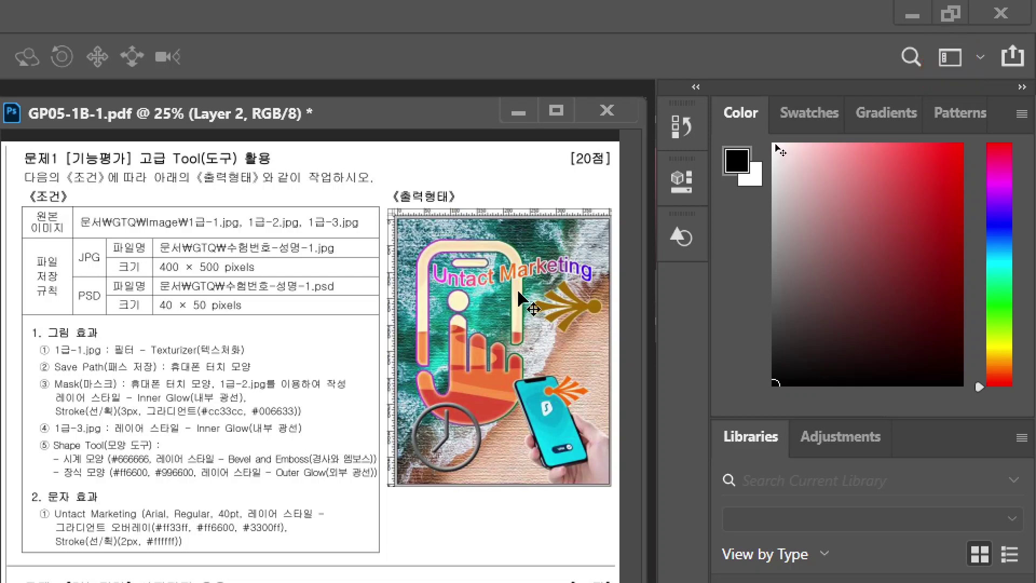
- Reset the workspace to Essentials and move the document window to the left
{"action": "left_click", "coordinate": [949, 57]}
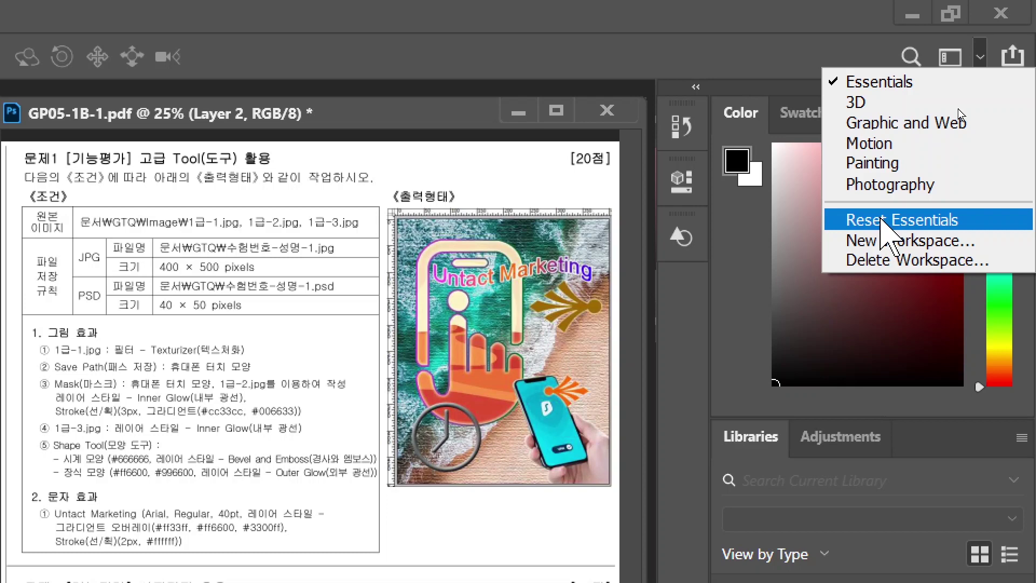
{"action": "left_click", "coordinate": [880, 221]}
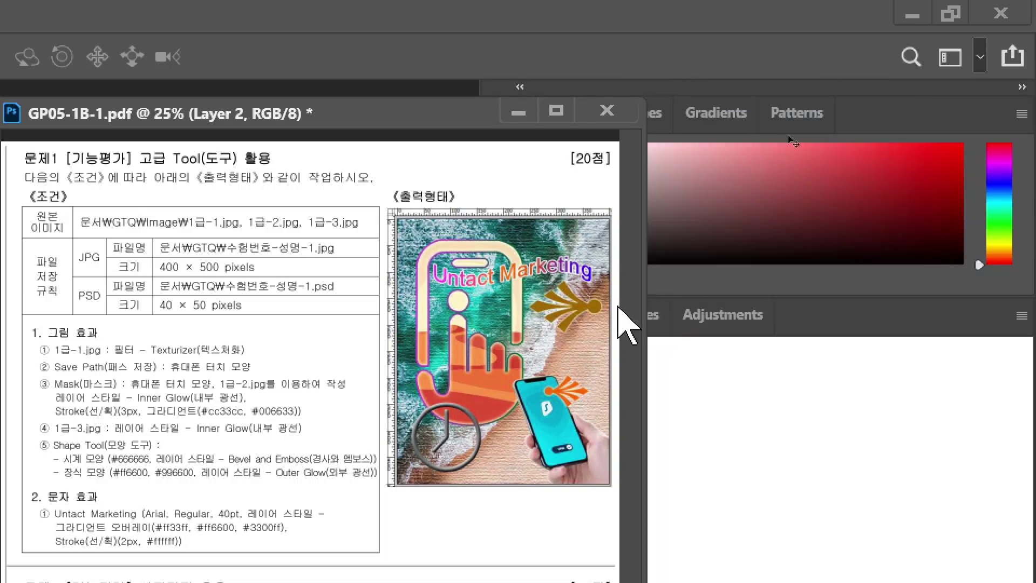
{"action": "left_click_drag", "start_coordinate": [445, 117], "coordinate": [294, 121]}
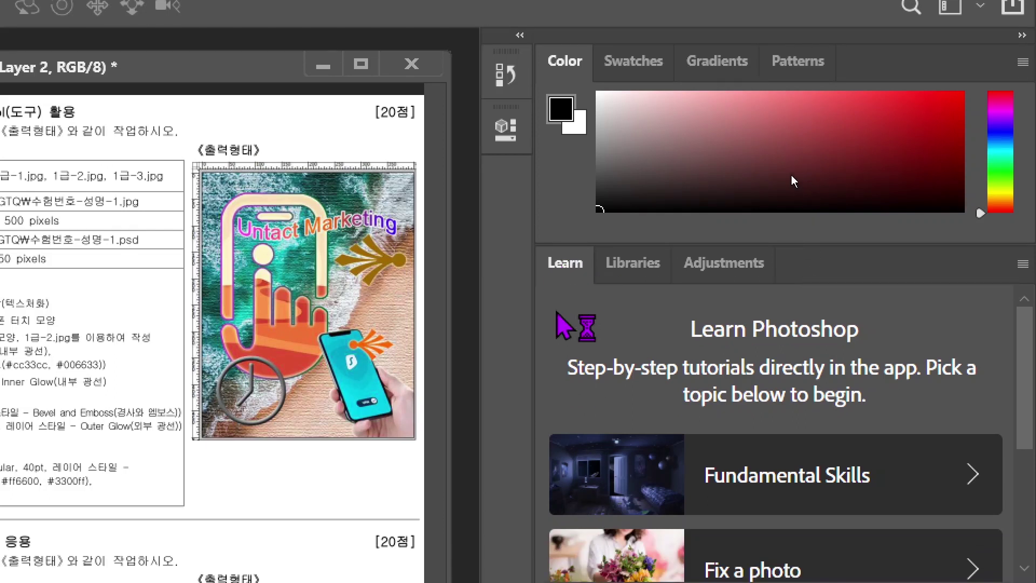
- Close the Learn and Libraries panels and narrow the panel dock
{"action": "left_click", "coordinate": [1022, 264]}
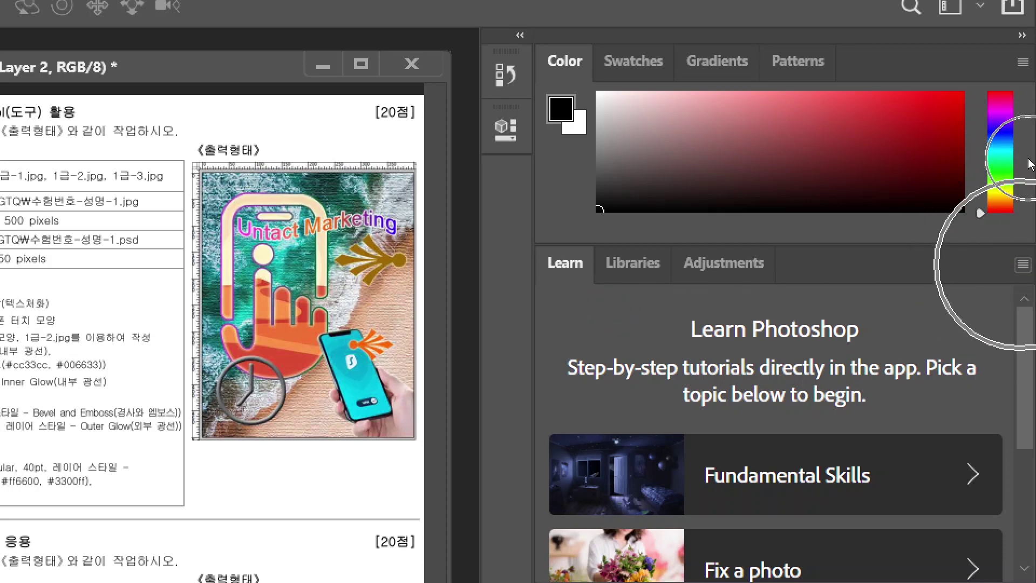
{"action": "right_click", "coordinate": [1017, 268]}
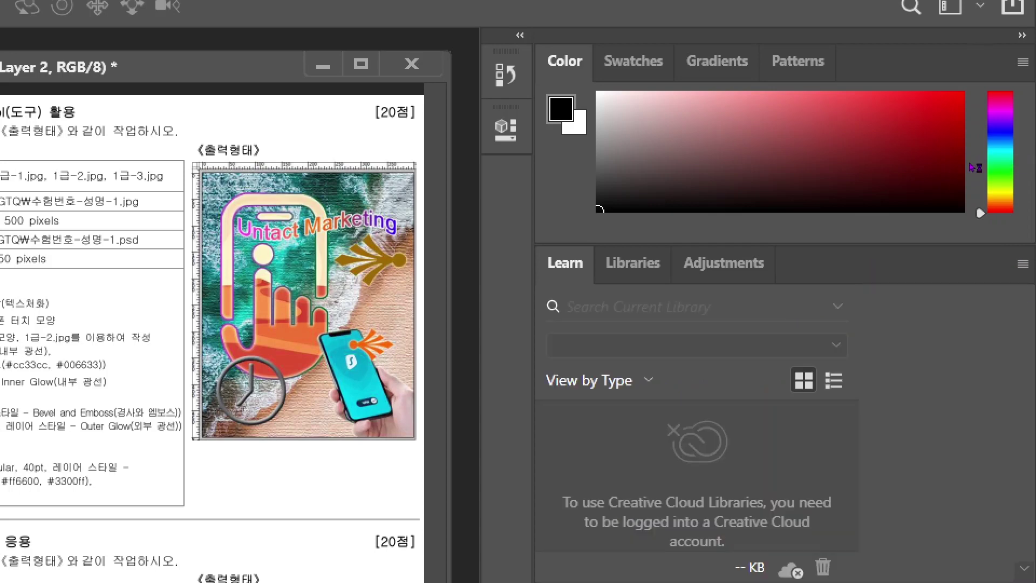
{"action": "left_click", "coordinate": [1022, 264]}
{"action": "left_click", "coordinate": [760, 511]}
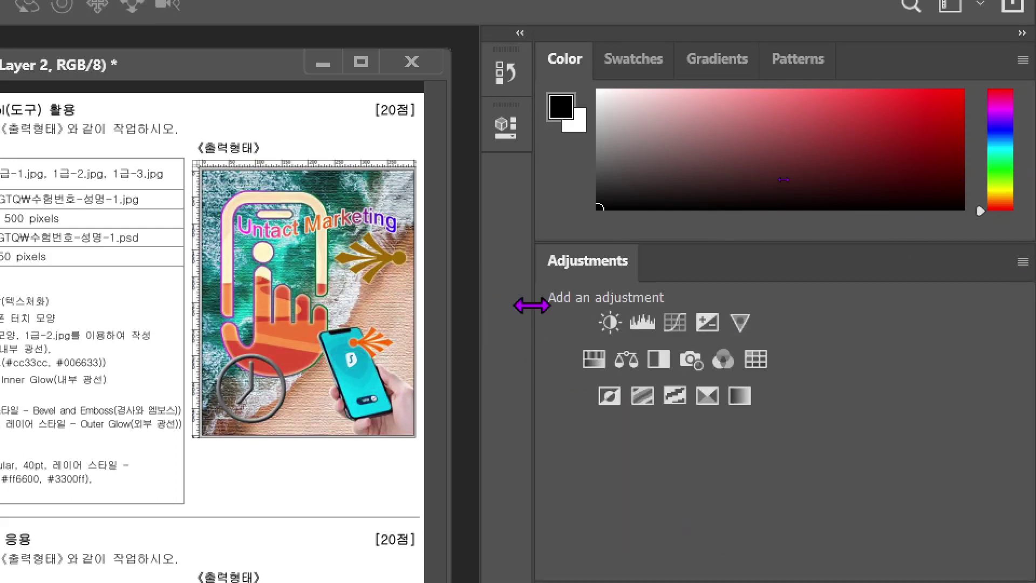
{"action": "left_click_drag", "start_coordinate": [530, 305], "coordinate": [909, 328]}
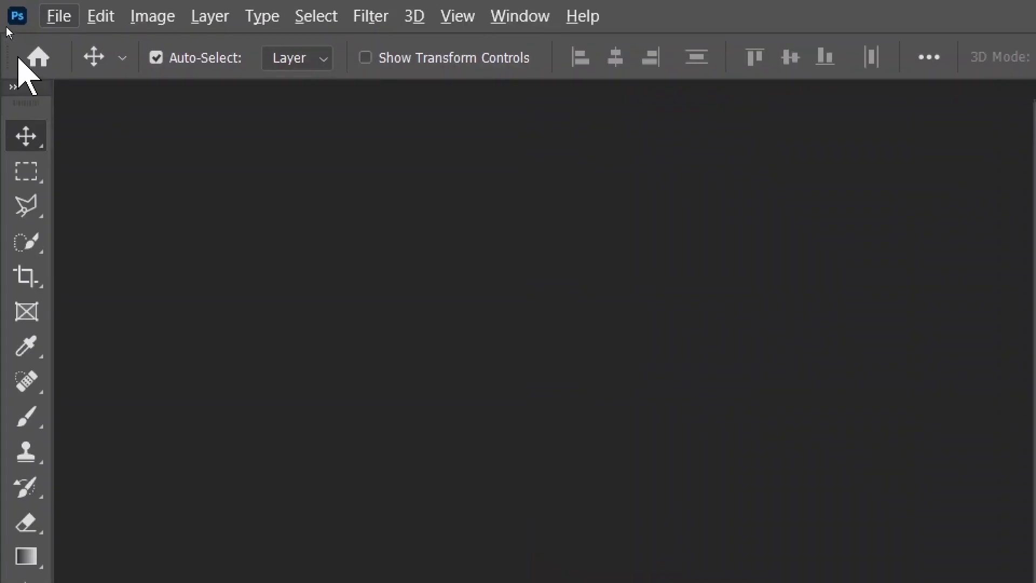
- Show the Tools panel in two columns and open the Edit > Preferences submenu
{"action": "left_click", "coordinate": [14, 88]}
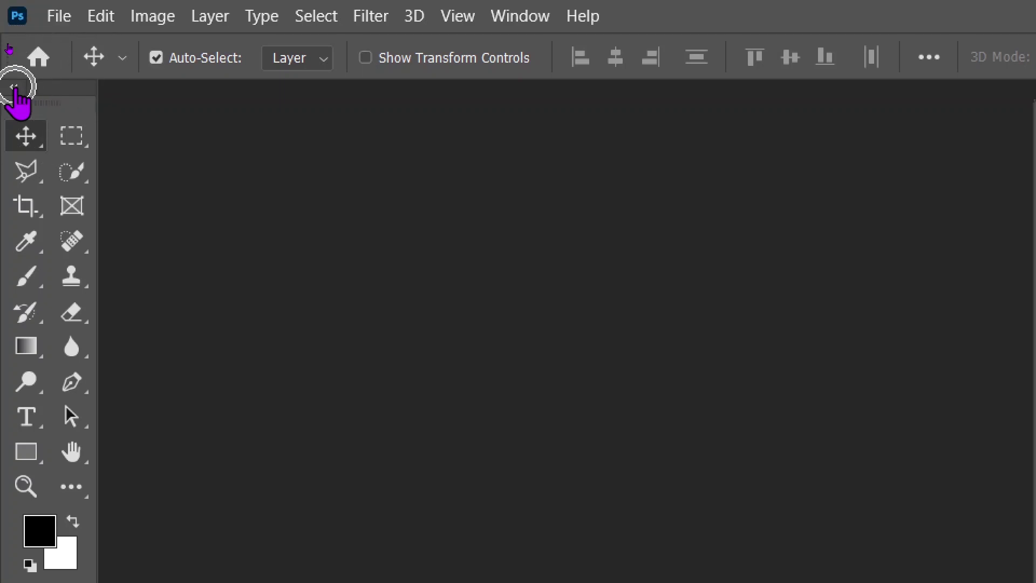
{"action": "left_click", "coordinate": [13, 87]}
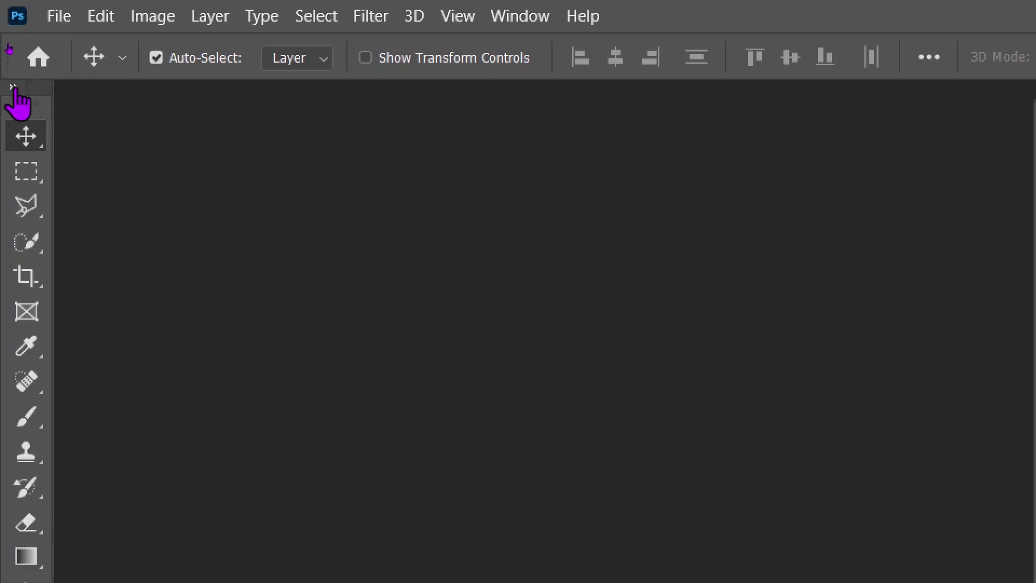
{"action": "left_click", "coordinate": [13, 87]}
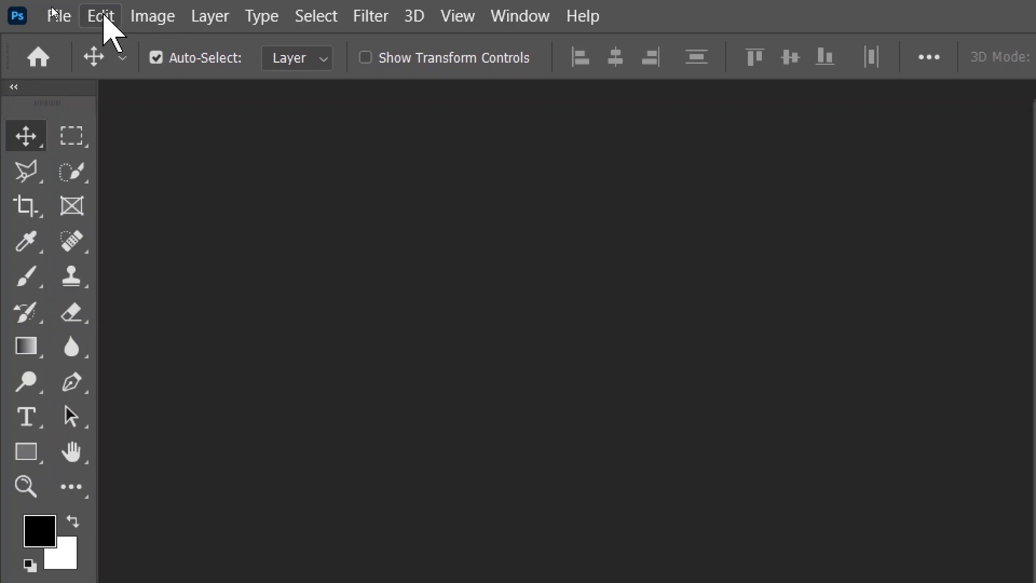
{"action": "left_click", "coordinate": [102, 17]}
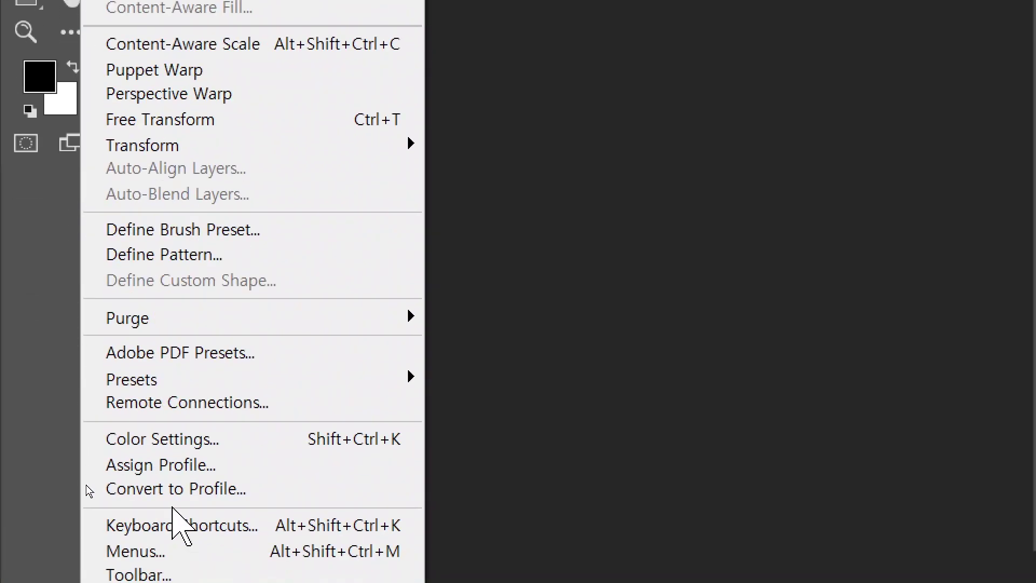
{"action": "mouse_move", "coordinate": [171, 481]}
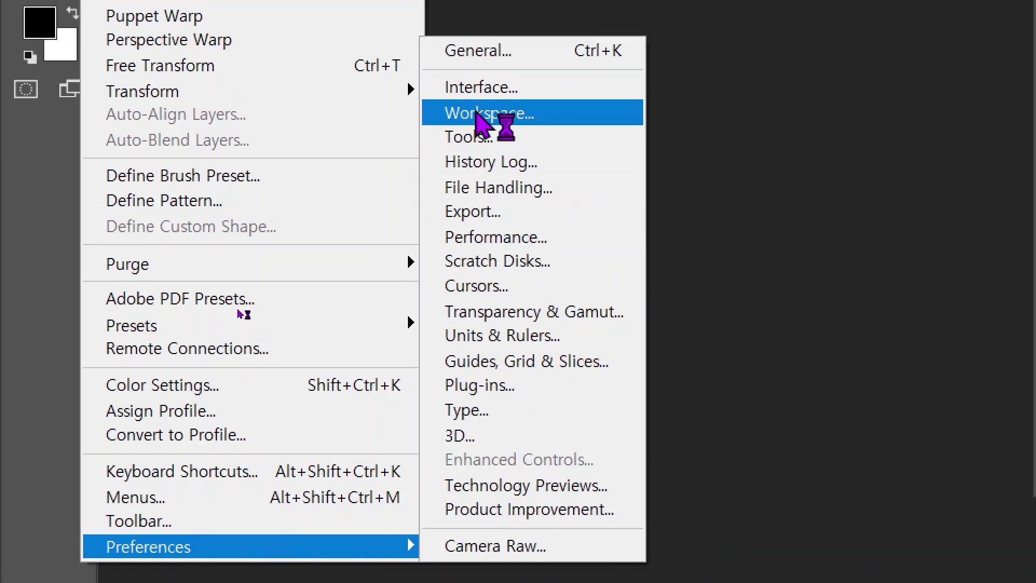
- Open Preferences on the Workspace page, also viewing the General and Interface pages
{"action": "left_click", "coordinate": [485, 115]}
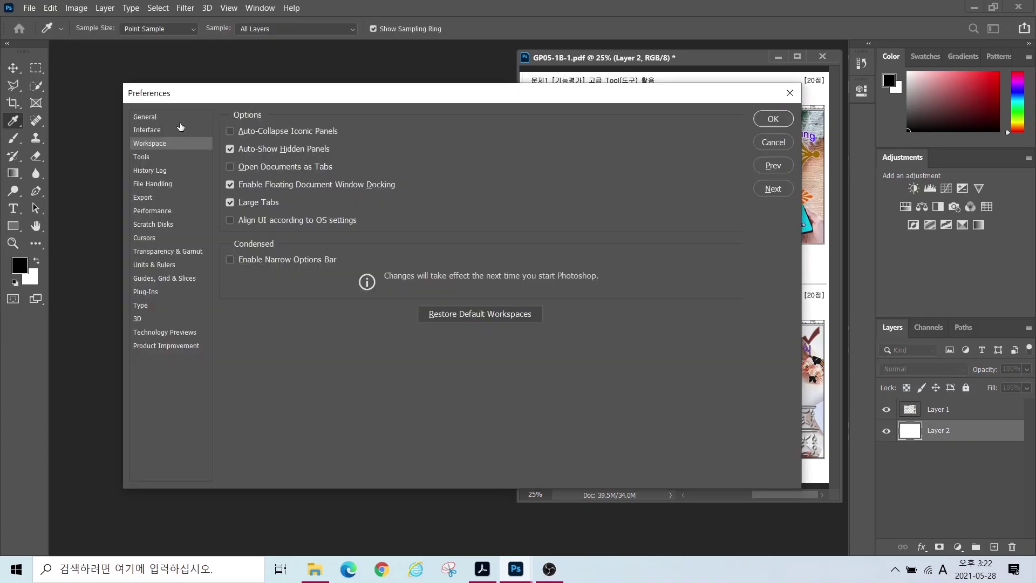
{"action": "left_click", "coordinate": [149, 117]}
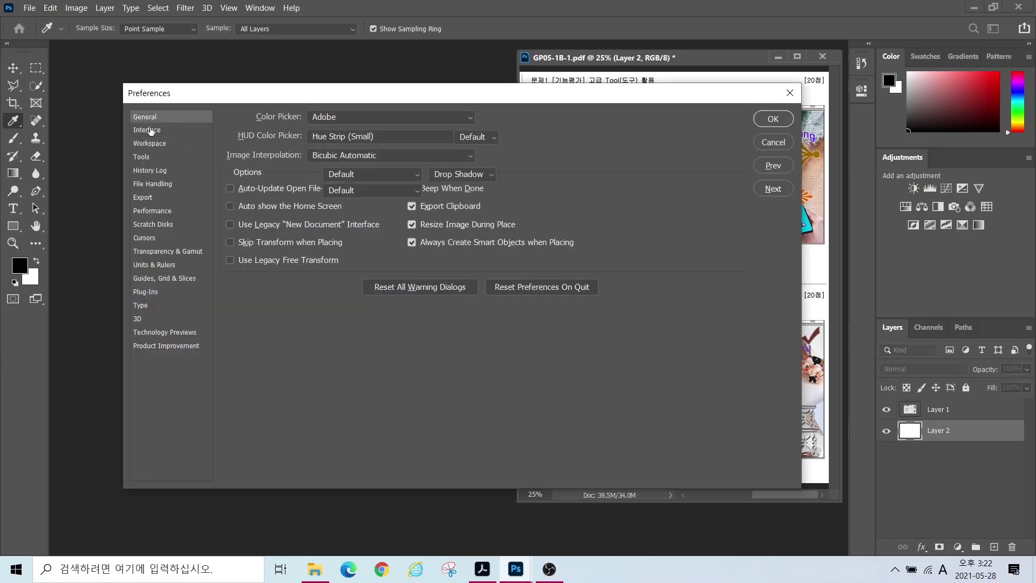
{"action": "left_click", "coordinate": [151, 131]}
{"action": "left_click", "coordinate": [150, 144]}
{"action": "left_click", "coordinate": [145, 117]}
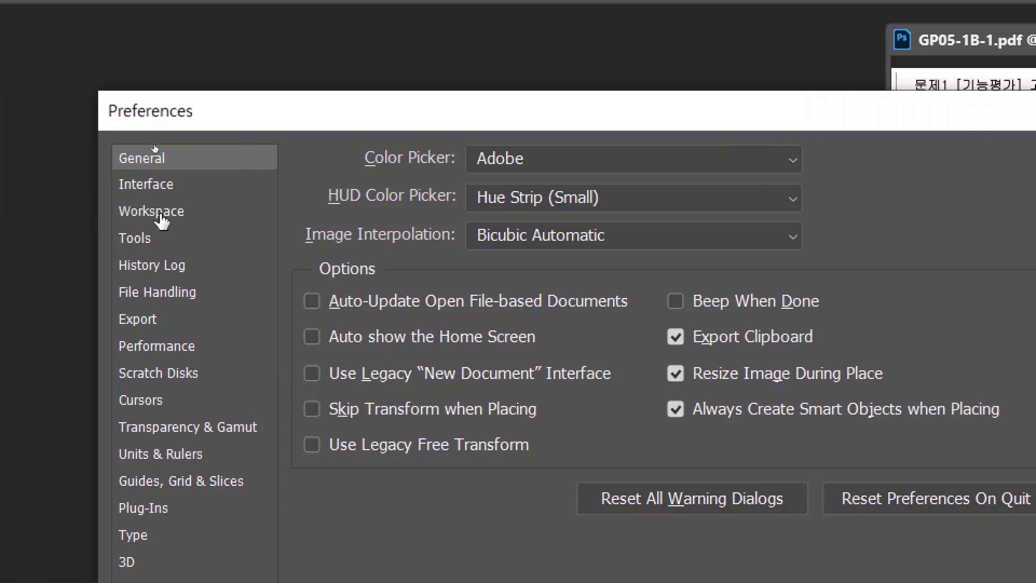
{"action": "left_click", "coordinate": [161, 218]}
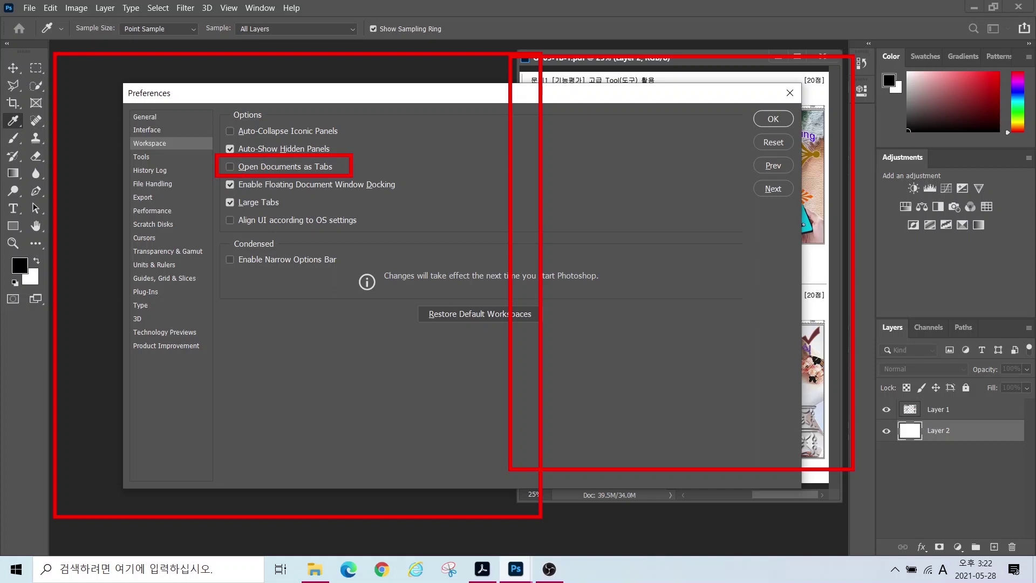
- Set the interface Color Theme to the lightest swatch
{"action": "left_click", "coordinate": [158, 131]}
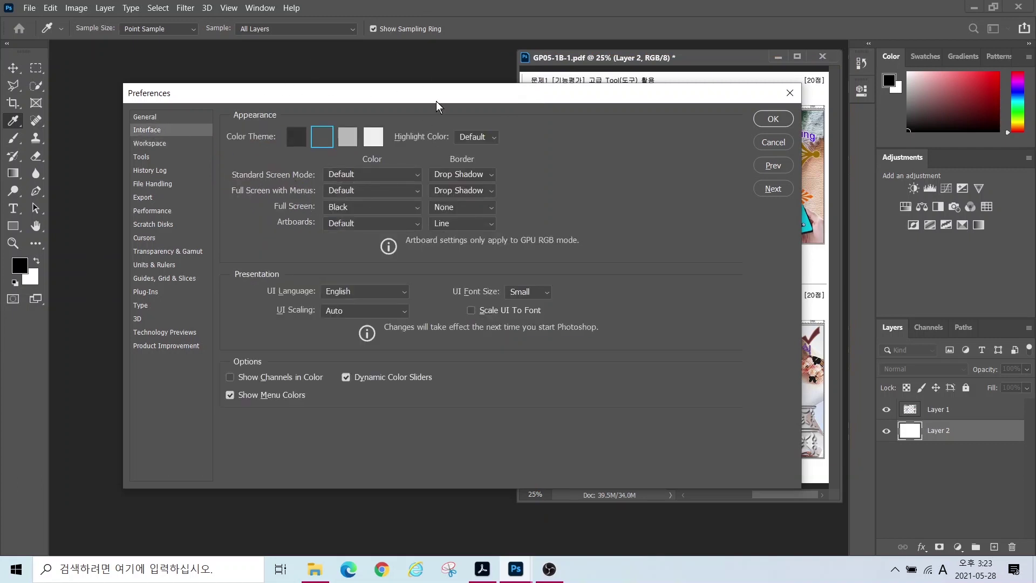
{"action": "left_click", "coordinate": [296, 136]}
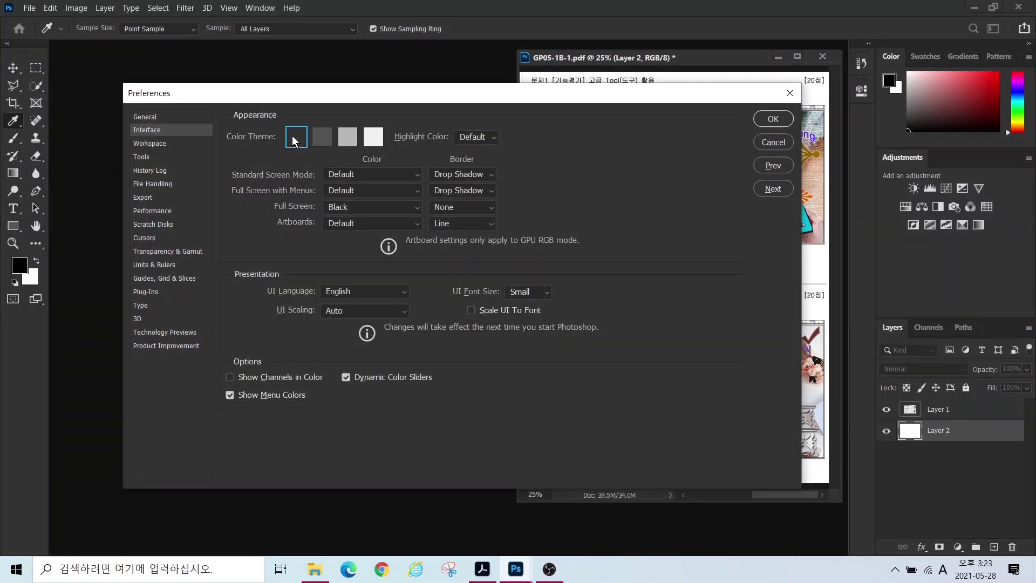
{"action": "left_click", "coordinate": [372, 136]}
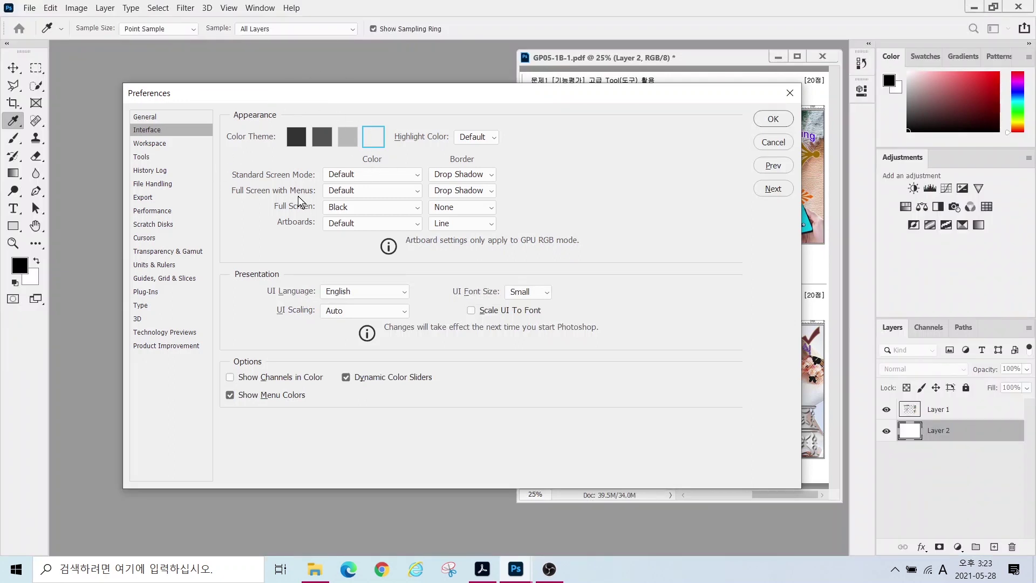
- Set the painting cursor to Normal Brush Tip, then view the Units & Rulers page
{"action": "left_click", "coordinate": [146, 238]}
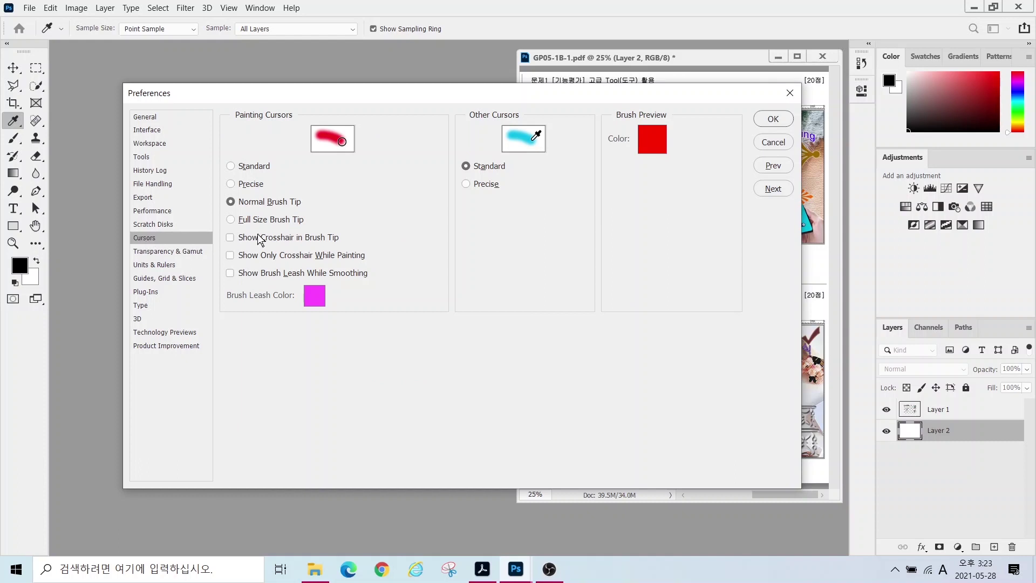
{"action": "key", "text": "alt"}
{"action": "mouse_move", "coordinate": [351, 147]}
{"action": "left_mouse_down"}
{"action": "mouse_move", "coordinate": [332, 159]}
{"action": "mouse_move", "coordinate": [329, 120]}
{"action": "mouse_move", "coordinate": [356, 128]}
{"action": "mouse_move", "coordinate": [353, 158]}
{"action": "left_mouse_up"}
{"action": "left_click_drag", "start_coordinate": [217, 188], "coordinate": [248, 181]}
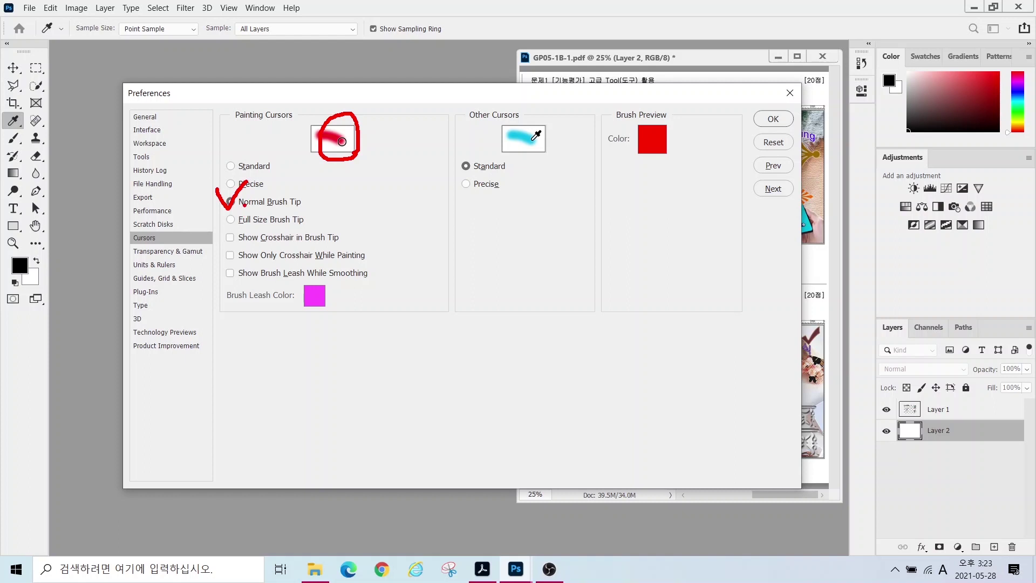
{"action": "left_click", "coordinate": [239, 184]}
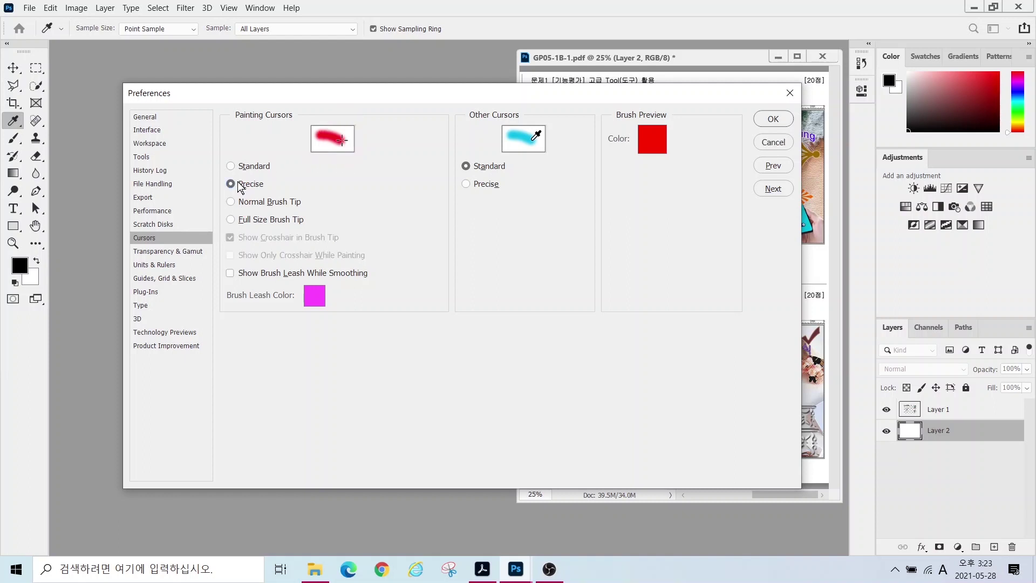
{"action": "left_click", "coordinate": [232, 166]}
{"action": "left_click", "coordinate": [233, 185]}
{"action": "left_click", "coordinate": [232, 166]}
{"action": "left_click", "coordinate": [232, 186]}
{"action": "left_click", "coordinate": [231, 201]}
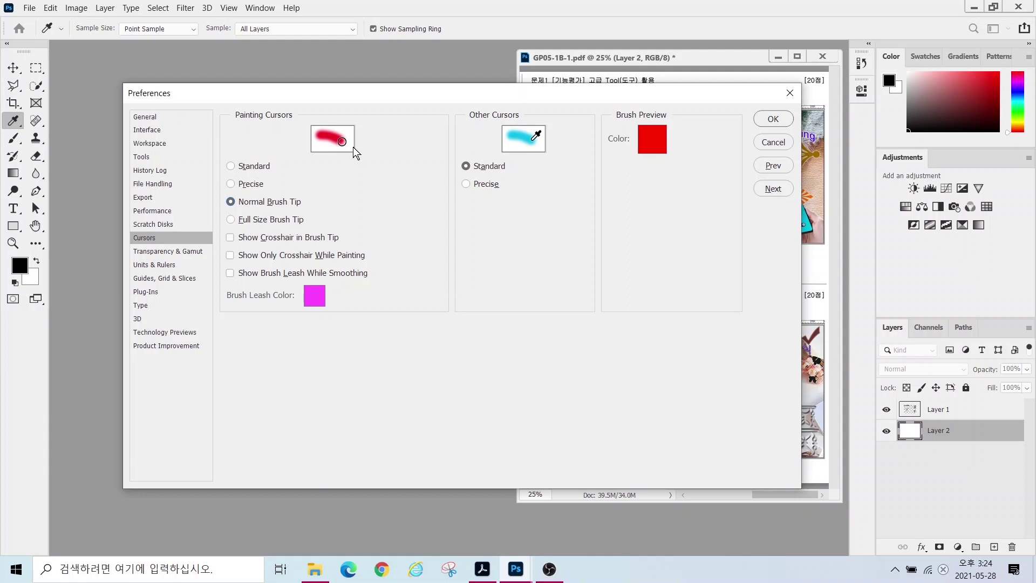
{"action": "left_click", "coordinate": [154, 264]}
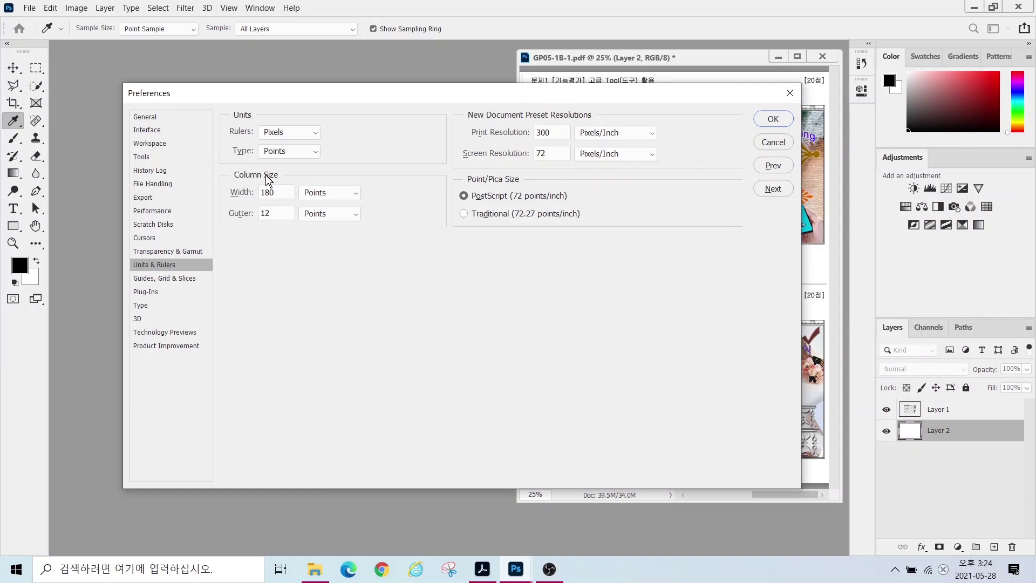
- Inspect the Units & Rulers preference settings
{"action": "key", "text": "alt"}
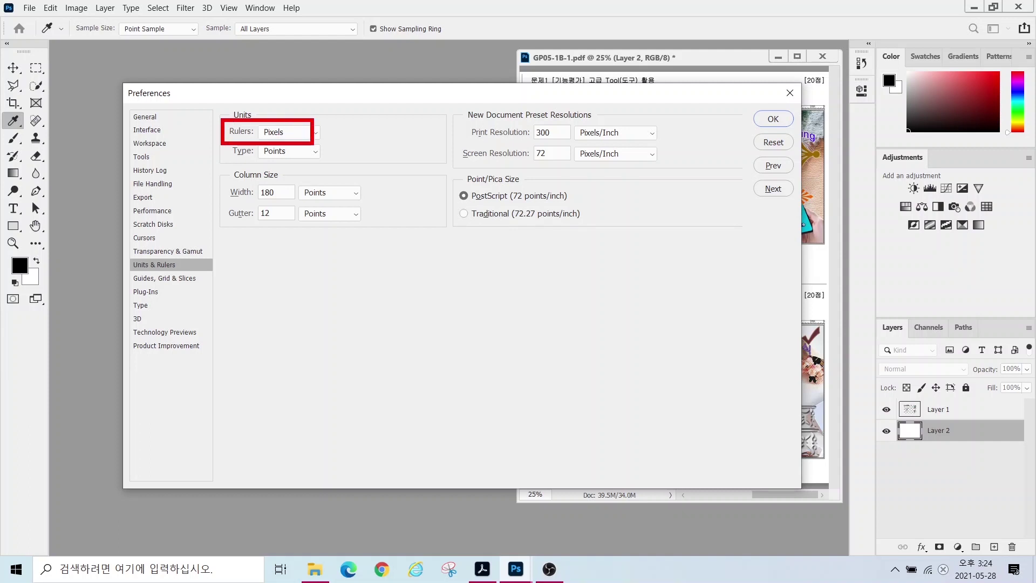
{"action": "left_click_drag", "start_coordinate": [294, 135], "coordinate": [374, 74]}
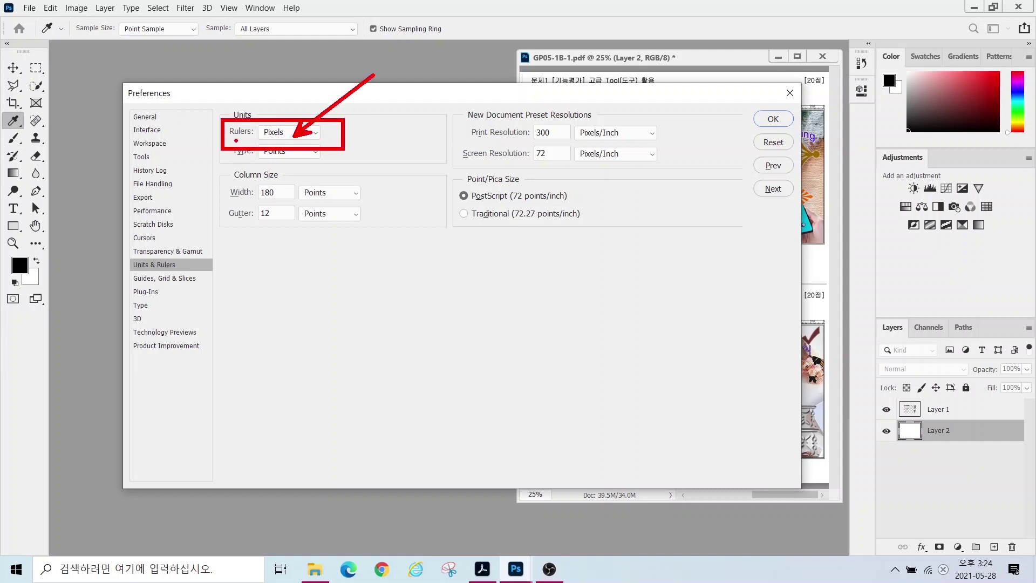
{"action": "mouse_move", "coordinate": [235, 137]}
{"action": "left_mouse_down"}
{"action": "mouse_move", "coordinate": [325, 175]}
{"action": "mouse_move", "coordinate": [298, 163]}
{"action": "left_mouse_up"}
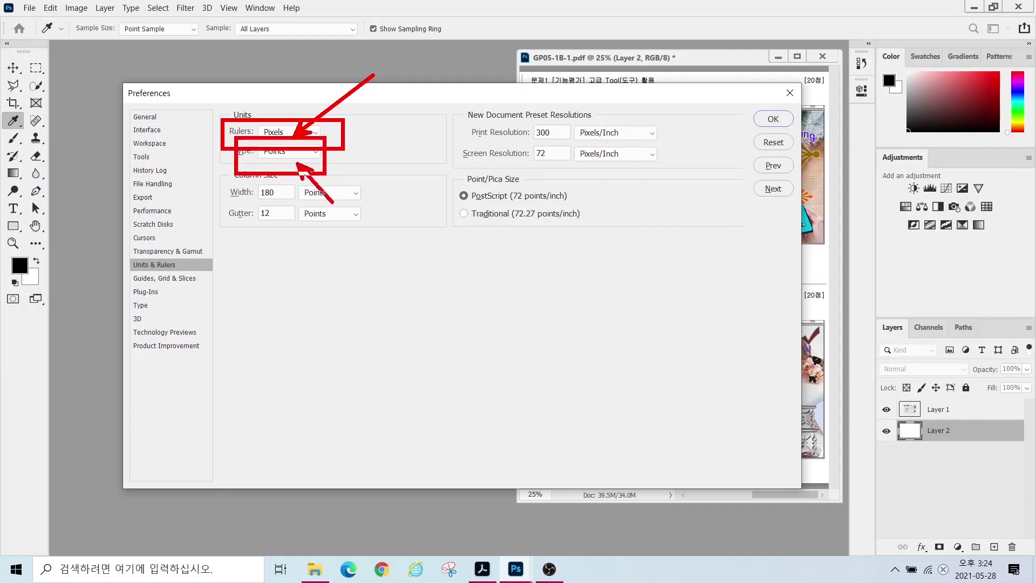
{"action": "left_click_drag", "start_coordinate": [345, 217], "coordinate": [300, 167]}
{"action": "key", "text": "Escape"}
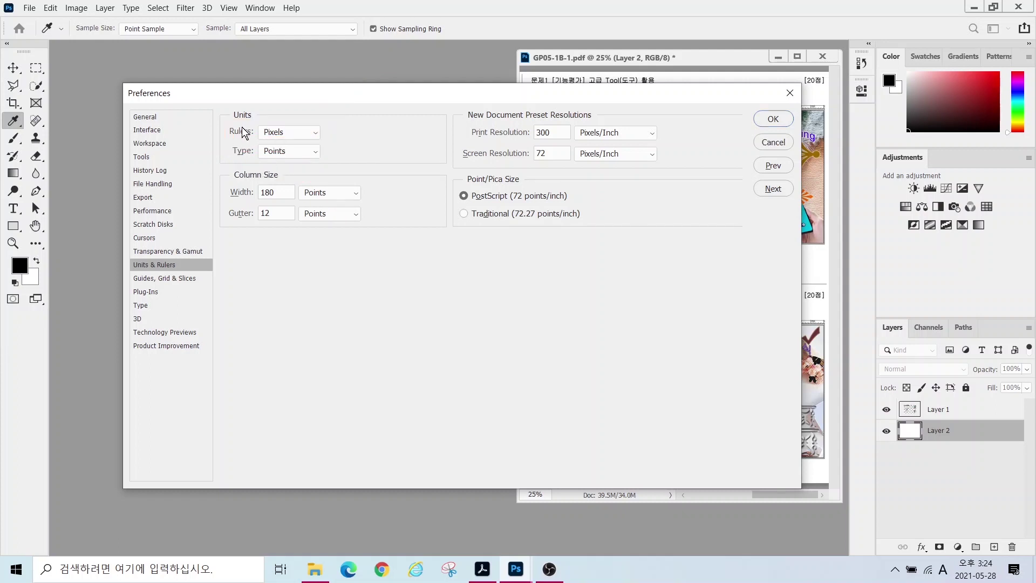
- On the Guides, Grid & Slices page, set the Artboard guide colour to Green
{"action": "left_click", "coordinate": [167, 279]}
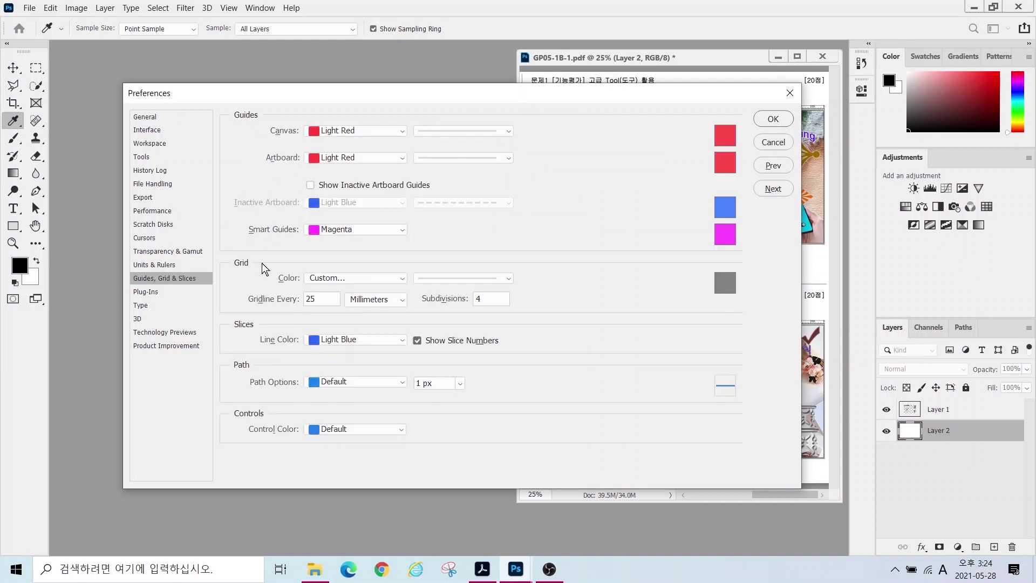
{"action": "key", "text": "alt"}
{"action": "left_click_drag", "start_coordinate": [275, 145], "coordinate": [406, 169]}
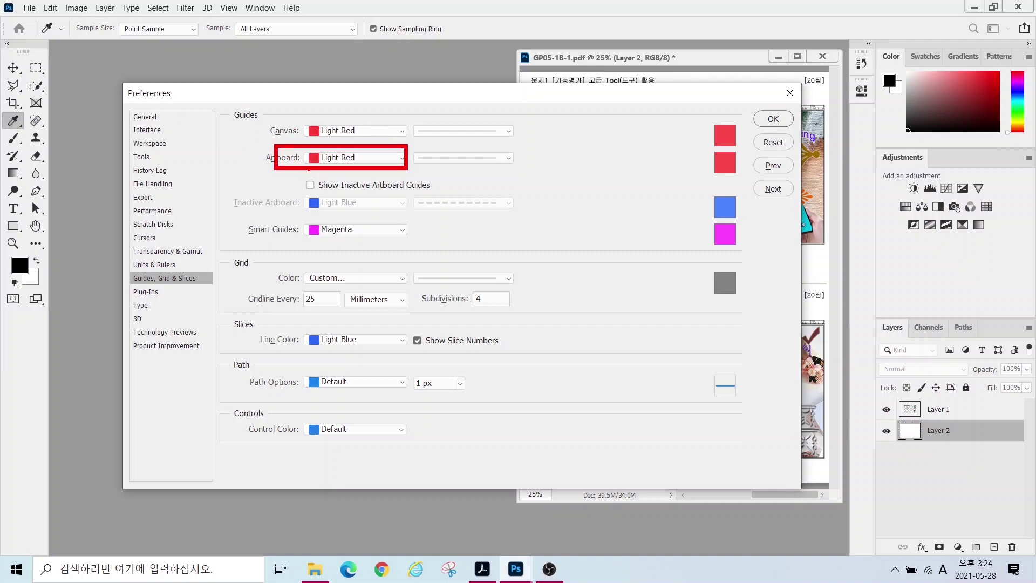
{"action": "left_click", "coordinate": [363, 158]}
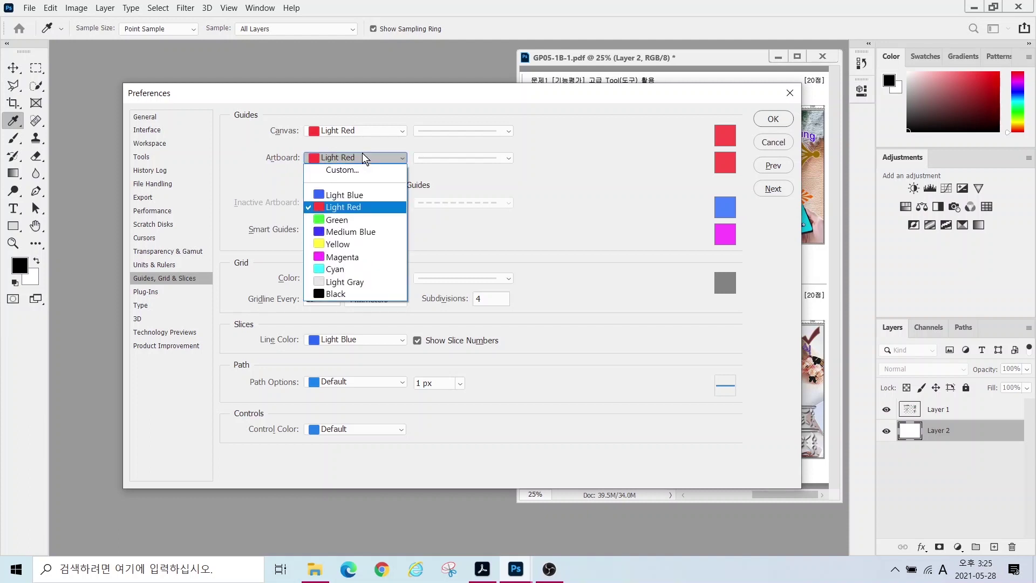
{"action": "left_click", "coordinate": [334, 217]}
{"action": "left_click", "coordinate": [327, 159]}
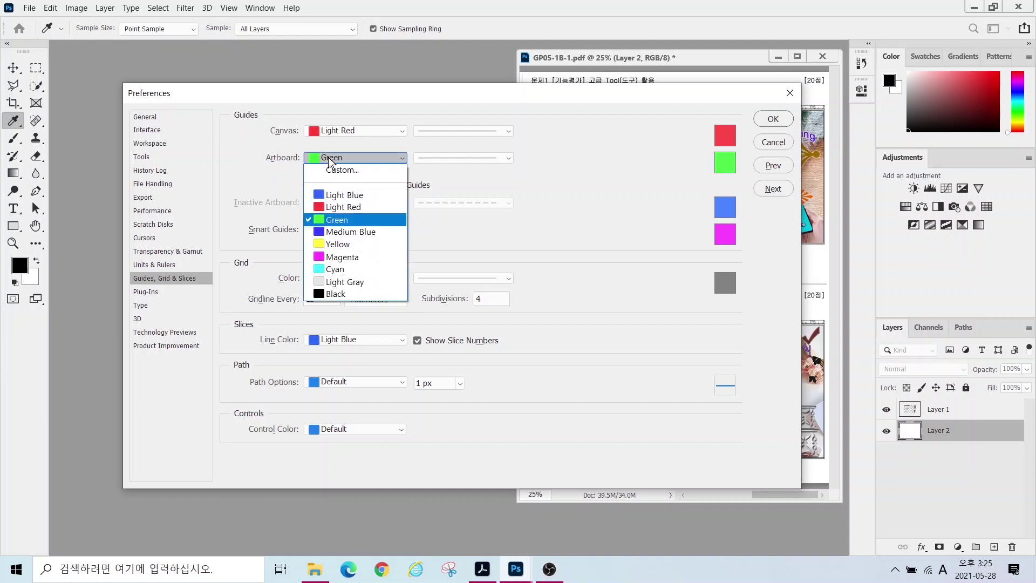
{"action": "left_click", "coordinate": [139, 312]}
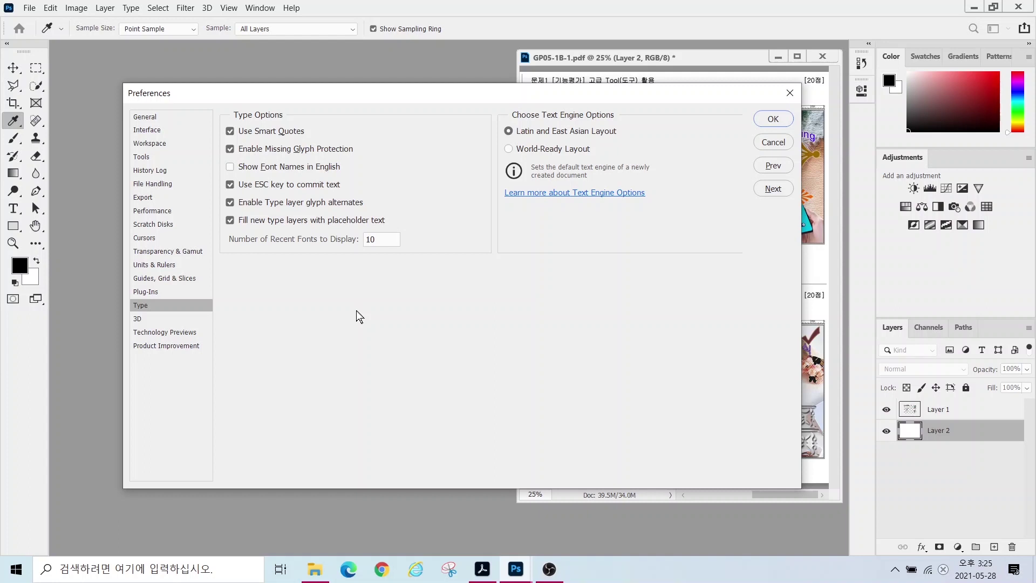
- Inspect the Type preference settings
{"action": "key", "text": "alt"}
{"action": "left_click_drag", "start_coordinate": [221, 156], "coordinate": [374, 174]}
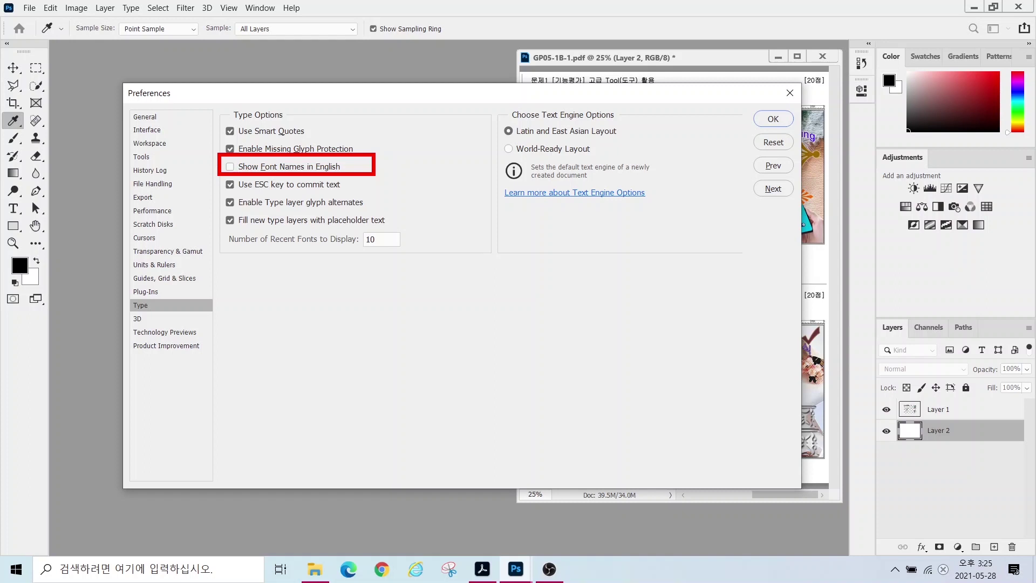
{"action": "key", "text": "Escape"}
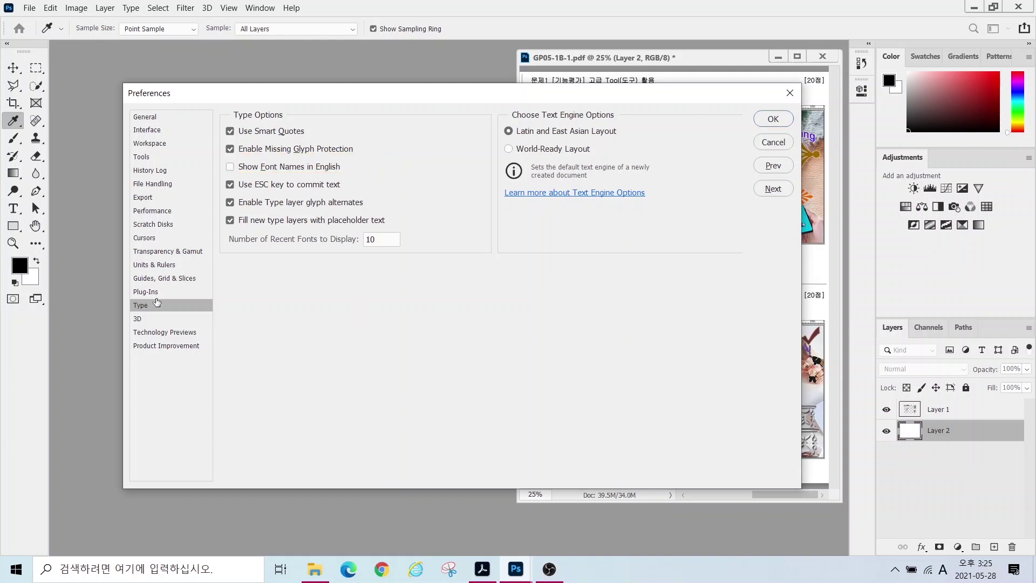
- Review the History Log, File Handling, Export, Performance and Scratch Disks pages, then confirm with OK
{"action": "left_click", "coordinate": [150, 172]}
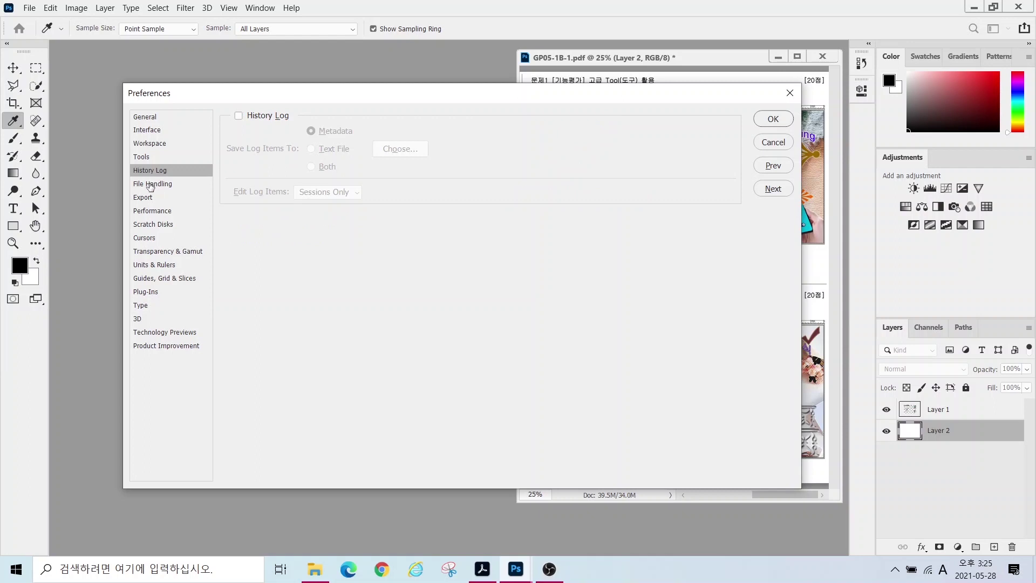
{"action": "left_click", "coordinate": [151, 184]}
{"action": "left_click", "coordinate": [144, 198]}
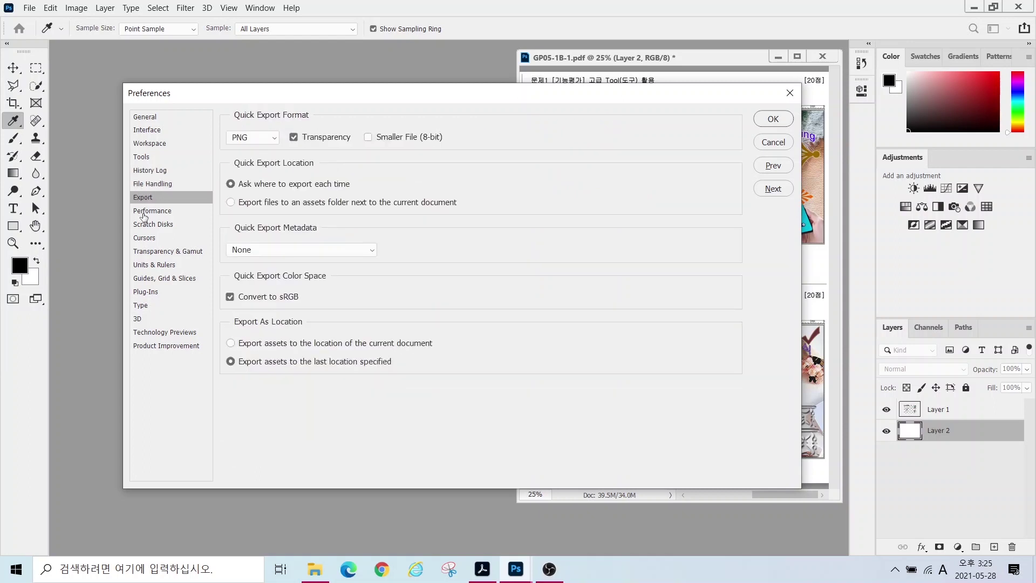
{"action": "left_click", "coordinate": [144, 212]}
{"action": "left_click", "coordinate": [149, 226]}
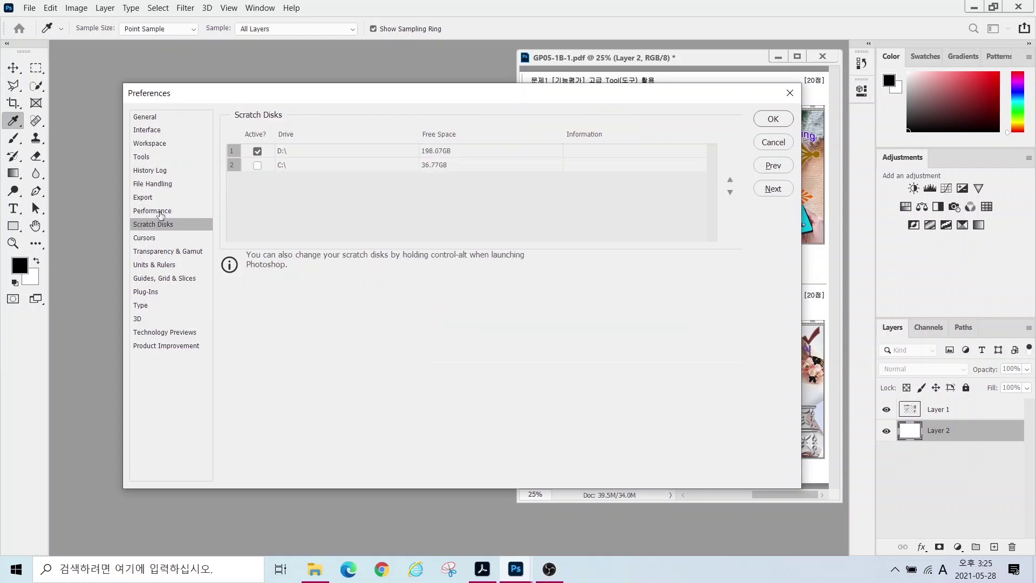
{"action": "left_click", "coordinate": [144, 213]}
{"action": "left_click", "coordinate": [144, 199]}
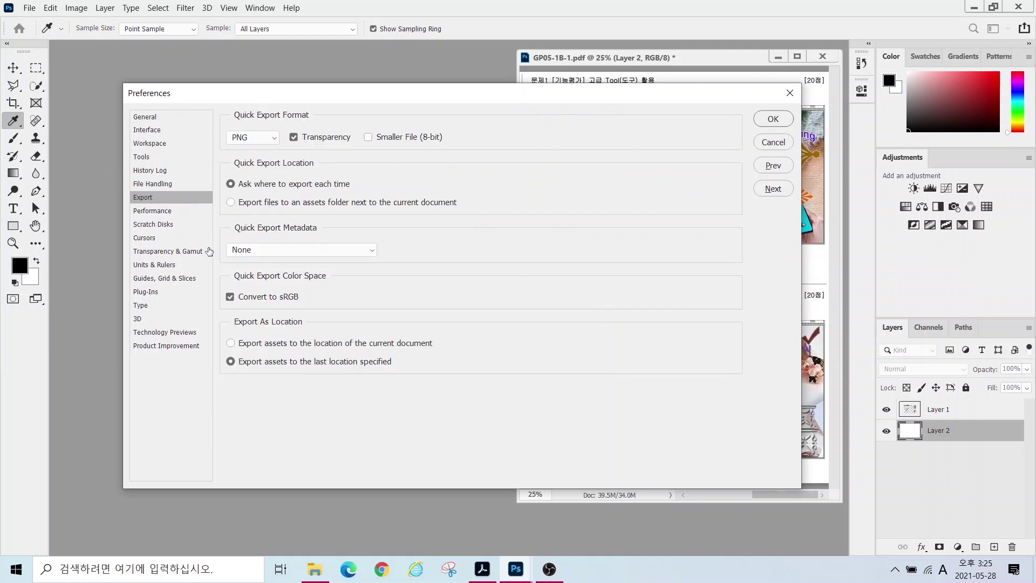
{"action": "left_click", "coordinate": [773, 119]}
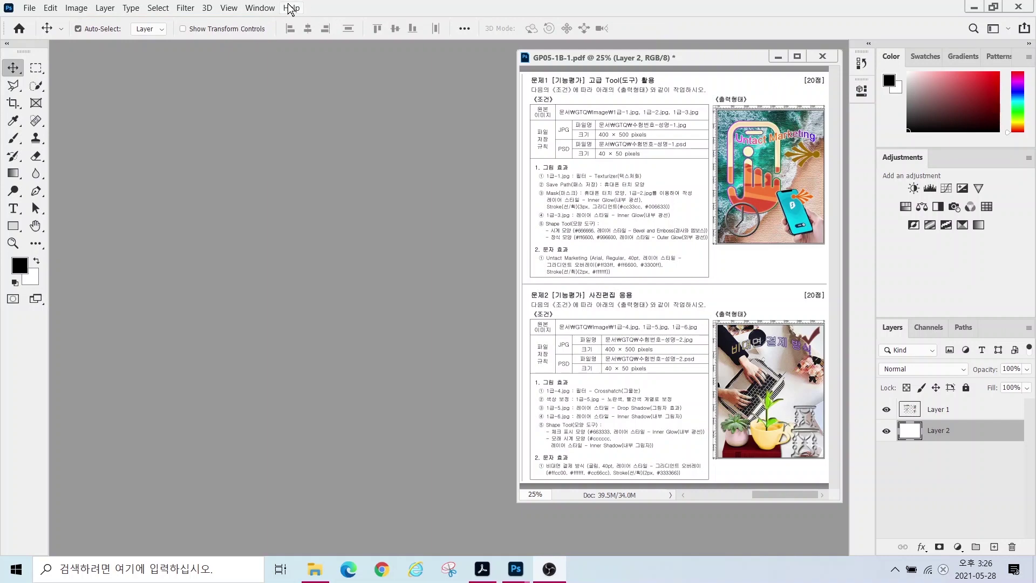
- Check the 400 × 500 pixel size in the exam PDF and open the File menu
{"action": "left_click", "coordinate": [229, 7]}
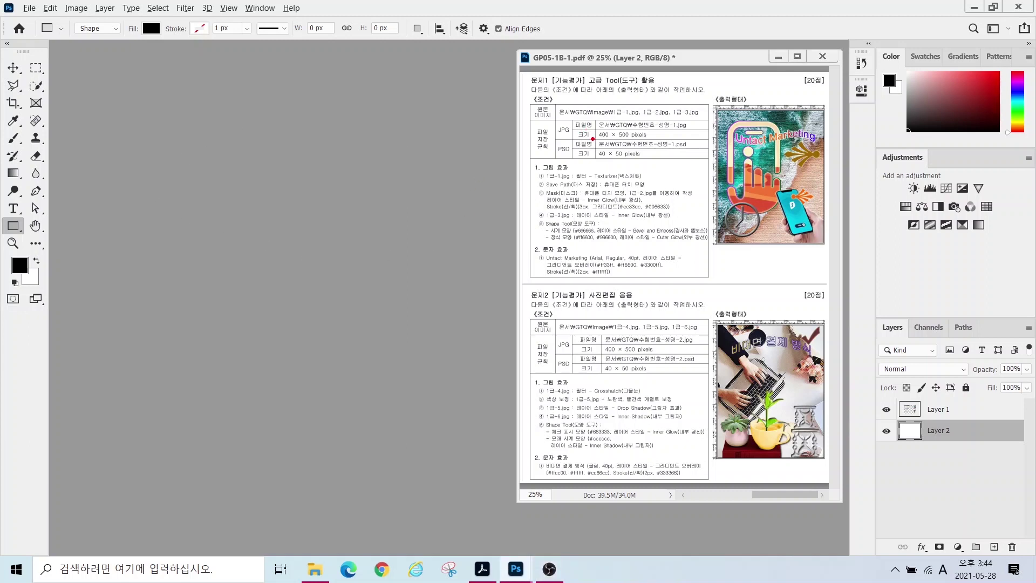
{"action": "left_click_drag", "start_coordinate": [591, 128], "coordinate": [681, 142]}
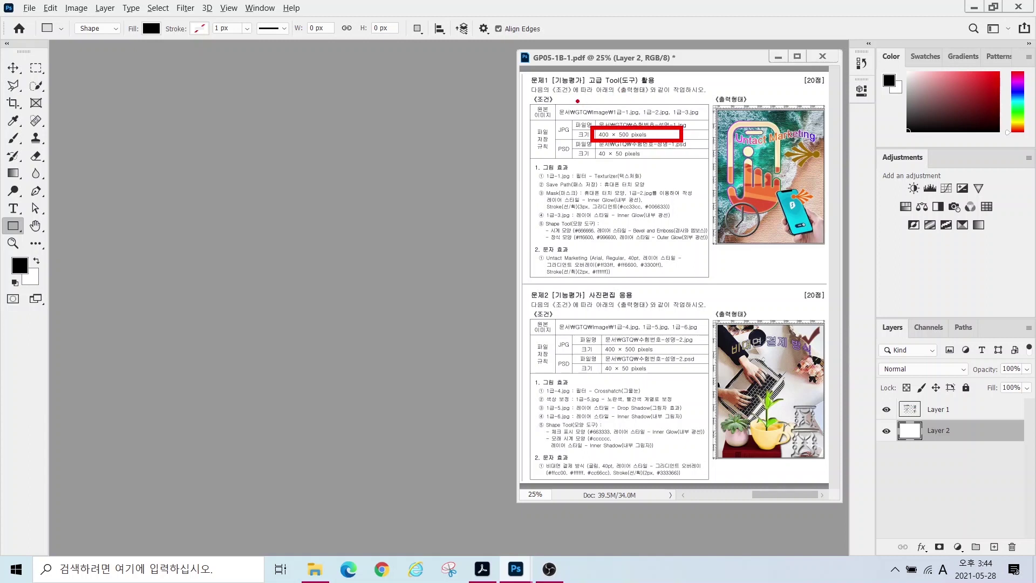
{"action": "mouse_move", "coordinate": [558, 99]}
{"action": "left_mouse_down"}
{"action": "mouse_move", "coordinate": [717, 127]}
{"action": "mouse_move", "coordinate": [714, 138]}
{"action": "left_mouse_up"}
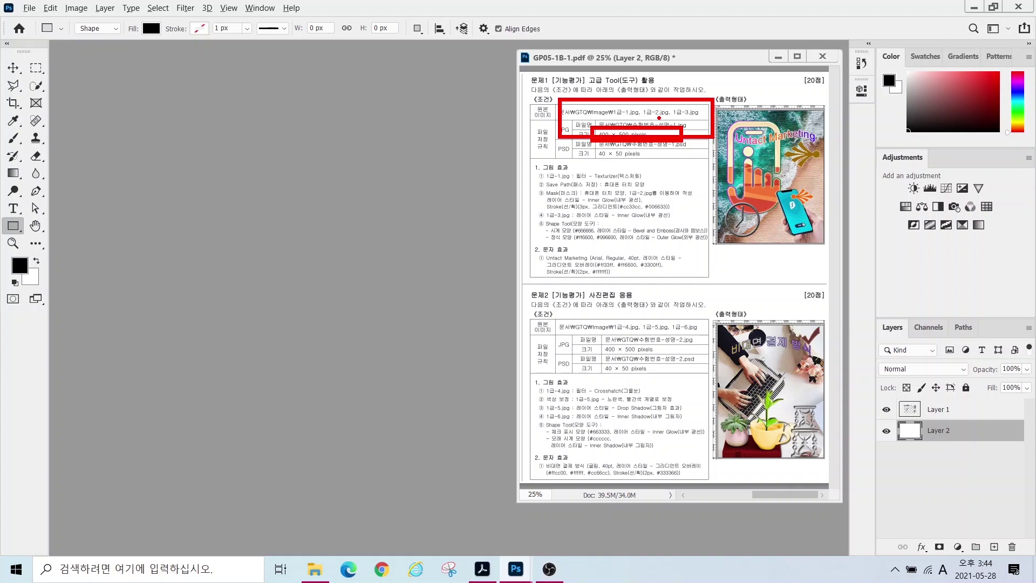
{"action": "key", "text": "Escape"}
{"action": "left_click", "coordinate": [29, 8]}
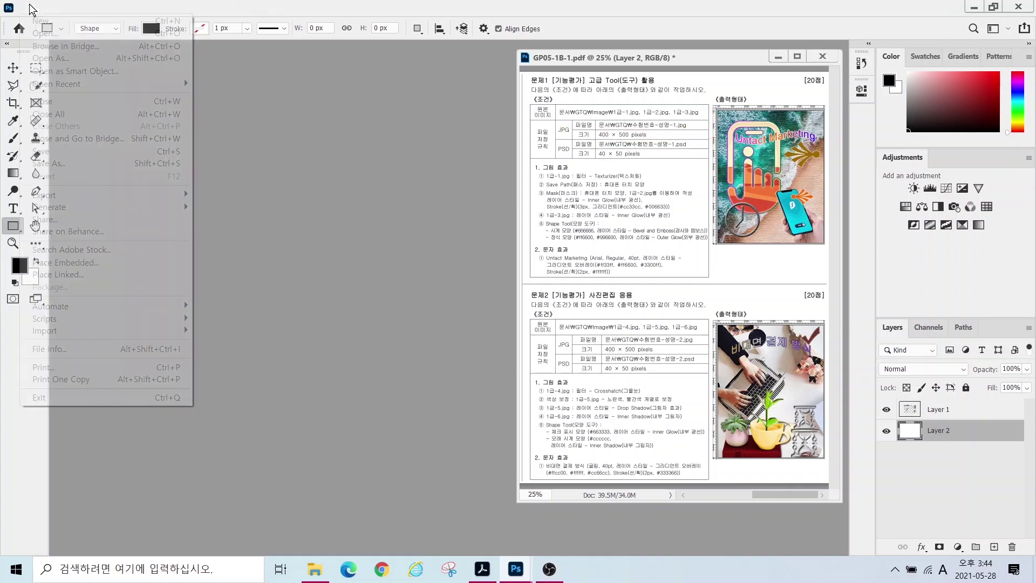
- Start a new document titled with the candidate's exam number and name
{"action": "left_click", "coordinate": [40, 21]}
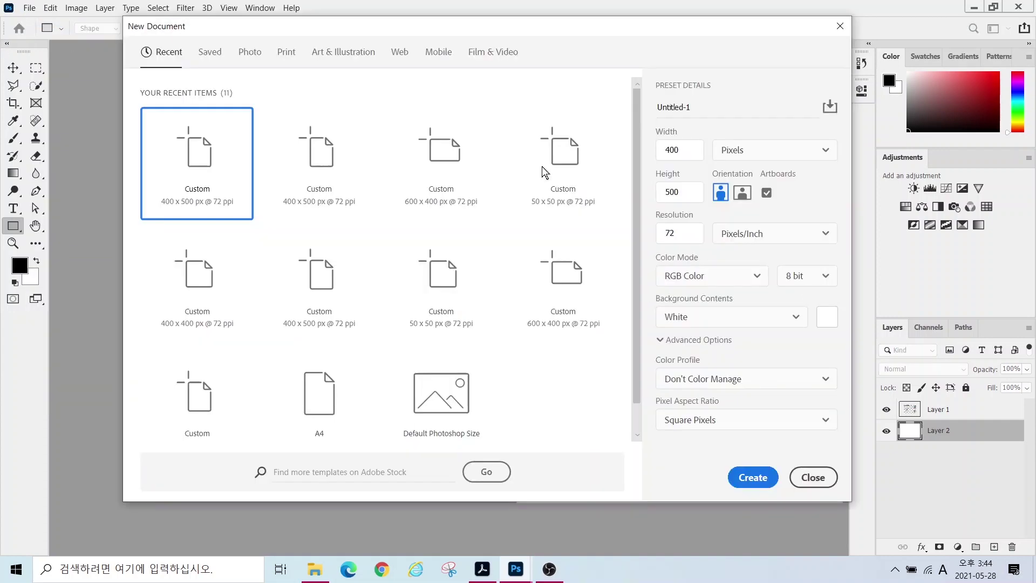
{"action": "double_click", "coordinate": [671, 145]}
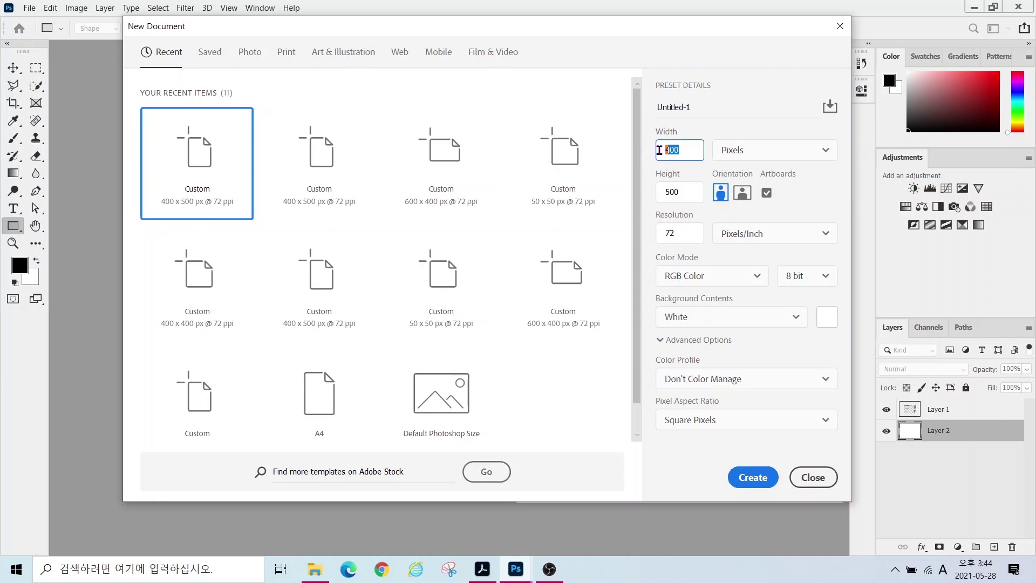
{"action": "left_click", "coordinate": [694, 107]}
{"action": "key", "text": "ctrl+a"}
{"action": "type", "text": "1234"}
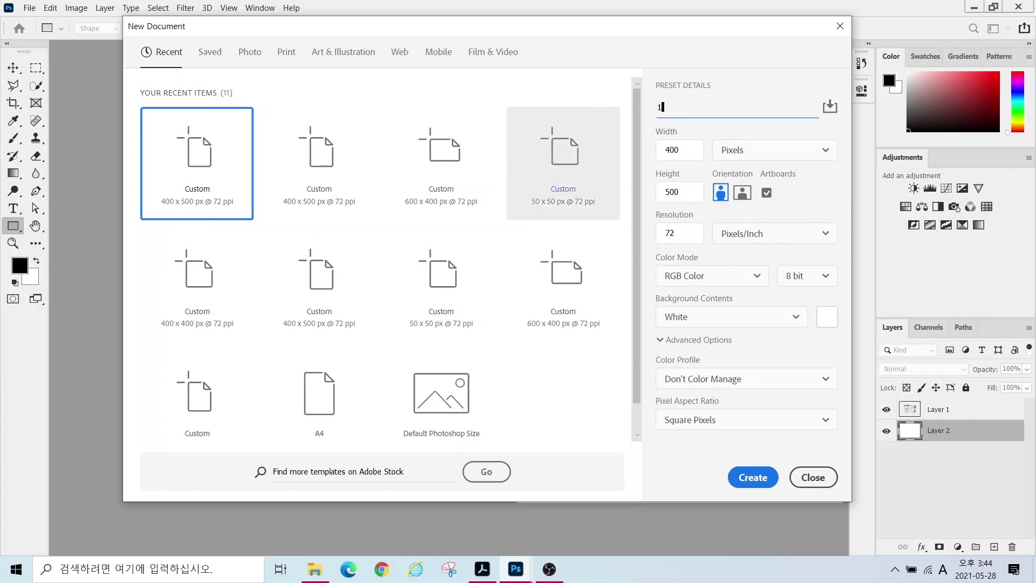
{"action": "type", "text": "5678-"}
{"action": "key", "text": "Hangul"}
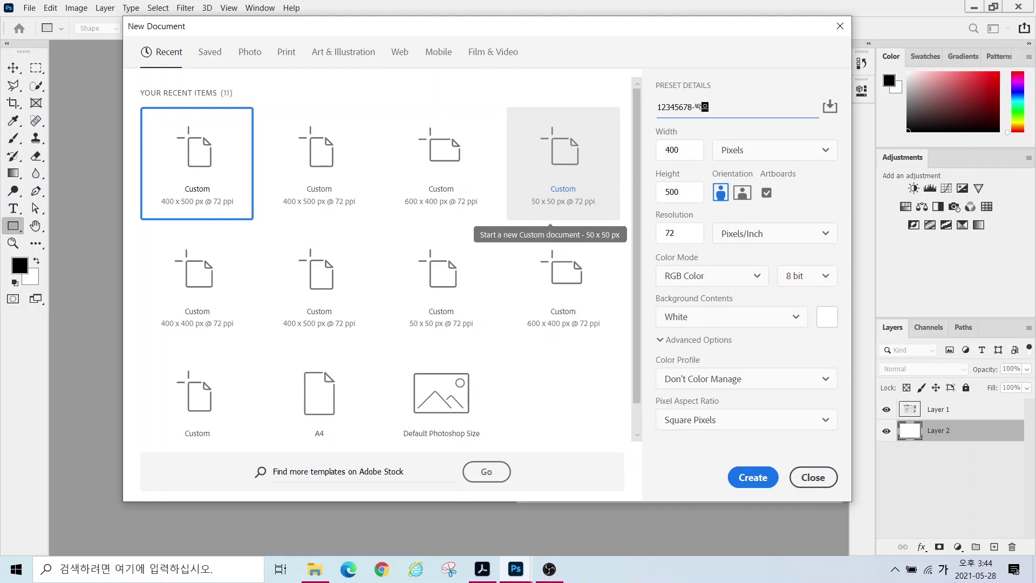
{"action": "type", "text": "-1"}
- Set the size to 400 × 500 pixels at 72 ppi and create the document
{"action": "left_click", "coordinate": [688, 154]}
{"action": "type", "text": "400"}
{"action": "key", "text": "Tab"}
{"action": "key", "text": "Tab"}
{"action": "type", "text": "500"}
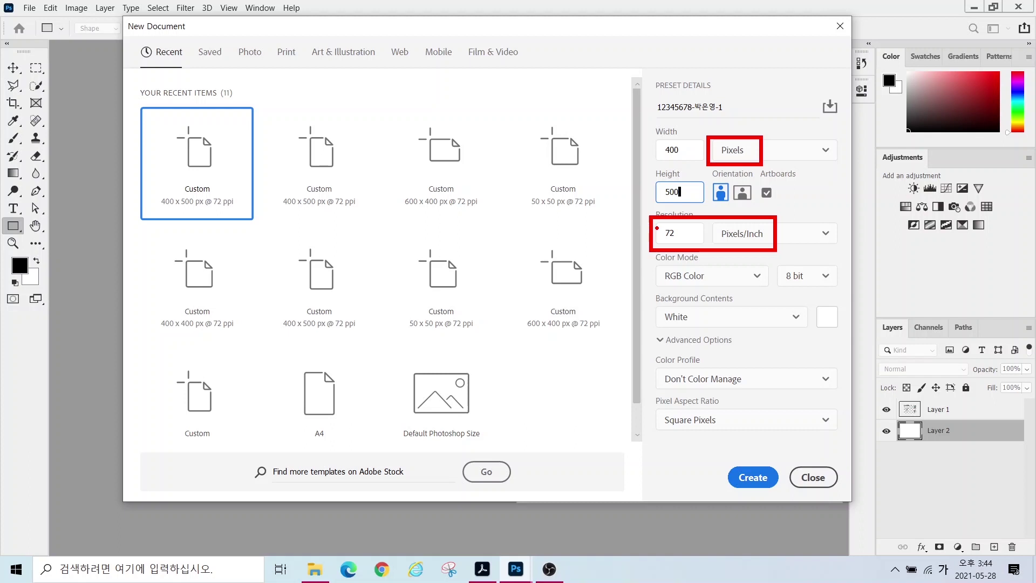
{"action": "left_click_drag", "start_coordinate": [653, 225], "coordinate": [585, 186]}
{"action": "left_click_drag", "start_coordinate": [737, 465], "coordinate": [774, 441]}
{"action": "key", "text": "Escape"}
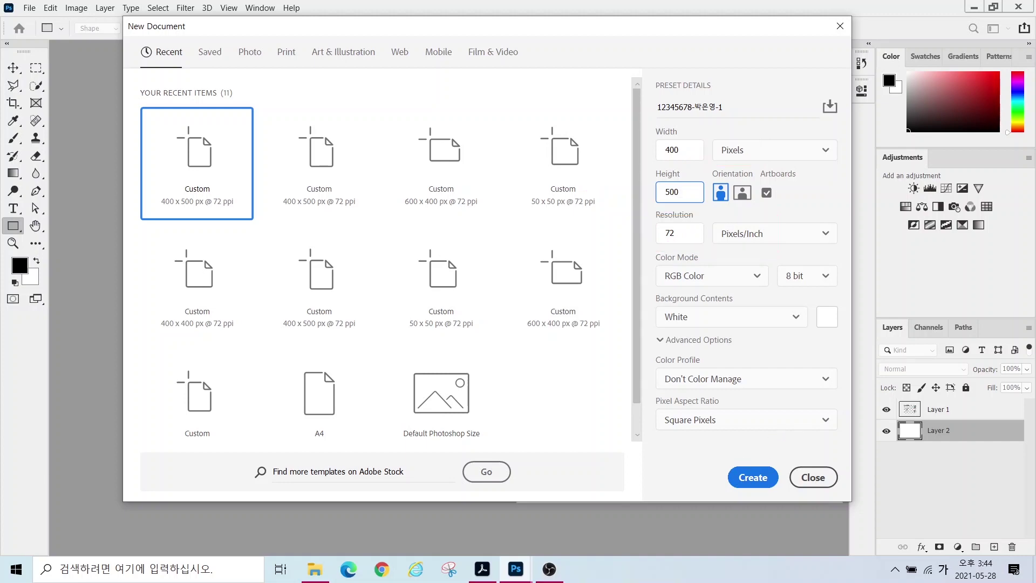
{"action": "left_click", "coordinate": [754, 476]}
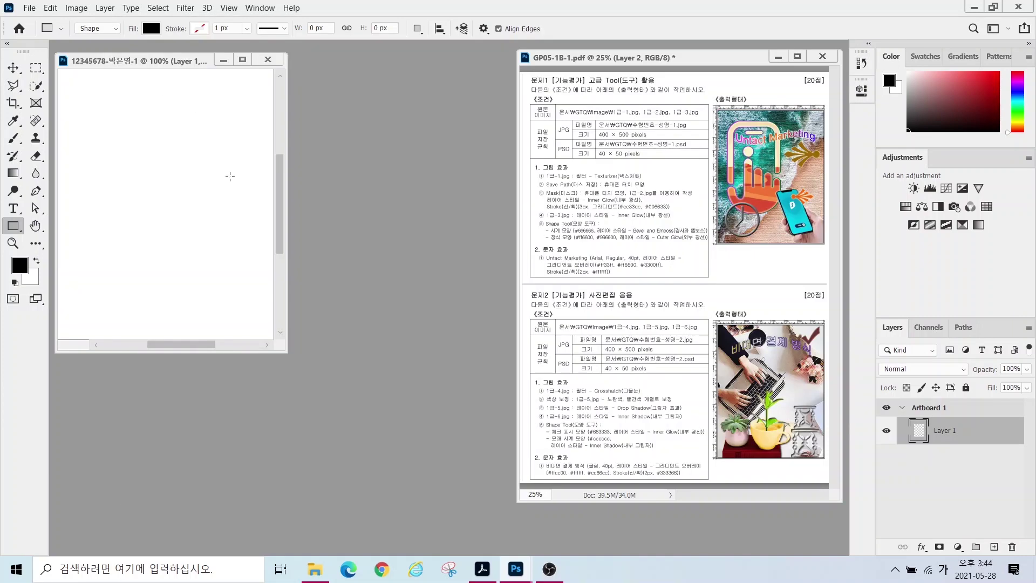
- Turn on View > Rulers and fit the 400 × 500 document to the workspace
{"action": "key", "text": "ctrl+2"}
{"action": "left_click_drag", "start_coordinate": [727, 107], "coordinate": [727, 231]}
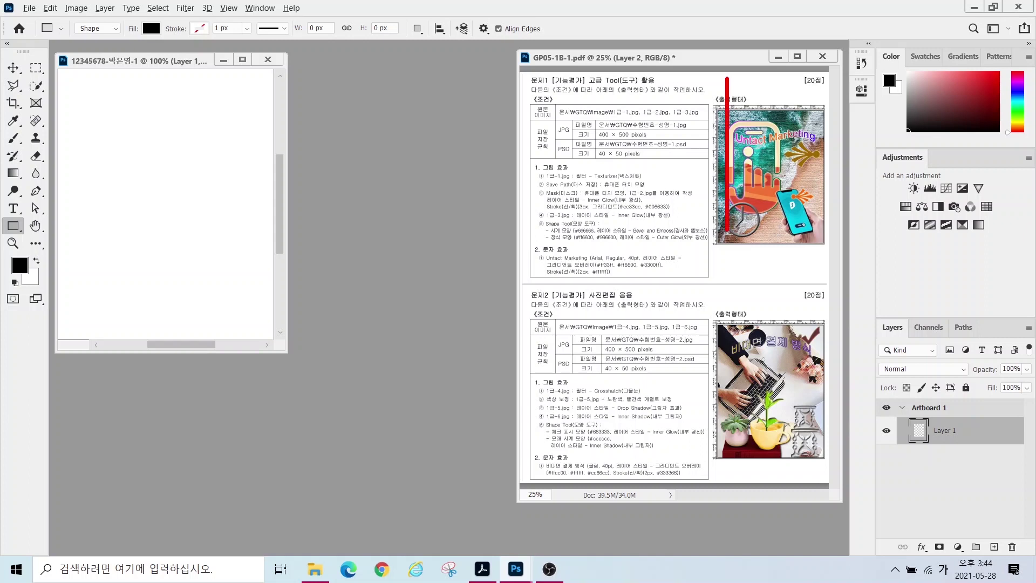
{"action": "left_click_drag", "start_coordinate": [783, 72], "coordinate": [783, 257]}
{"action": "left_click_drag", "start_coordinate": [688, 121], "coordinate": [822, 121]}
{"action": "left_click_drag", "start_coordinate": [675, 210], "coordinate": [822, 211]}
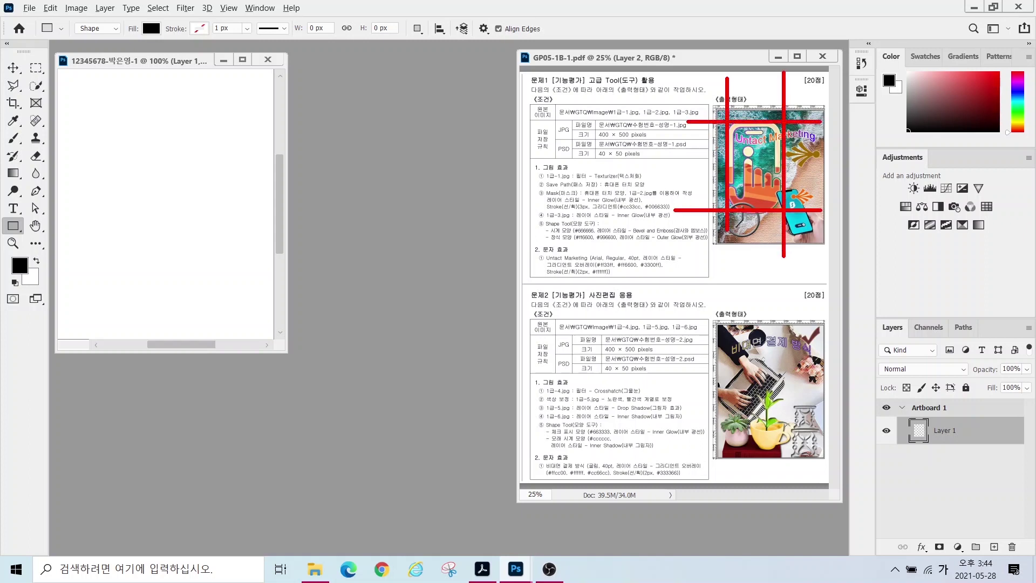
{"action": "key", "text": "Escape"}
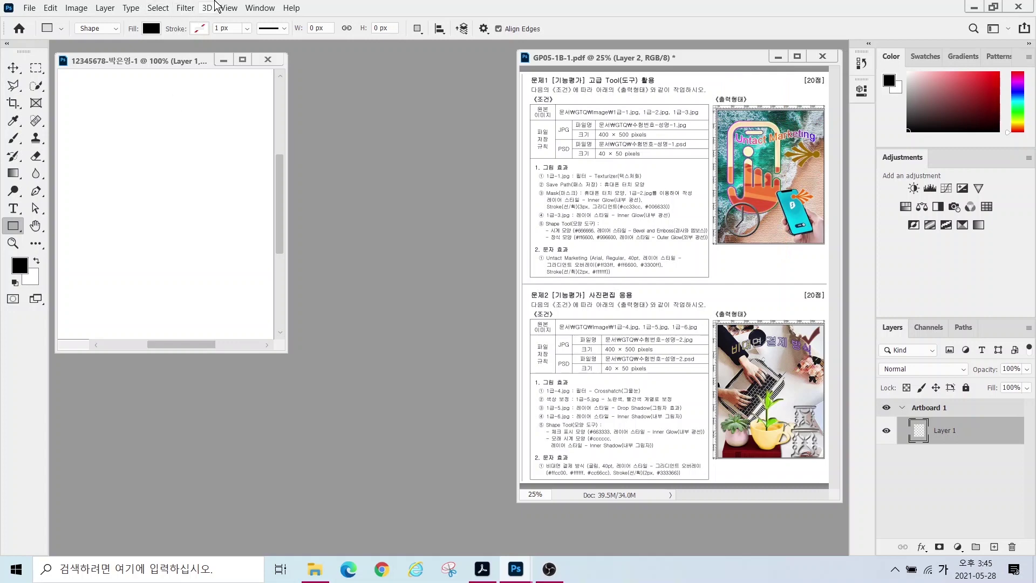
{"action": "left_click", "coordinate": [229, 8]}
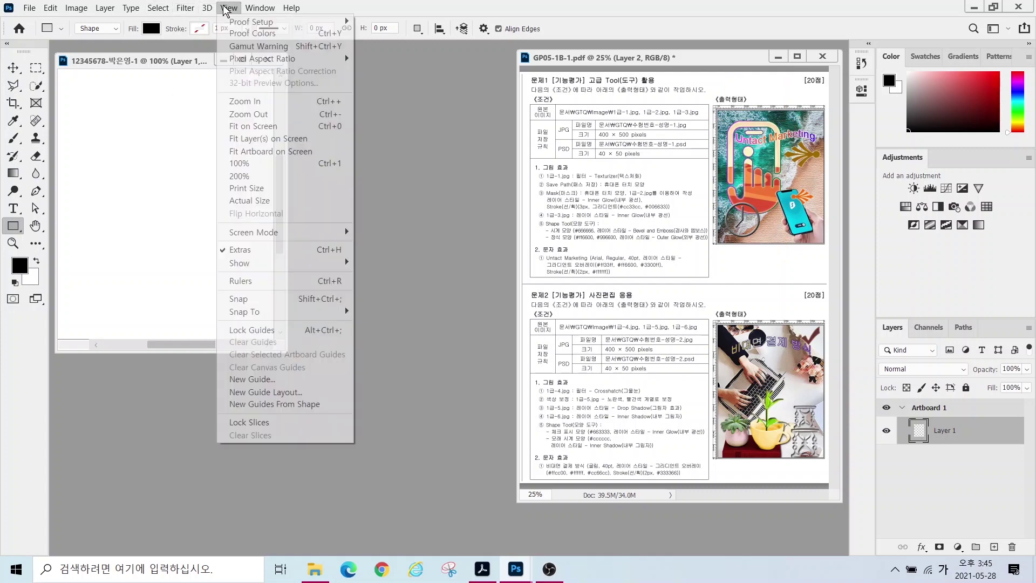
{"action": "left_click", "coordinate": [237, 281]}
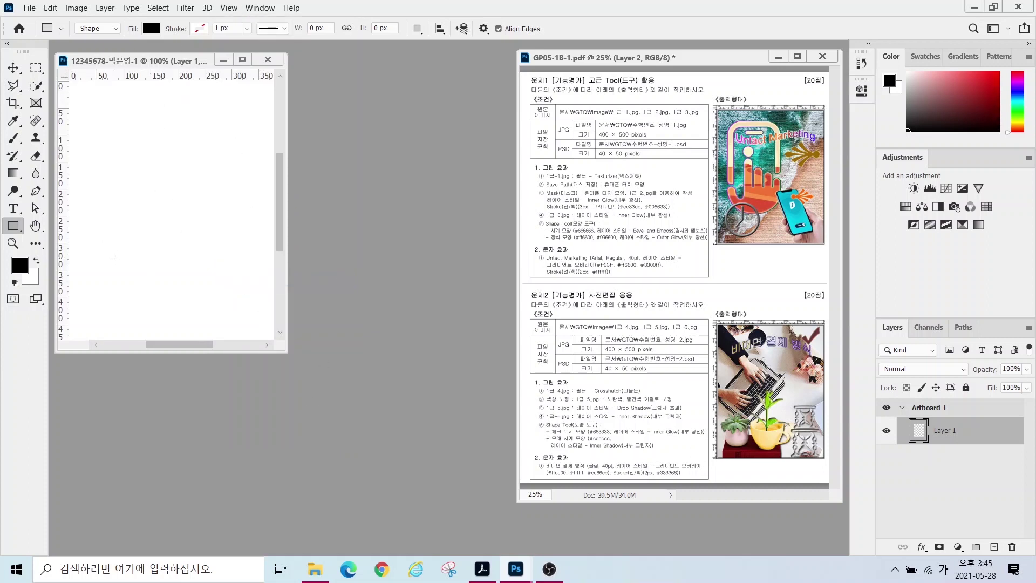
{"action": "double_click", "coordinate": [35, 227]}
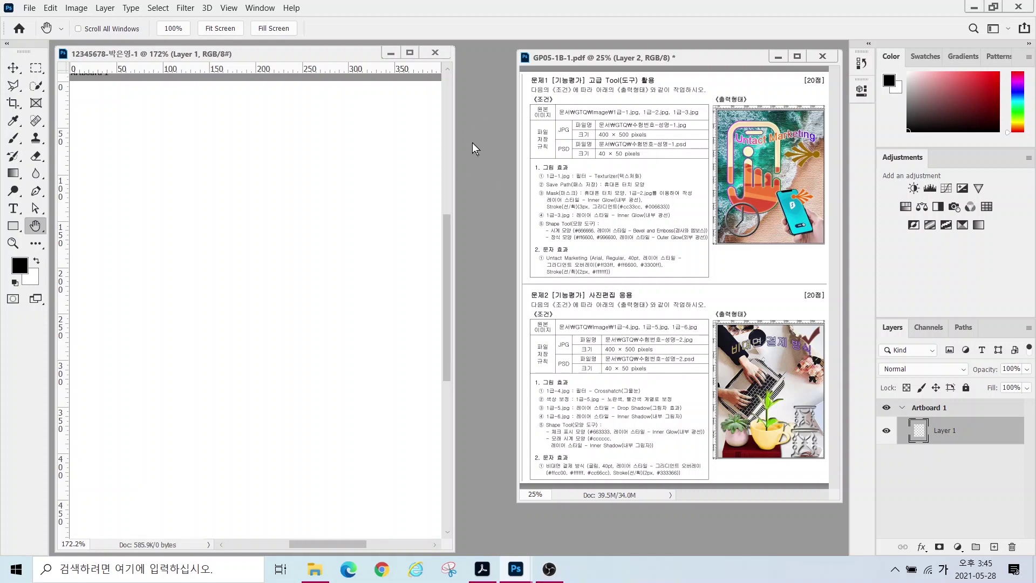
- Open the beach photo 1급-1.jpg from Documents\GTQ\image
{"action": "key", "text": "ctrl+o"}
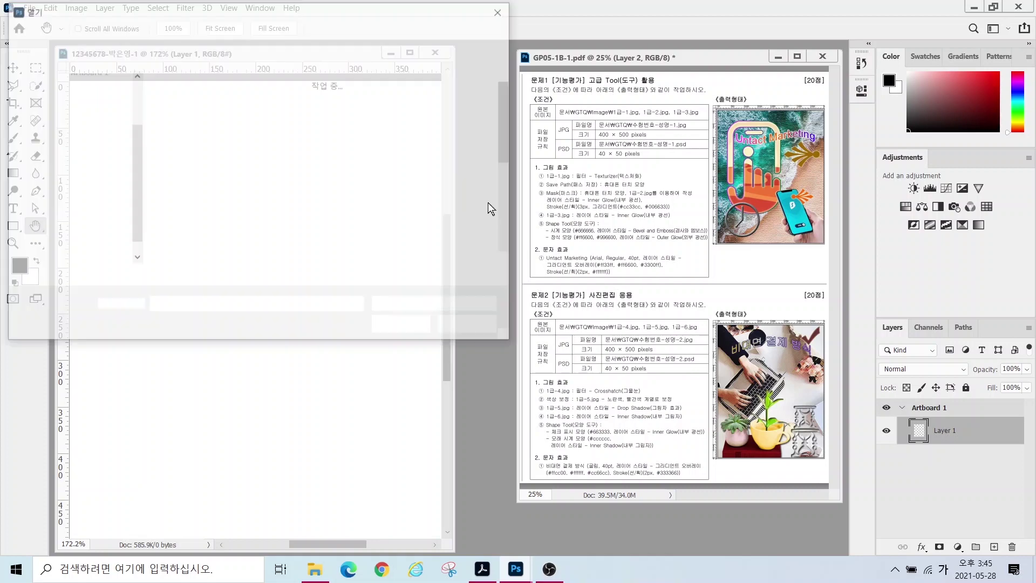
{"action": "left_click", "coordinate": [503, 11]}
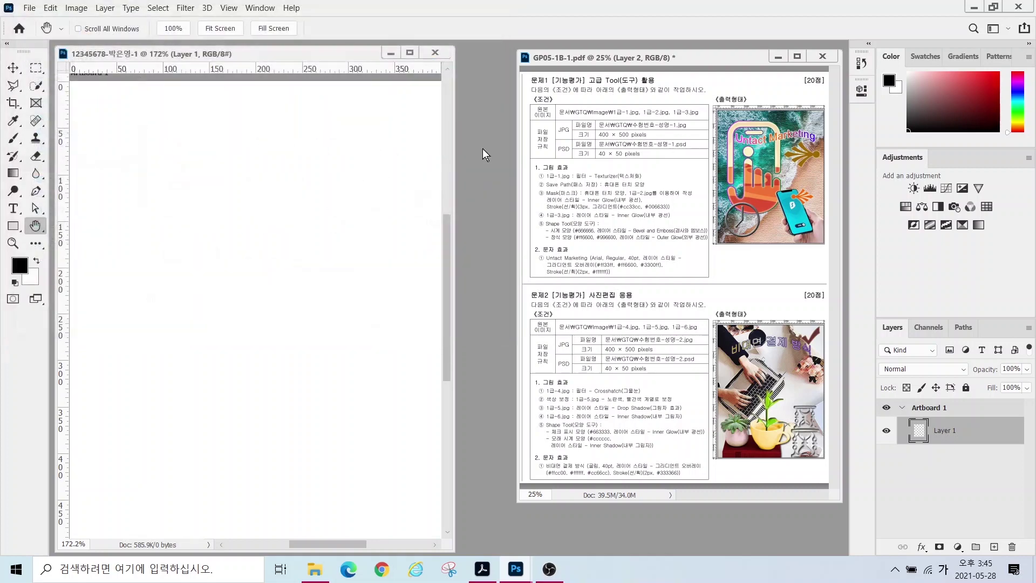
{"action": "left_click", "coordinate": [29, 9]}
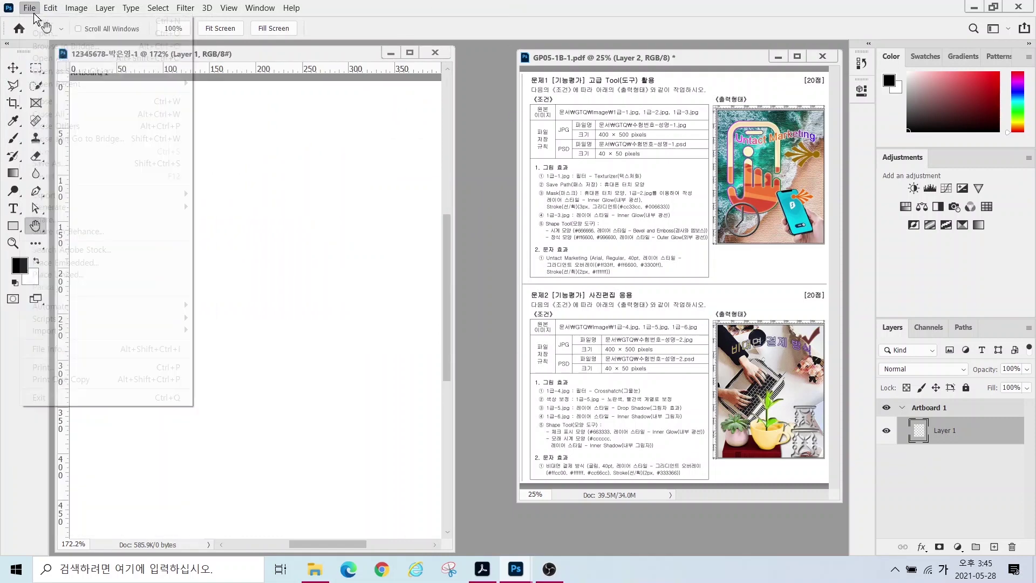
{"action": "left_click", "coordinate": [43, 33]}
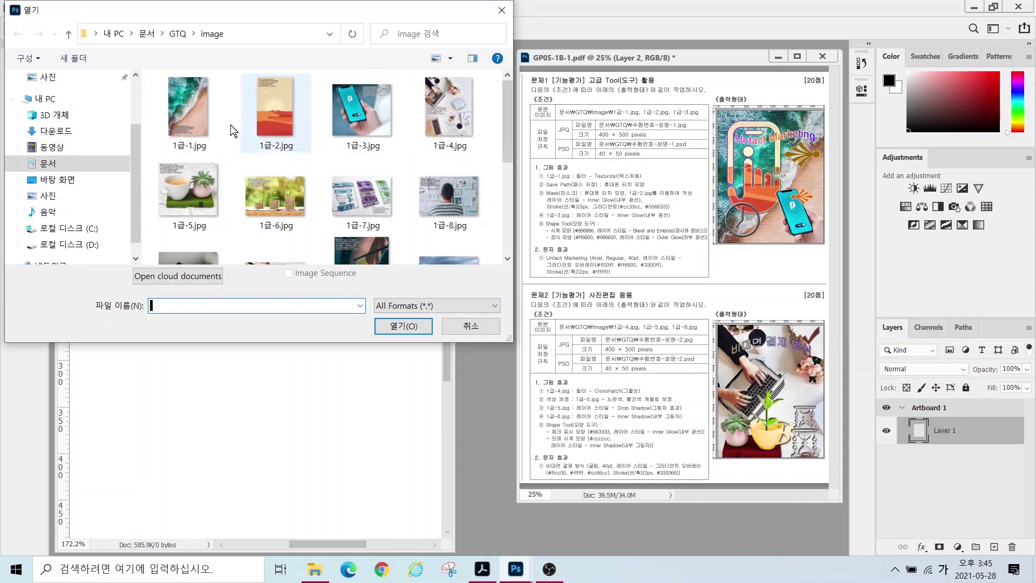
{"action": "left_click", "coordinate": [54, 167]}
{"action": "double_click", "coordinate": [172, 119]}
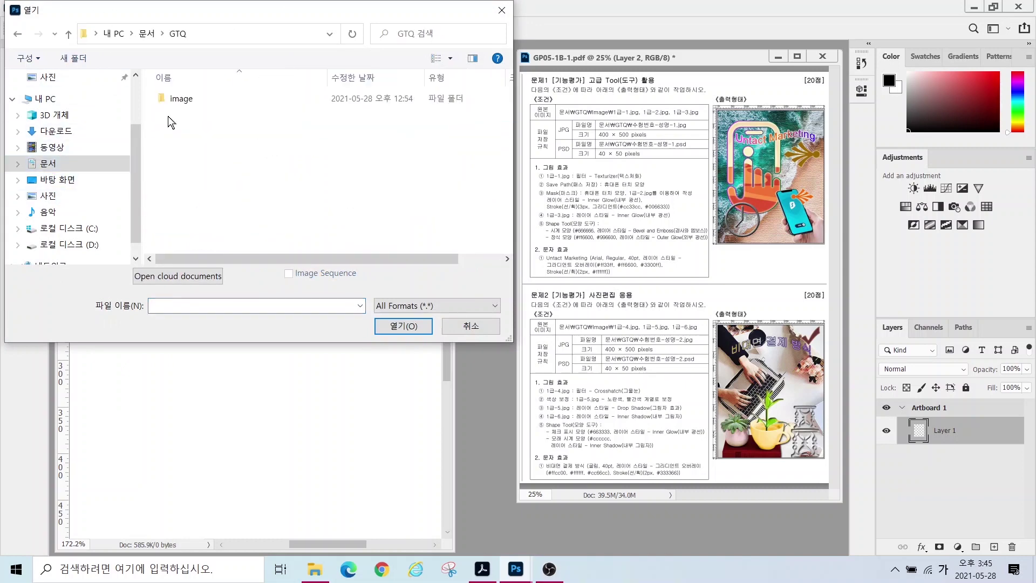
{"action": "double_click", "coordinate": [173, 100]}
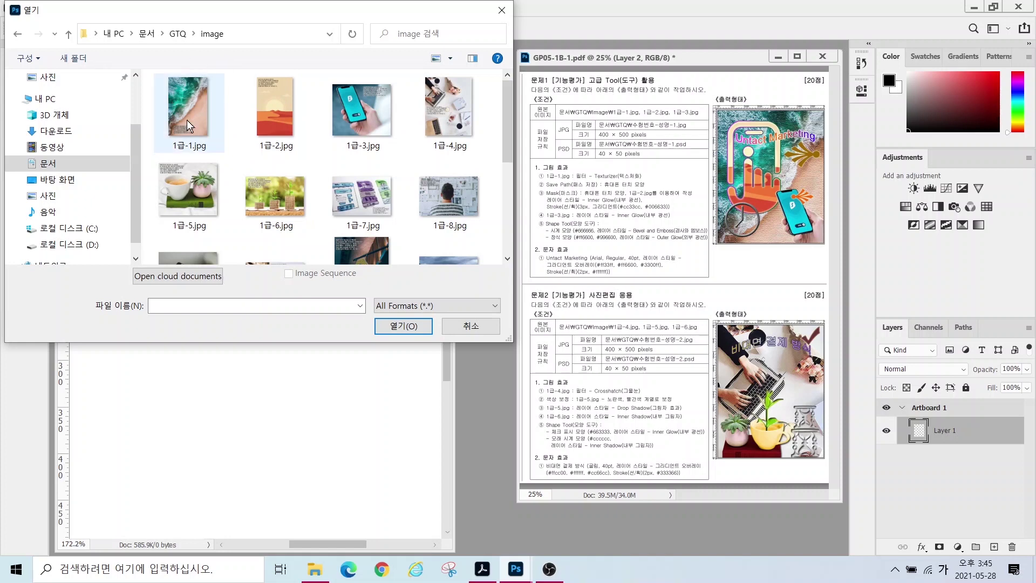
{"action": "left_click", "coordinate": [187, 120]}
{"action": "left_click", "coordinate": [401, 326]}
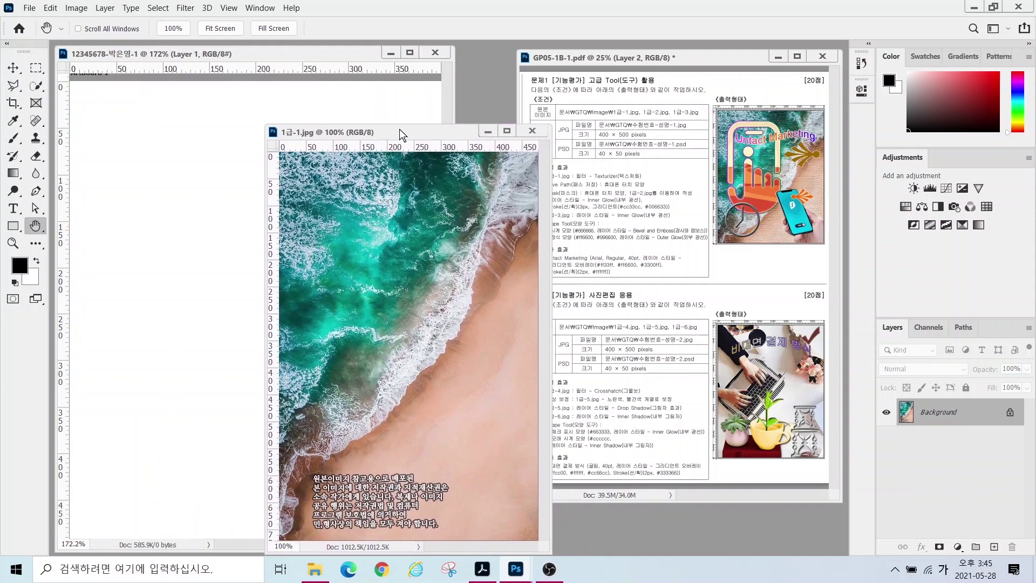
{"action": "left_click_drag", "start_coordinate": [399, 132], "coordinate": [401, 107]}
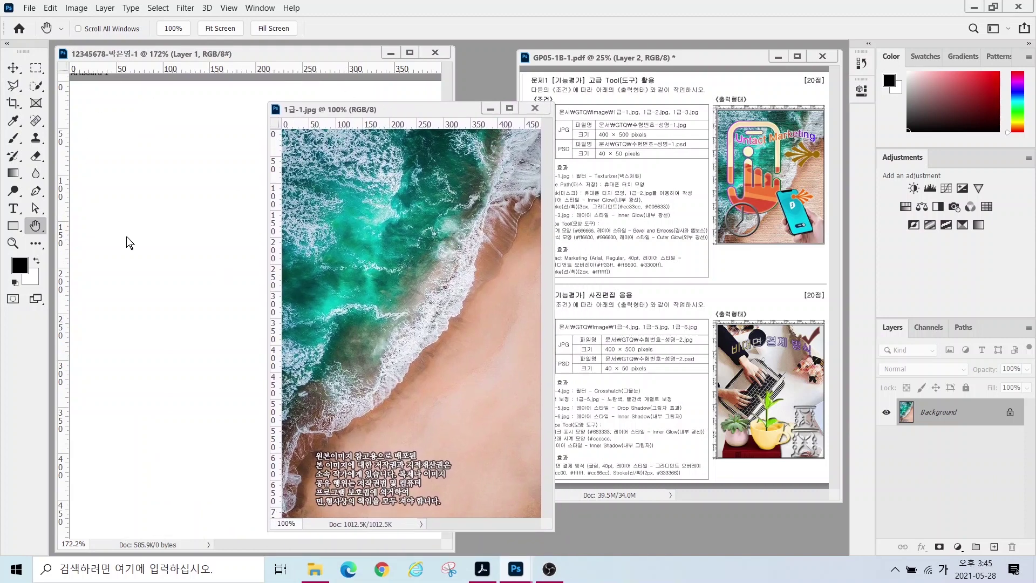
- Resize the beach photo 1급-1.jpg to 400 × 600 pixels in Image Size
{"action": "left_click", "coordinate": [76, 8]}
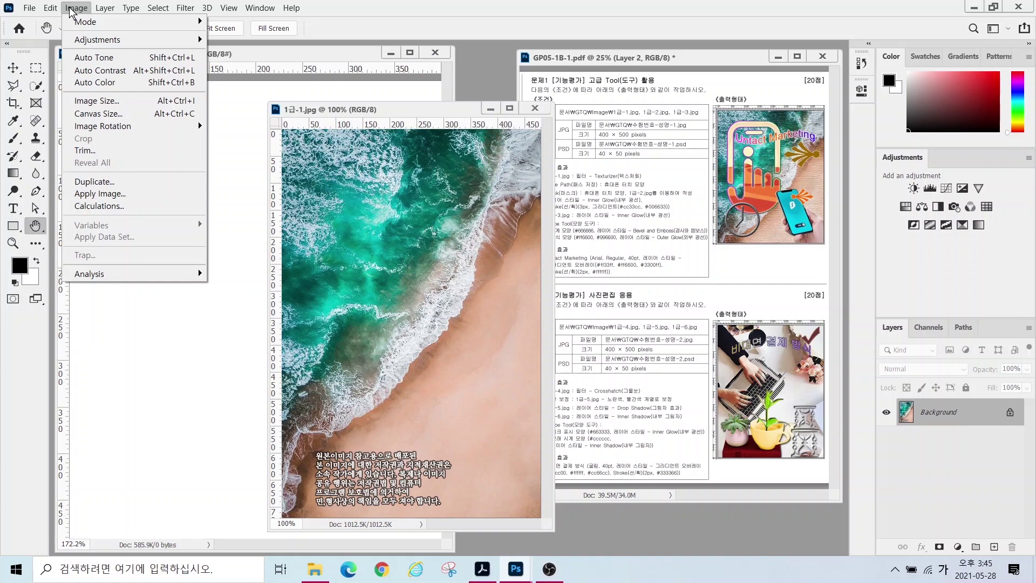
{"action": "left_click", "coordinate": [89, 101]}
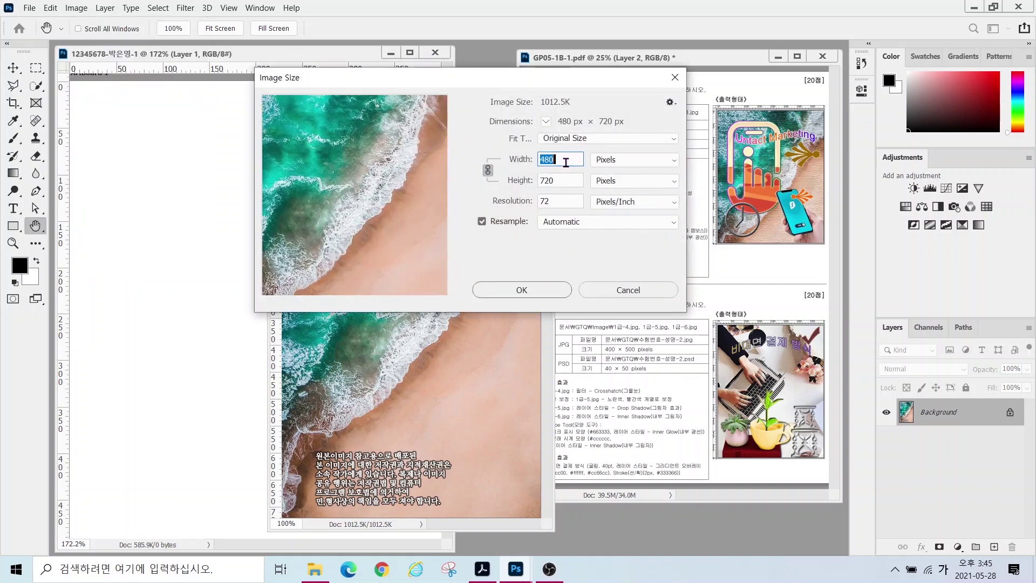
{"action": "type", "text": "400"}
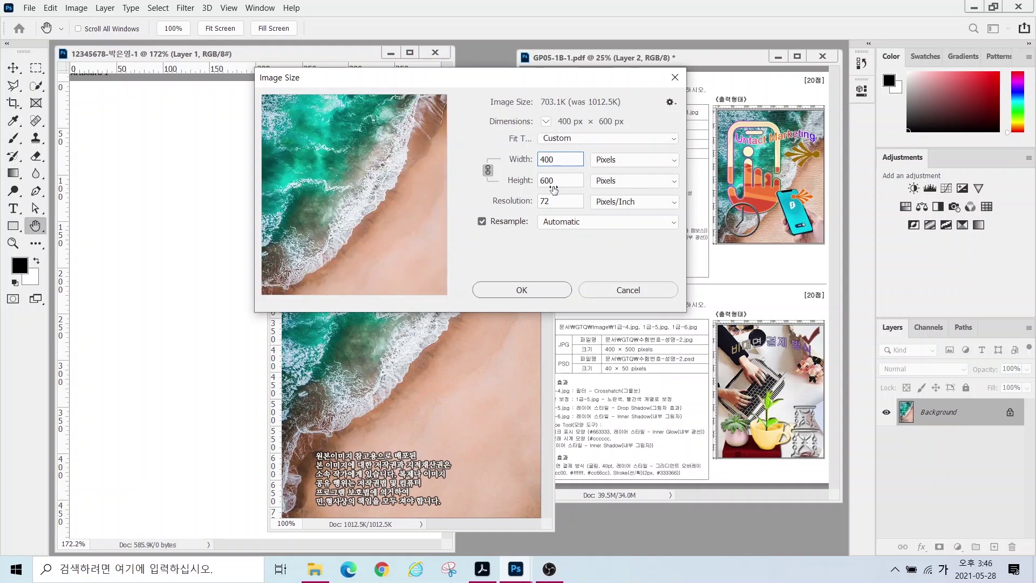
{"action": "left_click_drag", "start_coordinate": [561, 182], "coordinate": [523, 184]}
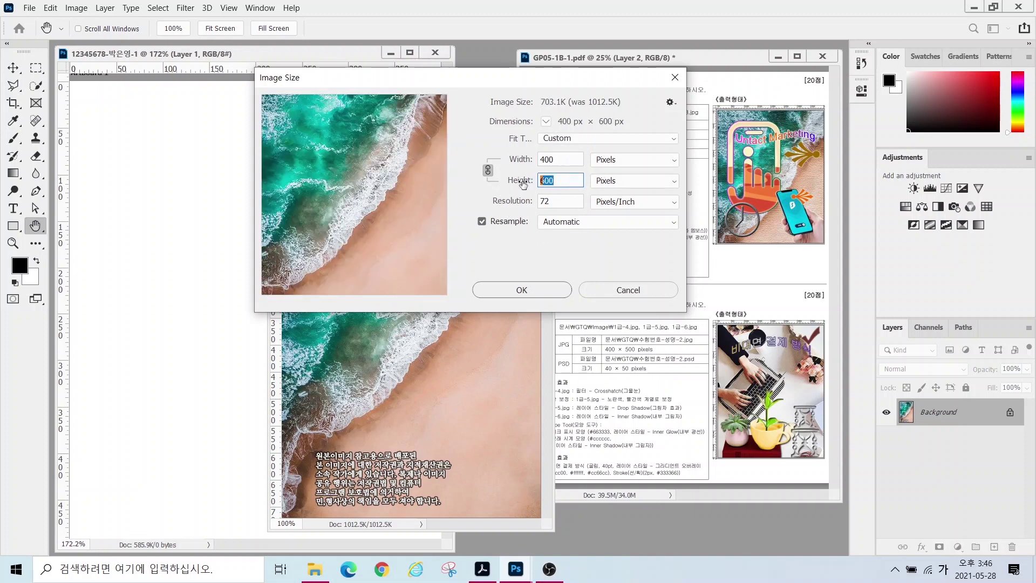
{"action": "type", "text": "500"}
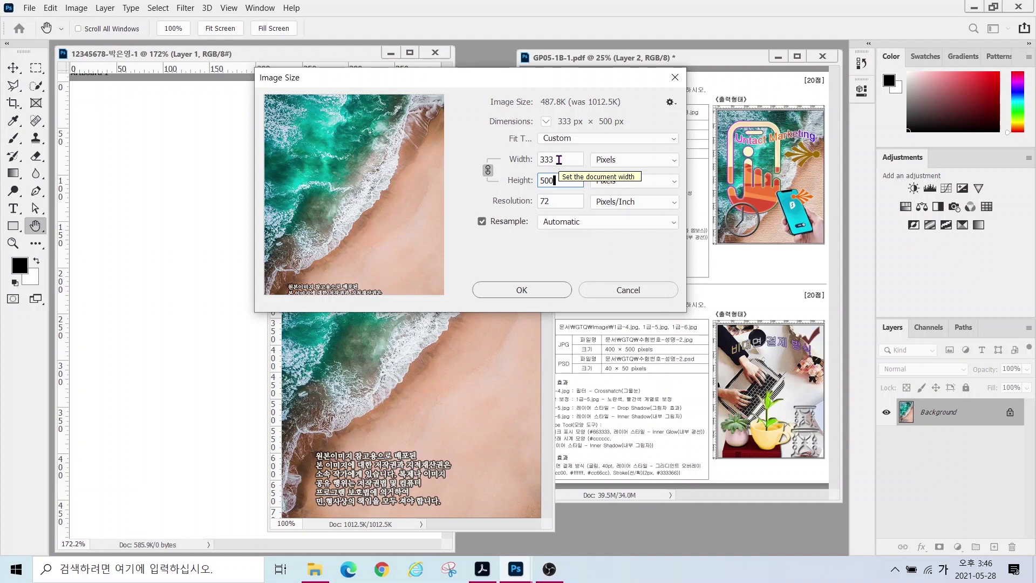
{"action": "double_click", "coordinate": [559, 159]}
{"action": "type", "text": "400"}
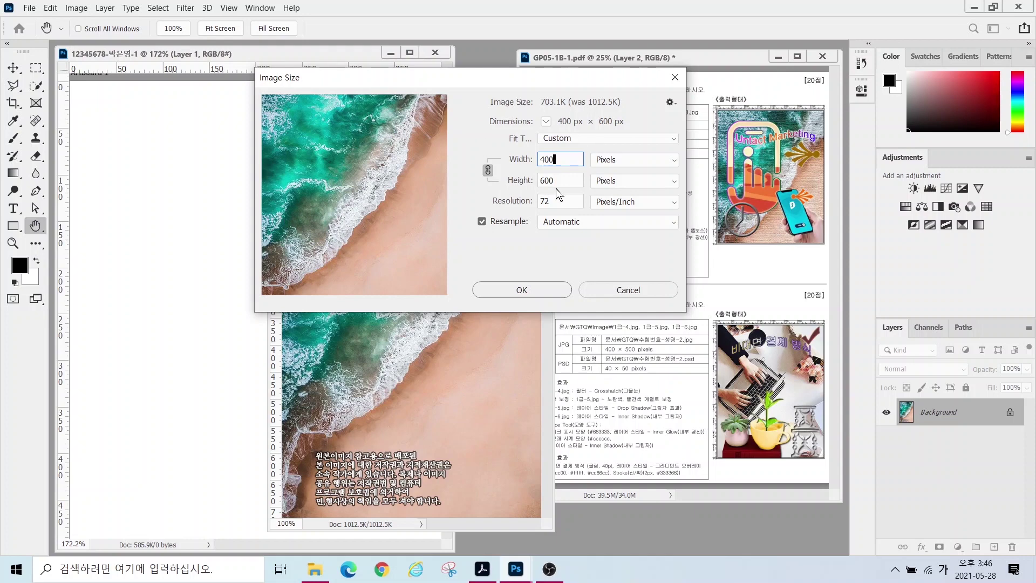
{"action": "left_click", "coordinate": [522, 290]}
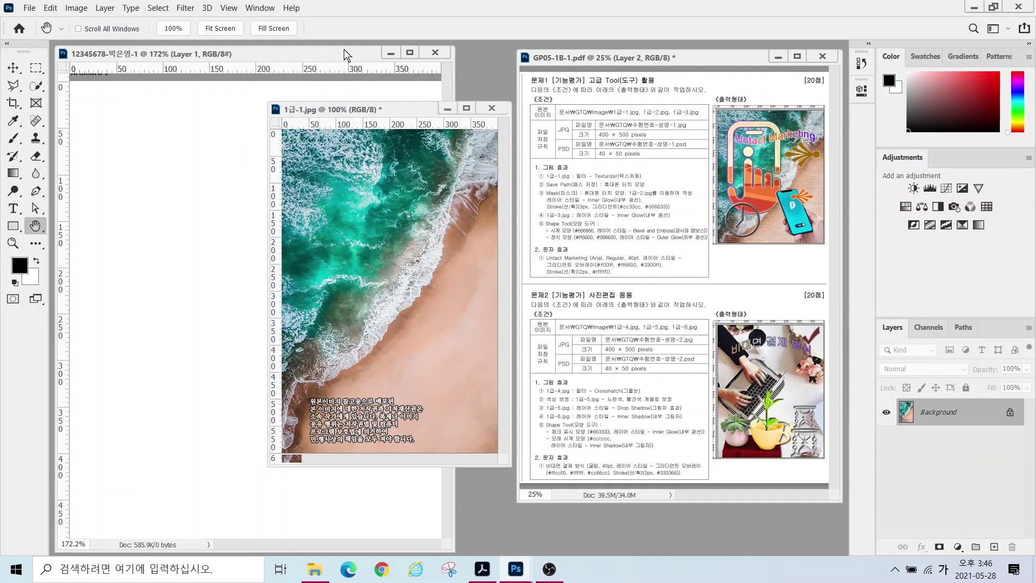
- Drag the beach photo into the exam document, snap it to the corner, and close 1급-1.jpg unsaved
{"action": "left_click", "coordinate": [13, 69]}
{"action": "left_click_drag", "start_coordinate": [317, 215], "coordinate": [195, 270]}
{"action": "mouse_move", "coordinate": [268, 247]}
{"action": "left_mouse_down"}
{"action": "mouse_move", "coordinate": [264, 204]}
{"action": "mouse_move", "coordinate": [238, 188]}
{"action": "mouse_move", "coordinate": [254, 190]}
{"action": "mouse_move", "coordinate": [263, 207]}
{"action": "mouse_move", "coordinate": [243, 193]}
{"action": "mouse_move", "coordinate": [251, 209]}
{"action": "mouse_move", "coordinate": [285, 211]}
{"action": "mouse_move", "coordinate": [246, 209]}
{"action": "mouse_move", "coordinate": [235, 198]}
{"action": "mouse_move", "coordinate": [260, 188]}
{"action": "mouse_move", "coordinate": [230, 186]}
{"action": "mouse_move", "coordinate": [258, 235]}
{"action": "left_mouse_up"}
{"action": "left_click", "coordinate": [229, 9]}
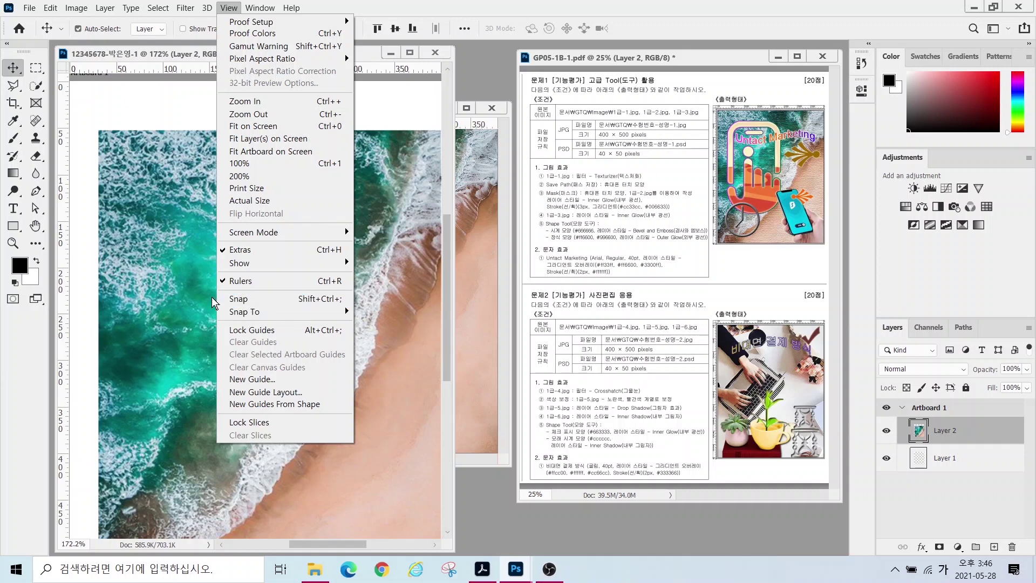
{"action": "left_click", "coordinate": [240, 300]}
{"action": "left_click_drag", "start_coordinate": [172, 197], "coordinate": [112, 128]}
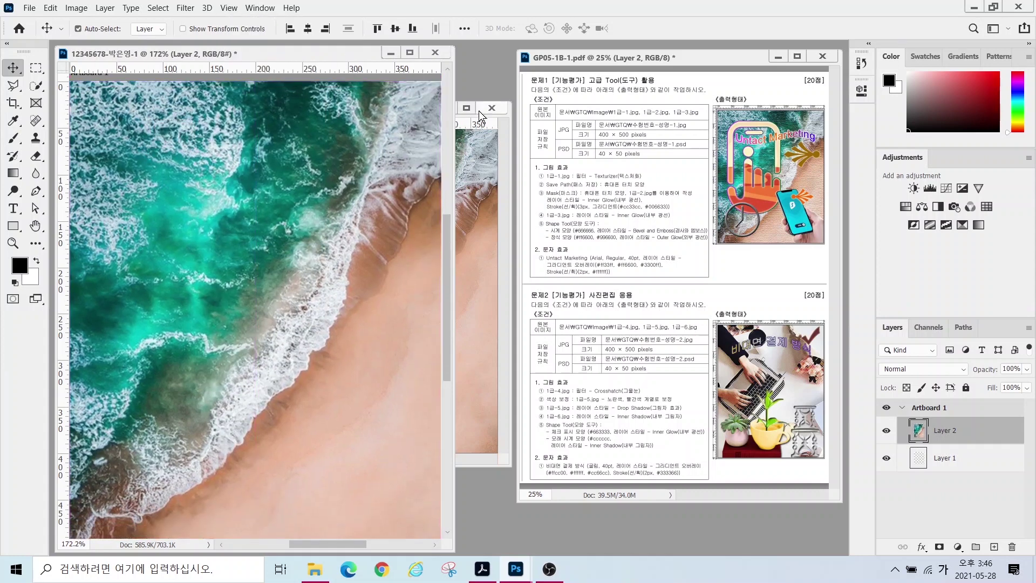
{"action": "left_click", "coordinate": [462, 114]}
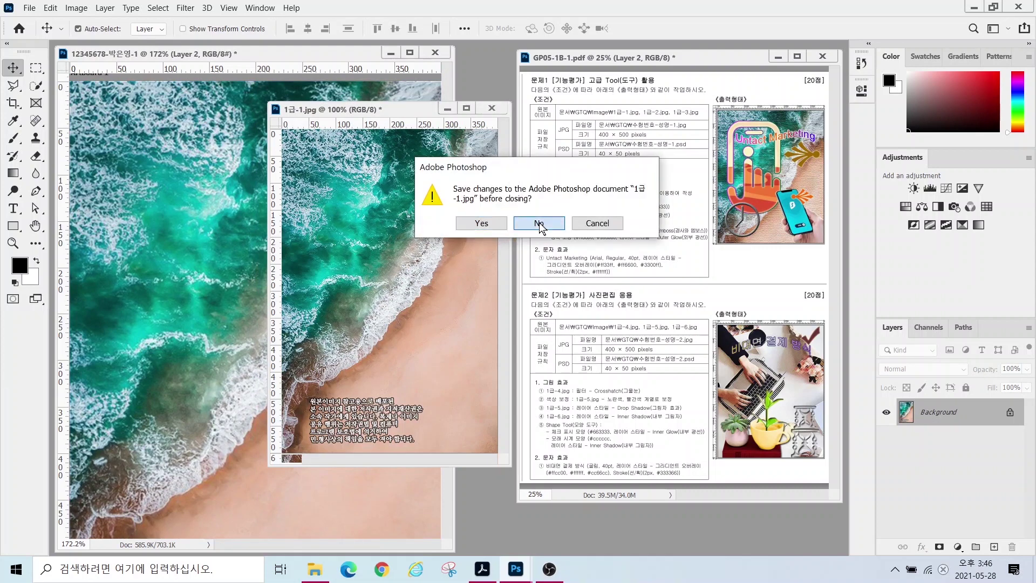
{"action": "left_click", "coordinate": [539, 222]}
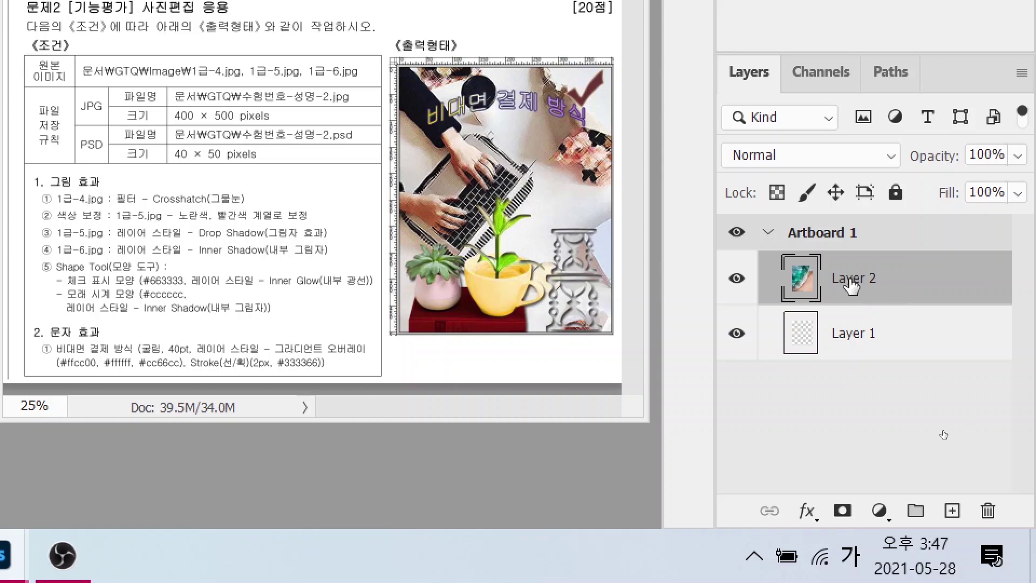
- Rename Layer 2 to '1-1'
{"action": "double_click", "coordinate": [851, 281]}
{"action": "type", "text": "1"}
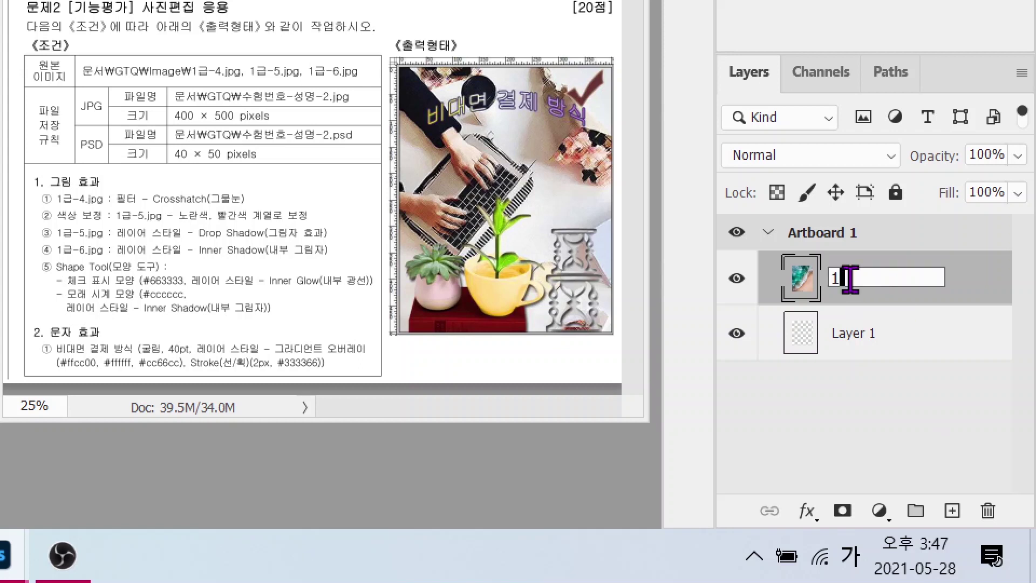
{"action": "type", "text": "-1"}
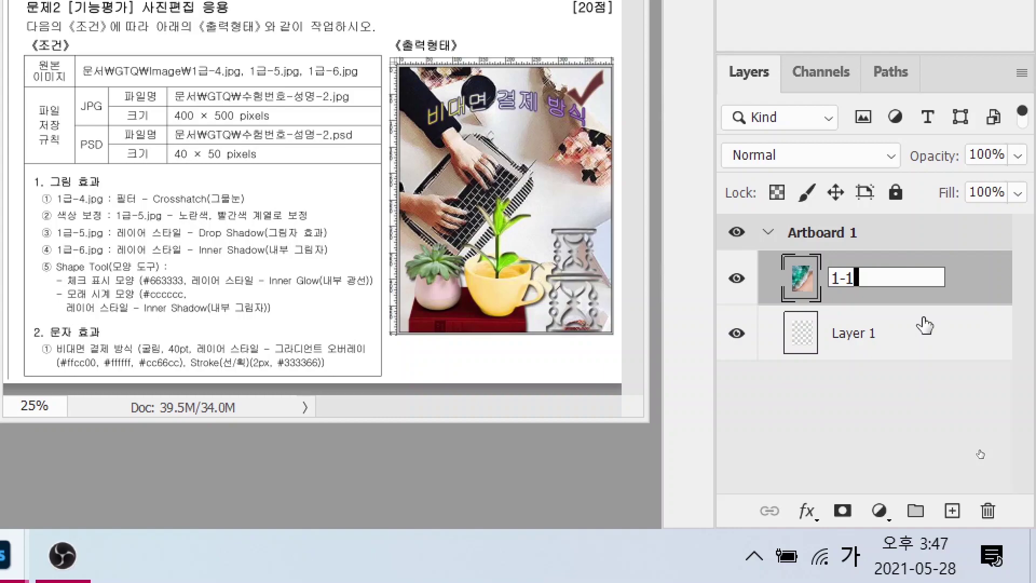
{"action": "key", "text": "Return"}
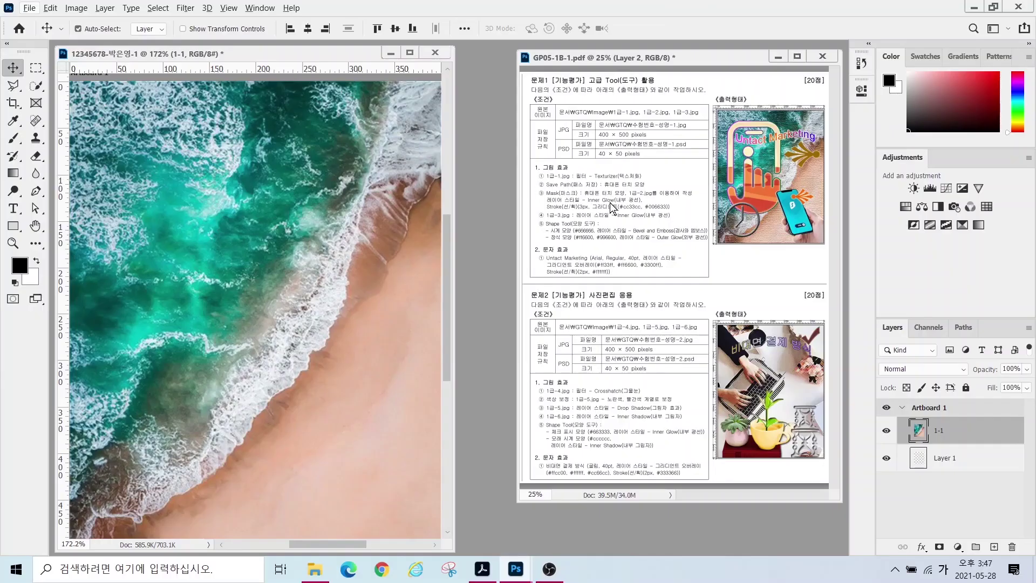
{"action": "left_click_drag", "start_coordinate": [560, 166], "coordinate": [645, 183]}
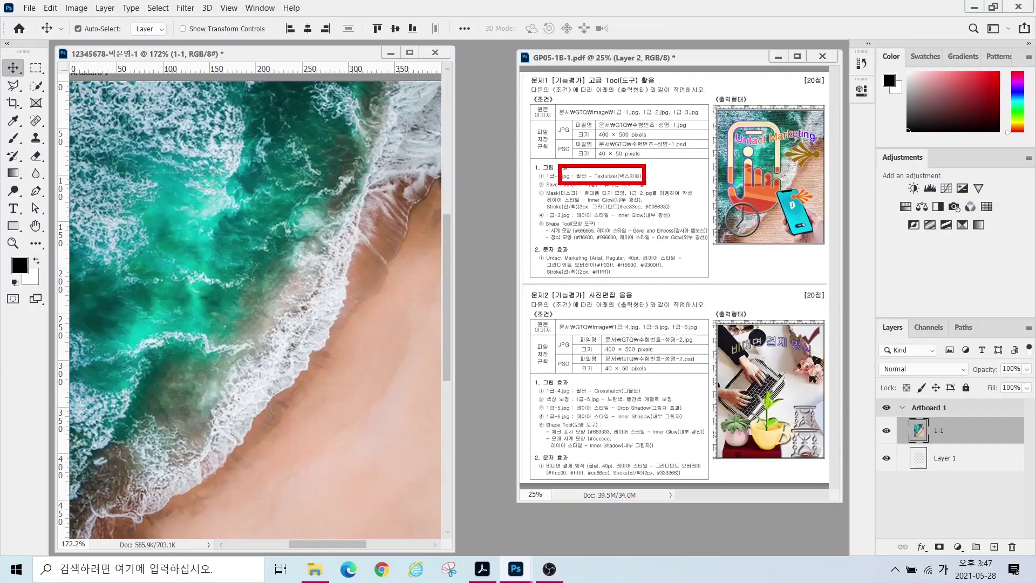
- Apply the Texturizer filter with Canvas texture, Scaling 100, Relief 4 to layer 1-1
{"action": "left_click", "coordinate": [185, 8]}
{"action": "left_click", "coordinate": [202, 62]}
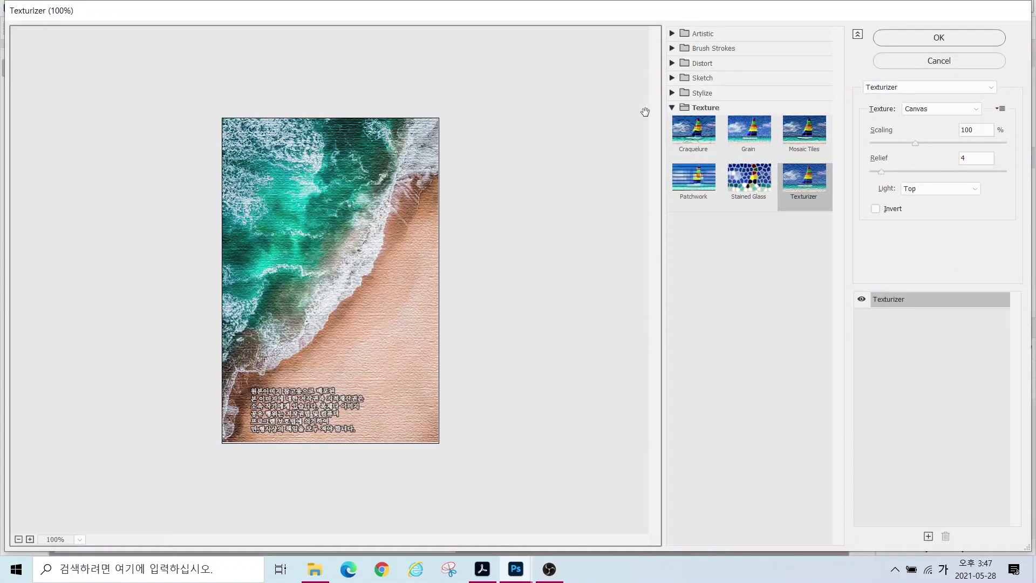
{"action": "left_click", "coordinate": [672, 34]}
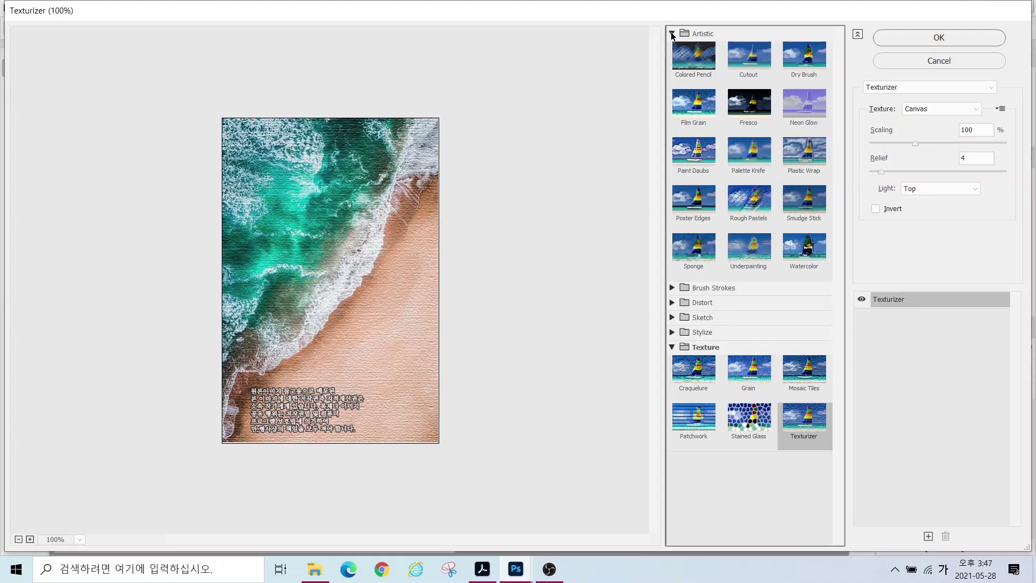
{"action": "left_click", "coordinate": [671, 34]}
{"action": "left_click", "coordinate": [672, 50]}
{"action": "left_click", "coordinate": [672, 54]}
{"action": "left_click", "coordinate": [672, 63]}
{"action": "left_click", "coordinate": [671, 63]}
{"action": "left_click", "coordinate": [706, 108]}
{"action": "left_click", "coordinate": [707, 108]}
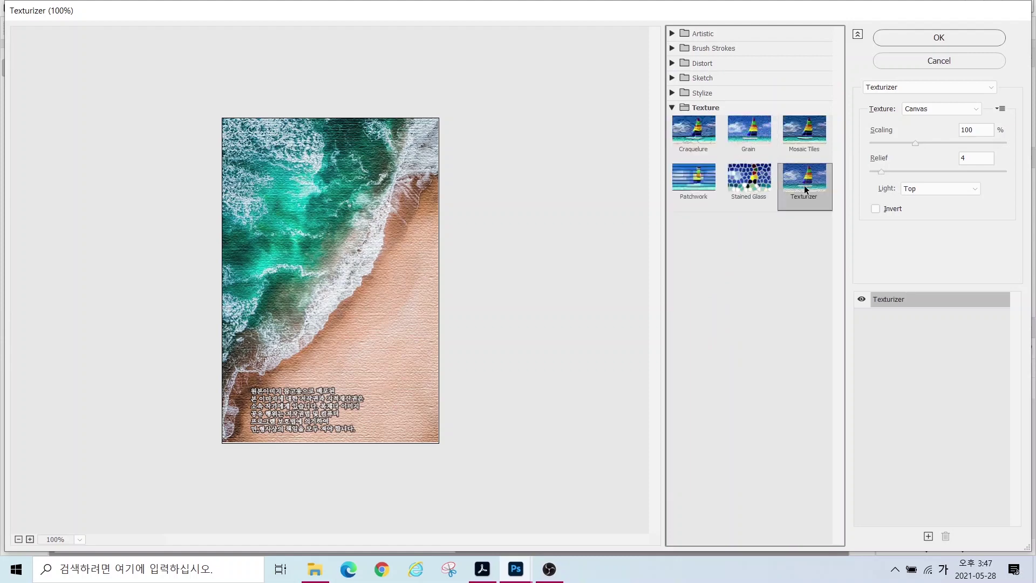
{"action": "left_click", "coordinate": [929, 37]}
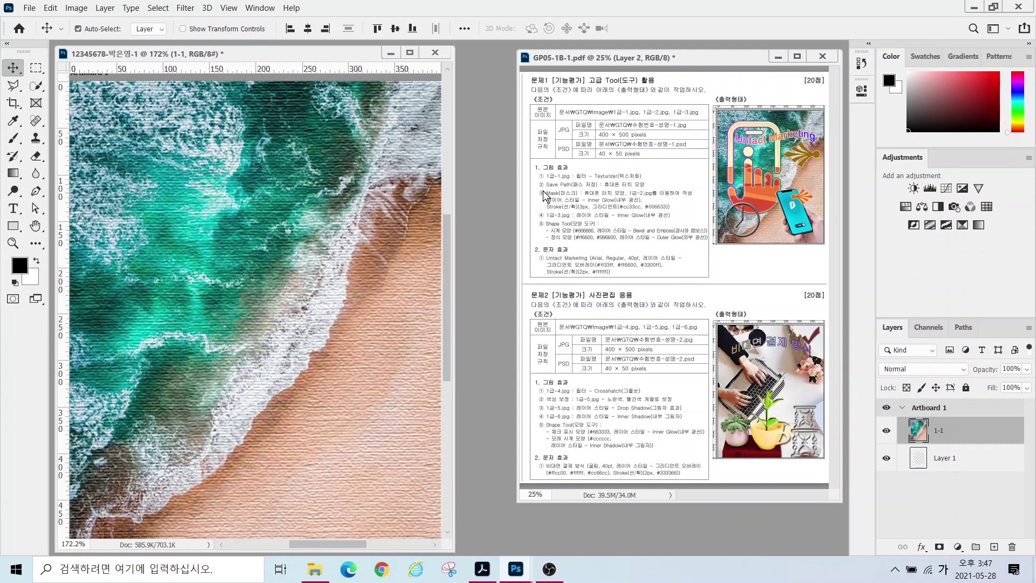
{"action": "left_click_drag", "start_coordinate": [540, 177], "coordinate": [669, 193]}
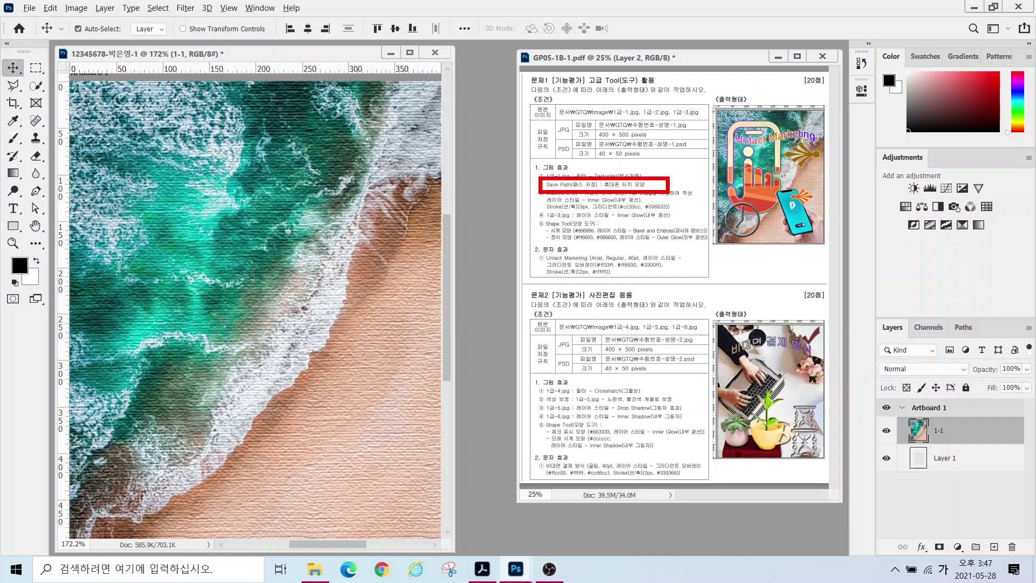
{"action": "mouse_move", "coordinate": [711, 184]}
{"action": "left_mouse_down"}
{"action": "mouse_move", "coordinate": [769, 100]}
{"action": "mouse_move", "coordinate": [795, 162]}
{"action": "mouse_move", "coordinate": [770, 237]}
{"action": "mouse_move", "coordinate": [735, 236]}
{"action": "mouse_move", "coordinate": [716, 190]}
{"action": "left_mouse_up"}
{"action": "key", "text": "Escape"}
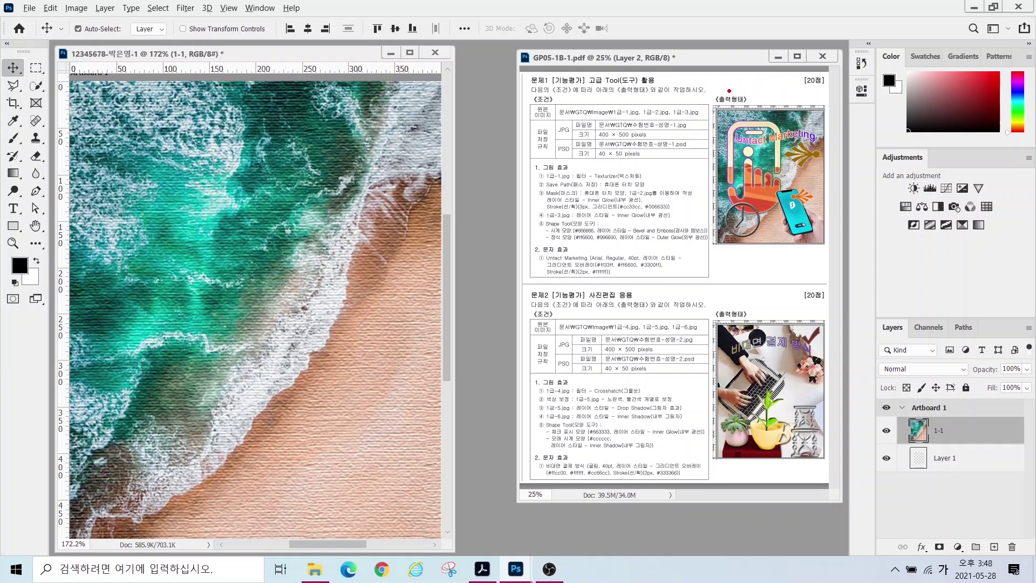
{"action": "left_click_drag", "start_coordinate": [726, 82], "coordinate": [726, 233]}
{"action": "left_click_drag", "start_coordinate": [781, 77], "coordinate": [782, 233]}
{"action": "mouse_move", "coordinate": [724, 207]}
{"action": "left_mouse_down"}
{"action": "mouse_move", "coordinate": [692, 207]}
{"action": "mouse_move", "coordinate": [812, 207]}
{"action": "left_mouse_up"}
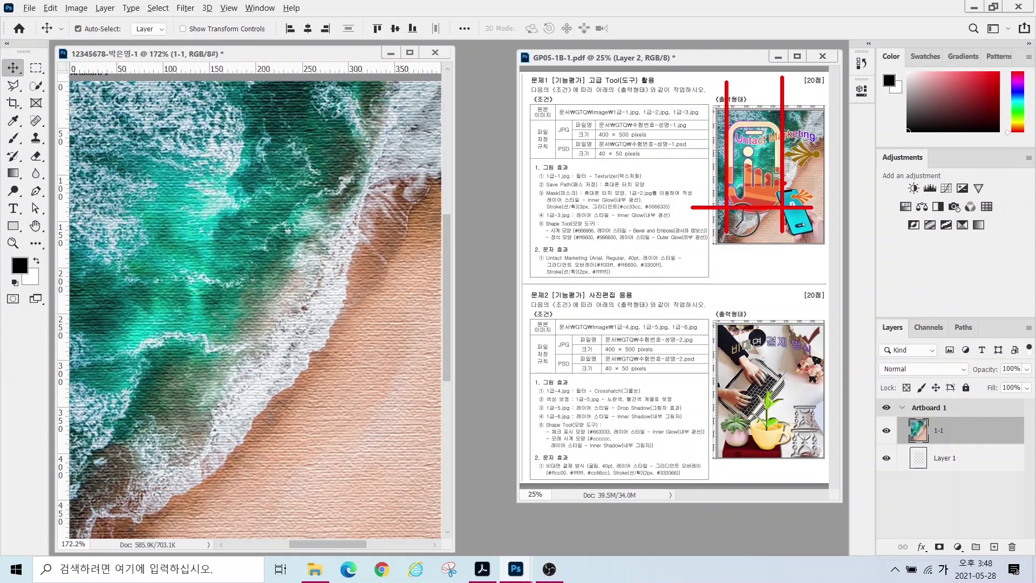
{"action": "key", "text": "Escape"}
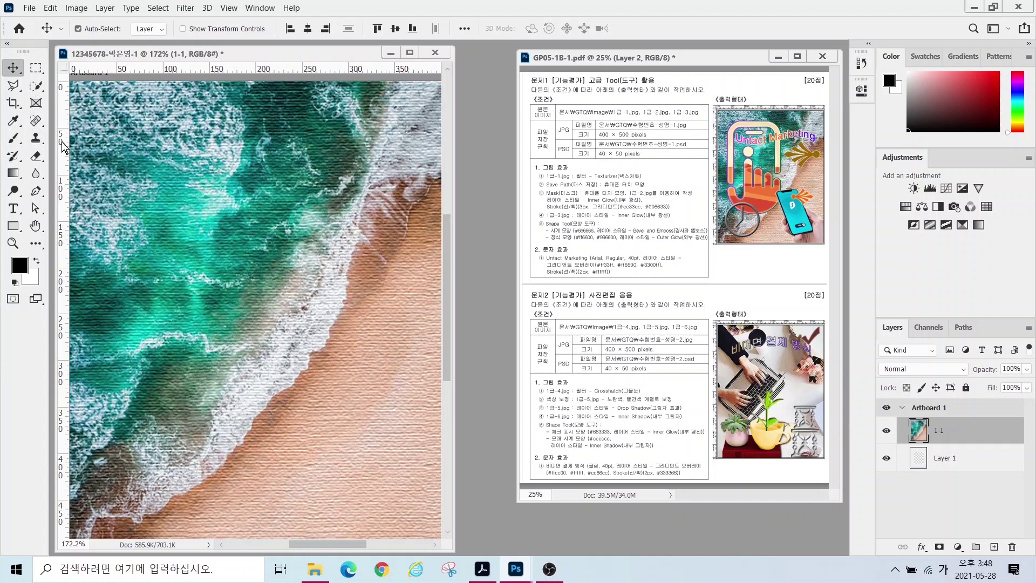
- Place vertical guides near the left edge and 240 px, horizontal guides near the top and 400 px, and hide layer 1-1
{"action": "left_click_drag", "start_coordinate": [63, 143], "coordinate": [282, 203]}
{"action": "left_click_drag", "start_coordinate": [316, 176], "coordinate": [292, 184]}
{"action": "left_click_drag", "start_coordinate": [186, 73], "coordinate": [174, 130]}
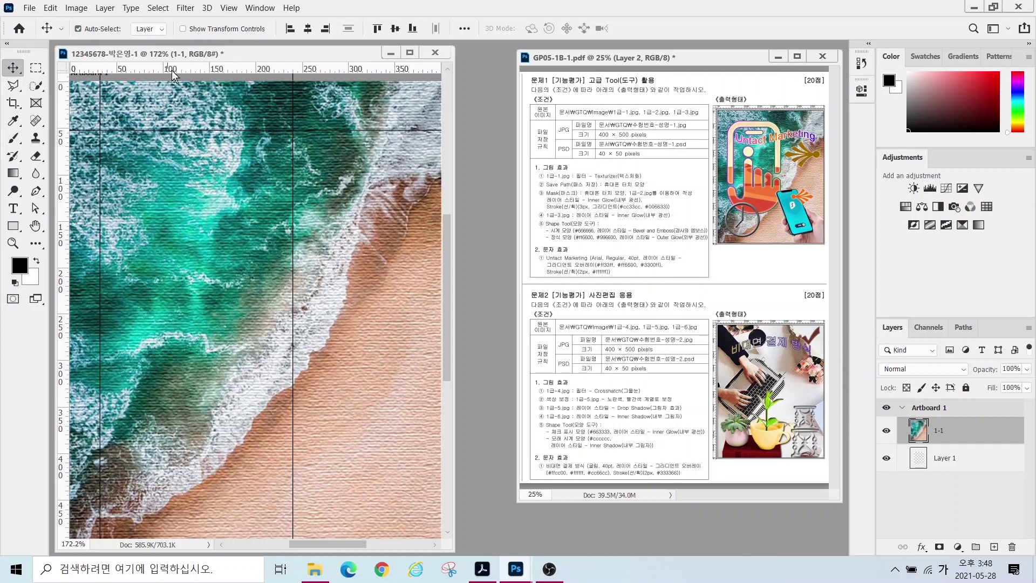
{"action": "left_click_drag", "start_coordinate": [182, 72], "coordinate": [167, 443]}
{"action": "left_click", "coordinate": [930, 429]}
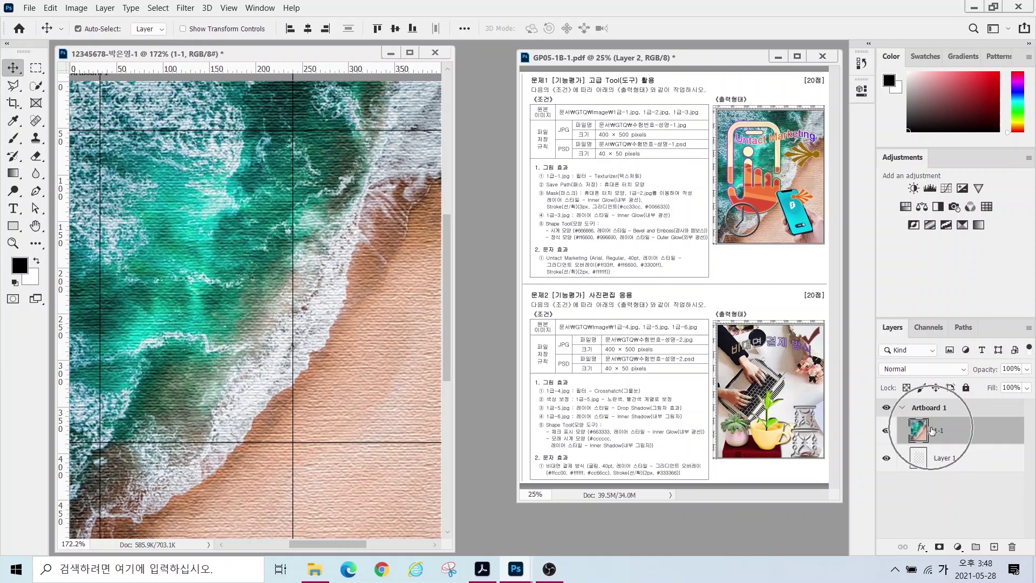
{"action": "left_click", "coordinate": [885, 434]}
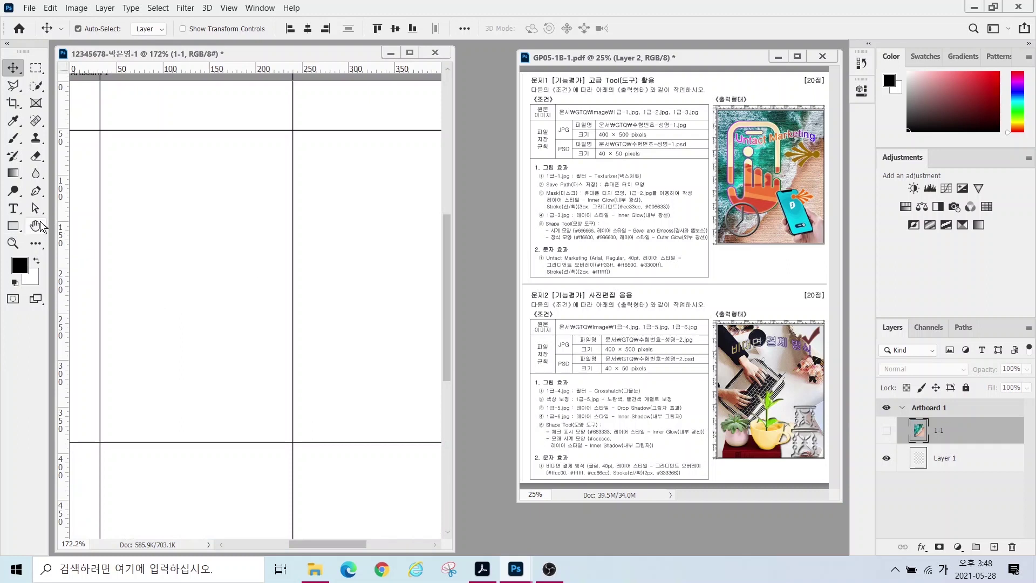
- Zoom the canvas to about 229% and open the Rectangle tool group flyout
{"action": "scroll", "coordinate": [187, 335], "scroll_direction": "up", "scroll_amount": 2}
{"action": "scroll", "coordinate": [185, 336], "scroll_direction": "up", "scroll_amount": 1}
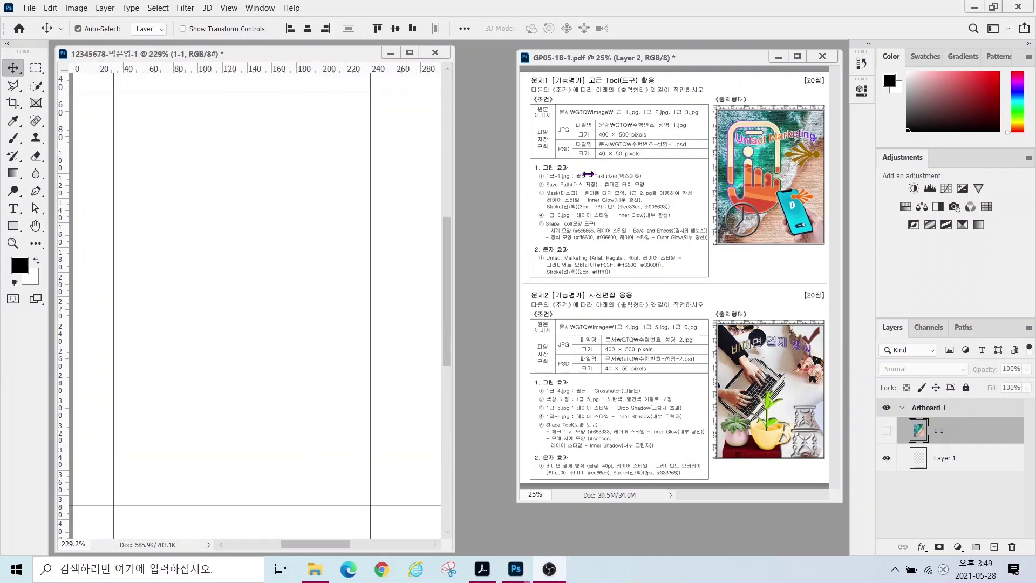
{"action": "left_click", "coordinate": [267, 243]}
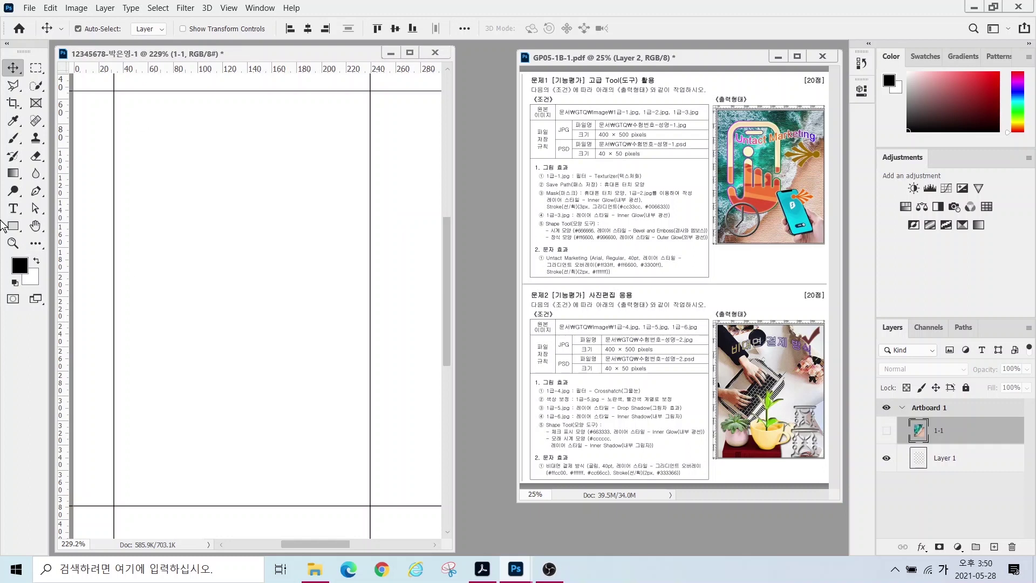
{"action": "left_click", "coordinate": [15, 229]}
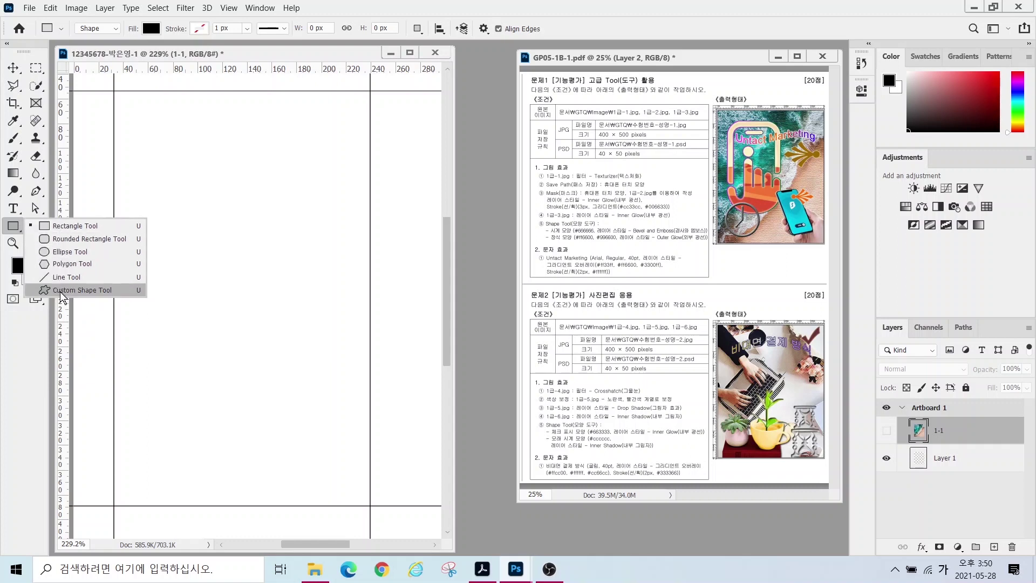
- Draw a black 208 × 277 px rounded rectangle starting at the guide intersection
{"action": "left_click", "coordinate": [67, 240]}
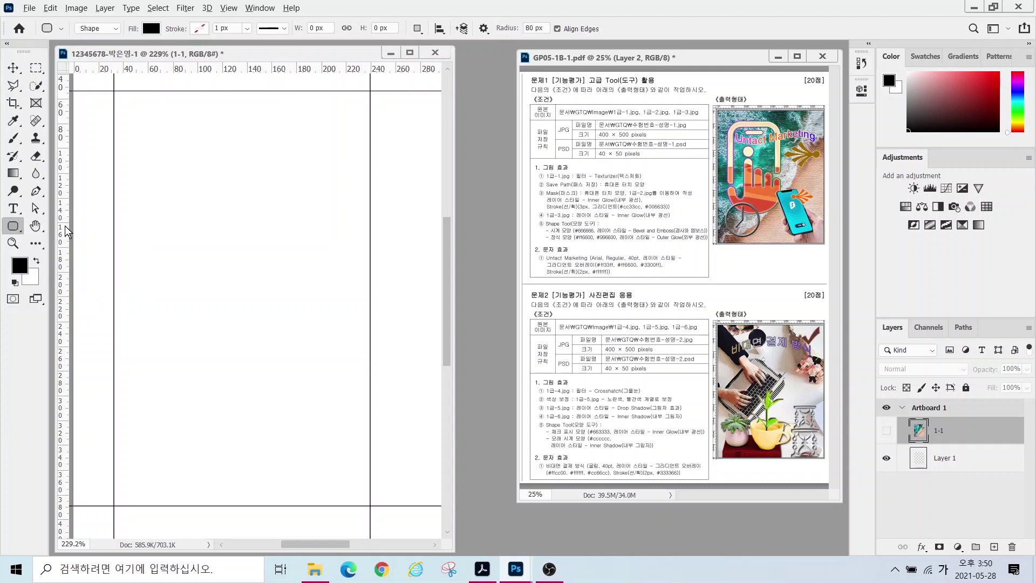
{"action": "mouse_move", "coordinate": [110, 39]}
{"action": "left_mouse_down"}
{"action": "mouse_move", "coordinate": [102, 44]}
{"action": "mouse_move", "coordinate": [67, 19]}
{"action": "mouse_move", "coordinate": [105, 7]}
{"action": "mouse_move", "coordinate": [112, 43]}
{"action": "left_mouse_up"}
{"action": "mouse_move", "coordinate": [137, 116]}
{"action": "left_mouse_down"}
{"action": "mouse_move", "coordinate": [156, 46]}
{"action": "mouse_move", "coordinate": [127, 33]}
{"action": "mouse_move", "coordinate": [143, 20]}
{"action": "mouse_move", "coordinate": [161, 23]}
{"action": "mouse_move", "coordinate": [200, 122]}
{"action": "left_mouse_up"}
{"action": "left_click_drag", "start_coordinate": [153, 58], "coordinate": [165, 52]}
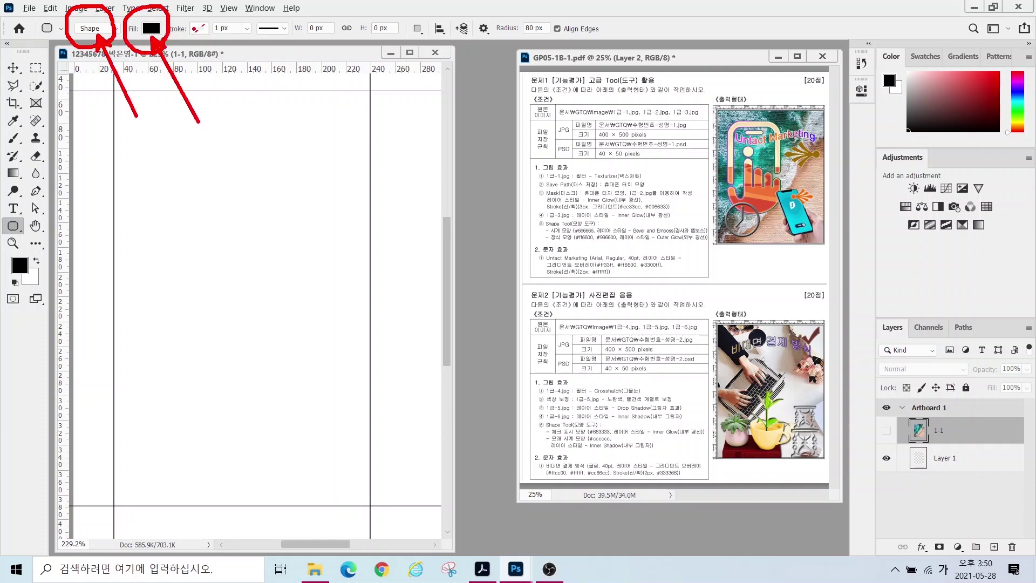
{"action": "left_click_drag", "start_coordinate": [185, 40], "coordinate": [210, 12]}
{"action": "key", "text": "Escape"}
{"action": "mouse_move", "coordinate": [114, 92]}
{"action": "left_mouse_down"}
{"action": "mouse_move", "coordinate": [324, 317]}
{"action": "mouse_move", "coordinate": [373, 432]}
{"action": "left_mouse_up"}
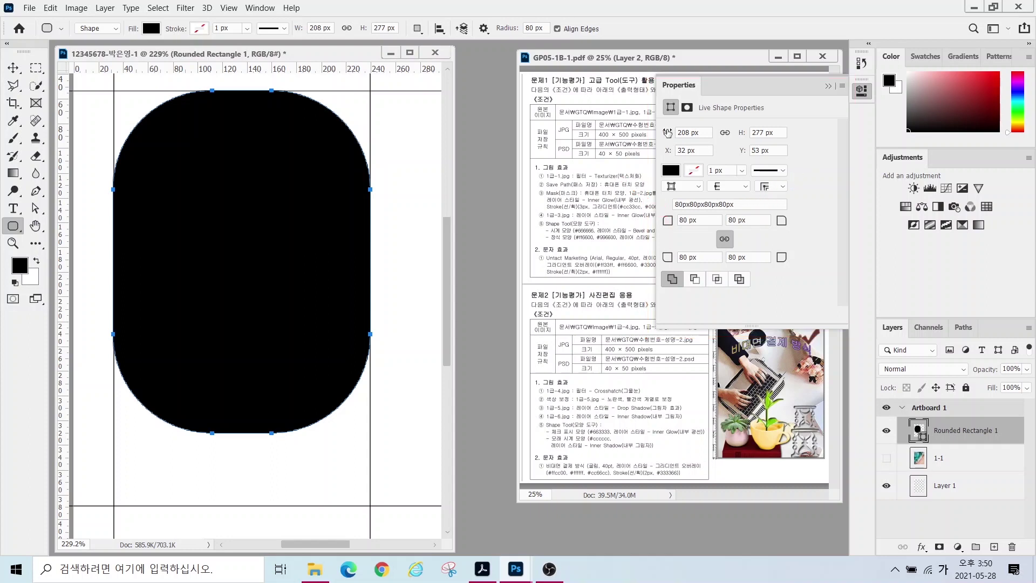
- Try lowering the rectangle's 80 px corner radius in the Properties panel
{"action": "left_click", "coordinate": [699, 220]}
{"action": "type", "text": "30"}
{"action": "key", "text": "Return"}
{"action": "left_click", "coordinate": [828, 86]}
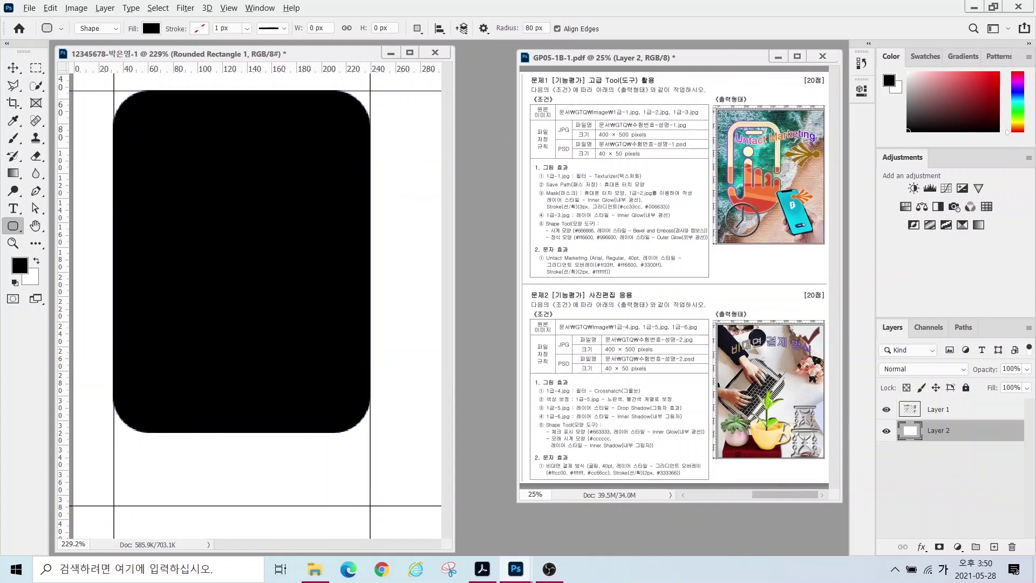
{"action": "mouse_move", "coordinate": [185, 480]}
{"action": "left_mouse_down"}
{"action": "mouse_move", "coordinate": [155, 242]}
{"action": "mouse_move", "coordinate": [188, 122]}
{"action": "mouse_move", "coordinate": [247, 106]}
{"action": "mouse_move", "coordinate": [305, 146]}
{"action": "mouse_move", "coordinate": [324, 444]}
{"action": "mouse_move", "coordinate": [258, 487]}
{"action": "mouse_move", "coordinate": [190, 473]}
{"action": "left_mouse_up"}
{"action": "mouse_move", "coordinate": [291, 268]}
{"action": "left_mouse_down"}
{"action": "mouse_move", "coordinate": [223, 398]}
{"action": "mouse_move", "coordinate": [197, 434]}
{"action": "left_mouse_up"}
{"action": "left_click_drag", "start_coordinate": [213, 312], "coordinate": [287, 408]}
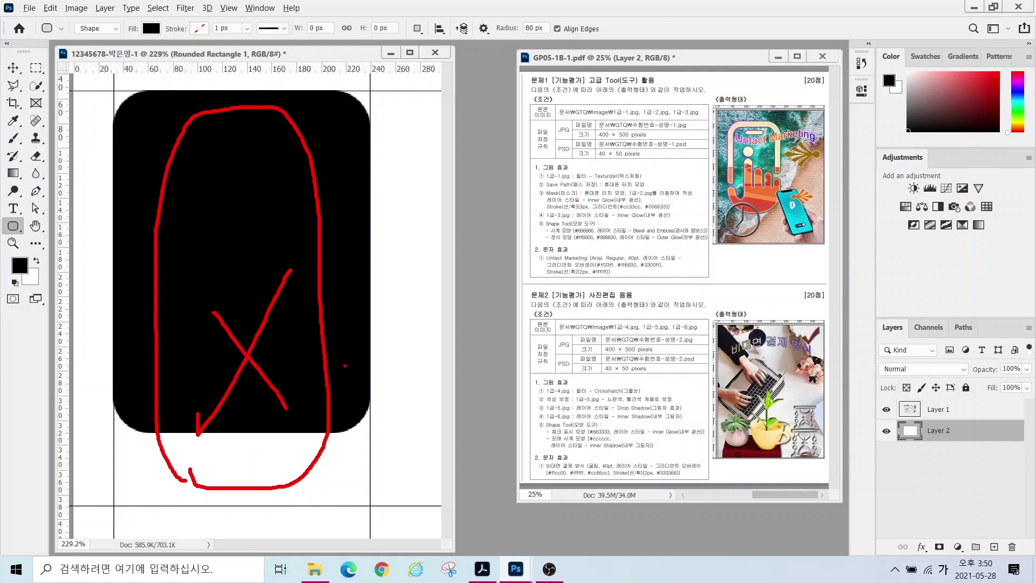
{"action": "key", "text": "Escape"}
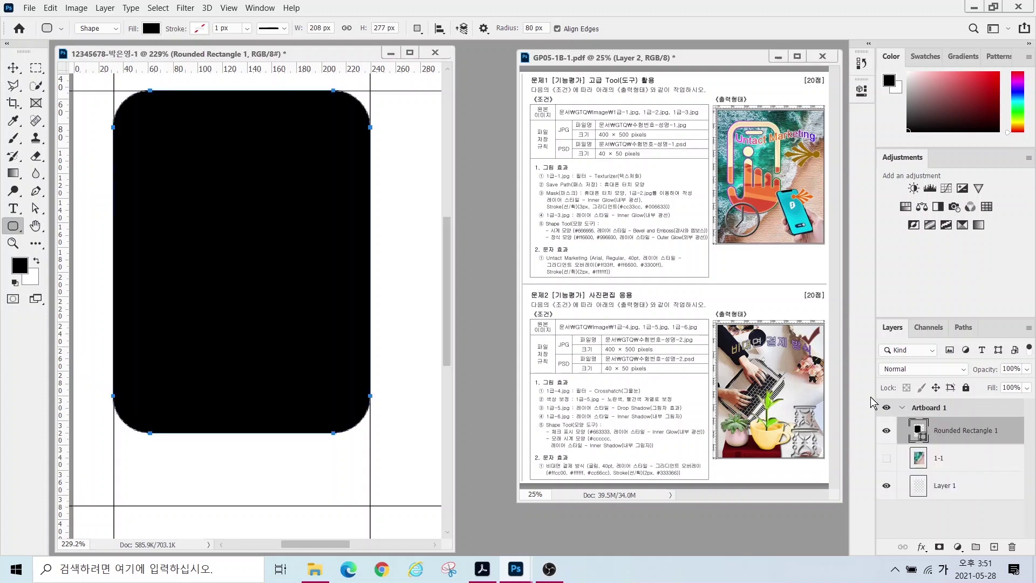
{"action": "left_click_drag", "start_coordinate": [898, 428], "coordinate": [806, 368]}
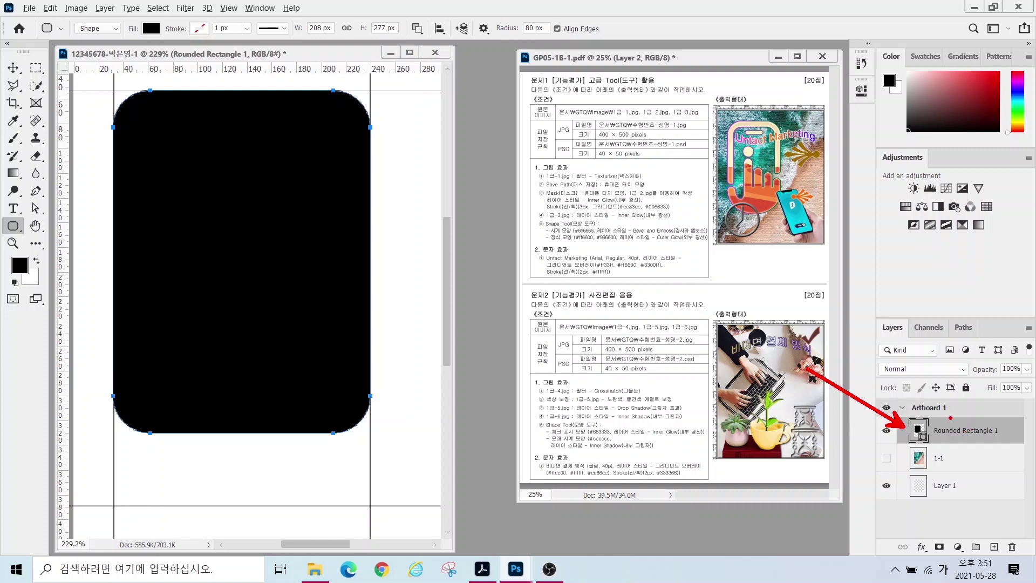
{"action": "key", "text": "Escape"}
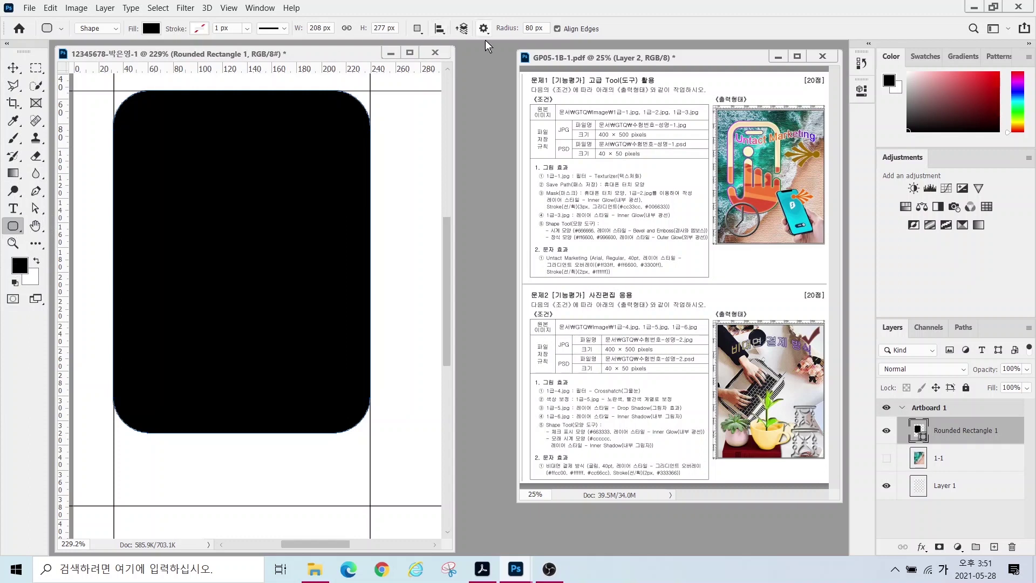
- Set Path Operations to Subtract Front Shape and draw an inner rounded rectangle inside the black shape
{"action": "left_click", "coordinate": [417, 29]}
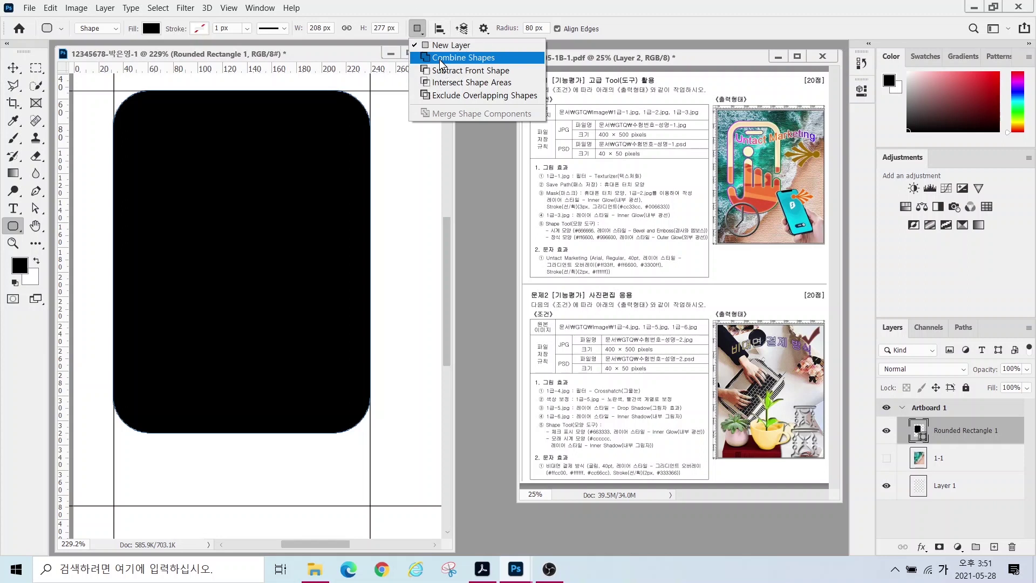
{"action": "left_click", "coordinate": [441, 60]}
{"action": "left_click", "coordinate": [452, 78]}
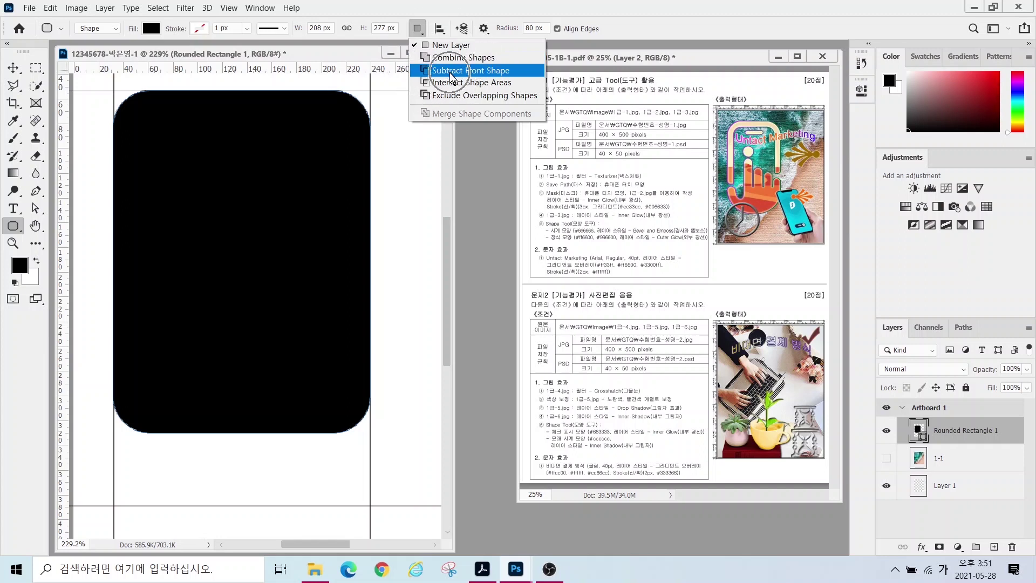
{"action": "left_click", "coordinate": [452, 77]}
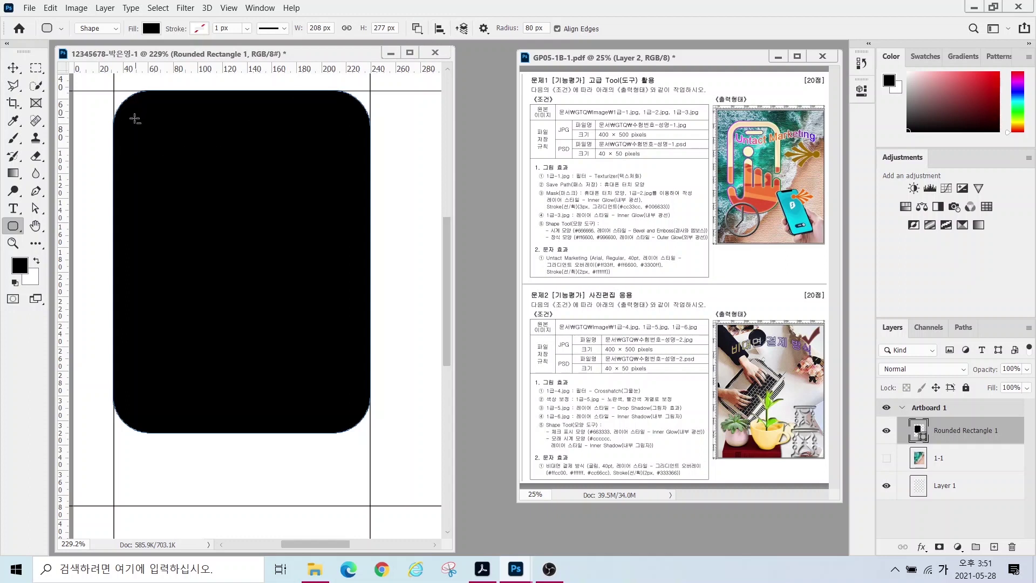
{"action": "left_click_drag", "start_coordinate": [131, 119], "coordinate": [355, 490]}
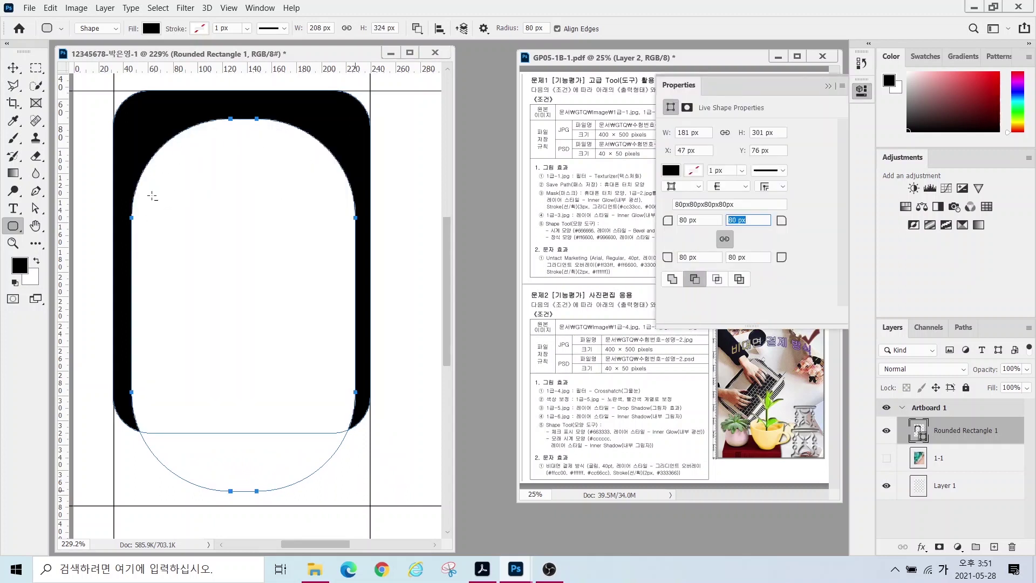
- Give the 181 × 301 px inner path a 20 px radius on all four corners
{"action": "key", "text": "ctrl+2"}
{"action": "left_click_drag", "start_coordinate": [654, 70], "coordinate": [857, 326]}
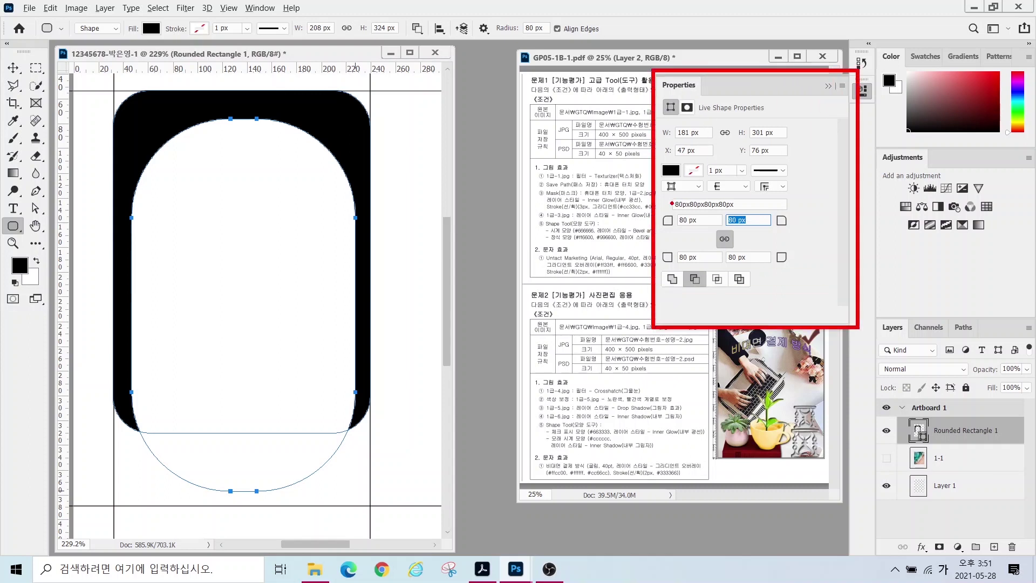
{"action": "left_click_drag", "start_coordinate": [686, 212], "coordinate": [646, 175]}
{"action": "key", "text": "Escape"}
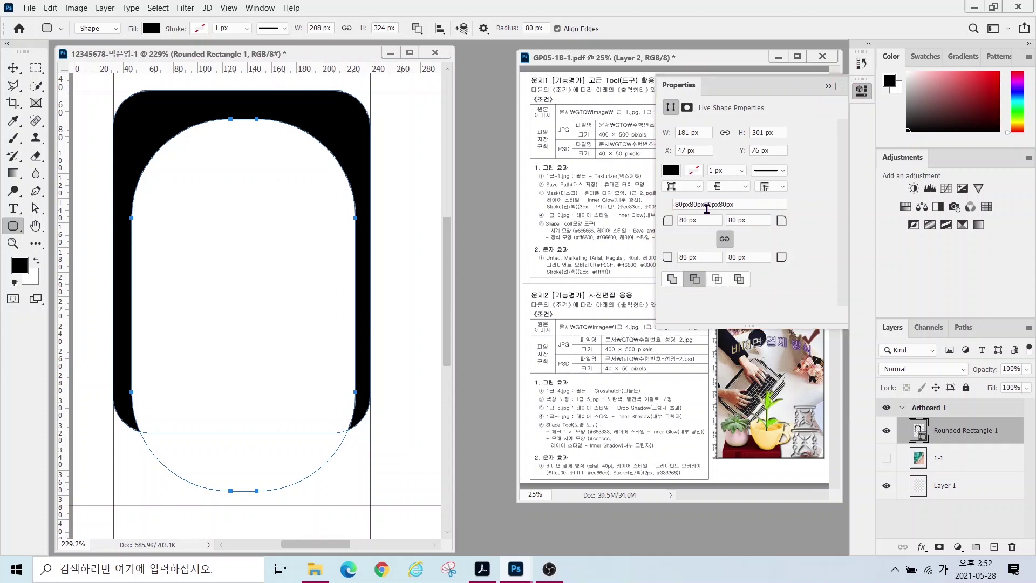
{"action": "left_click_drag", "start_coordinate": [704, 221], "coordinate": [655, 221]}
{"action": "type", "text": "20"}
{"action": "key", "text": "Tab"}
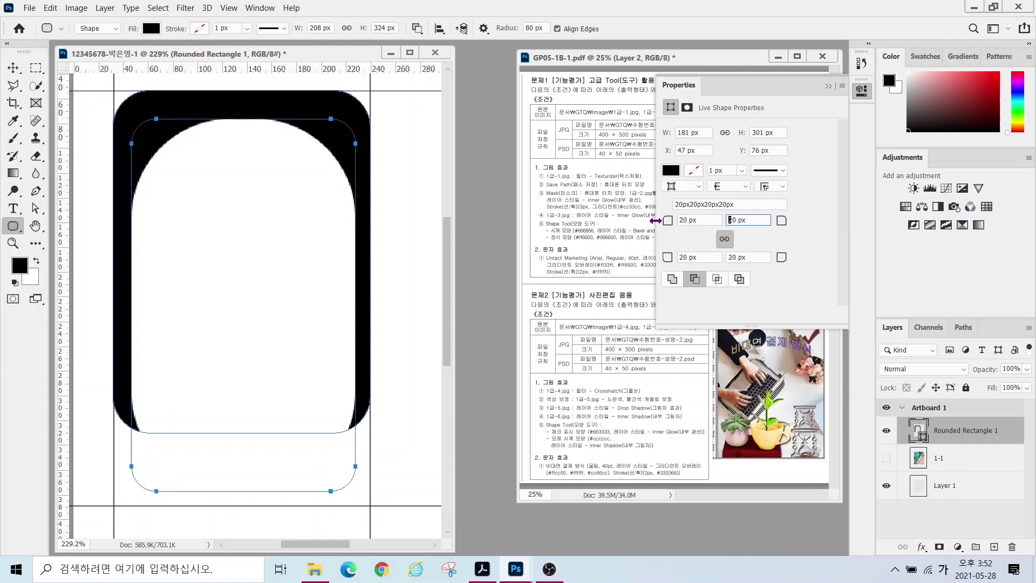
- Switch between the Move, Path Selection and Direct Selection tools to find the right path selector
{"action": "left_click", "coordinate": [13, 69]}
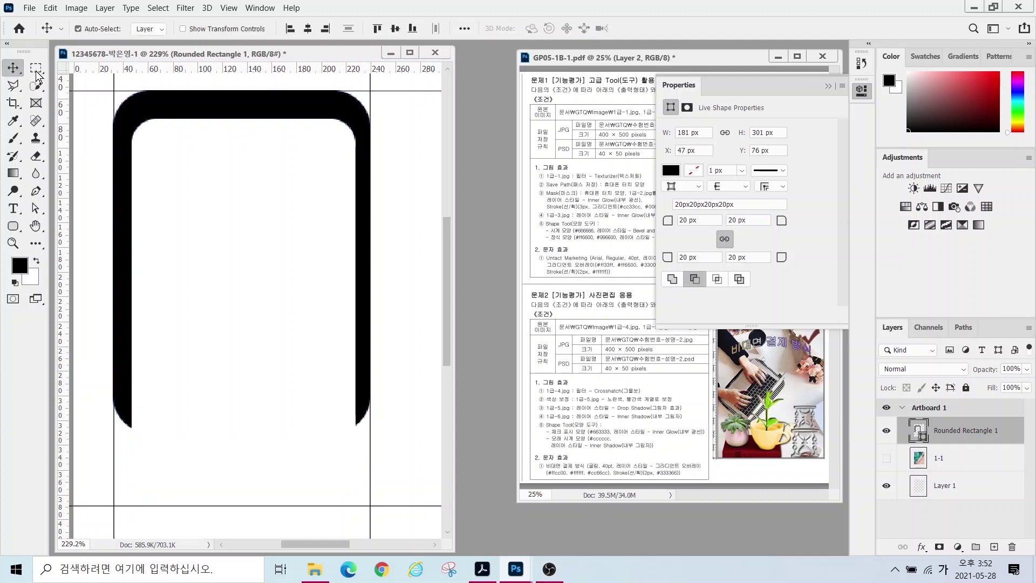
{"action": "key", "text": "Up"}
{"action": "key", "text": "Up"}
{"action": "key", "text": "Down"}
{"action": "key", "text": "Down"}
{"action": "key", "text": "Down"}
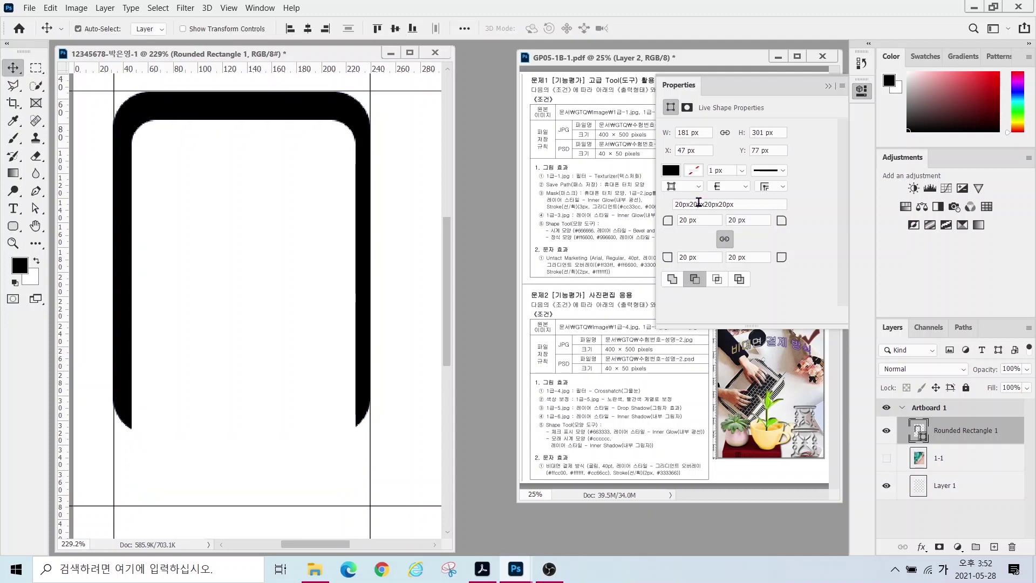
{"action": "left_click", "coordinate": [35, 208]}
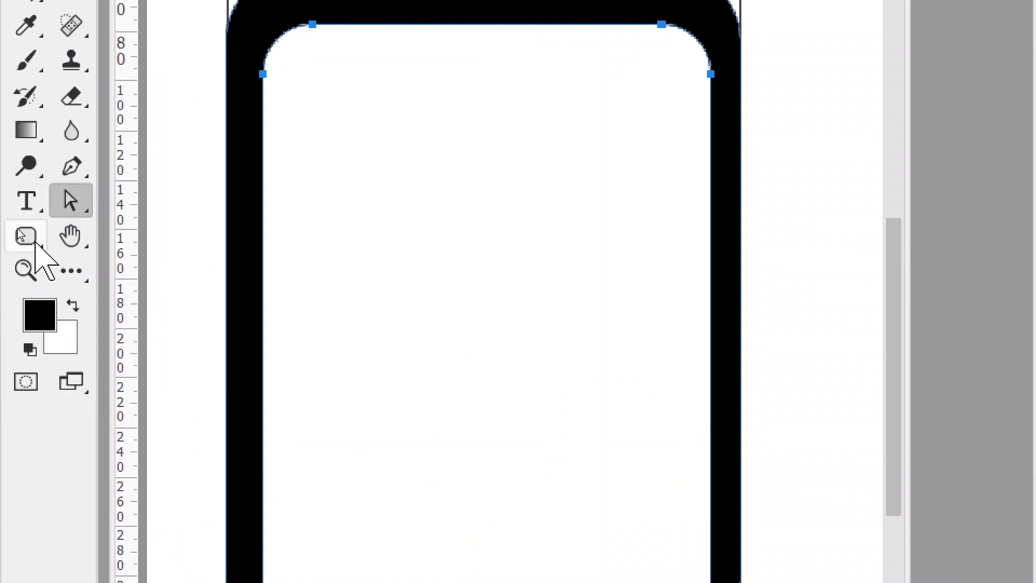
{"action": "right_click", "coordinate": [19, 231]}
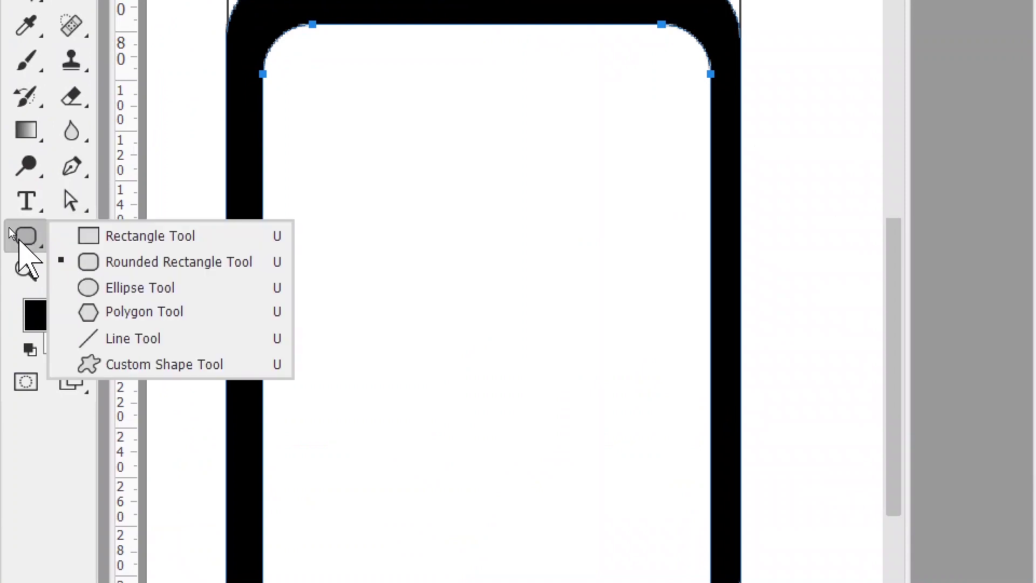
{"action": "left_click", "coordinate": [68, 211]}
{"action": "right_click", "coordinate": [71, 213]}
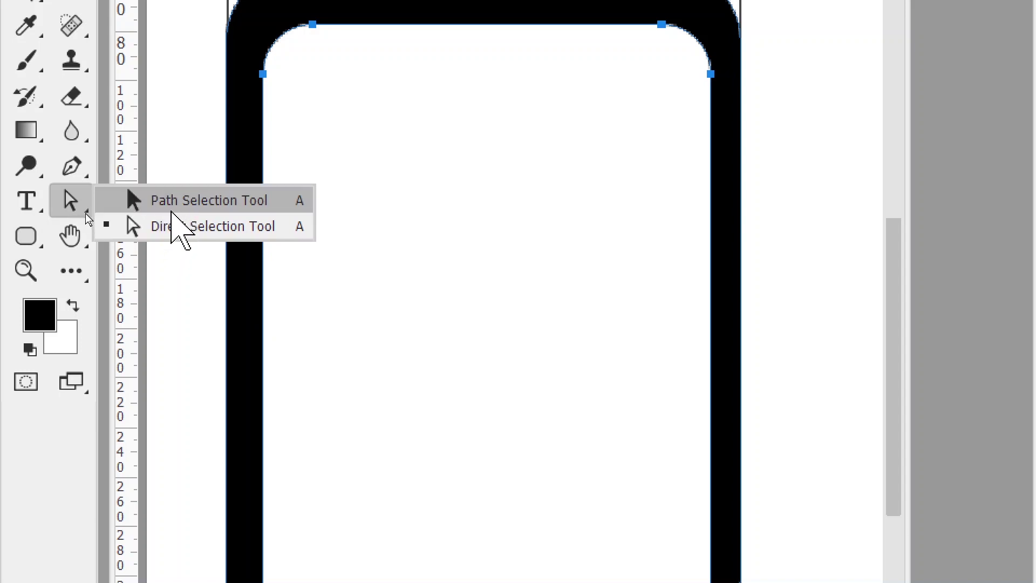
{"action": "left_click", "coordinate": [173, 200]}
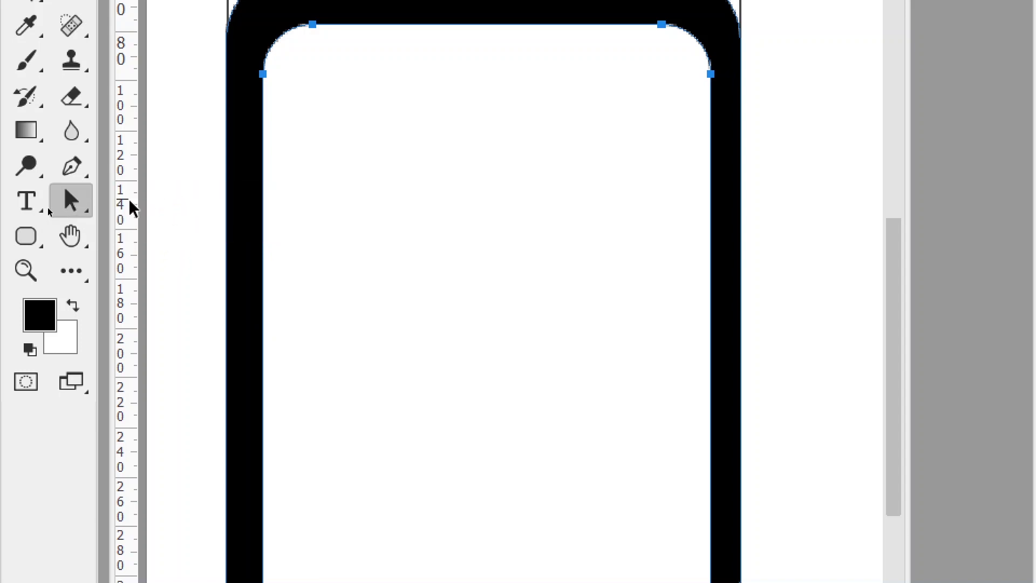
{"action": "left_click", "coordinate": [73, 200]}
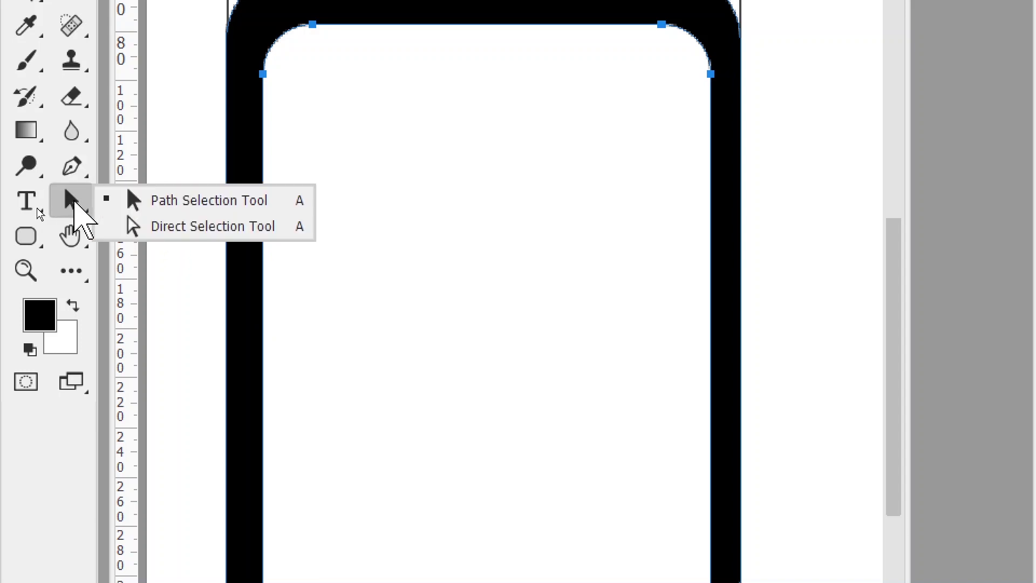
{"action": "key", "text": "Escape"}
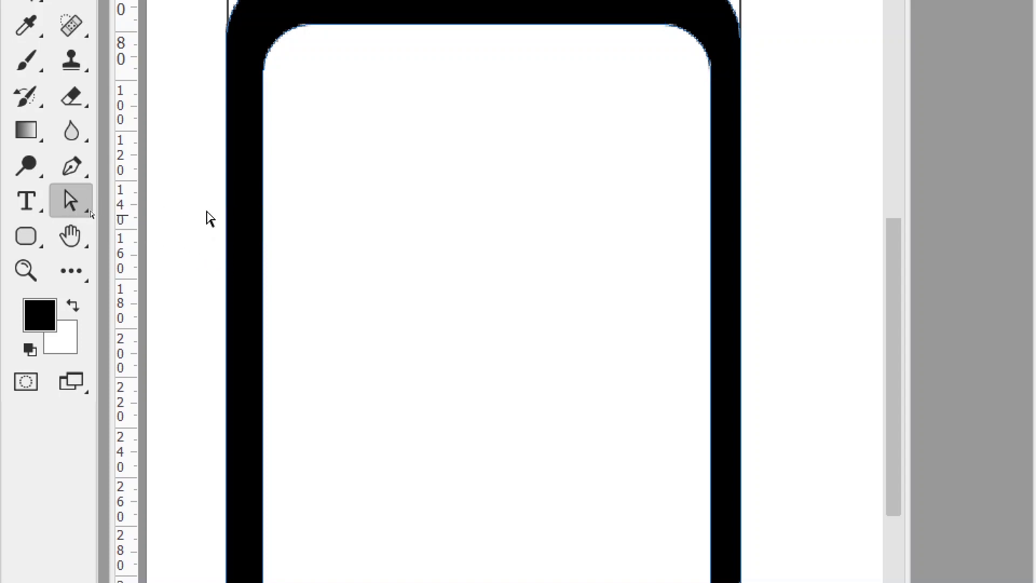
{"action": "left_click", "coordinate": [70, 201]}
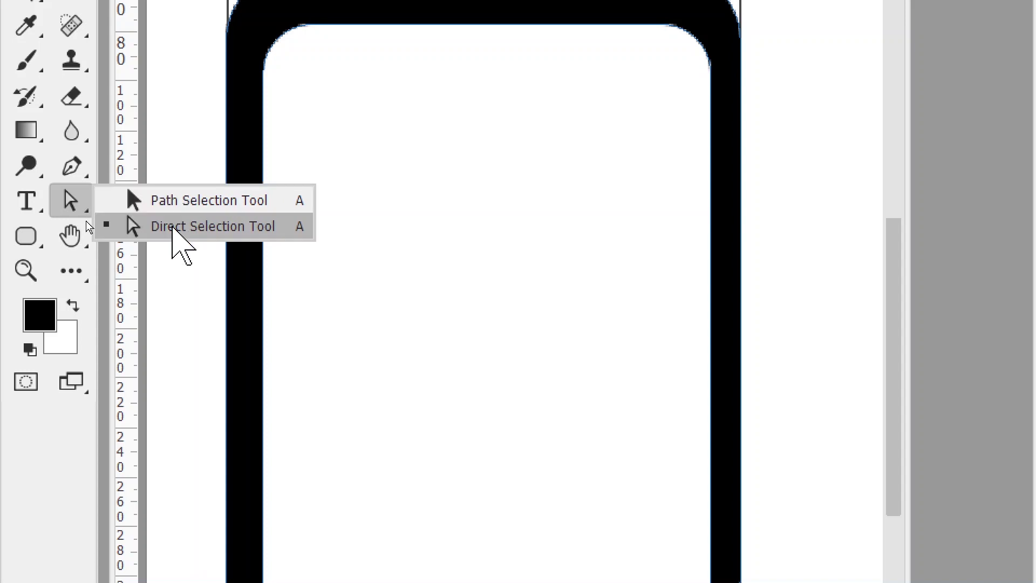
{"action": "left_click", "coordinate": [173, 228]}
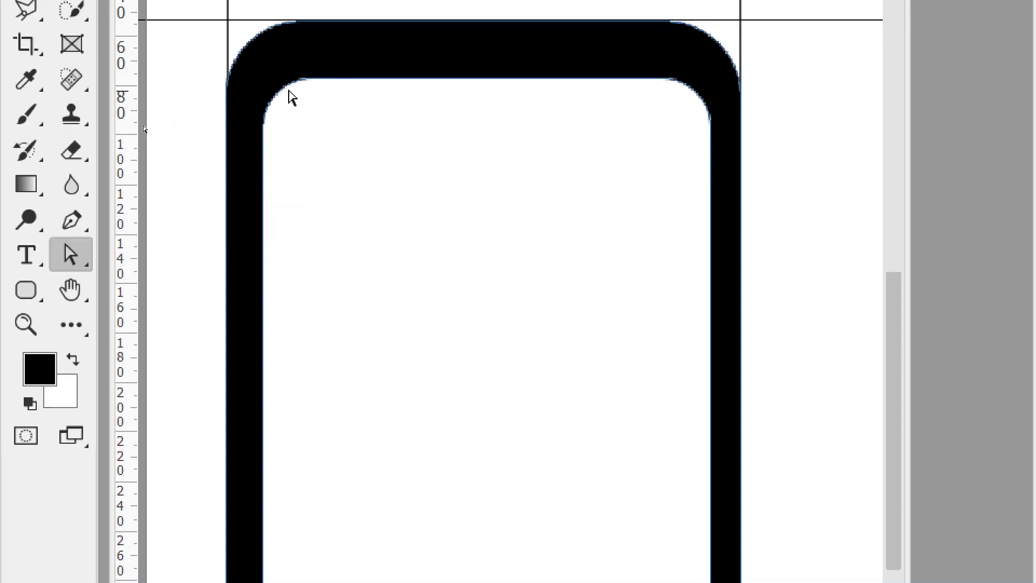
- Select the inner rounded path with the Path Selection Tool and move it up about 5 px
{"action": "left_click", "coordinate": [287, 90]}
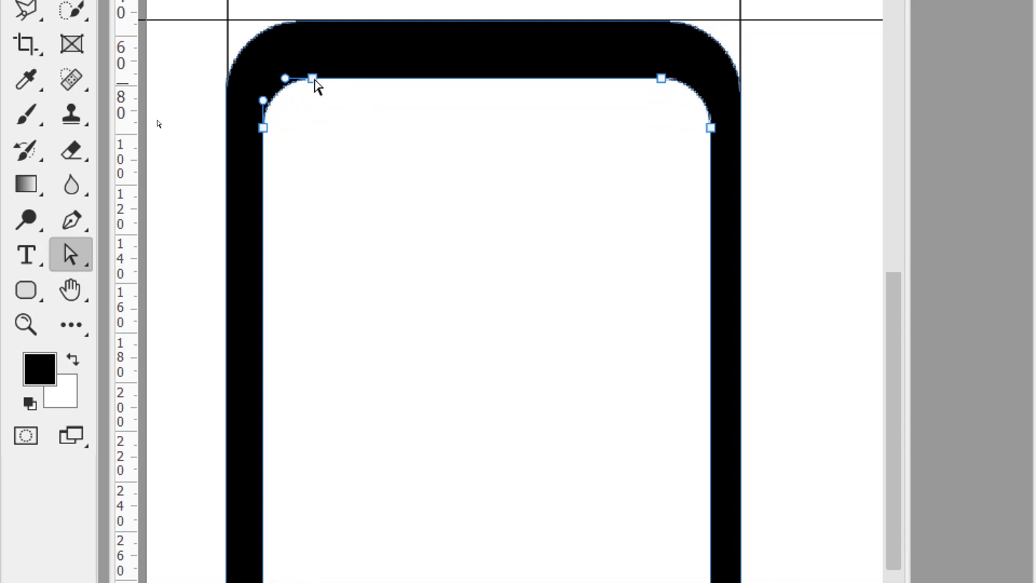
{"action": "left_click", "coordinate": [279, 34]}
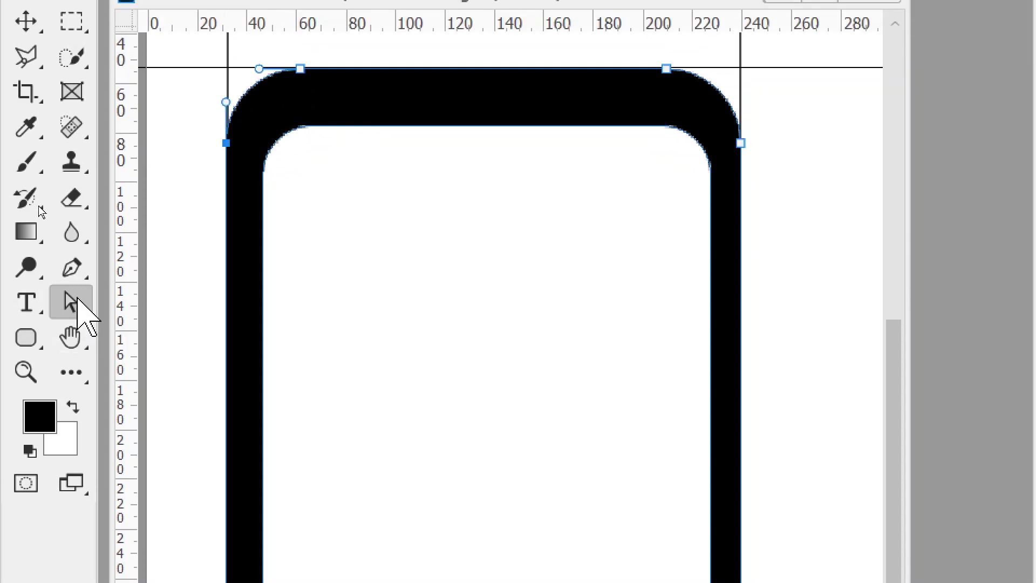
{"action": "right_click", "coordinate": [73, 301]}
{"action": "left_click", "coordinate": [185, 302]}
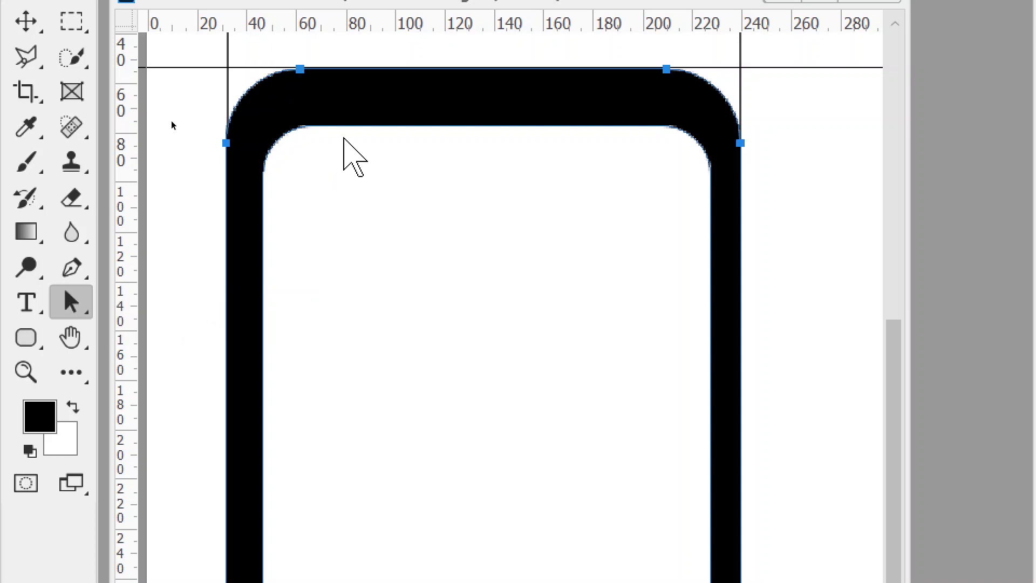
{"action": "left_click", "coordinate": [337, 130]}
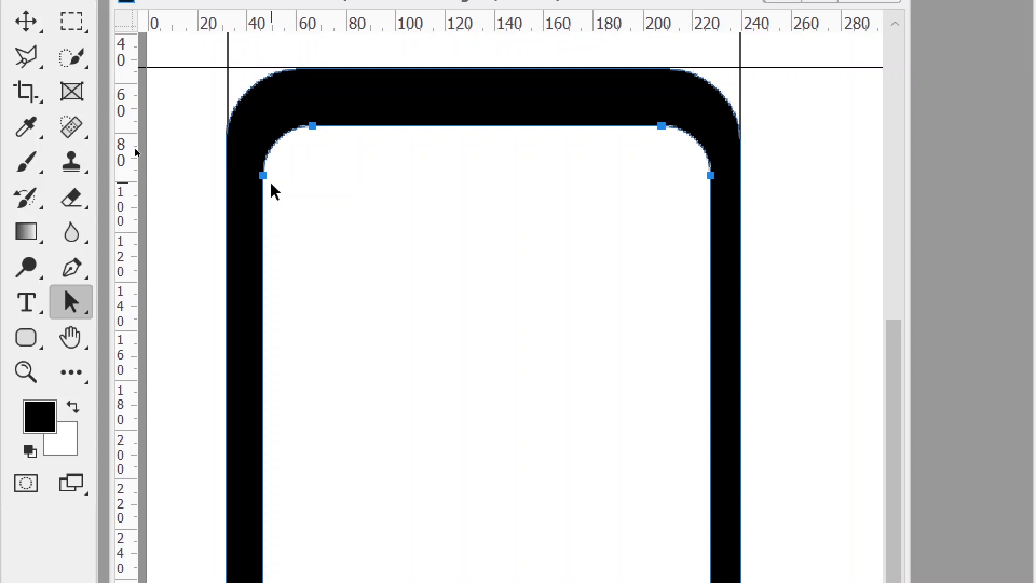
{"action": "left_click_drag", "start_coordinate": [315, 129], "coordinate": [309, 114]}
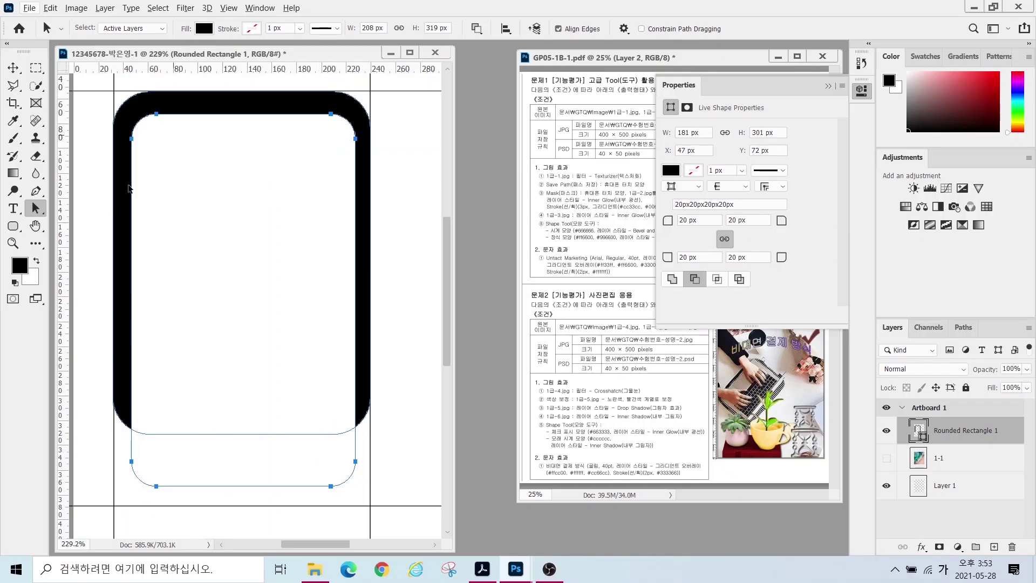
- Apply Merge Shape Components to join the outer and inner paths into one 208 × 272.97 px frame
{"action": "key", "text": "alt"}
{"action": "left_click_drag", "start_coordinate": [304, 433], "coordinate": [351, 339]}
{"action": "left_click_drag", "start_coordinate": [342, 471], "coordinate": [446, 482]}
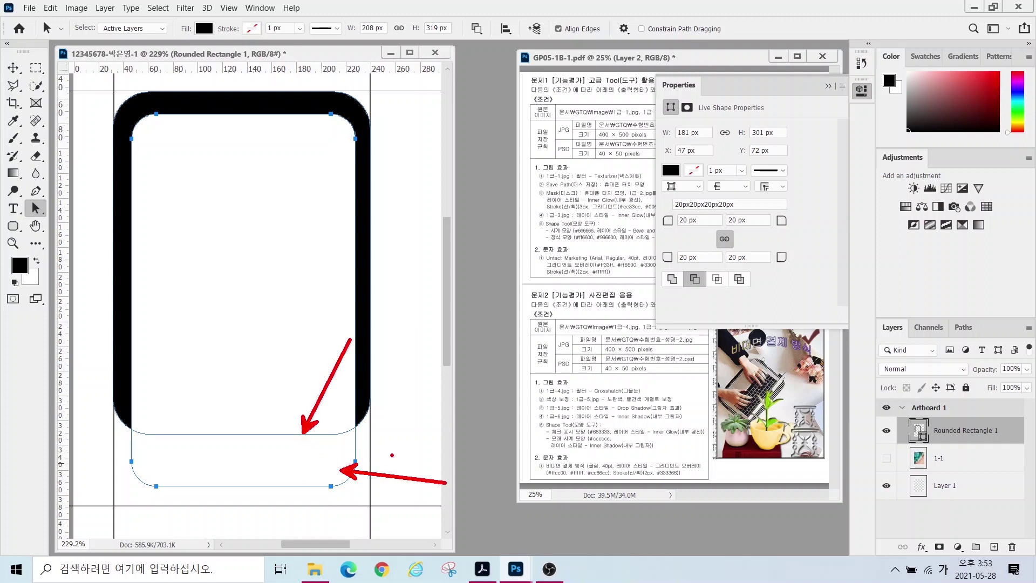
{"action": "key", "text": "Escape"}
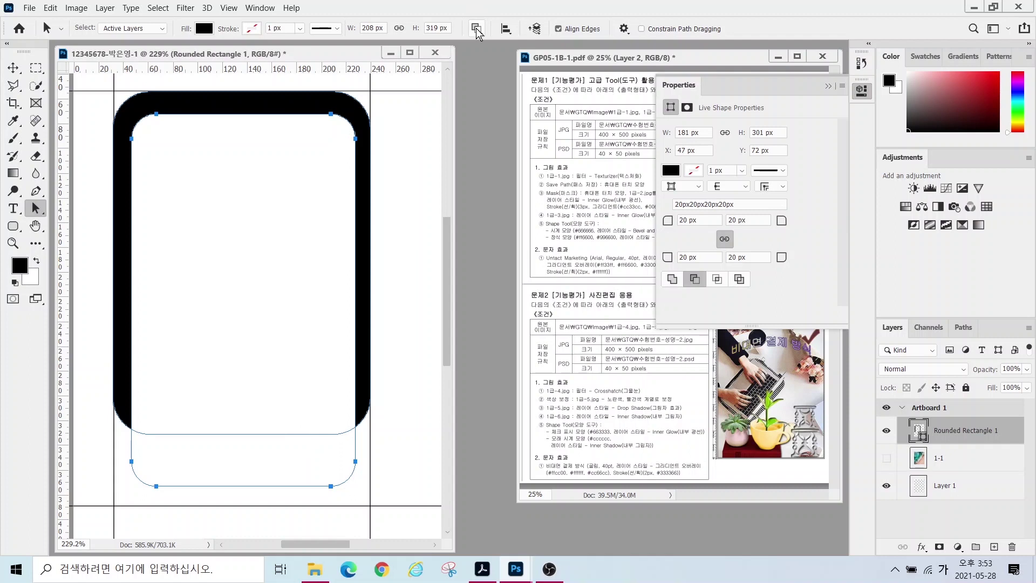
{"action": "mouse_move", "coordinate": [493, 32]}
{"action": "left_mouse_down"}
{"action": "mouse_move", "coordinate": [470, 53]}
{"action": "mouse_move", "coordinate": [457, 32]}
{"action": "mouse_move", "coordinate": [490, 7]}
{"action": "mouse_move", "coordinate": [500, 49]}
{"action": "left_mouse_up"}
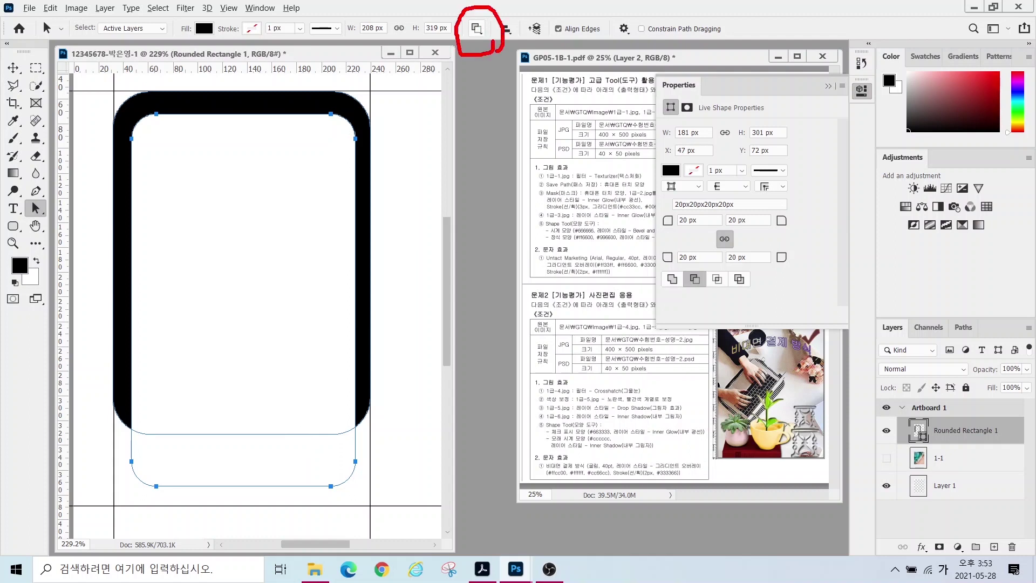
{"action": "key", "text": "Escape"}
{"action": "left_click", "coordinate": [477, 29]}
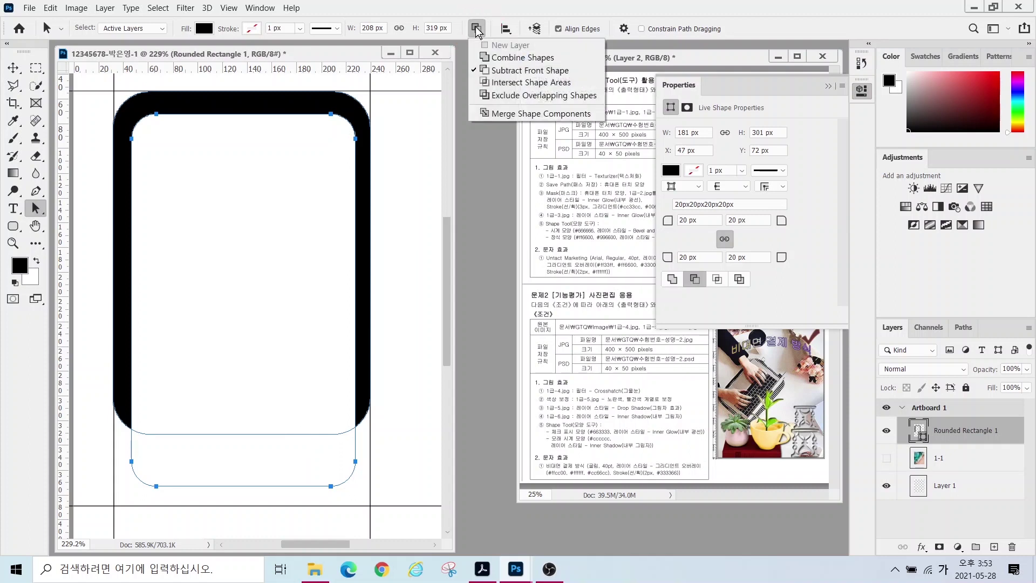
{"action": "left_click", "coordinate": [513, 115]}
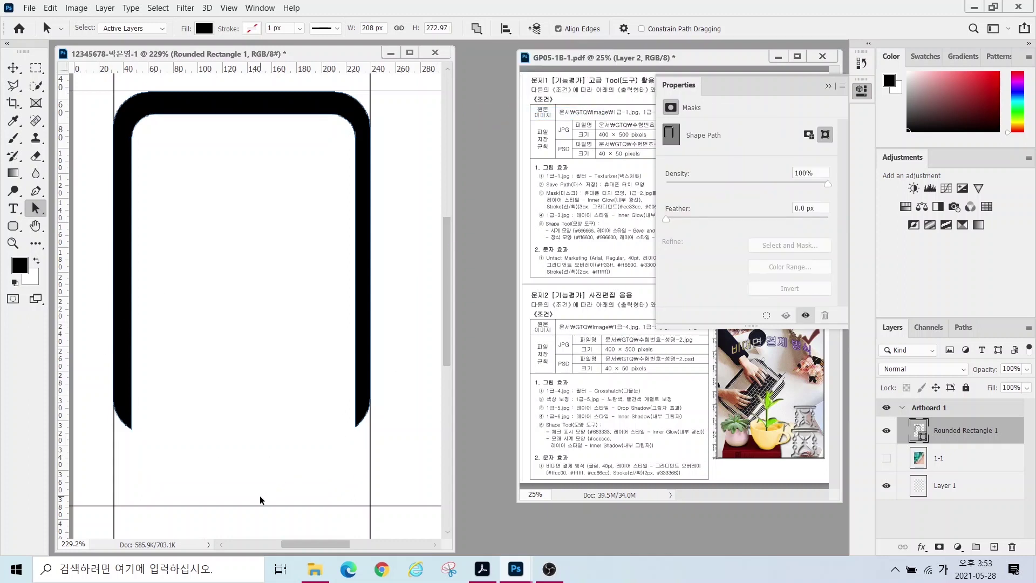
{"action": "left_click", "coordinate": [827, 86]}
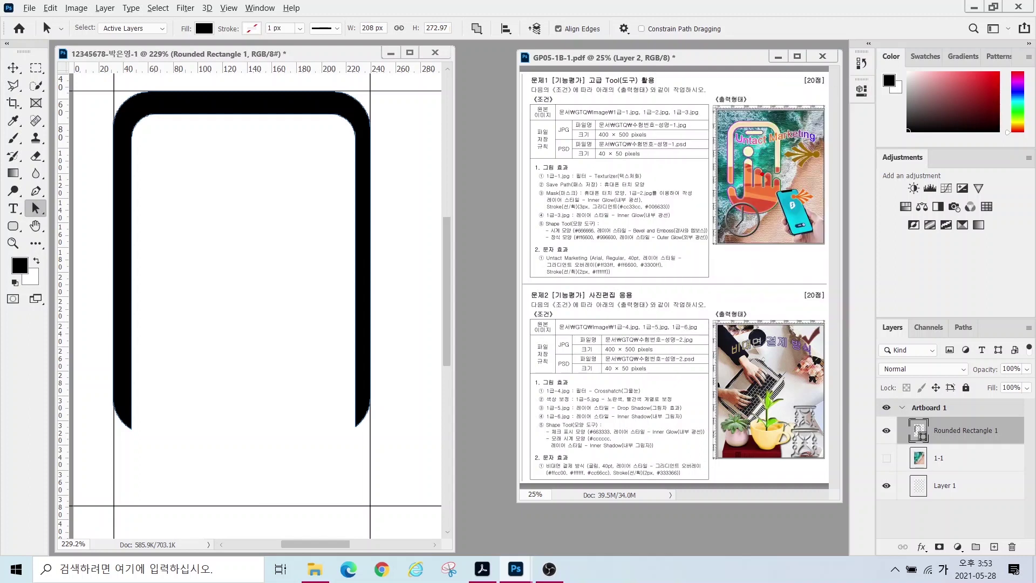
- Raise the phone frame's lower-right anchor points 95 px using the Direct Selection Tool
{"action": "mouse_move", "coordinate": [715, 199]}
{"action": "left_mouse_down"}
{"action": "mouse_move", "coordinate": [737, 170]}
{"action": "mouse_move", "coordinate": [736, 183]}
{"action": "mouse_move", "coordinate": [792, 181]}
{"action": "left_mouse_up"}
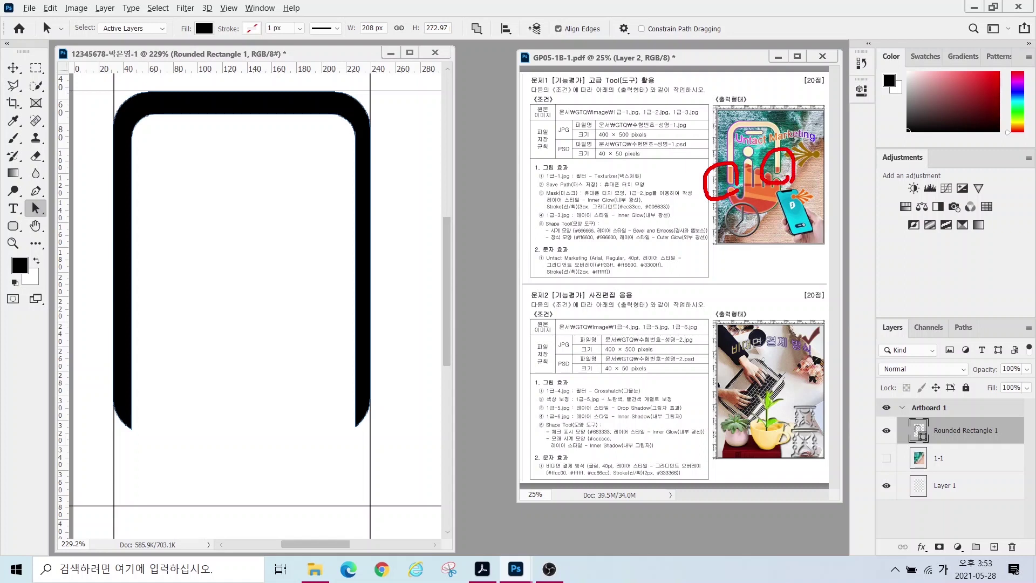
{"action": "key", "text": "Escape"}
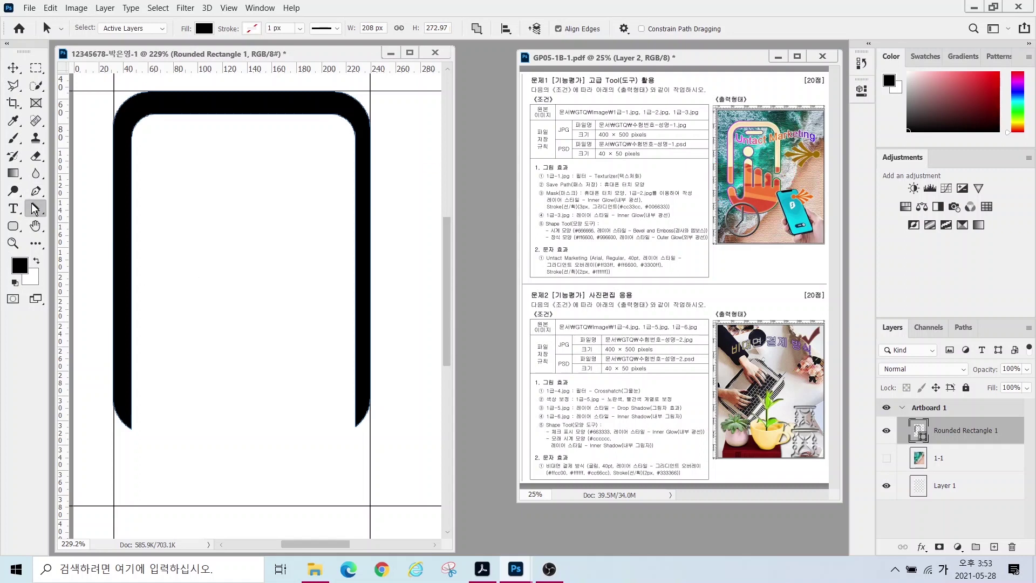
{"action": "right_click", "coordinate": [33, 204]}
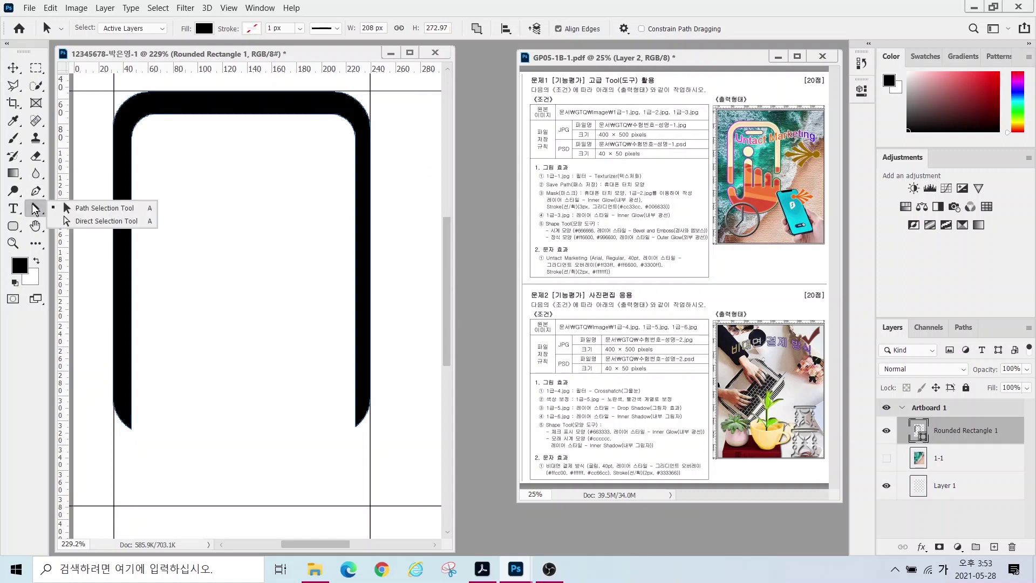
{"action": "left_click", "coordinate": [89, 221]}
{"action": "left_click_drag", "start_coordinate": [305, 452], "coordinate": [406, 362]}
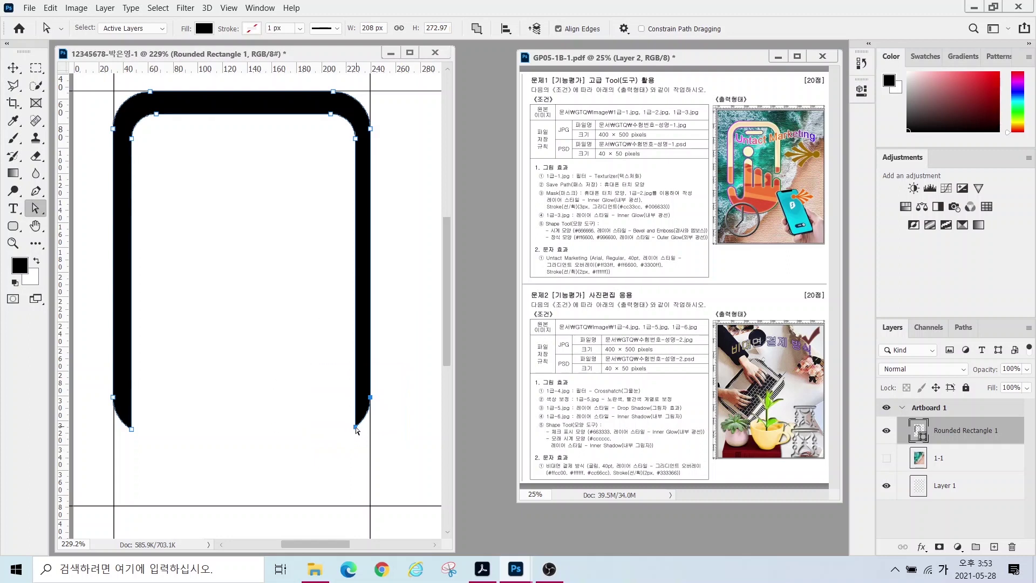
{"action": "left_click_drag", "start_coordinate": [356, 430], "coordinate": [361, 312]}
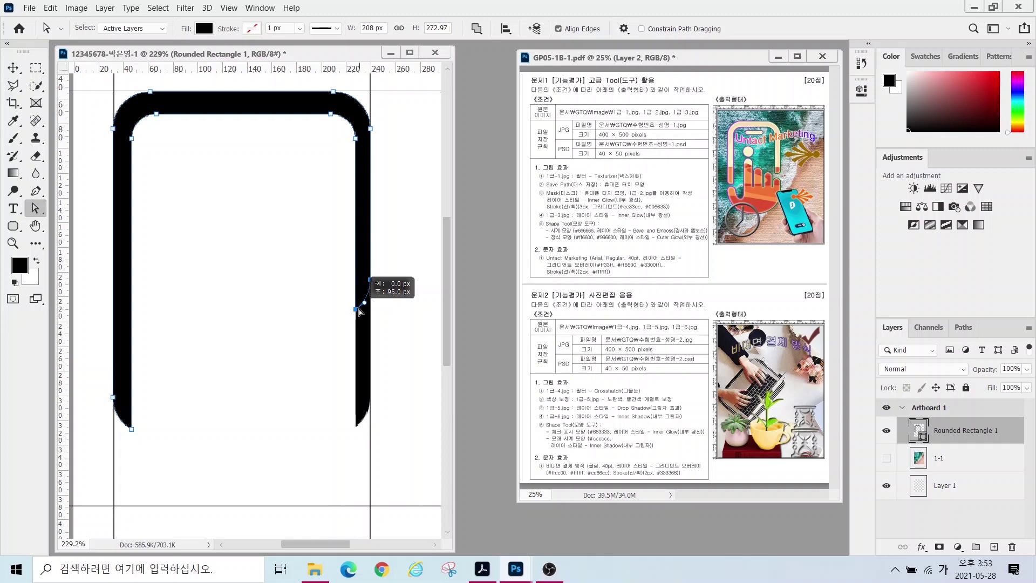
{"action": "left_click_drag", "start_coordinate": [360, 312], "coordinate": [360, 312]}
- Raise the frame's lower-left anchor points 27 px and deselect the path
{"action": "left_click", "coordinate": [96, 374]}
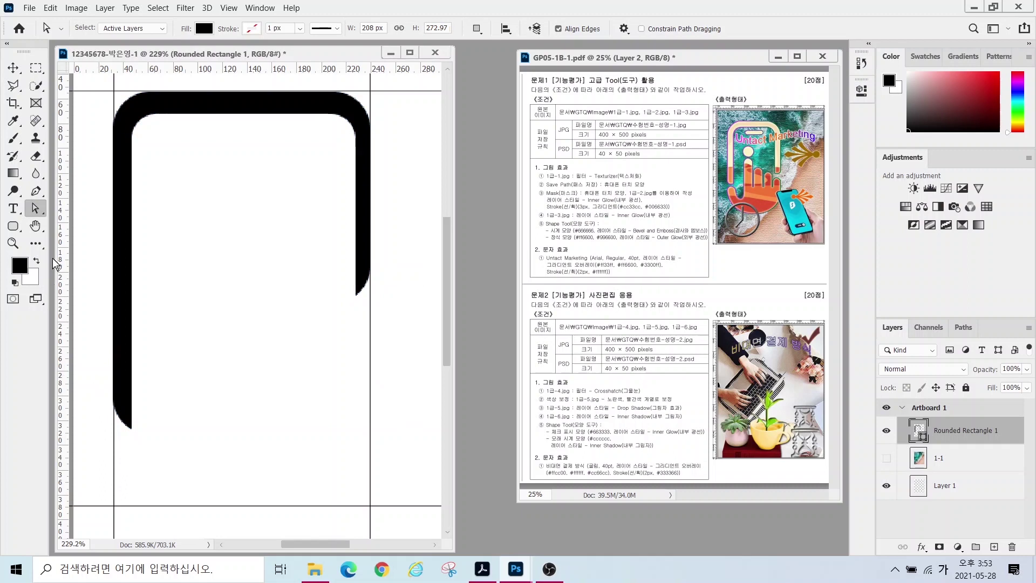
{"action": "left_click_drag", "start_coordinate": [90, 353], "coordinate": [157, 462]}
{"action": "left_click_drag", "start_coordinate": [112, 399], "coordinate": [114, 373]}
{"action": "left_click", "coordinate": [267, 301]}
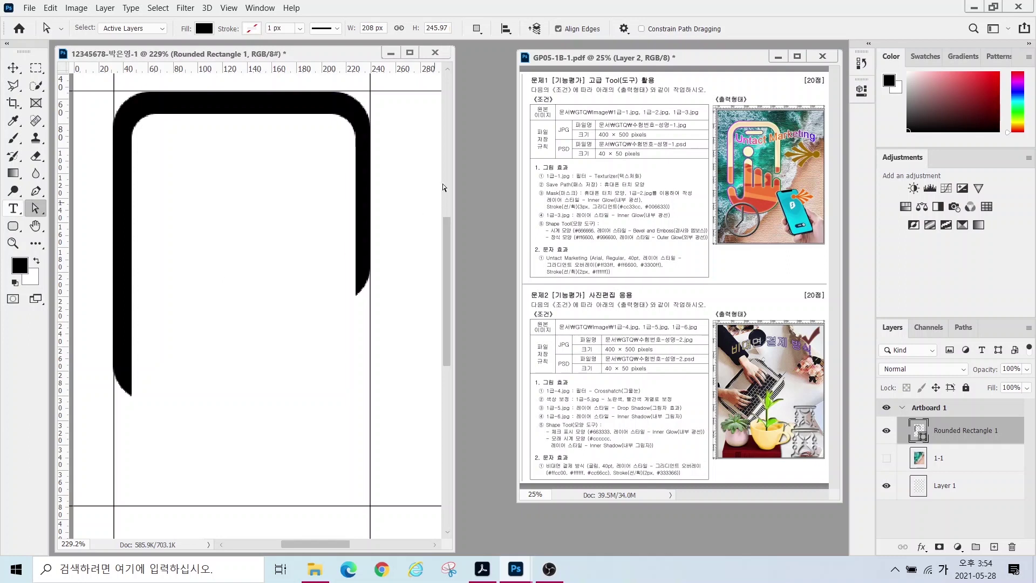
{"action": "key", "text": "alt"}
{"action": "mouse_move", "coordinate": [773, 139]}
{"action": "left_mouse_down"}
{"action": "mouse_move", "coordinate": [744, 143]}
{"action": "mouse_move", "coordinate": [734, 130]}
{"action": "mouse_move", "coordinate": [772, 139]}
{"action": "left_mouse_up"}
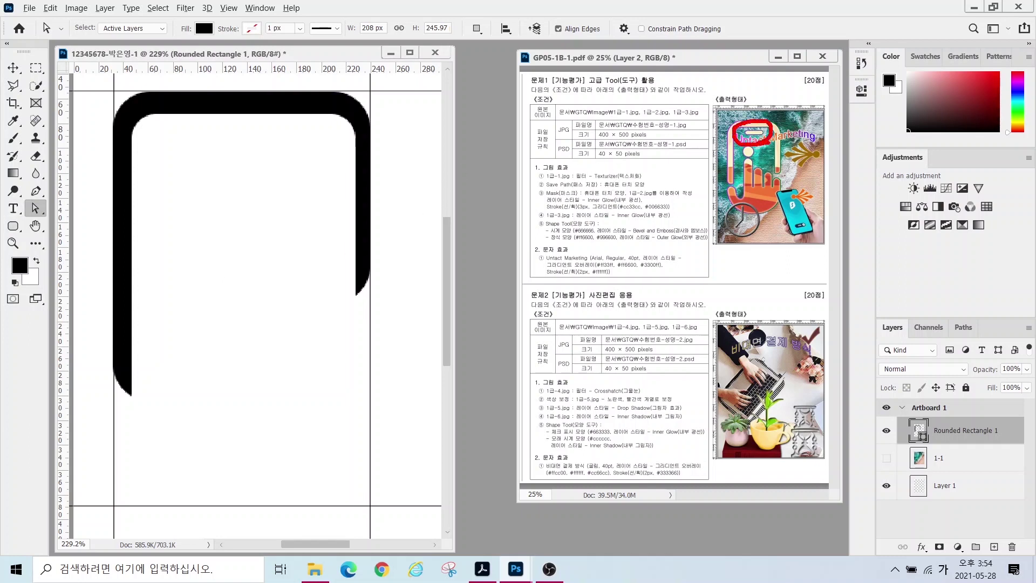
{"action": "left_click", "coordinate": [12, 226]}
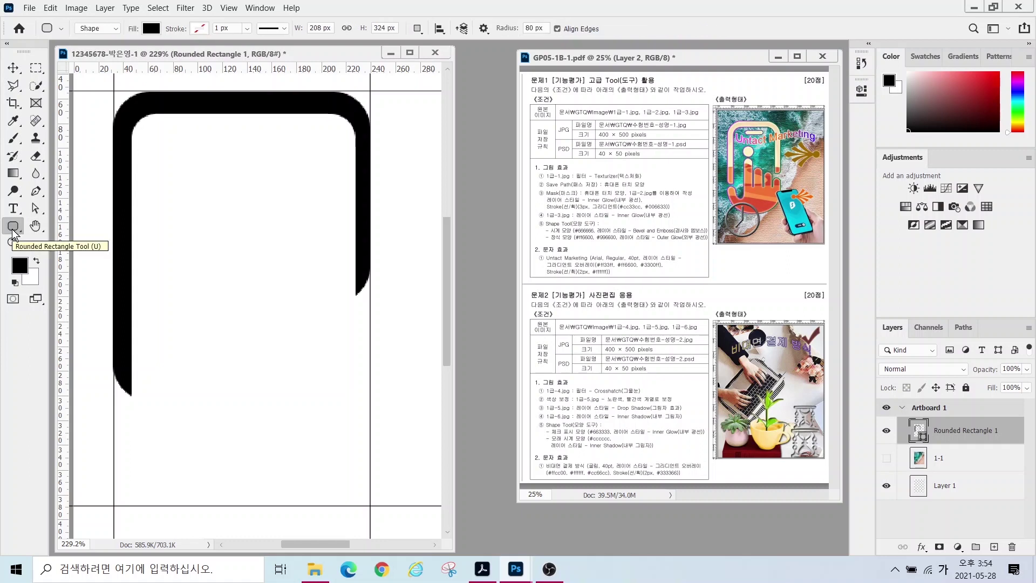
- Draw a small 62 × 17 px rounded speaker bar near the frame's top using Combine Shapes
{"action": "mouse_move", "coordinate": [80, 39]}
{"action": "left_mouse_down"}
{"action": "mouse_move", "coordinate": [107, 16]}
{"action": "mouse_move", "coordinate": [114, 41]}
{"action": "mouse_move", "coordinate": [143, 40]}
{"action": "mouse_move", "coordinate": [141, 23]}
{"action": "mouse_move", "coordinate": [187, 49]}
{"action": "left_mouse_up"}
{"action": "mouse_move", "coordinate": [413, 50]}
{"action": "left_mouse_down"}
{"action": "mouse_move", "coordinate": [443, 11]}
{"action": "mouse_move", "coordinate": [434, 47]}
{"action": "left_mouse_up"}
{"action": "key", "text": "Escape"}
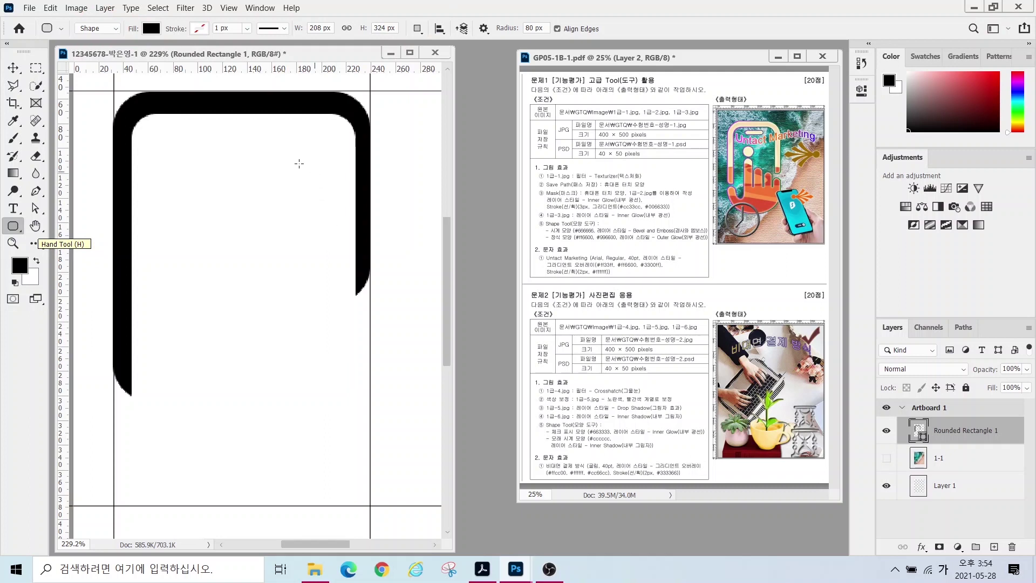
{"action": "left_click", "coordinate": [417, 28]}
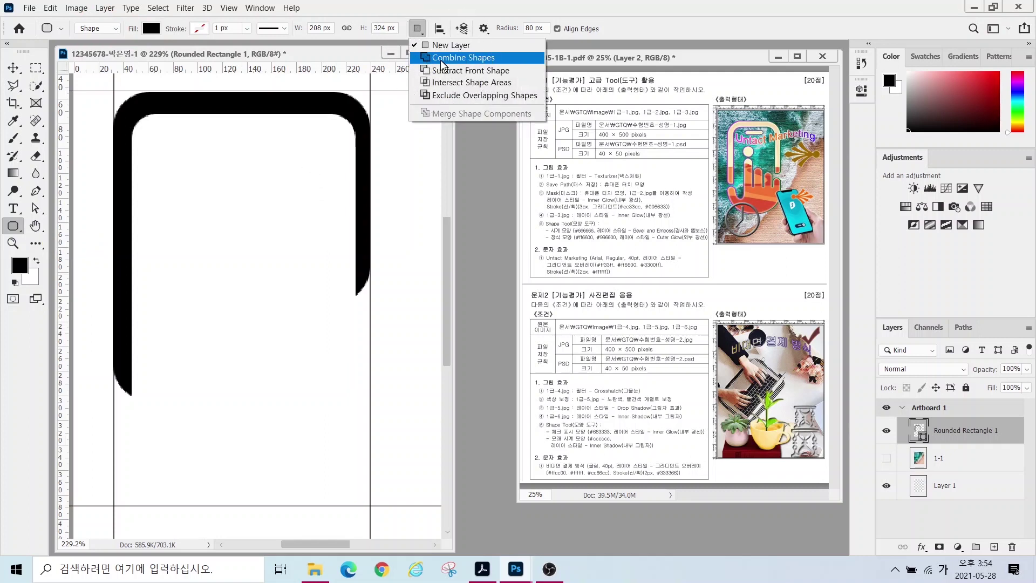
{"action": "left_click", "coordinate": [443, 62]}
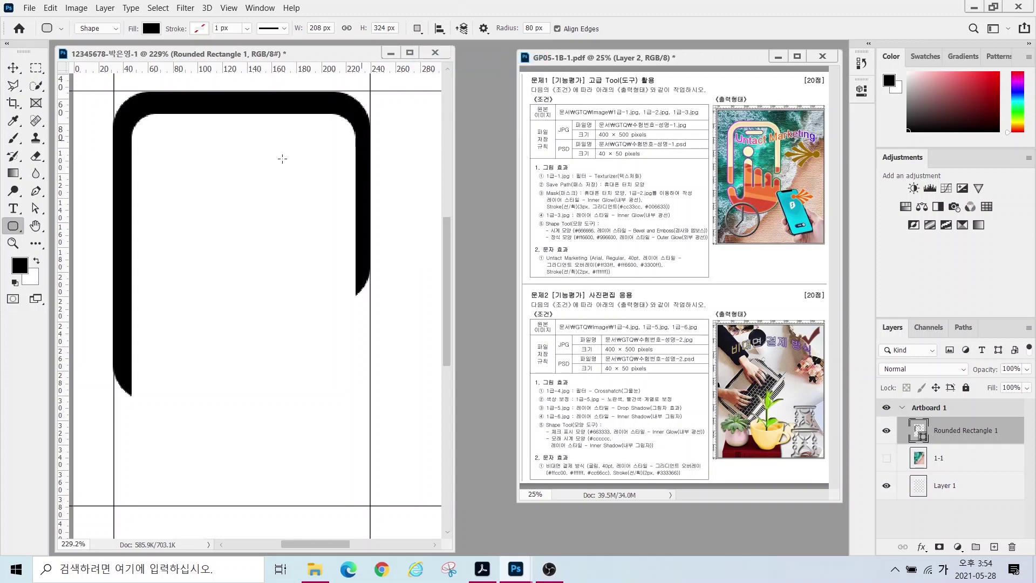
{"action": "left_click_drag", "start_coordinate": [202, 127], "coordinate": [278, 146]}
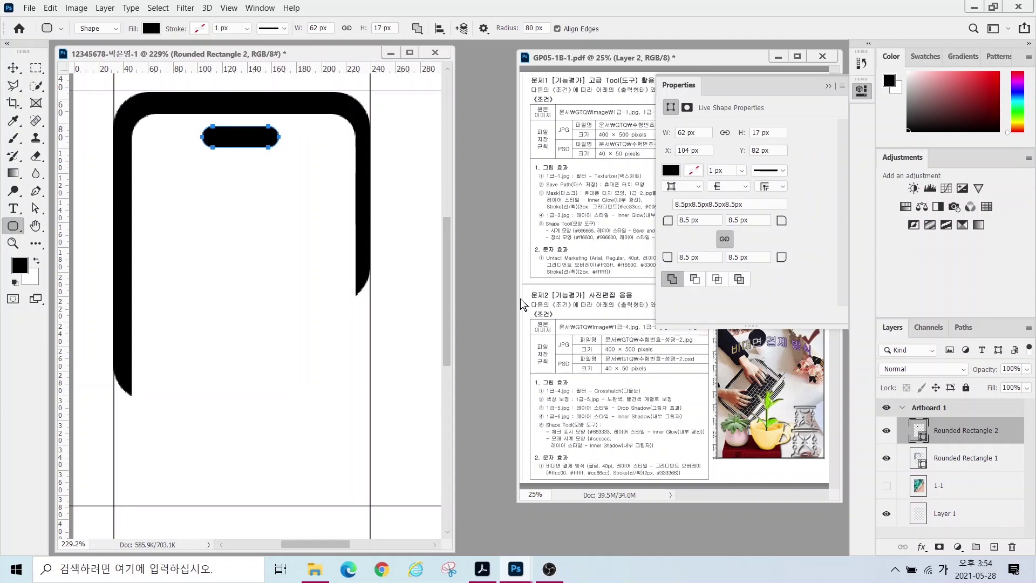
- Select both the Rounded Rectangle 1 and Rounded Rectangle 2 layers
{"action": "left_click", "coordinate": [417, 28]}
{"action": "left_click", "coordinate": [432, 41]}
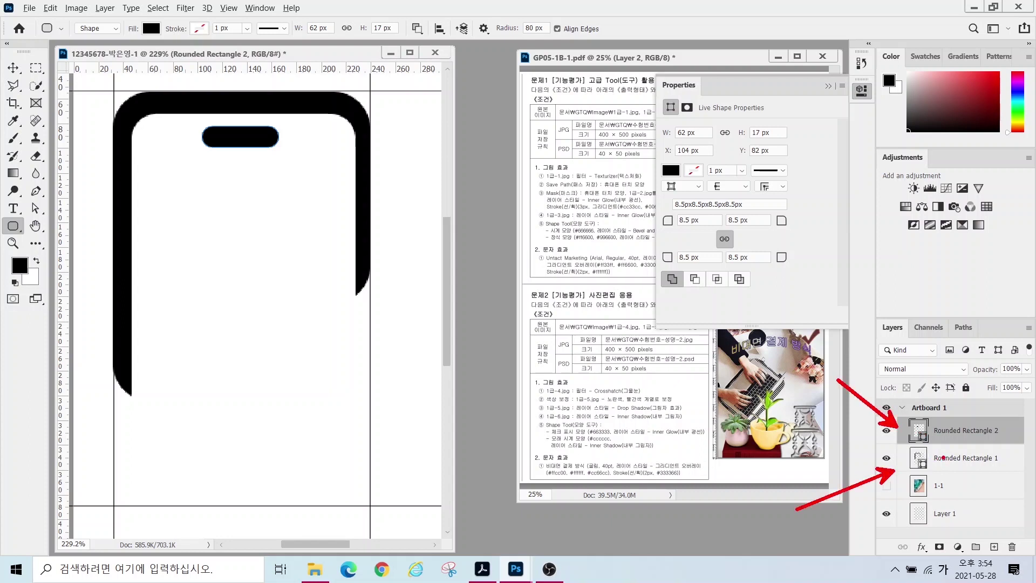
{"action": "left_click", "coordinate": [973, 459], "text": "shift"}
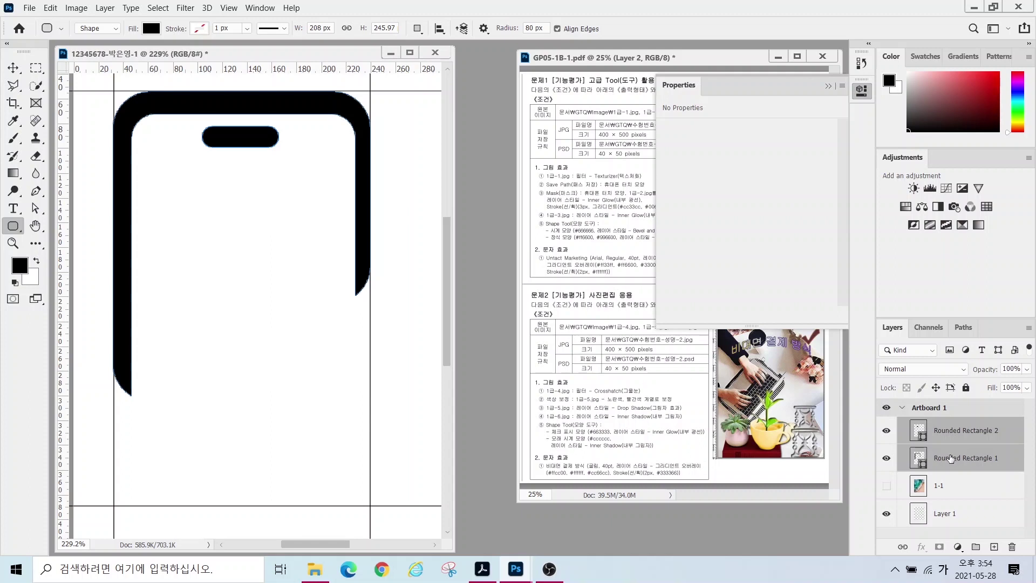
{"action": "left_click", "coordinate": [949, 450], "text": "ctrl"}
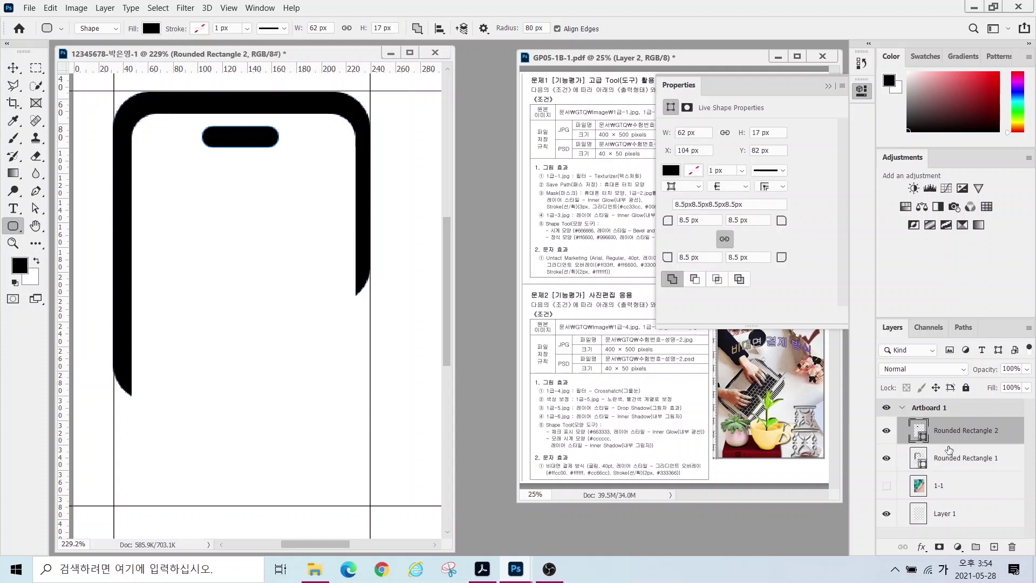
{"action": "left_click", "coordinate": [948, 460], "text": "shift"}
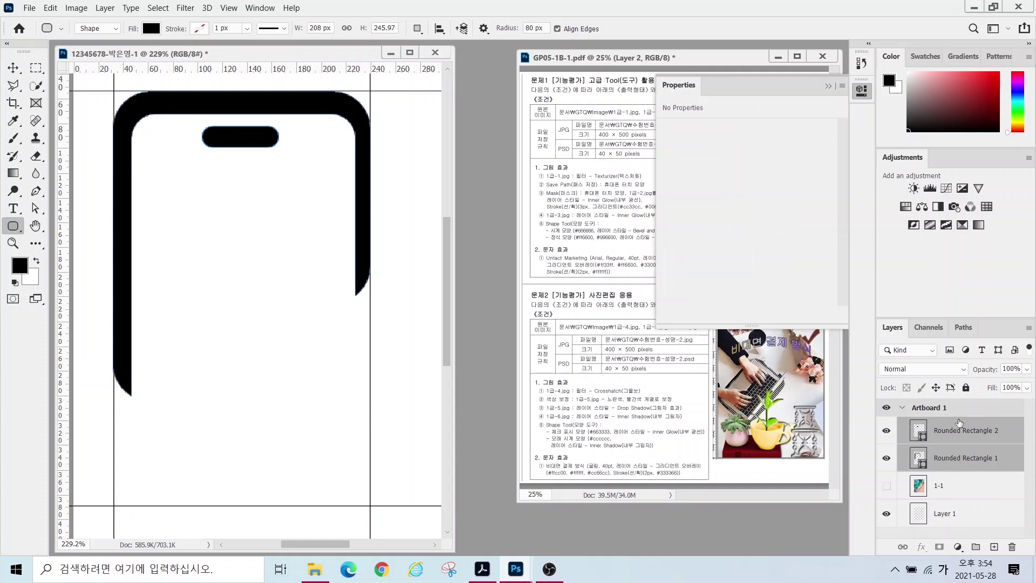
- Merge the frame and speaker bar layers with Merge Shapes into Rounded Rectangle 2, then close Properties
{"action": "right_click", "coordinate": [967, 441]}
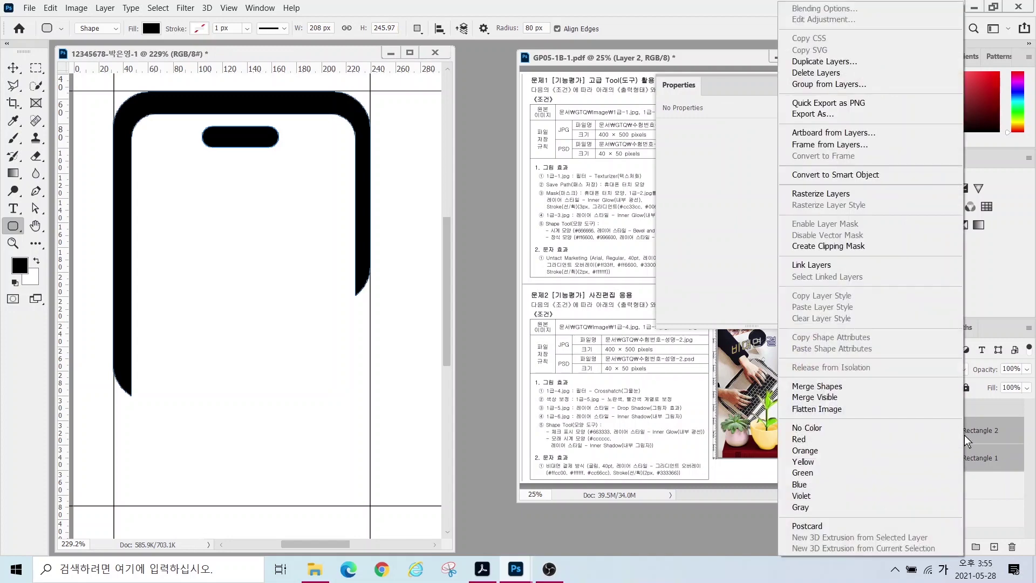
{"action": "left_click", "coordinate": [846, 389]}
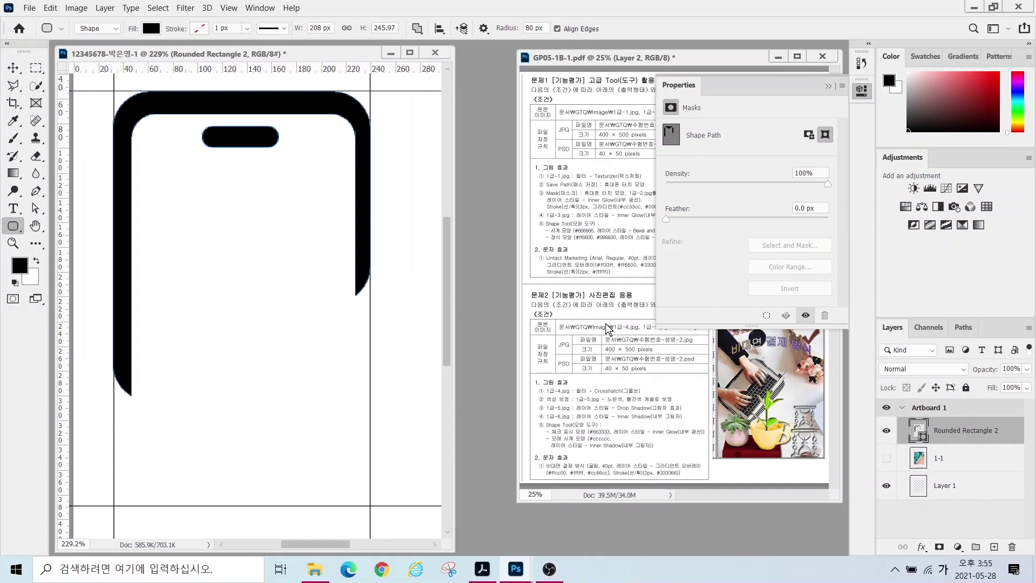
{"action": "left_click", "coordinate": [828, 87]}
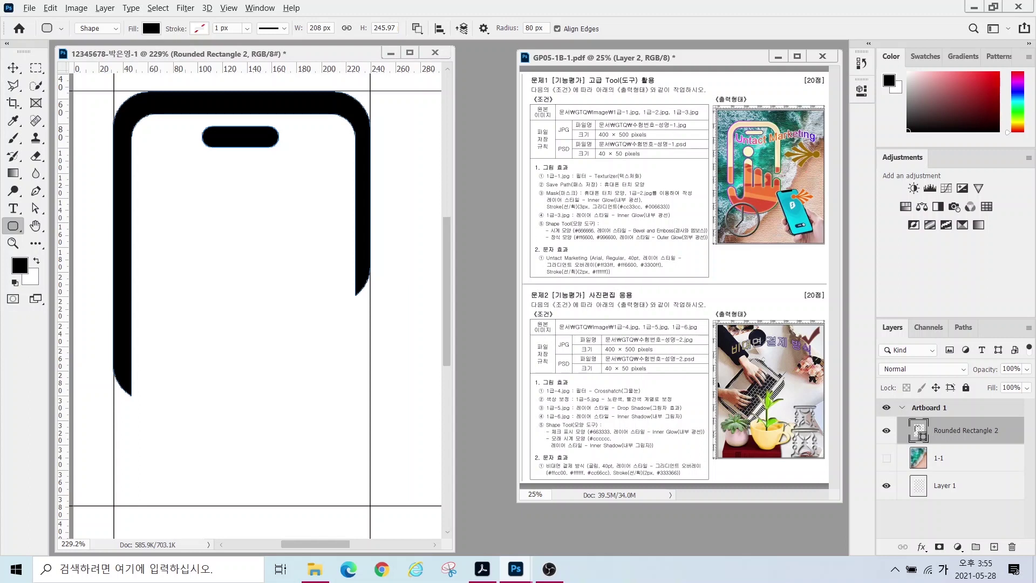
- Draw a large 207 × 207 px black circle on a new layer and nudge it up slightly
{"action": "right_click", "coordinate": [13, 227]}
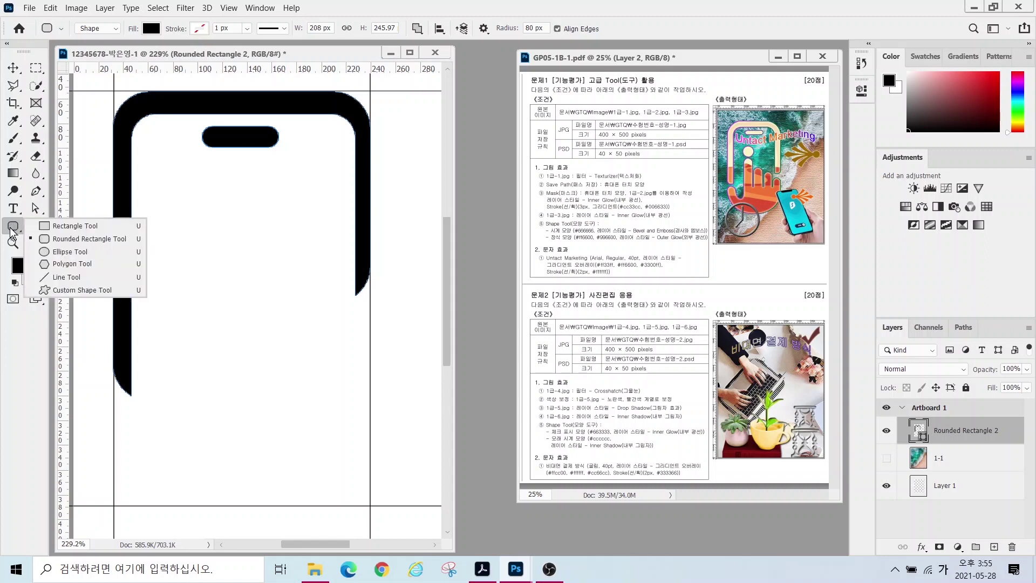
{"action": "left_click", "coordinate": [71, 252]}
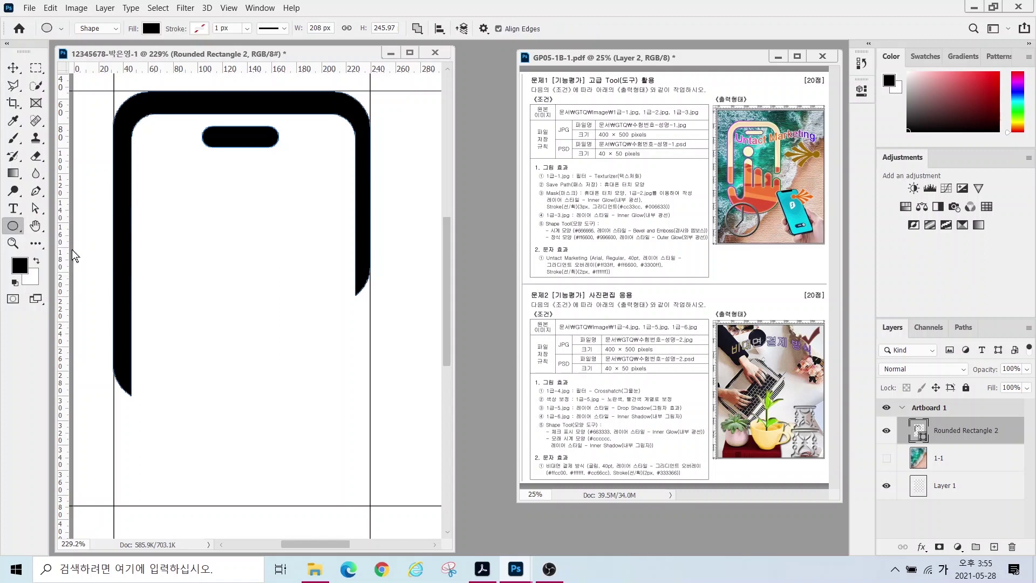
{"action": "left_click", "coordinate": [417, 28]}
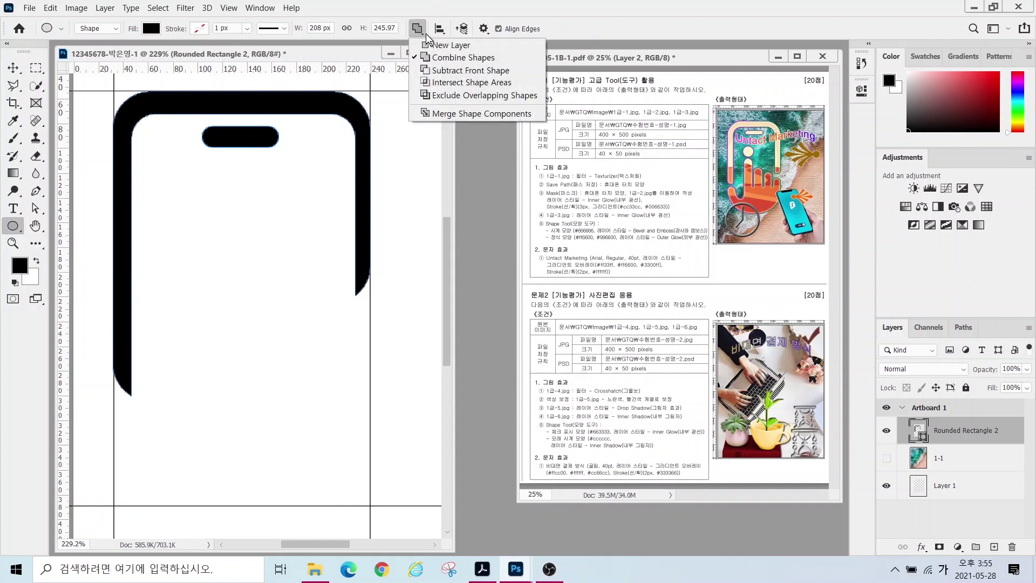
{"action": "left_click", "coordinate": [450, 46]}
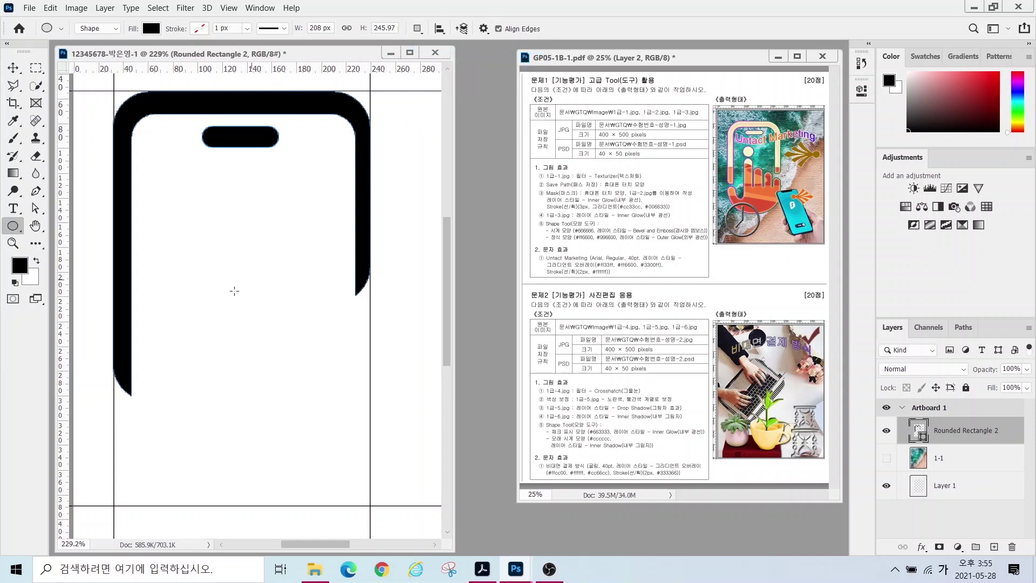
{"action": "left_click_drag", "start_coordinate": [111, 263], "coordinate": [383, 517]}
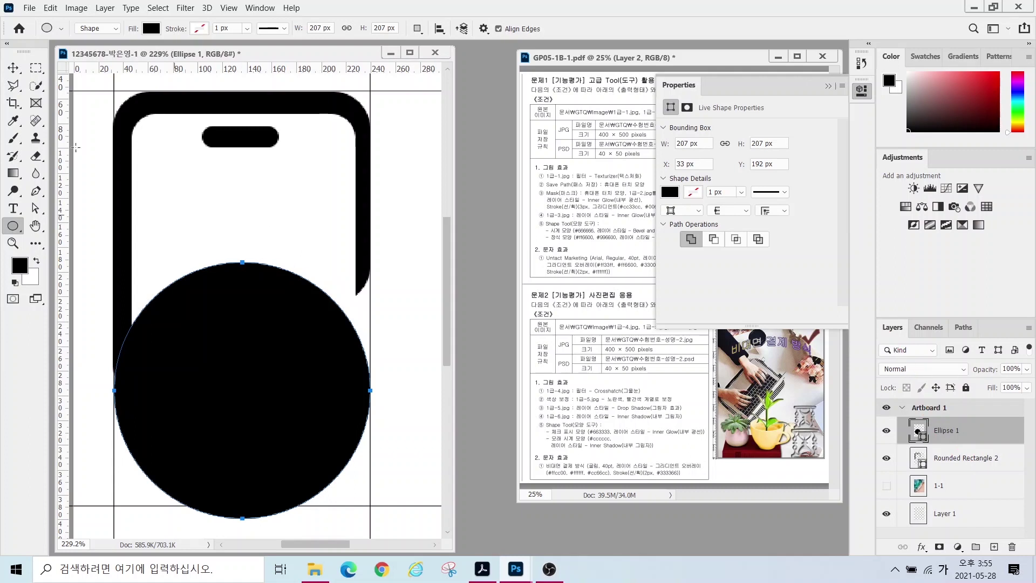
{"action": "left_click", "coordinate": [13, 67]}
{"action": "left_click_drag", "start_coordinate": [254, 358], "coordinate": [255, 347]}
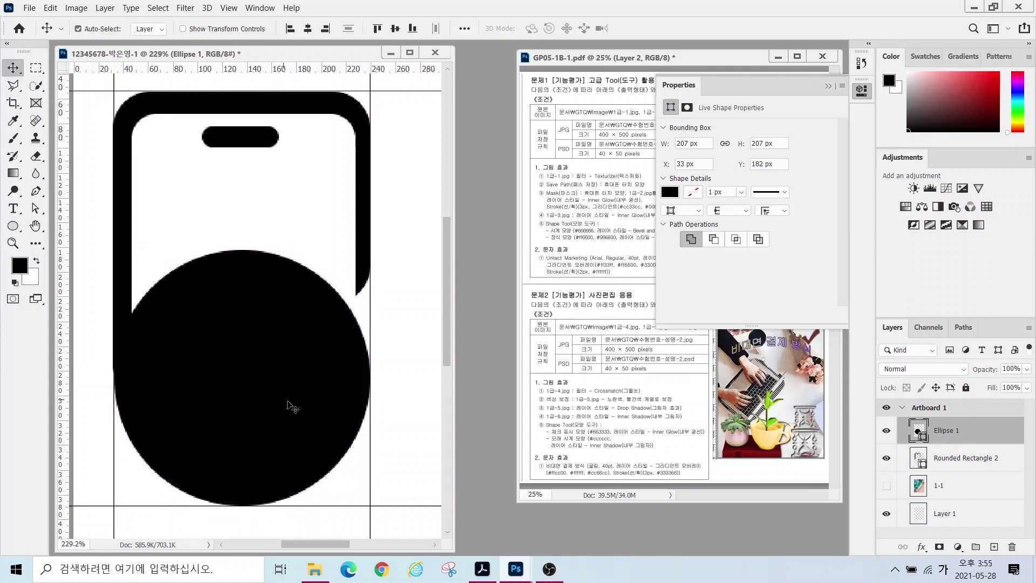
- Reselect the Ellipse 1 layer and make several trial drags over the circle on the canvas
{"action": "left_click_drag", "start_coordinate": [948, 457], "coordinate": [948, 436]}
{"action": "left_click", "coordinate": [948, 435]}
{"action": "mouse_move", "coordinate": [93, 227]}
{"action": "left_mouse_down"}
{"action": "mouse_move", "coordinate": [162, 287]}
{"action": "mouse_move", "coordinate": [383, 380]}
{"action": "left_mouse_up"}
{"action": "left_click_drag", "start_coordinate": [259, 229], "coordinate": [180, 334]}
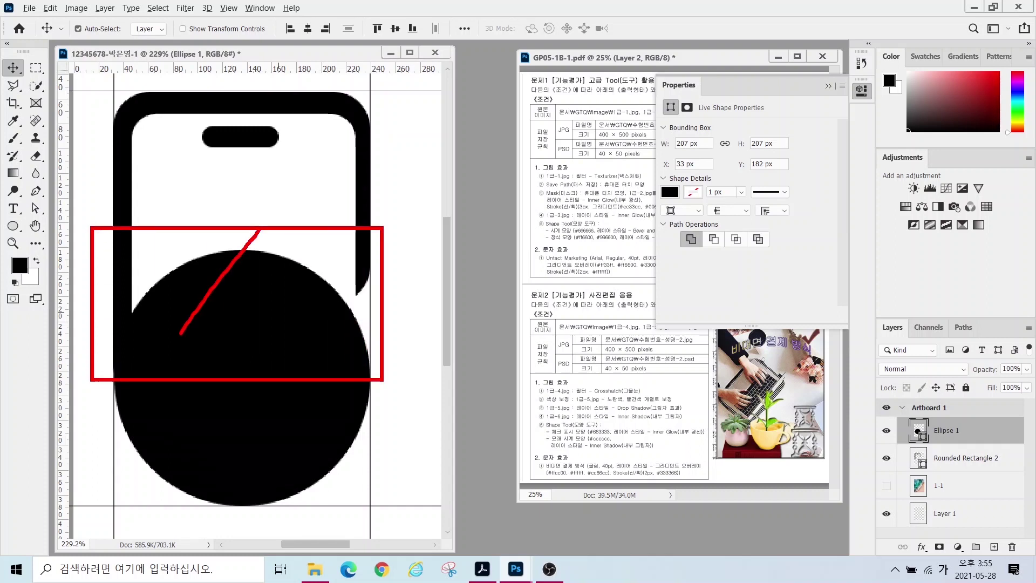
{"action": "left_click_drag", "start_coordinate": [182, 261], "coordinate": [271, 344]}
{"action": "mouse_move", "coordinate": [287, 255]}
{"action": "left_mouse_down"}
{"action": "mouse_move", "coordinate": [321, 370]}
{"action": "mouse_move", "coordinate": [288, 379]}
{"action": "left_mouse_up"}
{"action": "left_click_drag", "start_coordinate": [286, 251], "coordinate": [320, 380]}
{"action": "left_click_drag", "start_coordinate": [328, 281], "coordinate": [361, 382]}
{"action": "left_click_drag", "start_coordinate": [246, 236], "coordinate": [266, 372]}
{"action": "key", "text": "Escape"}
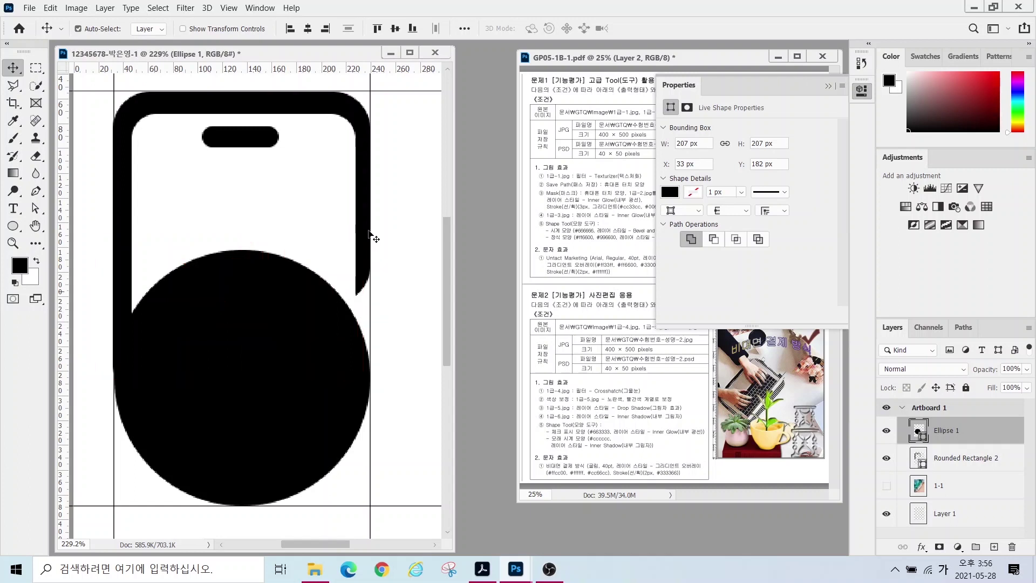
{"action": "left_click_drag", "start_coordinate": [16, 229], "coordinate": [54, 231]}
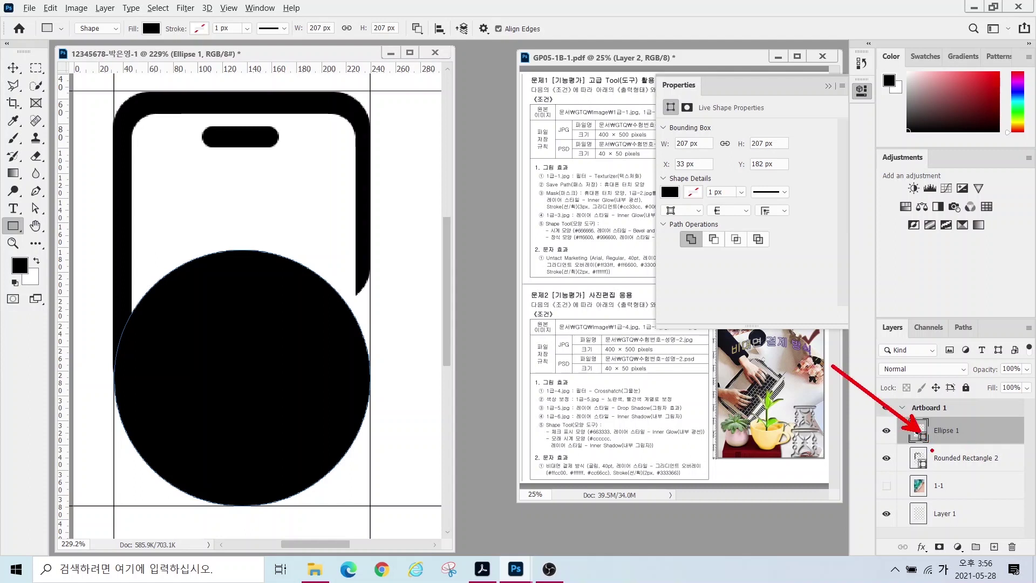
- Cut the circle's upper part away with a rectangle set to Subtract Front Shape
{"action": "left_click", "coordinate": [418, 30]}
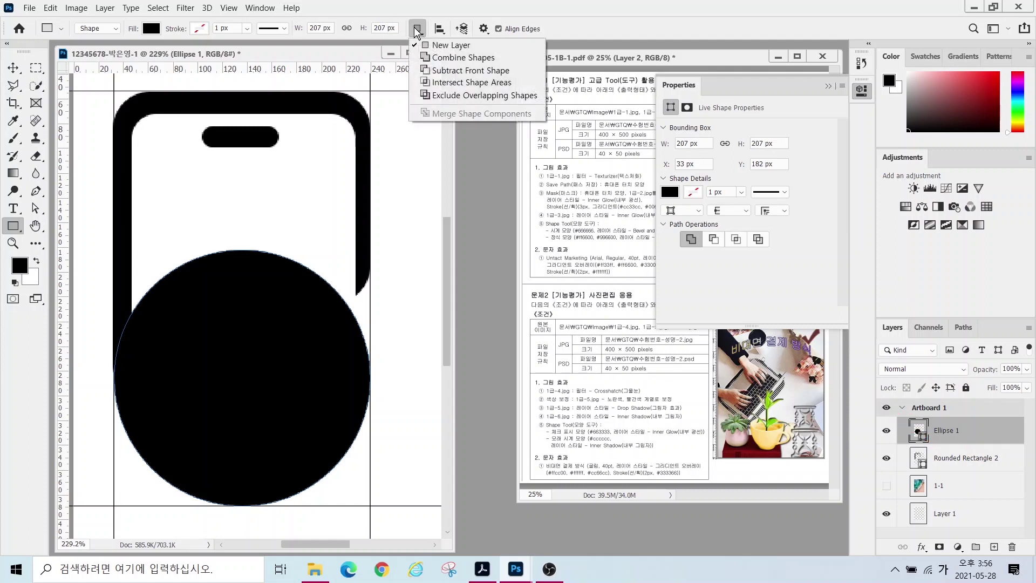
{"action": "left_click", "coordinate": [452, 70]}
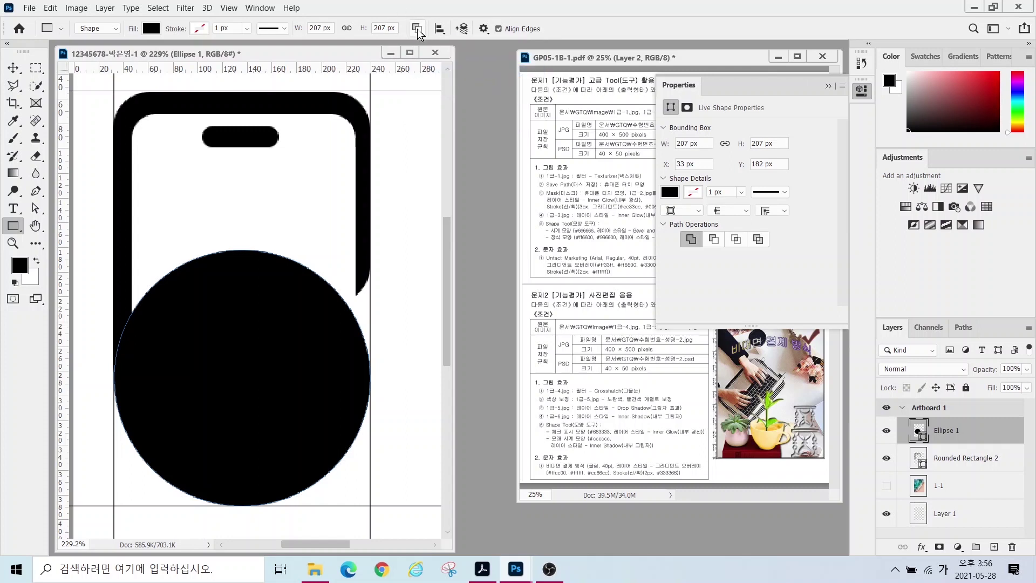
{"action": "left_click_drag", "start_coordinate": [89, 205], "coordinate": [399, 376]}
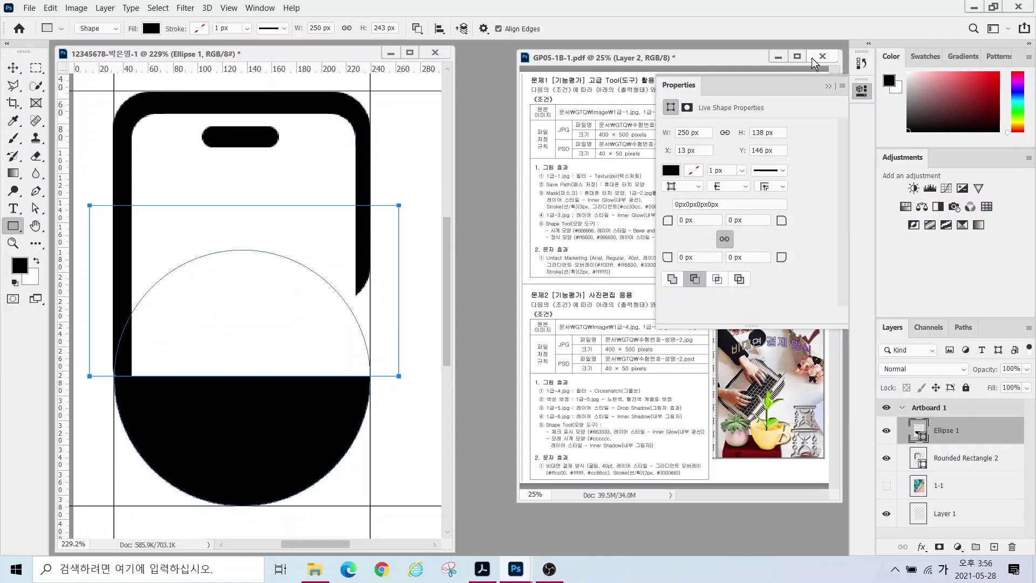
{"action": "left_click", "coordinate": [828, 86]}
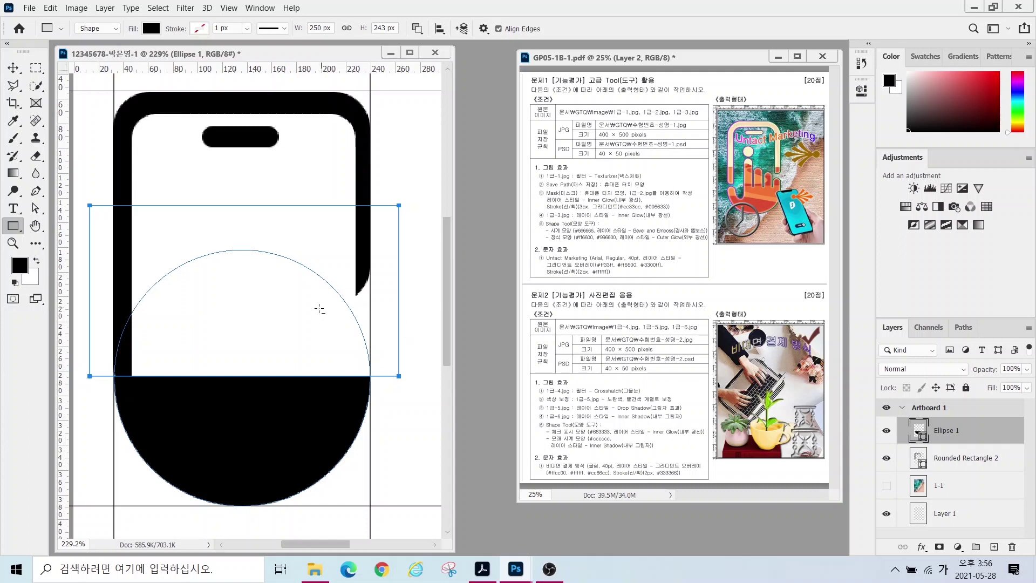
- Merge the shape components, leaving a 207 × 105 px black half-circle
{"action": "left_click", "coordinate": [418, 31]}
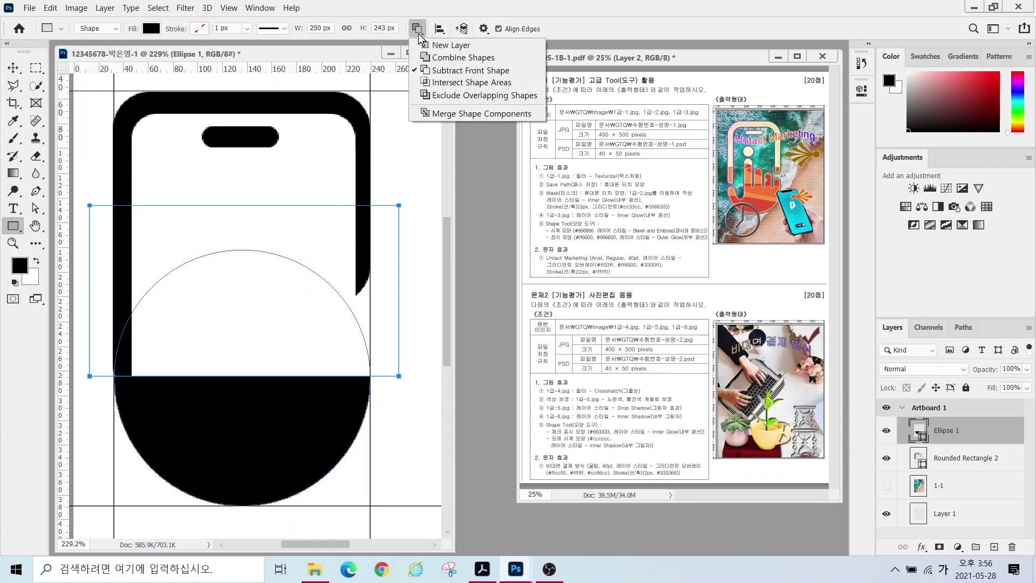
{"action": "left_click", "coordinate": [448, 114]}
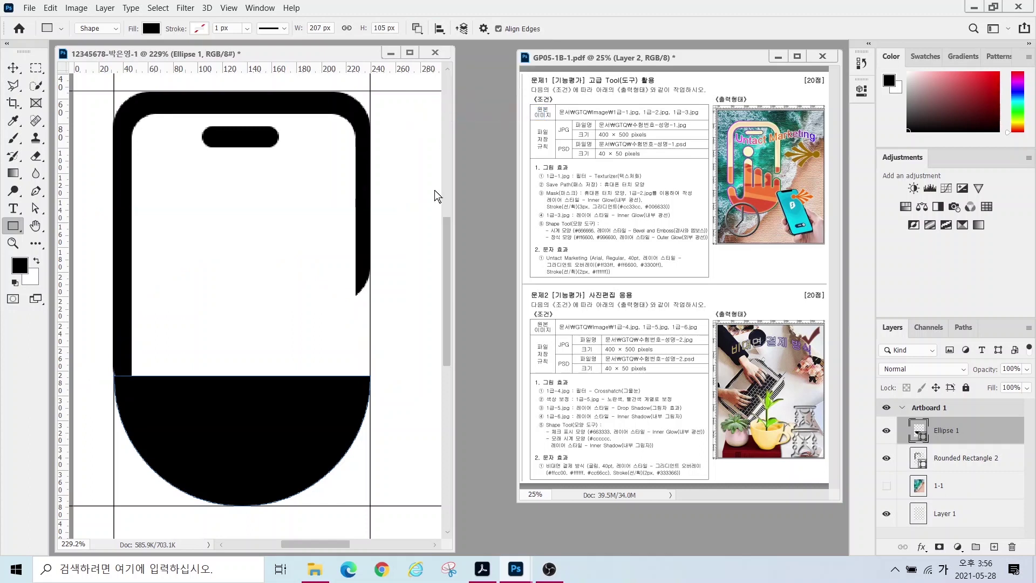
{"action": "right_click", "coordinate": [13, 225]}
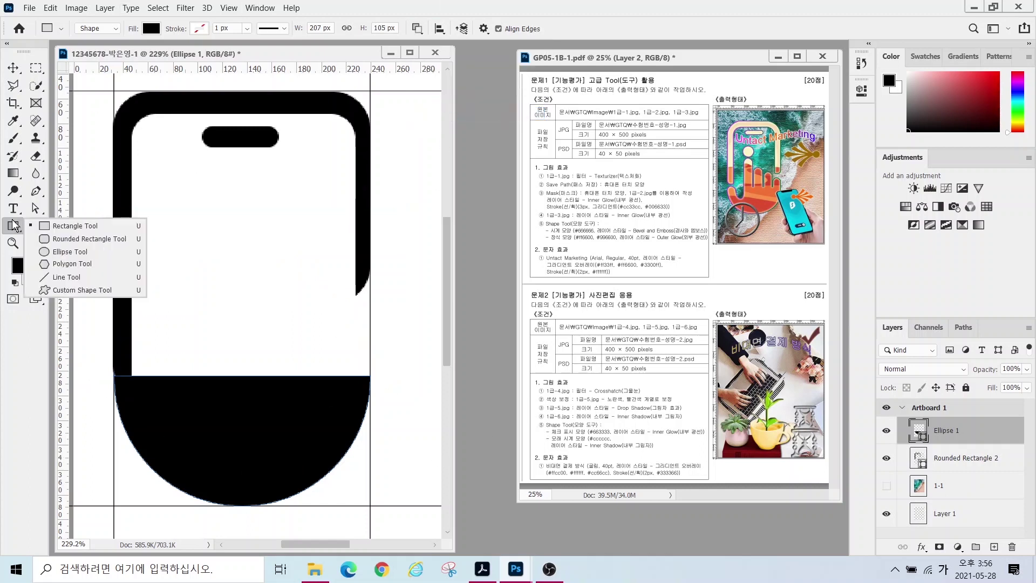
- Draw one rounded finger above the palm's right side with Combine Shapes
{"action": "left_click", "coordinate": [78, 240]}
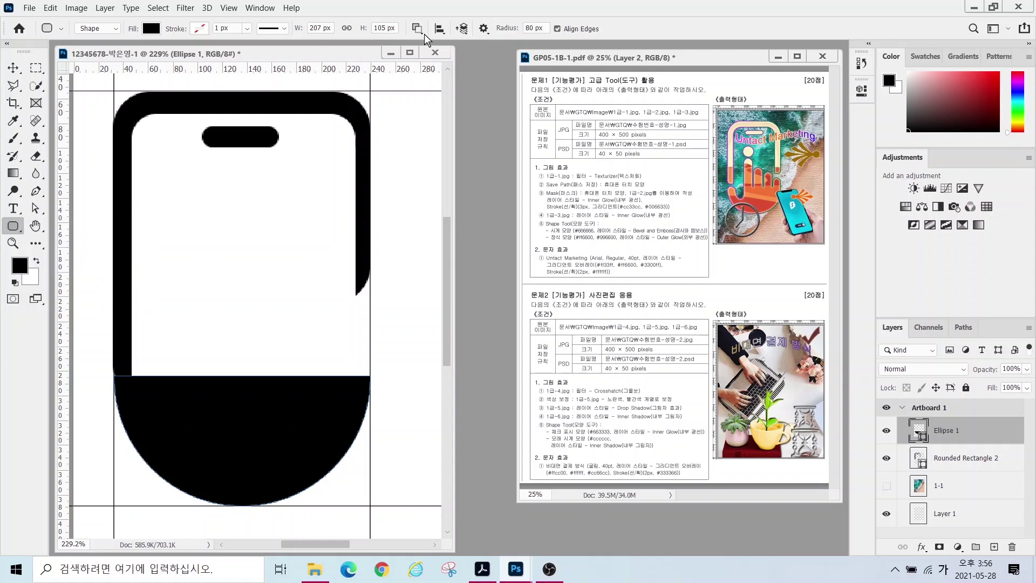
{"action": "left_click", "coordinate": [418, 30]}
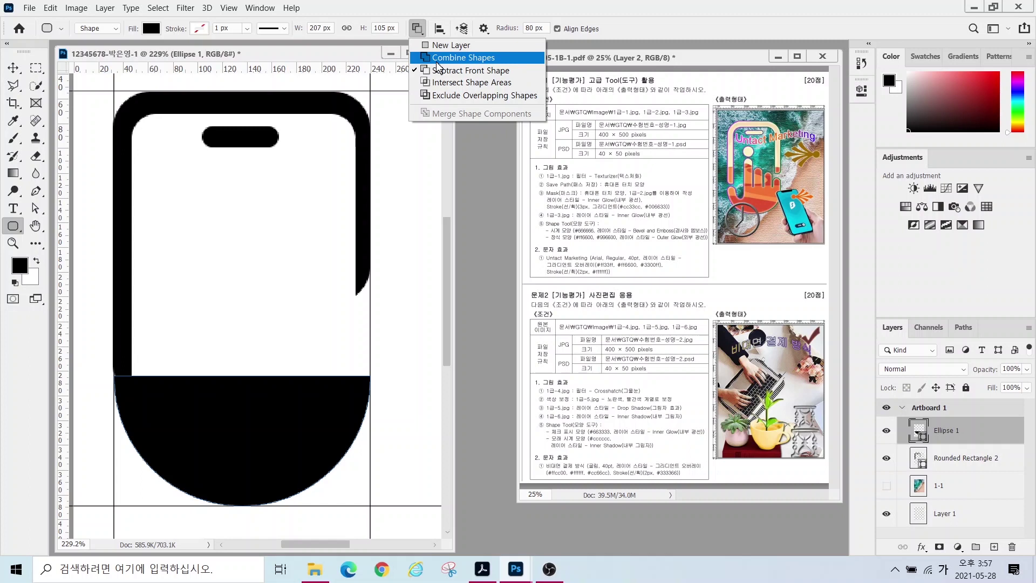
{"action": "left_click", "coordinate": [437, 63]}
{"action": "left_click_drag", "start_coordinate": [330, 307], "coordinate": [367, 395]}
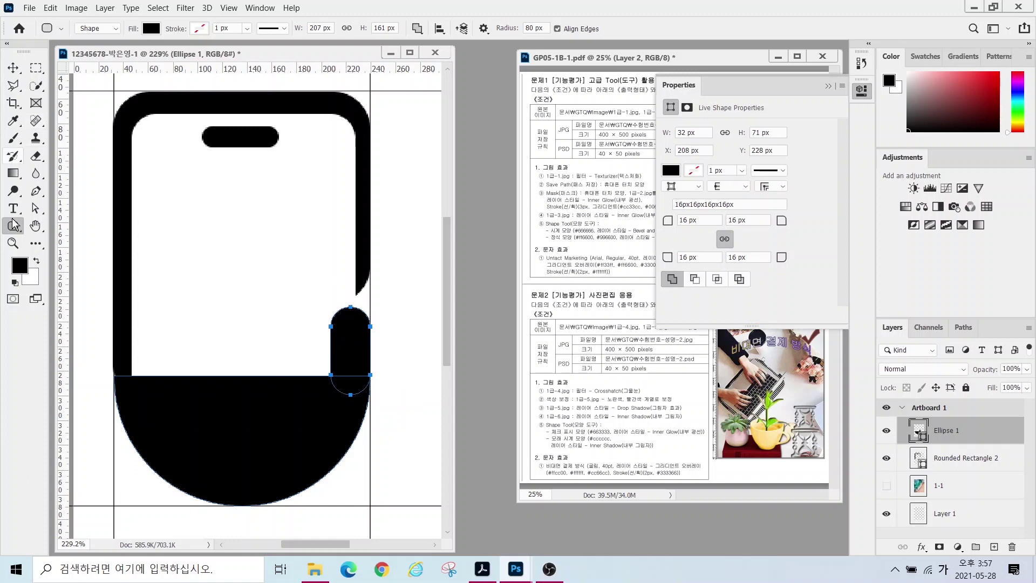
- Duplicate the finger with the Path Selection Tool to make four 32 × 71 px fingers in a row
{"action": "left_click", "coordinate": [35, 207]}
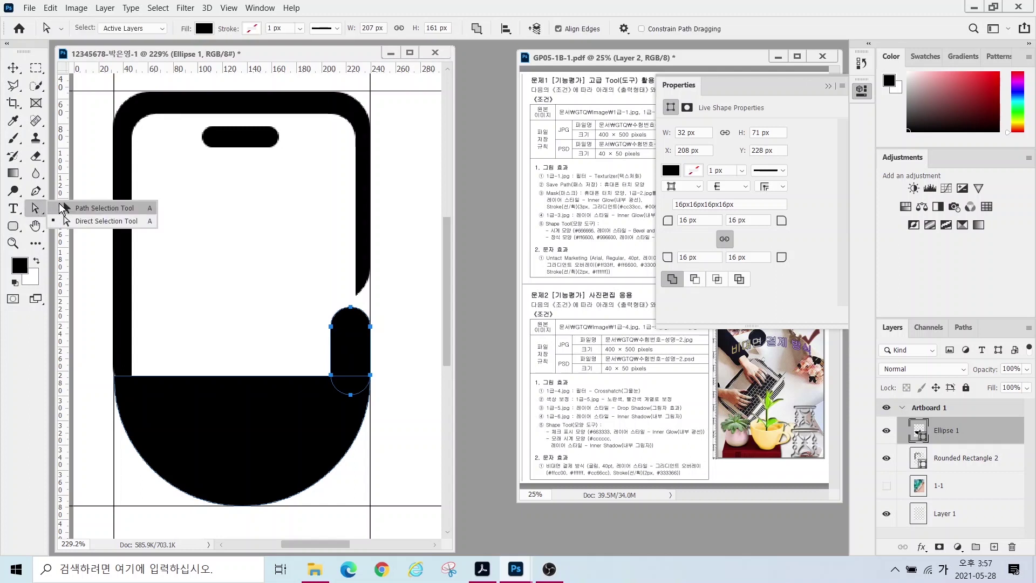
{"action": "left_click", "coordinate": [91, 208]}
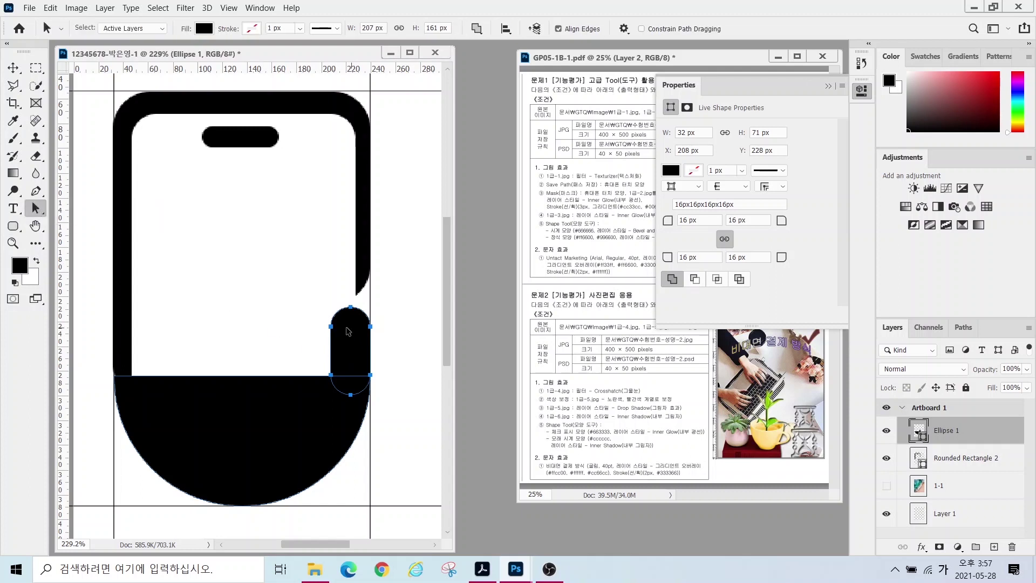
{"action": "left_click", "coordinate": [322, 337]}
{"action": "left_click", "coordinate": [336, 328]}
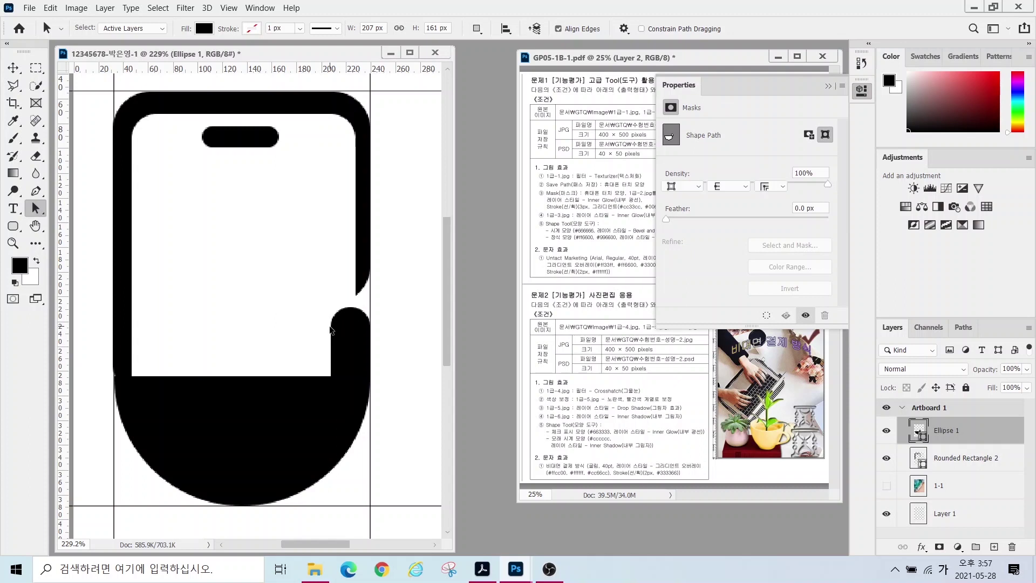
{"action": "left_click", "coordinate": [337, 332]}
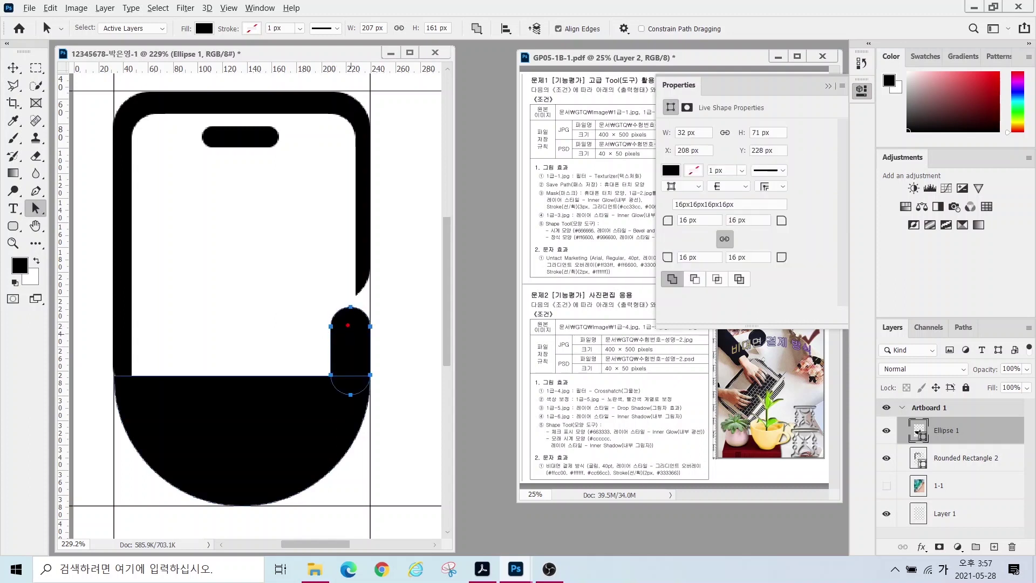
{"action": "mouse_move", "coordinate": [340, 333]}
{"action": "left_mouse_down"}
{"action": "mouse_move", "coordinate": [350, 298]}
{"action": "mouse_move", "coordinate": [348, 315]}
{"action": "mouse_move", "coordinate": [370, 344]}
{"action": "mouse_move", "coordinate": [378, 318]}
{"action": "left_mouse_up"}
{"action": "left_click_drag", "start_coordinate": [358, 377], "coordinate": [378, 385]}
{"action": "key", "text": "Escape"}
{"action": "left_click_drag", "start_coordinate": [348, 352], "coordinate": [296, 355]}
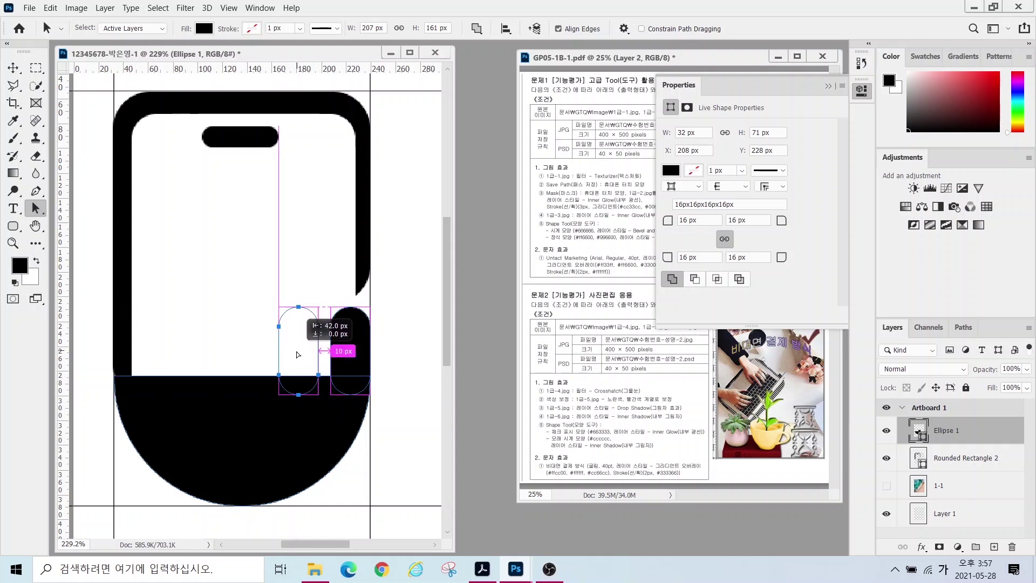
{"action": "left_click_drag", "start_coordinate": [297, 354], "coordinate": [202, 359]}
{"action": "left_click", "coordinate": [827, 86]}
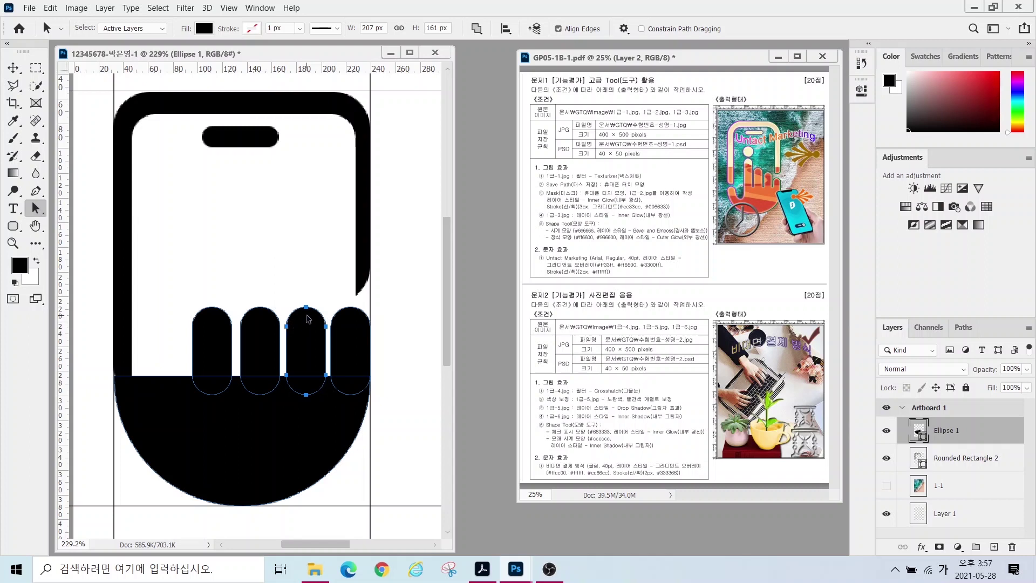
- Switch to Direct Selection and select anchor points on the fingers
{"action": "mouse_move", "coordinate": [330, 339]}
{"action": "left_mouse_down"}
{"action": "mouse_move", "coordinate": [292, 344]}
{"action": "mouse_move", "coordinate": [278, 313]}
{"action": "mouse_move", "coordinate": [322, 291]}
{"action": "mouse_move", "coordinate": [335, 330]}
{"action": "left_mouse_up"}
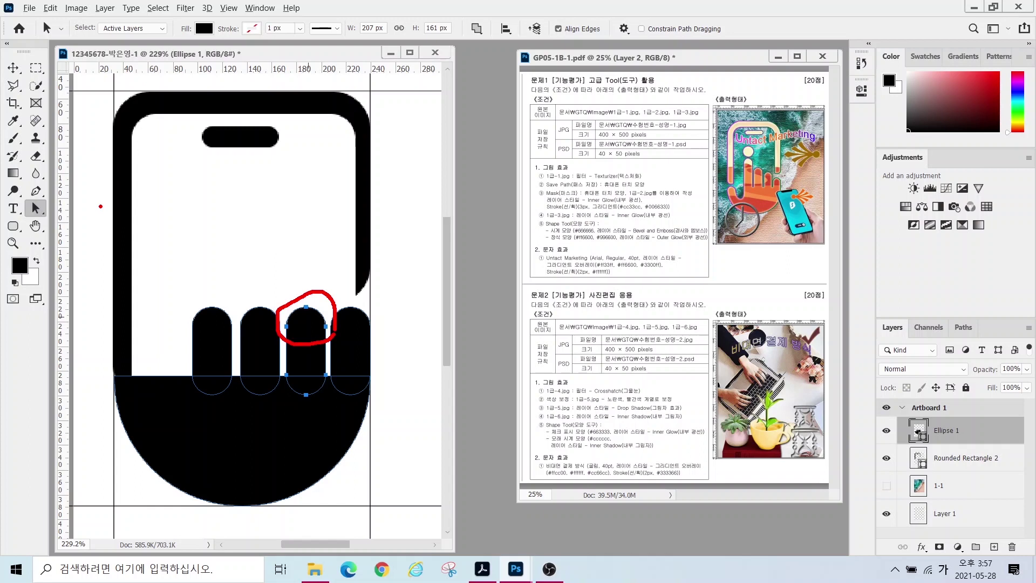
{"action": "right_click", "coordinate": [35, 208]}
{"action": "left_click", "coordinate": [38, 210]}
{"action": "right_click", "coordinate": [36, 208]}
{"action": "left_click", "coordinate": [89, 221]}
{"action": "left_click_drag", "start_coordinate": [285, 288], "coordinate": [327, 344]}
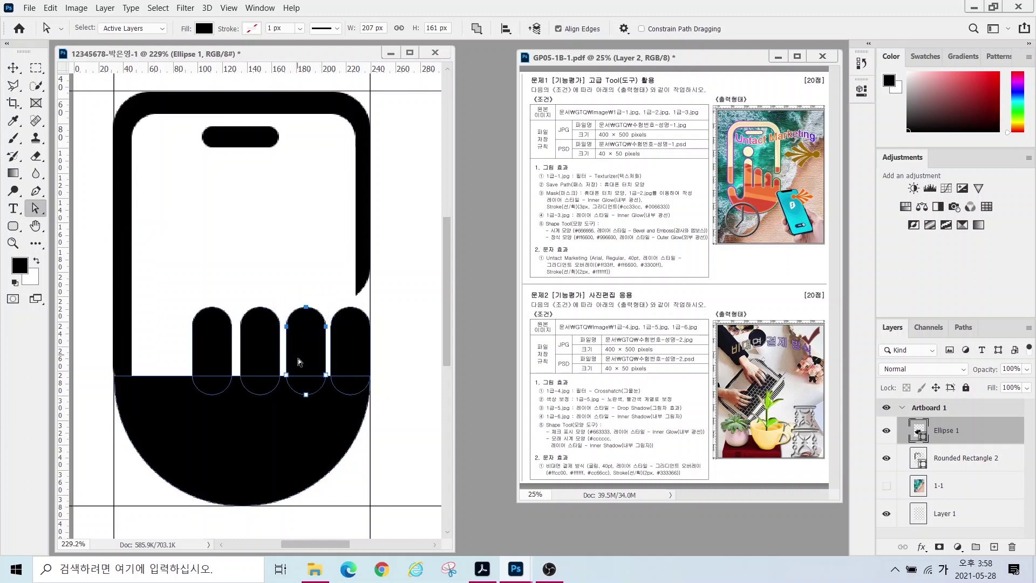
{"action": "left_click_drag", "start_coordinate": [294, 387], "coordinate": [292, 364]}
{"action": "mouse_move", "coordinate": [325, 401]}
{"action": "left_mouse_down"}
{"action": "mouse_move", "coordinate": [296, 389]}
{"action": "mouse_move", "coordinate": [313, 368]}
{"action": "mouse_move", "coordinate": [333, 372]}
{"action": "left_mouse_up"}
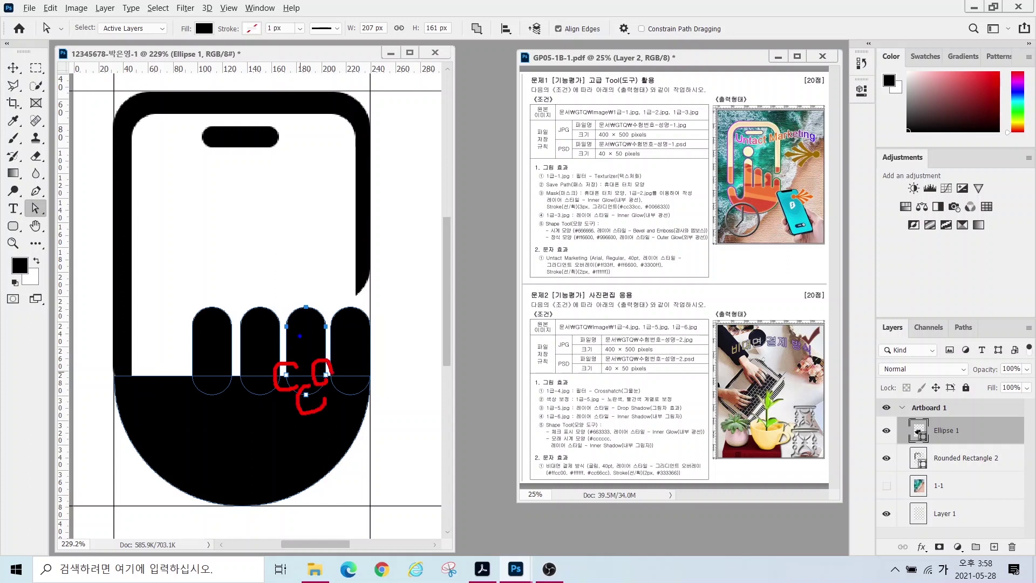
{"action": "mouse_move", "coordinate": [292, 336]}
{"action": "left_mouse_down"}
{"action": "mouse_move", "coordinate": [293, 293]}
{"action": "mouse_move", "coordinate": [319, 289]}
{"action": "mouse_move", "coordinate": [317, 312]}
{"action": "mouse_move", "coordinate": [332, 308]}
{"action": "mouse_move", "coordinate": [346, 334]}
{"action": "mouse_move", "coordinate": [317, 346]}
{"action": "left_mouse_up"}
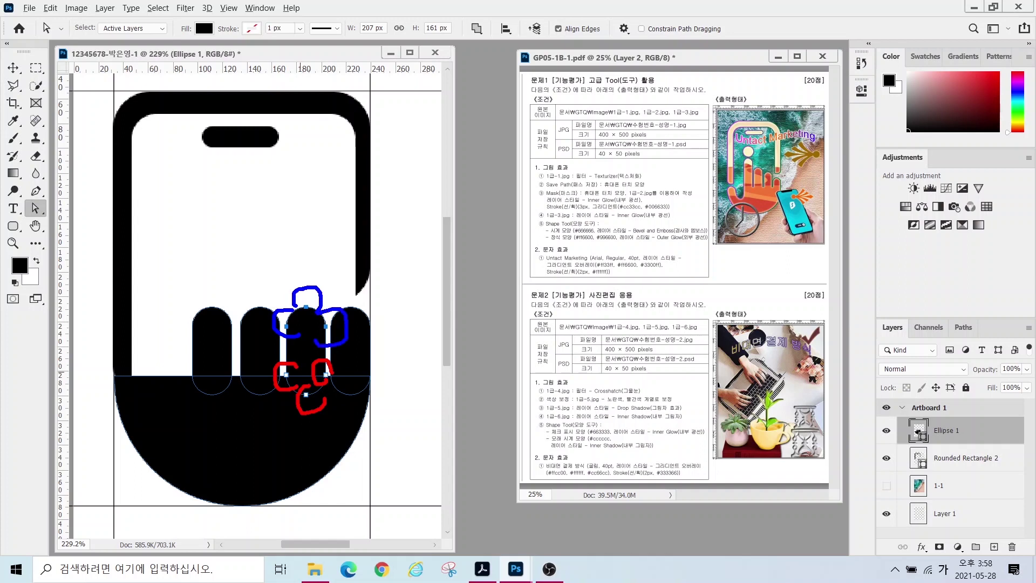
{"action": "key", "text": "Escape"}
- Turn off View > Snap and raise the third, second and leftmost fingers' tops to stepped heights
{"action": "left_click_drag", "start_coordinate": [307, 307], "coordinate": [297, 274]}
{"action": "key", "text": "ctrl+z"}
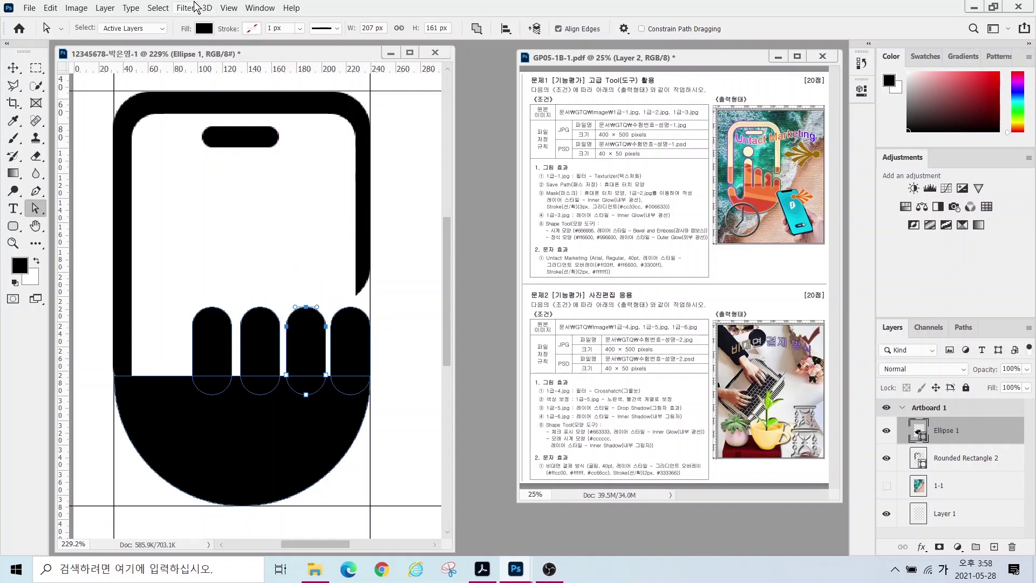
{"action": "left_click", "coordinate": [229, 8]}
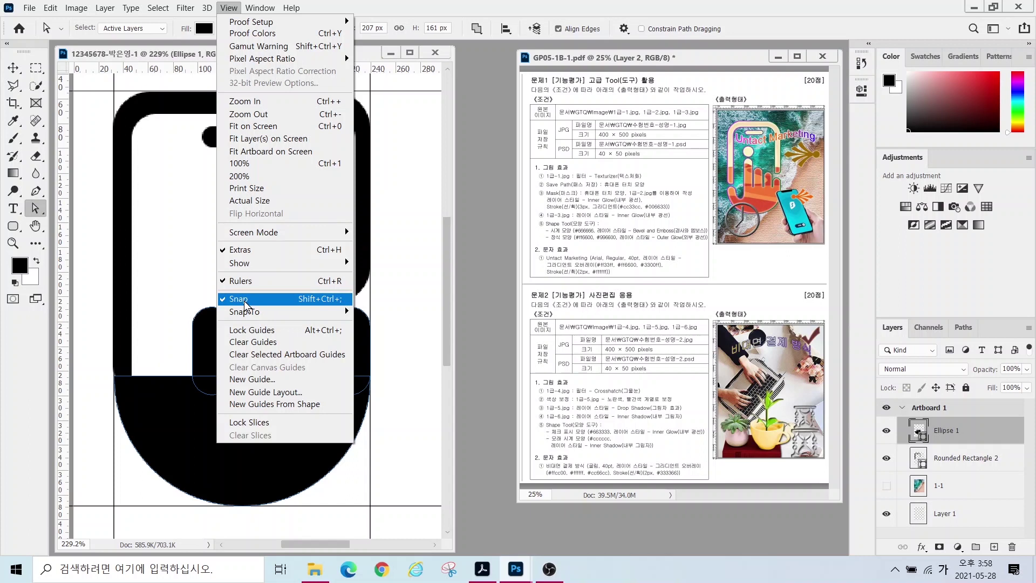
{"action": "left_click", "coordinate": [244, 300]}
{"action": "left_click_drag", "start_coordinate": [306, 306], "coordinate": [308, 277]}
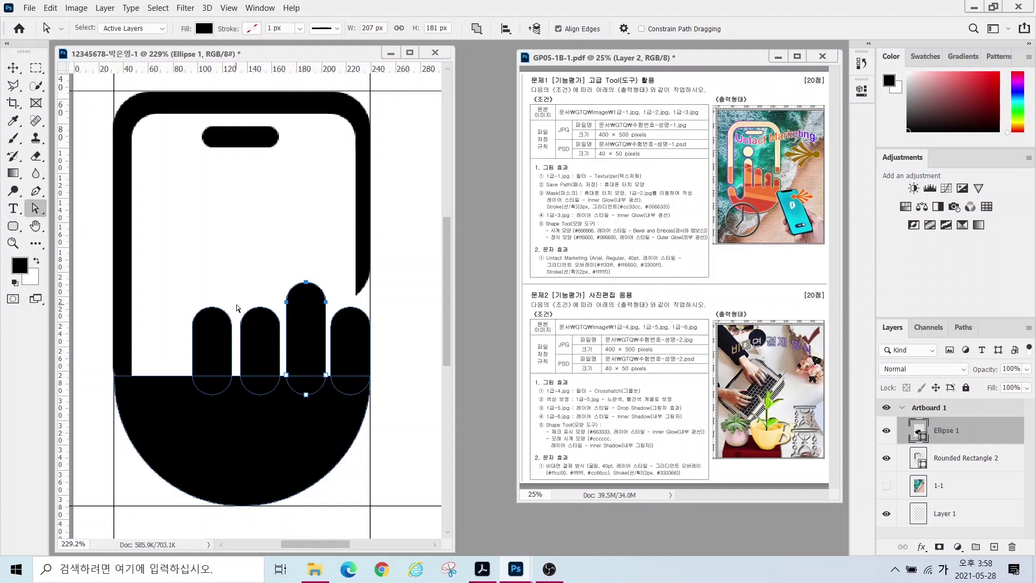
{"action": "left_click_drag", "start_coordinate": [283, 339], "coordinate": [283, 339]}
{"action": "left_click_drag", "start_coordinate": [261, 304], "coordinate": [261, 254]}
{"action": "left_click_drag", "start_coordinate": [183, 291], "coordinate": [215, 233]}
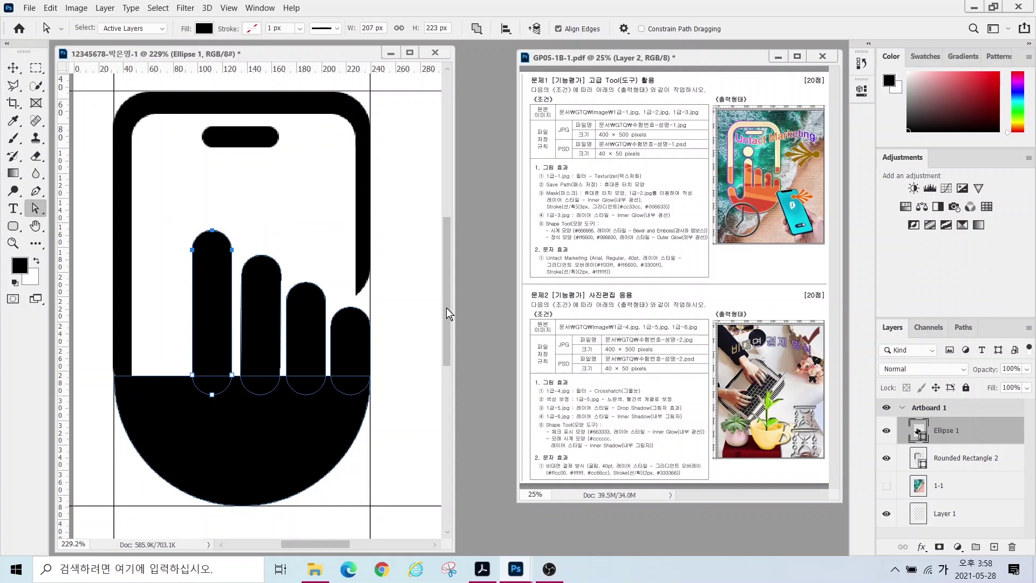
{"action": "scroll", "coordinate": [446, 307], "scroll_direction": "up", "scroll_amount": 1}
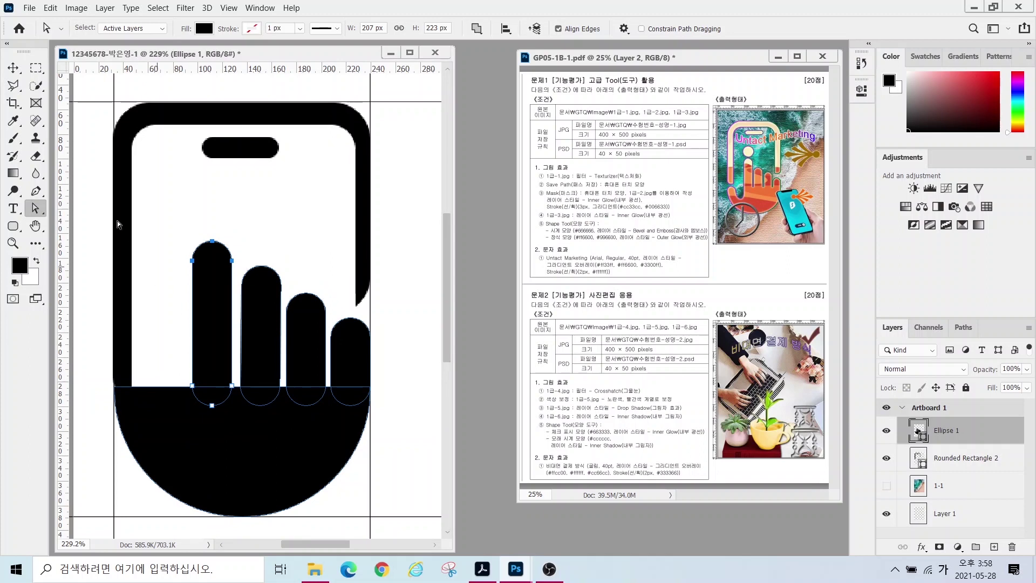
- Select the finger paths with the Path Selection Tool
{"action": "right_click", "coordinate": [35, 208]}
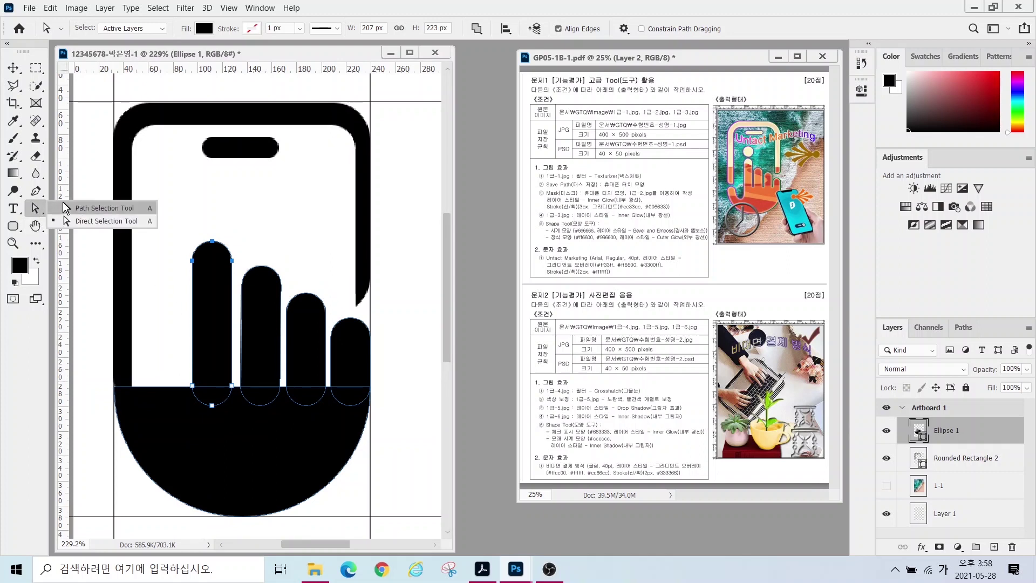
{"action": "left_click", "coordinate": [81, 207]}
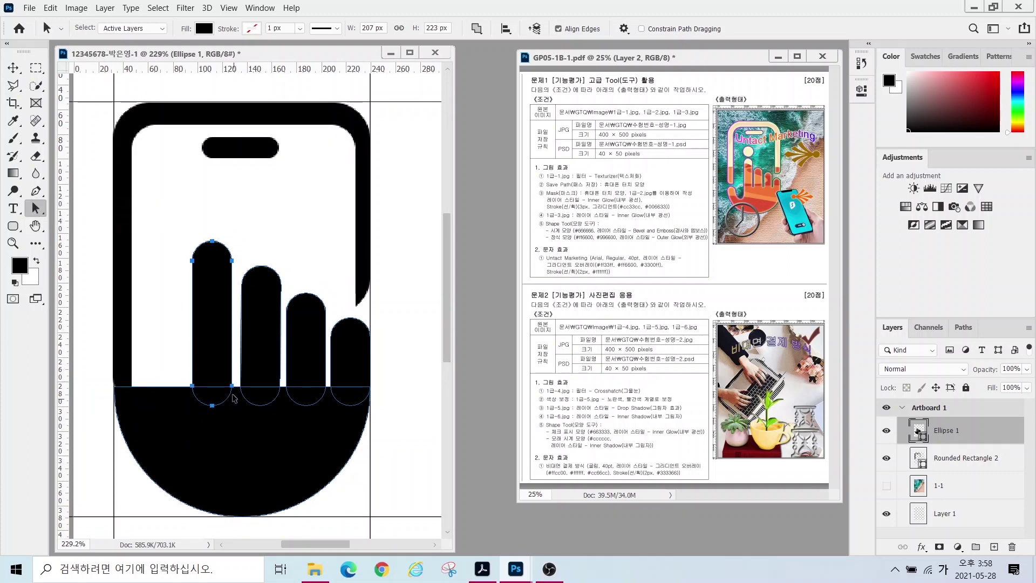
{"action": "left_click", "coordinate": [257, 361], "text": "shift"}
- Start Free Transform, then review the Ctrl+T, Ctrl+D and Ctrl+J shortcut notes in Notepad and minimise it
{"action": "key", "text": "ctrl+t"}
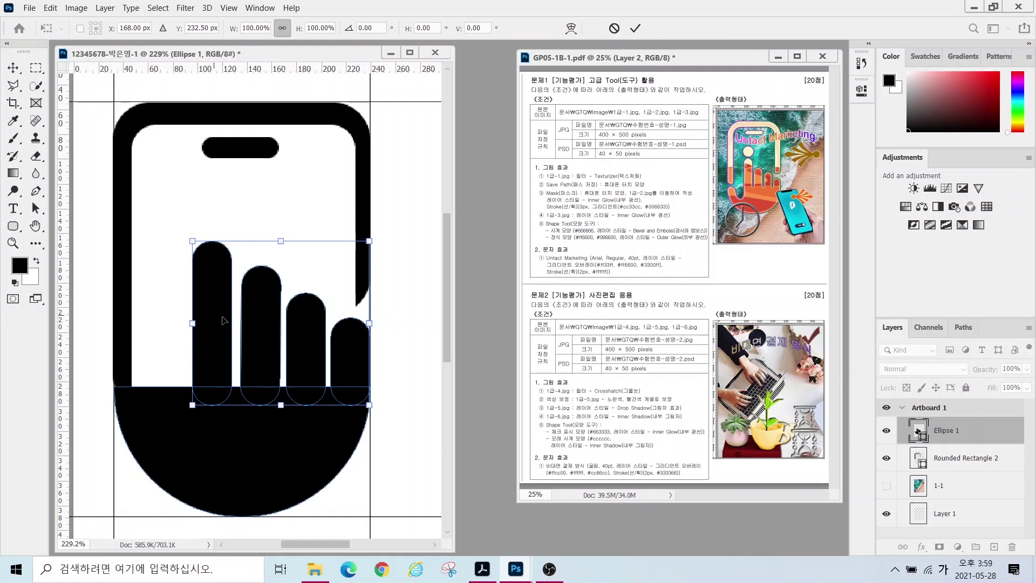
{"action": "key", "text": "alt+Tab"}
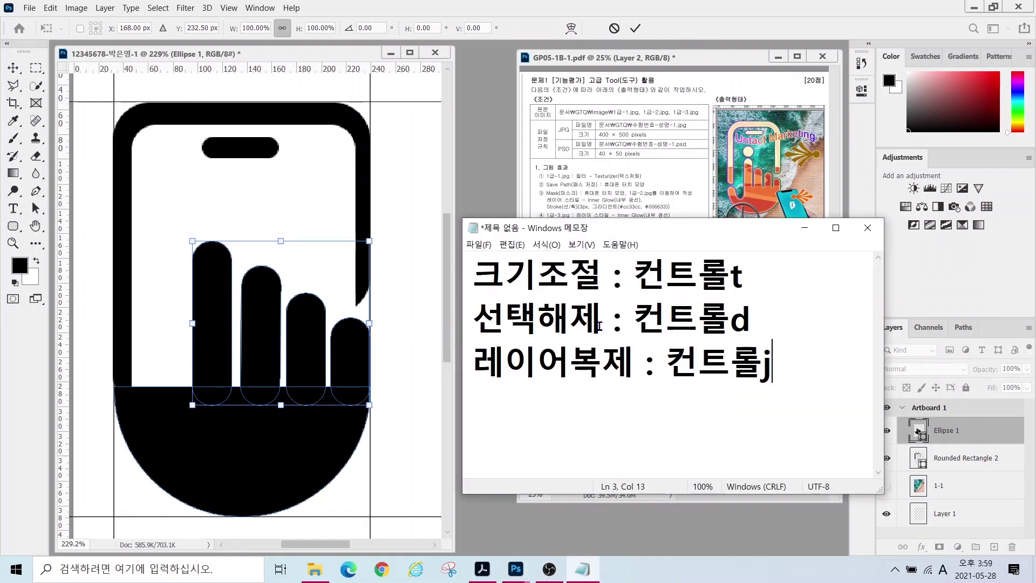
{"action": "left_click_drag", "start_coordinate": [643, 279], "coordinate": [743, 278]}
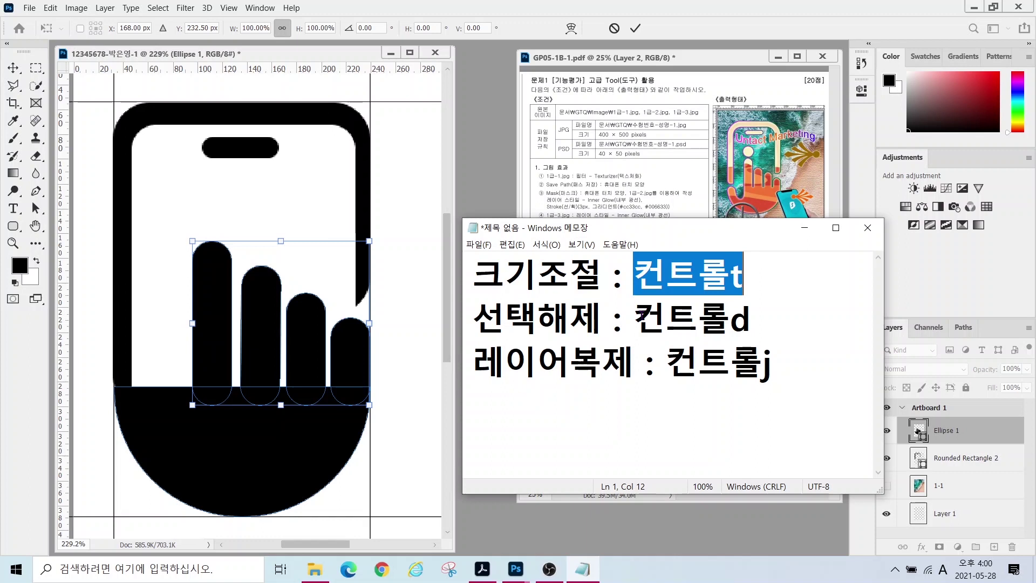
{"action": "left_click_drag", "start_coordinate": [634, 318], "coordinate": [750, 319]}
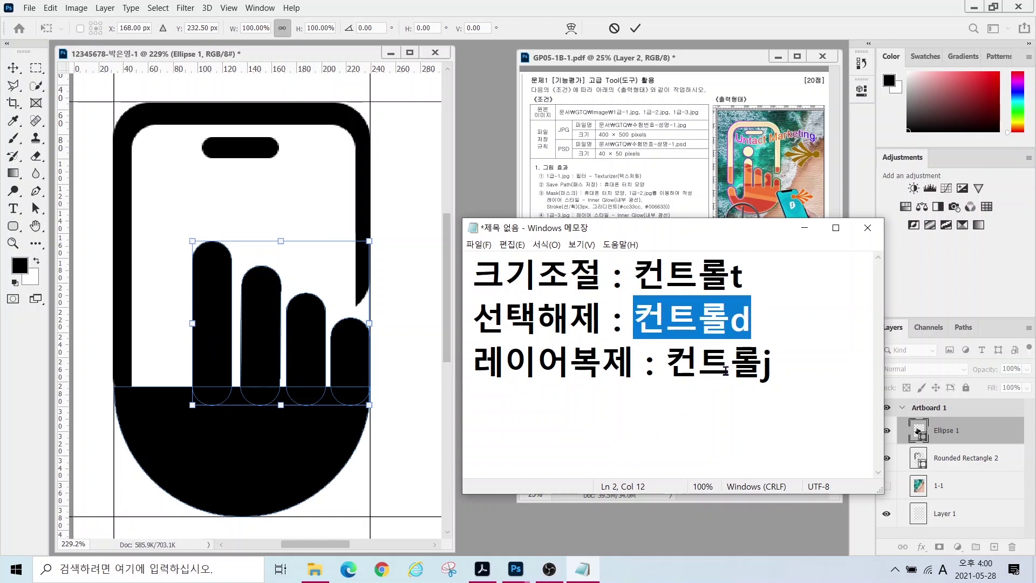
{"action": "left_click_drag", "start_coordinate": [667, 360], "coordinate": [785, 370]}
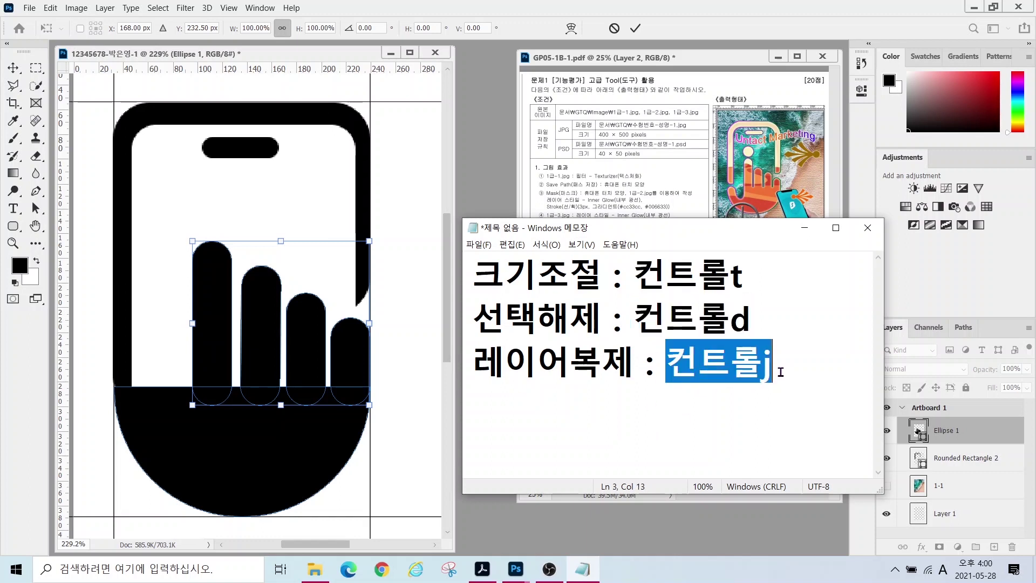
{"action": "left_click_drag", "start_coordinate": [635, 274], "coordinate": [722, 277]}
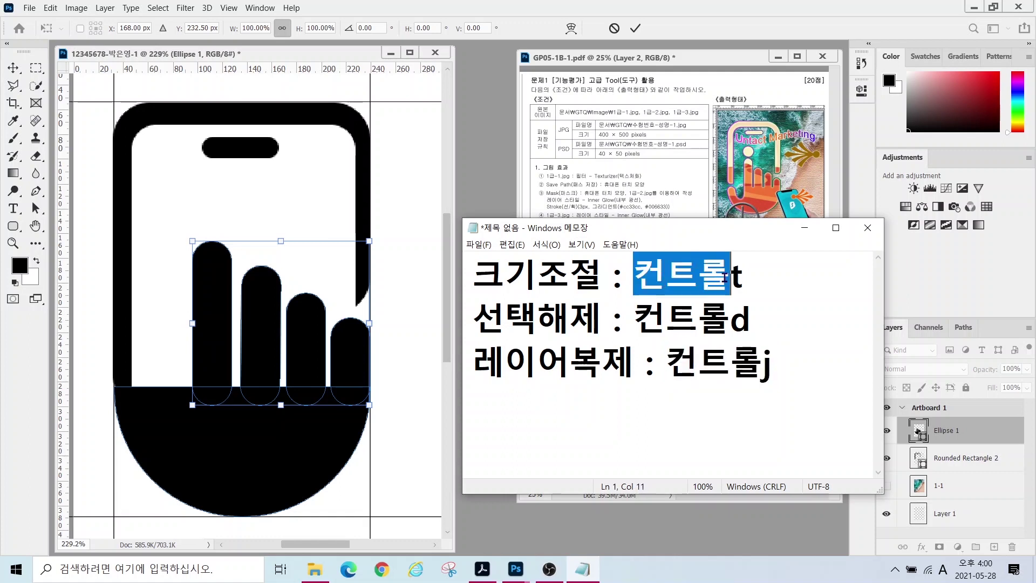
{"action": "left_click_drag", "start_coordinate": [674, 319], "coordinate": [760, 323]}
{"action": "left_click_drag", "start_coordinate": [699, 365], "coordinate": [781, 367]}
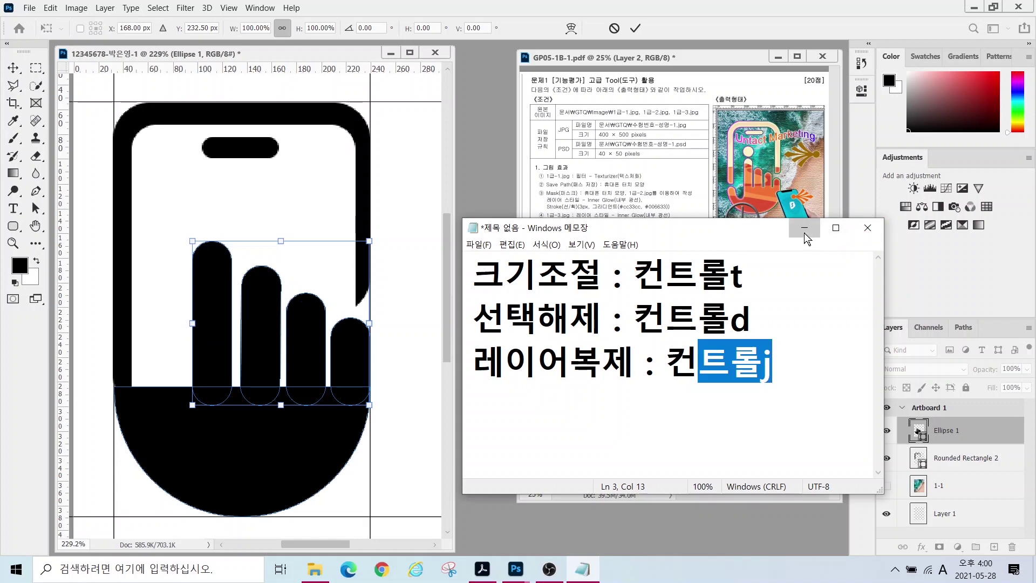
{"action": "left_click", "coordinate": [804, 227]}
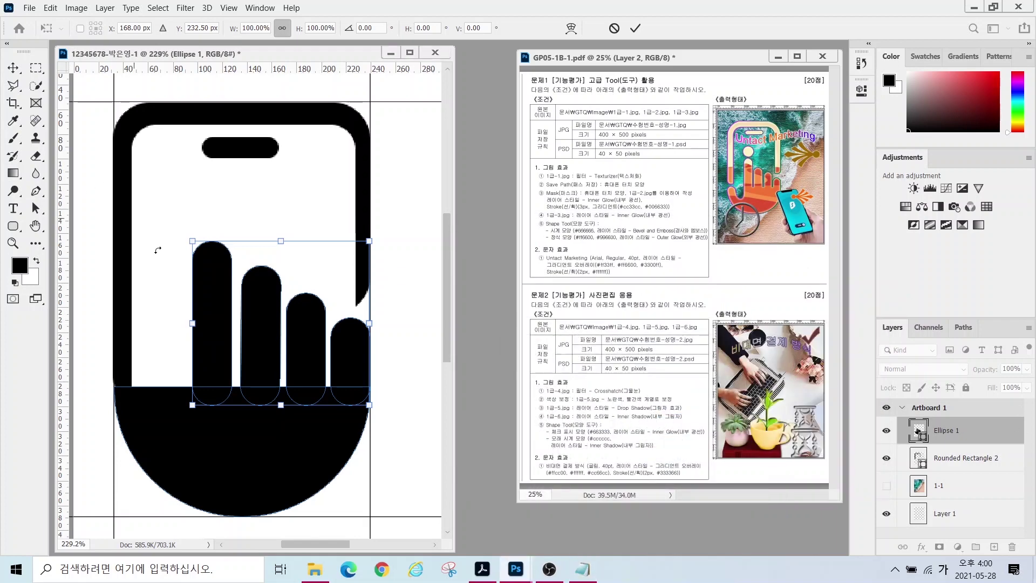
- Scale the fingers down to 89.86% with Free Transform and commit
{"action": "left_click_drag", "start_coordinate": [192, 241], "coordinate": [210, 258]}
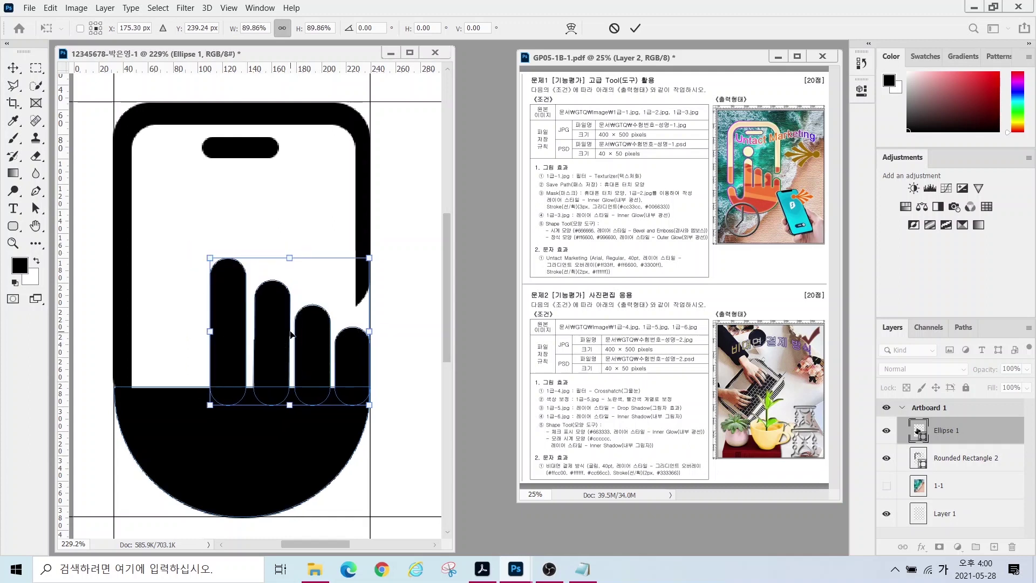
{"action": "key", "text": "Return"}
{"action": "key", "text": "a"}
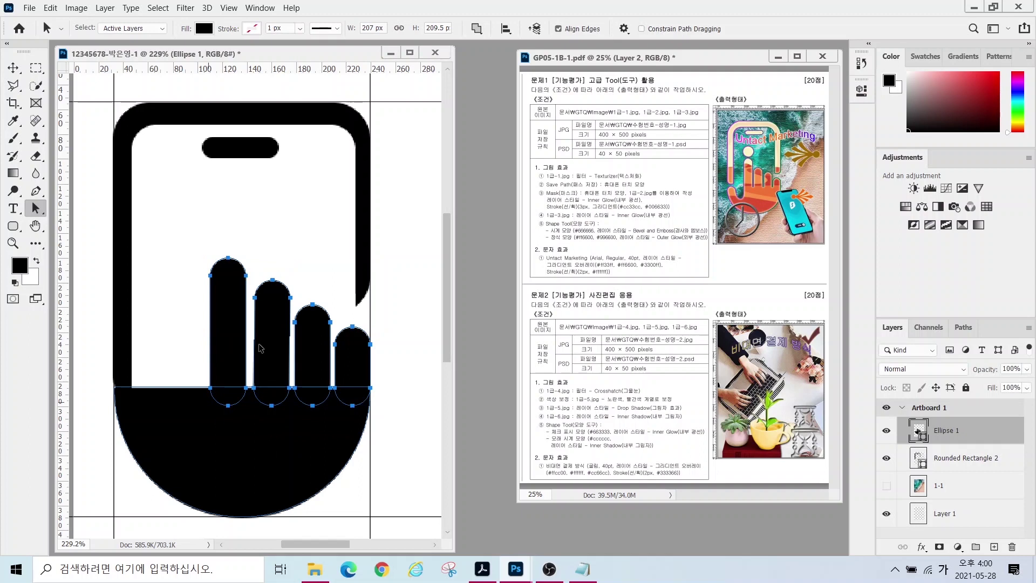
- Merge the fingers and palm into one solid shape with Merge Shape Components
{"action": "left_click", "coordinate": [477, 29]}
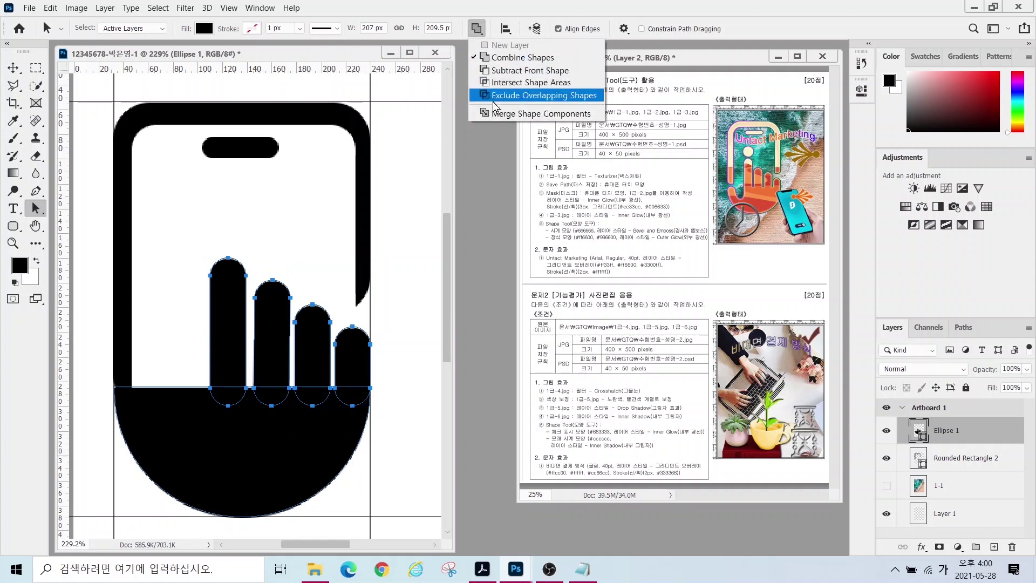
{"action": "left_click", "coordinate": [510, 114]}
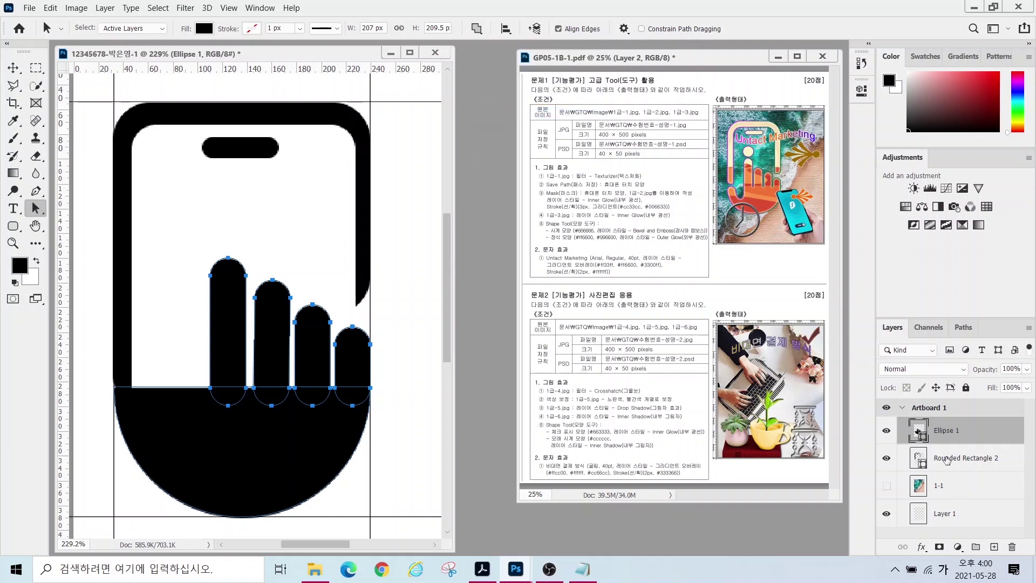
{"action": "key", "text": "Escape"}
{"action": "left_click", "coordinate": [480, 34]}
{"action": "left_click", "coordinate": [502, 109]}
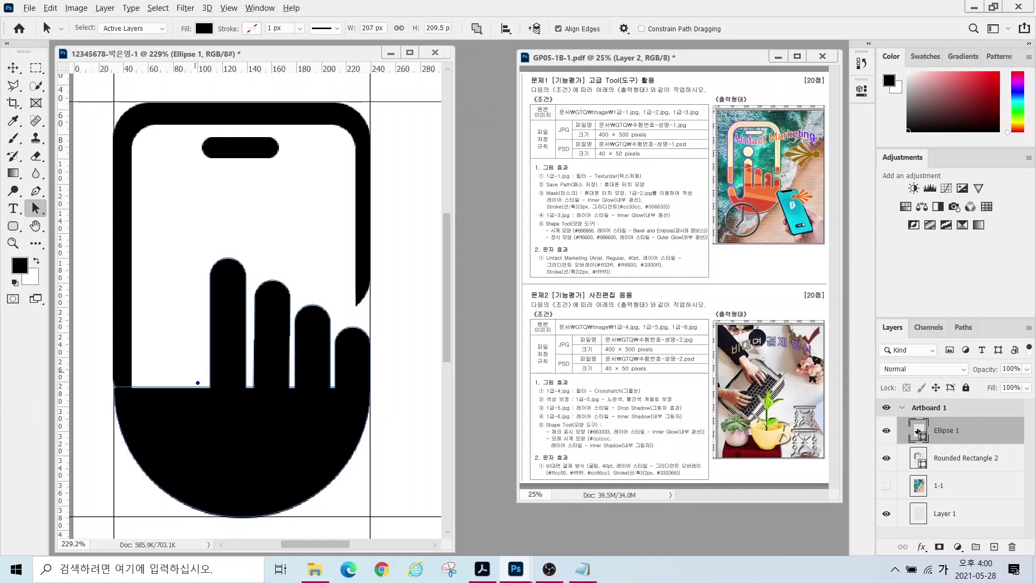
{"action": "mouse_move", "coordinate": [205, 376]}
{"action": "left_mouse_down"}
{"action": "mouse_move", "coordinate": [202, 423]}
{"action": "mouse_move", "coordinate": [168, 431]}
{"action": "mouse_move", "coordinate": [163, 373]}
{"action": "left_mouse_up"}
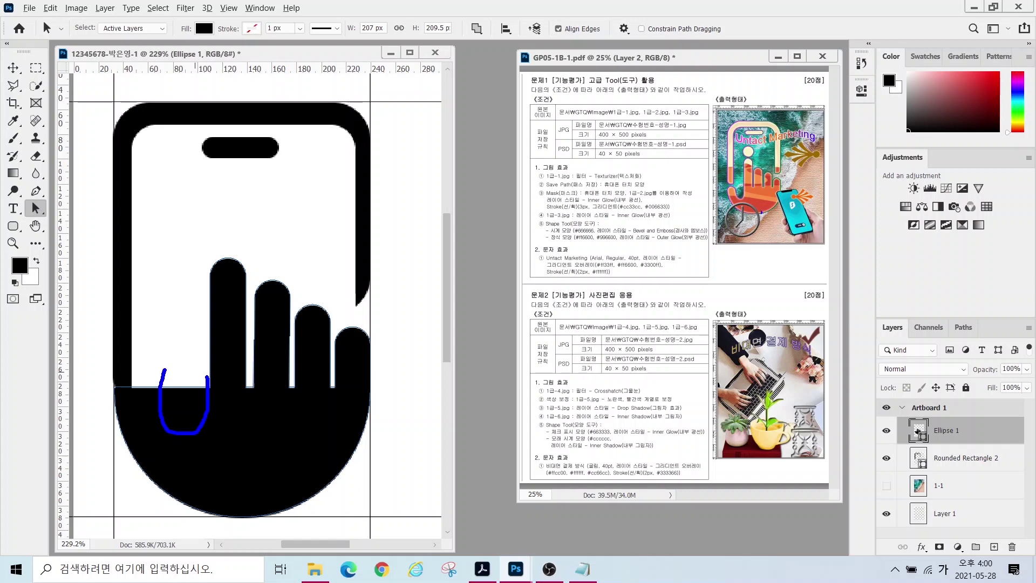
- Set Subtract Front Shape and draw an oval over the hand's lower left, undoing a stray rectangle
{"action": "left_click", "coordinate": [11, 227]}
{"action": "right_click", "coordinate": [10, 227]}
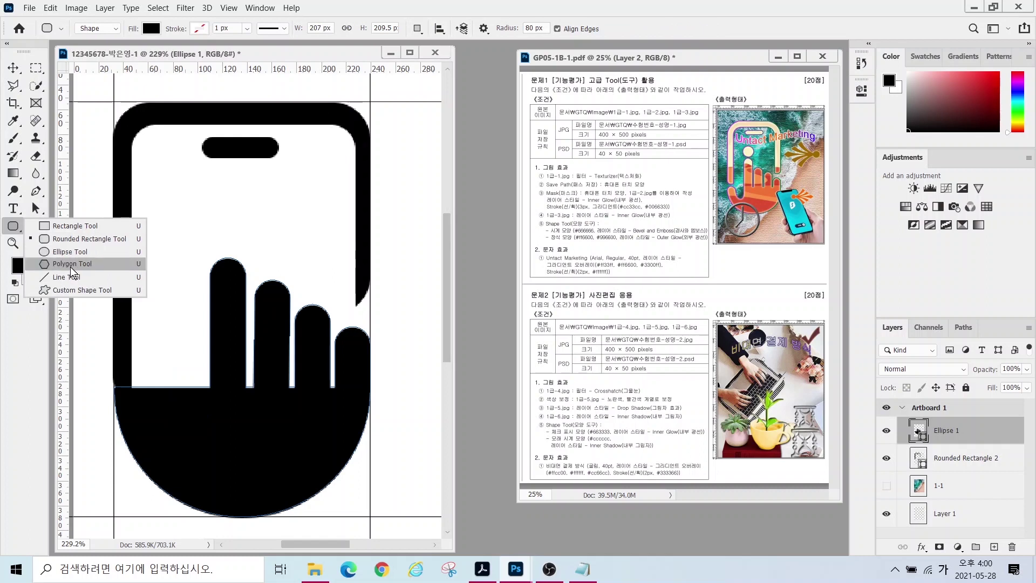
{"action": "left_click", "coordinate": [412, 28]}
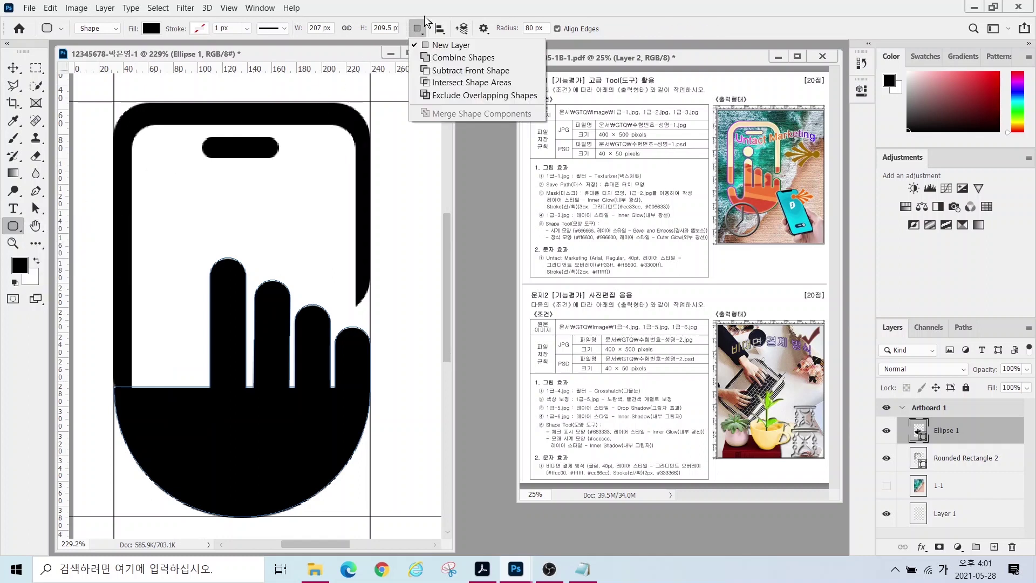
{"action": "left_click", "coordinate": [439, 72]}
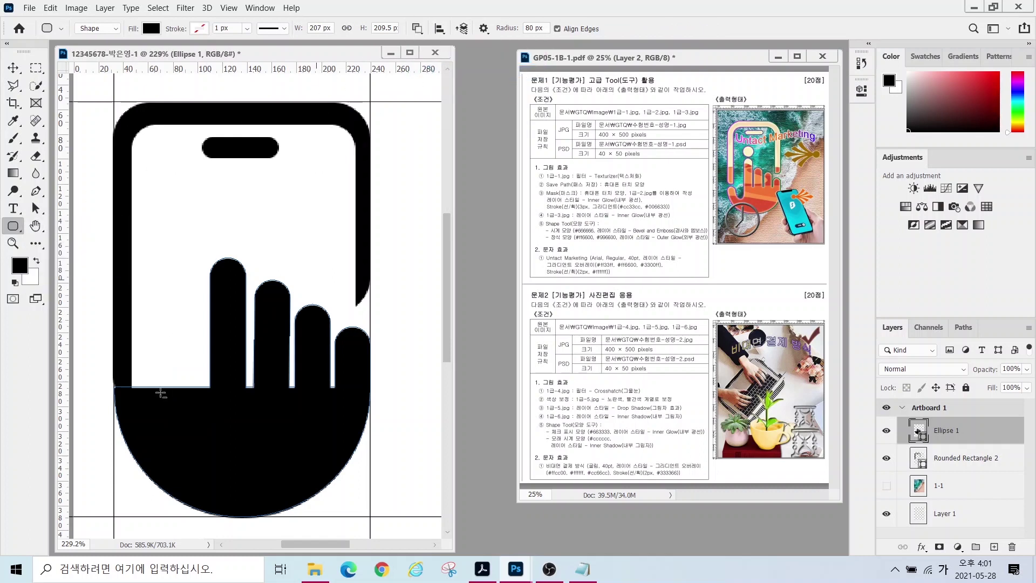
{"action": "left_click_drag", "start_coordinate": [163, 356], "coordinate": [209, 424]}
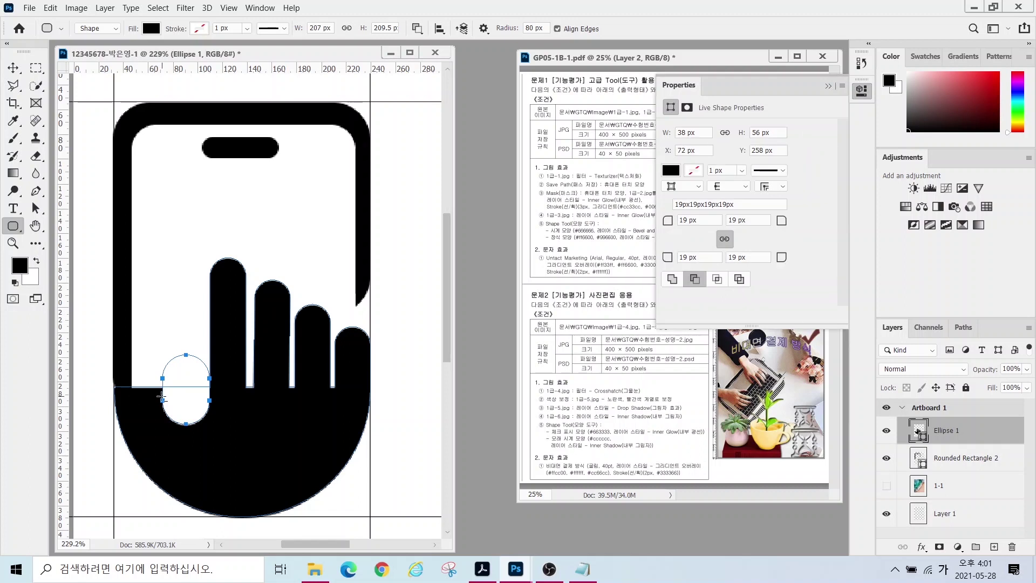
{"action": "left_click_drag", "start_coordinate": [126, 413], "coordinate": [131, 432]}
{"action": "key", "text": "ctrl+z"}
- Make the oval subtract from the hand, leaving a 38 × 56 px notch, then deselect the path
{"action": "right_click", "coordinate": [13, 226]}
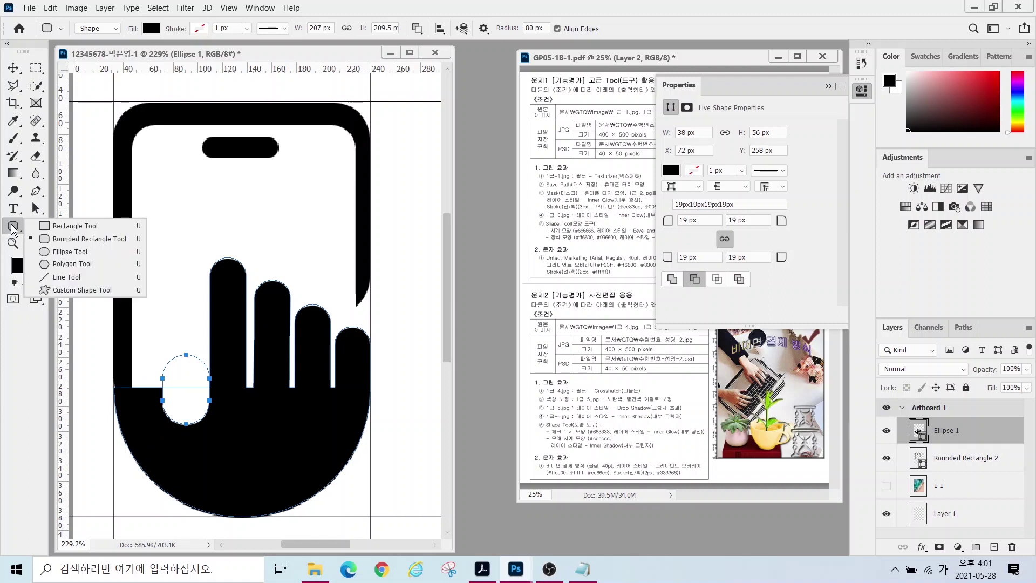
{"action": "left_click", "coordinate": [69, 252]}
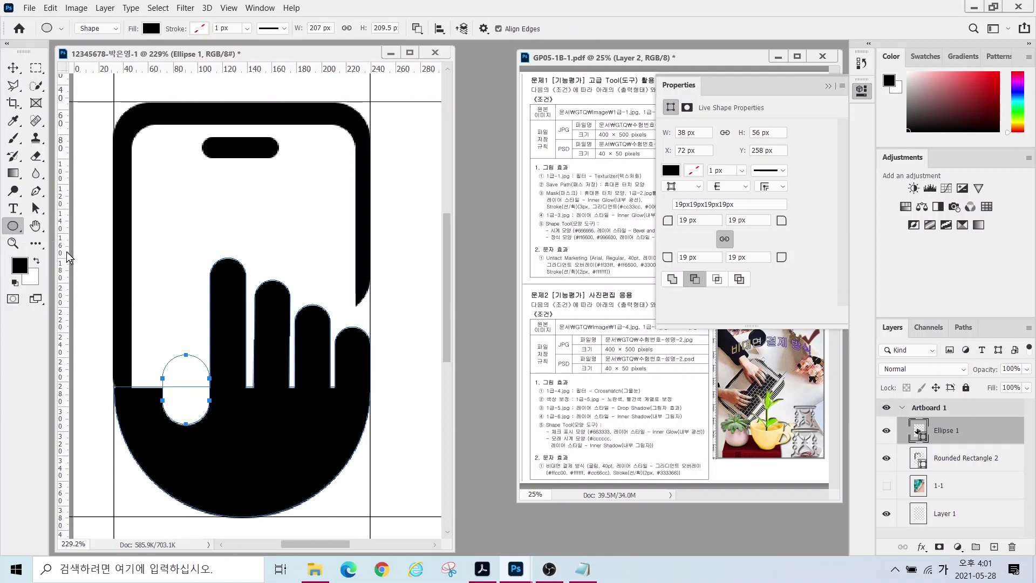
{"action": "left_click", "coordinate": [417, 29]}
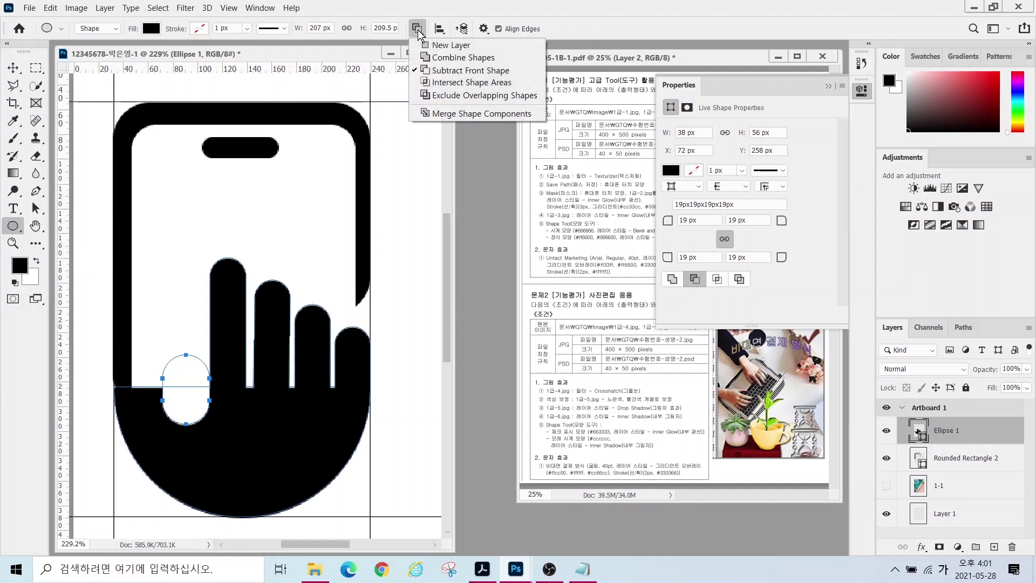
{"action": "left_click", "coordinate": [440, 59]}
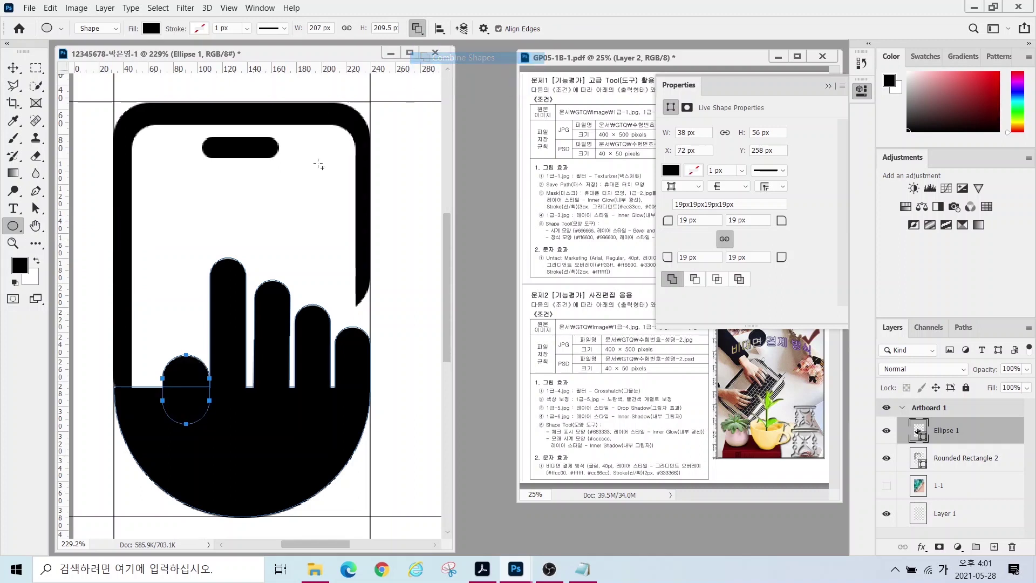
{"action": "key", "text": "minus"}
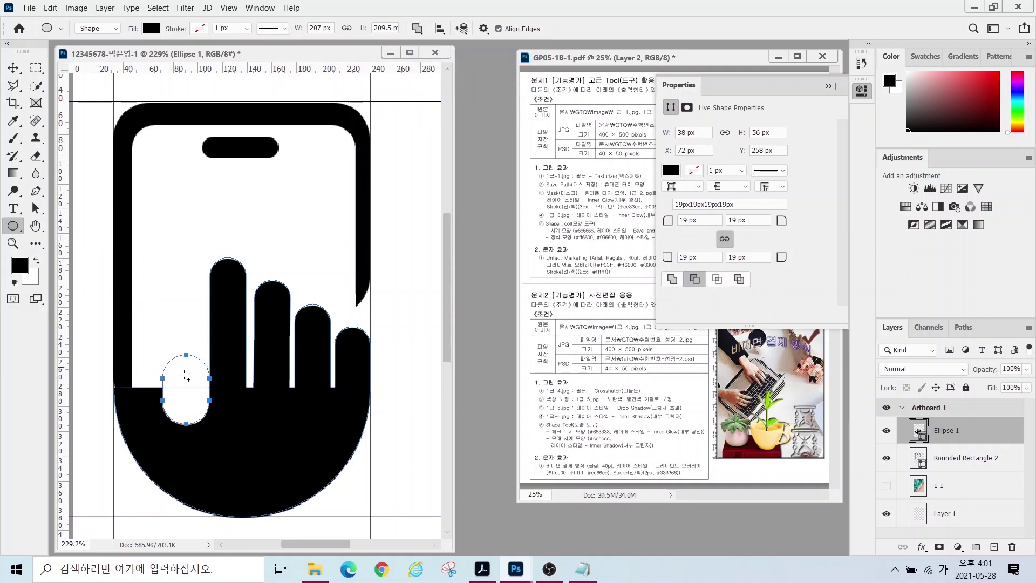
{"action": "left_click", "coordinate": [35, 208]}
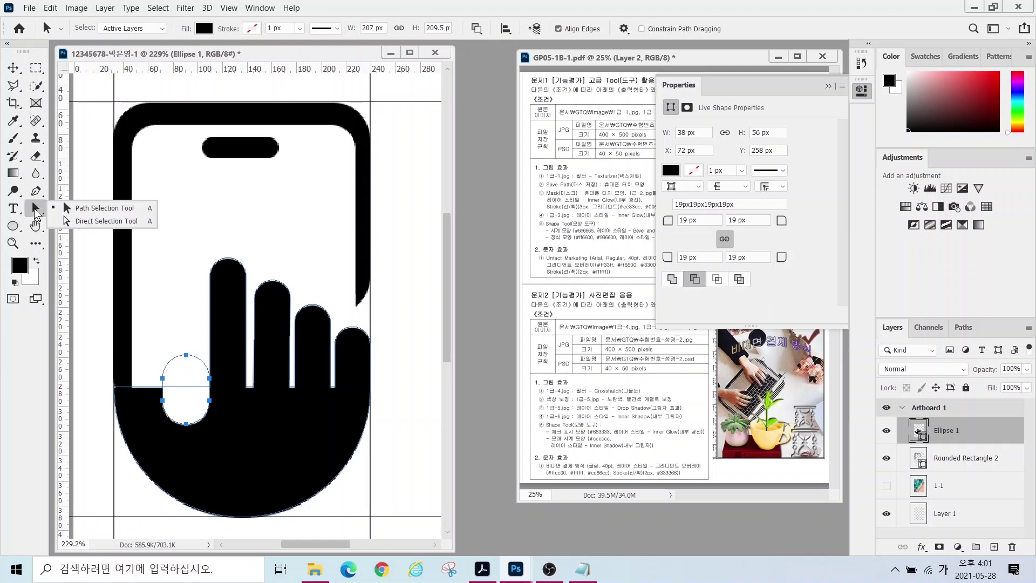
{"action": "left_click", "coordinate": [174, 299]}
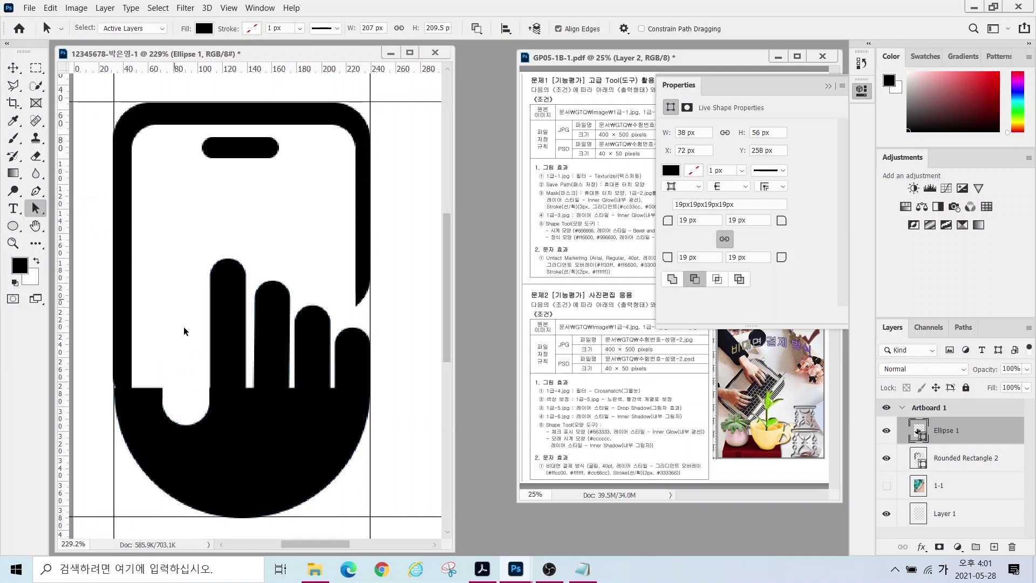
- Draw an oval at the hand's lower left with the Ellipse tool set to Combine Shapes
{"action": "left_click", "coordinate": [180, 361]}
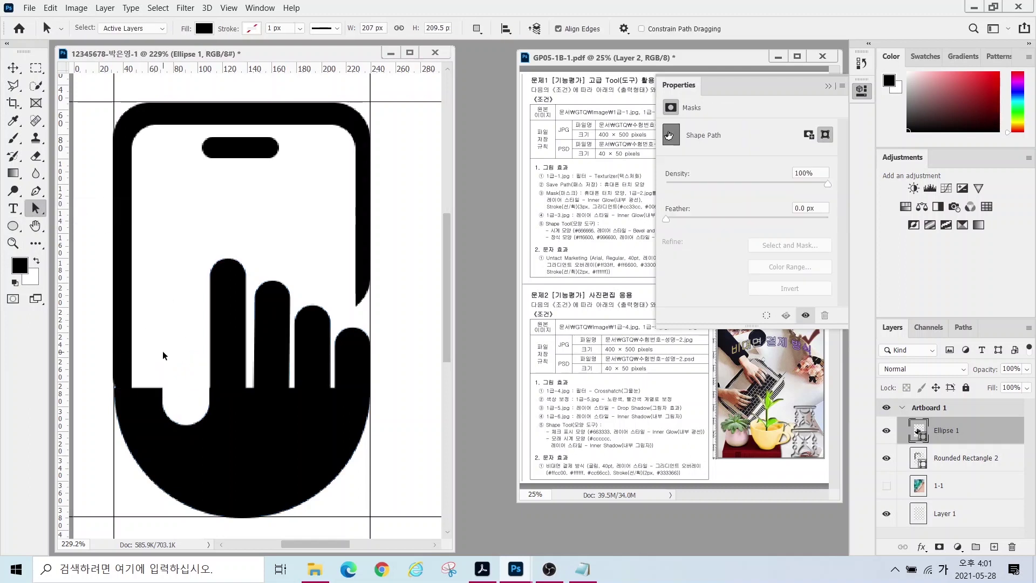
{"action": "left_click", "coordinate": [13, 227]}
{"action": "left_click", "coordinate": [417, 28]}
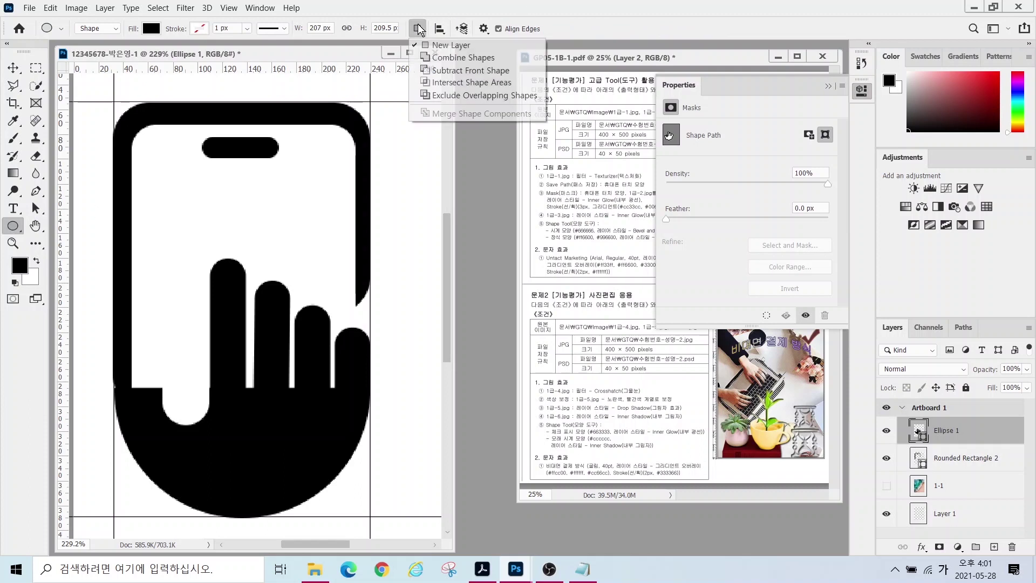
{"action": "left_click", "coordinate": [444, 58]}
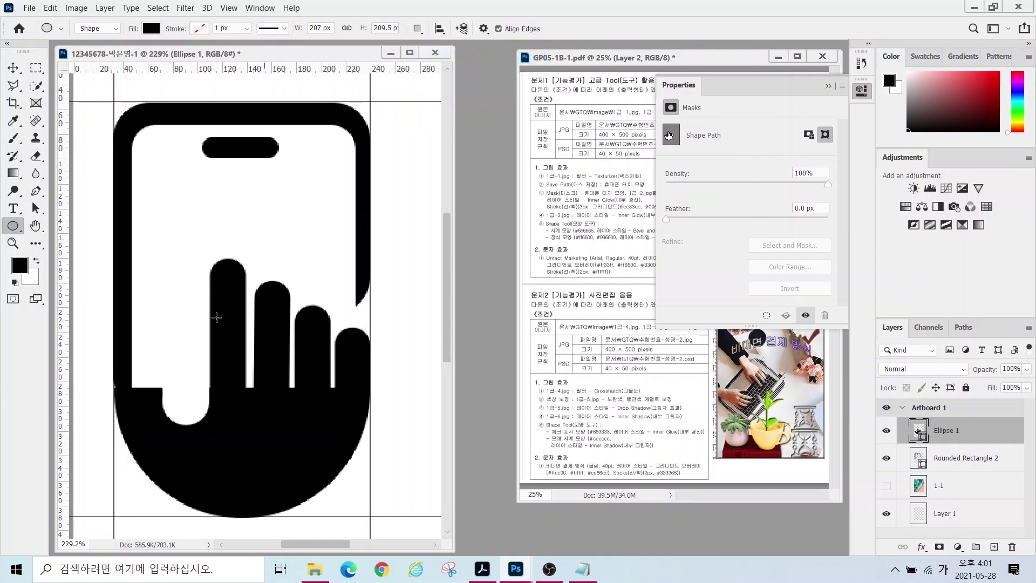
{"action": "left_click_drag", "start_coordinate": [114, 347], "coordinate": [162, 416]}
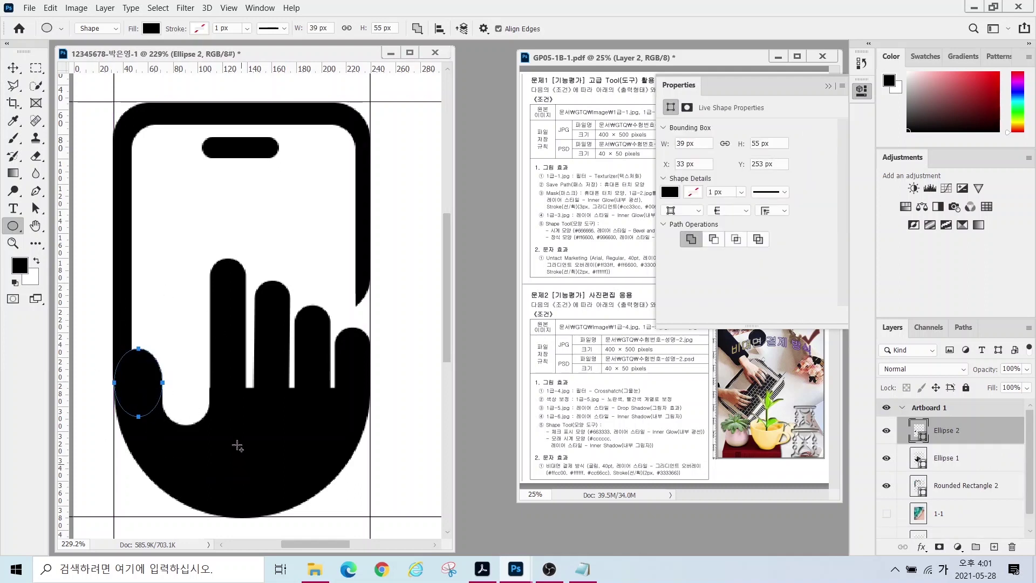
{"action": "left_click", "coordinate": [827, 87]}
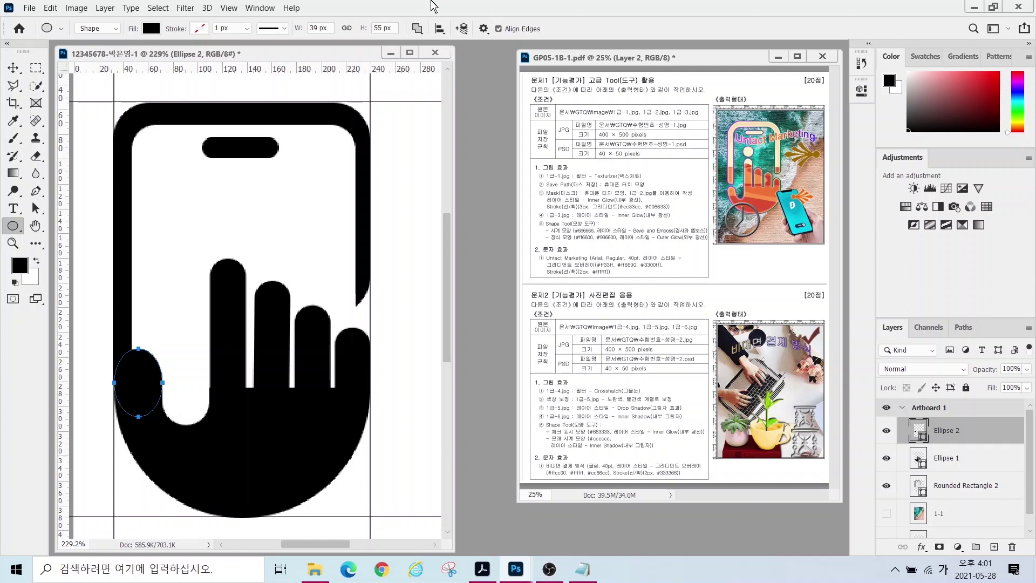
- Merge the two ellipse layers, then merge the oval into the hand as one shape component
{"action": "left_click", "coordinate": [417, 28]}
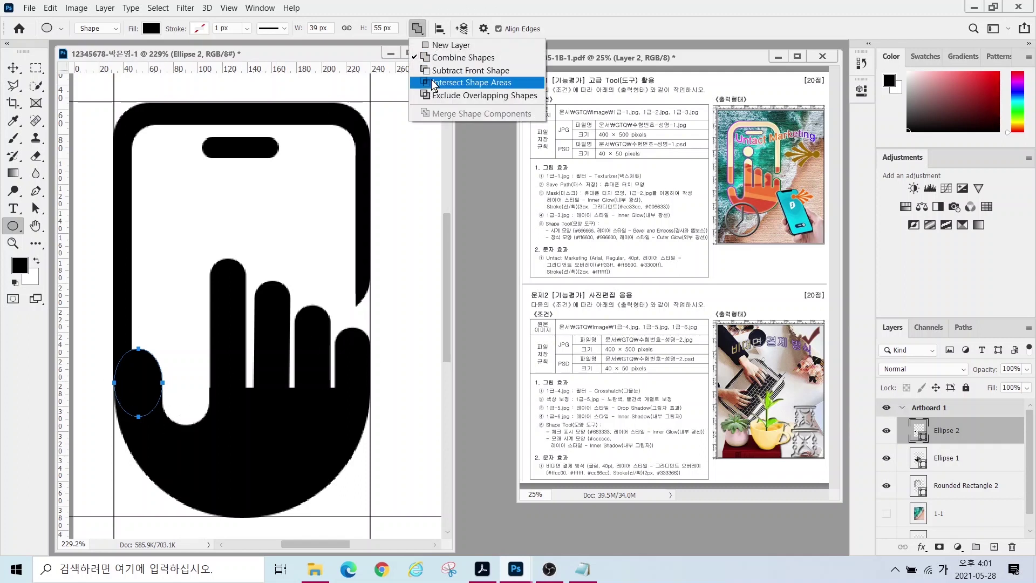
{"action": "left_click", "coordinate": [945, 457]}
{"action": "left_click", "coordinate": [945, 457], "text": "shift"}
{"action": "right_click", "coordinate": [945, 458]}
{"action": "left_click", "coordinate": [771, 386]}
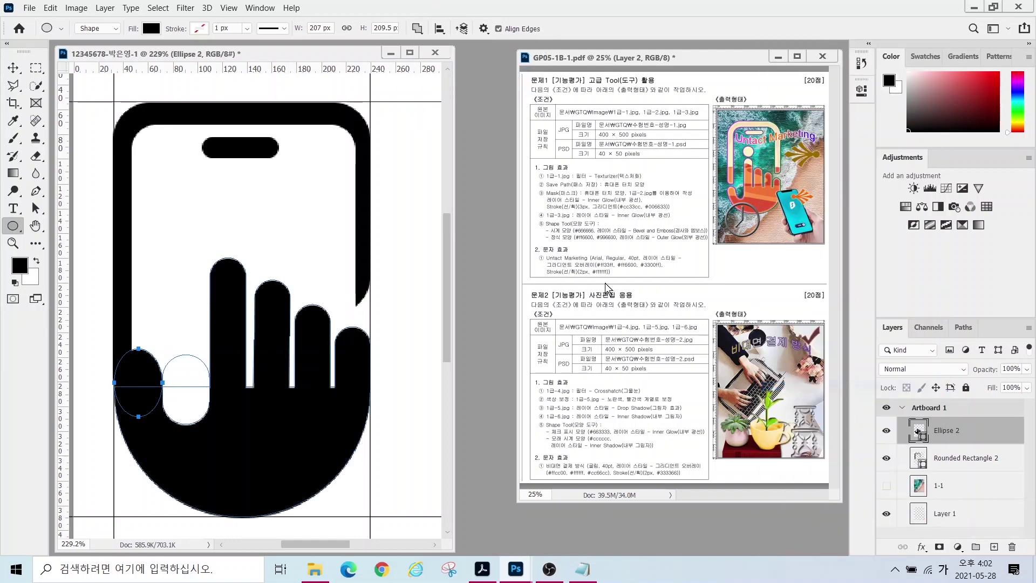
{"action": "left_click", "coordinate": [417, 29]}
{"action": "left_click", "coordinate": [469, 125]}
- Draw a circle above the pointing finger and nudge it slightly down and left
{"action": "left_click_drag", "start_coordinate": [208, 200], "coordinate": [256, 259]}
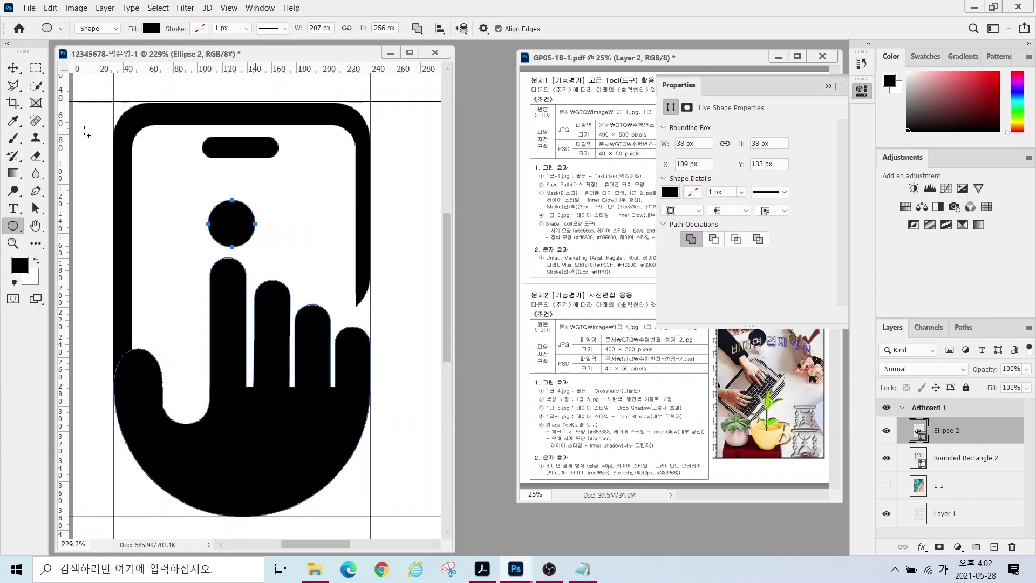
{"action": "left_click", "coordinate": [41, 210]}
{"action": "left_click_drag", "start_coordinate": [231, 223], "coordinate": [229, 226]}
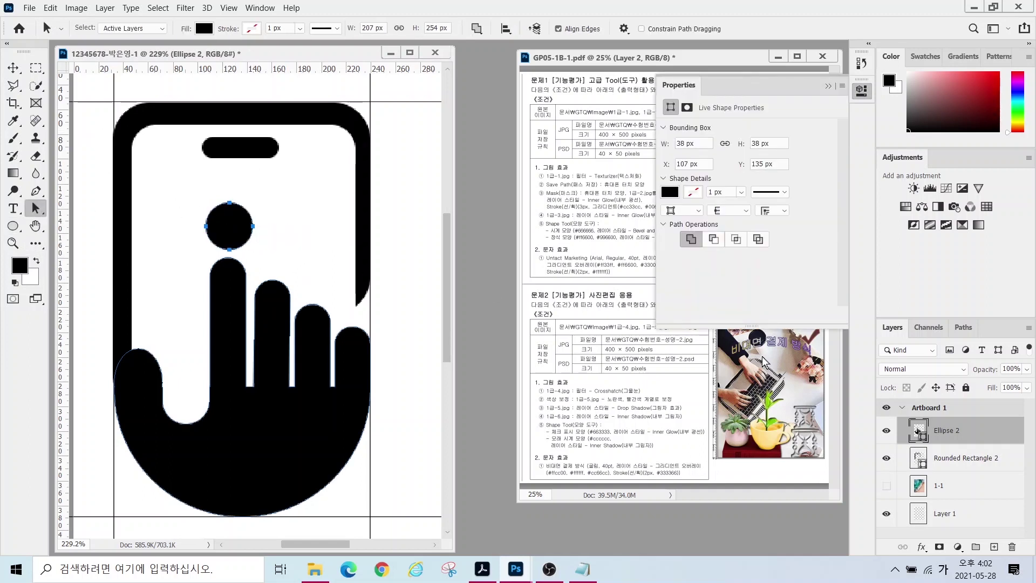
{"action": "left_click", "coordinate": [917, 430]}
- Raise the bottom-left and bottom-right anchors of the Rounded Rectangle 2 phone frame
{"action": "left_click", "coordinate": [962, 458]}
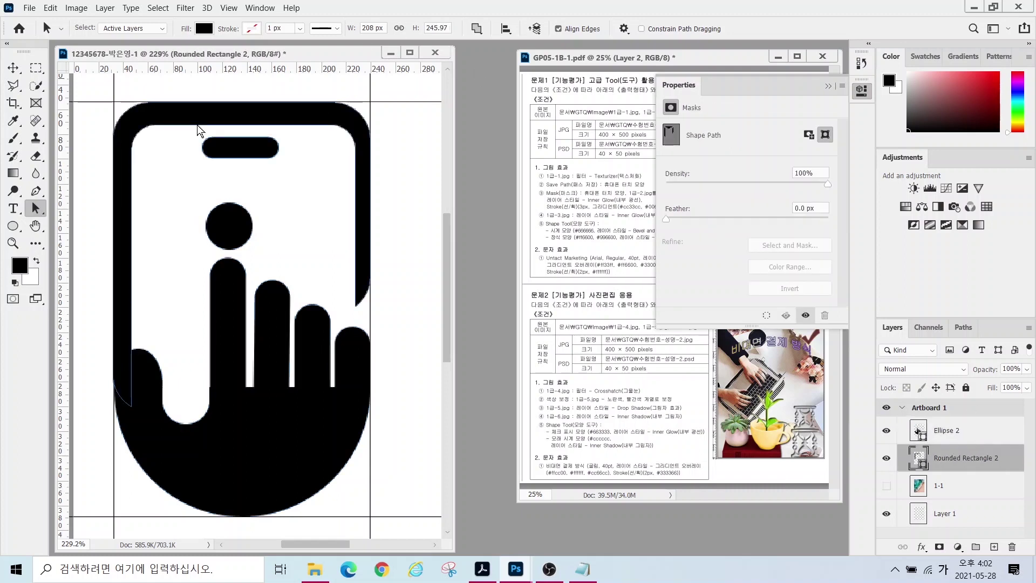
{"action": "right_click", "coordinate": [36, 208]}
{"action": "left_click", "coordinate": [93, 215]}
{"action": "left_click_drag", "start_coordinate": [100, 353], "coordinate": [132, 331]}
{"action": "left_click_drag", "start_coordinate": [380, 255], "coordinate": [346, 320]}
{"action": "left_click_drag", "start_coordinate": [370, 277], "coordinate": [370, 267]}
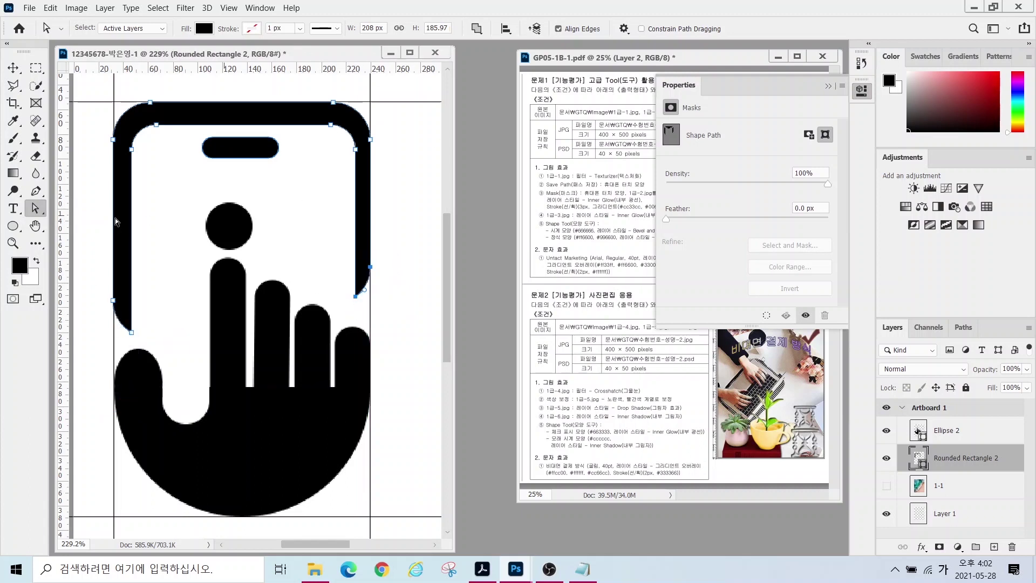
{"action": "left_click", "coordinate": [828, 86]}
{"action": "left_click", "coordinate": [949, 431]}
{"action": "left_click", "coordinate": [954, 456]}
{"action": "left_click", "coordinate": [957, 441]}
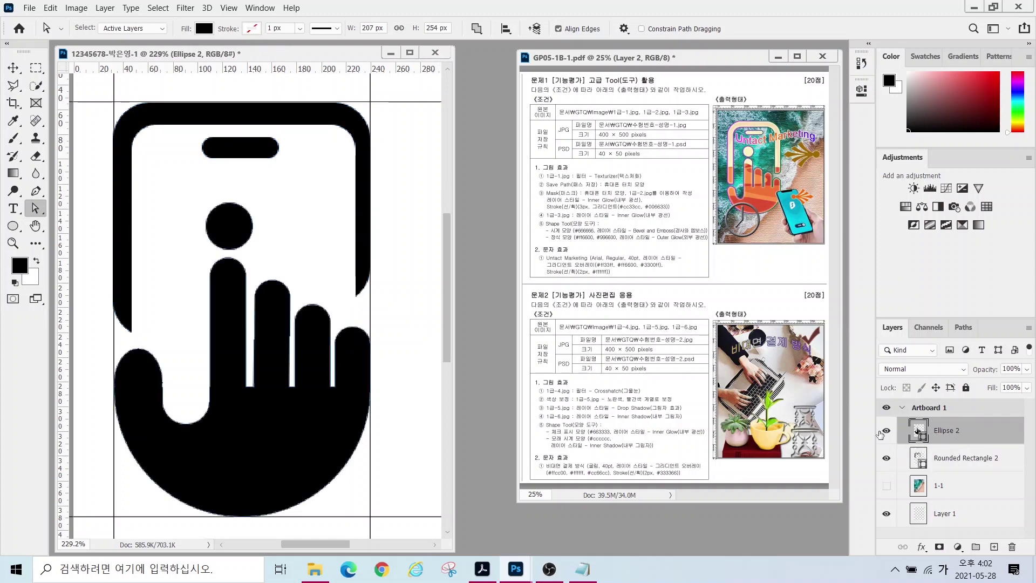
- Toggle the hand and phone frame visibility to inspect each shape
{"action": "left_click", "coordinate": [886, 430]}
{"action": "left_click", "coordinate": [886, 431]}
{"action": "left_click", "coordinate": [886, 431]}
{"action": "left_click", "coordinate": [886, 430]}
{"action": "left_click", "coordinate": [886, 458]}
{"action": "left_click", "coordinate": [886, 460]}
{"action": "left_click", "coordinate": [886, 460]}
{"action": "left_click", "coordinate": [886, 460]}
- Select Ellipse 2 and Rounded Rectangle 2 together and merge them into one shape
{"action": "left_click", "coordinate": [959, 464]}
{"action": "left_click", "coordinate": [960, 438]}
{"action": "left_click", "coordinate": [961, 458]}
{"action": "left_click", "coordinate": [963, 439]}
{"action": "left_click", "coordinate": [950, 458], "text": "shift"}
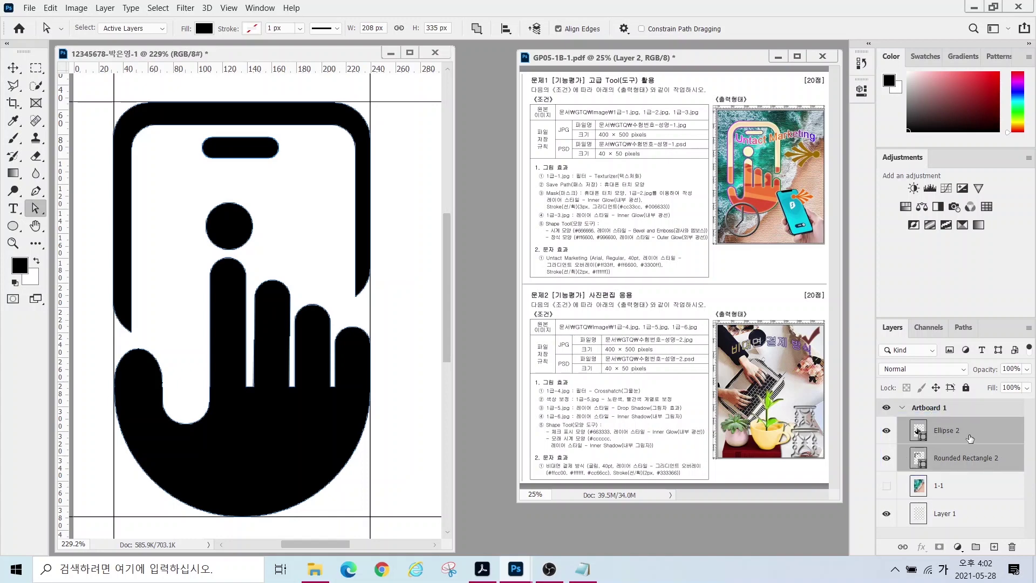
{"action": "right_click", "coordinate": [970, 438]}
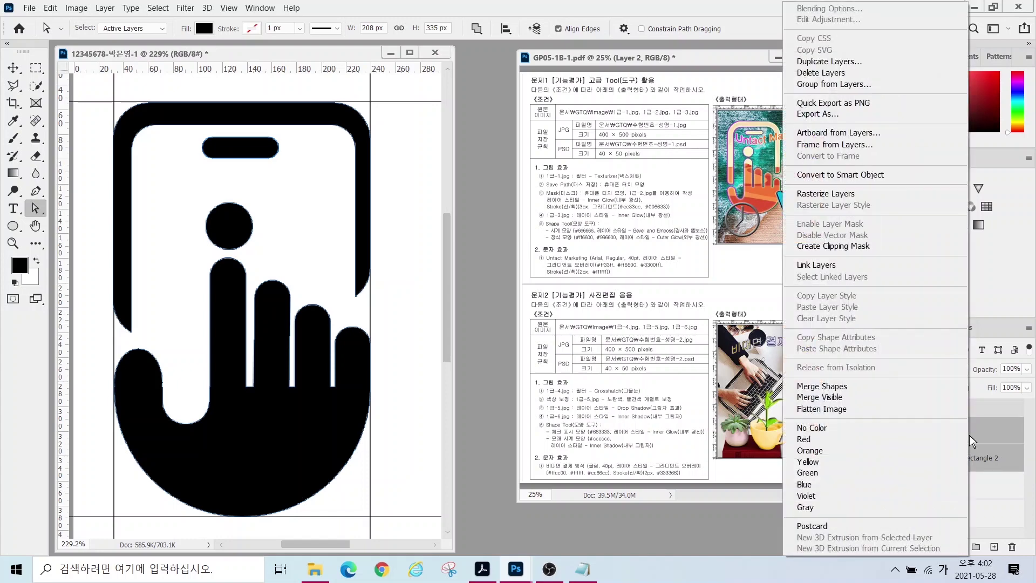
{"action": "left_click", "coordinate": [837, 387]}
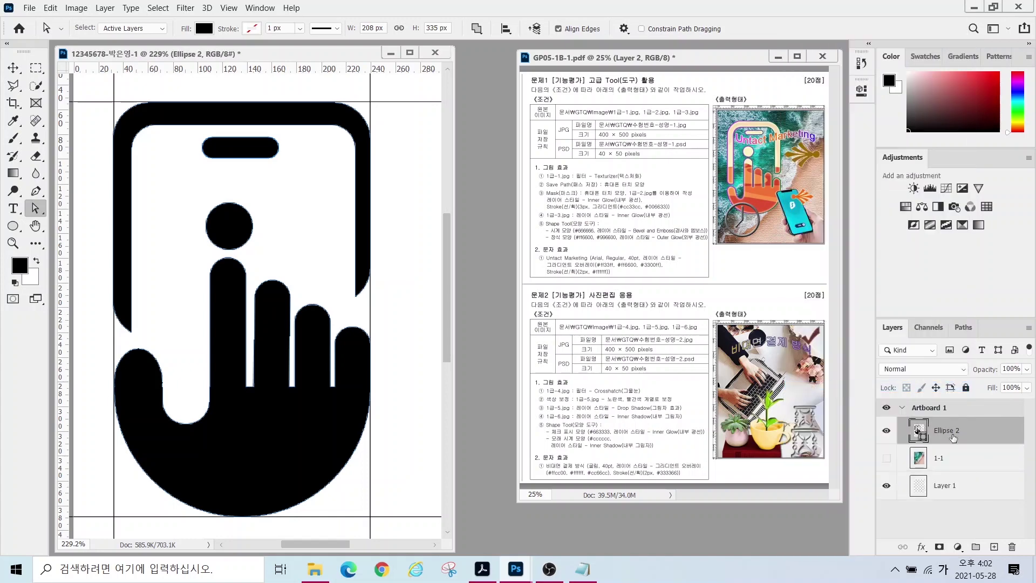
{"action": "left_click", "coordinate": [886, 431]}
{"action": "left_click", "coordinate": [887, 431]}
- Save the Ellipse 2 Shape Path as a permanent path named '휴대폰 터치 모양'
{"action": "left_click", "coordinate": [886, 431]}
{"action": "left_click", "coordinate": [886, 431]}
{"action": "left_click", "coordinate": [886, 432]}
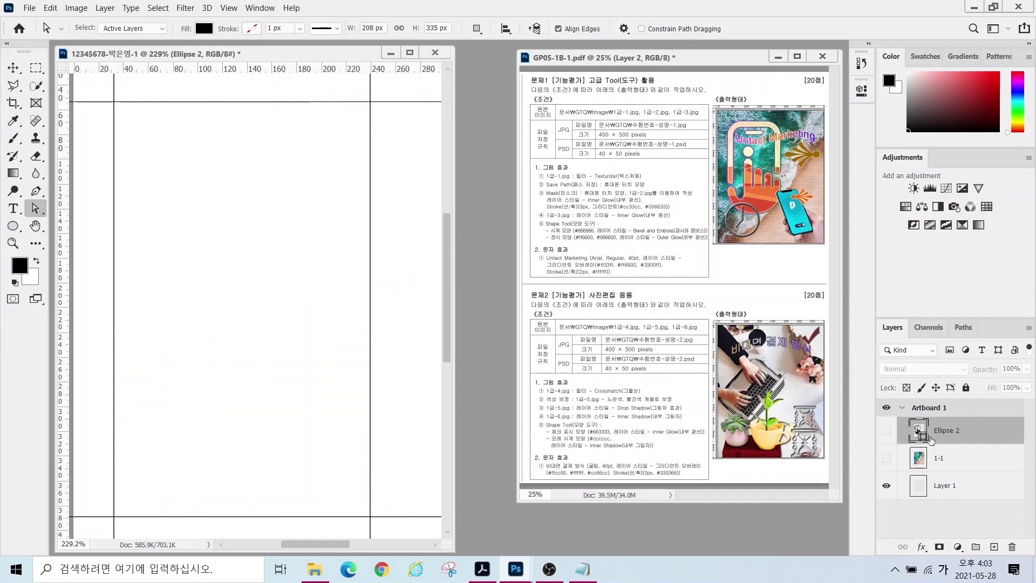
{"action": "left_click", "coordinate": [886, 431]}
{"action": "left_click", "coordinate": [962, 329]}
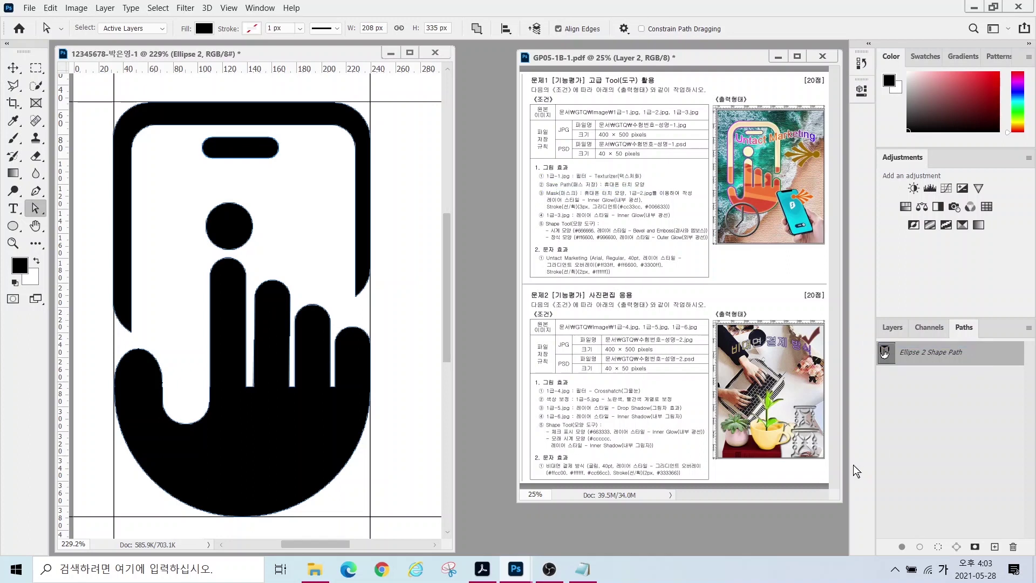
{"action": "double_click", "coordinate": [992, 360]}
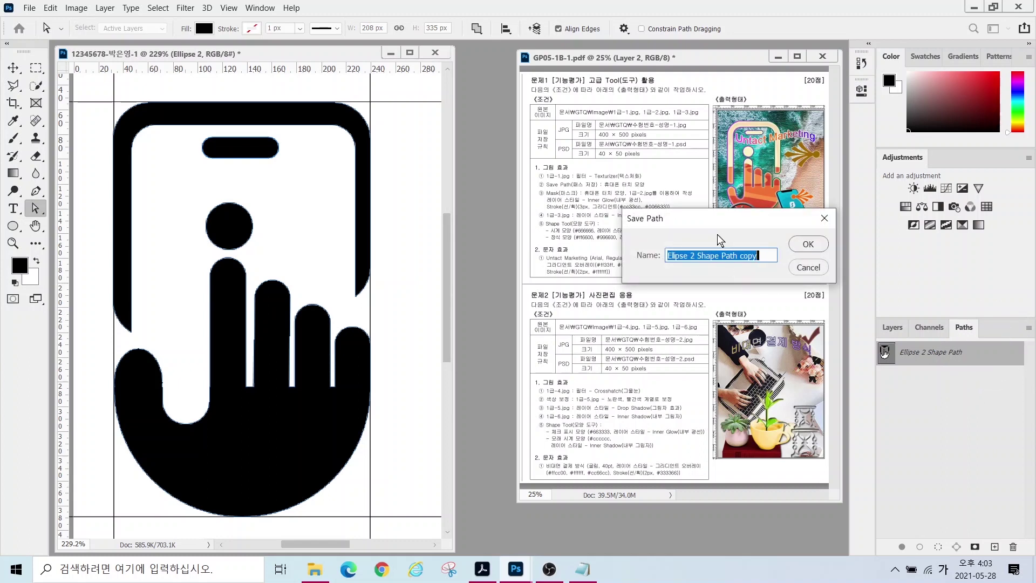
{"action": "type", "text": "휴대"}
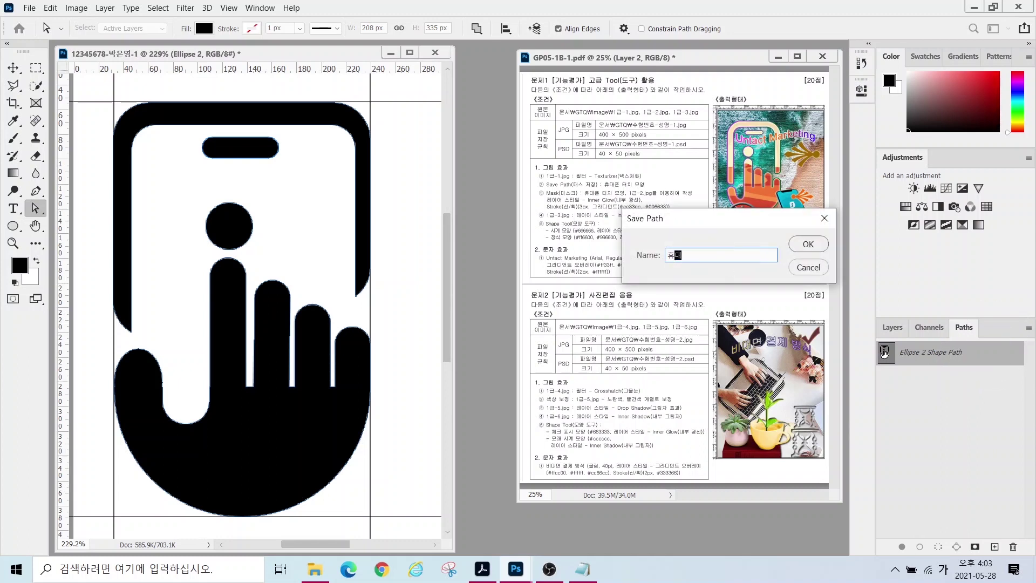
{"action": "type", "text": "폰 터치 모양"}
{"action": "key", "text": "Return"}
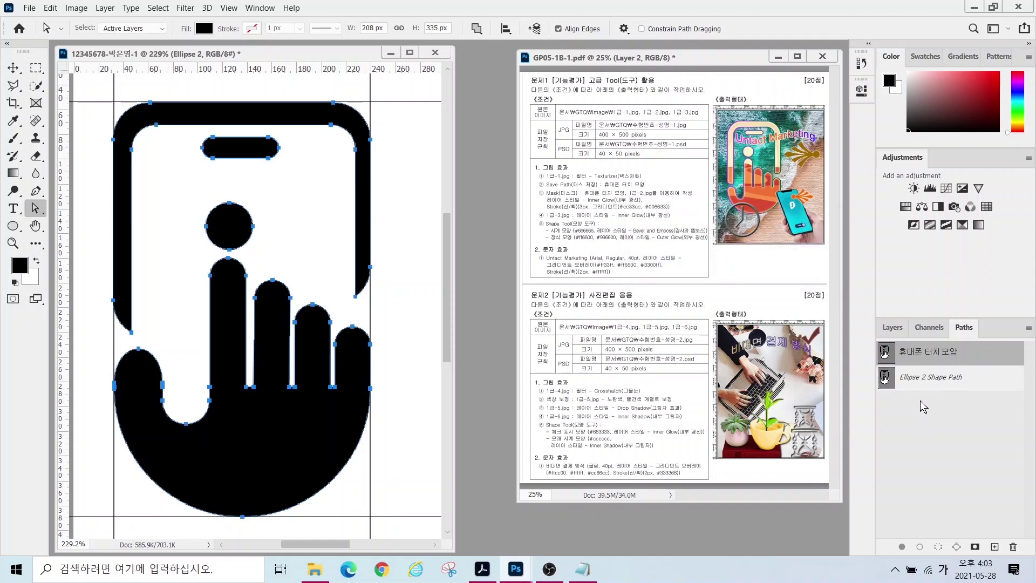
- Compare the saved path with the Ellipse 2 Shape Path, then go back to the layers
{"action": "left_click", "coordinate": [921, 400]}
{"action": "left_click", "coordinate": [938, 382]}
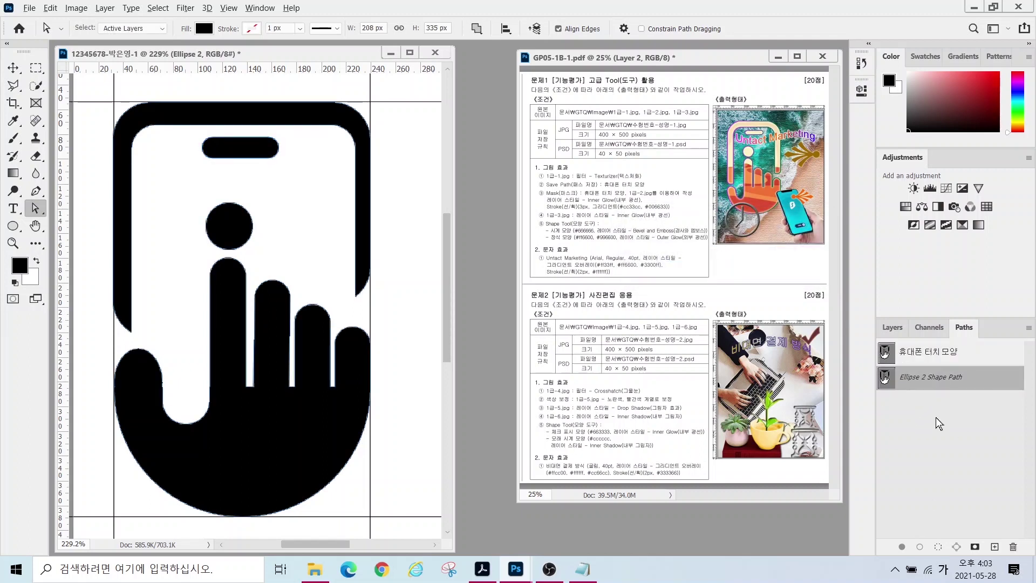
{"action": "left_click_drag", "start_coordinate": [931, 398], "coordinate": [849, 445]}
{"action": "left_click_drag", "start_coordinate": [930, 345], "coordinate": [892, 306]}
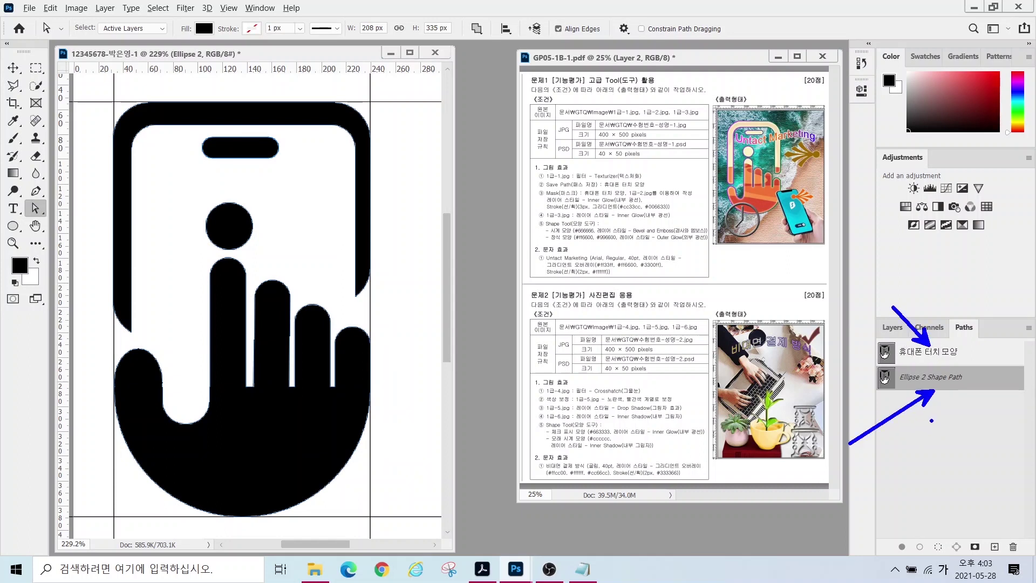
{"action": "key", "text": "Escape"}
{"action": "left_click", "coordinate": [928, 422]}
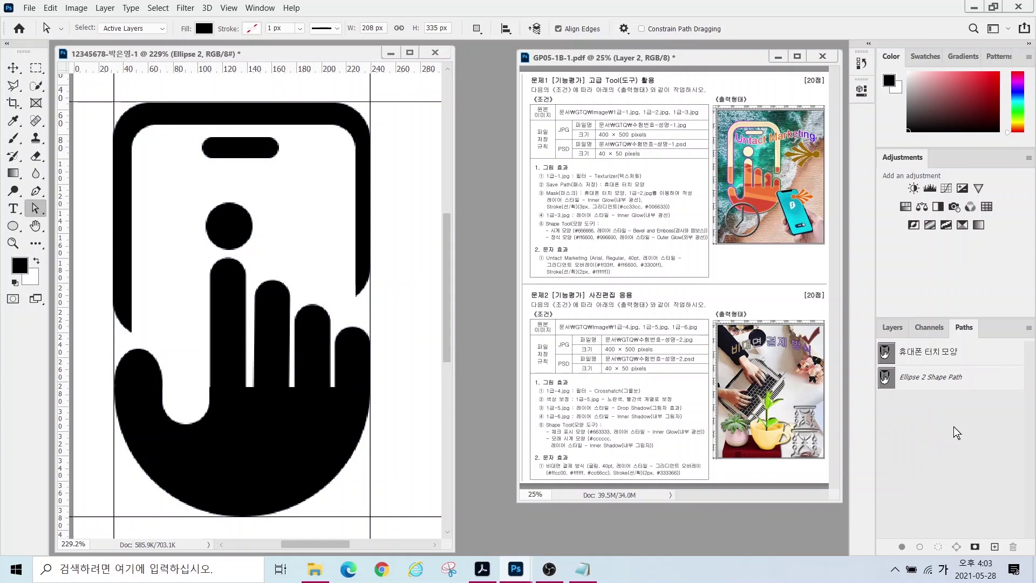
{"action": "left_click", "coordinate": [892, 327]}
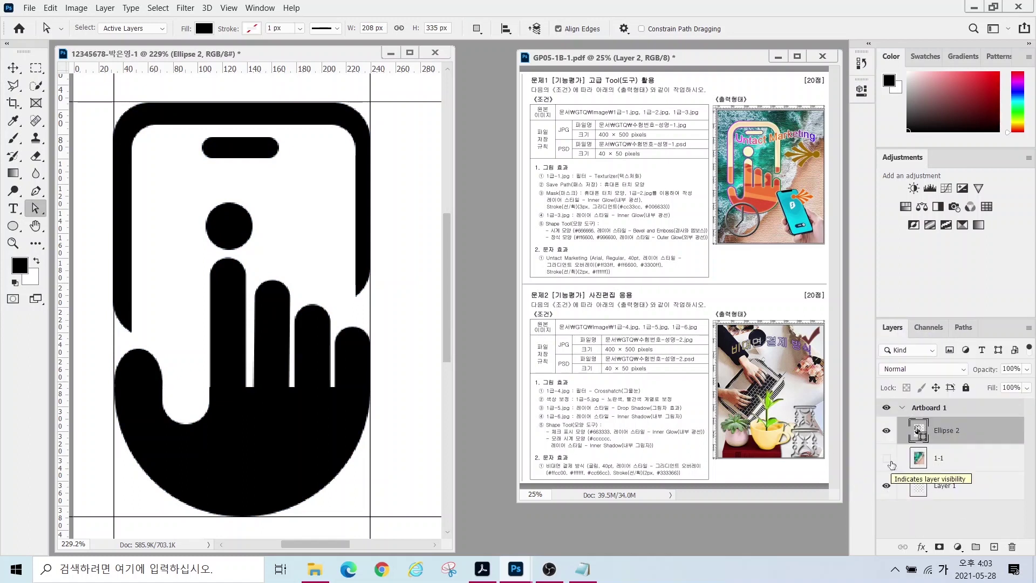
- Show sea layer 1-1, fit the document in view, and open 1급-2.jpg
{"action": "left_click", "coordinate": [886, 457]}
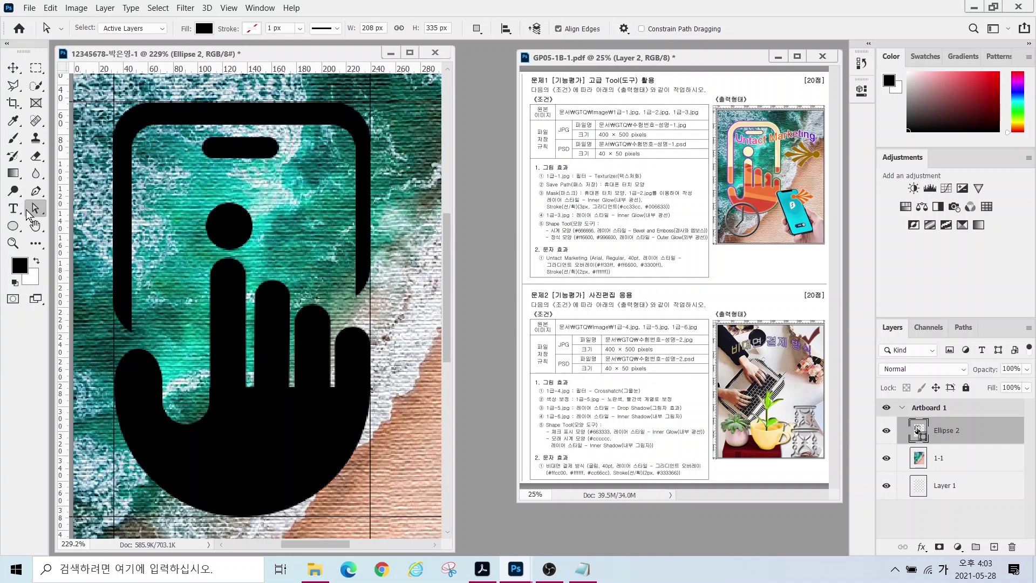
{"action": "double_click", "coordinate": [36, 225]}
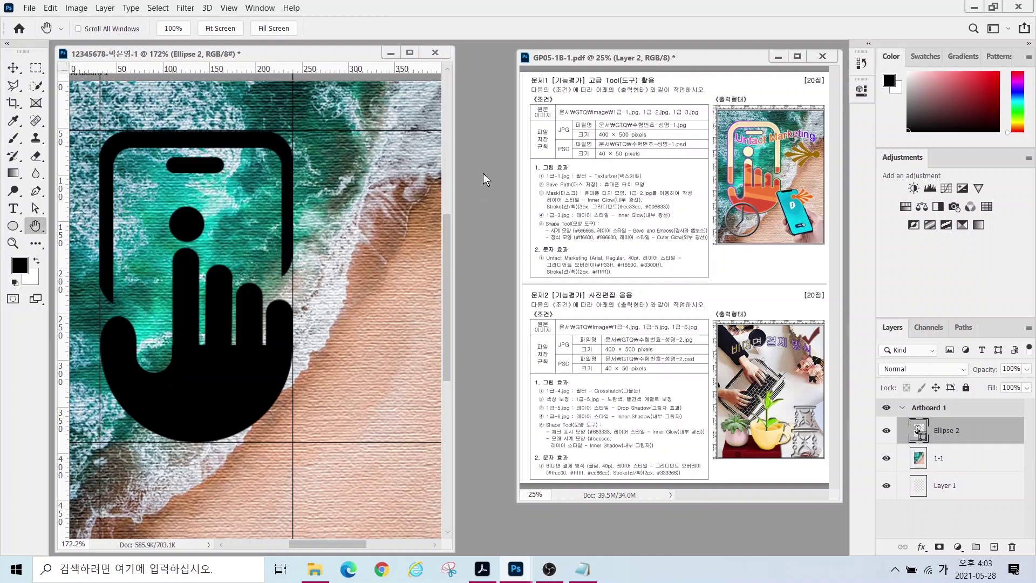
{"action": "key", "text": "ctrl+o"}
{"action": "left_click", "coordinate": [287, 119]}
{"action": "left_click", "coordinate": [399, 325]}
{"action": "left_click_drag", "start_coordinate": [216, 78], "coordinate": [602, 142]}
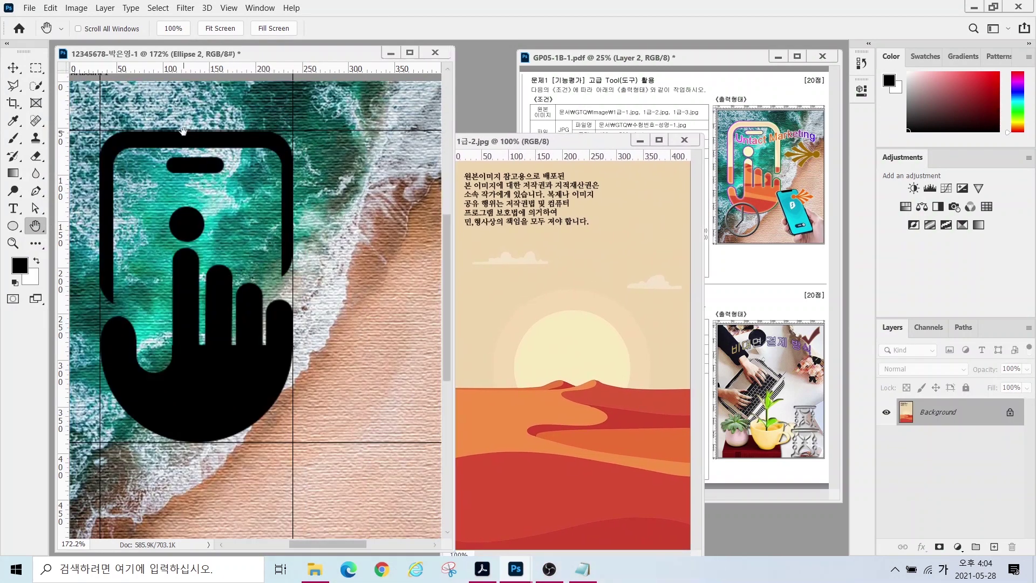
- Copy the desert image into the exam document and name its layer 1-2
{"action": "left_click", "coordinate": [184, 130]}
{"action": "key", "text": "v"}
{"action": "left_click", "coordinate": [468, 321]}
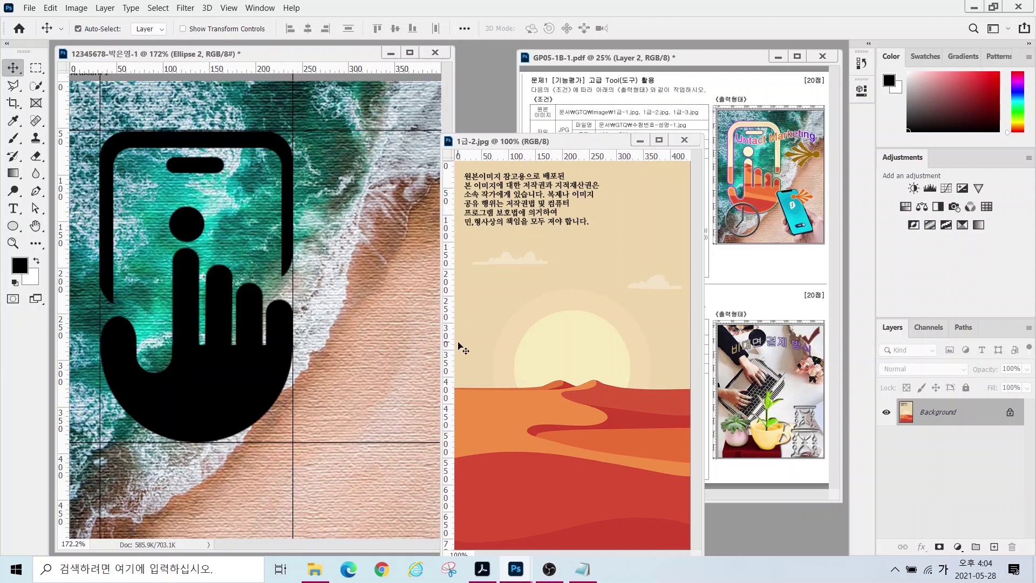
{"action": "left_click_drag", "start_coordinate": [530, 358], "coordinate": [392, 315]}
{"action": "left_click", "coordinate": [684, 140]}
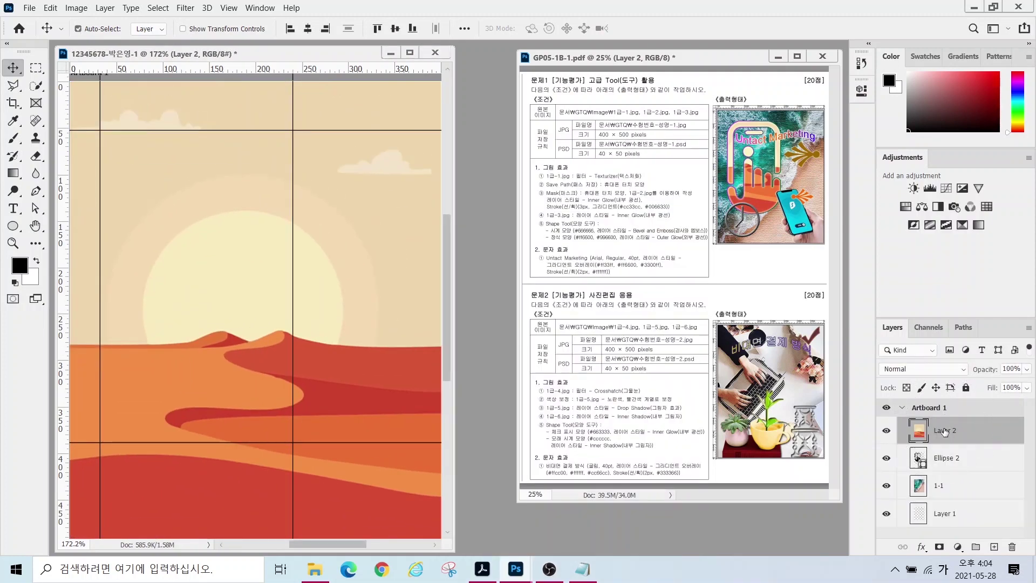
{"action": "double_click", "coordinate": [944, 430]}
{"action": "type", "text": "1-2"}
{"action": "key", "text": "Return"}
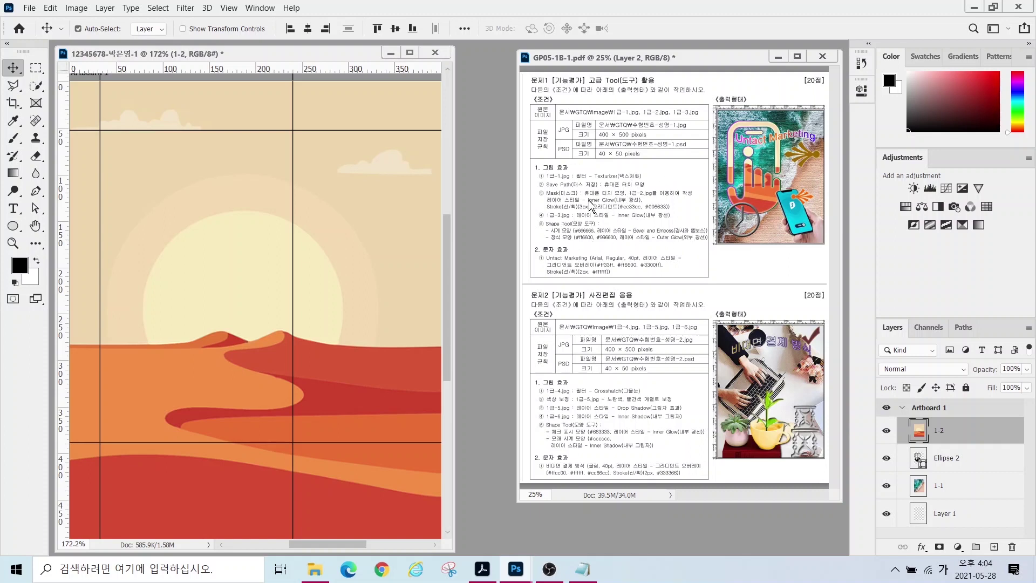
{"action": "left_click_drag", "start_coordinate": [532, 184], "coordinate": [584, 200]}
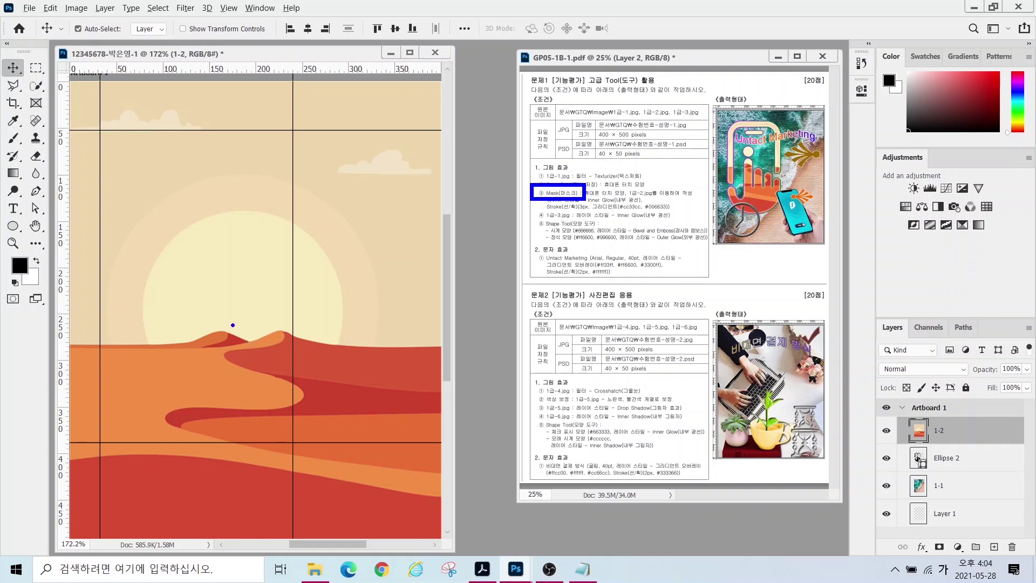
{"action": "key", "text": "Escape"}
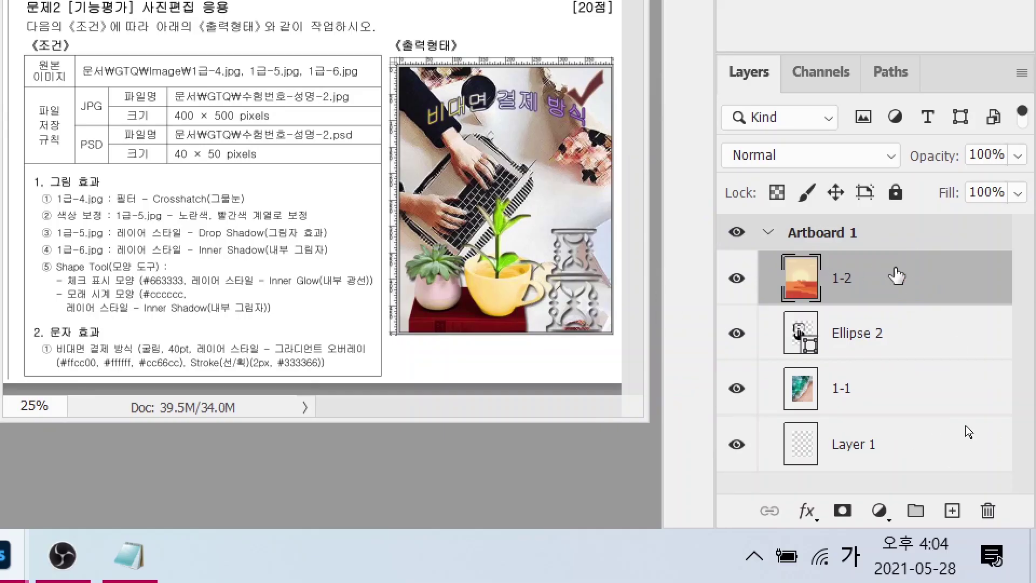
- Clip the desert layer into the hand shape and shift it up and left
{"action": "right_click", "coordinate": [896, 276]}
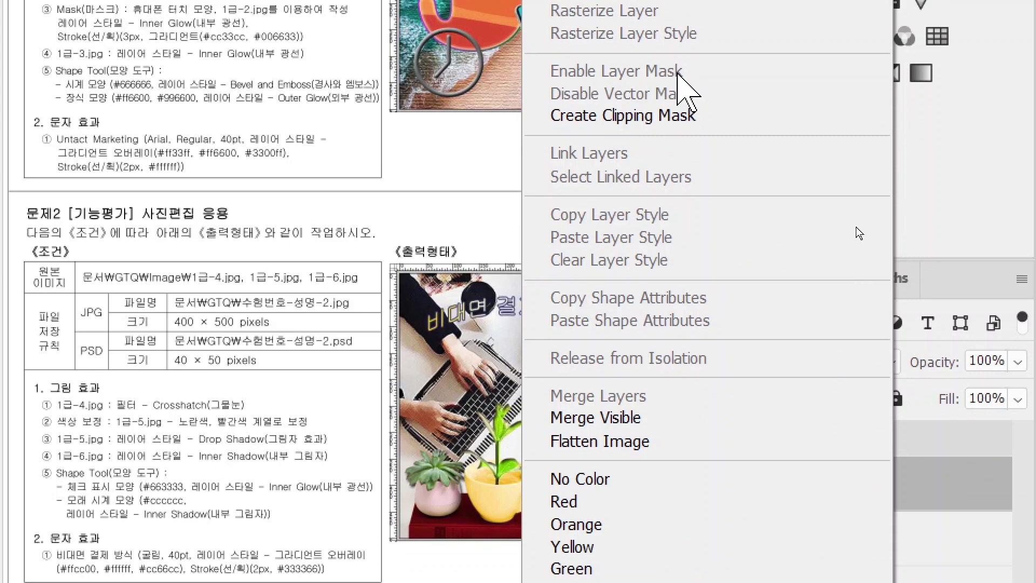
{"action": "left_click", "coordinate": [667, 115]}
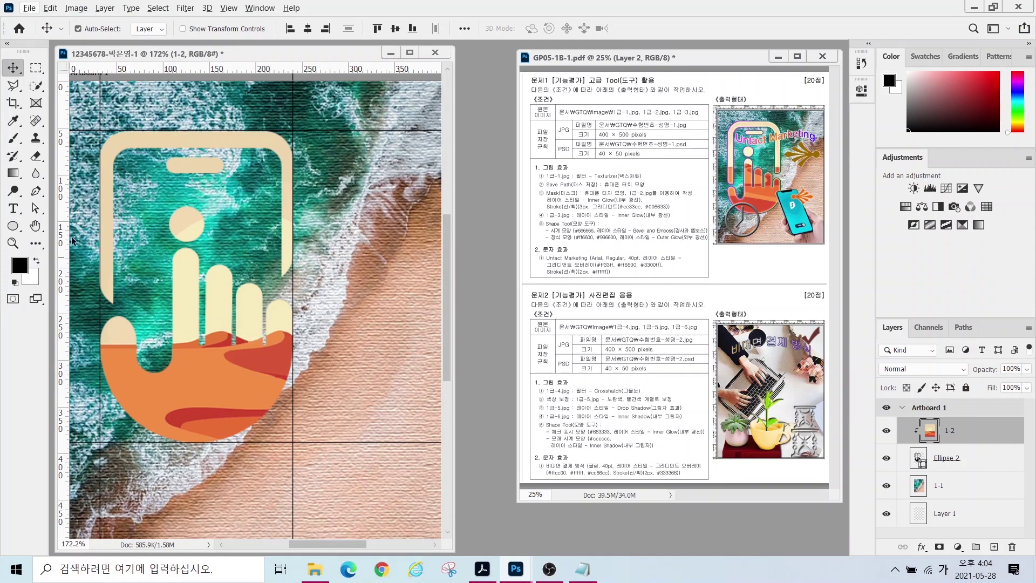
{"action": "left_click_drag", "start_coordinate": [209, 373], "coordinate": [163, 299]}
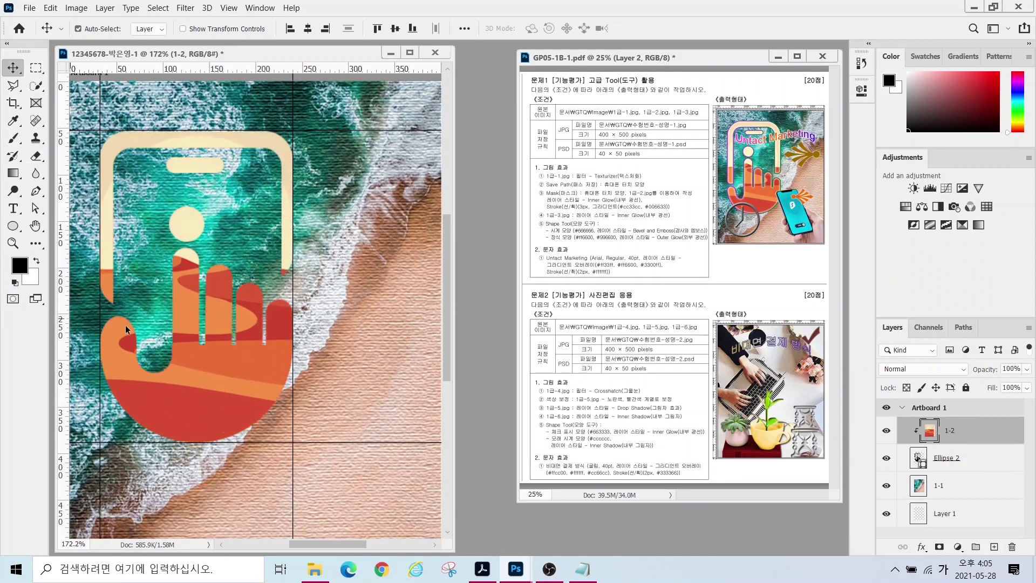
{"action": "left_click_drag", "start_coordinate": [245, 374], "coordinate": [205, 382]}
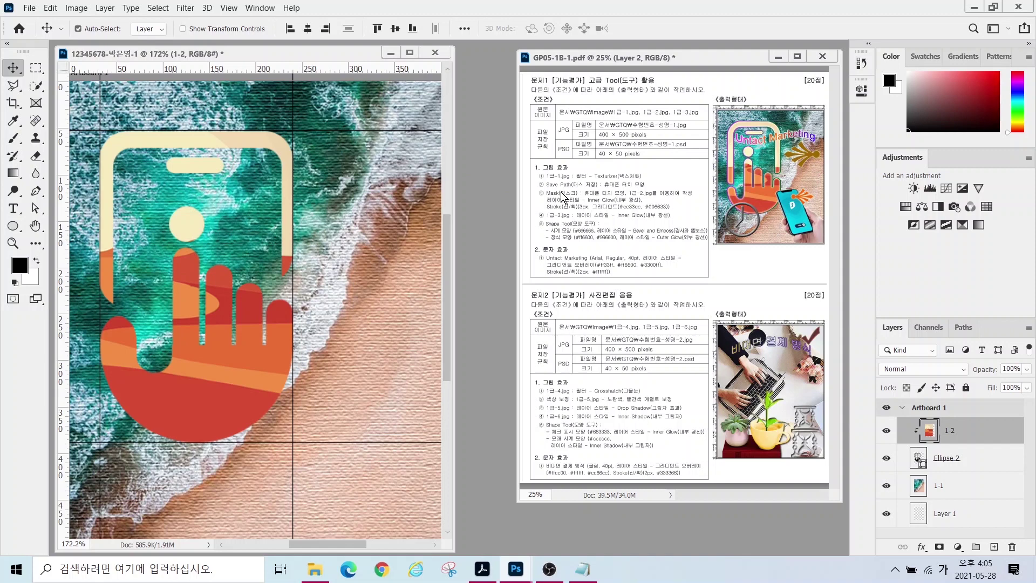
- Make sure layer 1-2 is clipped to Ellipse 2, then bring up Ellipse 2's layer effects
{"action": "left_click", "coordinate": [957, 434]}
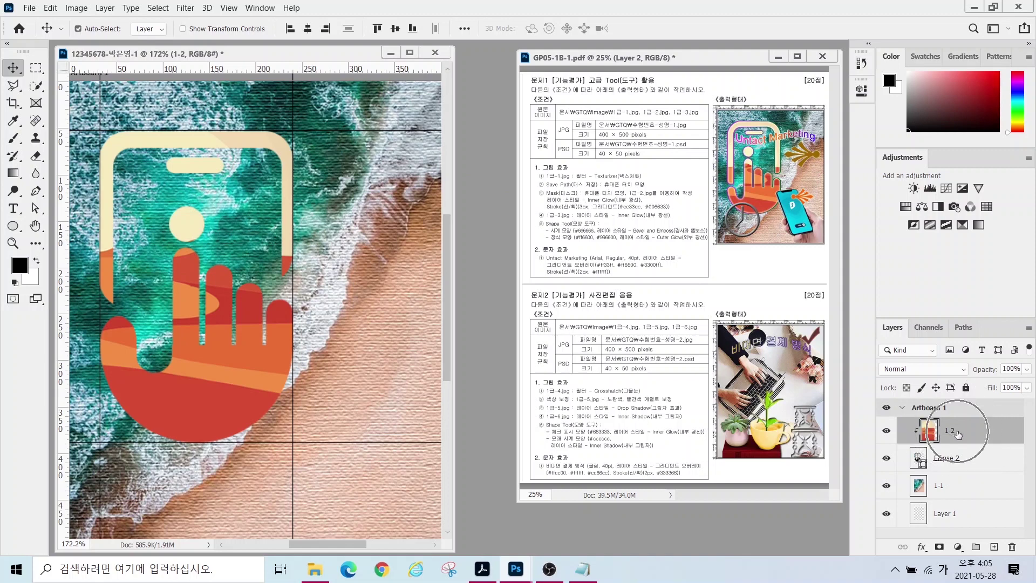
{"action": "key", "text": "ctrl+alt+g"}
{"action": "left_click", "coordinate": [968, 466]}
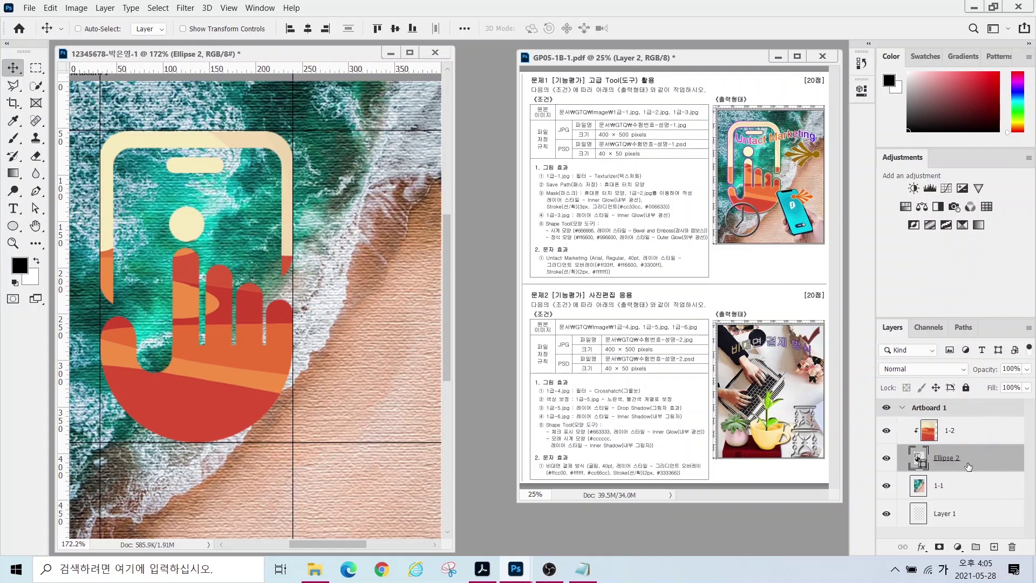
{"action": "key", "text": "ctrl"}
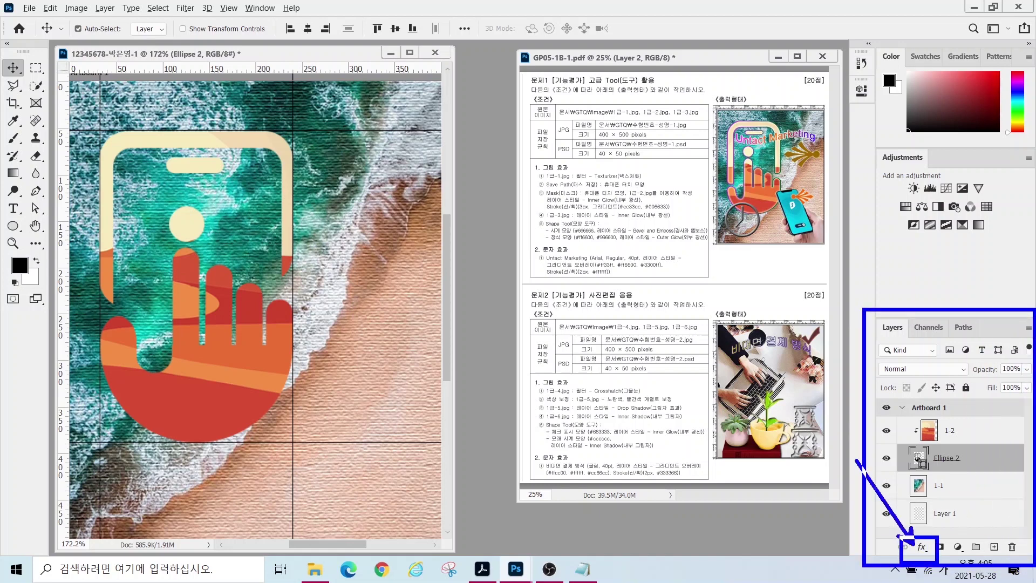
{"action": "left_click", "coordinate": [921, 547]}
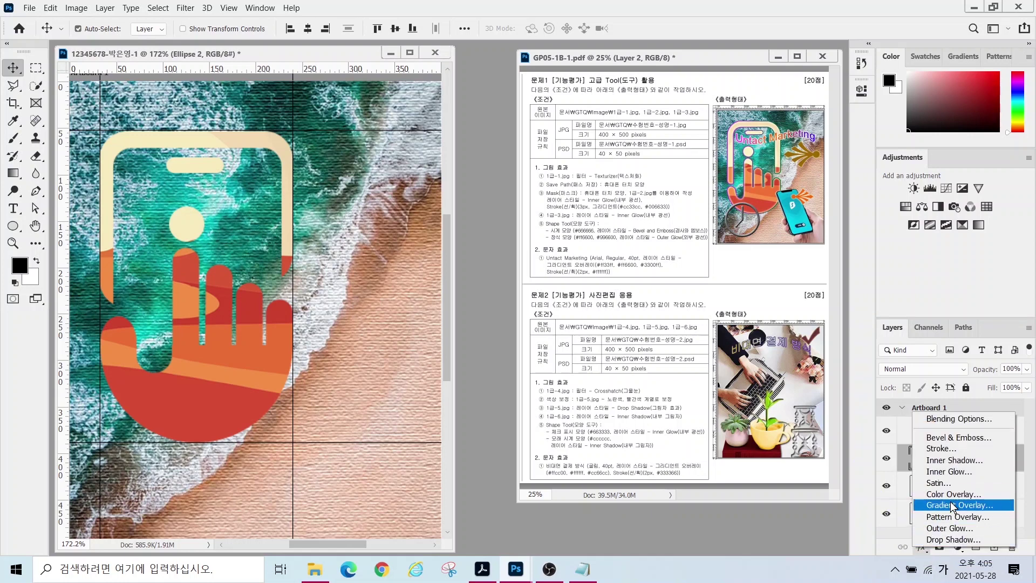
- Add Inner Glow and a 3 px Stroke with fill type Gradient to Ellipse 2
{"action": "left_click", "coordinate": [948, 472]}
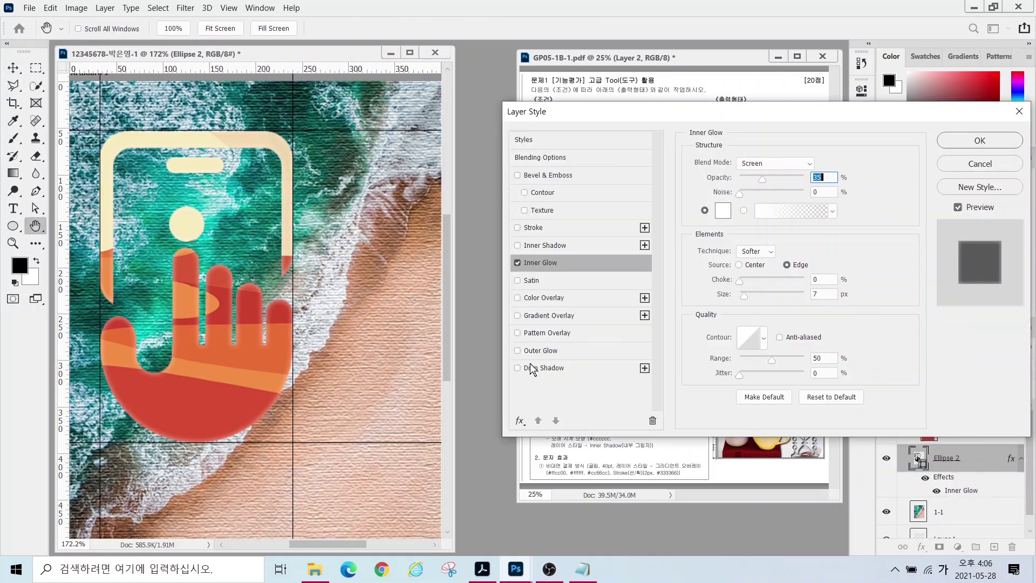
{"action": "left_click", "coordinate": [531, 227]}
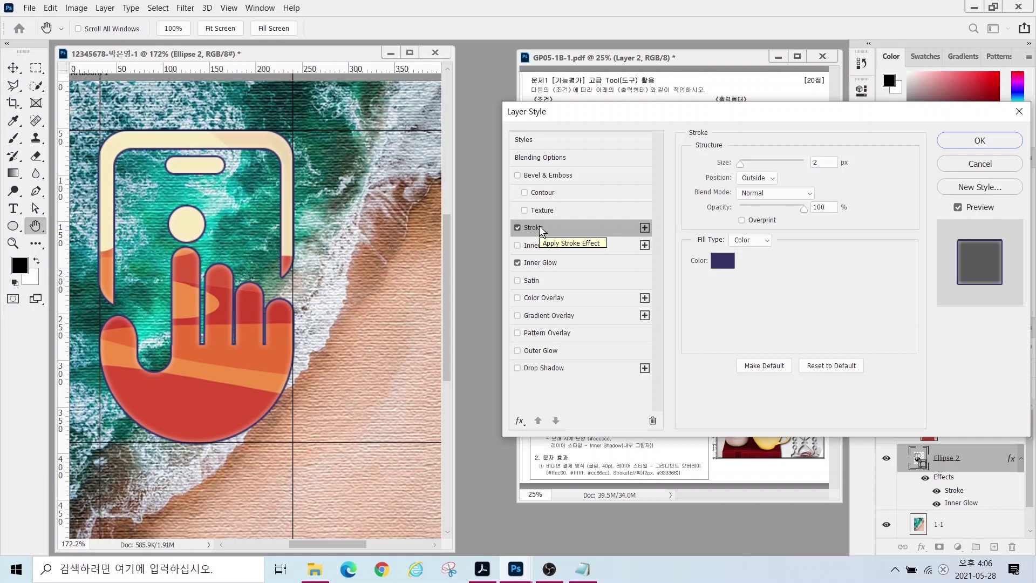
{"action": "double_click", "coordinate": [819, 162]}
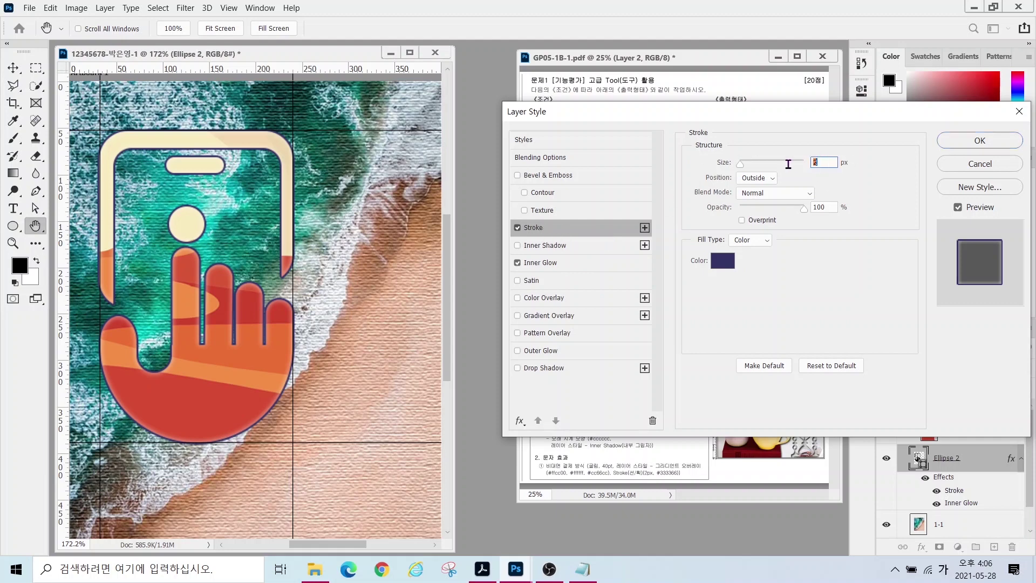
{"action": "type", "text": "3"}
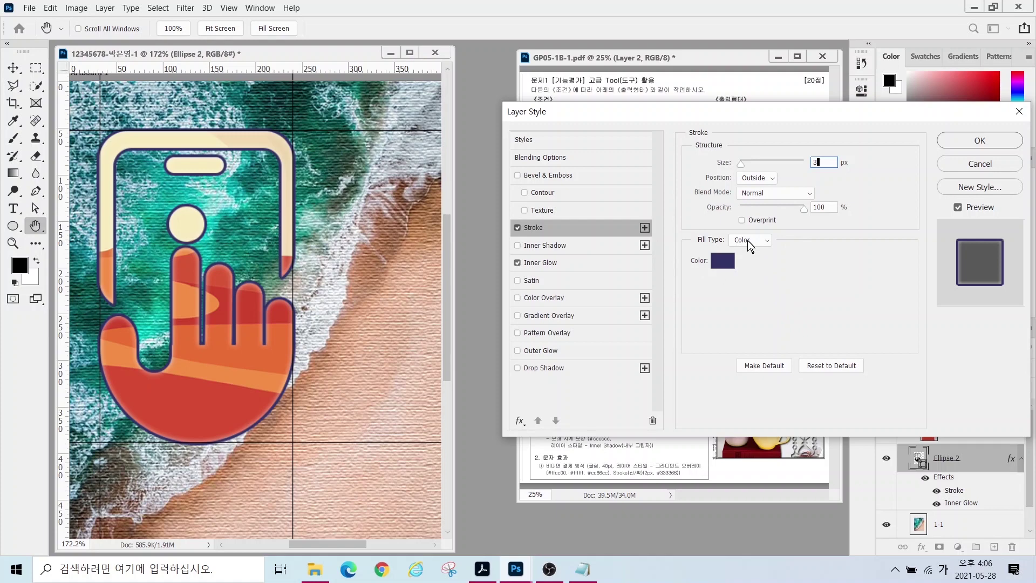
{"action": "left_click", "coordinate": [749, 244]}
{"action": "left_click", "coordinate": [741, 264]}
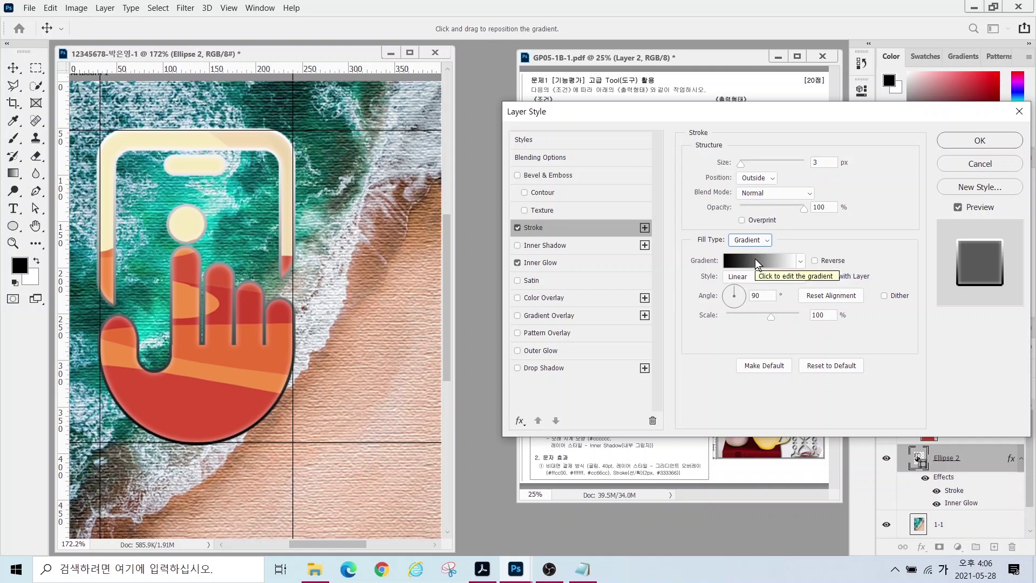
- Bring up the stroke's Gradient Editor and move it clear of the hand shape
{"action": "left_click", "coordinate": [755, 260]}
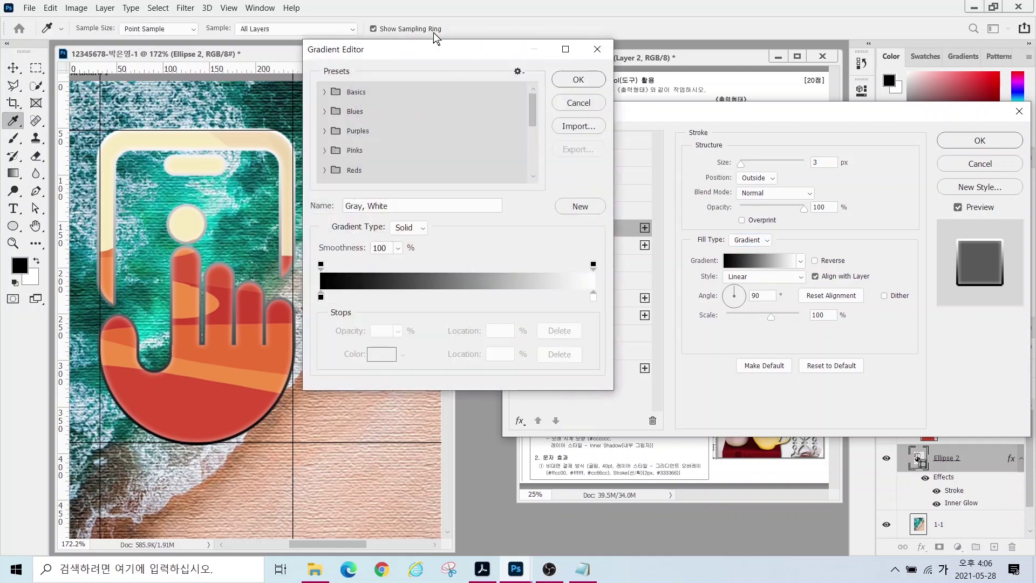
{"action": "left_click_drag", "start_coordinate": [423, 54], "coordinate": [511, 104]}
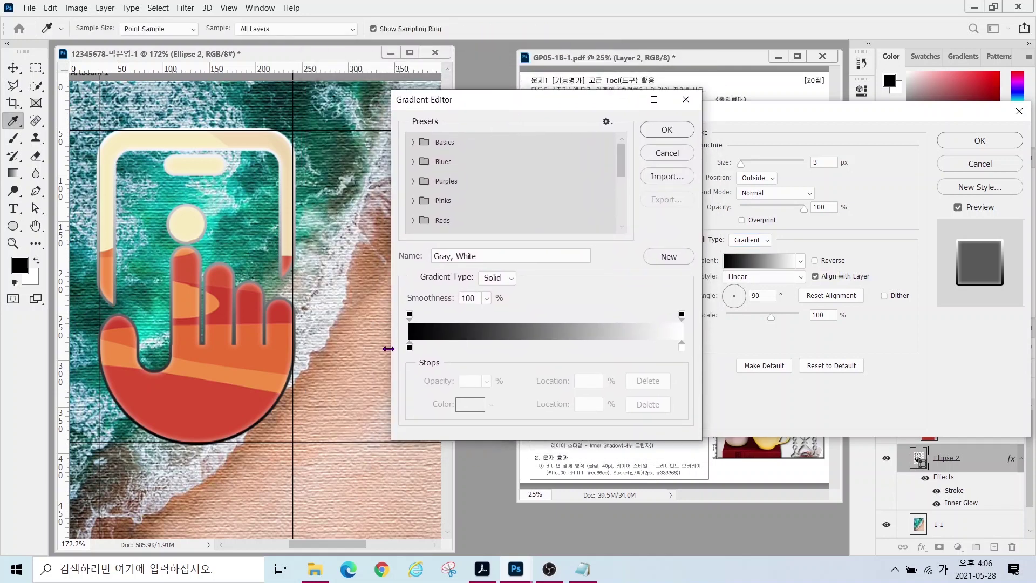
{"action": "key", "text": "alt"}
{"action": "mouse_move", "coordinate": [422, 362]}
{"action": "left_mouse_down"}
{"action": "mouse_move", "coordinate": [402, 336]}
{"action": "mouse_move", "coordinate": [421, 332]}
{"action": "mouse_move", "coordinate": [427, 361]}
{"action": "left_mouse_up"}
{"action": "mouse_move", "coordinate": [696, 358]}
{"action": "left_mouse_down"}
{"action": "mouse_move", "coordinate": [658, 340]}
{"action": "mouse_move", "coordinate": [677, 336]}
{"action": "mouse_move", "coordinate": [697, 372]}
{"action": "left_mouse_up"}
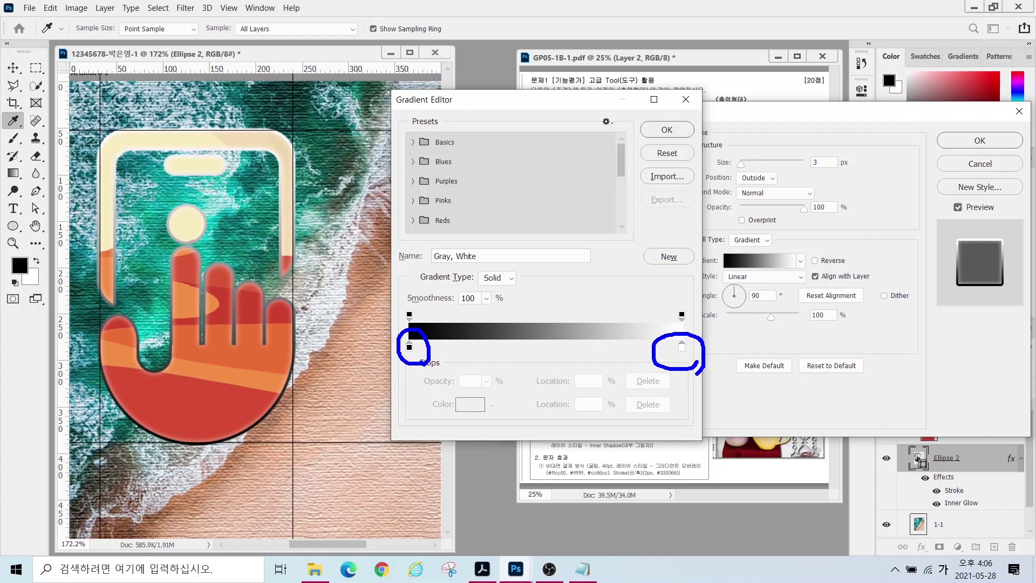
{"action": "mouse_move", "coordinate": [425, 318]}
{"action": "left_mouse_down"}
{"action": "mouse_move", "coordinate": [405, 324]}
{"action": "mouse_move", "coordinate": [395, 300]}
{"action": "mouse_move", "coordinate": [423, 318]}
{"action": "left_mouse_up"}
{"action": "mouse_move", "coordinate": [690, 321]}
{"action": "left_mouse_down"}
{"action": "mouse_move", "coordinate": [687, 294]}
{"action": "mouse_move", "coordinate": [696, 317]}
{"action": "left_mouse_up"}
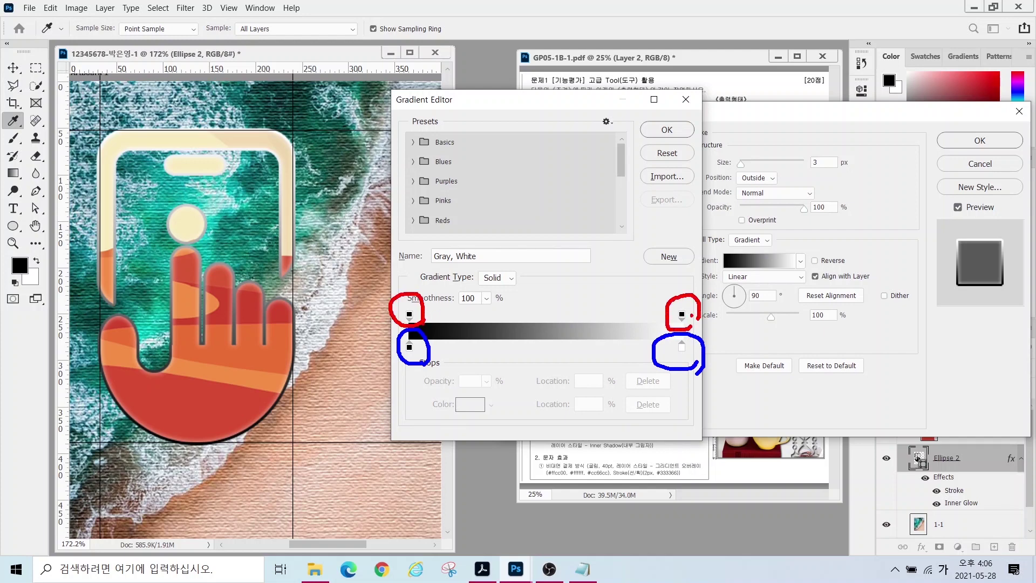
{"action": "key", "text": "Escape"}
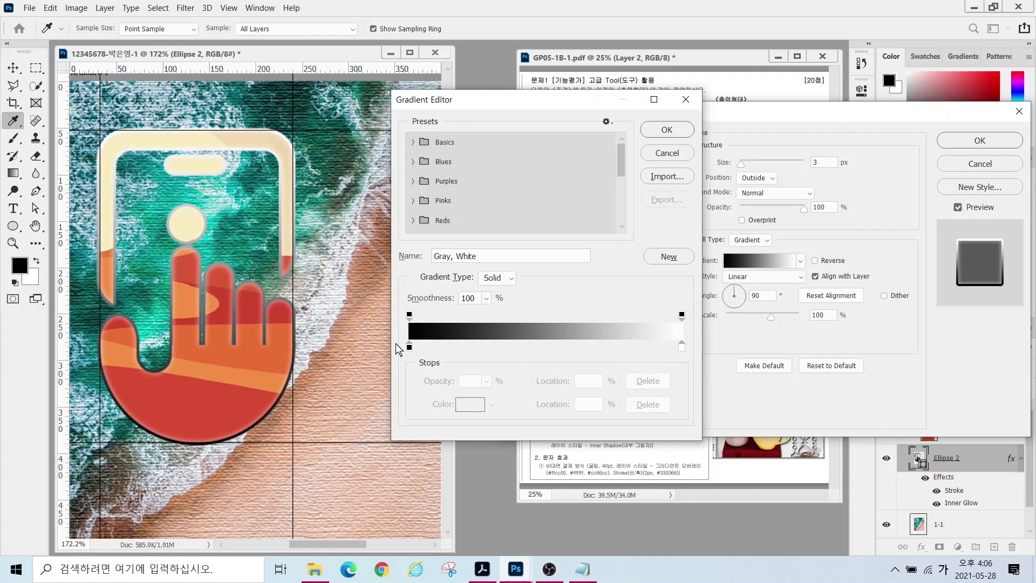
- Set the gradient stops to #cc00cc and #006633 and accept the gradient
{"action": "left_click", "coordinate": [410, 347]}
{"action": "double_click", "coordinate": [410, 346]}
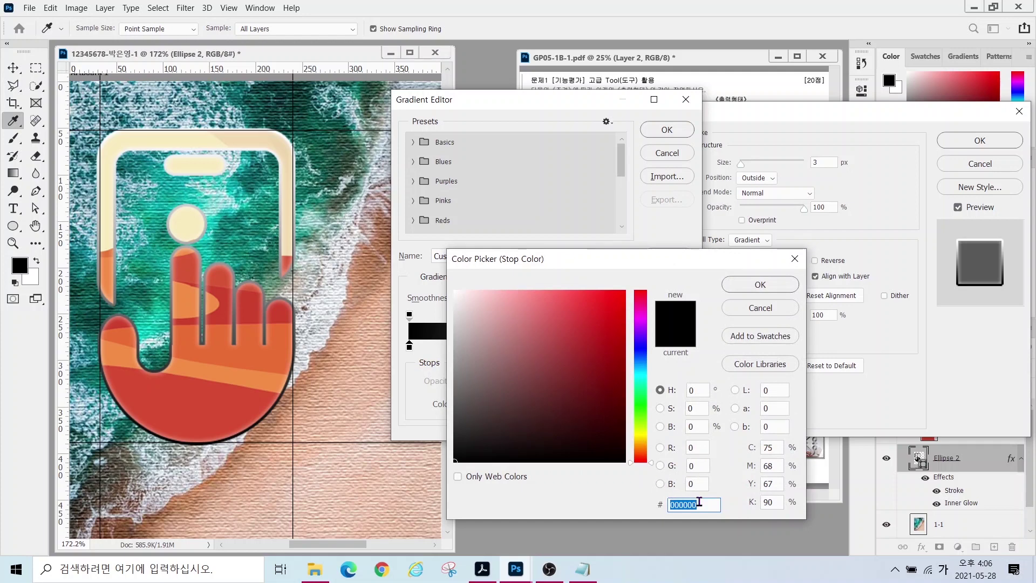
{"action": "type", "text": "cc00cc"}
{"action": "key", "text": "Return"}
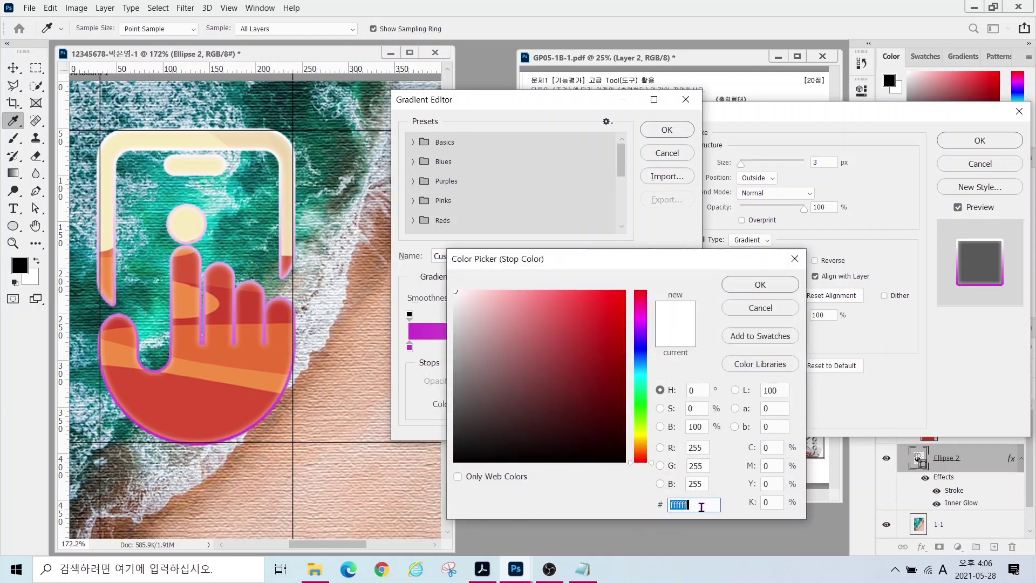
{"action": "type", "text": "006633"}
{"action": "key", "text": "Return"}
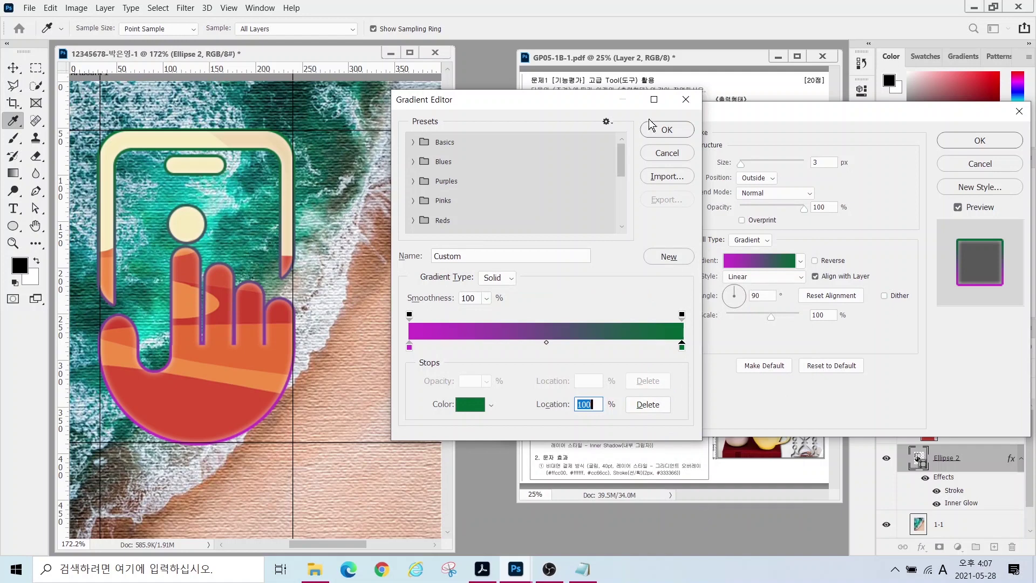
{"action": "left_click", "coordinate": [652, 126]}
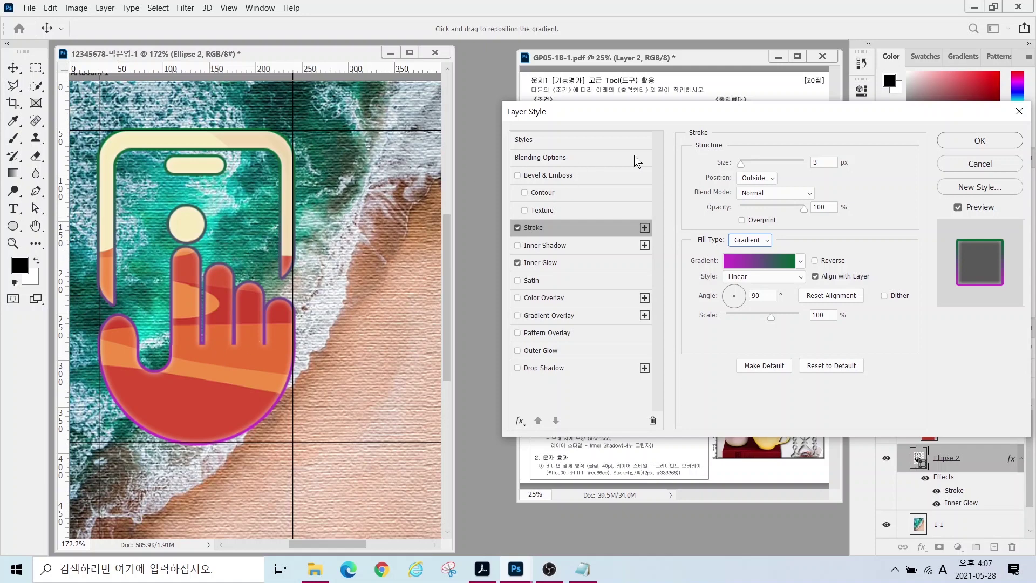
- Set the stroke gradient angle to 0° and confirm the Layer Style on Ellipse 2
{"action": "left_click_drag", "start_coordinate": [768, 114], "coordinate": [691, 292]}
{"action": "key", "text": "alt"}
{"action": "mouse_move", "coordinate": [748, 186]}
{"action": "left_mouse_down"}
{"action": "mouse_move", "coordinate": [717, 120]}
{"action": "mouse_move", "coordinate": [744, 185]}
{"action": "mouse_move", "coordinate": [790, 181]}
{"action": "mouse_move", "coordinate": [774, 189]}
{"action": "mouse_move", "coordinate": [787, 121]}
{"action": "mouse_move", "coordinate": [795, 205]}
{"action": "left_mouse_up"}
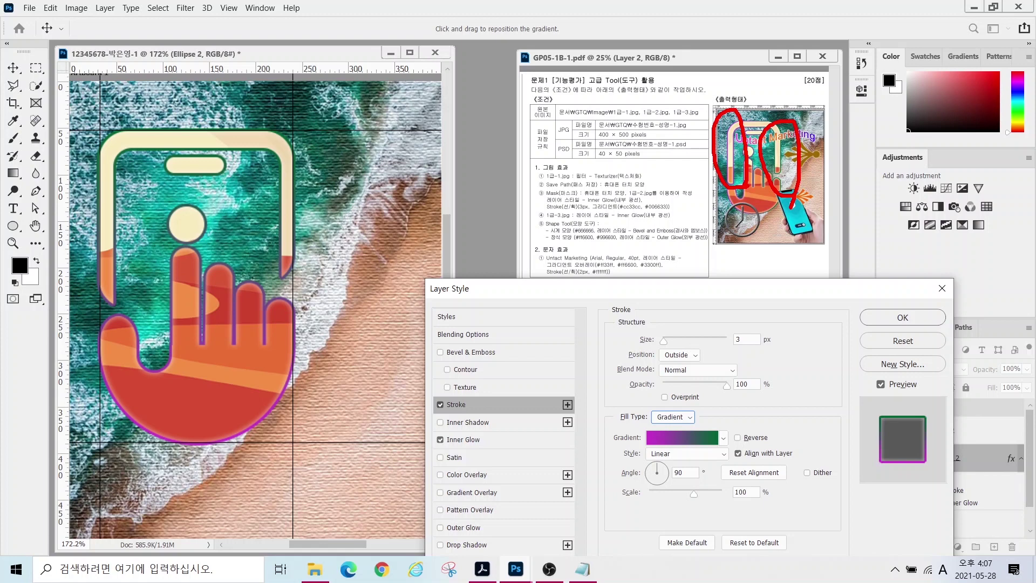
{"action": "left_click_drag", "start_coordinate": [296, 178], "coordinate": [270, 147]}
{"action": "mouse_move", "coordinate": [278, 439]}
{"action": "left_mouse_down"}
{"action": "mouse_move", "coordinate": [200, 452]}
{"action": "mouse_move", "coordinate": [217, 393]}
{"action": "mouse_move", "coordinate": [237, 458]}
{"action": "left_mouse_up"}
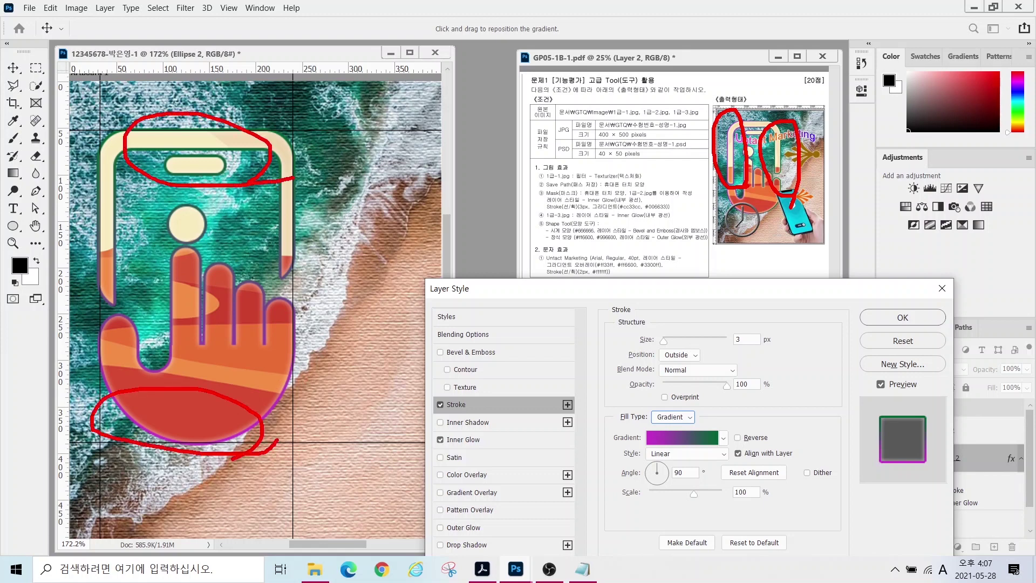
{"action": "left_click_drag", "start_coordinate": [649, 467], "coordinate": [567, 405]}
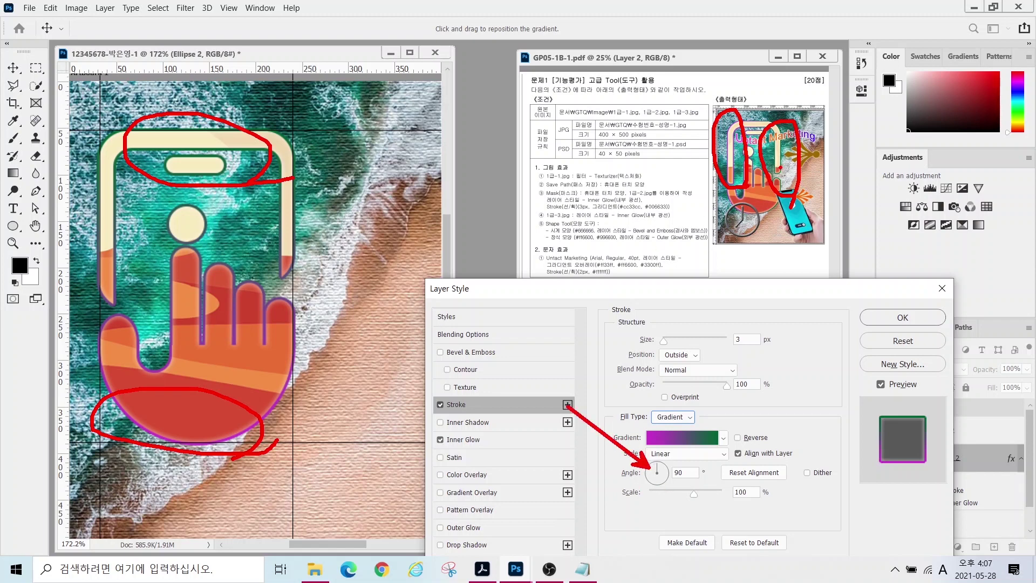
{"action": "key", "text": "Escape"}
{"action": "left_click", "coordinate": [652, 474]}
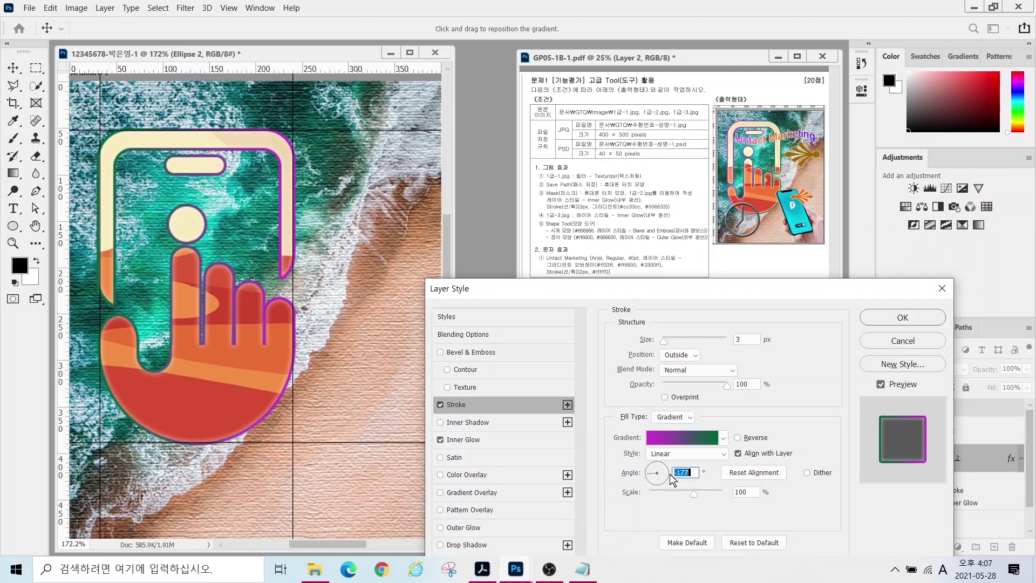
{"action": "type", "text": "0"}
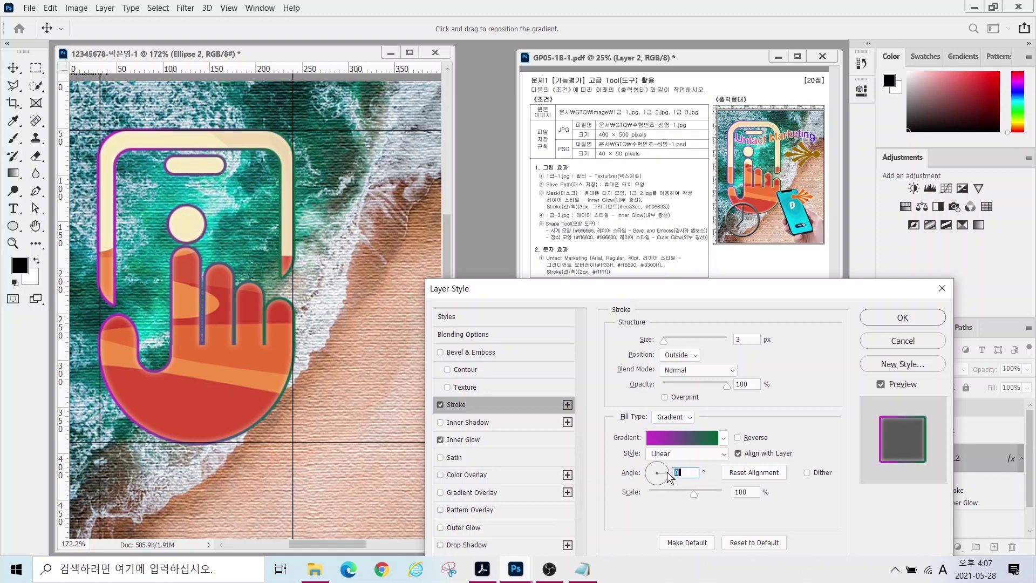
{"action": "left_click", "coordinate": [891, 311]}
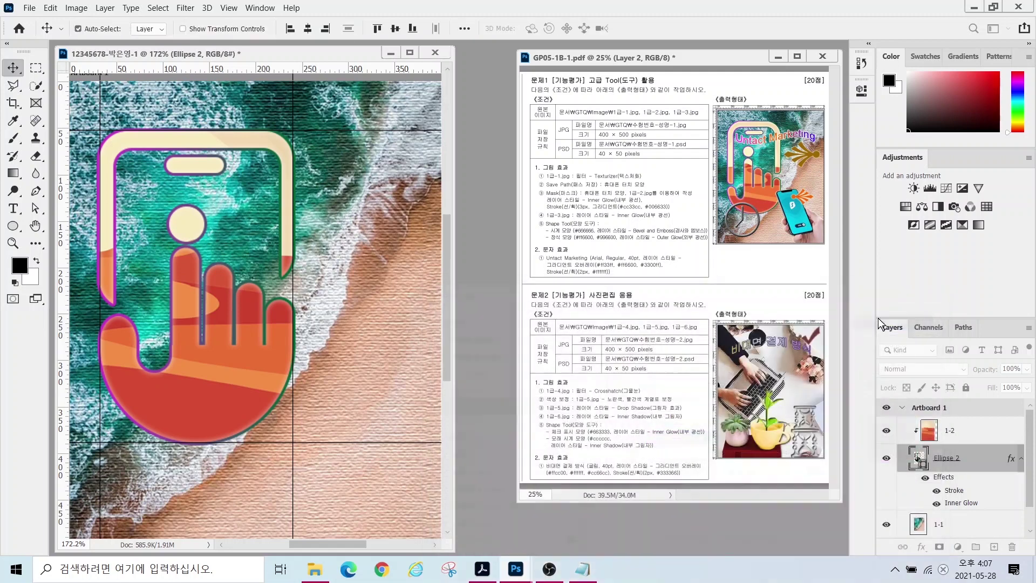
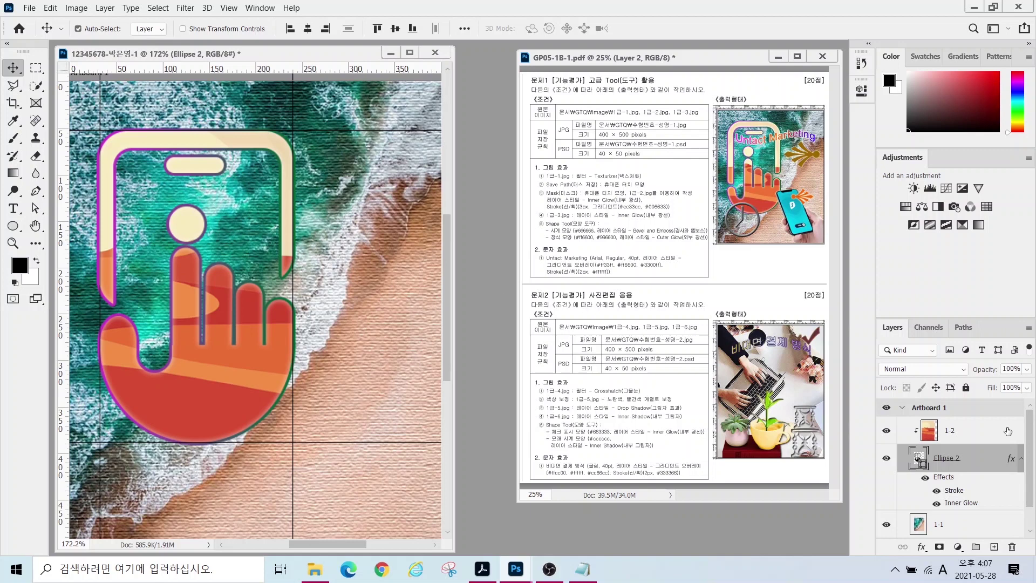
- With layer 1-2 selected, choose the 1급-3.jpg phone photo from the GTQ image folder
{"action": "left_click", "coordinate": [969, 430]}
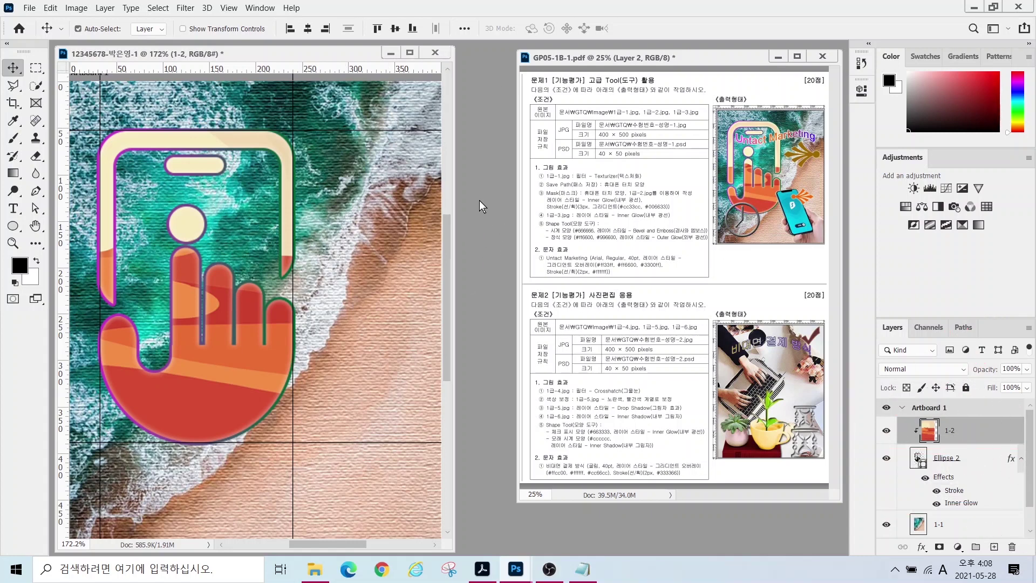
{"action": "key", "text": "ctrl+o"}
{"action": "left_click", "coordinate": [352, 125]}
- Quick-select the phone and hand in 1급-3.jpg, move them into the composite, and name the layer 1-3
{"action": "left_click", "coordinate": [414, 326]}
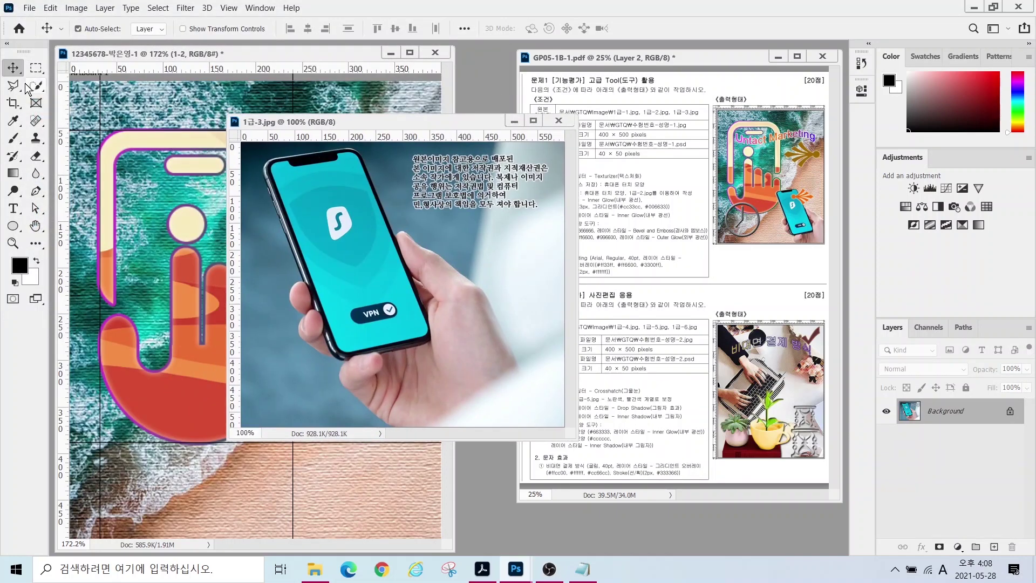
{"action": "left_click", "coordinate": [31, 86]}
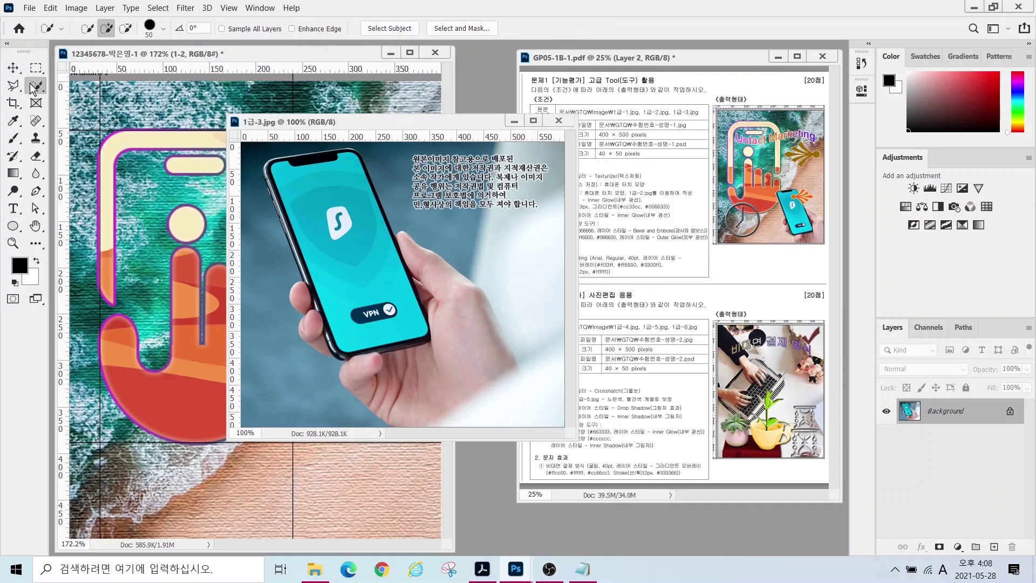
{"action": "mouse_move", "coordinate": [346, 239]}
{"action": "left_mouse_down"}
{"action": "mouse_move", "coordinate": [361, 190]}
{"action": "mouse_move", "coordinate": [349, 212]}
{"action": "mouse_move", "coordinate": [370, 312]}
{"action": "mouse_move", "coordinate": [439, 332]}
{"action": "mouse_move", "coordinate": [462, 352]}
{"action": "mouse_move", "coordinate": [393, 376]}
{"action": "mouse_move", "coordinate": [324, 329]}
{"action": "mouse_move", "coordinate": [291, 196]}
{"action": "mouse_move", "coordinate": [296, 216]}
{"action": "mouse_move", "coordinate": [275, 174]}
{"action": "left_mouse_up"}
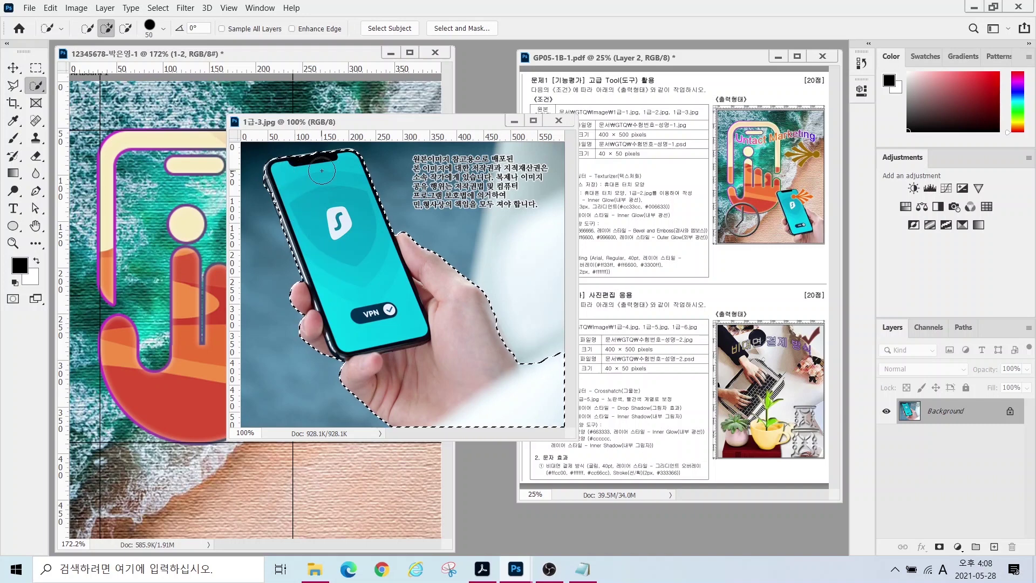
{"action": "left_click", "coordinate": [13, 68]}
{"action": "left_click_drag", "start_coordinate": [345, 254], "coordinate": [409, 322]}
{"action": "double_click", "coordinate": [950, 430]}
{"action": "type", "text": "1-3"}
{"action": "key", "text": "Return"}
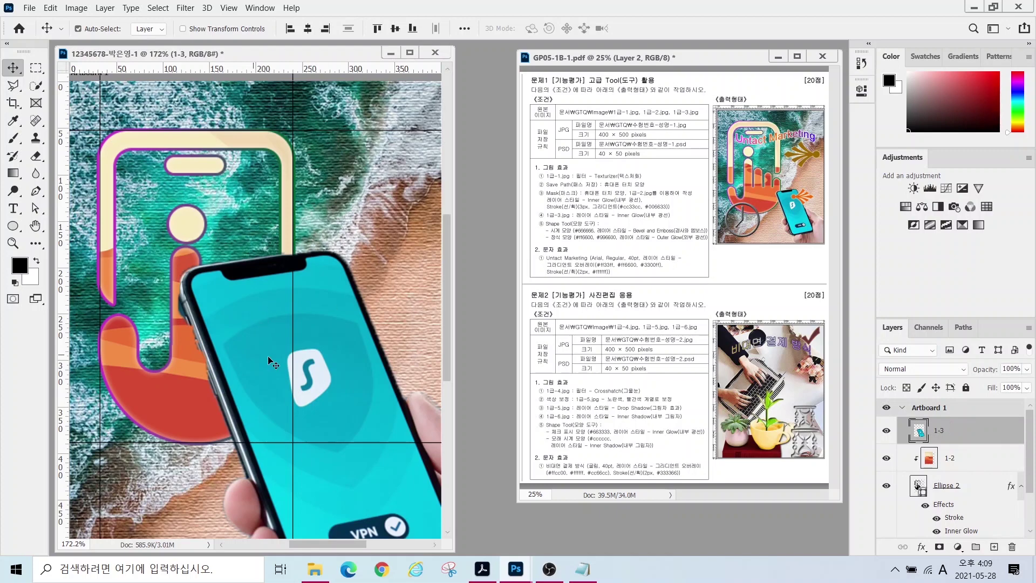
- Scale layer 1-3 to about 49.47% and place it at the composite's lower right
{"action": "key", "text": "ctrl+t"}
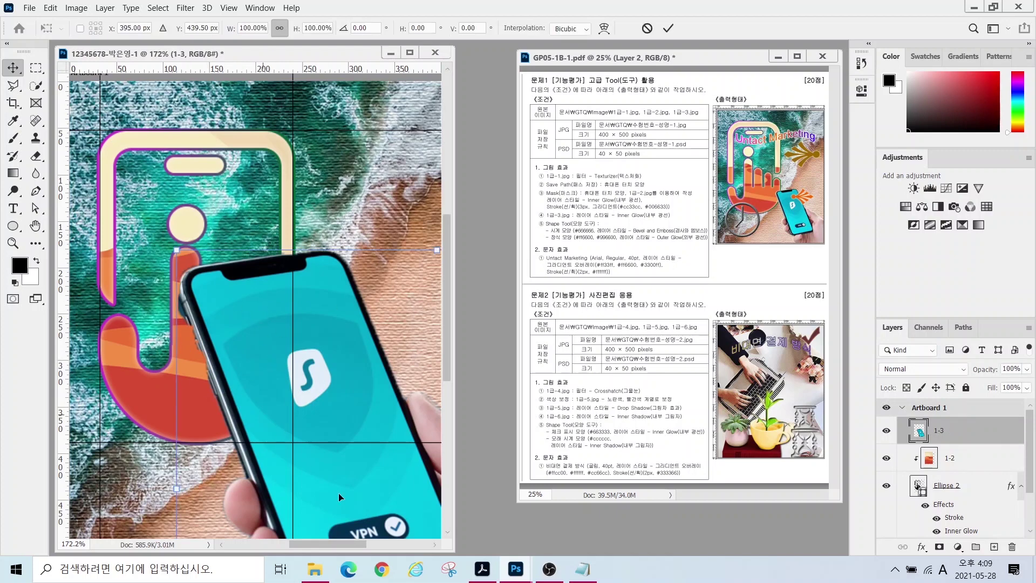
{"action": "left_click", "coordinate": [582, 569]}
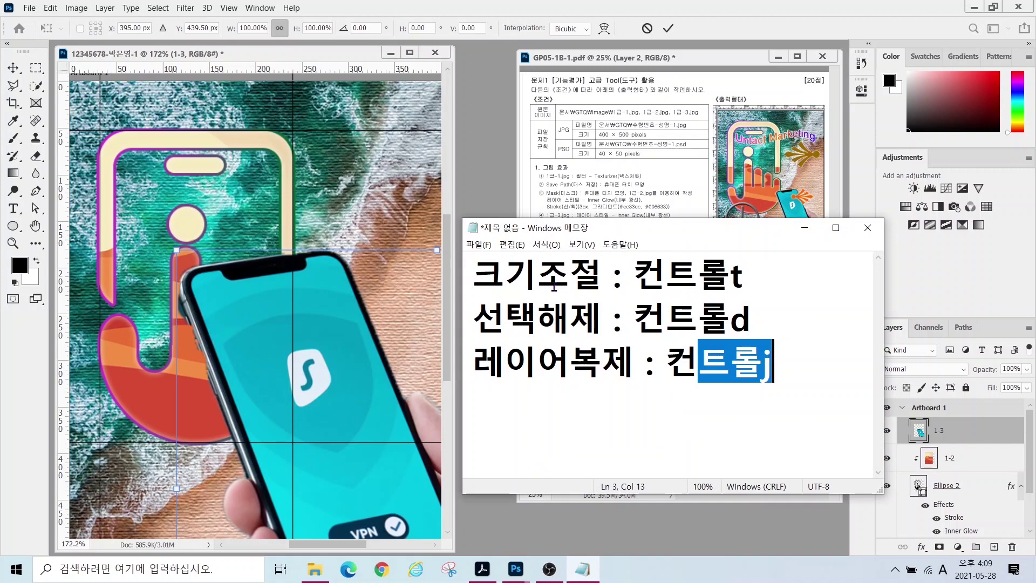
{"action": "left_click_drag", "start_coordinate": [632, 279], "coordinate": [743, 279]}
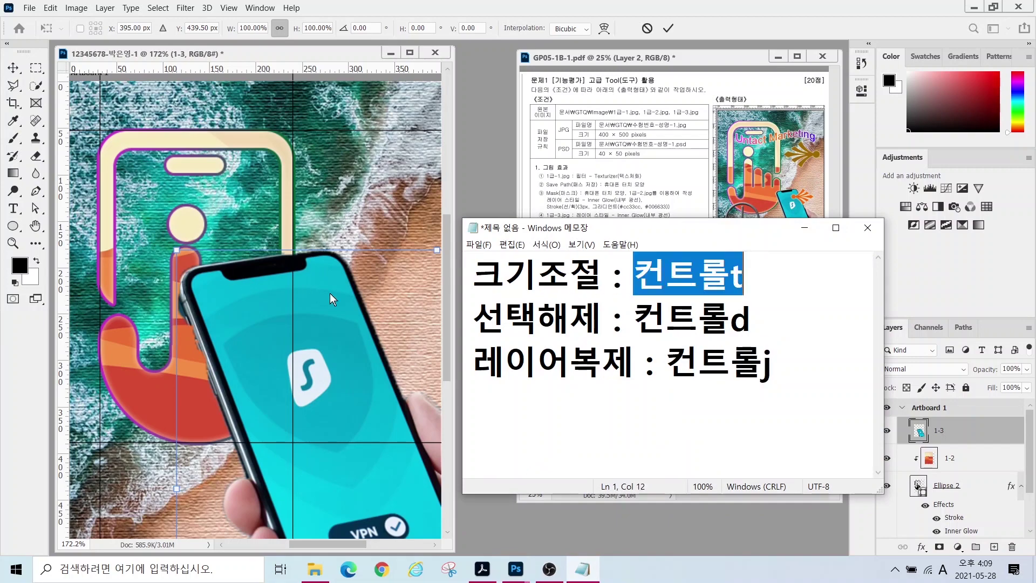
{"action": "left_click", "coordinate": [329, 293]}
{"action": "left_click_drag", "start_coordinate": [177, 250], "coordinate": [210, 235]}
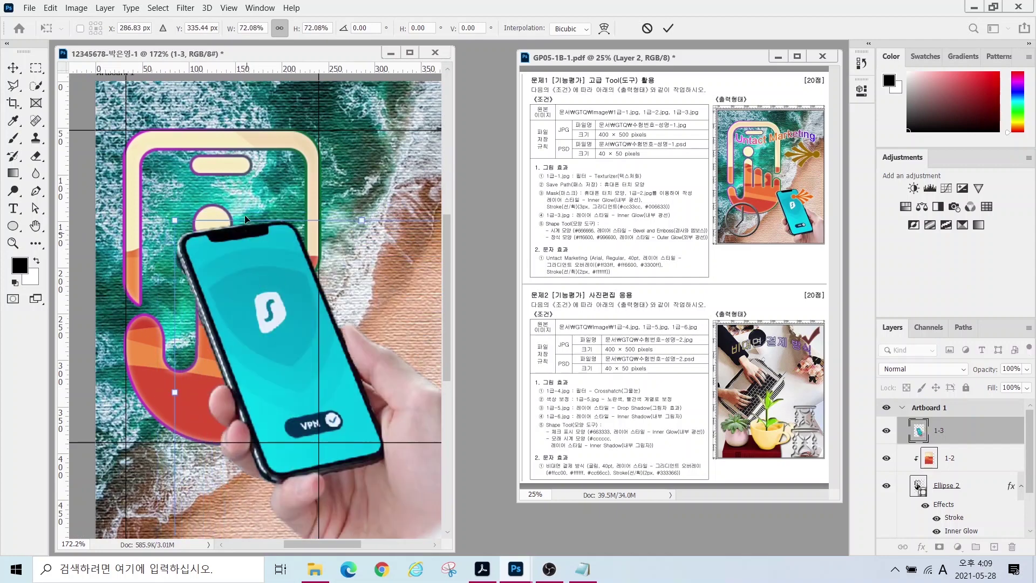
{"action": "left_click_drag", "start_coordinate": [238, 269], "coordinate": [318, 331]}
{"action": "left_click_drag", "start_coordinate": [327, 415], "coordinate": [364, 424]}
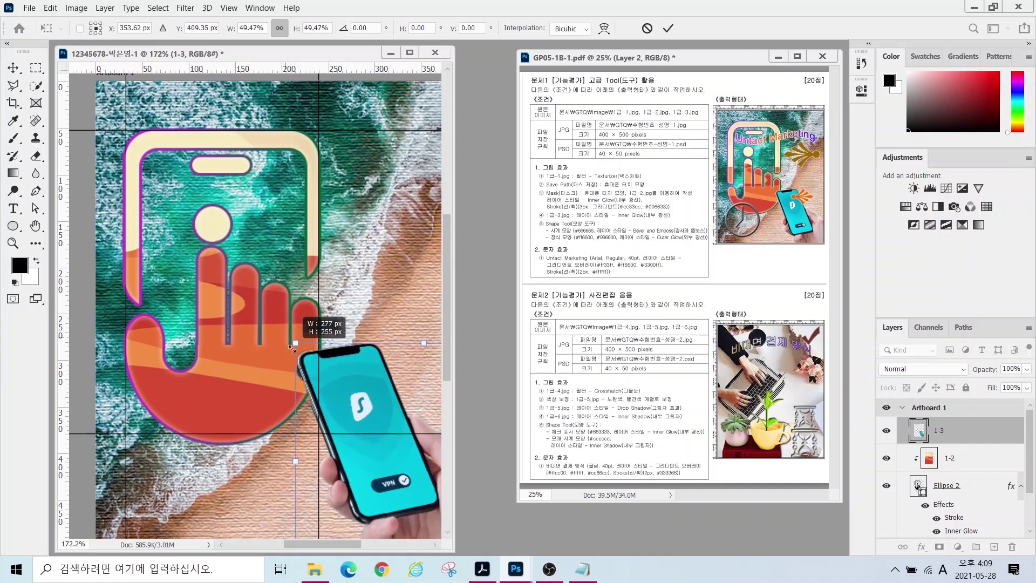
{"action": "key", "text": "Return"}
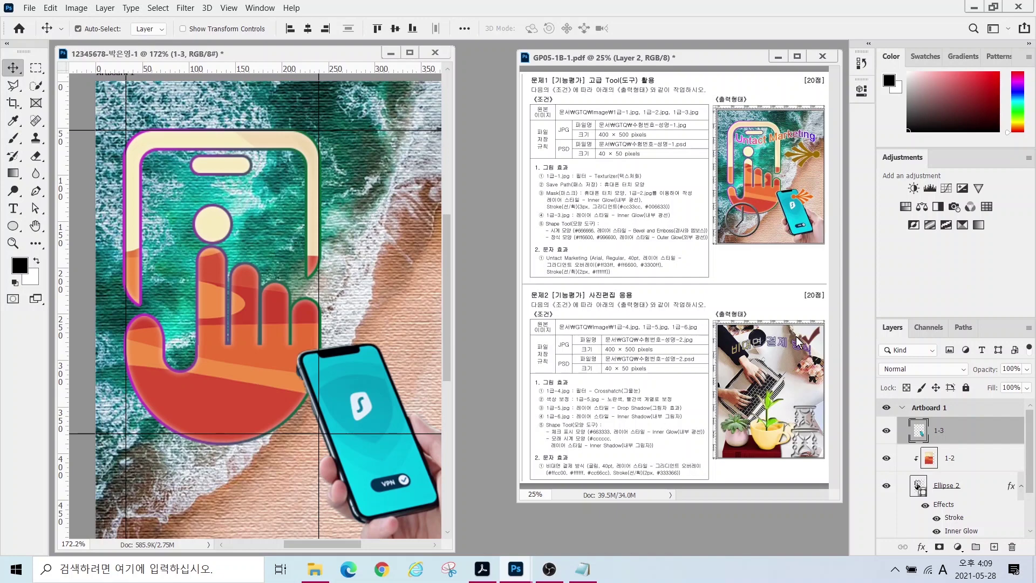
- Give layer 1-3 an Inner Glow with 75% opacity
{"action": "left_click", "coordinate": [922, 547]}
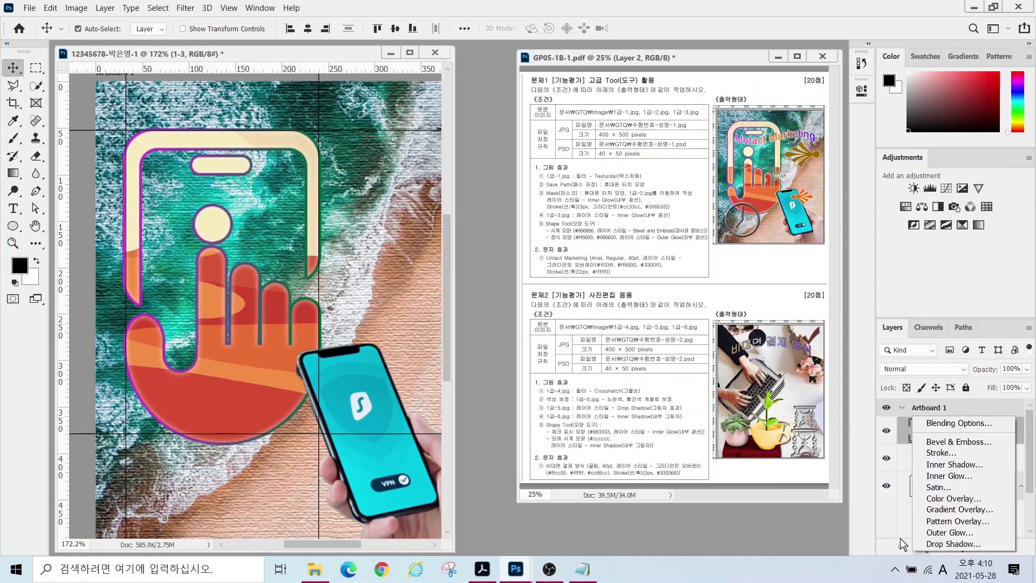
{"action": "left_click", "coordinate": [948, 475]}
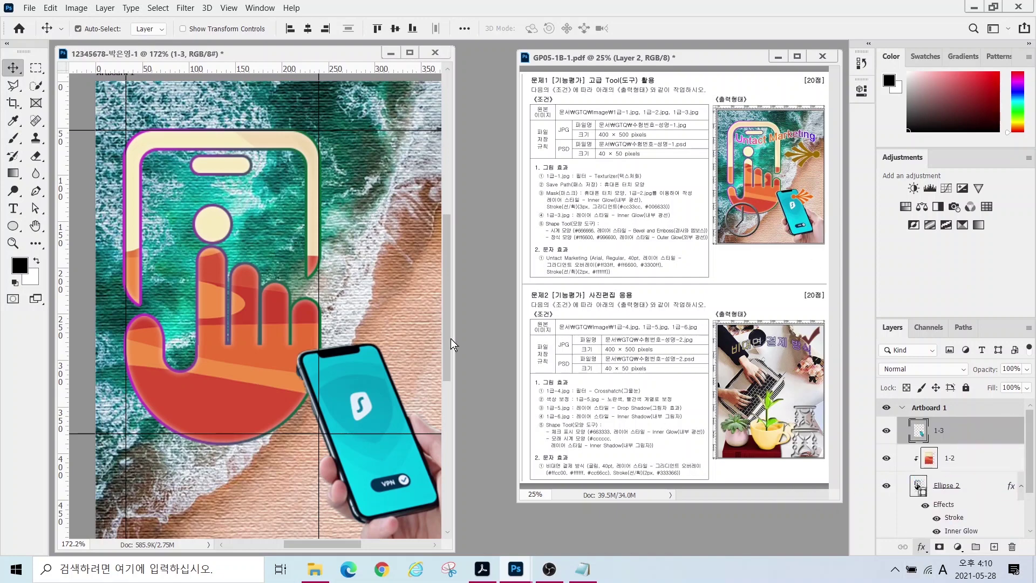
{"action": "key", "text": "alt"}
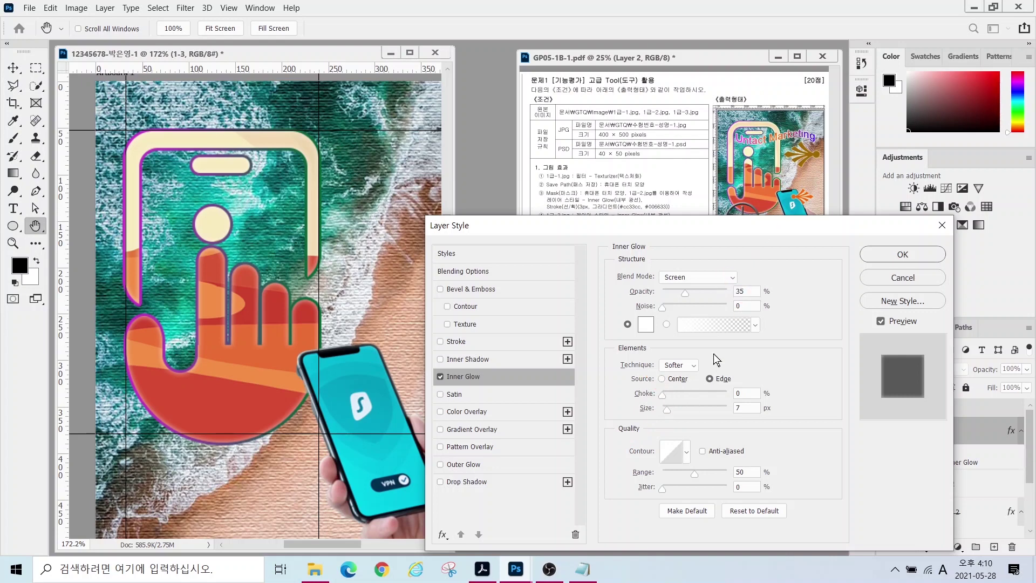
{"action": "left_click", "coordinate": [744, 291]}
{"action": "type", "text": "75"}
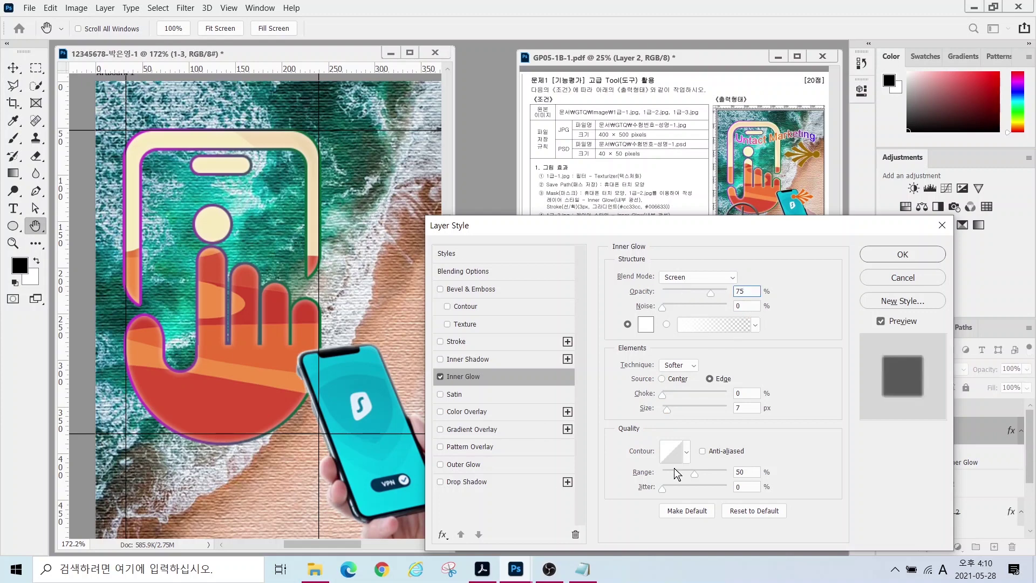
{"action": "left_click", "coordinate": [880, 254]}
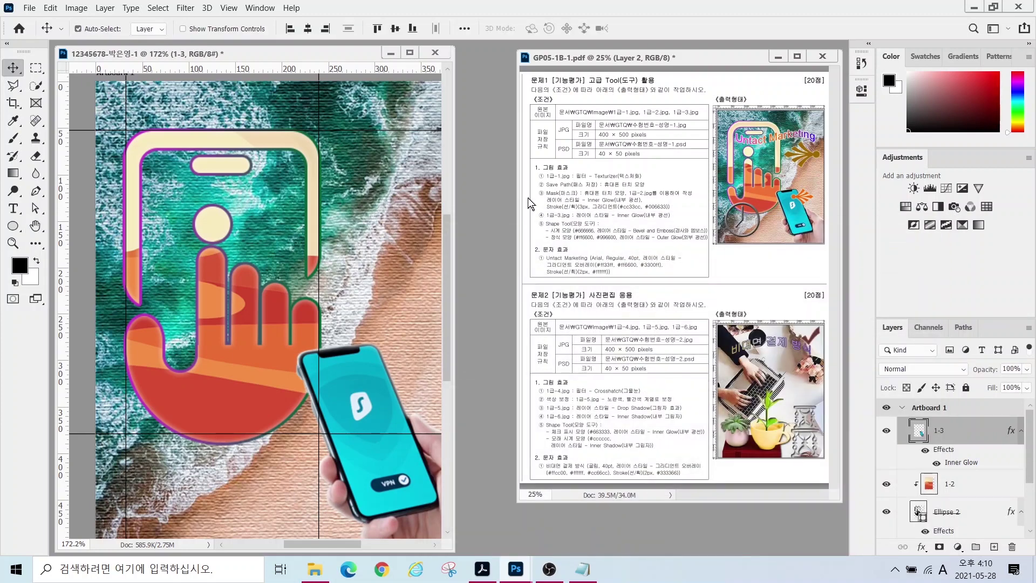
- Switch the shape tool group to the Custom Shape Tool
{"action": "left_click", "coordinate": [14, 226]}
{"action": "right_click", "coordinate": [13, 227]}
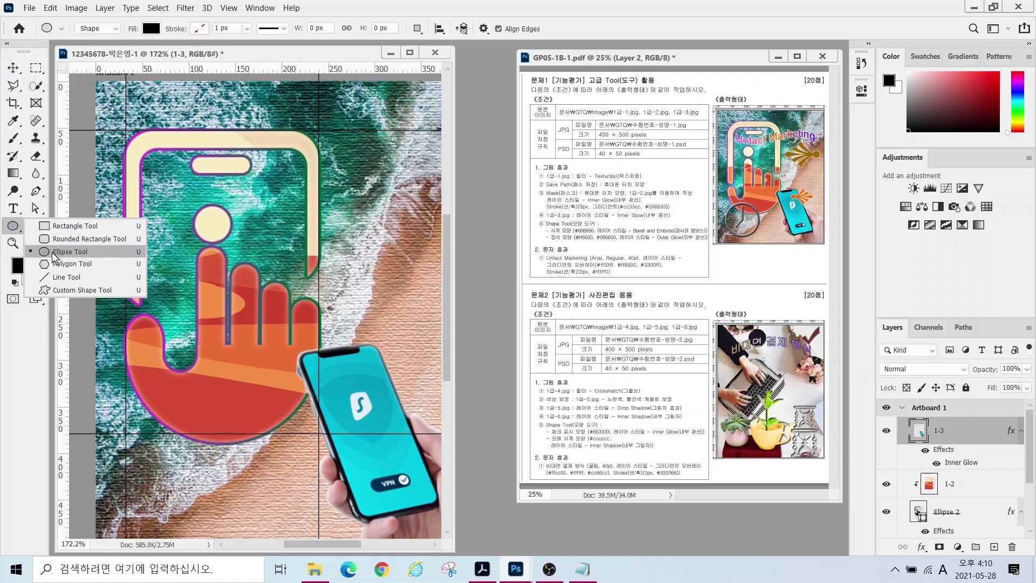
{"action": "left_click", "coordinate": [59, 290]}
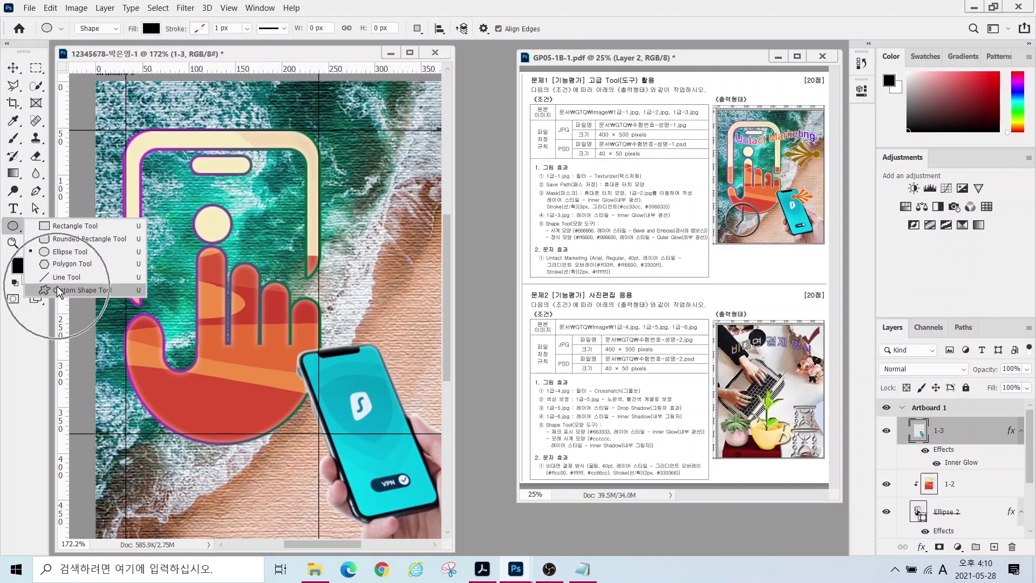
{"action": "left_click", "coordinate": [59, 290]}
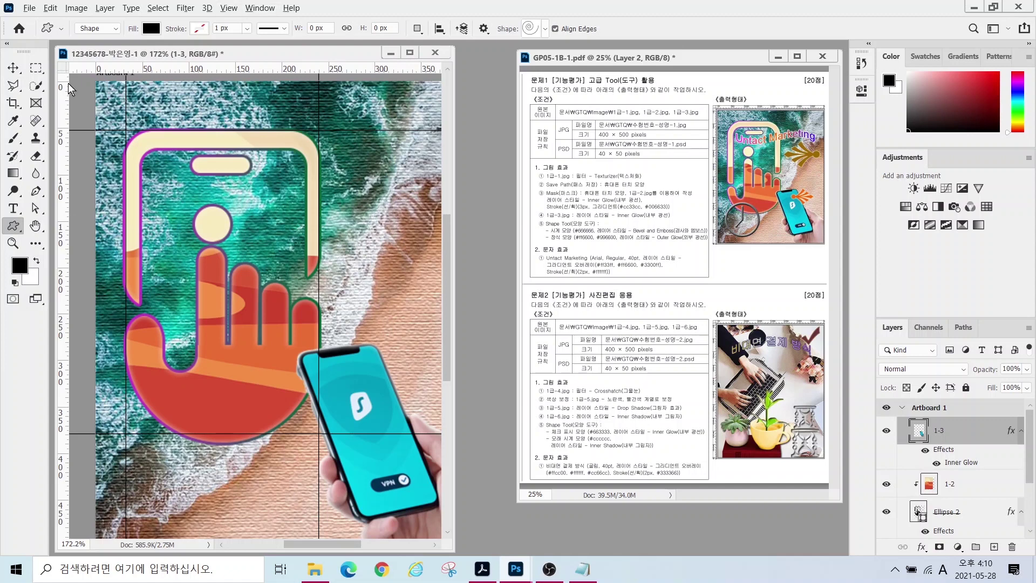
- Review the Shape-mode options bar and the Shape picker's folders, including Legacy Shapes and More
{"action": "mouse_move", "coordinate": [124, 34]}
{"action": "left_mouse_down"}
{"action": "mouse_move", "coordinate": [125, 44]}
{"action": "mouse_move", "coordinate": [94, 3]}
{"action": "mouse_move", "coordinate": [127, 55]}
{"action": "mouse_move", "coordinate": [171, 49]}
{"action": "mouse_move", "coordinate": [168, 15]}
{"action": "mouse_move", "coordinate": [157, 54]}
{"action": "left_mouse_up"}
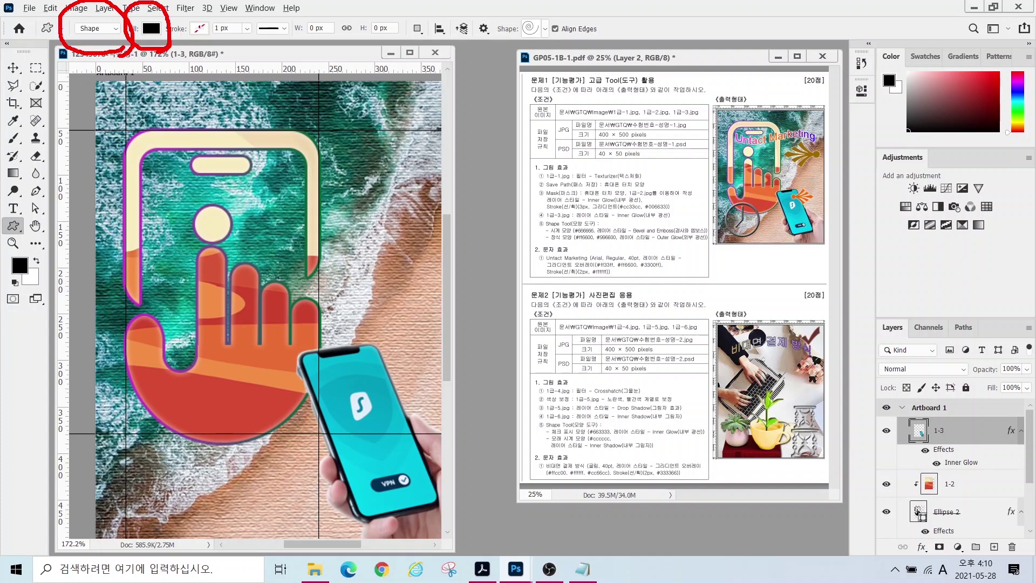
{"action": "left_click_drag", "start_coordinate": [220, 7], "coordinate": [179, 51]}
{"action": "mouse_move", "coordinate": [532, 35]}
{"action": "left_mouse_down"}
{"action": "mouse_move", "coordinate": [517, 9]}
{"action": "mouse_move", "coordinate": [546, 25]}
{"action": "mouse_move", "coordinate": [546, 48]}
{"action": "left_mouse_up"}
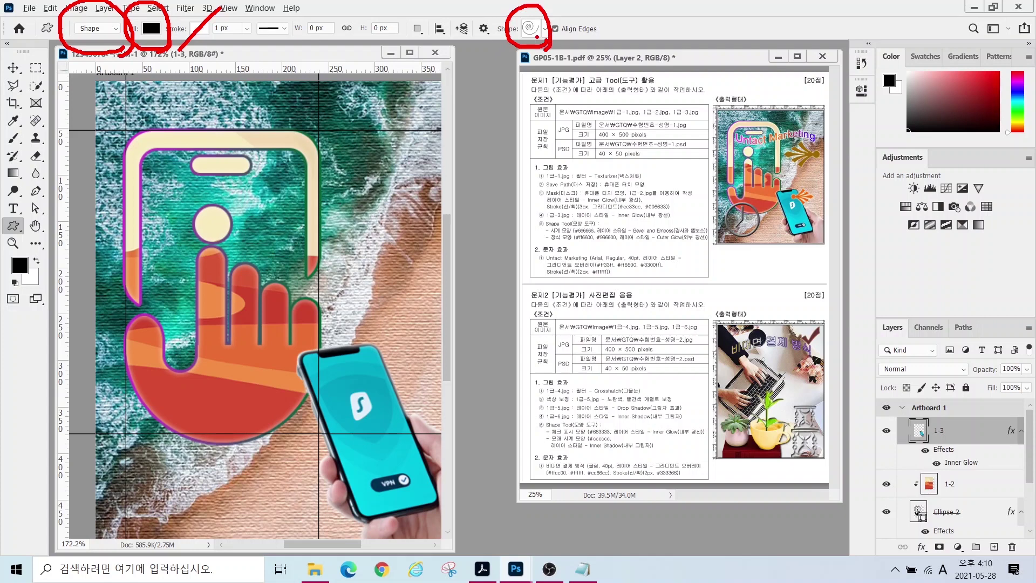
{"action": "key", "text": "Escape"}
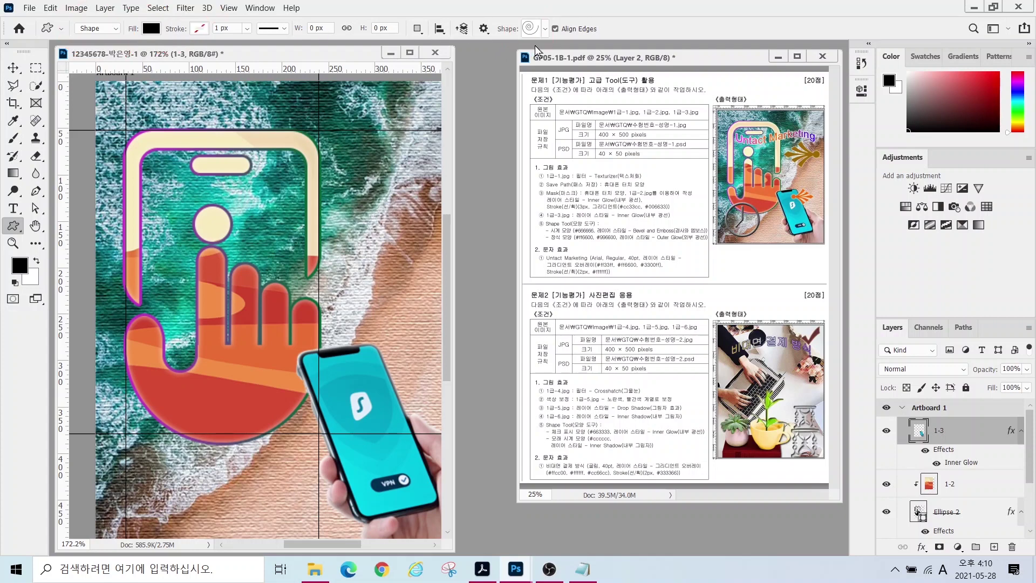
{"action": "left_click", "coordinate": [546, 28]}
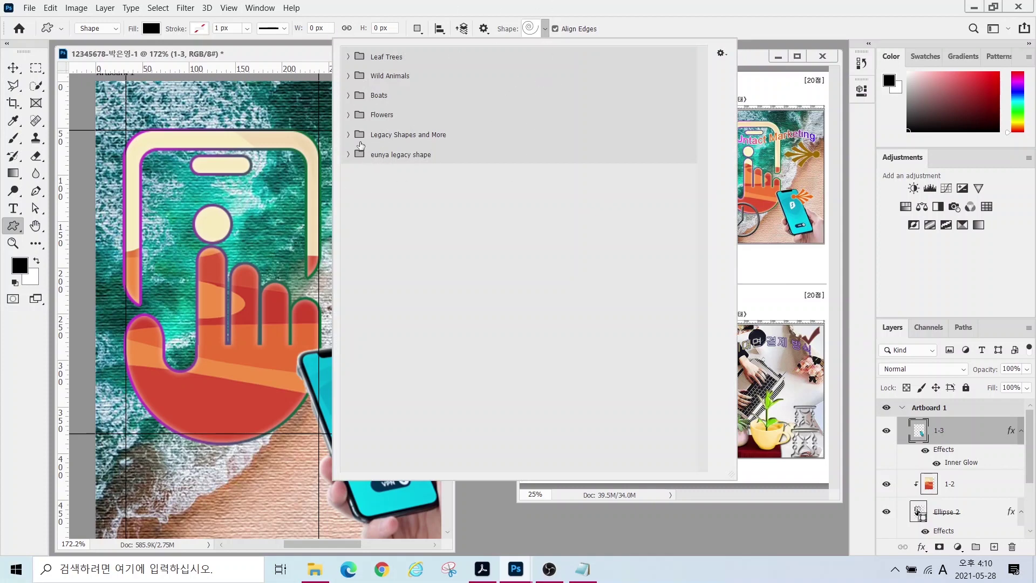
{"action": "mouse_move", "coordinate": [342, 117]}
{"action": "left_mouse_down"}
{"action": "mouse_move", "coordinate": [411, 148]}
{"action": "mouse_move", "coordinate": [486, 150]}
{"action": "left_mouse_up"}
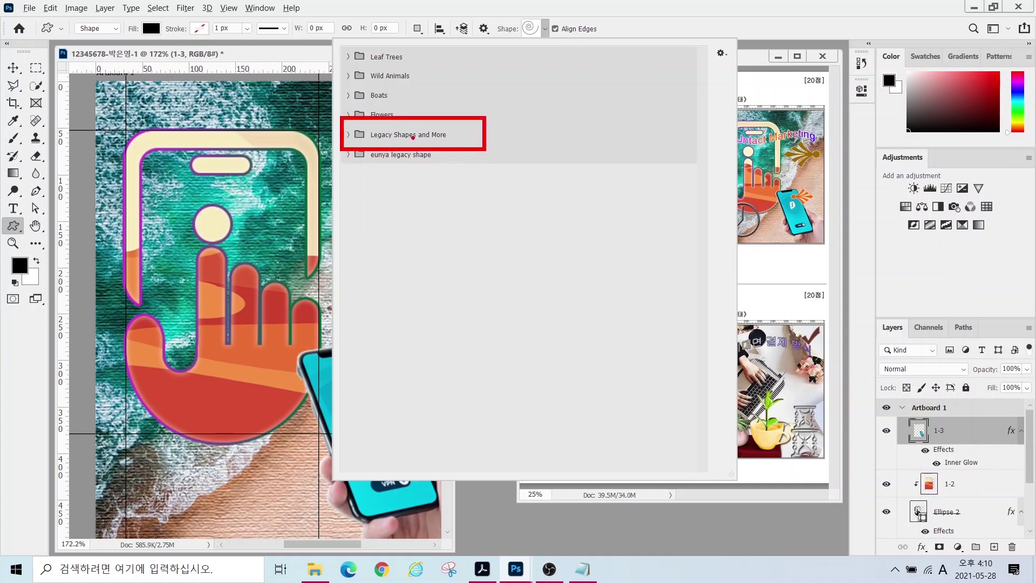
{"action": "key", "text": "Escape"}
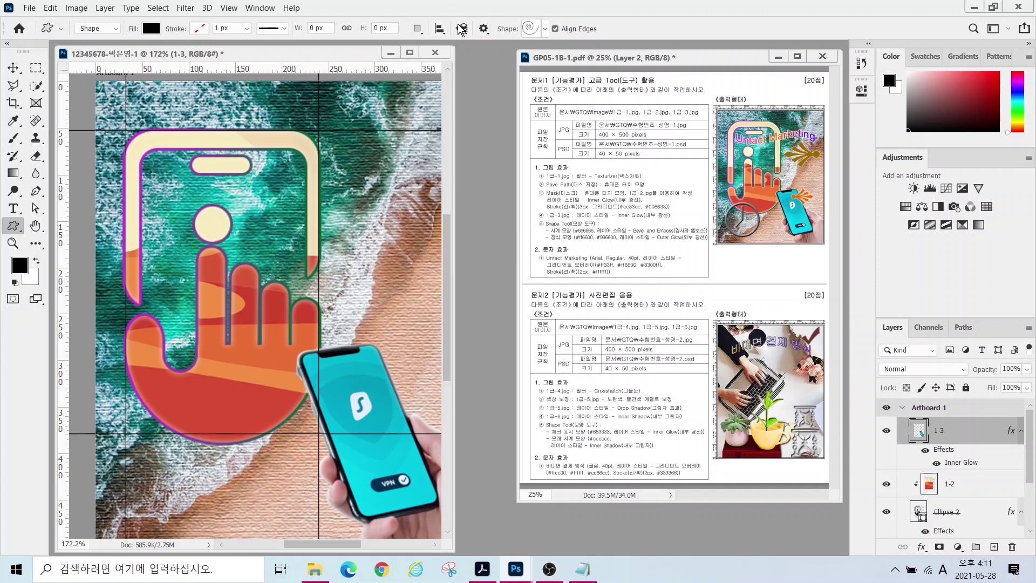
- Show the Shapes panel and expand Legacy Shapes and More > All Legacy Default Shapes in the Shape picker
{"action": "left_click", "coordinate": [248, 7]}
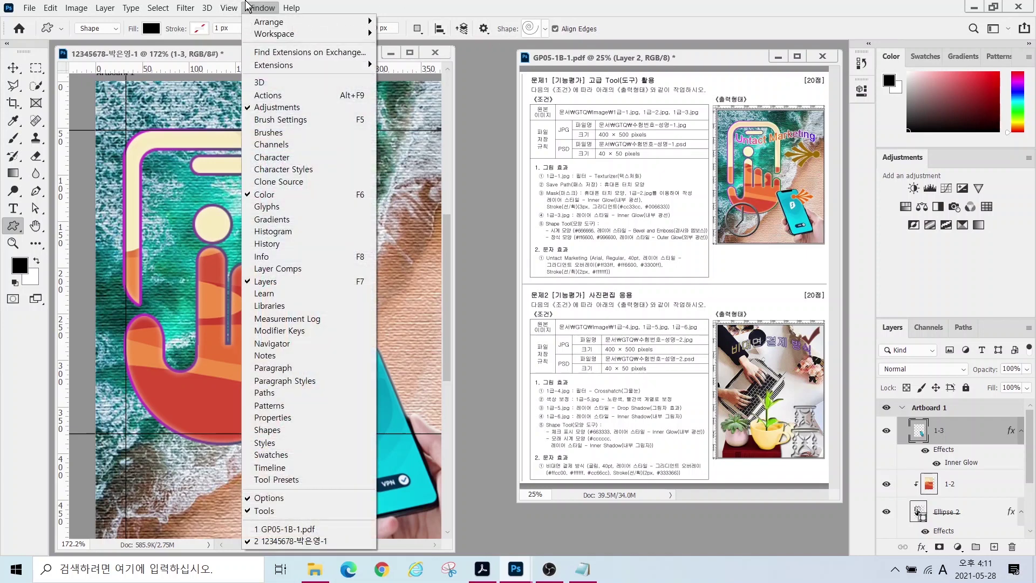
{"action": "left_click", "coordinate": [283, 430]}
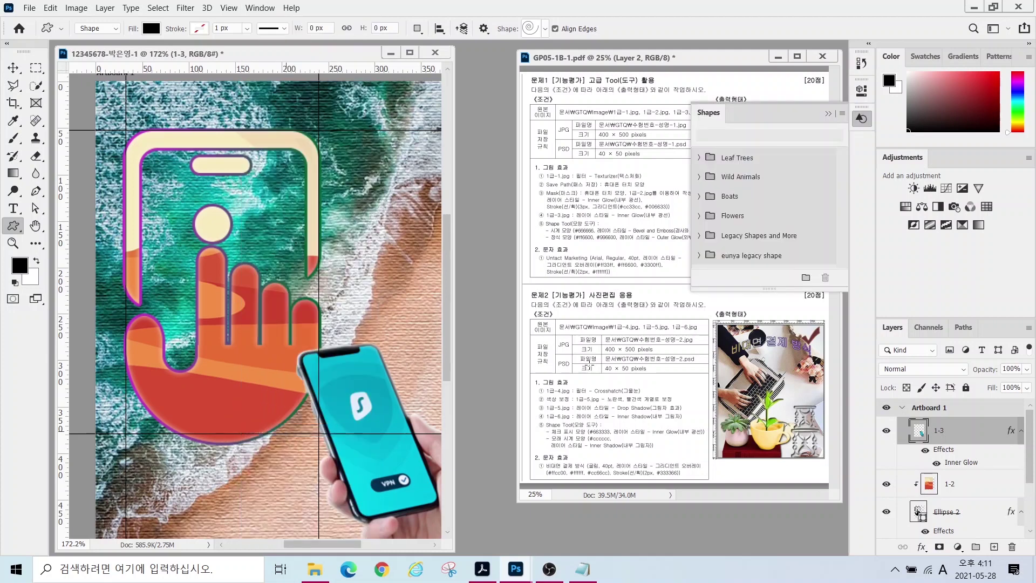
{"action": "left_click", "coordinate": [843, 113]}
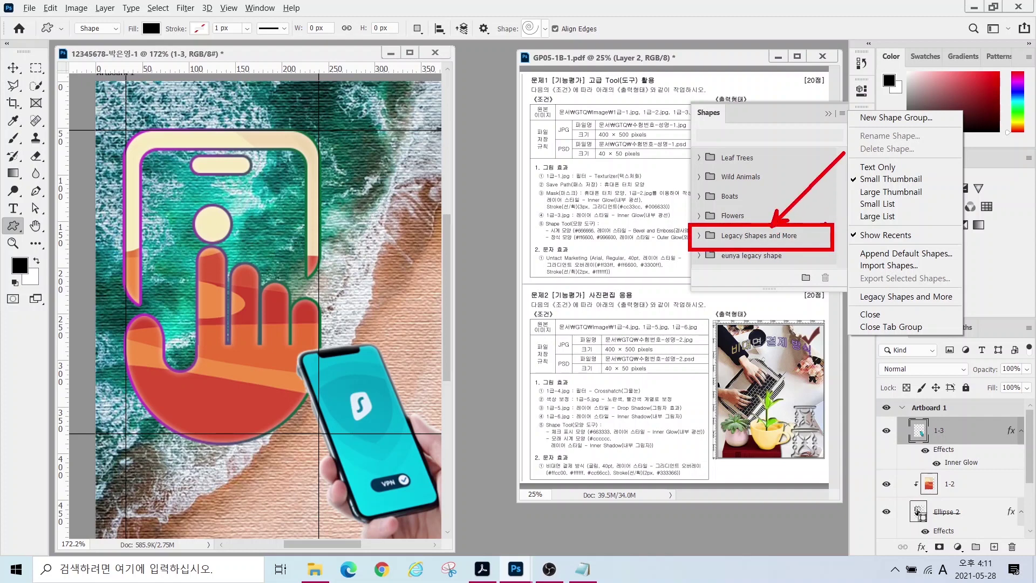
{"action": "key", "text": "Escape"}
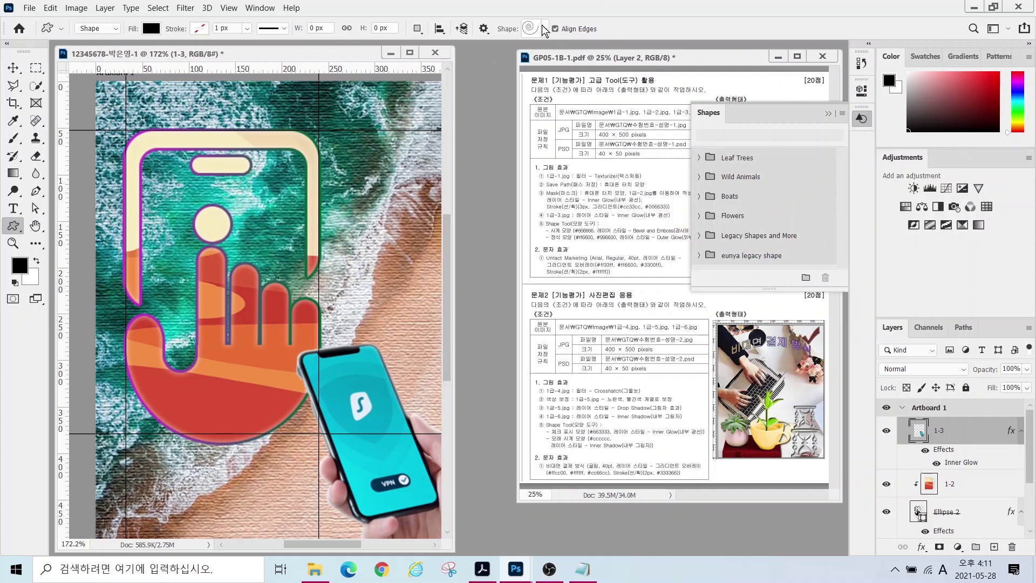
{"action": "left_click", "coordinate": [545, 29]}
{"action": "left_click", "coordinate": [348, 135]}
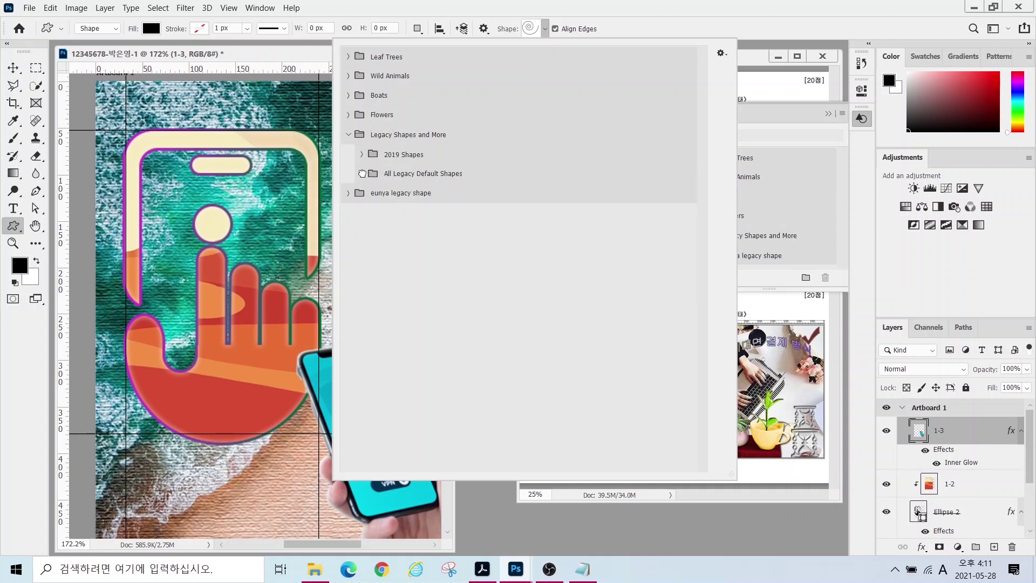
{"action": "left_click", "coordinate": [362, 174]}
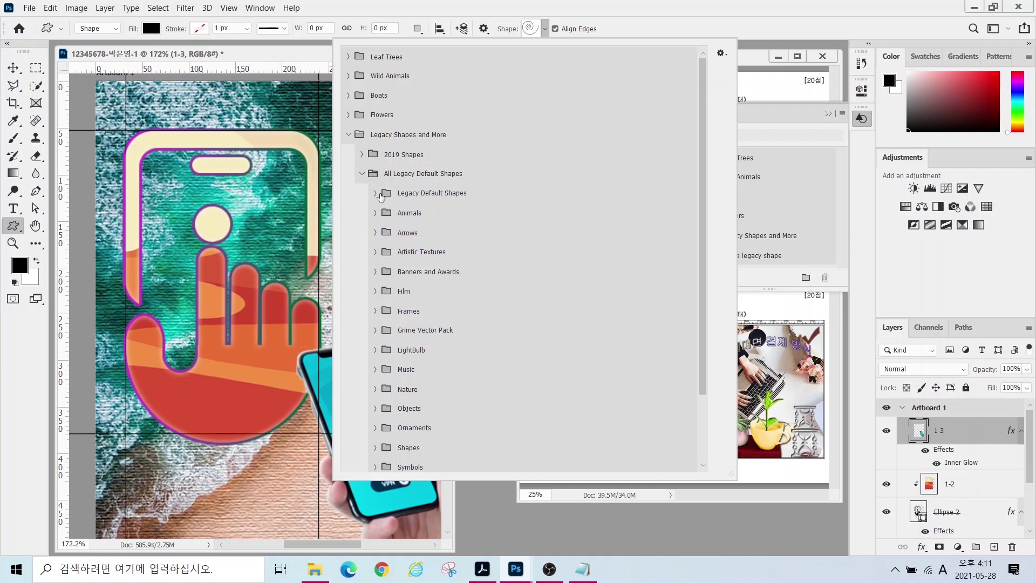
- Preview the Legacy Default, Animals, Arrows, Artistic Textures, Banners and Awards, and Film sets, then open Ornaments
{"action": "left_click", "coordinate": [373, 193]}
{"action": "left_click", "coordinate": [374, 194]}
{"action": "left_click", "coordinate": [377, 215]}
{"action": "left_click", "coordinate": [377, 215]}
{"action": "left_click", "coordinate": [377, 232]}
{"action": "left_click", "coordinate": [377, 233]}
{"action": "left_click", "coordinate": [377, 252]}
{"action": "left_click", "coordinate": [377, 252]}
{"action": "left_click", "coordinate": [374, 272]}
{"action": "left_click", "coordinate": [376, 272]}
{"action": "left_click", "coordinate": [376, 291]}
{"action": "left_click", "coordinate": [376, 292]}
{"action": "left_click", "coordinate": [375, 427]}
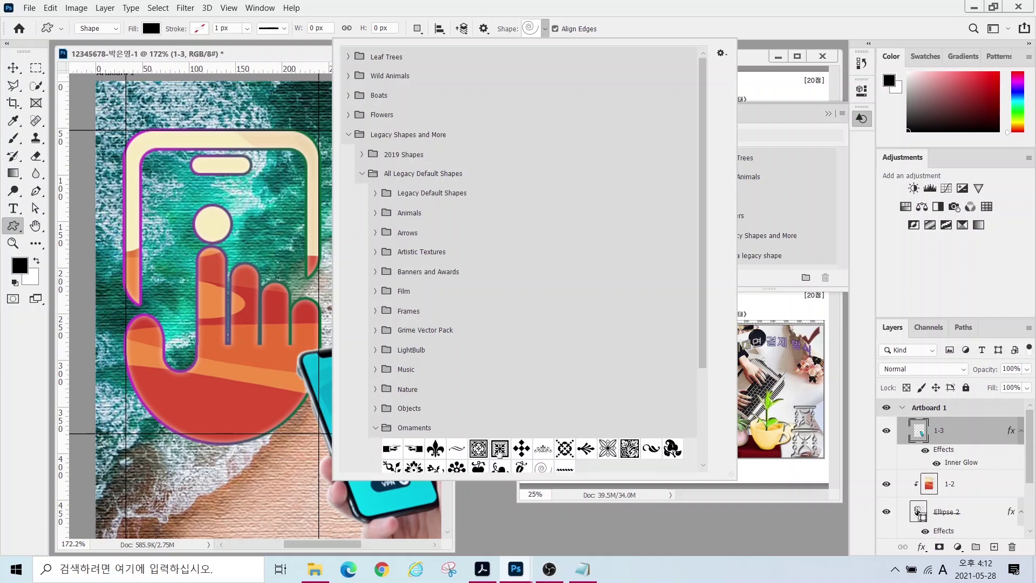
- Draw the burst ornament from the Ornaments set just right of the phone's top edge
{"action": "double_click", "coordinate": [586, 447]}
{"action": "left_click_drag", "start_coordinate": [358, 332], "coordinate": [421, 392]}
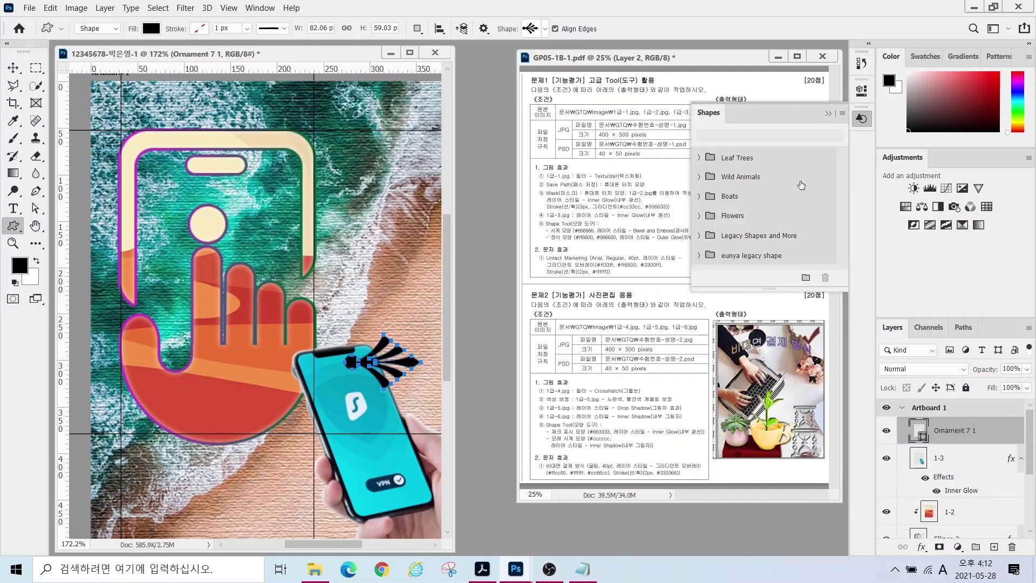
{"action": "left_click", "coordinate": [830, 113]}
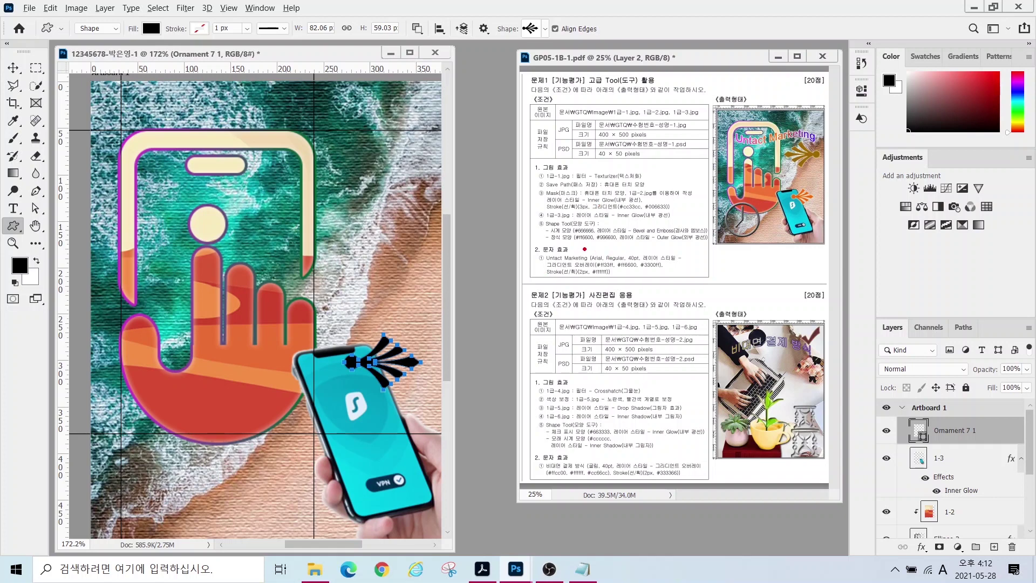
- Compare with the reference output showing orange and #996600 ornaments beside the phone
{"action": "left_click_drag", "start_coordinate": [583, 244], "coordinate": [558, 284]}
{"action": "left_click_drag", "start_coordinate": [606, 247], "coordinate": [644, 280]}
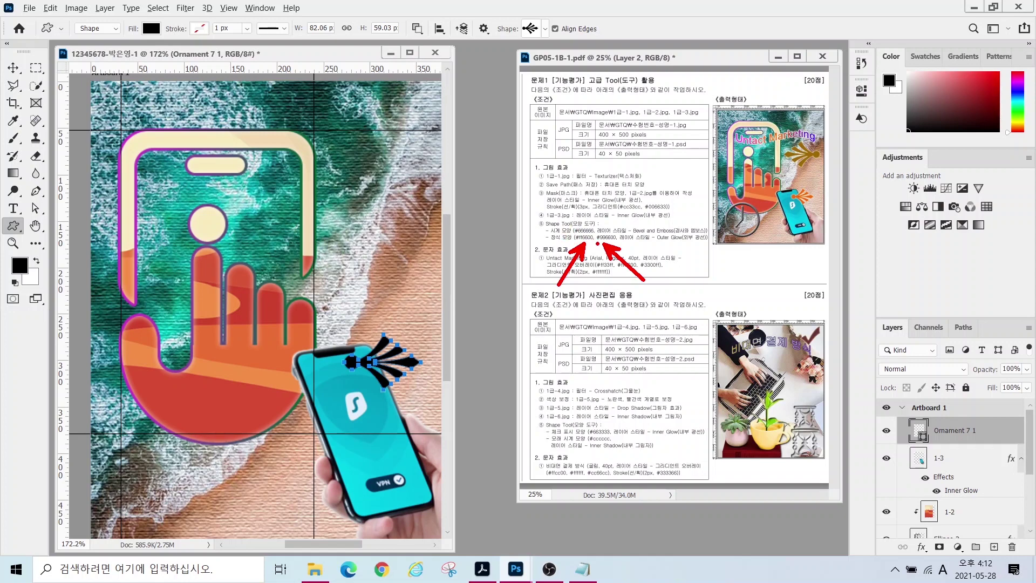
{"action": "mouse_move", "coordinate": [819, 204]}
{"action": "left_mouse_down"}
{"action": "mouse_move", "coordinate": [776, 215]}
{"action": "mouse_move", "coordinate": [789, 181]}
{"action": "mouse_move", "coordinate": [826, 200]}
{"action": "left_mouse_up"}
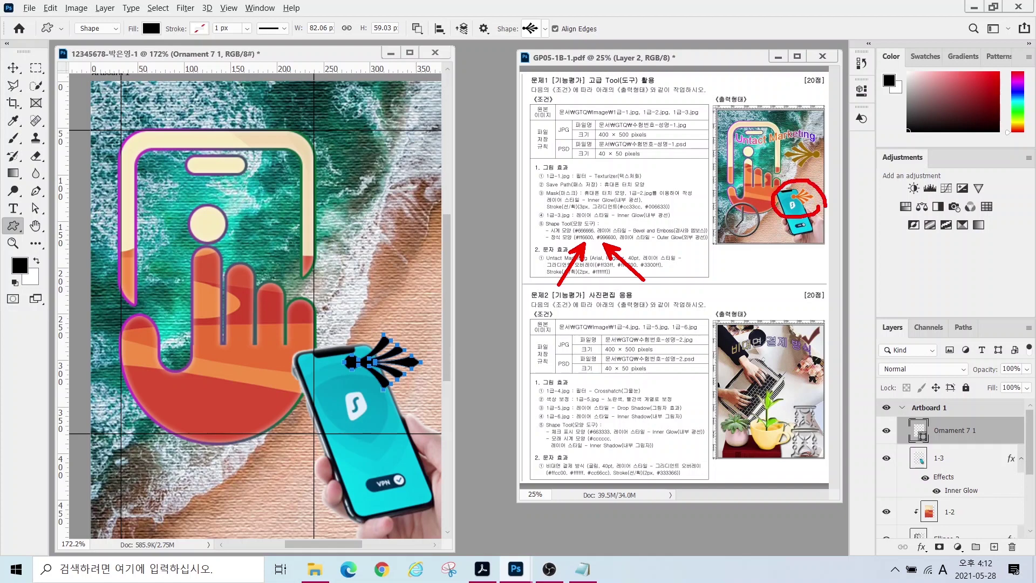
{"action": "mouse_move", "coordinate": [819, 161]}
{"action": "left_mouse_down"}
{"action": "mouse_move", "coordinate": [772, 179]}
{"action": "mouse_move", "coordinate": [820, 142]}
{"action": "left_mouse_up"}
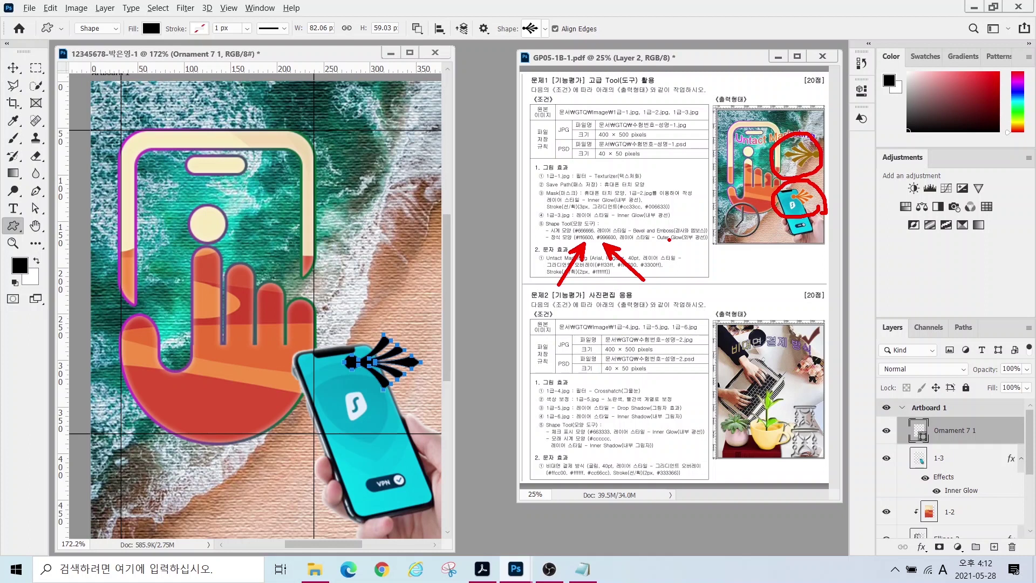
{"action": "key", "text": "Escape"}
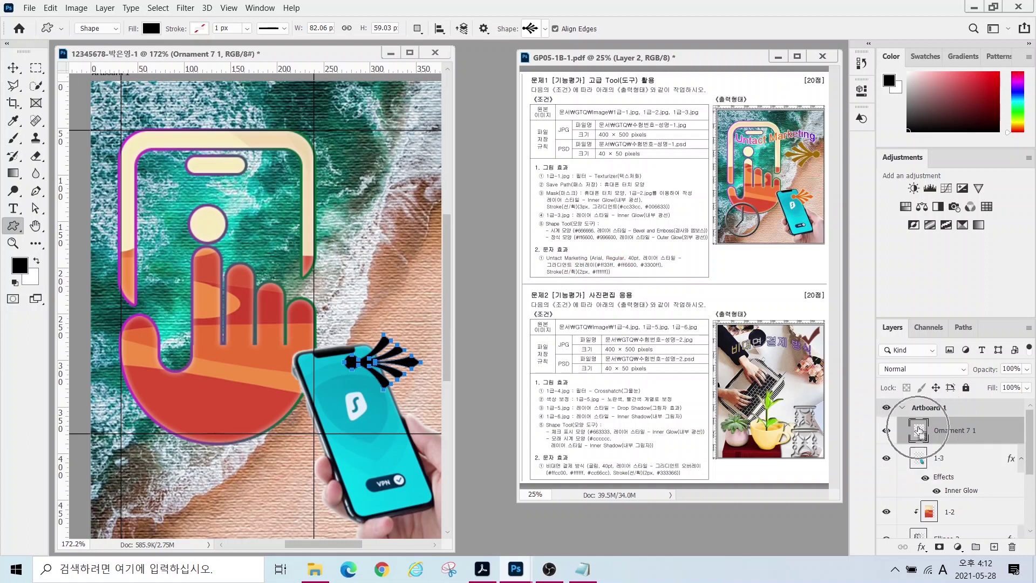
{"action": "left_click", "coordinate": [919, 430], "text": "ctrl"}
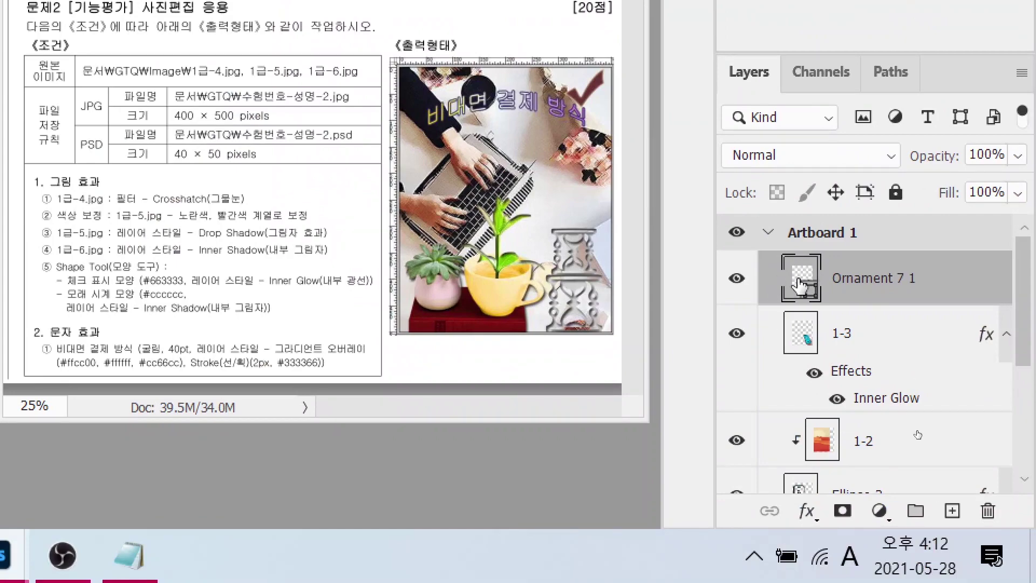
- Fill Ornament 7 1 with #ff6600 and add an Outer Glow
{"action": "double_click", "coordinate": [800, 284]}
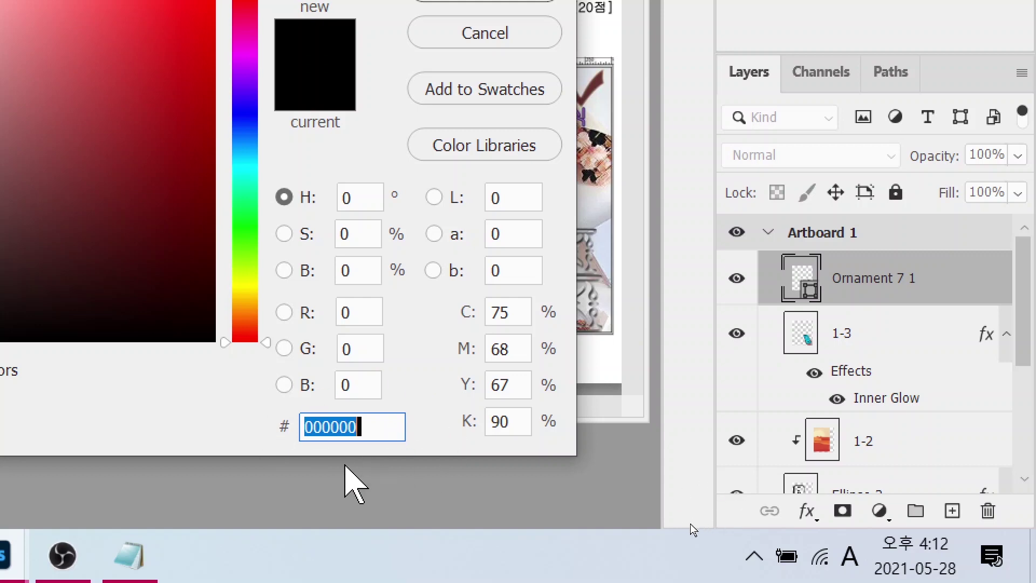
{"action": "type", "text": "ff6600"}
{"action": "key", "text": "Return"}
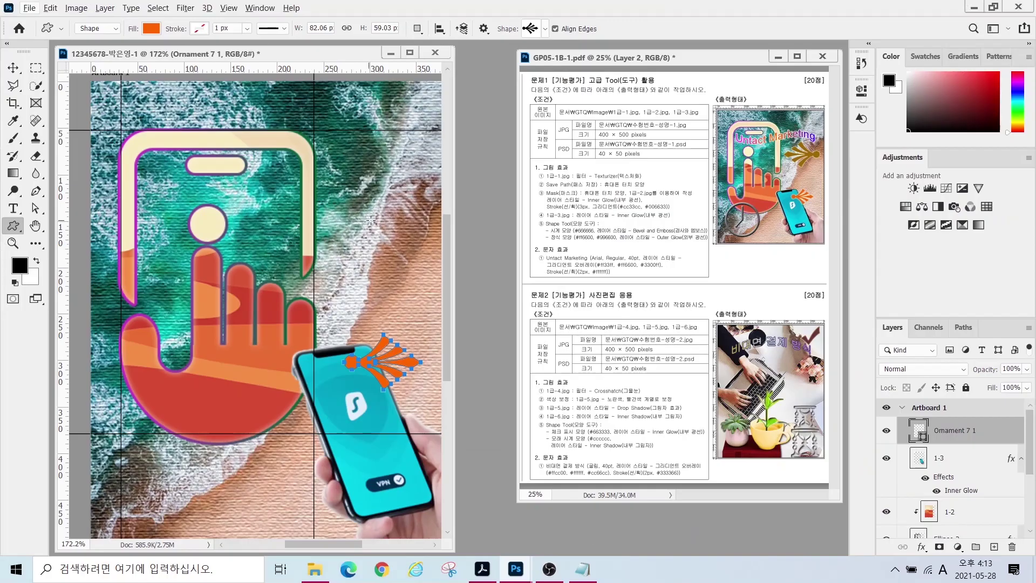
{"action": "left_click", "coordinate": [920, 546]}
{"action": "left_click", "coordinate": [494, 284]}
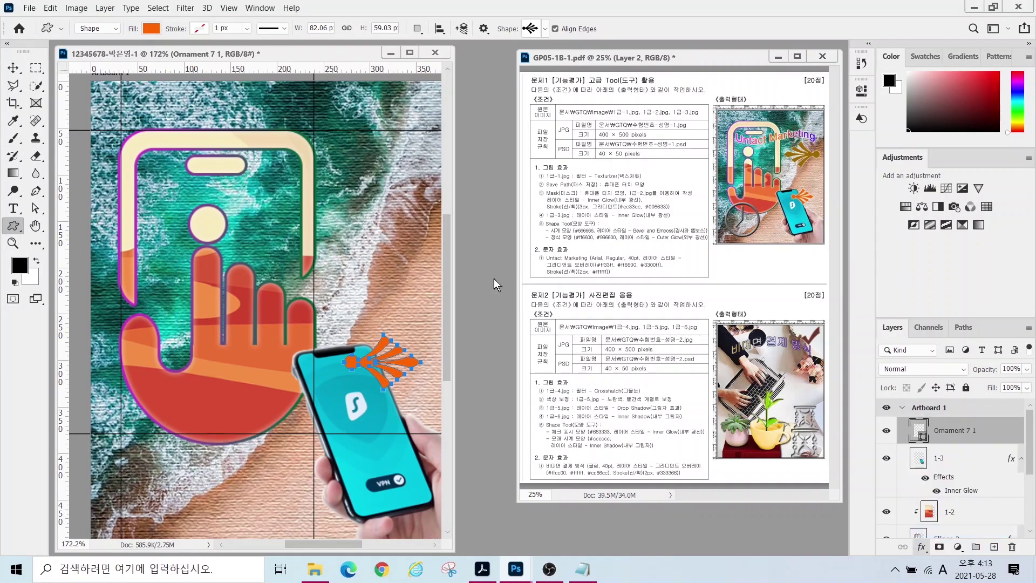
{"action": "key", "text": "Return"}
- Nudge the orange ornament into place beside the phone with the Move tool
{"action": "key", "text": "v"}
{"action": "left_click_drag", "start_coordinate": [379, 367], "coordinate": [379, 366]}
{"action": "left_click_drag", "start_coordinate": [364, 361], "coordinate": [372, 374]}
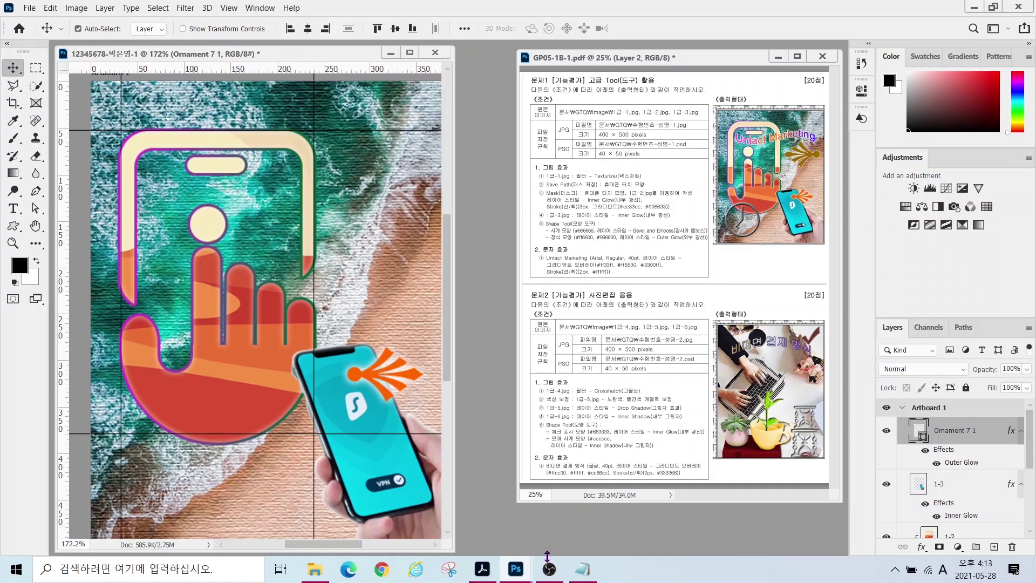
{"action": "left_click", "coordinate": [581, 573]}
{"action": "left_click_drag", "start_coordinate": [667, 362], "coordinate": [774, 363]}
{"action": "left_click", "coordinate": [415, 340]}
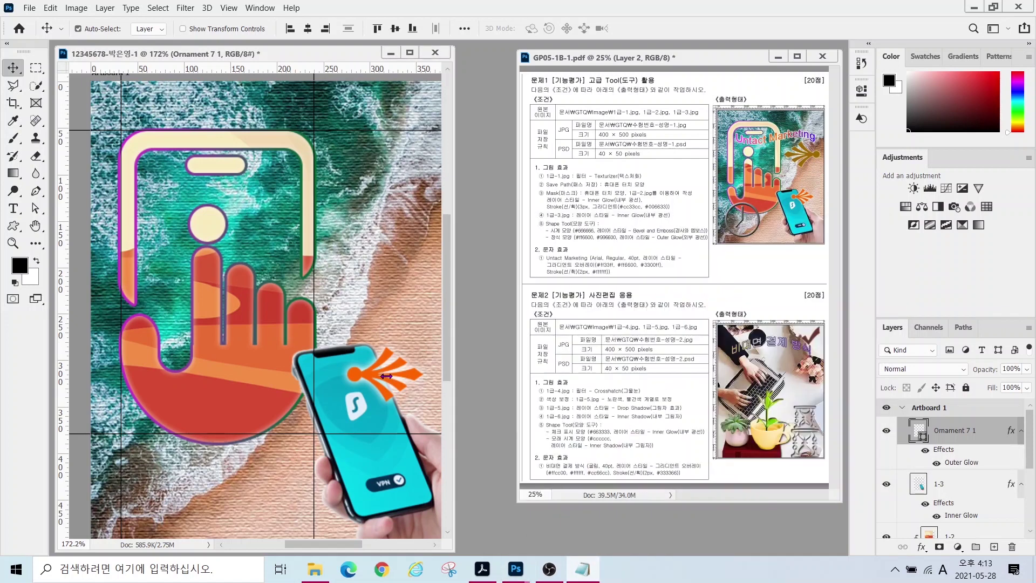
- Duplicate the ornament, then rotate, enlarge and place the copy at the right edge beside the hand
{"action": "key", "text": "ctrl+j"}
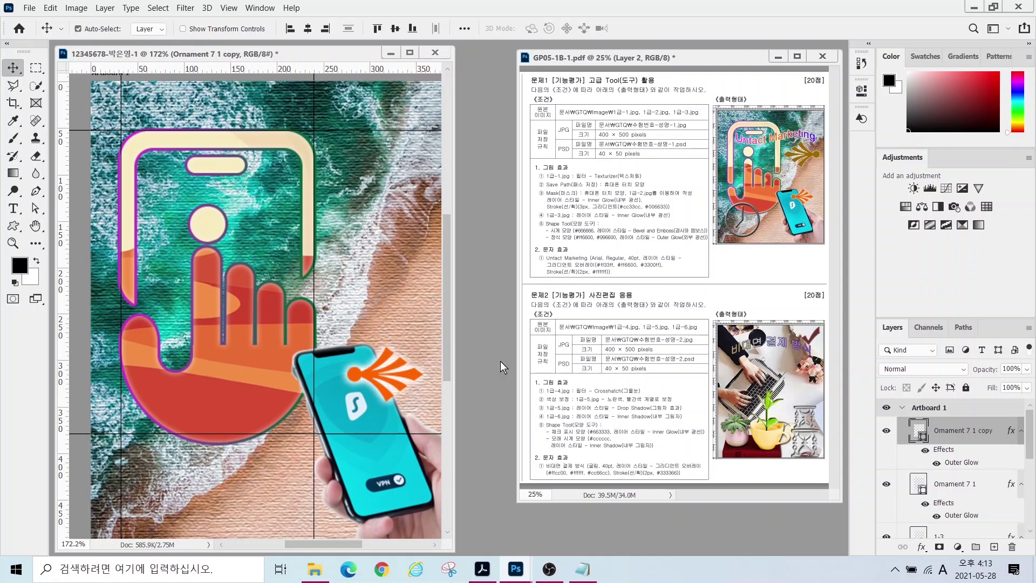
{"action": "left_click_drag", "start_coordinate": [371, 373], "coordinate": [365, 255]}
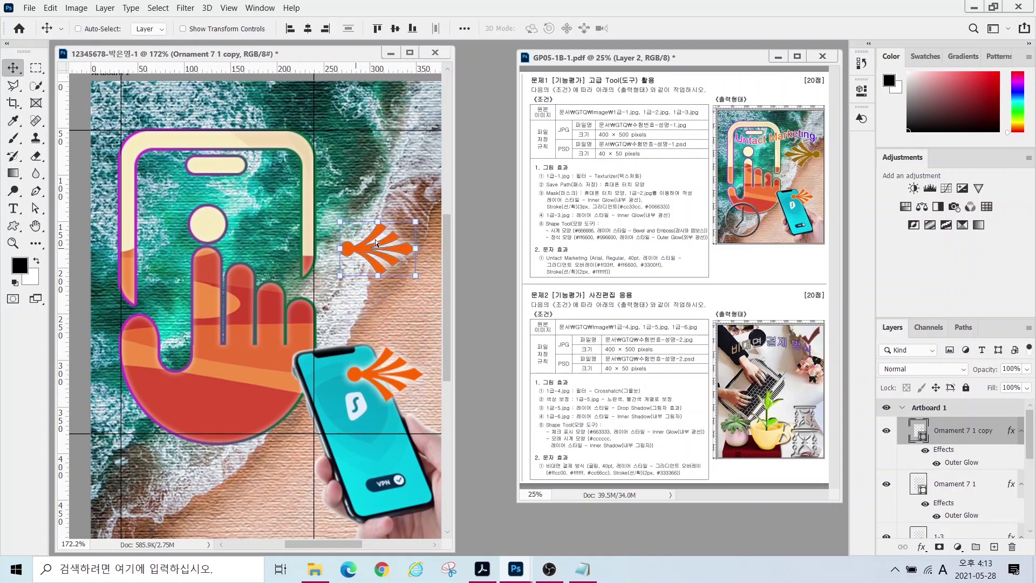
{"action": "key", "text": "ctrl+t"}
{"action": "left_click_drag", "start_coordinate": [421, 204], "coordinate": [326, 264]}
{"action": "left_click_drag", "start_coordinate": [337, 221], "coordinate": [310, 200]}
{"action": "left_click_drag", "start_coordinate": [379, 260], "coordinate": [402, 276]}
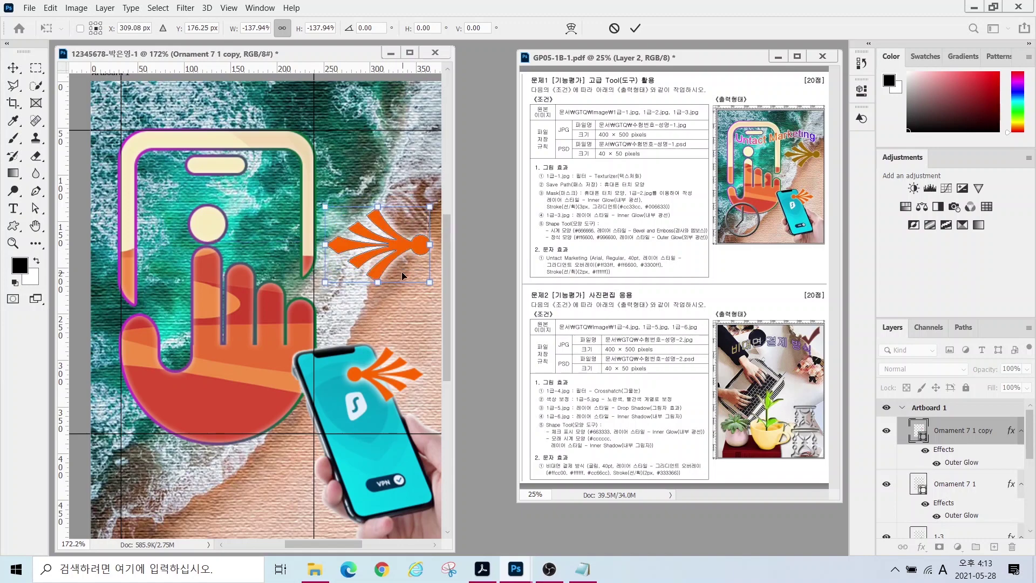
{"action": "key", "text": "Return"}
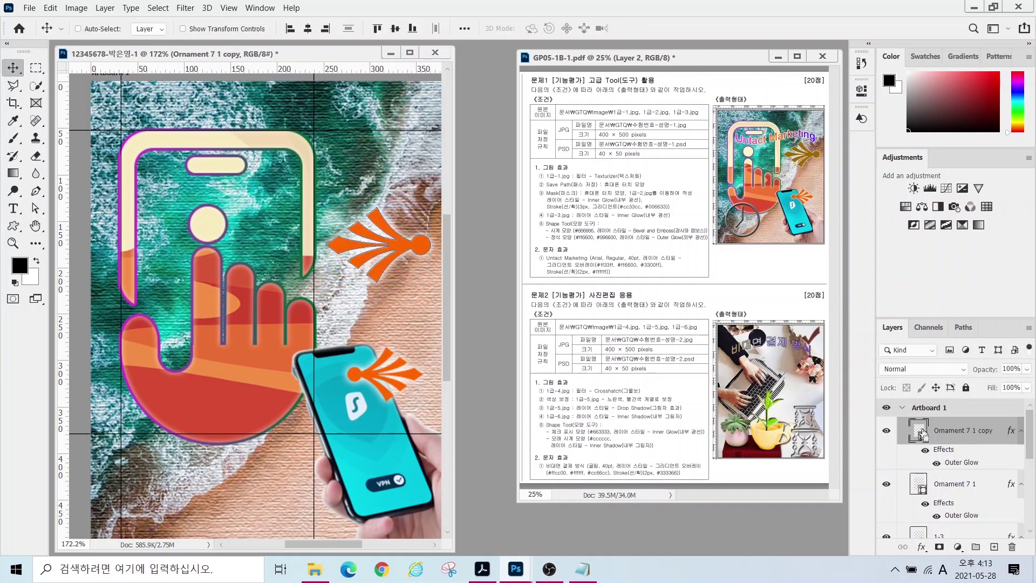
- Recolour Ornament 7 1 copy brown, #996600
{"action": "double_click", "coordinate": [922, 435]}
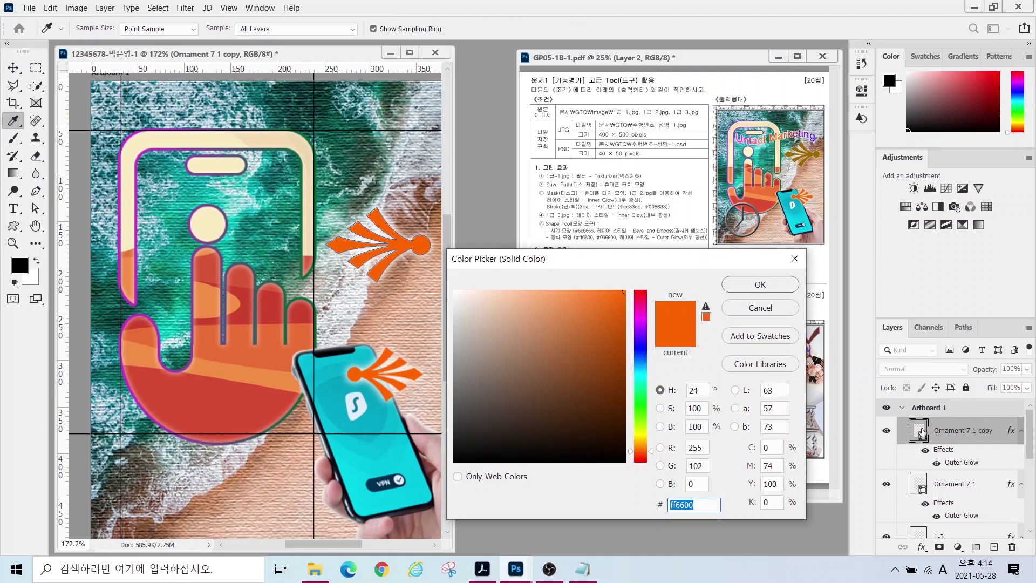
{"action": "type", "text": "996600"}
{"action": "key", "text": "Return"}
{"action": "left_click", "coordinate": [13, 225]}
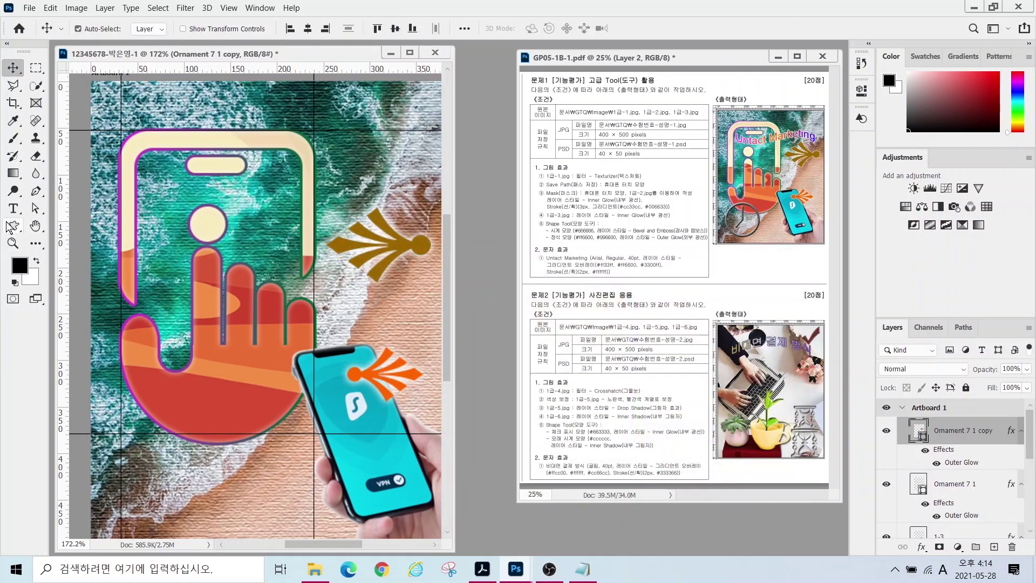
{"action": "left_click", "coordinate": [545, 29]}
- Draw the clock shape from the Objects set in the lower left of the image
{"action": "left_click", "coordinate": [375, 408]}
{"action": "scroll", "coordinate": [376, 426], "scroll_direction": "down", "scroll_amount": 5}
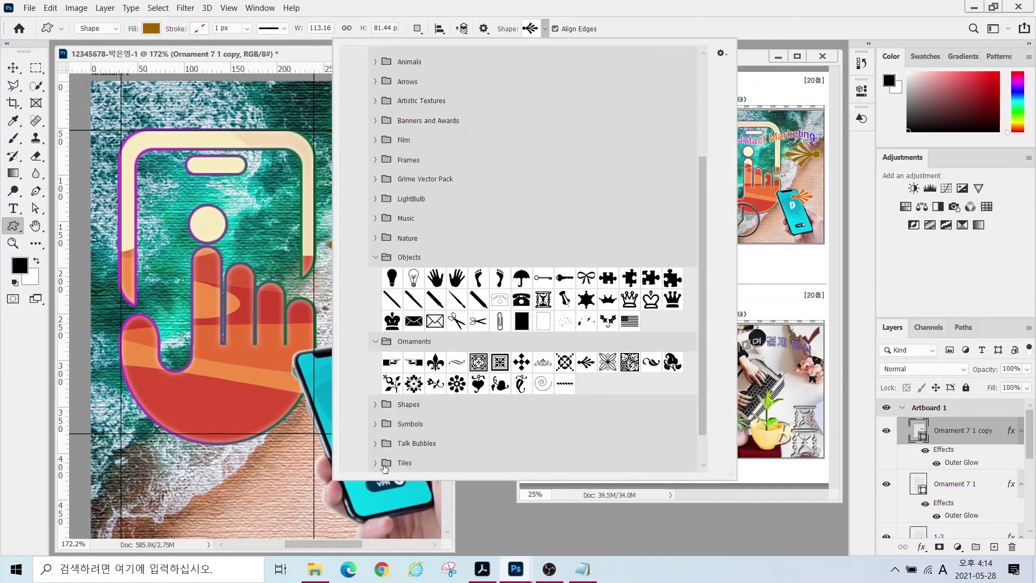
{"action": "left_click", "coordinate": [376, 442]}
{"action": "scroll", "coordinate": [375, 442], "scroll_direction": "down", "scroll_amount": 2}
{"action": "double_click", "coordinate": [414, 441]}
{"action": "mouse_move", "coordinate": [104, 410]}
{"action": "left_mouse_down"}
{"action": "mouse_move", "coordinate": [237, 482]}
{"action": "mouse_move", "coordinate": [219, 526]}
{"action": "left_mouse_up"}
- Fill the clock layer Time 1 with #666666 and add Bevel & Emboss
{"action": "double_click", "coordinate": [918, 430]}
{"action": "type", "text": "666666"}
{"action": "key", "text": "Return"}
{"action": "left_click", "coordinate": [921, 546]}
{"action": "left_click", "coordinate": [943, 440]}
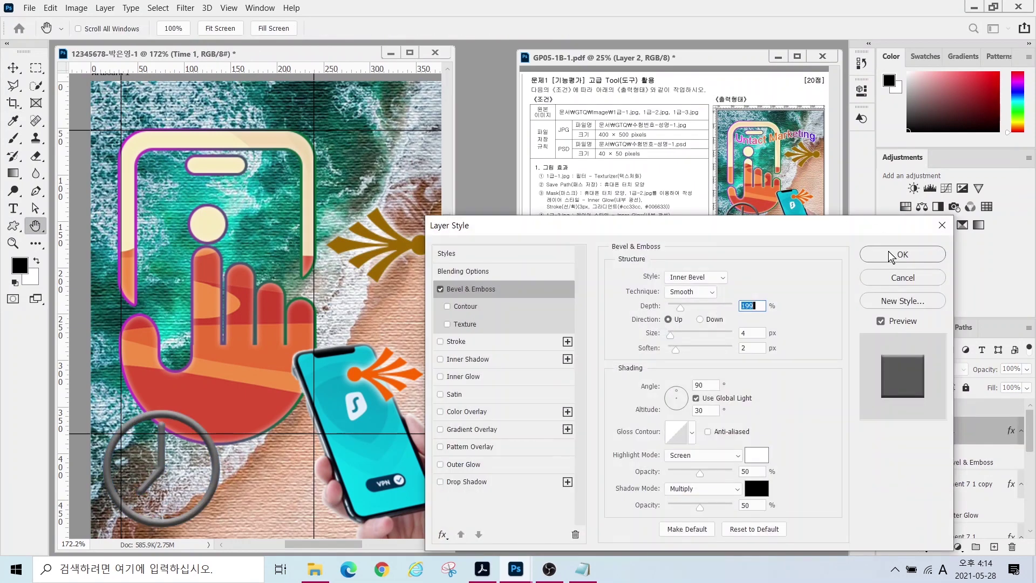
{"action": "left_click", "coordinate": [890, 254]}
{"action": "left_click", "coordinate": [13, 67]}
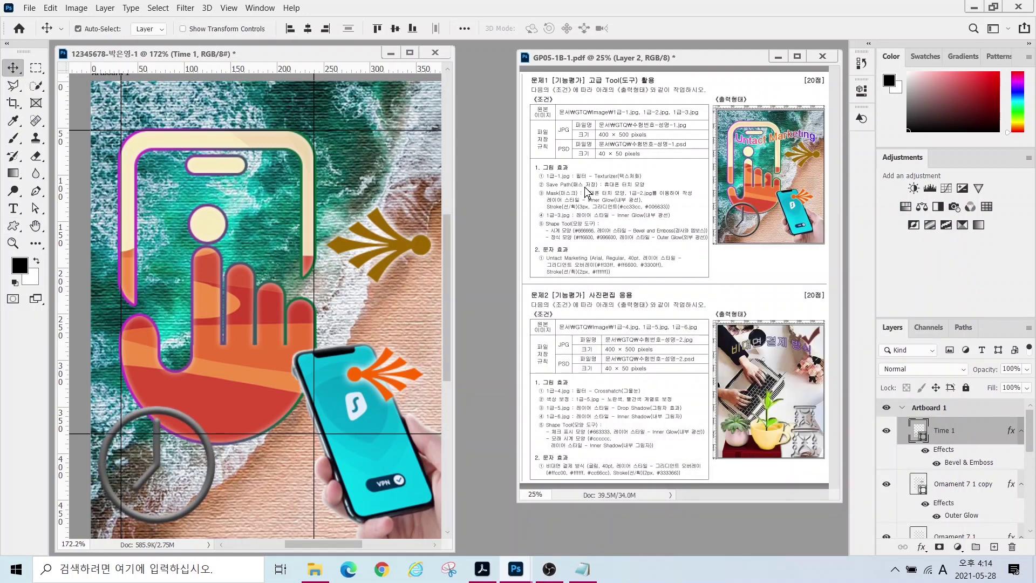
- Type the title 'Untact Mrketing' across the hand
{"action": "left_click", "coordinate": [14, 208]}
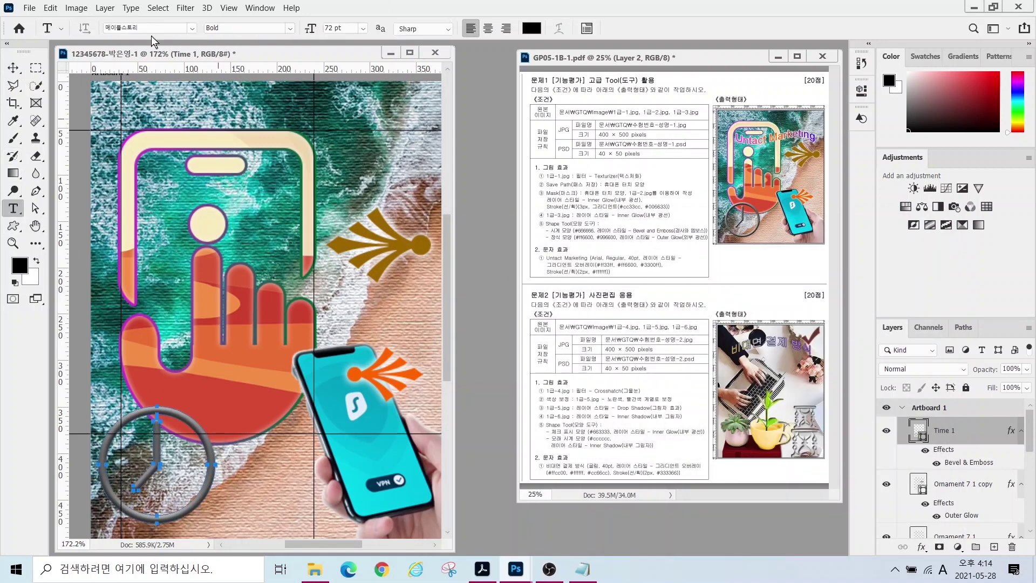
{"action": "left_click", "coordinate": [147, 229]}
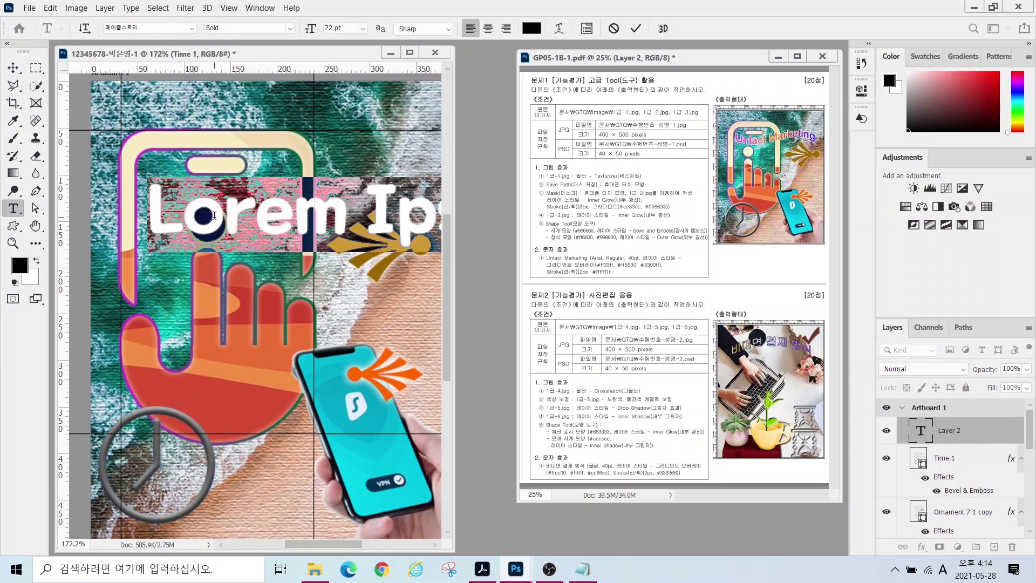
{"action": "type", "text": "Untact M"}
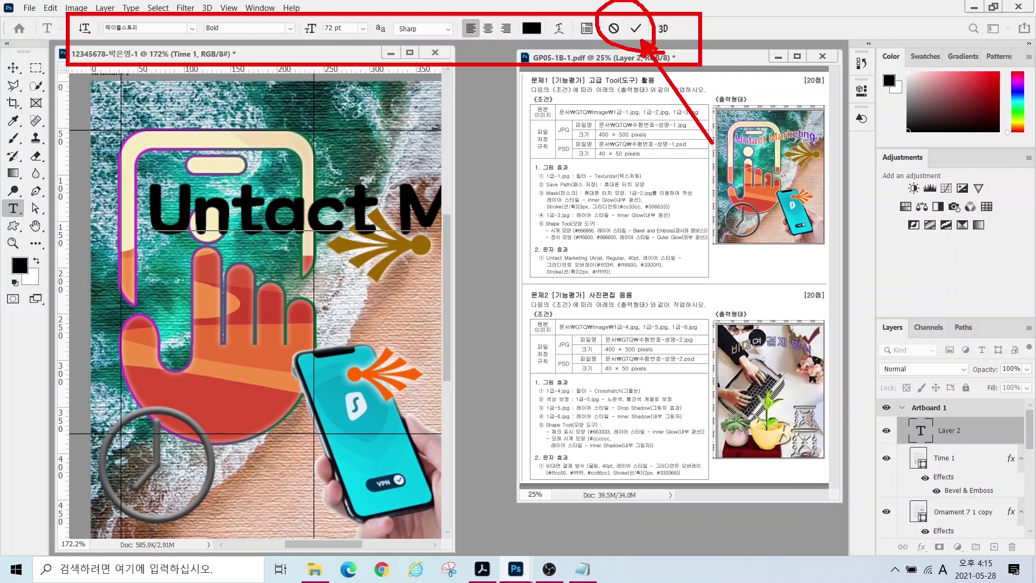
{"action": "key", "text": "ctrl+Return"}
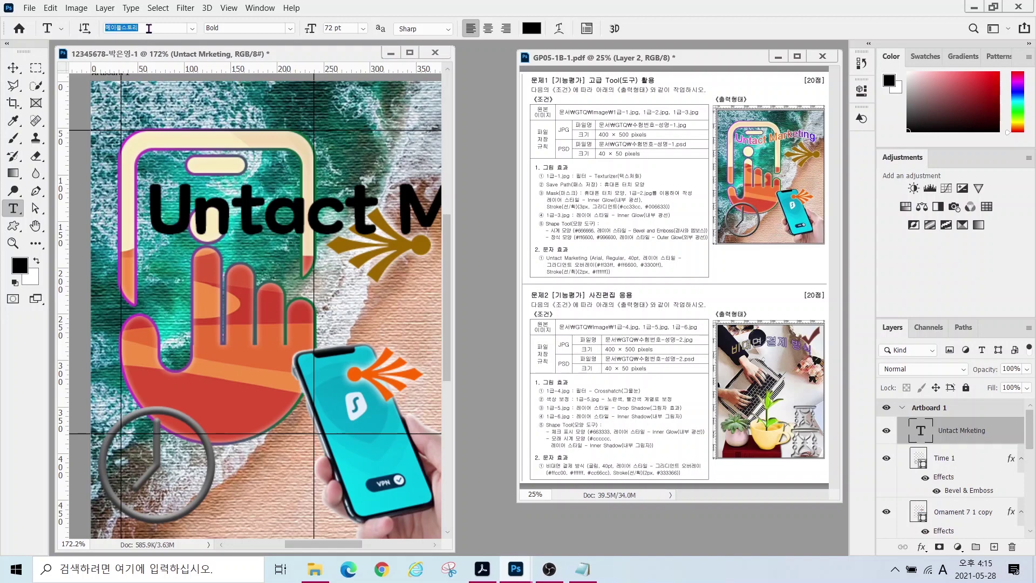
- Set the title to Arial Regular 40 pt and add a Gradient Overlay
{"action": "left_click", "coordinate": [191, 28]}
{"action": "left_click_drag", "start_coordinate": [364, 135], "coordinate": [357, 66]}
{"action": "left_click", "coordinate": [324, 67]}
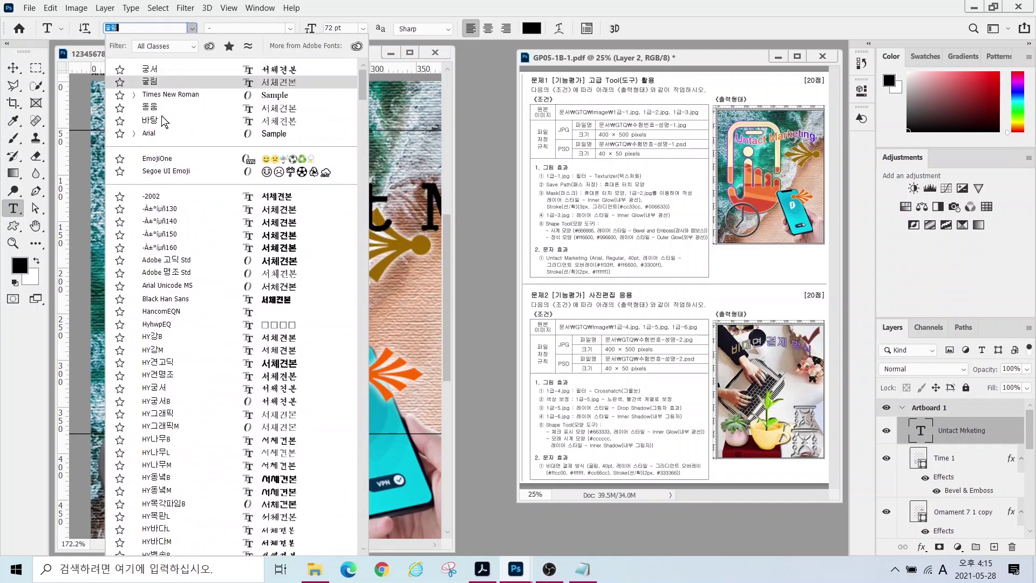
{"action": "left_click", "coordinate": [320, 29]}
{"action": "type", "text": "40"}
{"action": "key", "text": "Return"}
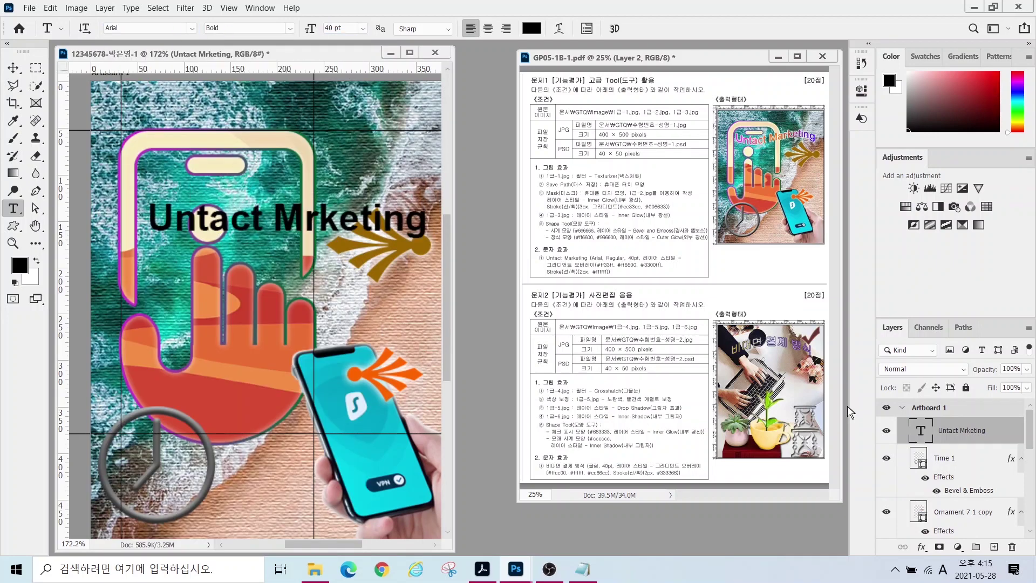
{"action": "left_click", "coordinate": [290, 29]}
{"action": "left_click", "coordinate": [238, 84]}
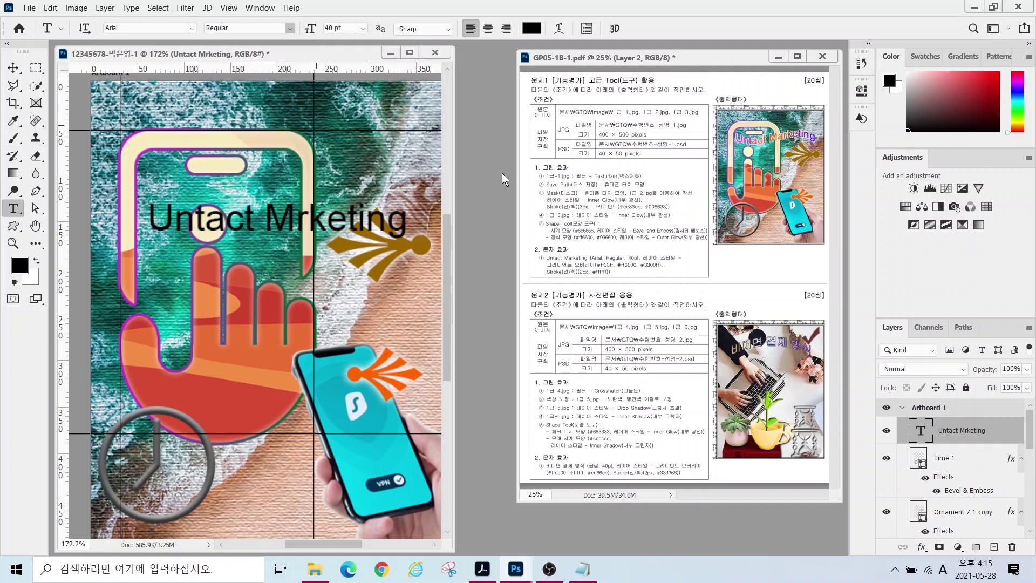
{"action": "left_click", "coordinate": [922, 546]}
{"action": "left_click", "coordinate": [950, 518]}
- Uncover the reference sheet and mark its gradient colour values
{"action": "left_click_drag", "start_coordinate": [551, 225], "coordinate": [153, 73]}
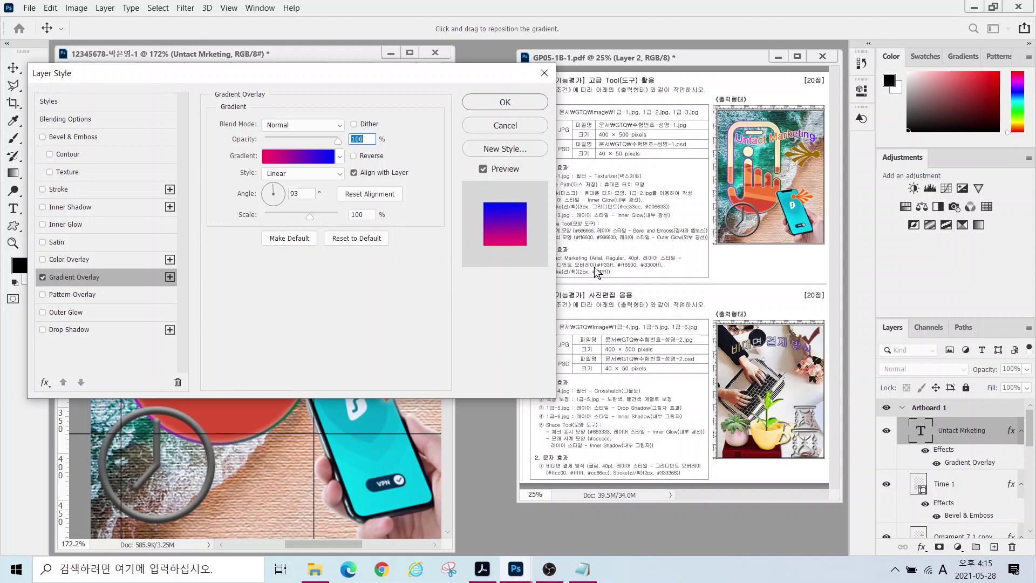
{"action": "key", "text": "alt"}
{"action": "mouse_move", "coordinate": [599, 258]}
{"action": "left_mouse_down"}
{"action": "mouse_move", "coordinate": [602, 232]}
{"action": "mouse_move", "coordinate": [629, 244]}
{"action": "mouse_move", "coordinate": [635, 209]}
{"action": "left_mouse_up"}
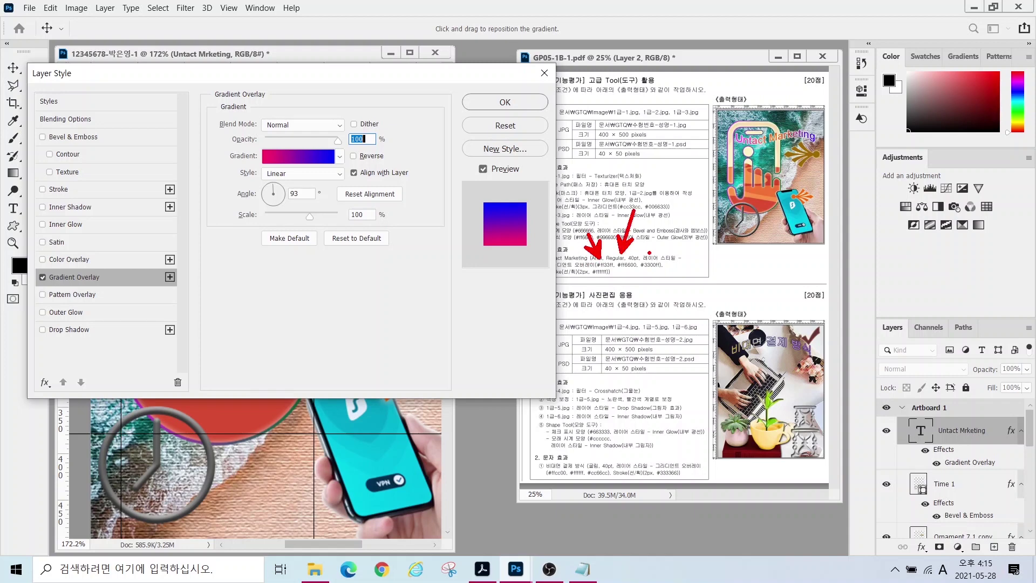
{"action": "left_click_drag", "start_coordinate": [656, 259], "coordinate": [720, 222]}
{"action": "key", "text": "Escape"}
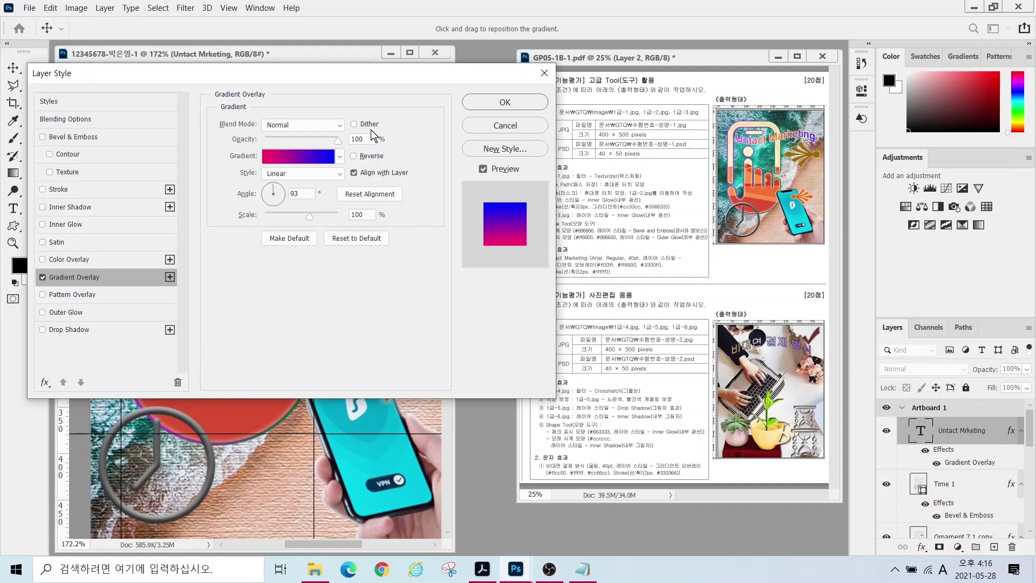
- Open the title's gradient colours and mark its left and right colour stops
{"action": "left_click", "coordinate": [302, 156]}
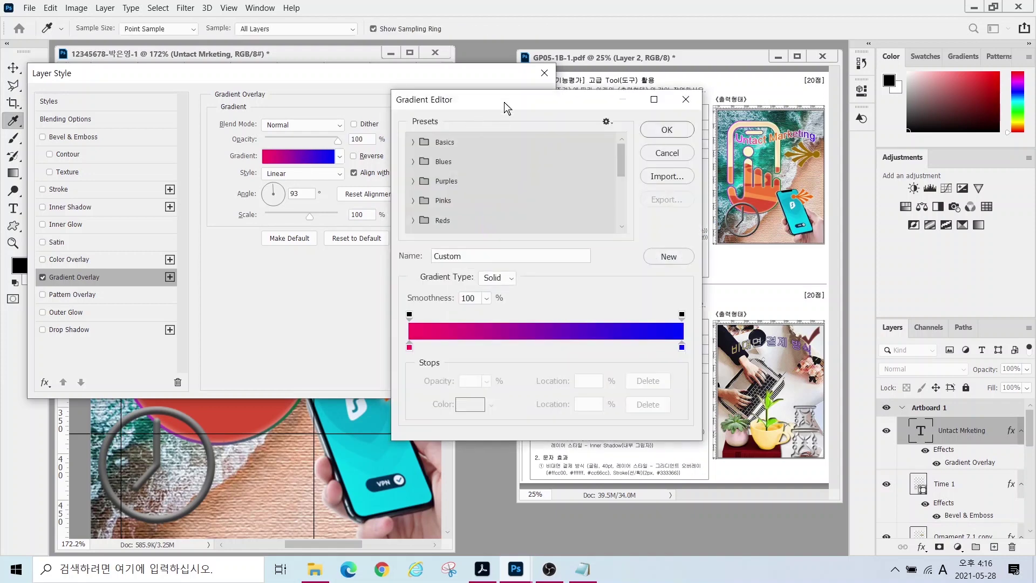
{"action": "key", "text": "alt"}
{"action": "mouse_move", "coordinate": [406, 366]}
{"action": "left_mouse_down"}
{"action": "mouse_move", "coordinate": [411, 333]}
{"action": "mouse_move", "coordinate": [417, 361]}
{"action": "left_mouse_up"}
{"action": "mouse_move", "coordinate": [688, 360]}
{"action": "left_mouse_down"}
{"action": "mouse_move", "coordinate": [694, 337]}
{"action": "mouse_move", "coordinate": [700, 364]}
{"action": "left_mouse_up"}
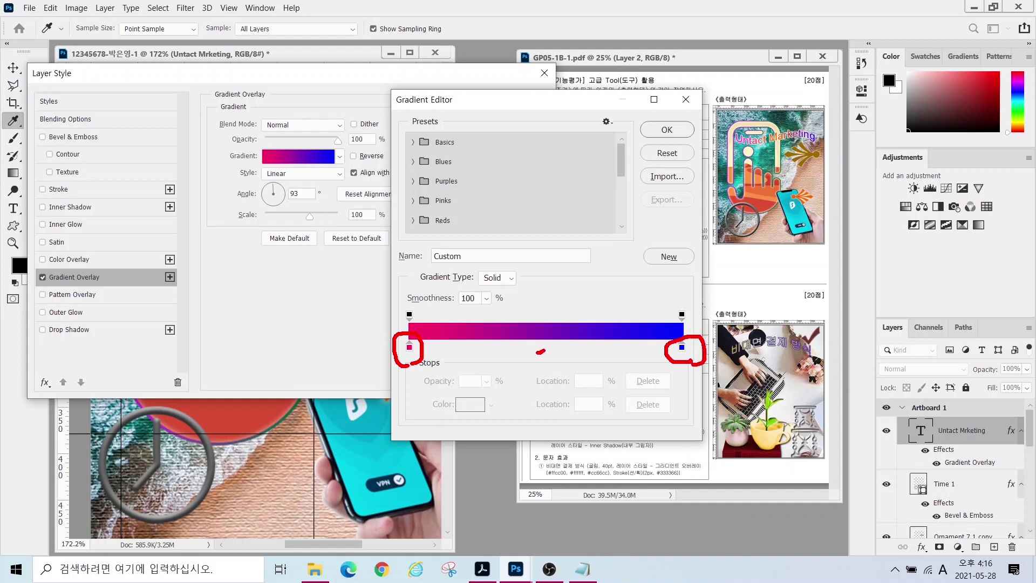
{"action": "key", "text": "Escape"}
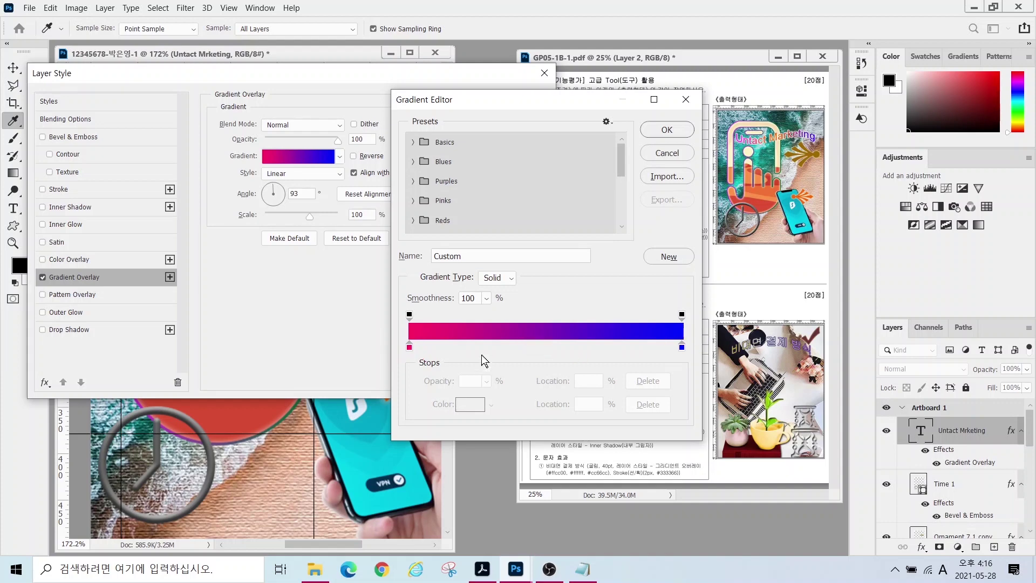
- Add a middle stop and set the gradient stops to #ff00ff, #ff6600 and #3300ff
{"action": "left_click", "coordinate": [533, 346]}
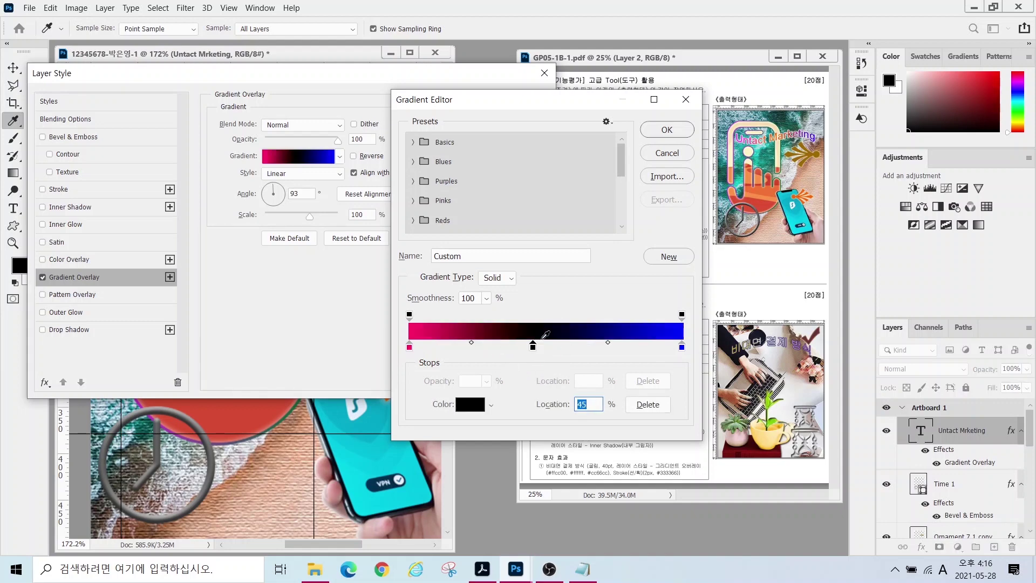
{"action": "double_click", "coordinate": [410, 347]}
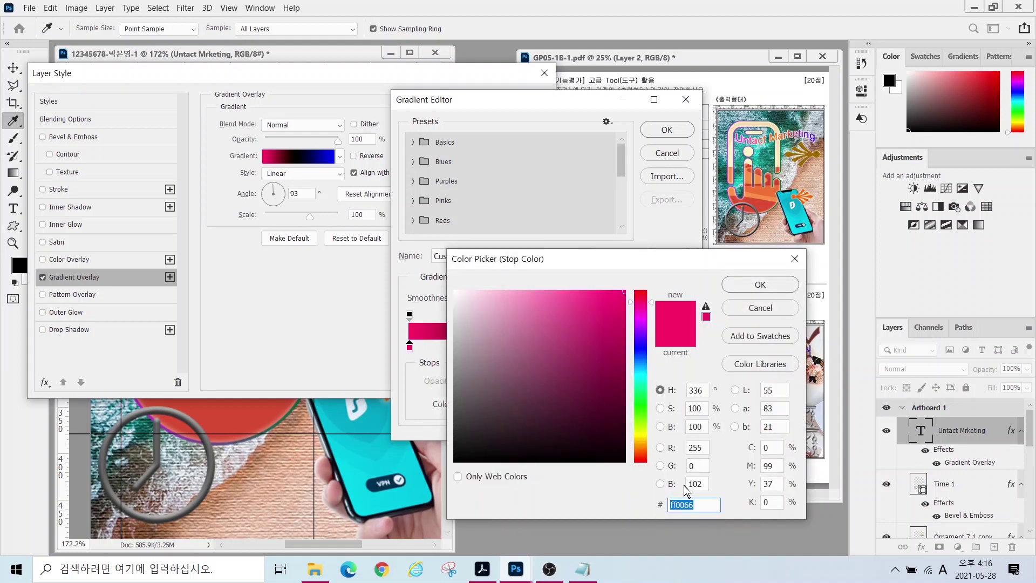
{"action": "type", "text": "ff00ff"}
{"action": "key", "text": "Return"}
{"action": "double_click", "coordinate": [532, 344]}
{"action": "type", "text": "ff6600"}
{"action": "key", "text": "Return"}
{"action": "double_click", "coordinate": [681, 347]}
{"action": "type", "text": "3300ff"}
{"action": "key", "text": "Return"}
{"action": "left_click", "coordinate": [667, 130]}
- Set the gradient angle to 7° so it runs near-horizontally
{"action": "left_click_drag", "start_coordinate": [276, 76], "coordinate": [535, 232]}
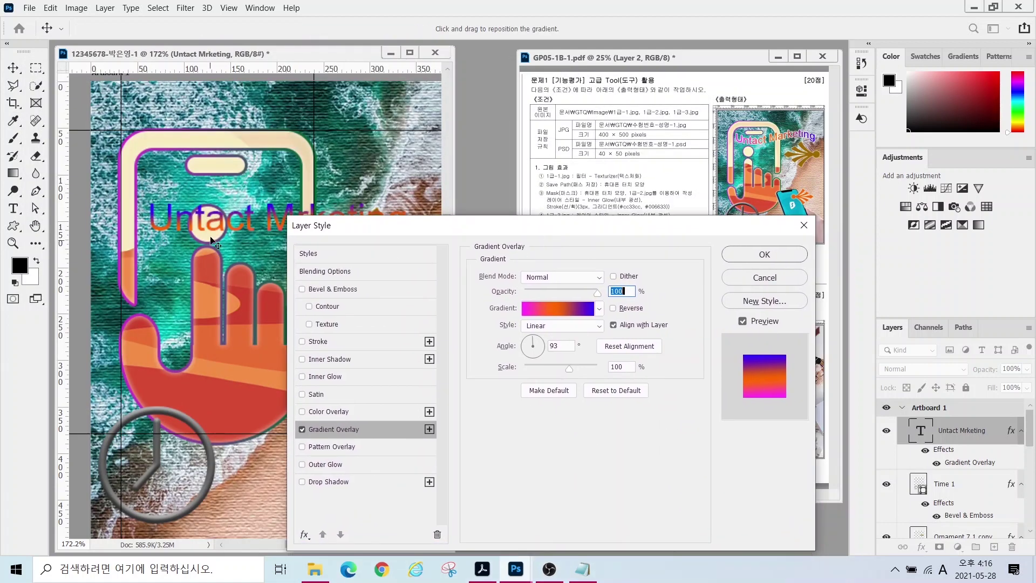
{"action": "left_click", "coordinate": [538, 344]}
{"action": "left_click", "coordinate": [539, 346]}
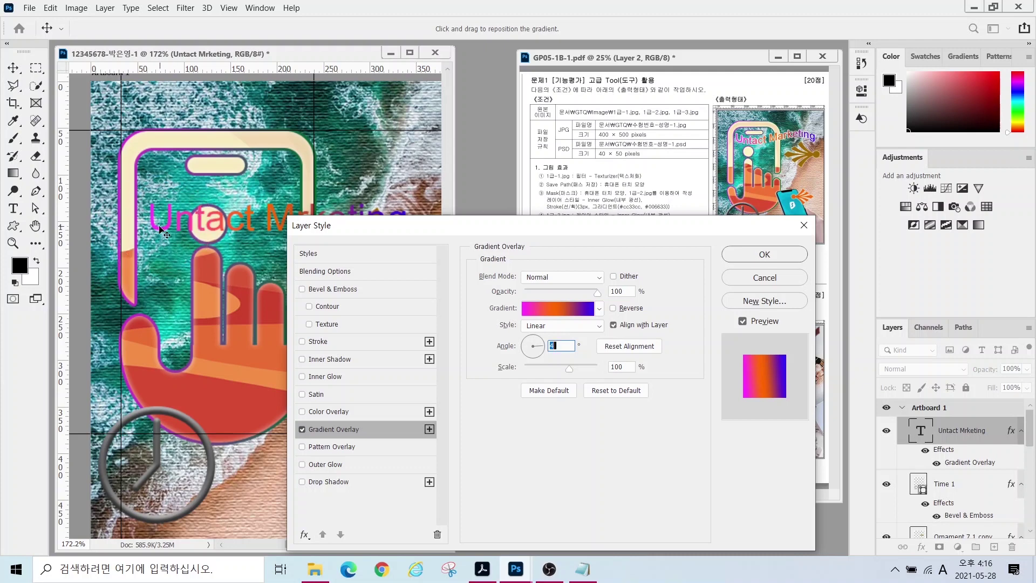
- Add a 2 px white Color-fill stroke and apply the effects to the title
{"action": "left_click", "coordinate": [378, 343]}
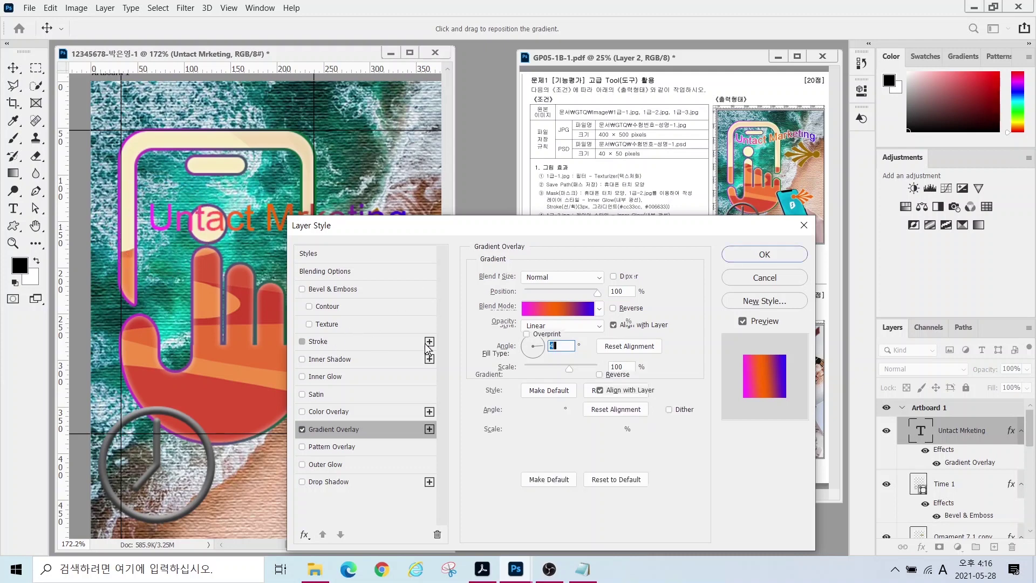
{"action": "double_click", "coordinate": [600, 276]}
{"action": "type", "text": "2"}
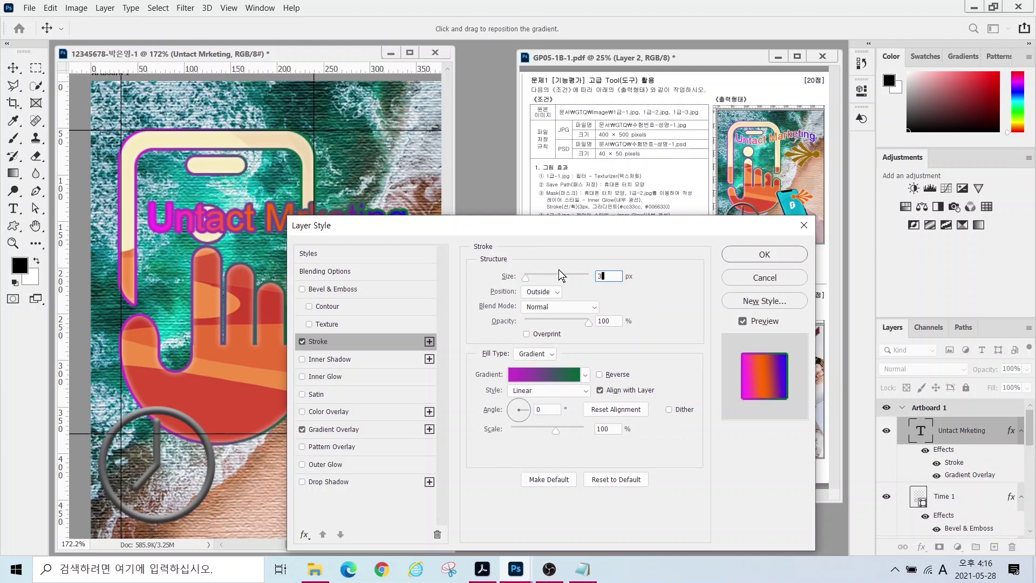
{"action": "left_click", "coordinate": [535, 354]}
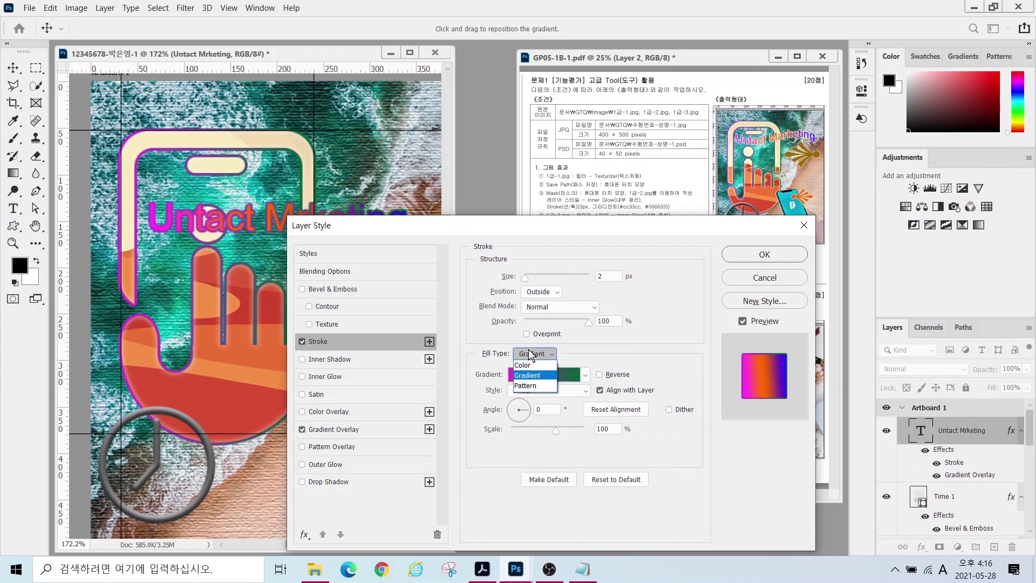
{"action": "left_click", "coordinate": [532, 363]}
{"action": "left_click", "coordinate": [507, 374]}
{"action": "left_click", "coordinate": [760, 284]}
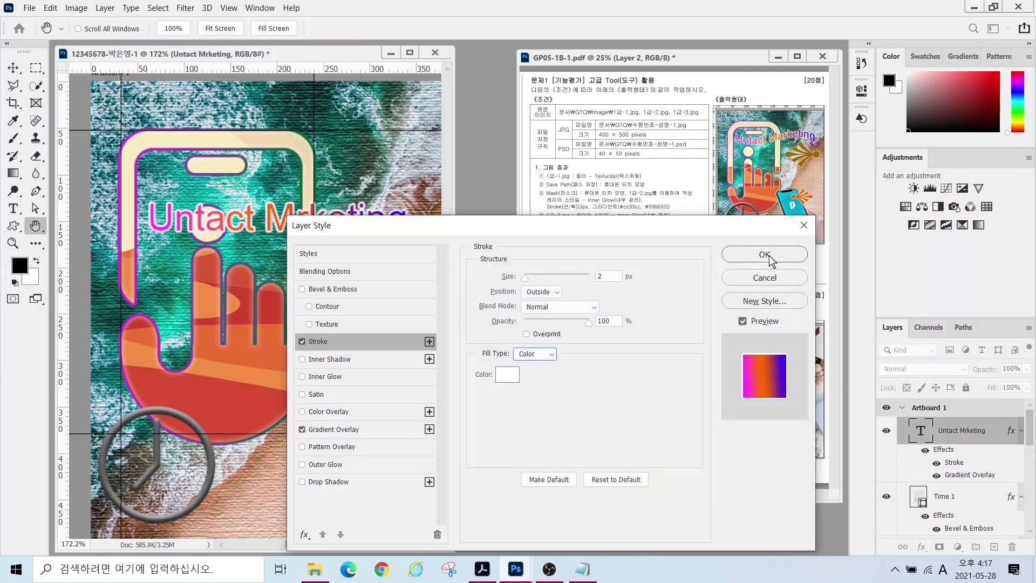
{"action": "left_click", "coordinate": [769, 255]}
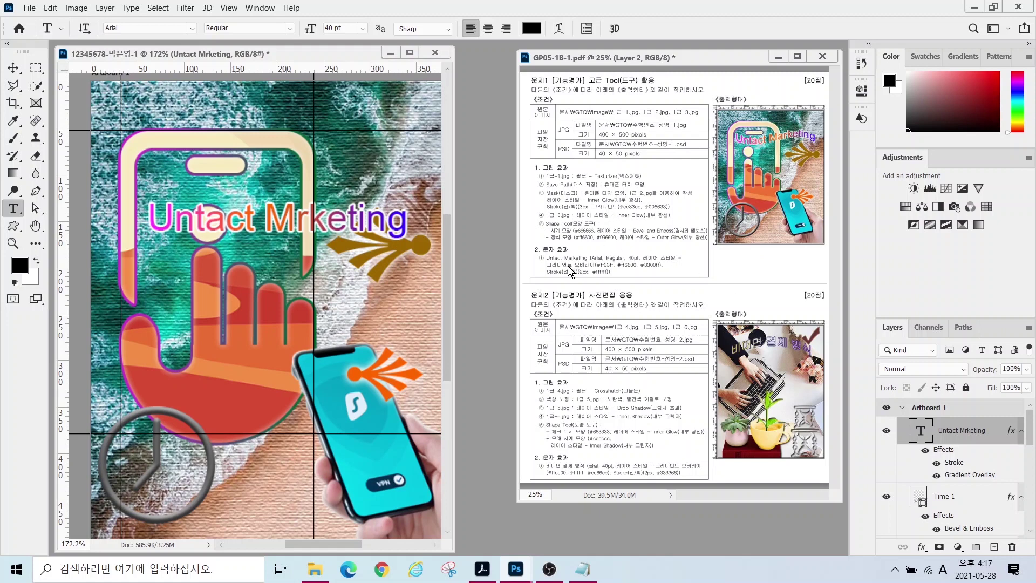
{"action": "left_click_drag", "start_coordinate": [561, 259], "coordinate": [530, 234]}
{"action": "left_click_drag", "start_coordinate": [561, 277], "coordinate": [528, 310]}
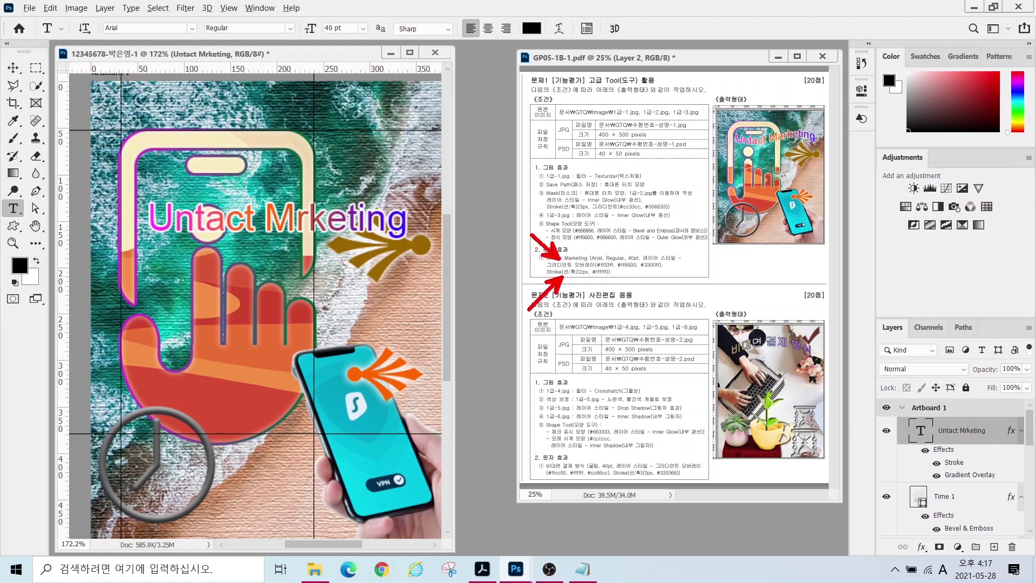
{"action": "left_click_drag", "start_coordinate": [135, 194], "coordinate": [428, 242]}
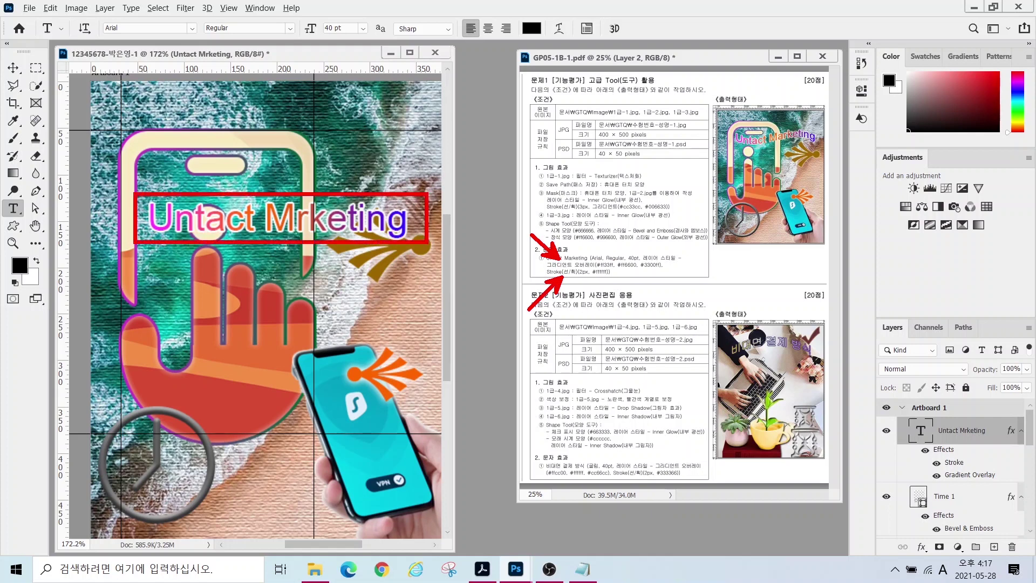
{"action": "mouse_move", "coordinate": [724, 135]}
{"action": "left_mouse_down"}
{"action": "mouse_move", "coordinate": [748, 156]}
{"action": "mouse_move", "coordinate": [795, 131]}
{"action": "mouse_move", "coordinate": [825, 149]}
{"action": "left_mouse_up"}
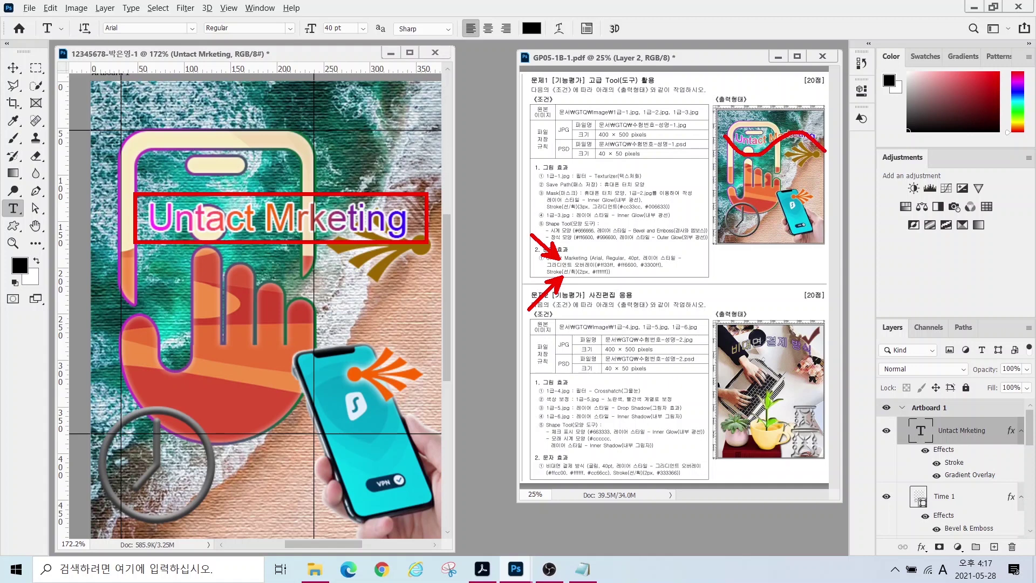
{"action": "key", "text": "Escape"}
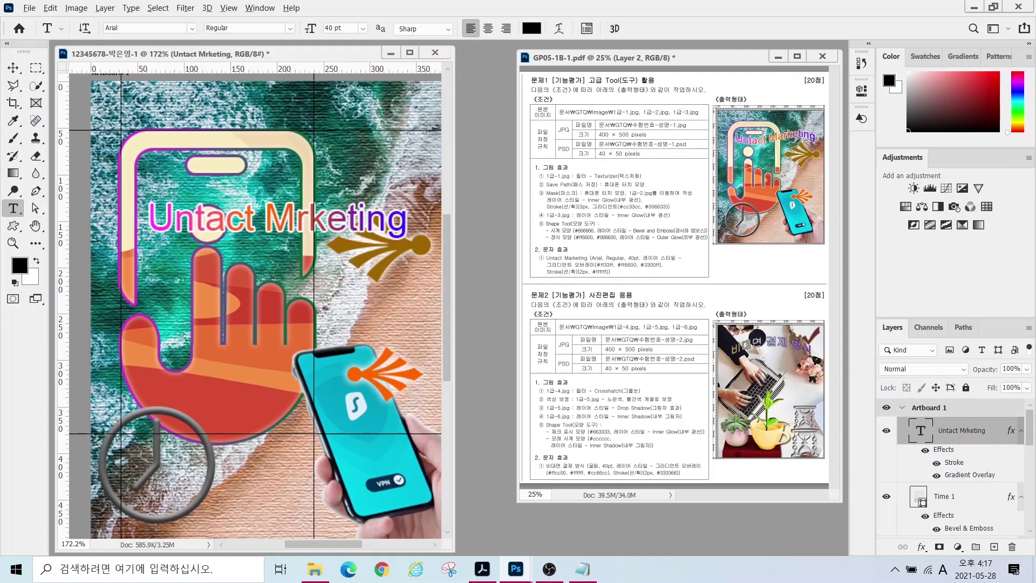
{"action": "mouse_move", "coordinate": [879, 409]}
{"action": "left_mouse_down"}
{"action": "mouse_move", "coordinate": [987, 443]}
{"action": "mouse_move", "coordinate": [1026, 444]}
{"action": "left_mouse_up"}
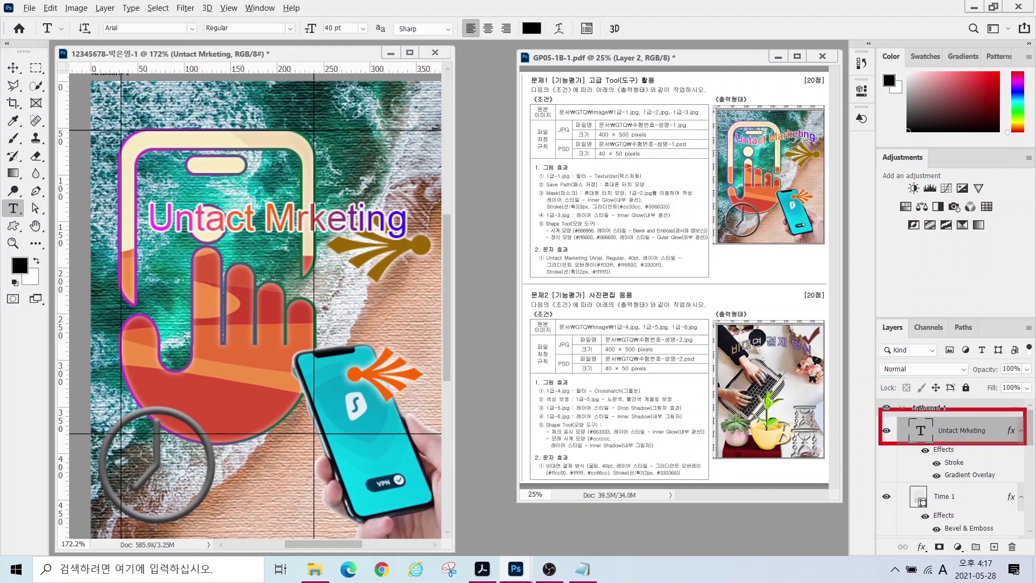
{"action": "left_click_drag", "start_coordinate": [912, 426], "coordinate": [814, 371]}
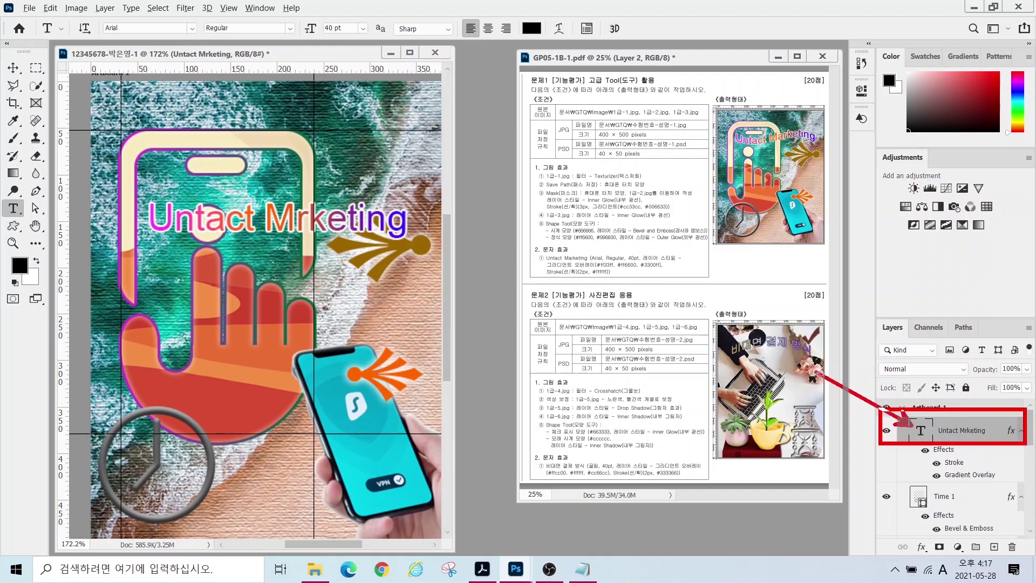
{"action": "left_click_drag", "start_coordinate": [2, 199], "coordinate": [146, 275]}
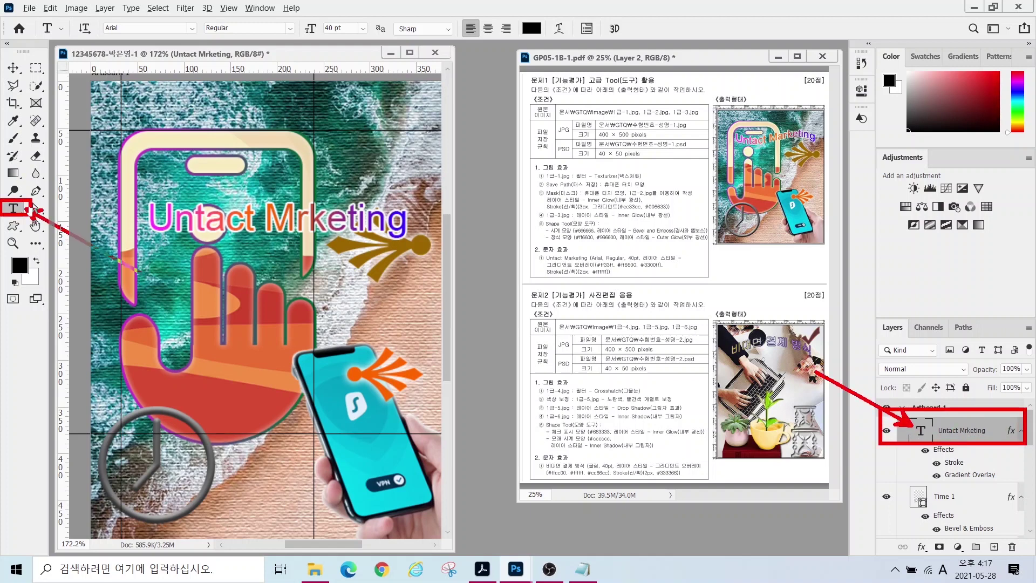
{"action": "left_click_drag", "start_coordinate": [37, 18], "coordinate": [650, 49]}
{"action": "mouse_move", "coordinate": [547, 42]}
{"action": "left_mouse_down"}
{"action": "mouse_move", "coordinate": [572, 15]}
{"action": "mouse_move", "coordinate": [596, 132]}
{"action": "left_mouse_up"}
{"action": "key", "text": "Escape"}
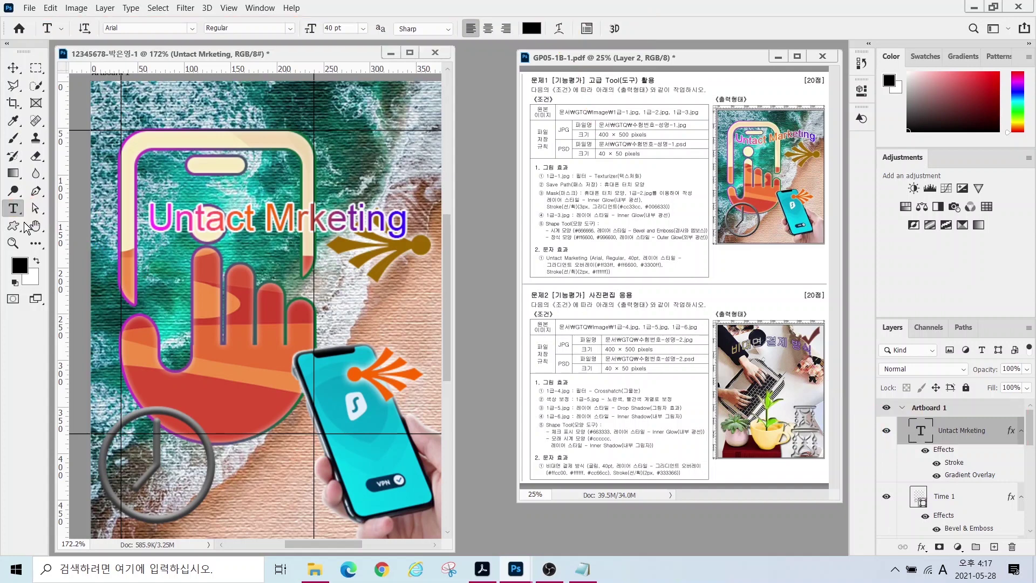
- Warp the title with Flag style at -40 bend and nudge it slightly upward
{"action": "left_click", "coordinate": [559, 28]}
{"action": "left_click", "coordinate": [360, 389]}
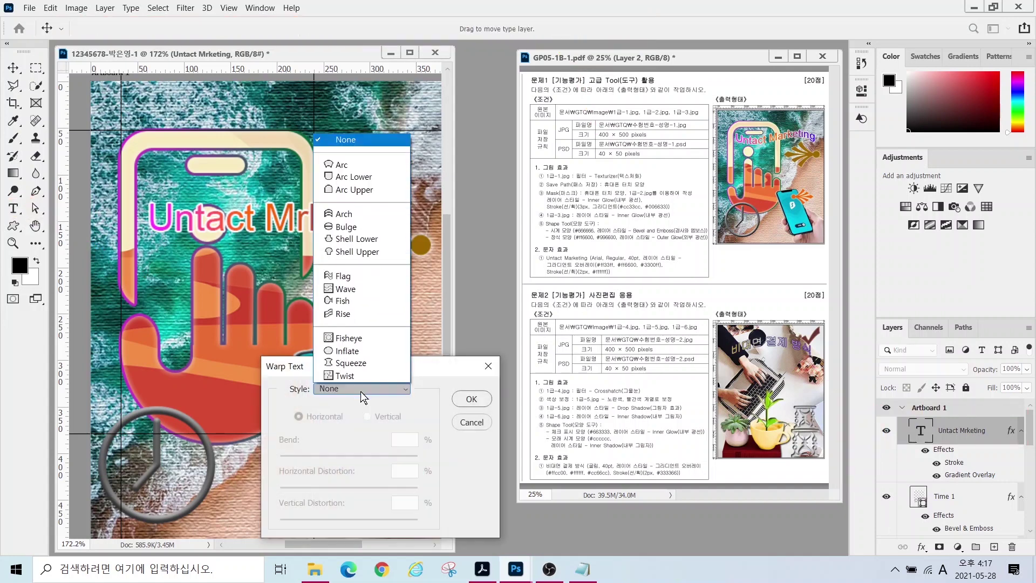
{"action": "left_click", "coordinate": [345, 275]}
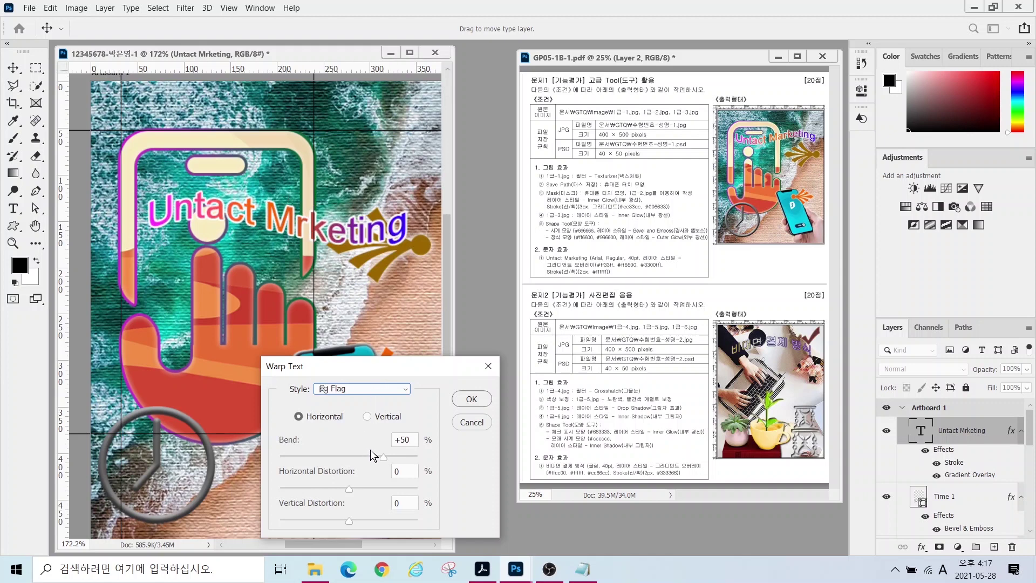
{"action": "left_click", "coordinate": [384, 459]}
{"action": "left_click", "coordinate": [384, 460]}
{"action": "left_click_drag", "start_coordinate": [335, 459], "coordinate": [322, 459]}
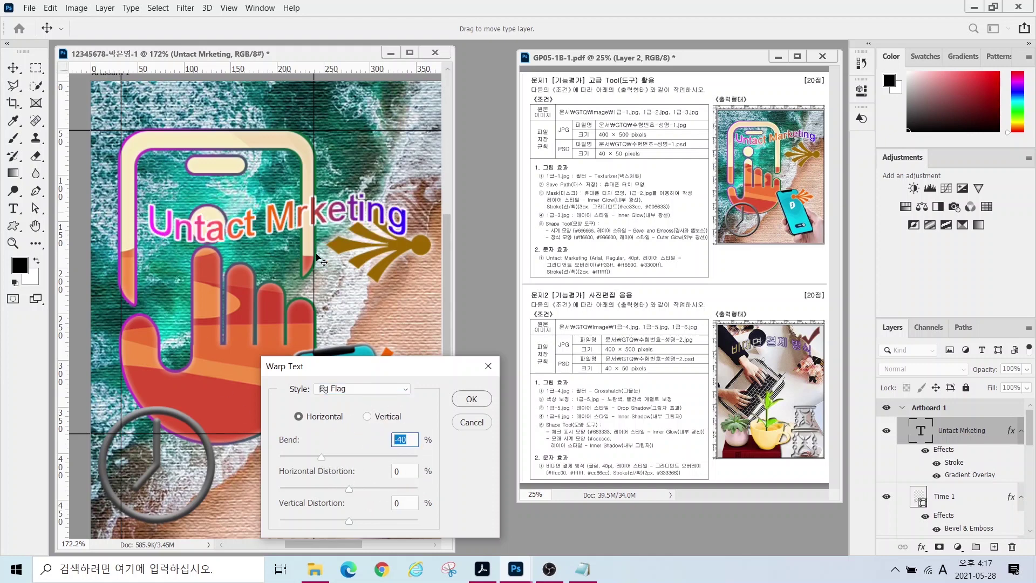
{"action": "left_click", "coordinate": [469, 400]}
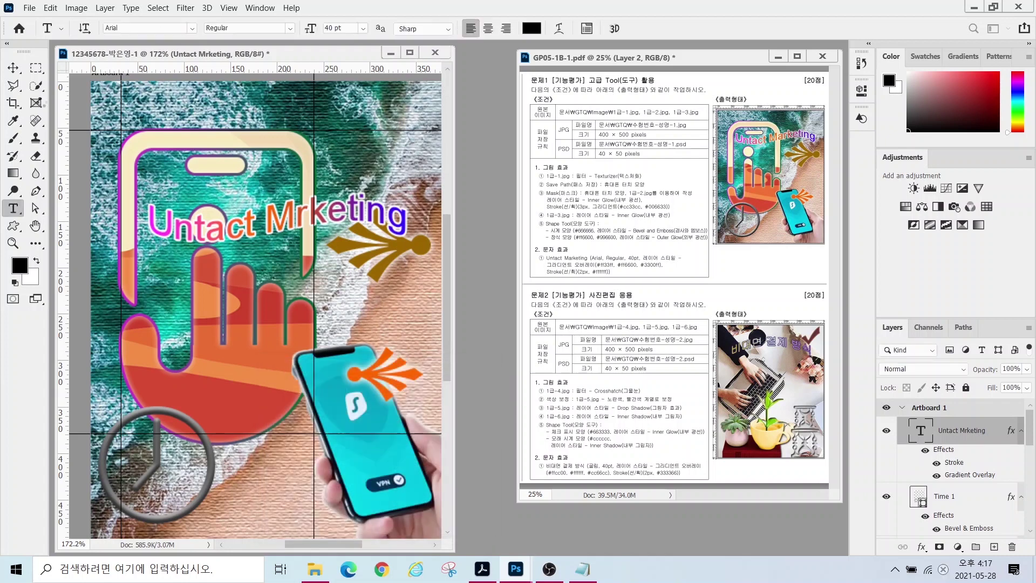
{"action": "left_click", "coordinate": [13, 68]}
{"action": "left_click_drag", "start_coordinate": [264, 221], "coordinate": [248, 190]}
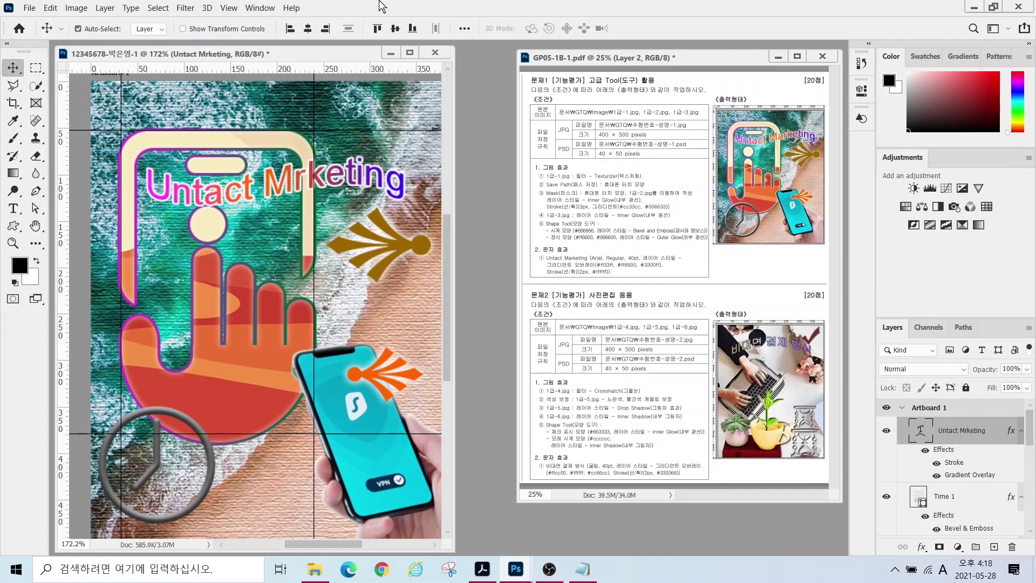
- Hide the rulers and clear all guides from the View menu
{"action": "left_click", "coordinate": [229, 8]}
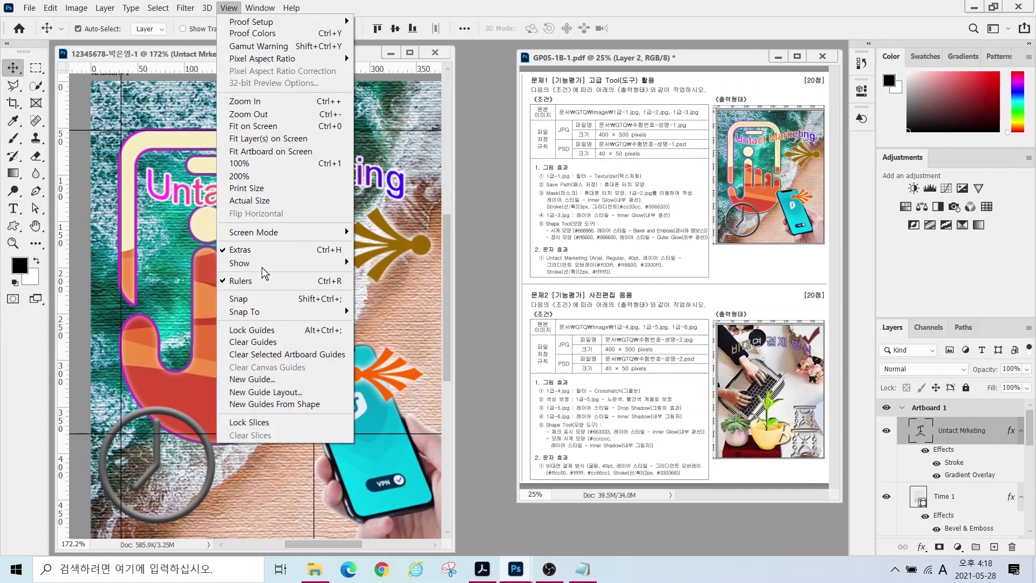
{"action": "left_click", "coordinate": [251, 282]}
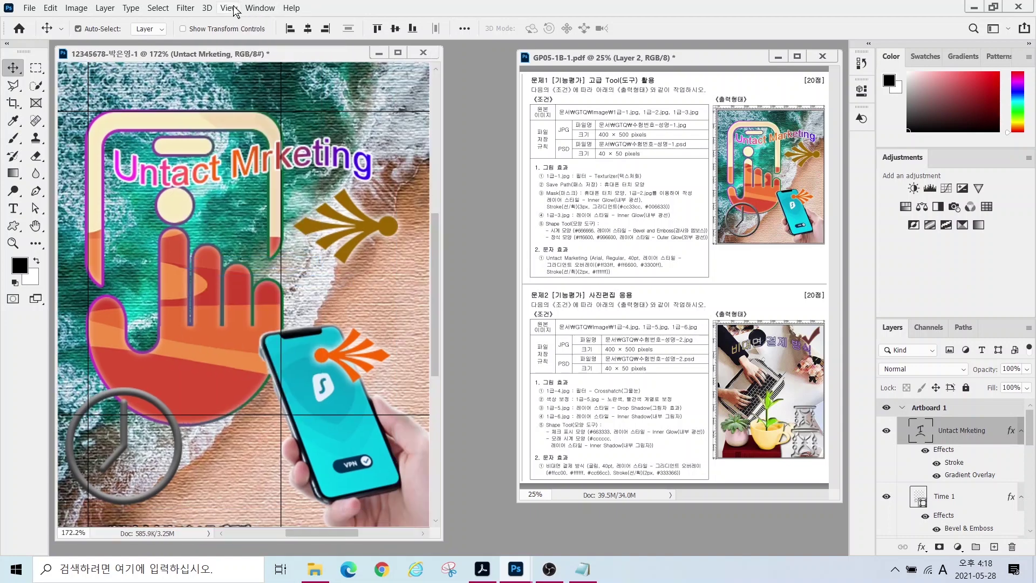
{"action": "left_click", "coordinate": [229, 9]}
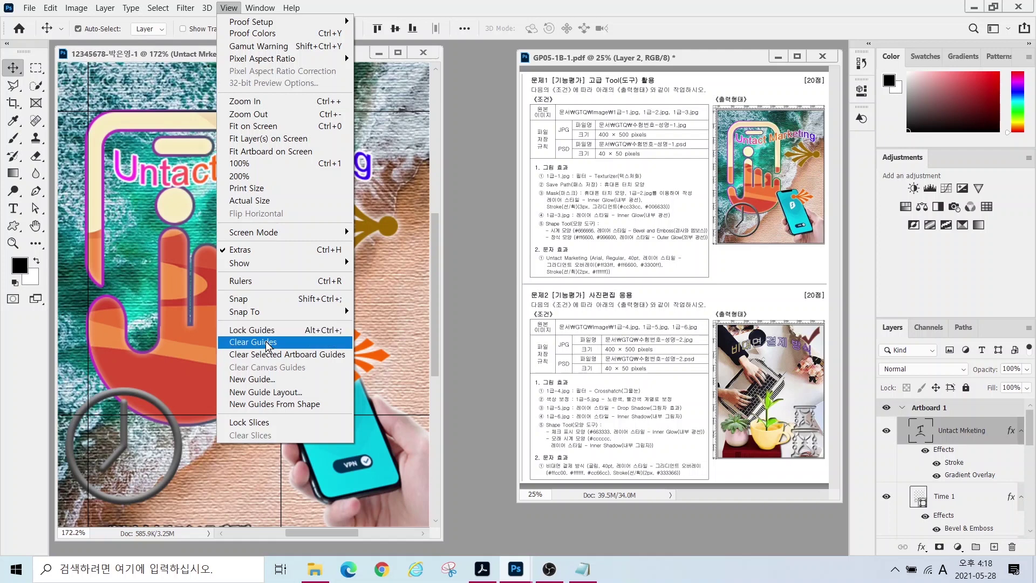
{"action": "left_click", "coordinate": [268, 341]}
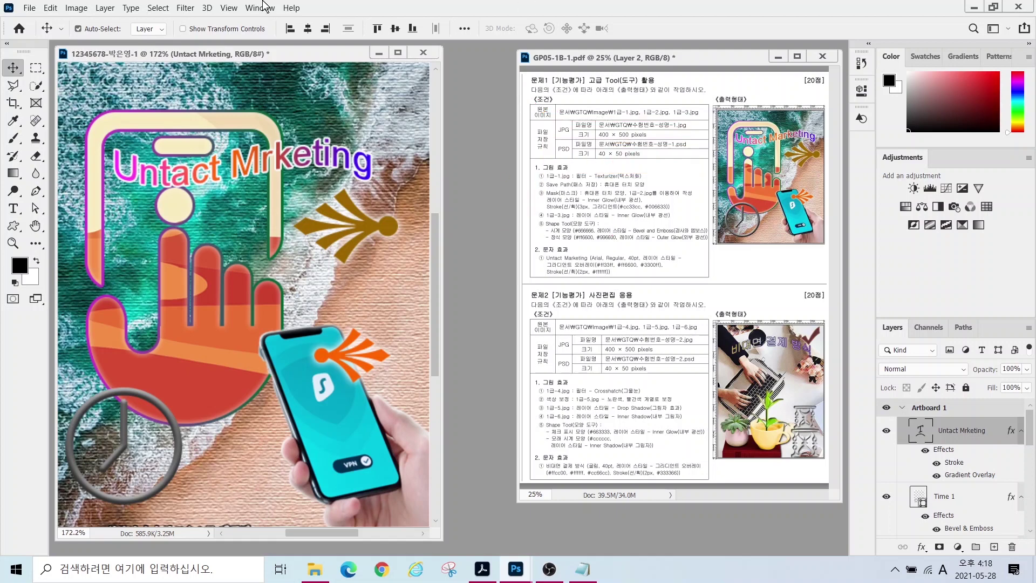
{"action": "left_click", "coordinate": [30, 8]}
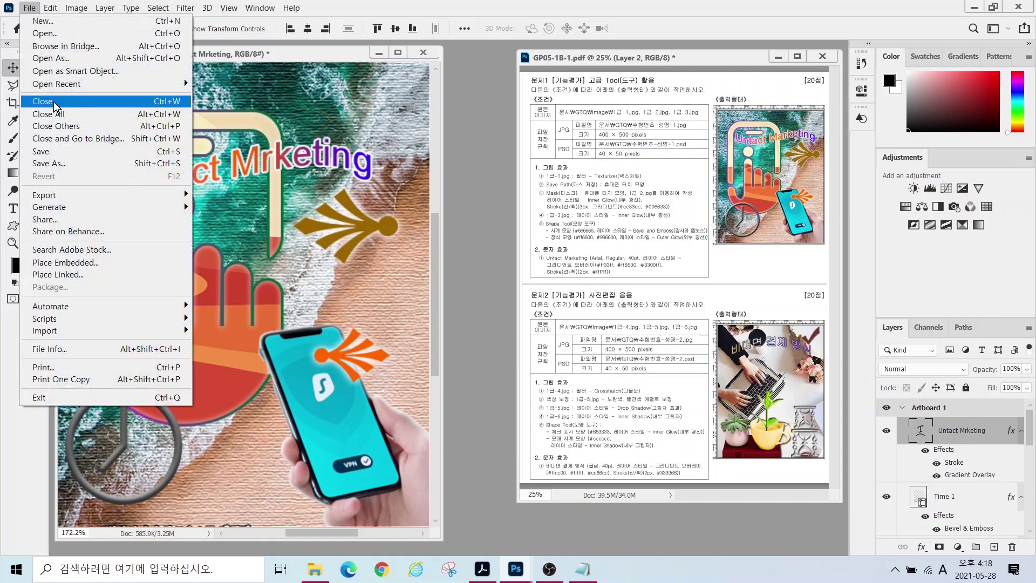
- Save a JPEG copy of the composite in the Documents > GTQ folder
{"action": "left_click", "coordinate": [41, 151]}
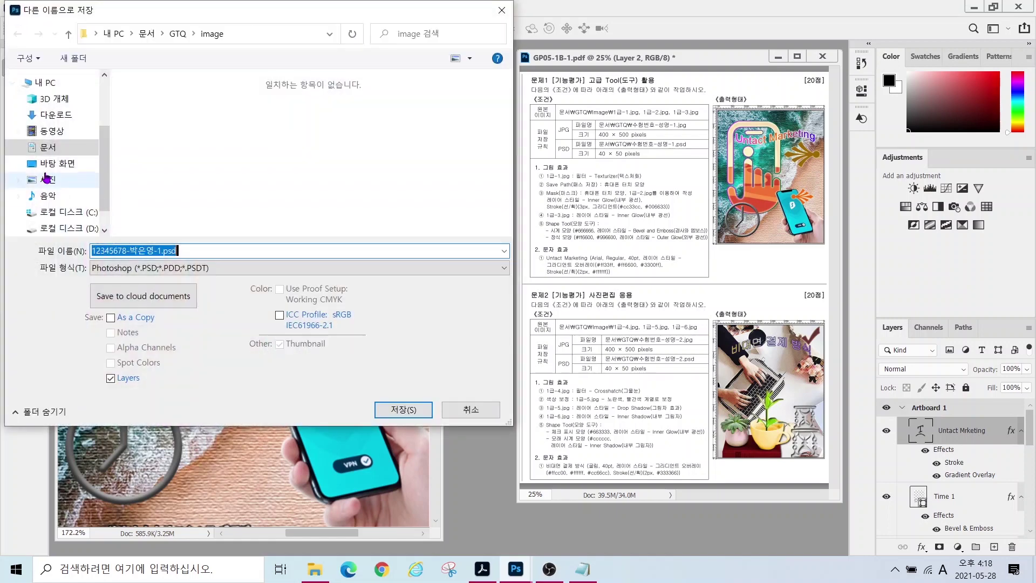
{"action": "left_click", "coordinate": [47, 147]}
{"action": "left_click", "coordinate": [147, 114]}
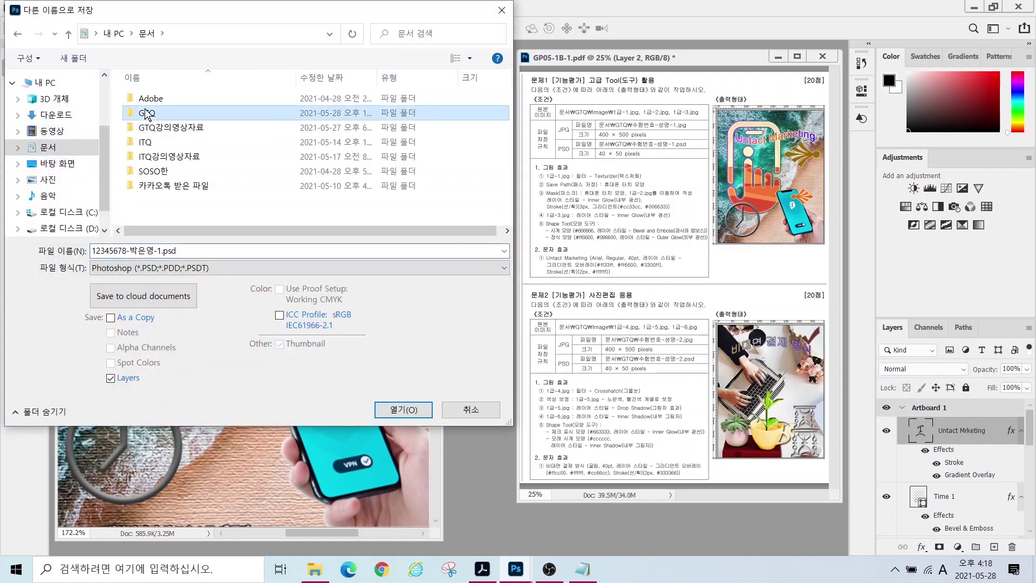
{"action": "double_click", "coordinate": [147, 114]}
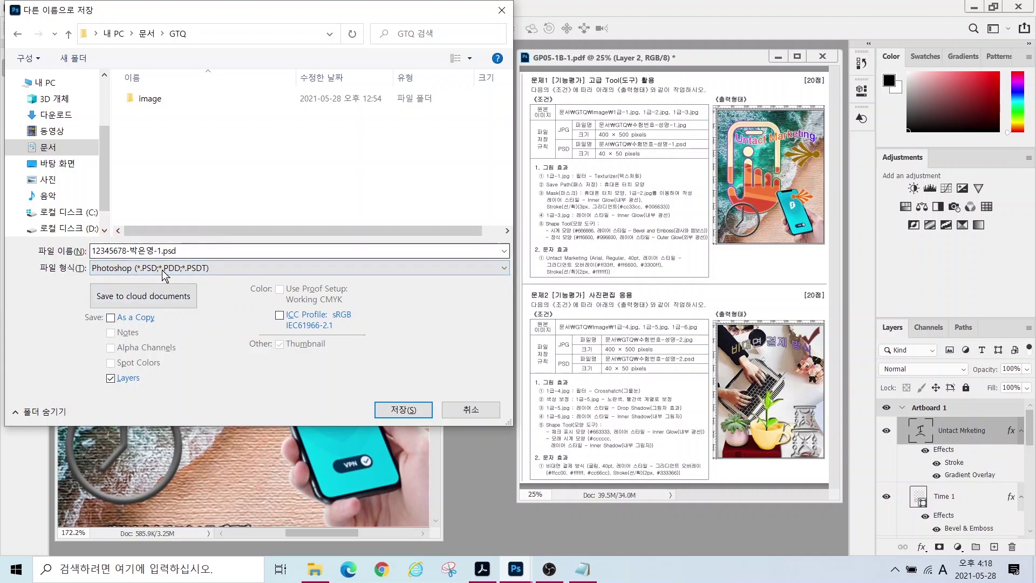
{"action": "left_click", "coordinate": [154, 267]}
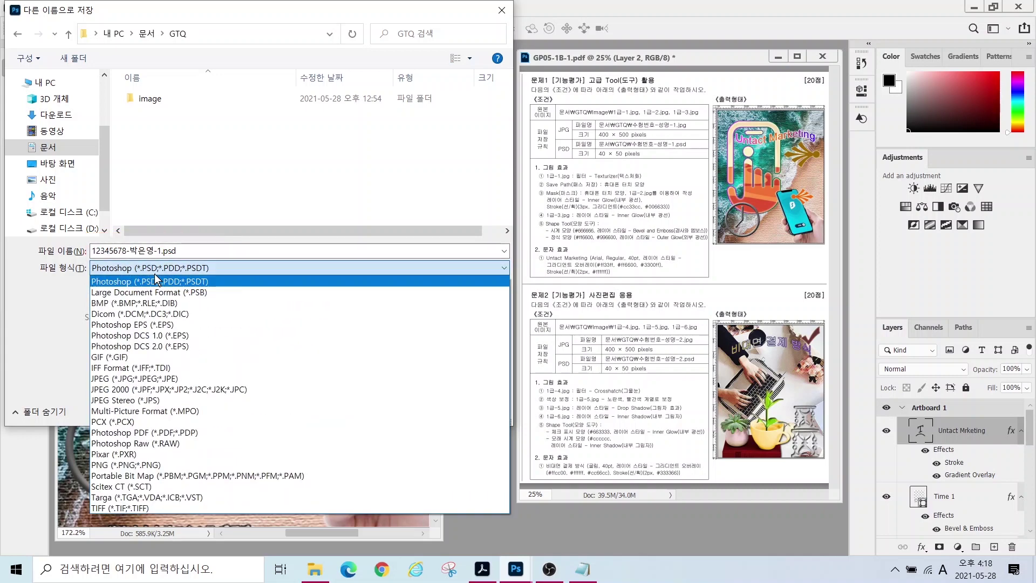
{"action": "left_click", "coordinate": [119, 379]}
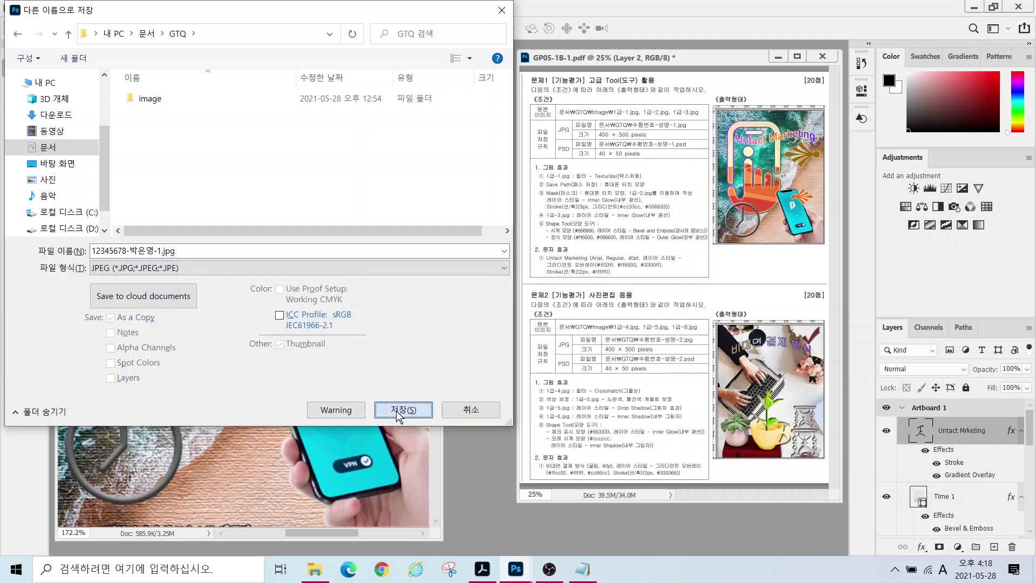
{"action": "left_click", "coordinate": [400, 409]}
- Resize the image to 40 px wide (50 px high) in Image Size
{"action": "left_click", "coordinate": [71, 8]}
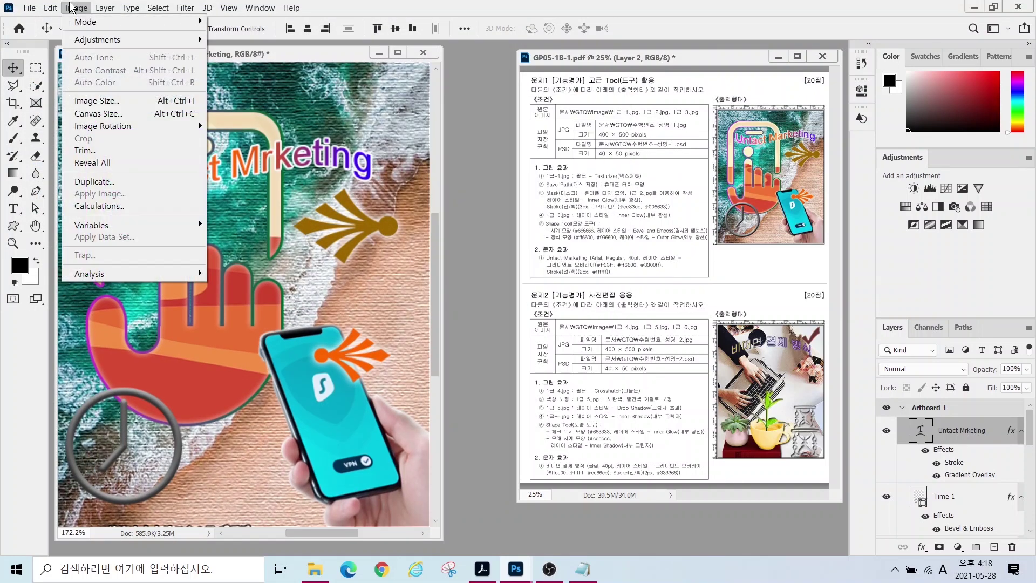
{"action": "left_click", "coordinate": [97, 101]}
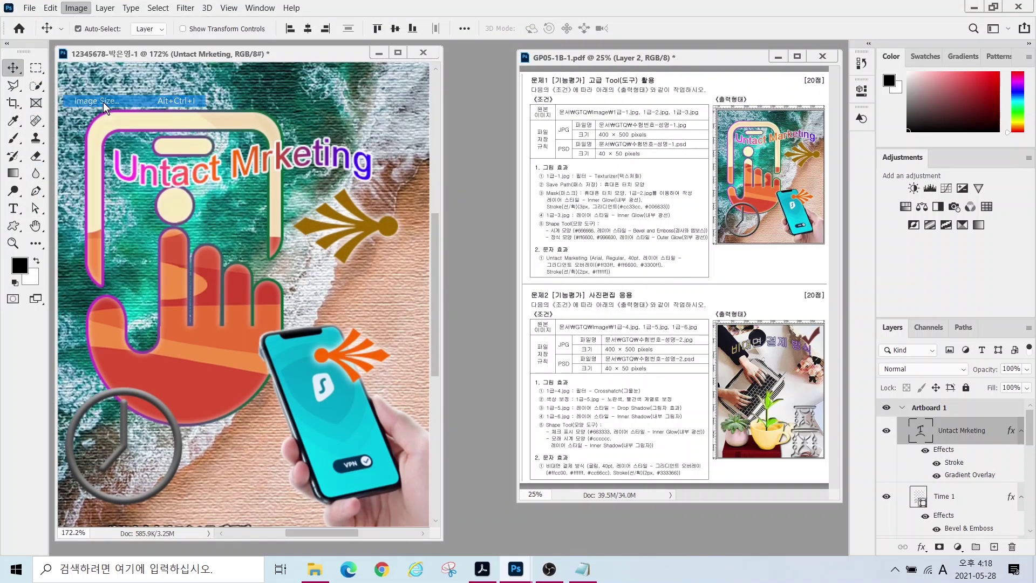
{"action": "type", "text": "40"}
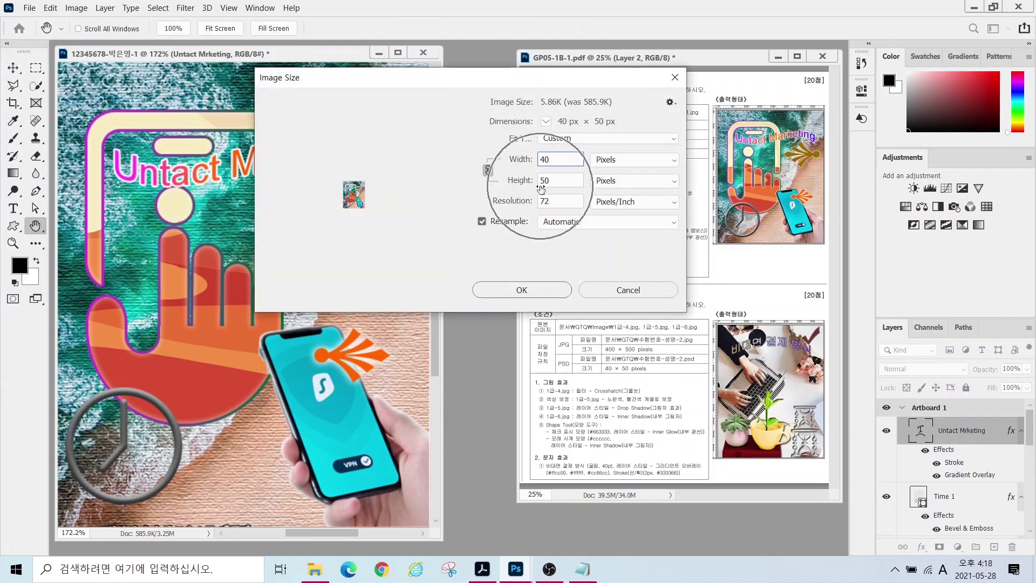
{"action": "left_click", "coordinate": [525, 288]}
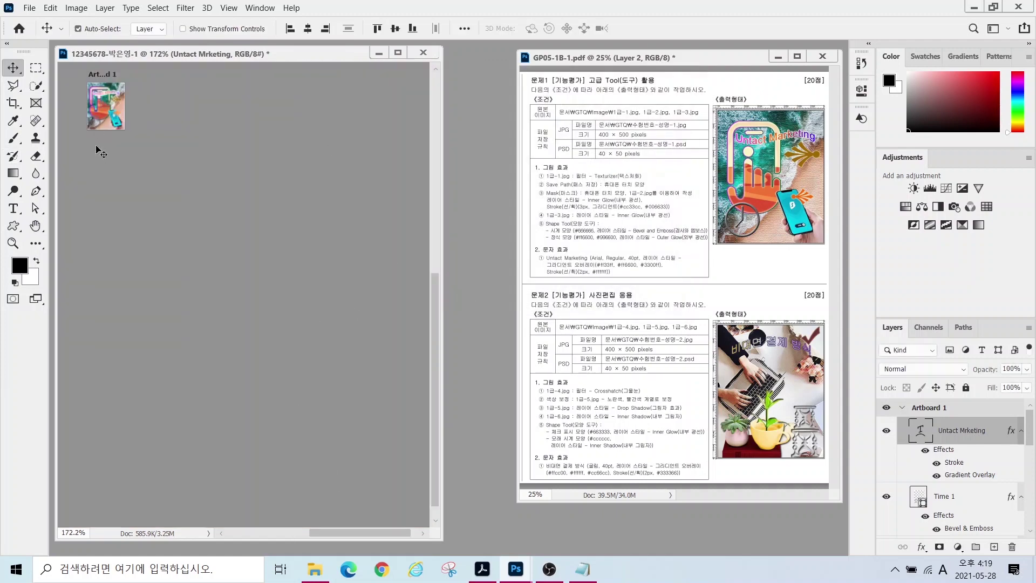
- Save the 40 × 50 px version as a Photoshop PSD in Documents > GTQ
{"action": "left_click", "coordinate": [29, 9]}
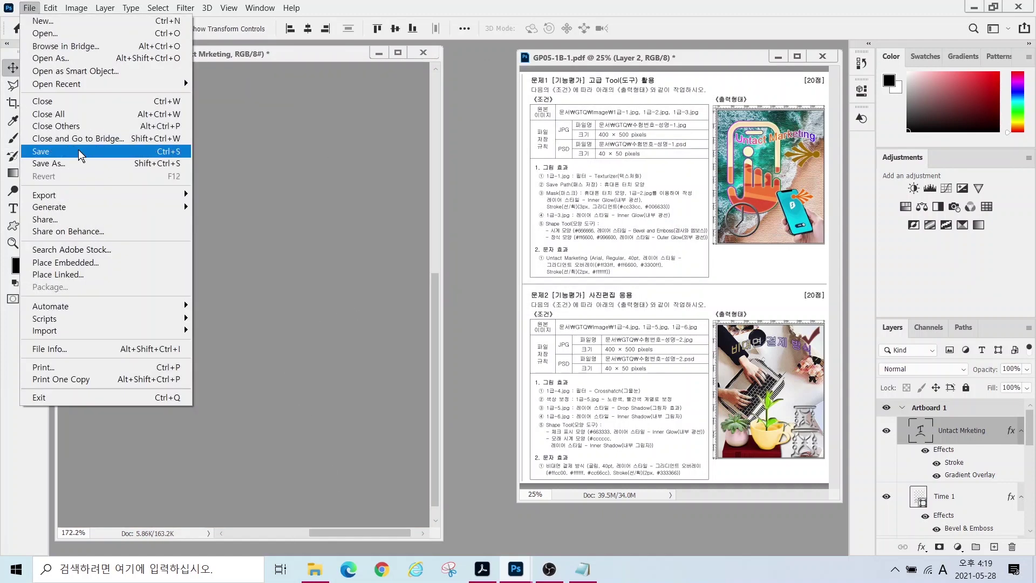
{"action": "left_click", "coordinate": [67, 164]}
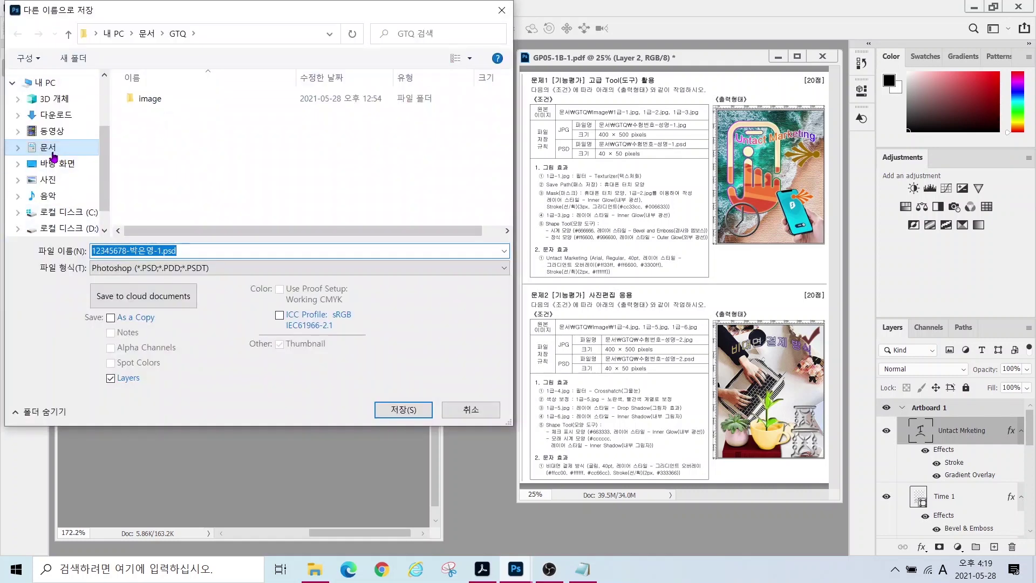
{"action": "left_click", "coordinate": [65, 148]}
{"action": "left_click", "coordinate": [155, 114]}
{"action": "double_click", "coordinate": [156, 117]}
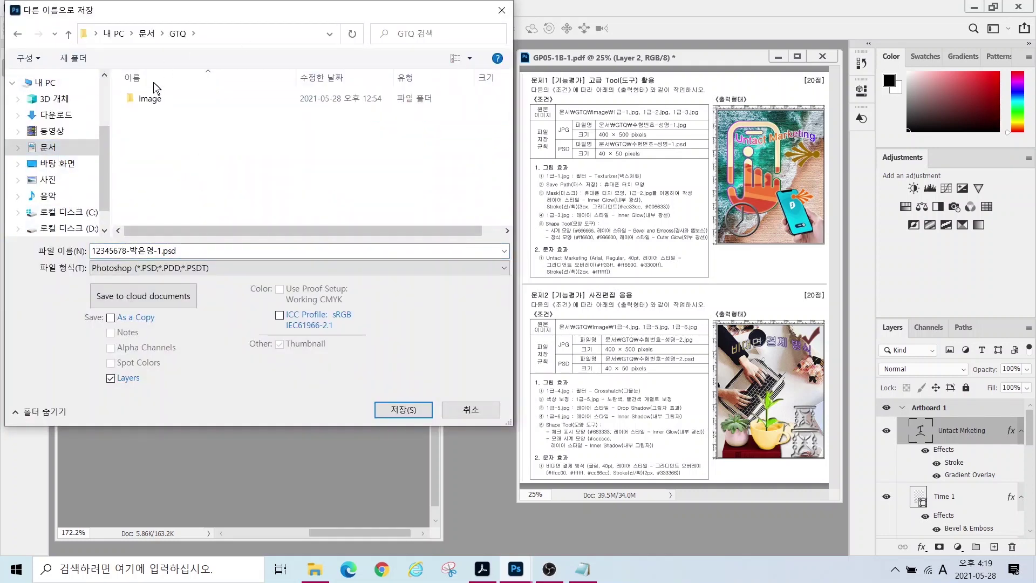
{"action": "key", "text": "alt"}
{"action": "left_click", "coordinate": [400, 411]}
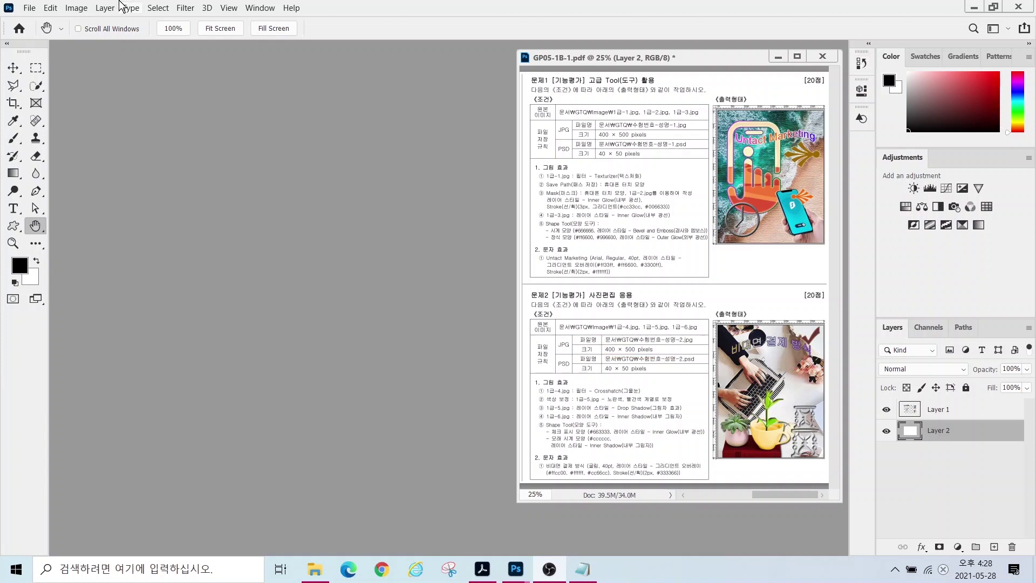
- Create a 400 × 500 px, 72 ppi document named with the candidate's exam number and name
{"action": "left_click", "coordinate": [33, 11]}
{"action": "left_click", "coordinate": [30, 8]}
{"action": "left_click", "coordinate": [33, 21]}
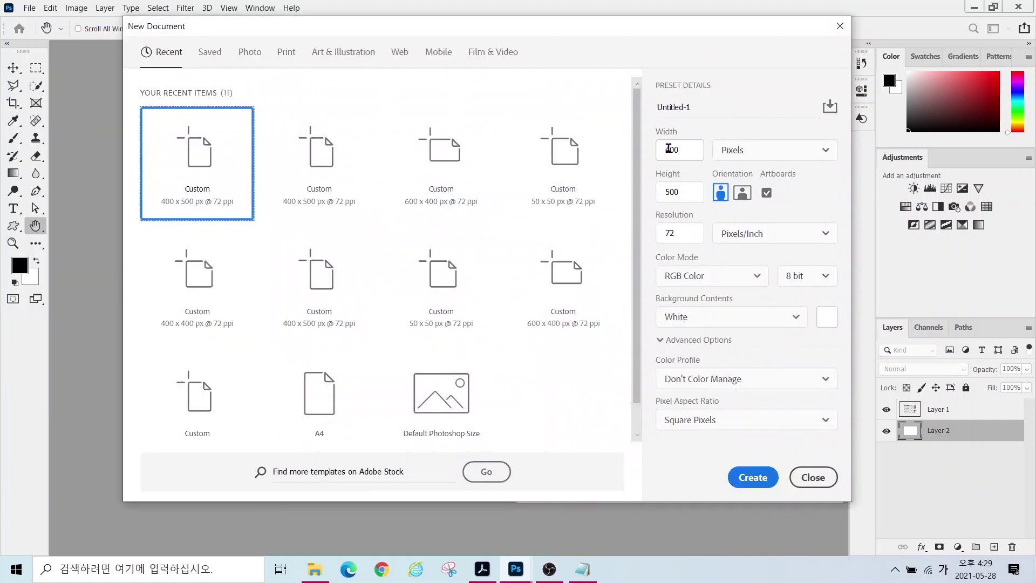
{"action": "double_click", "coordinate": [692, 108]}
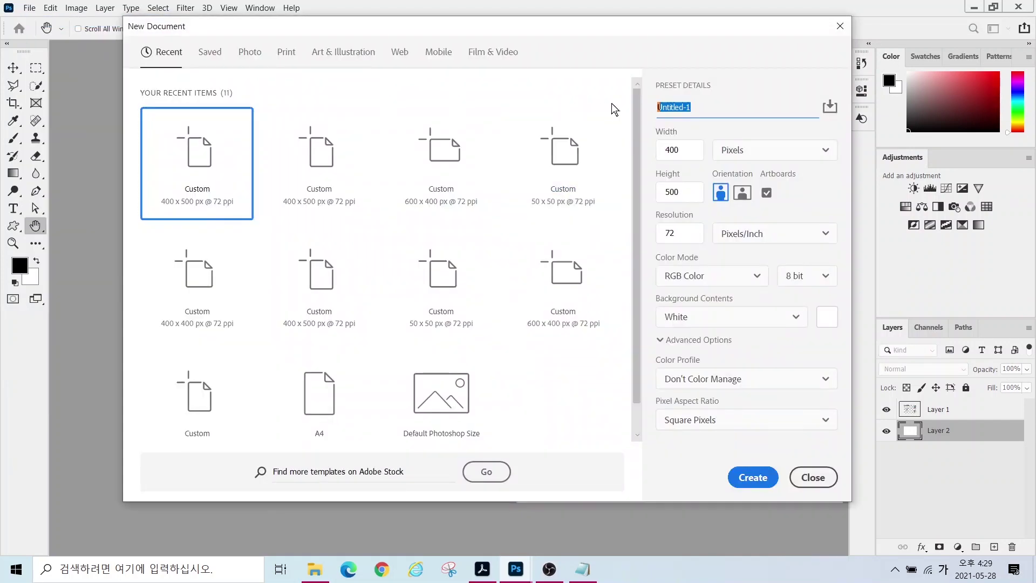
{"action": "left_click", "coordinate": [744, 475]}
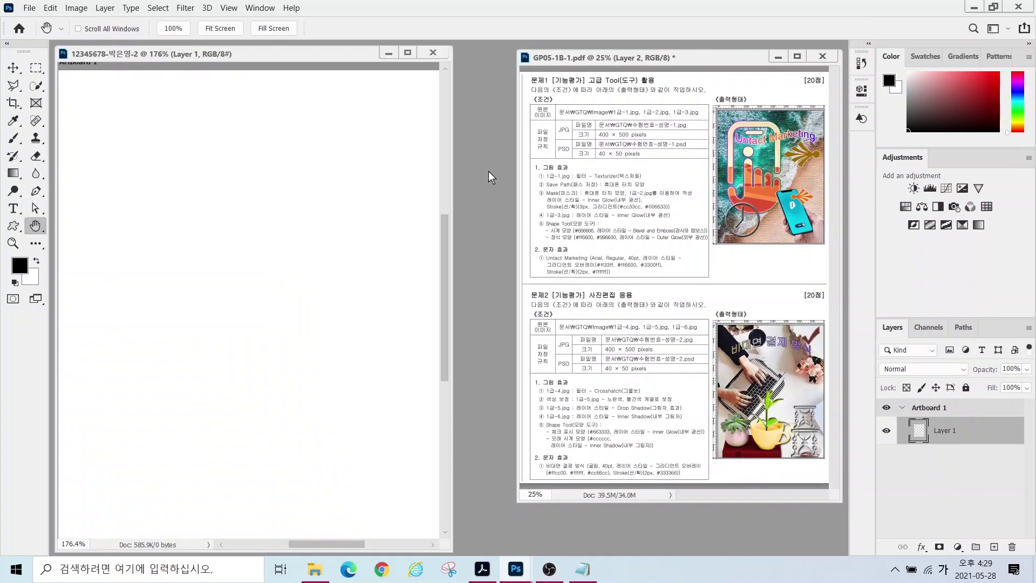
- Open 1급-4.jpg and position its window over the reference PDF
{"action": "key", "text": "ctrl+o"}
{"action": "left_click", "coordinate": [442, 125]}
{"action": "left_click", "coordinate": [404, 326]}
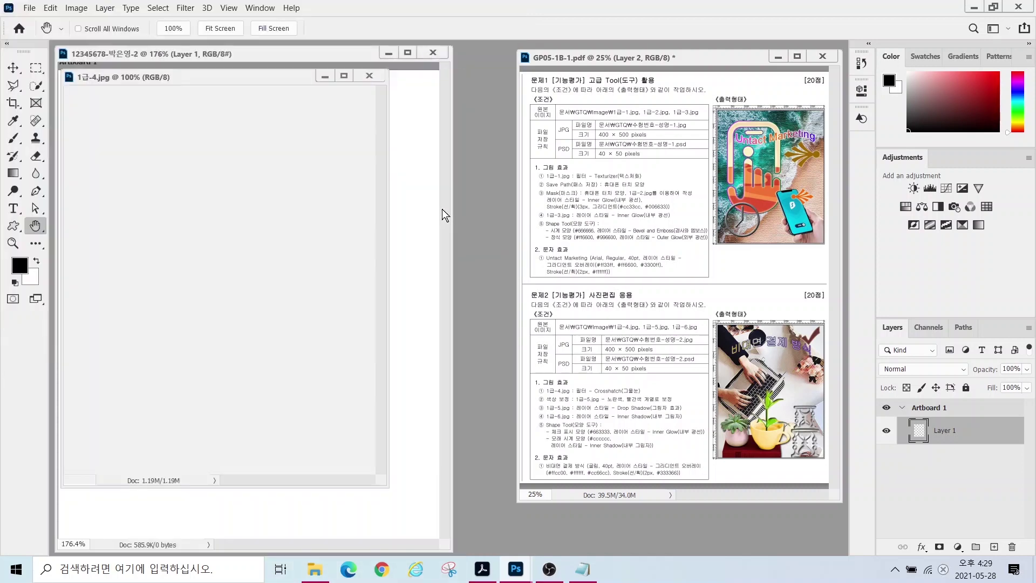
{"action": "left_click_drag", "start_coordinate": [253, 77], "coordinate": [442, 152]}
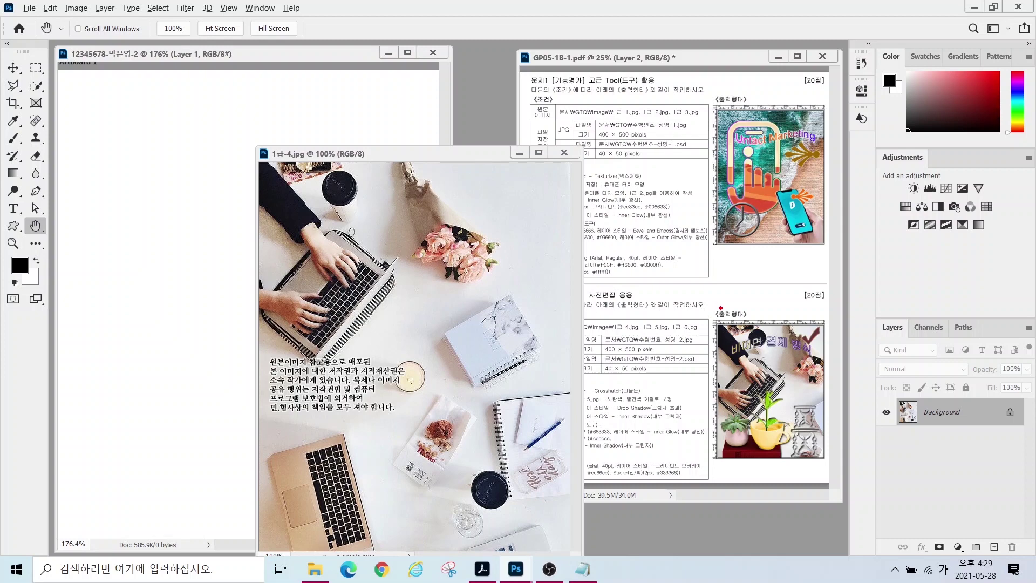
{"action": "left_click_drag", "start_coordinate": [715, 313], "coordinate": [713, 385]}
{"action": "left_click_drag", "start_coordinate": [822, 327], "coordinate": [820, 411]}
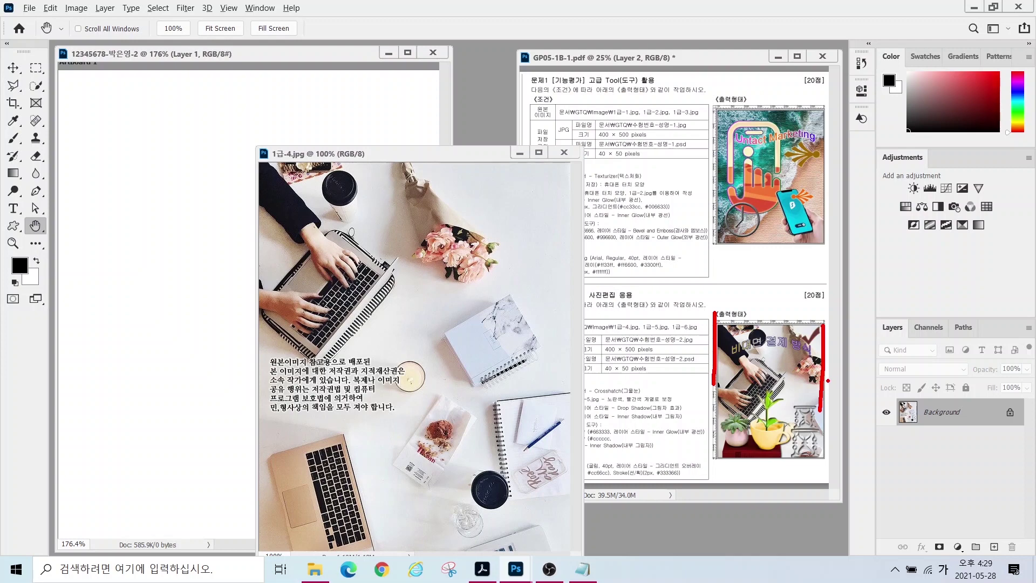
{"action": "left_click_drag", "start_coordinate": [824, 324], "coordinate": [823, 420]}
{"action": "left_click_drag", "start_coordinate": [484, 176], "coordinate": [479, 327]}
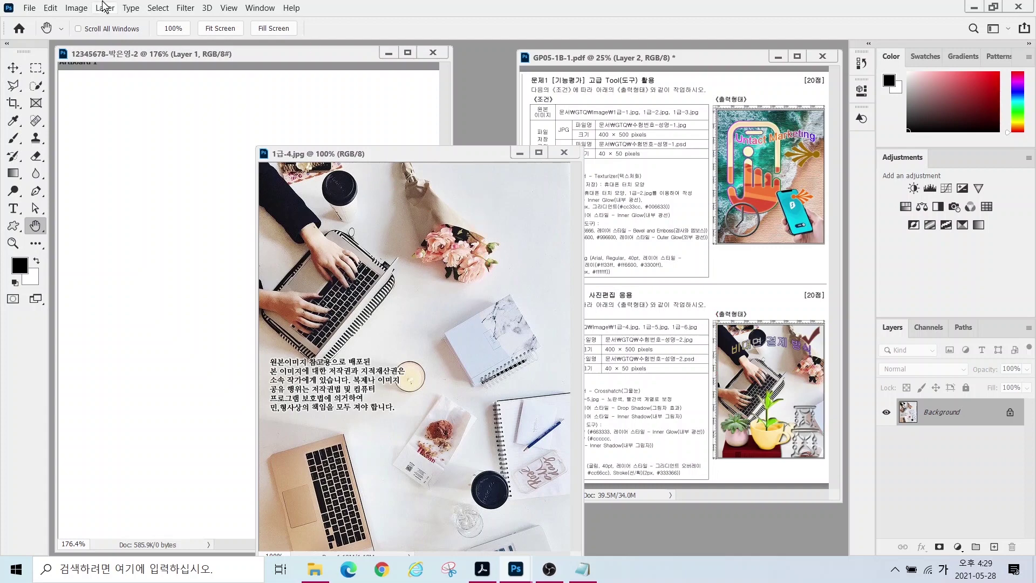
- Check the desk photo's pixel size in Image Size, then cancel without changes
{"action": "left_click", "coordinate": [78, 8]}
{"action": "left_click", "coordinate": [101, 102]}
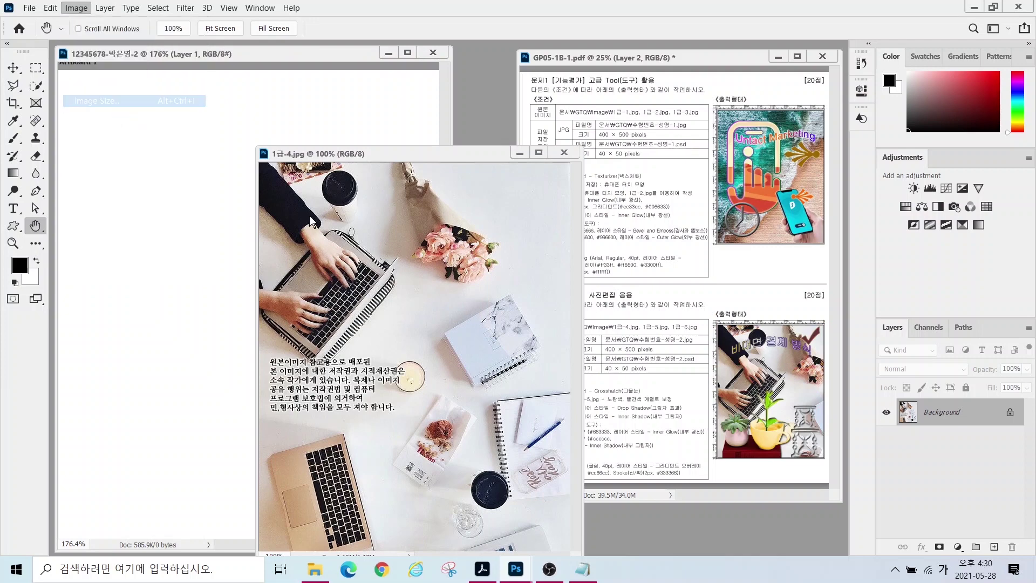
{"action": "left_click_drag", "start_coordinate": [306, 312], "coordinate": [431, 299]}
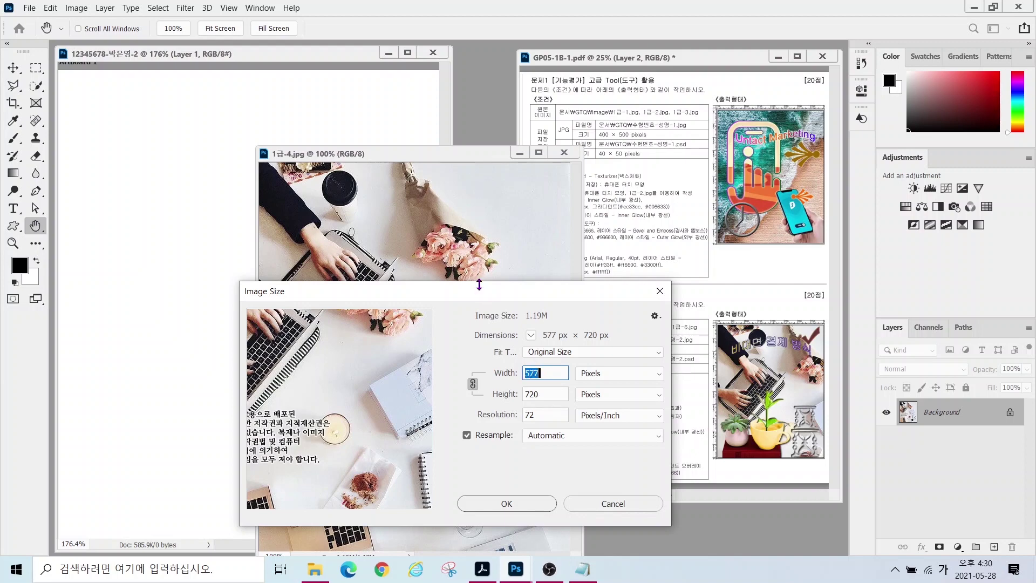
{"action": "left_click", "coordinate": [604, 510]}
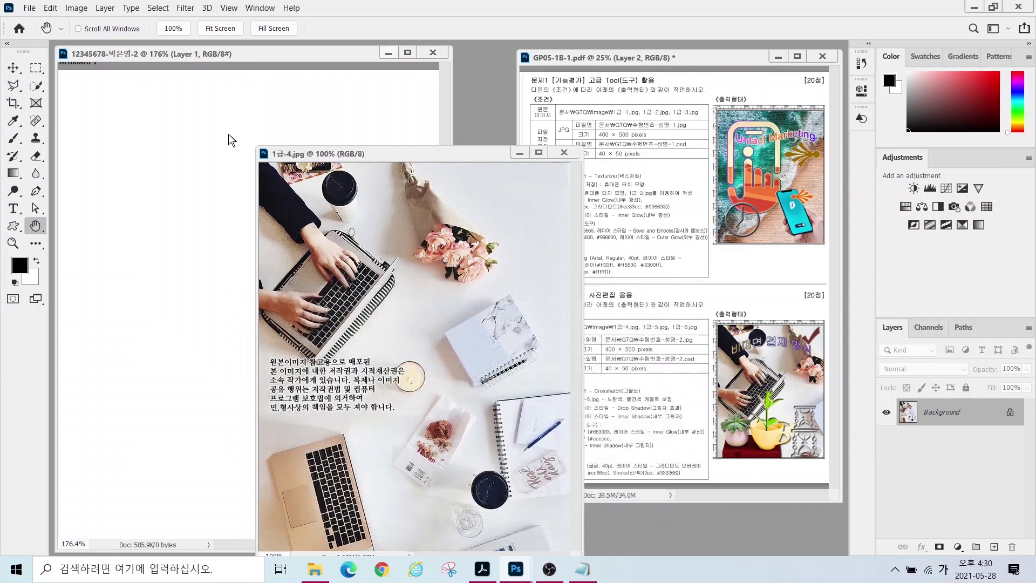
- Drag the photo into the new document, close the original, and name the layer 1-4
{"action": "left_click", "coordinate": [12, 69]}
{"action": "left_click", "coordinate": [166, 258]}
{"action": "left_click_drag", "start_coordinate": [165, 258], "coordinate": [233, 285]}
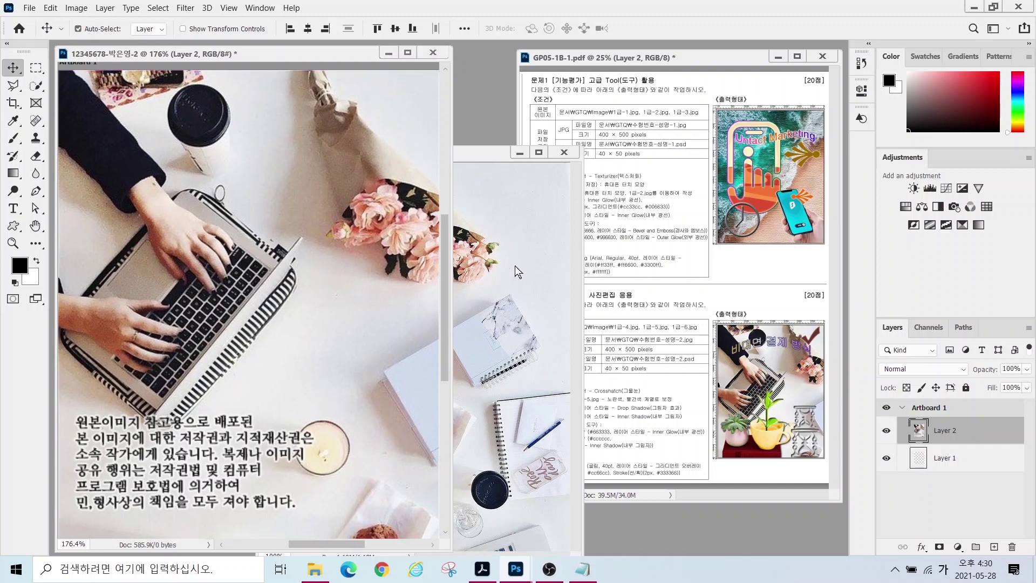
{"action": "left_click", "coordinate": [565, 153]}
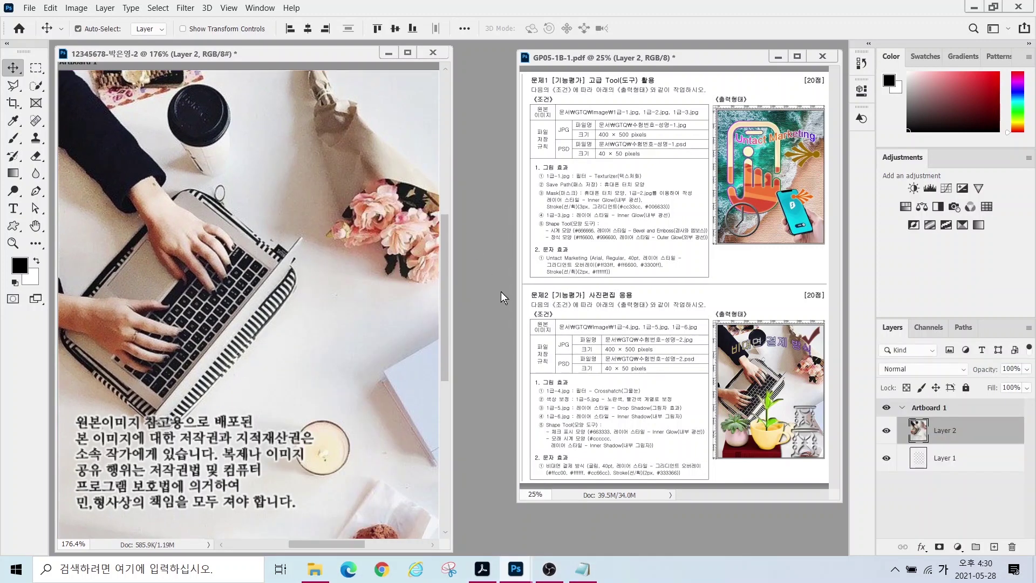
{"action": "double_click", "coordinate": [950, 431]}
{"action": "type", "text": "1-4"}
{"action": "key", "text": "Return"}
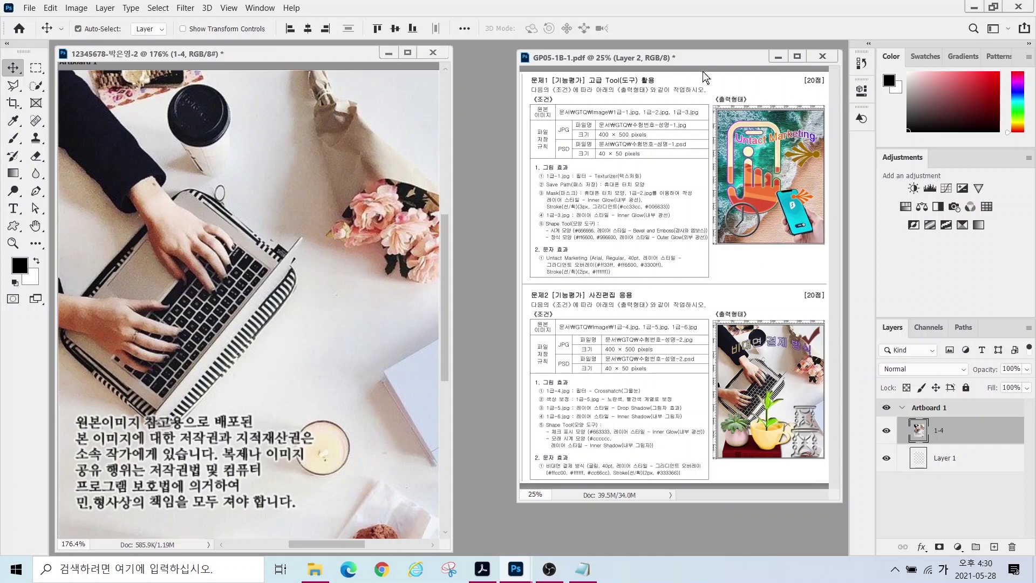
{"action": "left_click", "coordinate": [184, 8]}
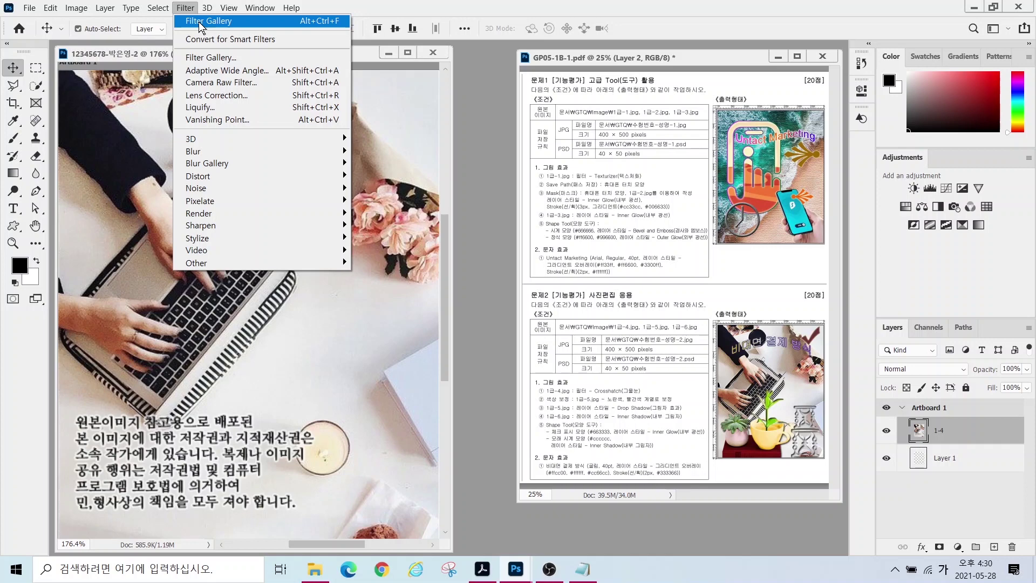
- Apply Brush Strokes > Crosshatch from the Filter Gallery to layer 1-4
{"action": "left_click", "coordinate": [200, 58]}
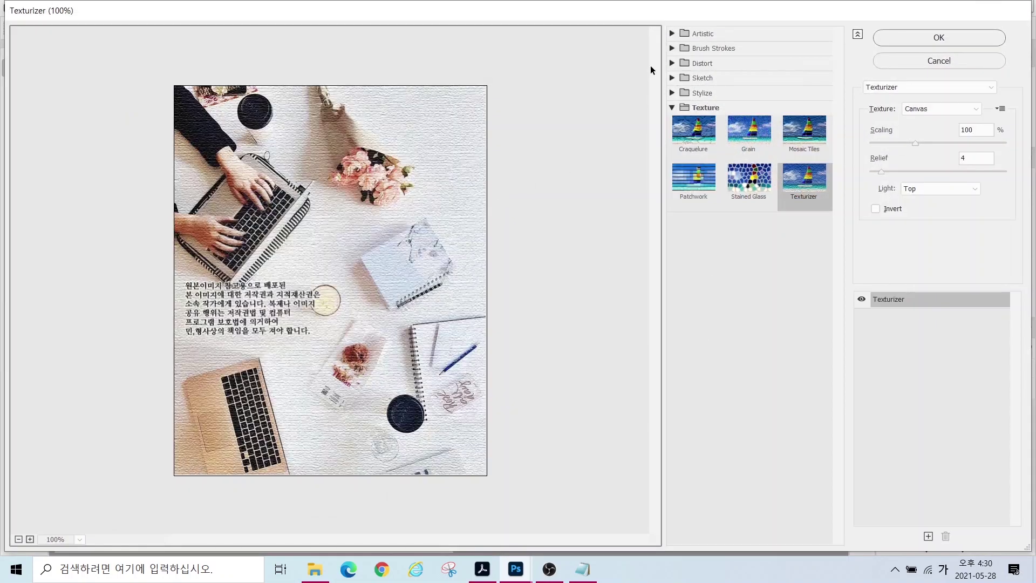
{"action": "left_click", "coordinate": [673, 33]}
{"action": "left_click", "coordinate": [673, 33]}
{"action": "left_click", "coordinate": [672, 48]}
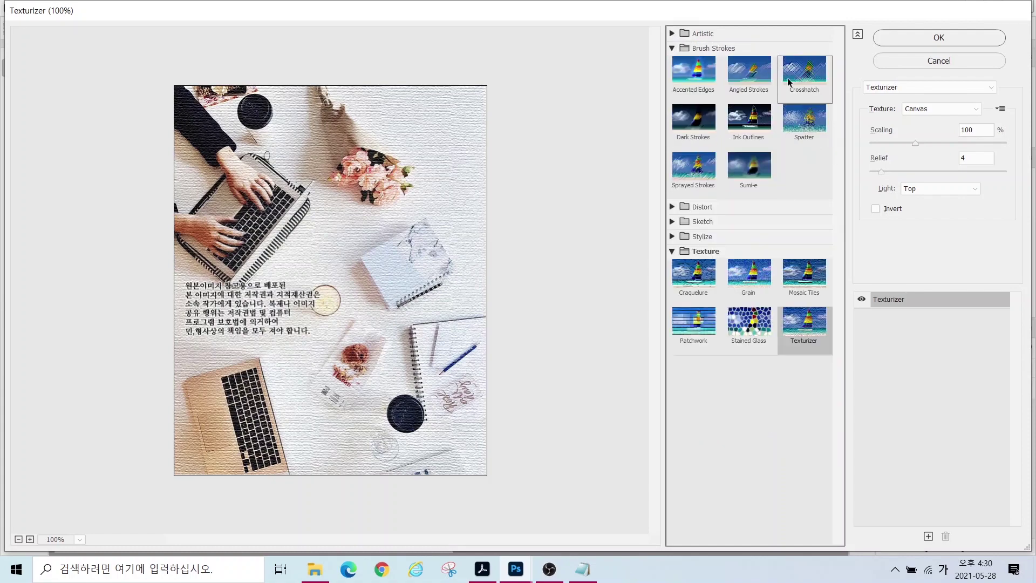
{"action": "left_click", "coordinate": [797, 82]}
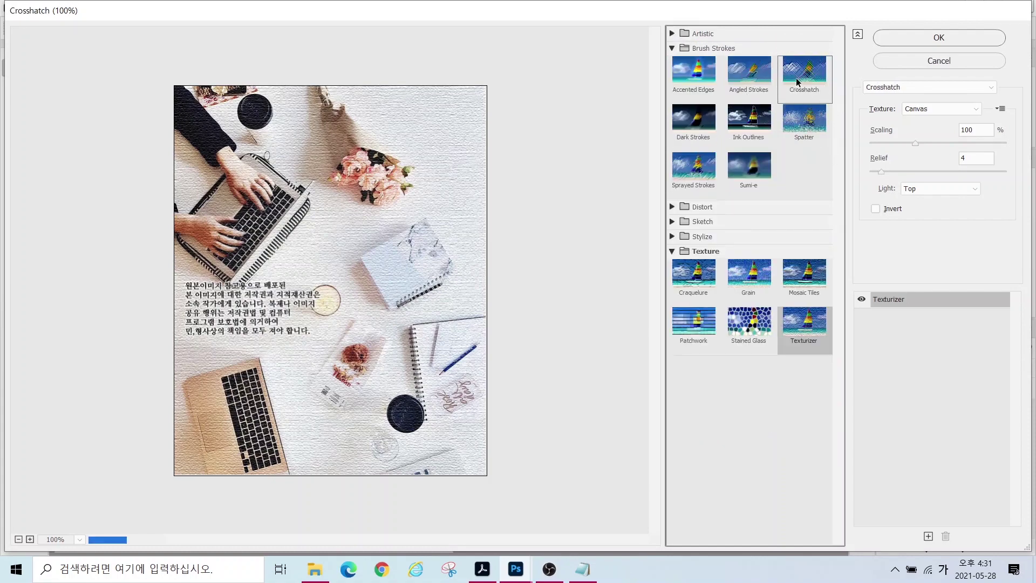
{"action": "left_click", "coordinate": [926, 39]}
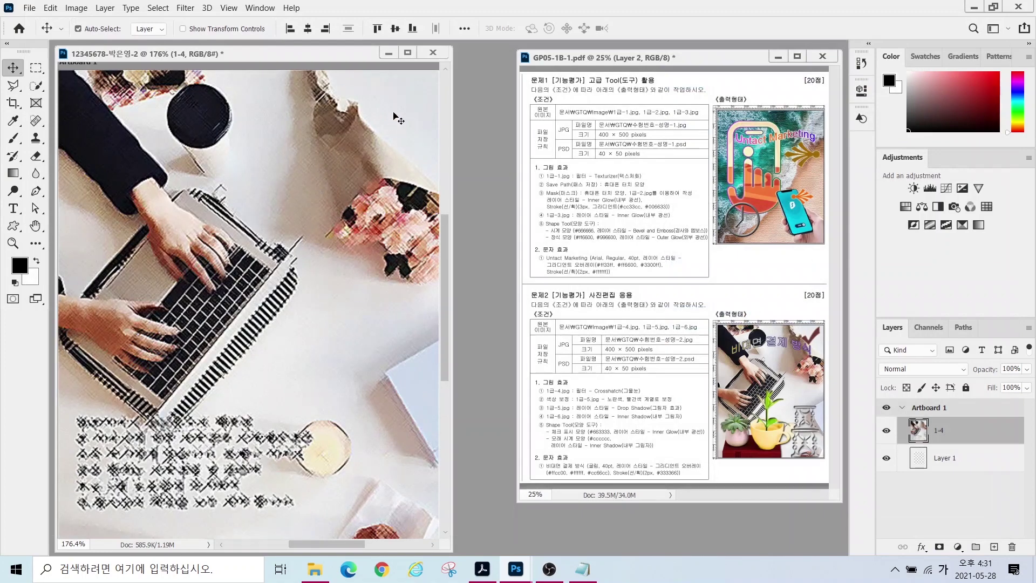
- Open 1급-5.jpg and Quick Select the white coffee cup and the coffee inside it
{"action": "key", "text": "ctrl+o"}
{"action": "double_click", "coordinate": [215, 196]}
{"action": "left_click_drag", "start_coordinate": [499, 174], "coordinate": [512, 147]}
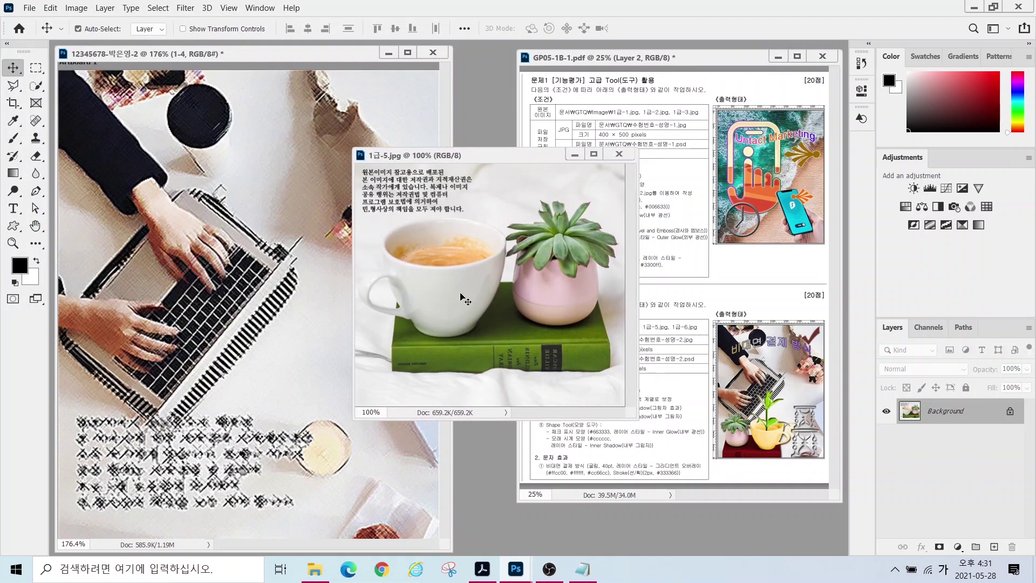
{"action": "left_click", "coordinate": [36, 87]}
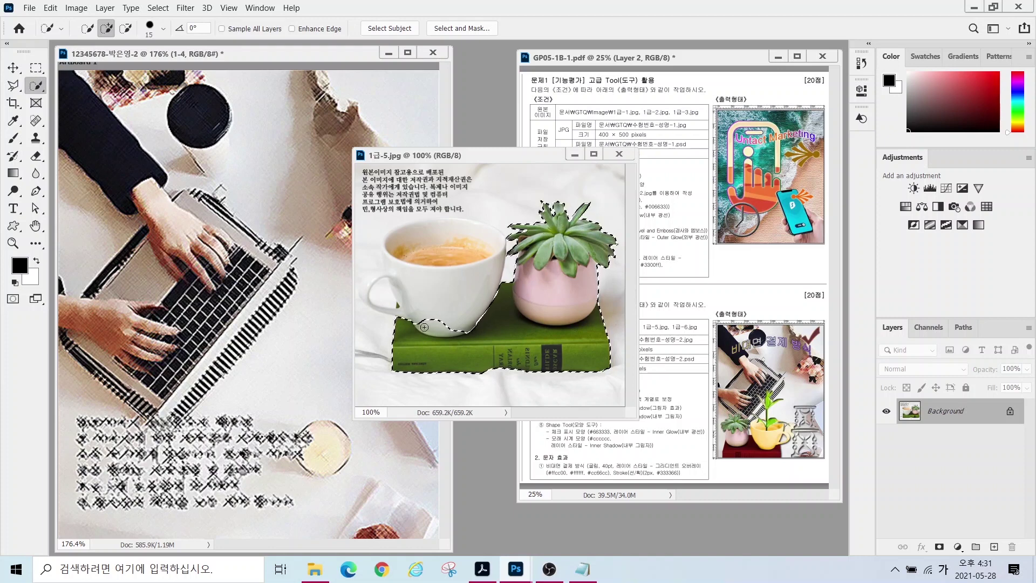
{"action": "mouse_move", "coordinate": [446, 329]}
{"action": "left_mouse_down"}
{"action": "mouse_move", "coordinate": [451, 302]}
{"action": "mouse_move", "coordinate": [457, 324]}
{"action": "left_mouse_up"}
{"action": "mouse_move", "coordinate": [447, 259]}
{"action": "left_mouse_down"}
{"action": "mouse_move", "coordinate": [455, 255]}
{"action": "mouse_move", "coordinate": [416, 251]}
{"action": "mouse_move", "coordinate": [428, 244]}
{"action": "left_mouse_up"}
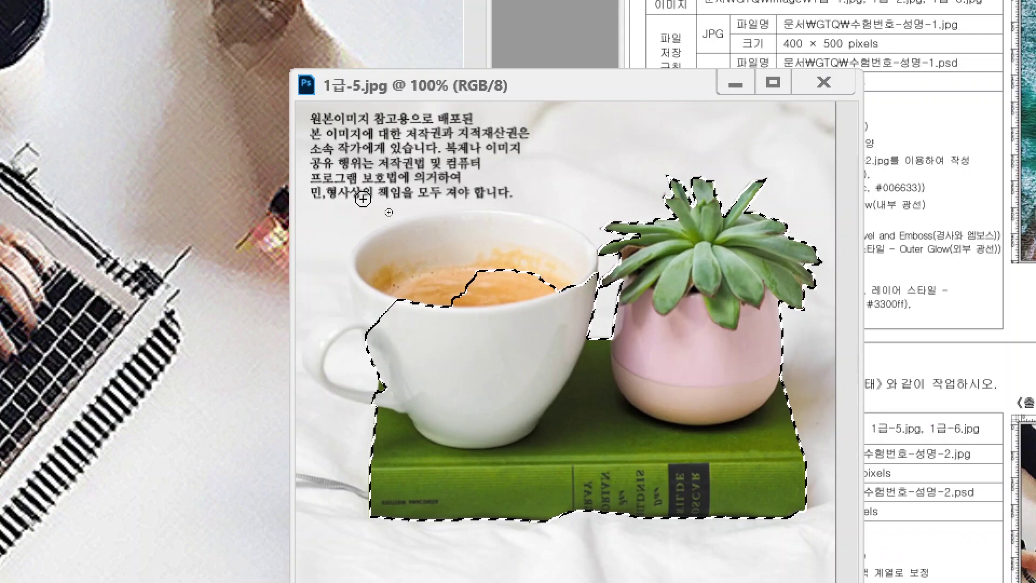
{"action": "mouse_move", "coordinate": [433, 184]}
{"action": "left_mouse_down"}
{"action": "mouse_move", "coordinate": [393, 258]}
{"action": "mouse_move", "coordinate": [434, 266]}
{"action": "left_mouse_up"}
{"action": "left_click_drag", "start_coordinate": [552, 174], "coordinate": [553, 234]}
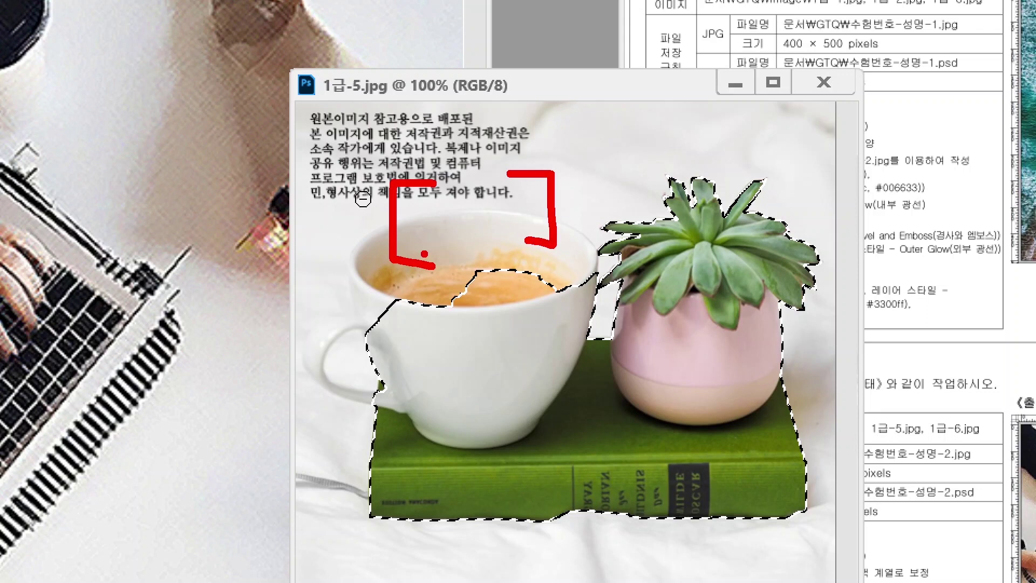
{"action": "key", "text": "Escape"}
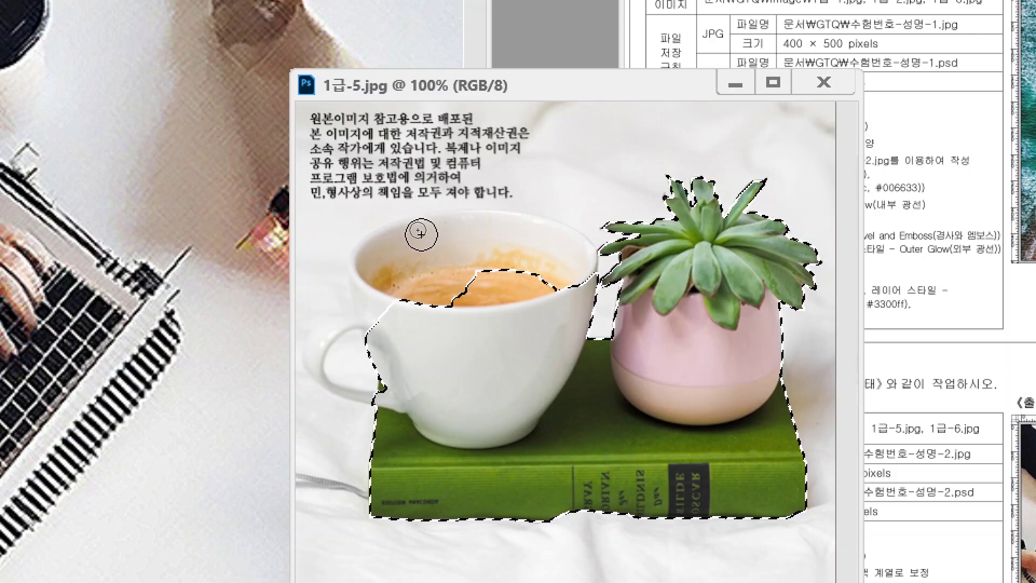
{"action": "mouse_move", "coordinate": [463, 285]}
{"action": "left_mouse_down"}
{"action": "mouse_move", "coordinate": [532, 259]}
{"action": "mouse_move", "coordinate": [555, 269]}
{"action": "left_mouse_up"}
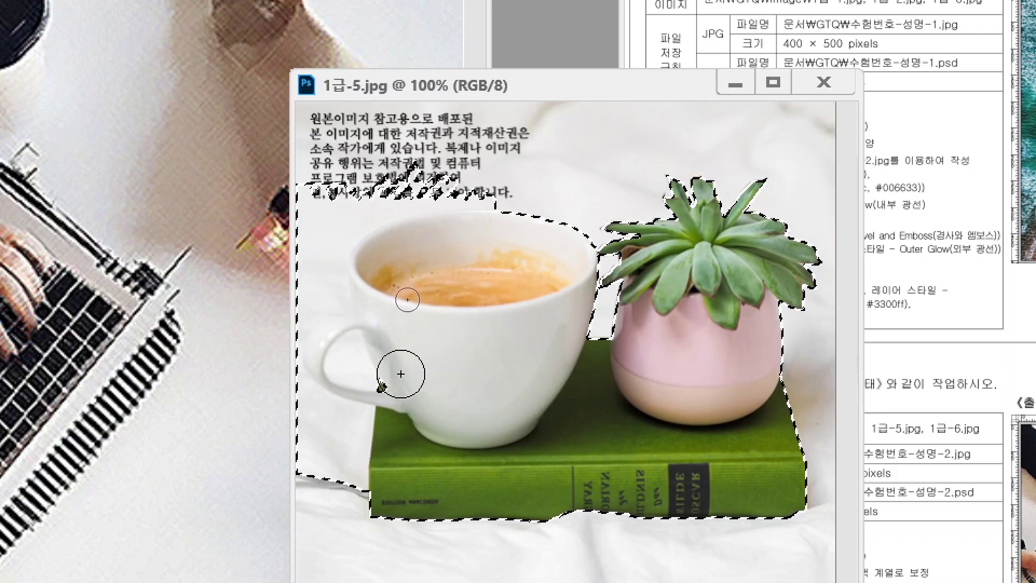
{"action": "scroll", "coordinate": [462, 259], "scroll_direction": "down", "scroll_amount": 2}
- Subtract the watermark text and background from the cup selection
{"action": "left_click", "coordinate": [125, 28]}
{"action": "mouse_move", "coordinate": [421, 213]}
{"action": "left_mouse_down"}
{"action": "mouse_move", "coordinate": [388, 243]}
{"action": "mouse_move", "coordinate": [386, 323]}
{"action": "left_mouse_up"}
{"action": "scroll", "coordinate": [429, 271], "scroll_direction": "up", "scroll_amount": 2}
{"action": "scroll", "coordinate": [429, 271], "scroll_direction": "up", "scroll_amount": 4}
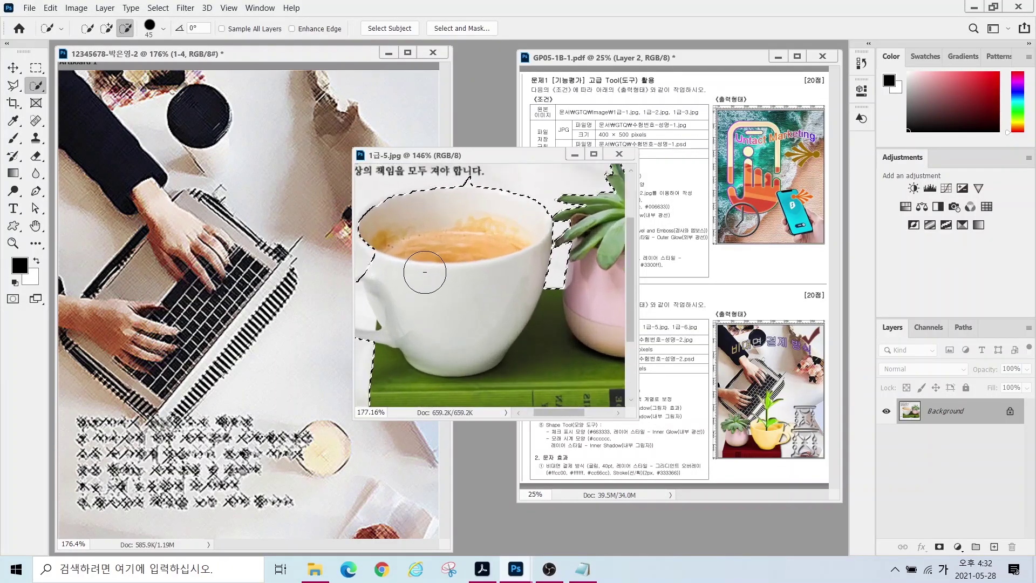
{"action": "mouse_move", "coordinate": [430, 271]}
{"action": "left_mouse_down"}
{"action": "mouse_move", "coordinate": [477, 292]}
{"action": "mouse_move", "coordinate": [512, 339]}
{"action": "mouse_move", "coordinate": [474, 282]}
{"action": "left_mouse_up"}
- Trace a Polygonal Lasso outline around the cup, plant and book
{"action": "left_click", "coordinate": [12, 86]}
{"action": "right_click", "coordinate": [12, 86]}
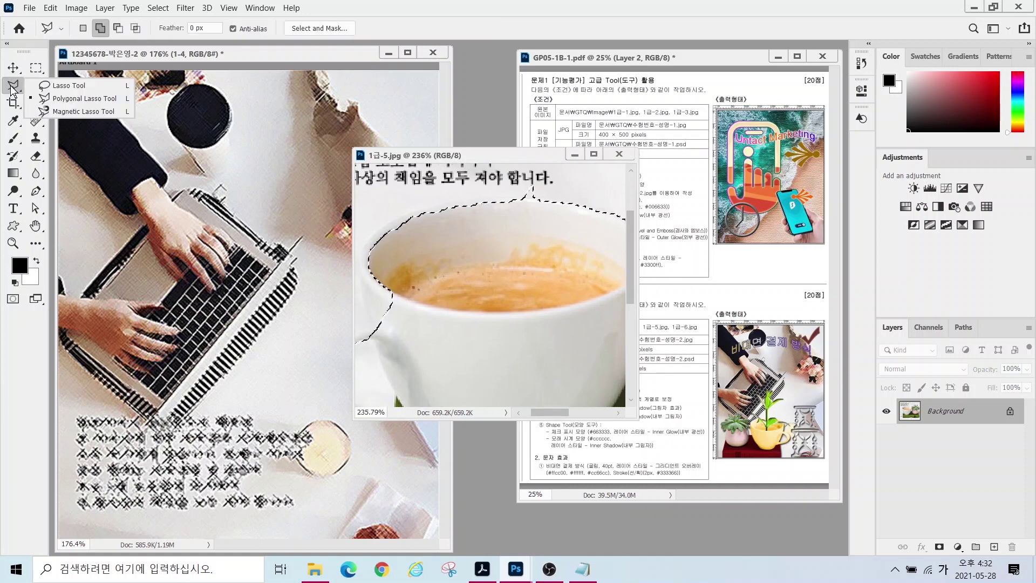
{"action": "left_click", "coordinate": [73, 97]}
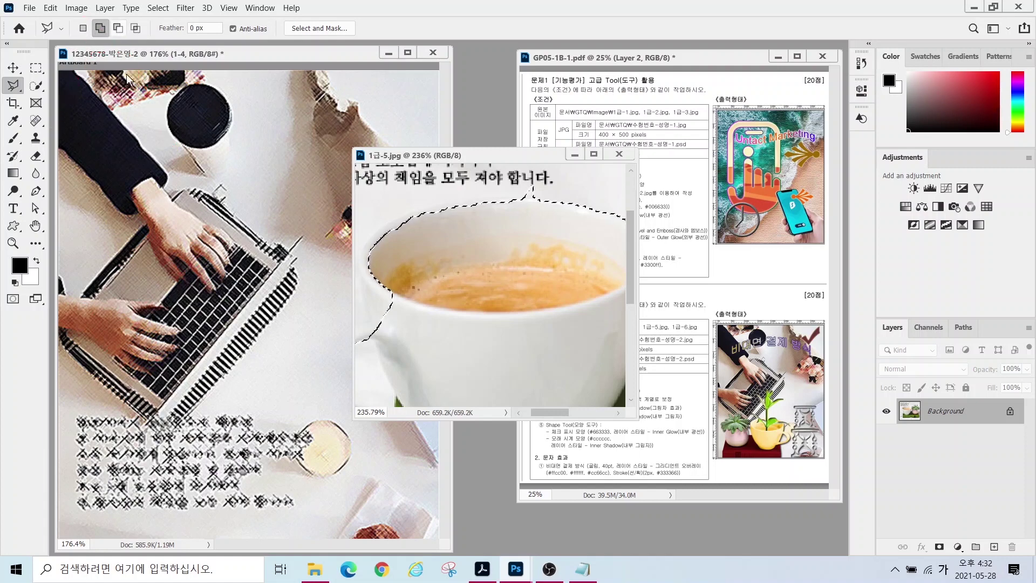
{"action": "left_click_drag", "start_coordinate": [426, 354], "coordinate": [494, 316]}
{"action": "left_click", "coordinate": [517, 325]}
{"action": "mouse_move", "coordinate": [410, 364]}
{"action": "left_mouse_down"}
{"action": "mouse_move", "coordinate": [364, 321]}
{"action": "mouse_move", "coordinate": [407, 272]}
{"action": "left_mouse_up"}
{"action": "left_click", "coordinate": [422, 263]}
{"action": "left_click", "coordinate": [423, 196]}
{"action": "left_click", "coordinate": [410, 227]}
{"action": "left_click", "coordinate": [529, 210]}
{"action": "left_click", "coordinate": [540, 206]}
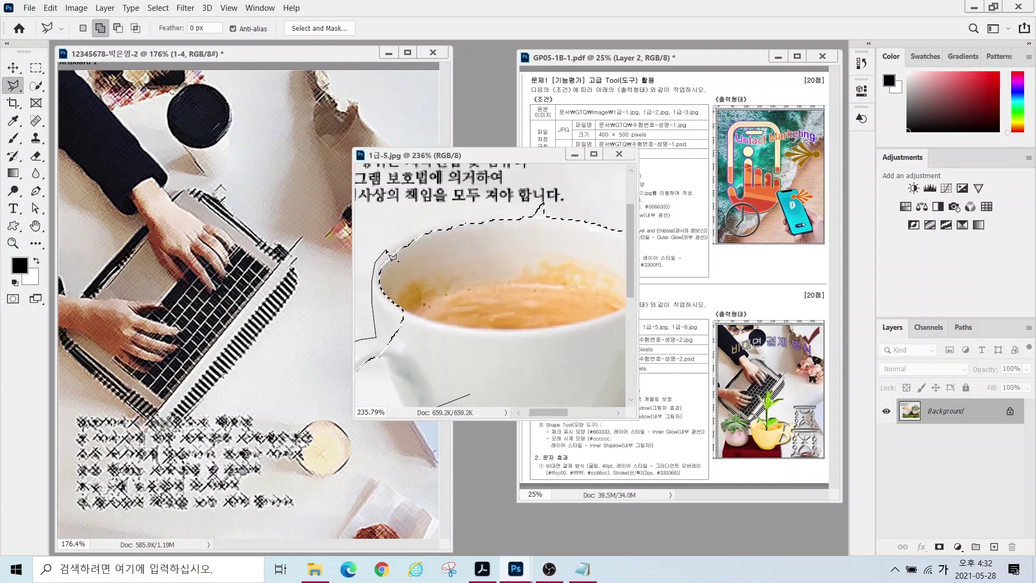
{"action": "left_click", "coordinate": [588, 222]}
{"action": "left_click", "coordinate": [580, 254]}
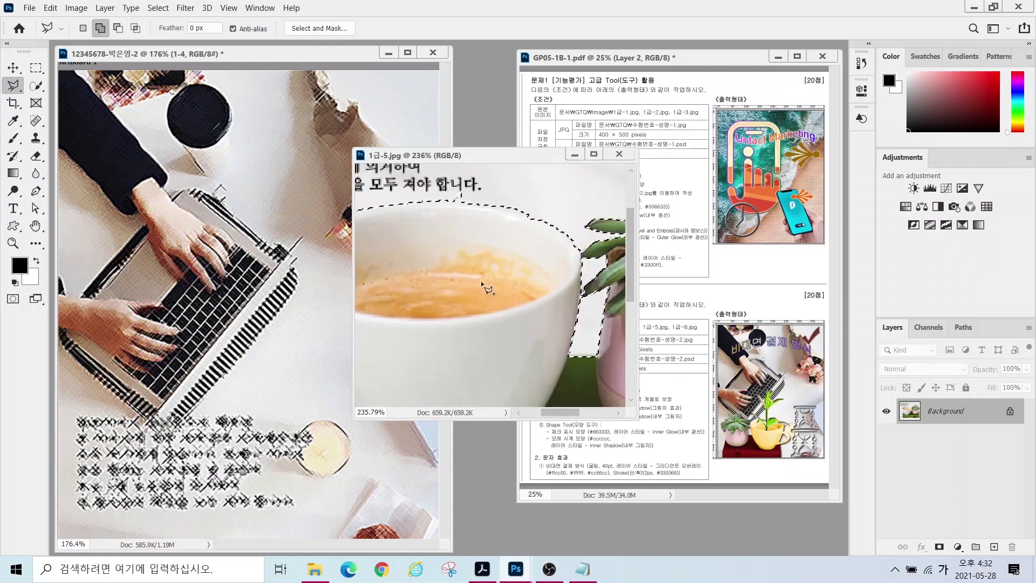
{"action": "double_click", "coordinate": [572, 356]}
- Subtract the gap inside the cup handle from the selection
{"action": "key", "text": "alt"}
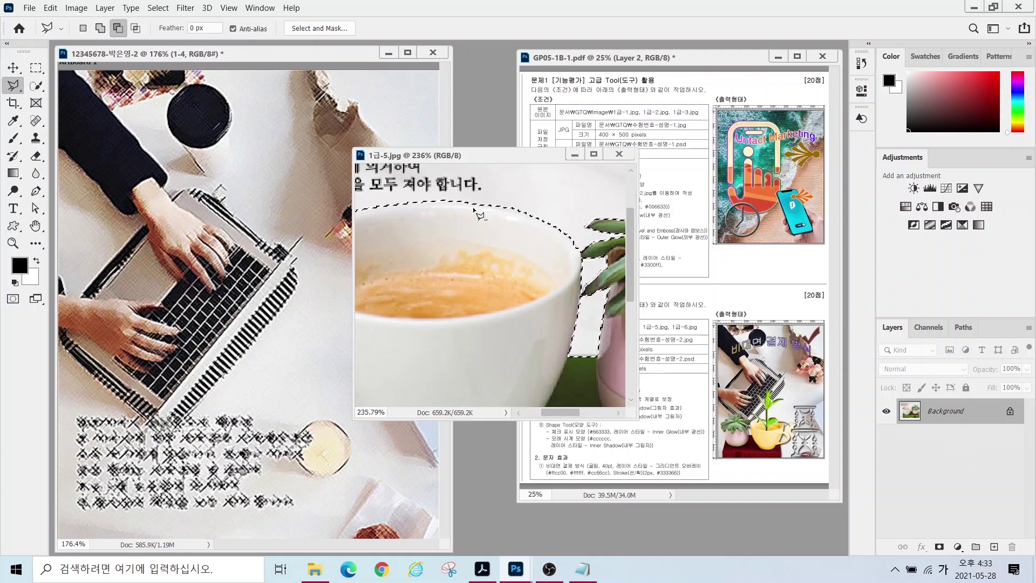
{"action": "left_click_drag", "start_coordinate": [458, 323], "coordinate": [528, 243]}
{"action": "left_click", "coordinate": [430, 250]}
{"action": "left_click", "coordinate": [413, 254]}
{"action": "left_click", "coordinate": [398, 268]}
{"action": "left_click", "coordinate": [387, 296]}
{"action": "left_click", "coordinate": [395, 310]}
{"action": "left_click", "coordinate": [415, 319]}
{"action": "left_click", "coordinate": [449, 322]}
{"action": "left_click", "coordinate": [454, 313]}
{"action": "left_click", "coordinate": [438, 271]}
{"action": "left_click", "coordinate": [430, 250]}
{"action": "scroll", "coordinate": [514, 284], "scroll_direction": "down", "scroll_amount": 4}
- Drag the cutout into the composite and name the new layer '1-5'
{"action": "left_click", "coordinate": [13, 68]}
{"action": "left_click_drag", "start_coordinate": [513, 291], "coordinate": [326, 475]}
{"action": "left_click", "coordinate": [619, 154]}
{"action": "double_click", "coordinate": [942, 430]}
{"action": "type", "text": "1-5"}
{"action": "key", "text": "Return"}
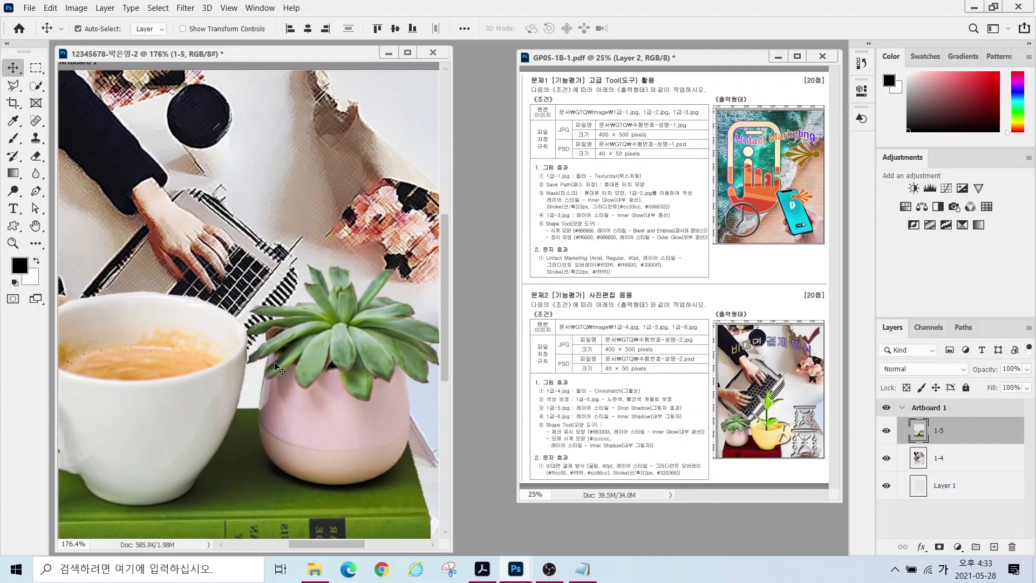
- Scale layer 1-5 to about 48%, place it bottom-left, and flip it horizontally
{"action": "key", "text": "ctrl+t"}
{"action": "left_click_drag", "start_coordinate": [348, 342], "coordinate": [247, 345]}
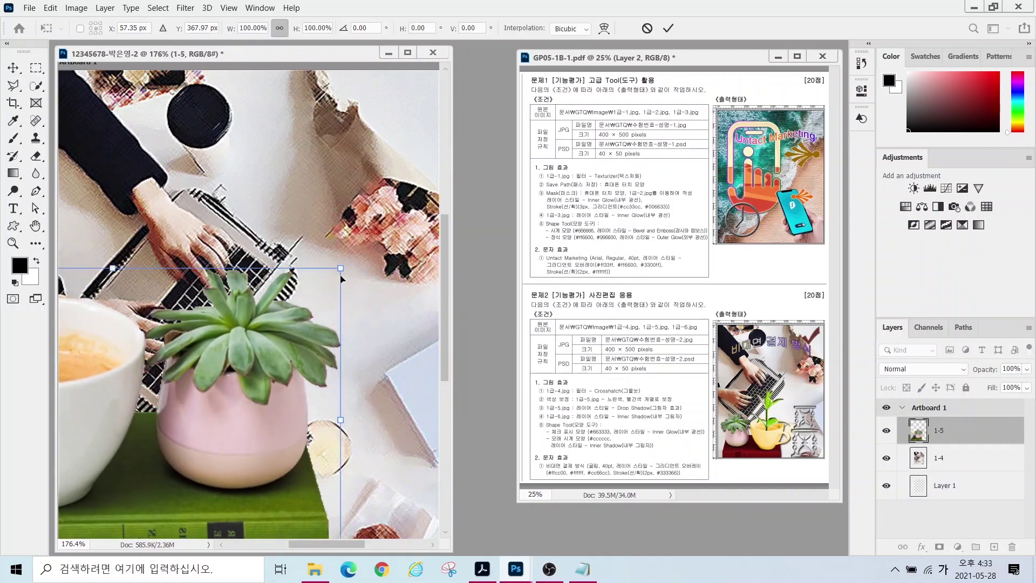
{"action": "left_click_drag", "start_coordinate": [342, 268], "coordinate": [259, 322]}
{"action": "left_click_drag", "start_coordinate": [240, 374], "coordinate": [396, 300]}
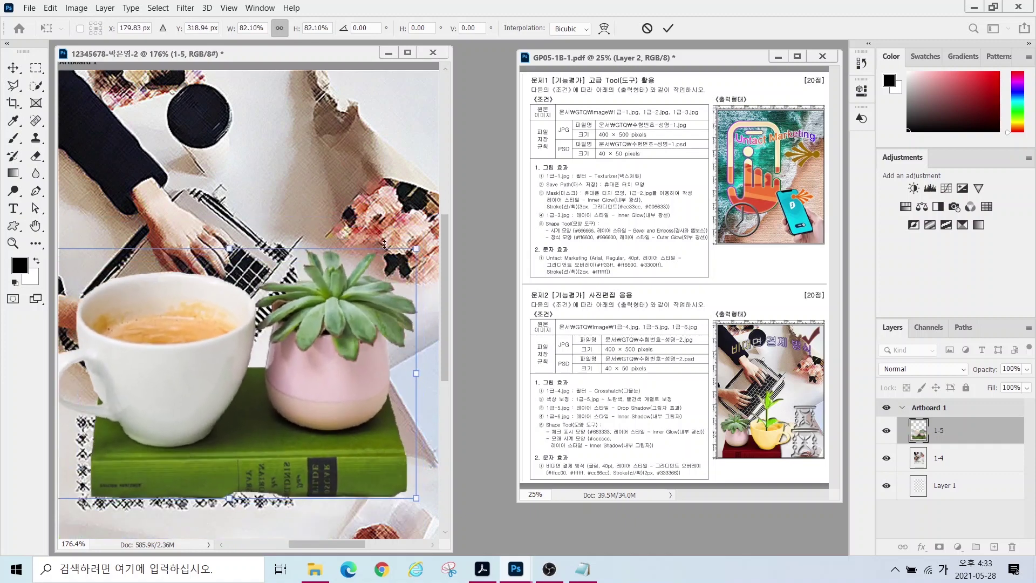
{"action": "left_click_drag", "start_coordinate": [411, 249], "coordinate": [285, 341]}
{"action": "left_click_drag", "start_coordinate": [232, 401], "coordinate": [234, 476]}
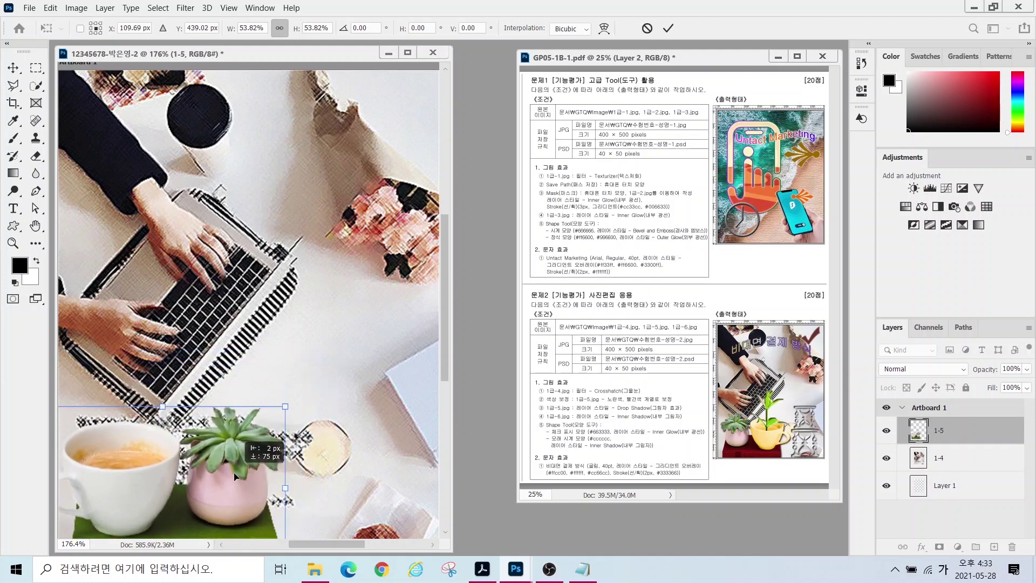
{"action": "mouse_move", "coordinate": [288, 426]}
{"action": "left_mouse_down"}
{"action": "mouse_move", "coordinate": [225, 458]}
{"action": "mouse_move", "coordinate": [280, 432]}
{"action": "left_mouse_up"}
{"action": "left_click_drag", "start_coordinate": [235, 475], "coordinate": [241, 459]}
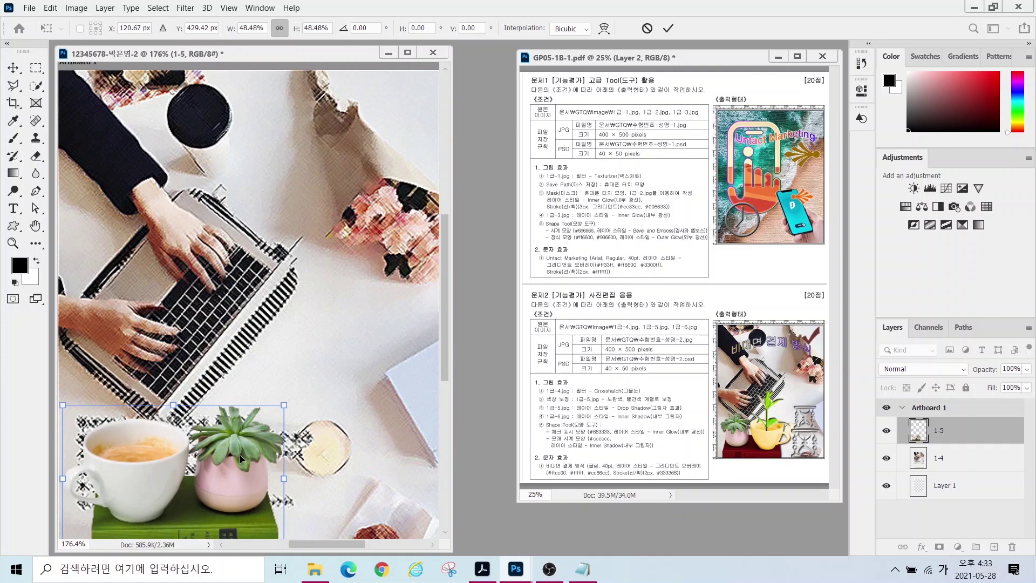
{"action": "left_click_drag", "start_coordinate": [293, 390], "coordinate": [229, 437]}
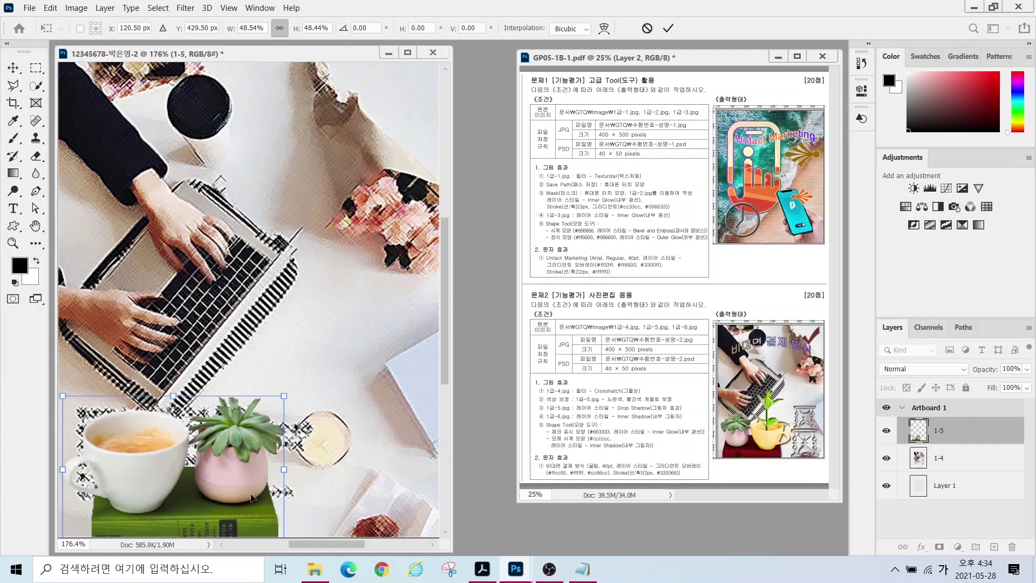
{"action": "right_click", "coordinate": [229, 446]}
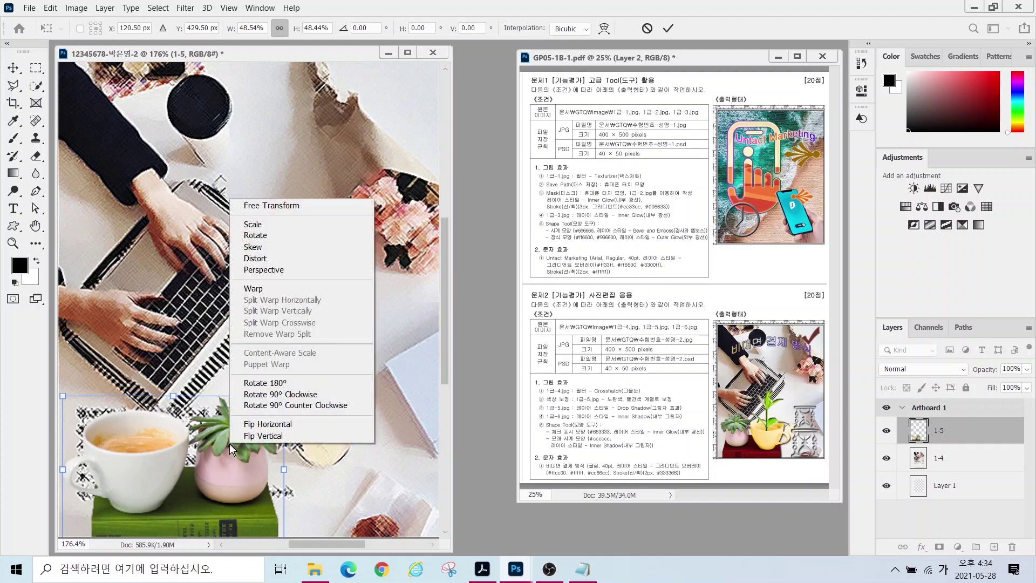
{"action": "left_click", "coordinate": [257, 424]}
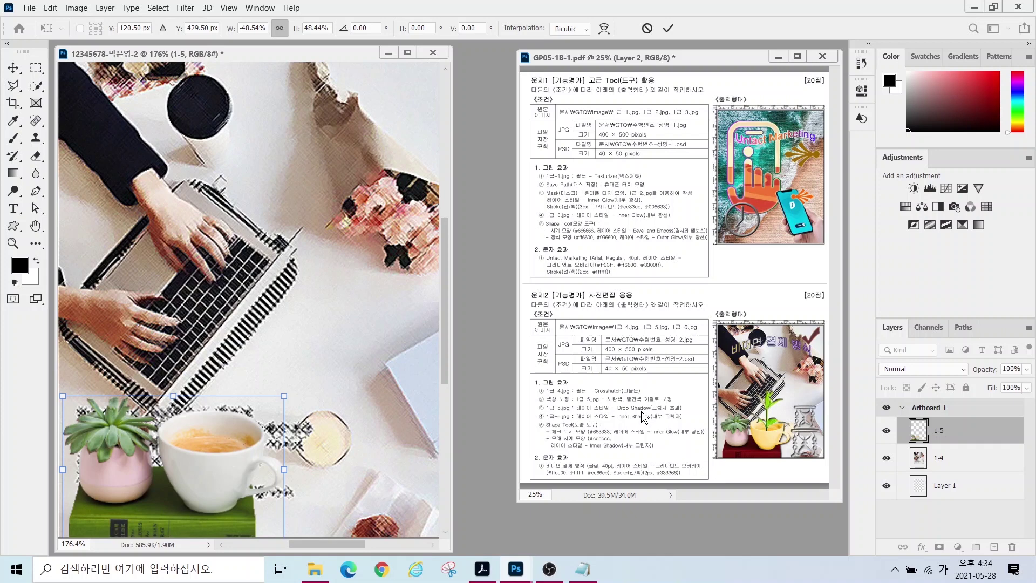
- Mark the cup and book for recolouring, commit the transform, and select the coffee cup
{"action": "left_click_drag", "start_coordinate": [610, 393], "coordinate": [589, 351]}
{"action": "left_click_drag", "start_coordinate": [637, 398], "coordinate": [679, 326]}
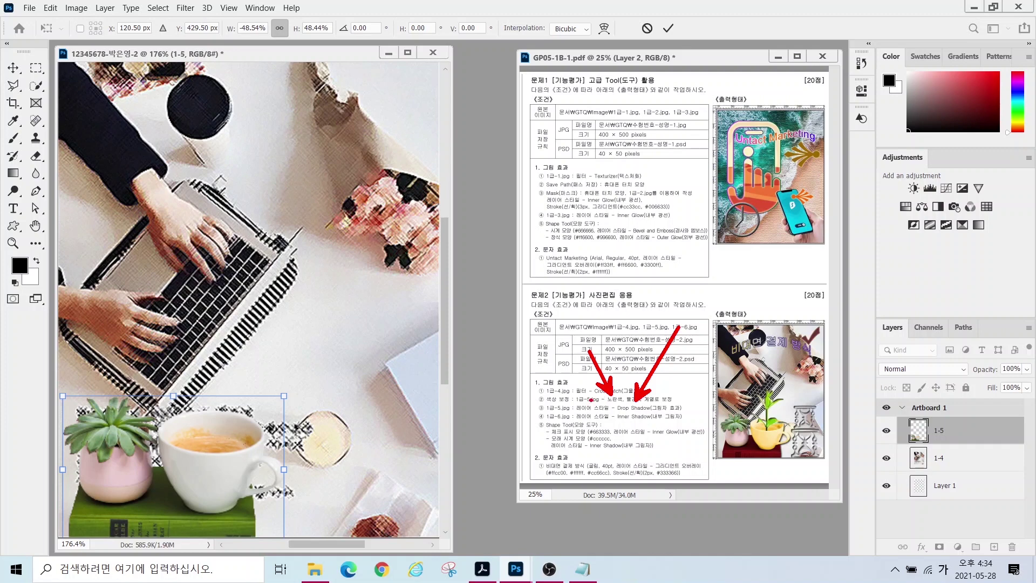
{"action": "mouse_move", "coordinate": [253, 501]}
{"action": "left_mouse_down"}
{"action": "mouse_move", "coordinate": [201, 492]}
{"action": "mouse_move", "coordinate": [184, 455]}
{"action": "mouse_move", "coordinate": [227, 420]}
{"action": "mouse_move", "coordinate": [272, 467]}
{"action": "mouse_move", "coordinate": [243, 494]}
{"action": "left_mouse_up"}
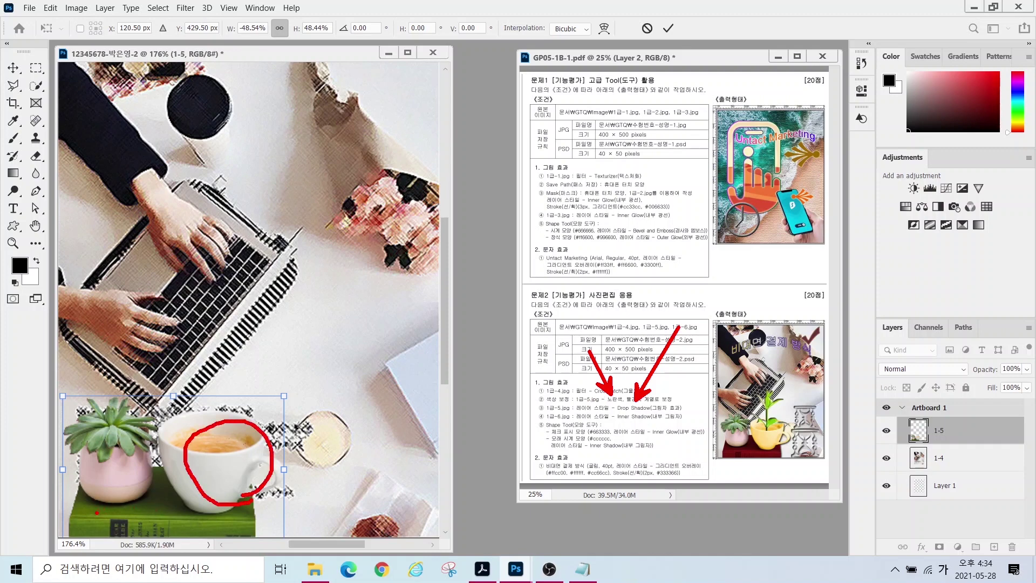
{"action": "mouse_move", "coordinate": [211, 515]}
{"action": "left_mouse_down"}
{"action": "mouse_move", "coordinate": [172, 534]}
{"action": "mouse_move", "coordinate": [94, 503]}
{"action": "left_mouse_up"}
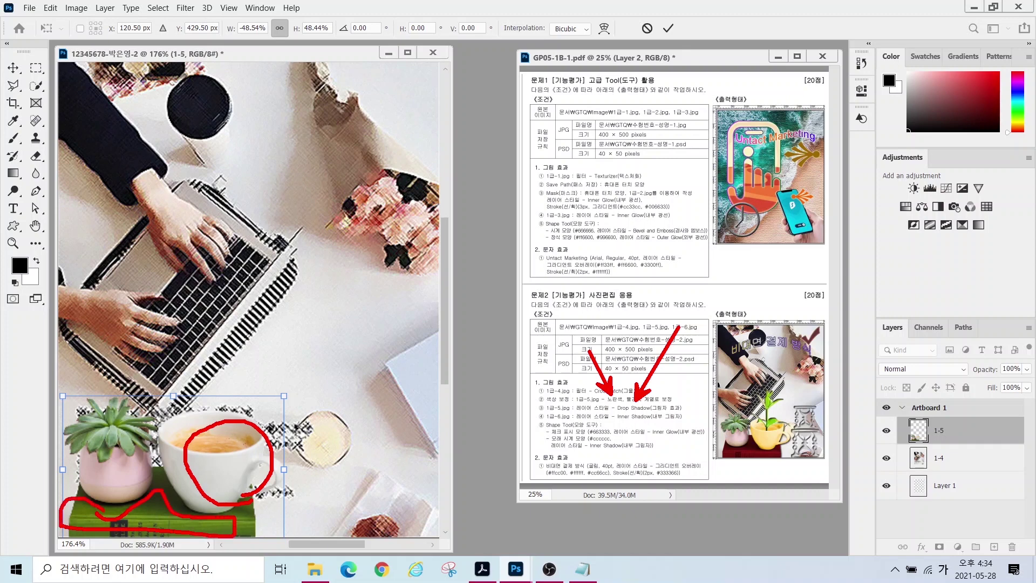
{"action": "key", "text": "Escape"}
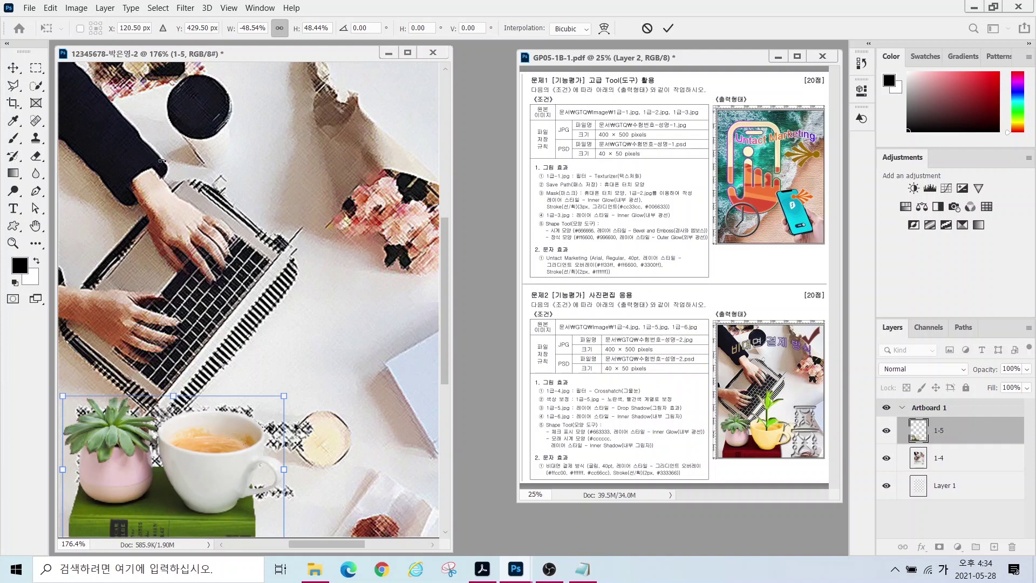
{"action": "left_click", "coordinate": [36, 85]}
{"action": "mouse_move", "coordinate": [219, 401]}
{"action": "left_mouse_down"}
{"action": "mouse_move", "coordinate": [200, 442]}
{"action": "mouse_move", "coordinate": [214, 466]}
{"action": "mouse_move", "coordinate": [320, 458]}
{"action": "mouse_move", "coordinate": [226, 434]}
{"action": "left_mouse_up"}
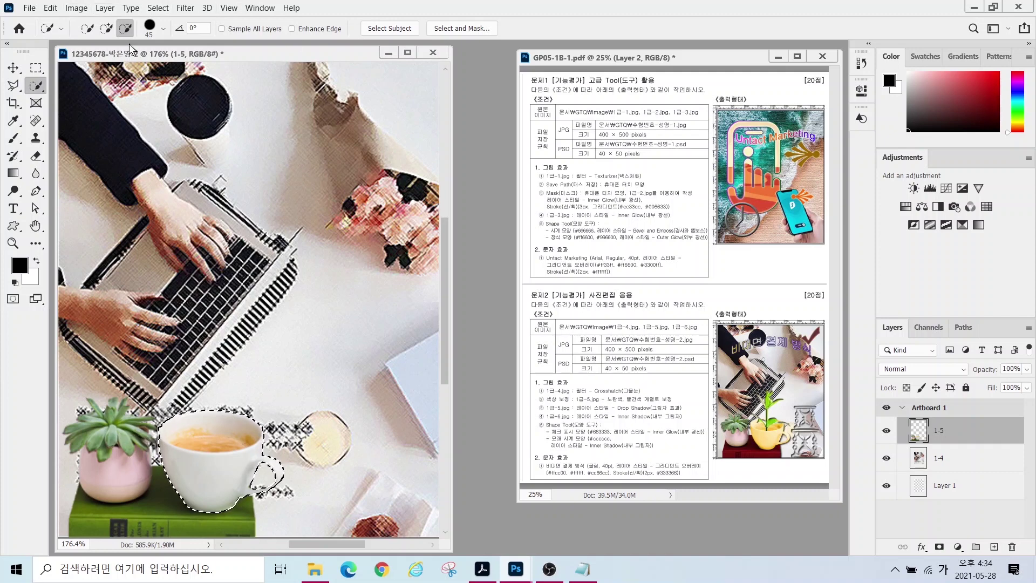
- Colorize the selected cup with Hue/Saturation at Hue 51, Saturation 86
{"action": "left_click", "coordinate": [71, 9]}
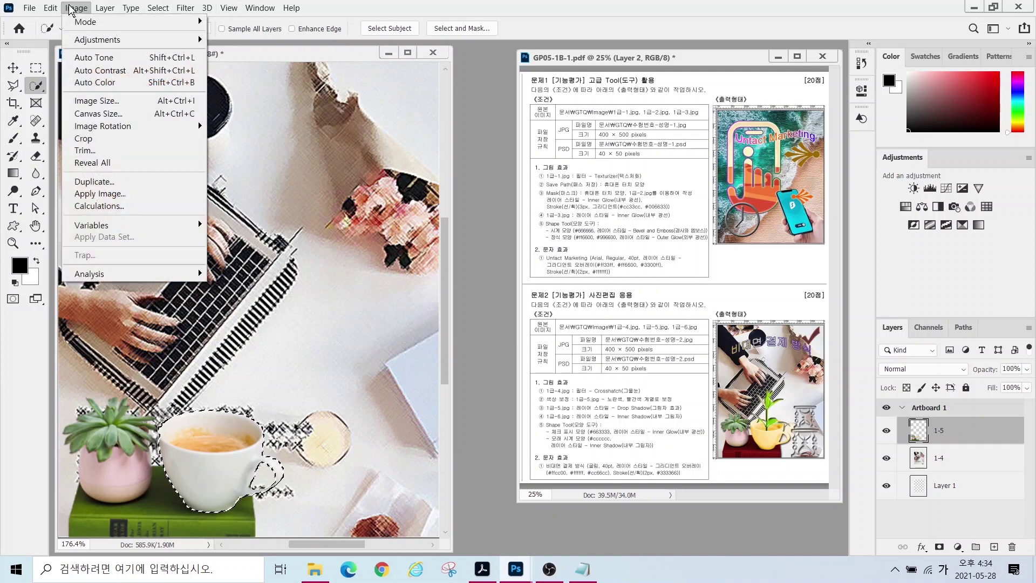
{"action": "mouse_move", "coordinate": [83, 42]}
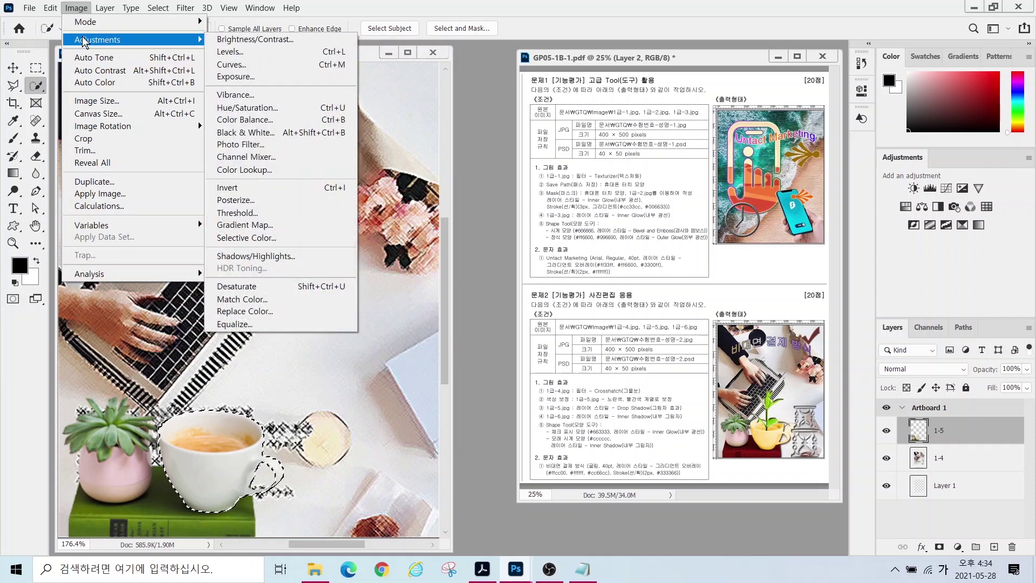
{"action": "left_click", "coordinate": [250, 110]}
{"action": "left_click_drag", "start_coordinate": [545, 168], "coordinate": [516, 168]}
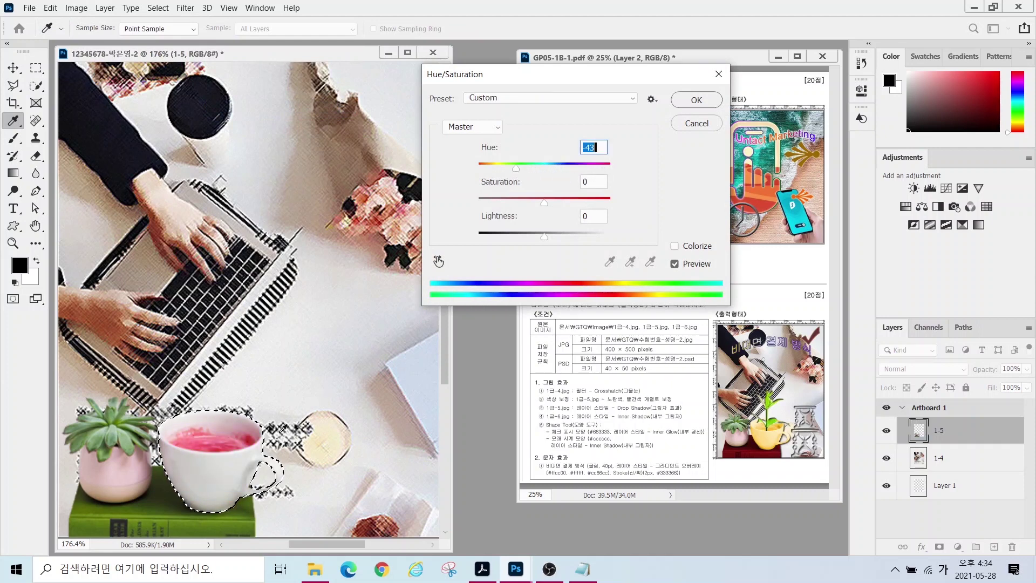
{"action": "left_click", "coordinate": [675, 246]}
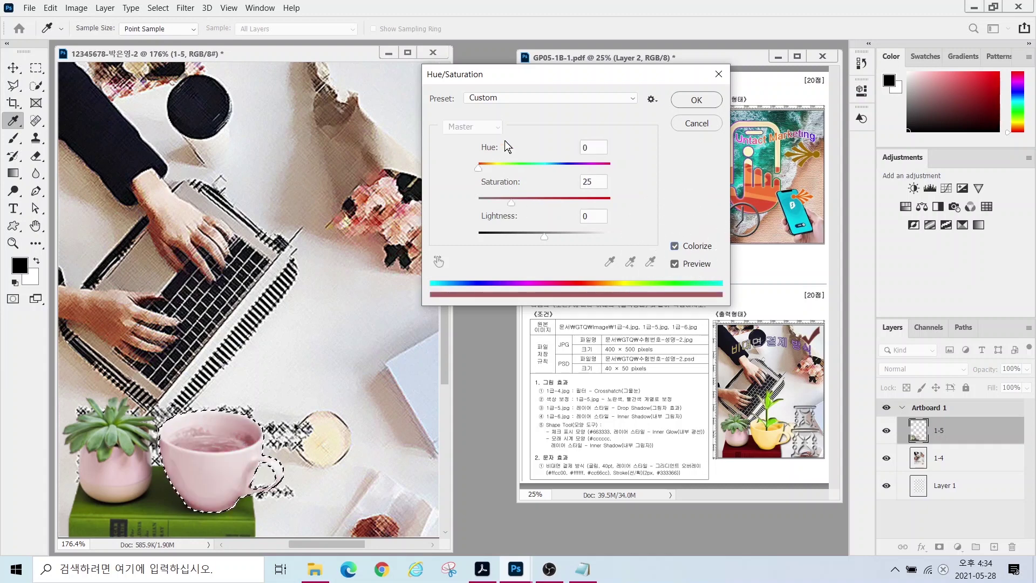
{"action": "left_click_drag", "start_coordinate": [478, 168], "coordinate": [579, 205]}
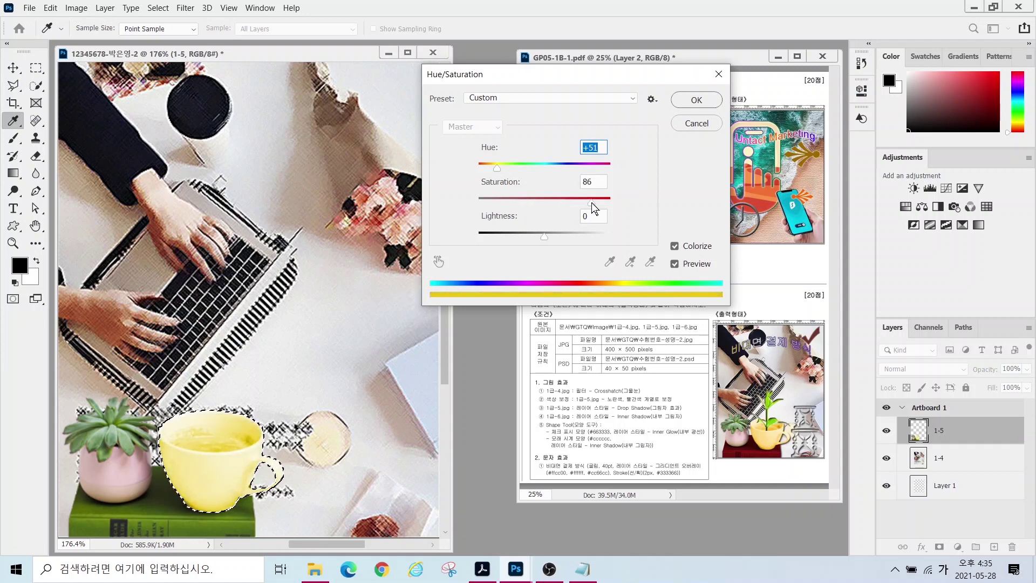
{"action": "key", "text": "Return"}
{"action": "key", "text": "w"}
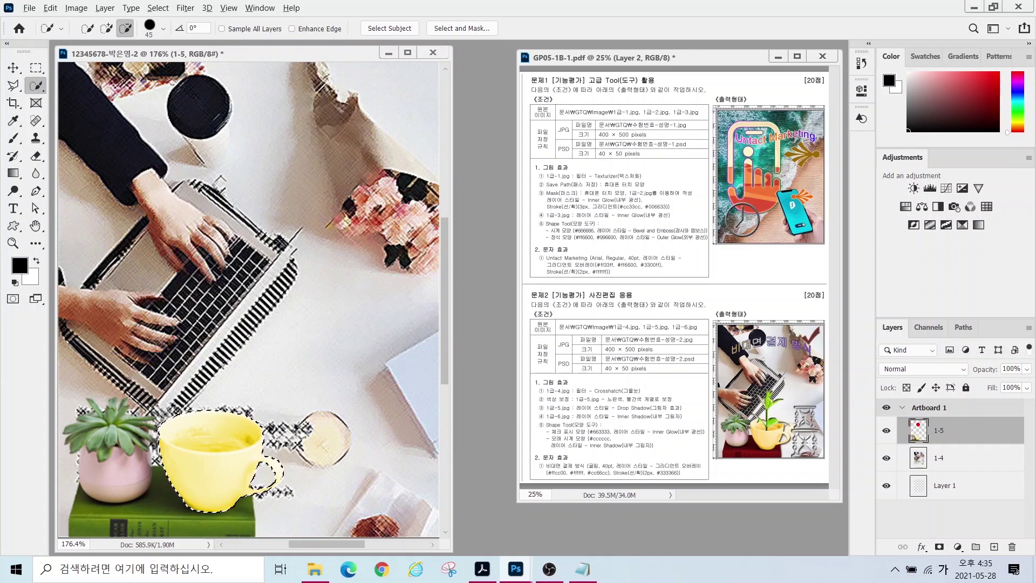
- Deselect the cup and brush the green book into a new Quick Selection
{"action": "mouse_move", "coordinate": [941, 446]}
{"action": "left_mouse_down"}
{"action": "mouse_move", "coordinate": [897, 426]}
{"action": "mouse_move", "coordinate": [924, 410]}
{"action": "left_mouse_up"}
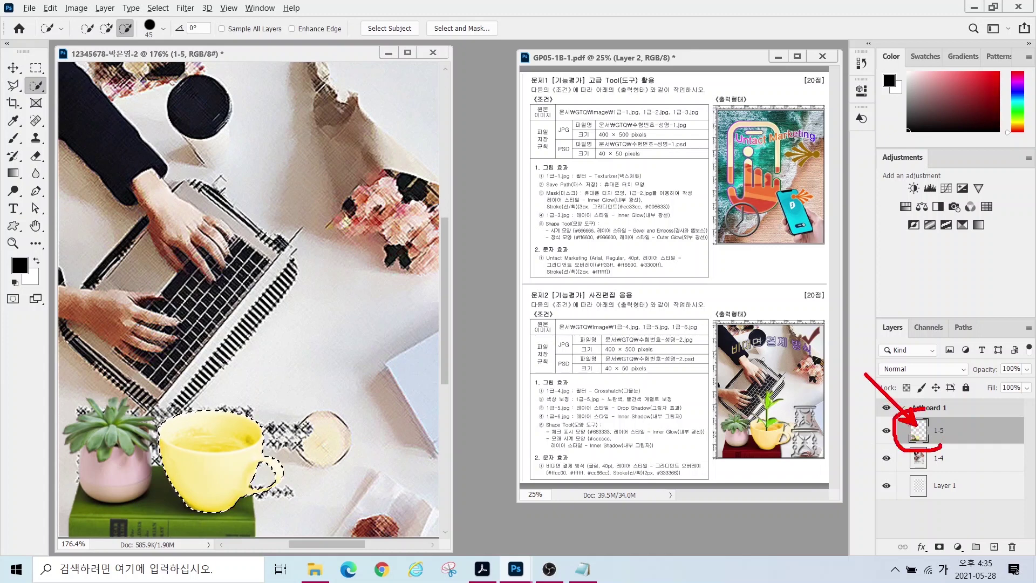
{"action": "key", "text": "Escape"}
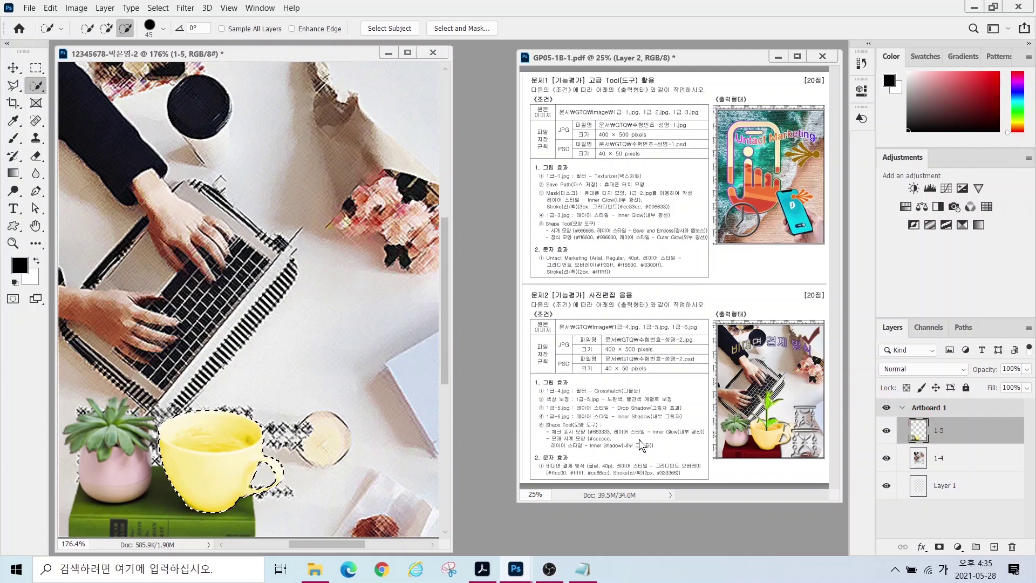
{"action": "left_click", "coordinate": [582, 569]}
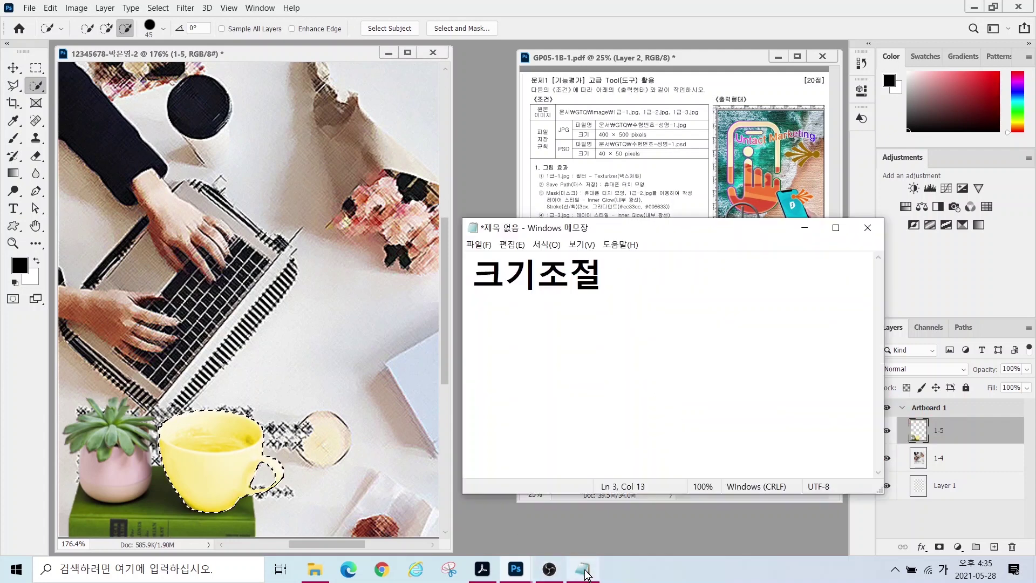
{"action": "left_click", "coordinate": [697, 360]}
{"action": "left_click_drag", "start_coordinate": [637, 318], "coordinate": [761, 317]}
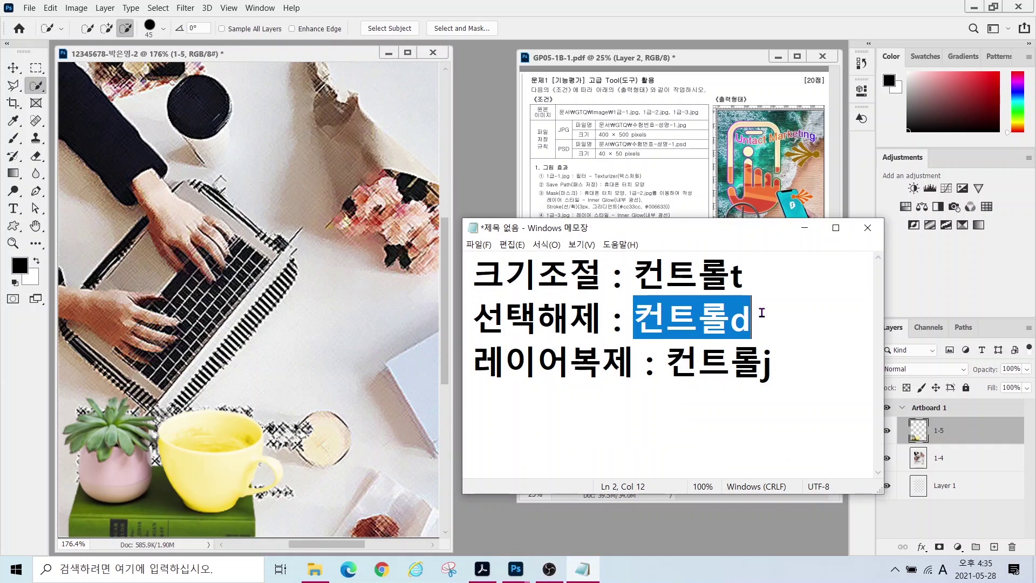
{"action": "key", "text": "alt+Tab"}
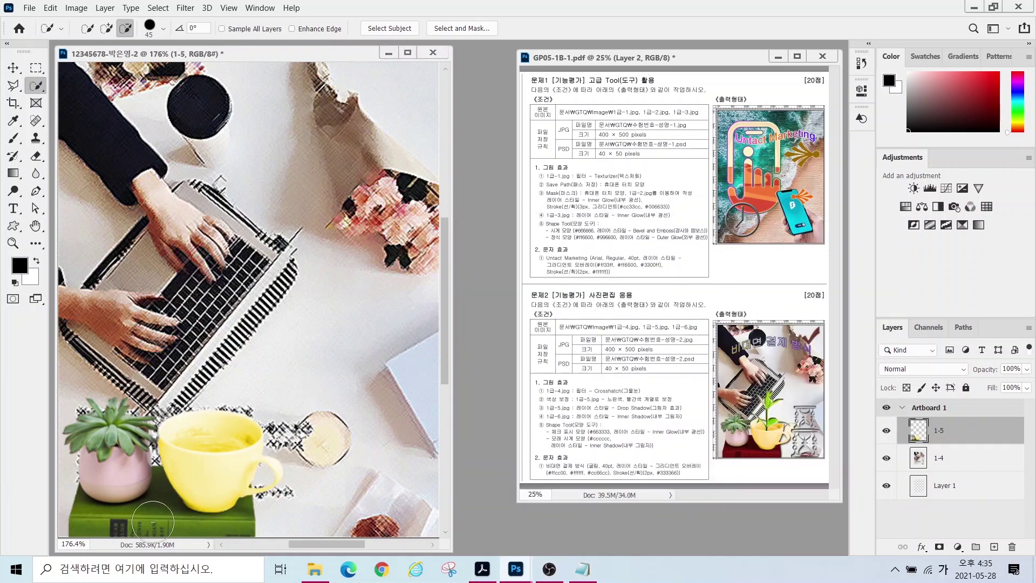
{"action": "left_click", "coordinate": [107, 28]}
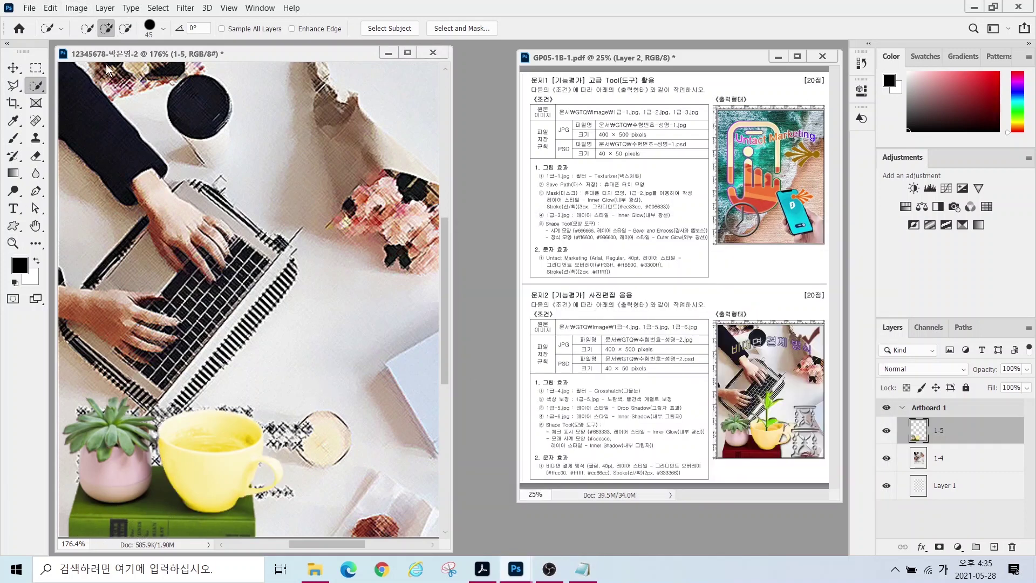
{"action": "mouse_move", "coordinate": [93, 528]}
{"action": "left_mouse_down"}
{"action": "mouse_move", "coordinate": [216, 502]}
{"action": "mouse_move", "coordinate": [205, 543]}
{"action": "mouse_move", "coordinate": [242, 528]}
{"action": "left_mouse_up"}
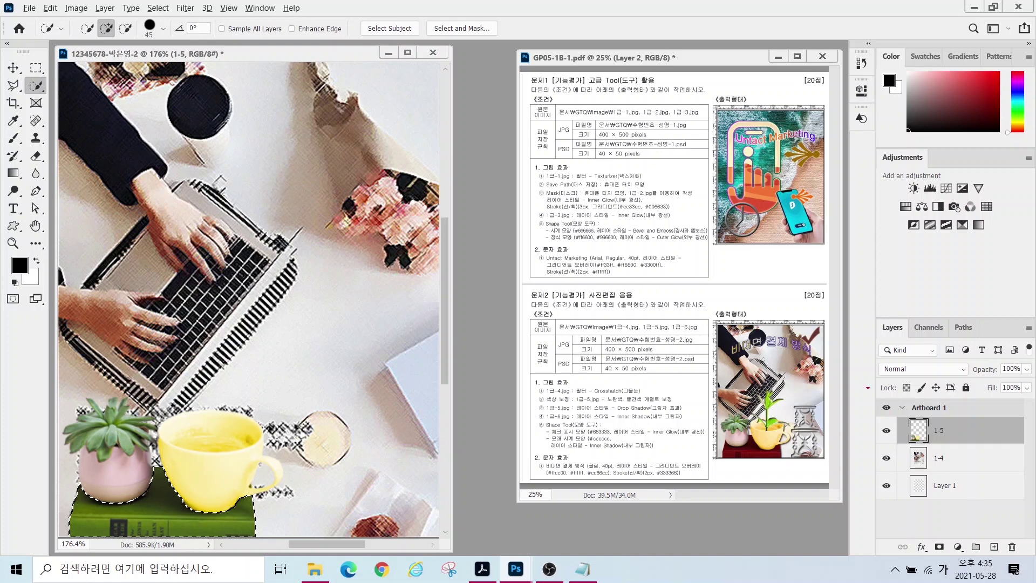
- Add a Hue/Saturation adjustment layer with Hue about -86 to turn the book maroon
{"action": "mouse_move", "coordinate": [849, 309]}
{"action": "left_mouse_down"}
{"action": "mouse_move", "coordinate": [1009, 564]}
{"action": "mouse_move", "coordinate": [1033, 565]}
{"action": "left_mouse_up"}
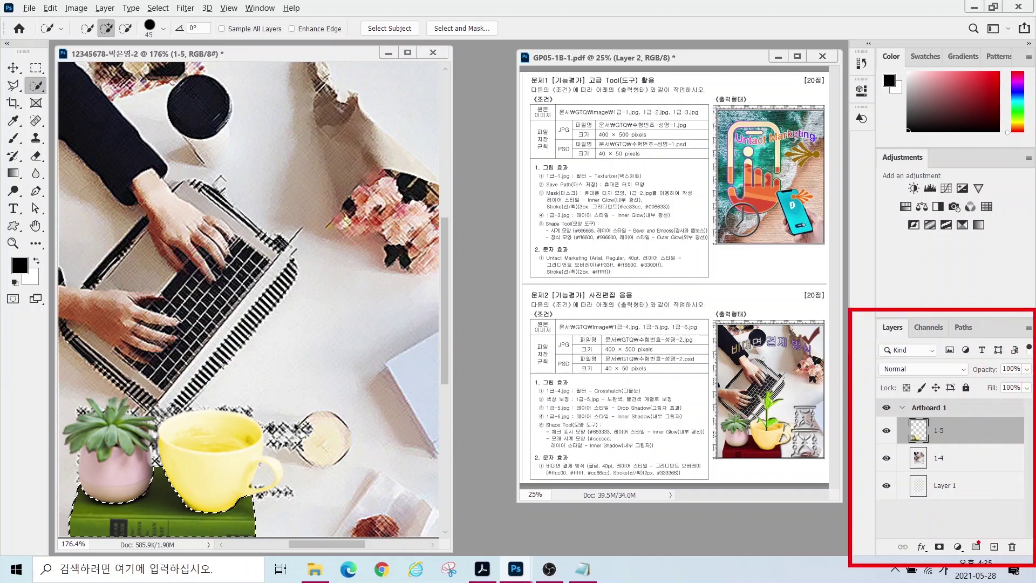
{"action": "mouse_move", "coordinate": [944, 530]}
{"action": "left_mouse_down"}
{"action": "mouse_move", "coordinate": [974, 570]}
{"action": "mouse_move", "coordinate": [988, 432]}
{"action": "left_mouse_up"}
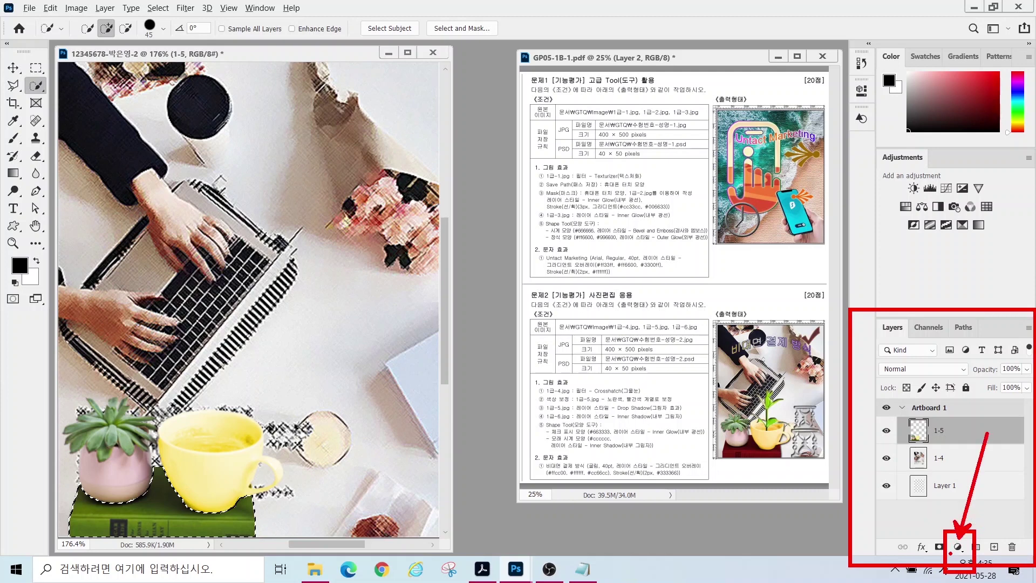
{"action": "left_click", "coordinate": [957, 545]}
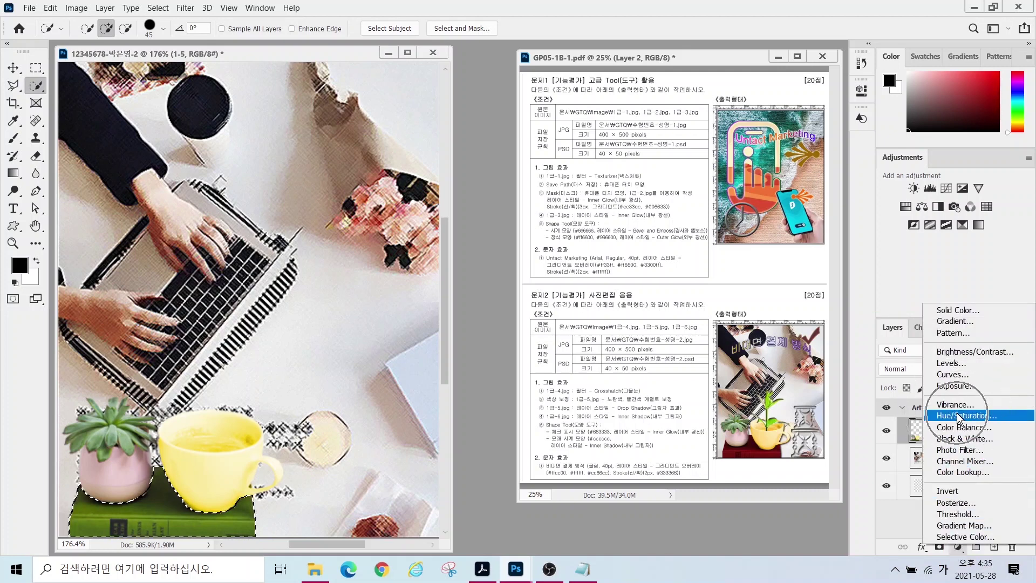
{"action": "left_click", "coordinate": [958, 416]}
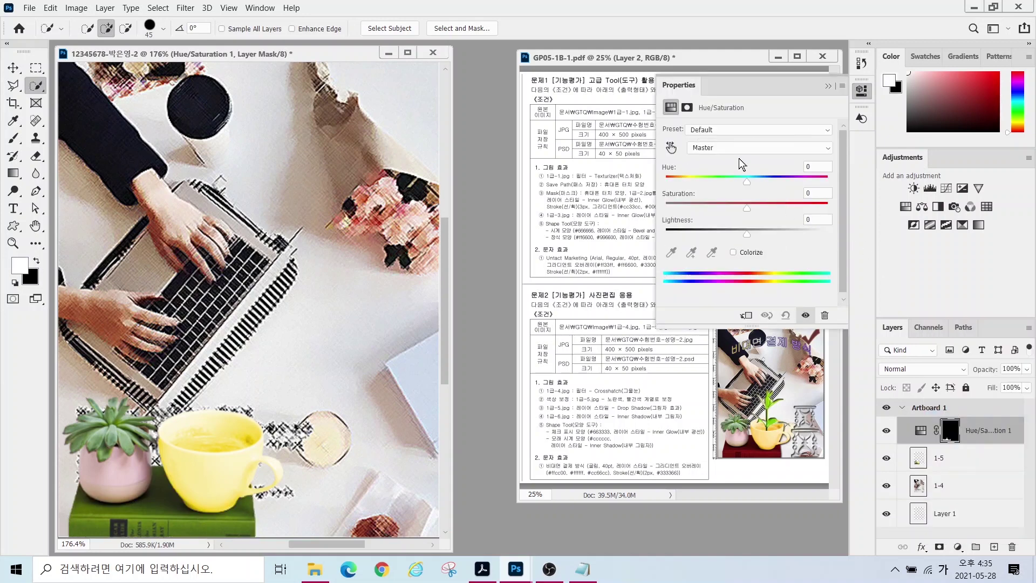
{"action": "left_click", "coordinate": [745, 180]}
{"action": "left_click_drag", "start_coordinate": [798, 189], "coordinate": [697, 203]}
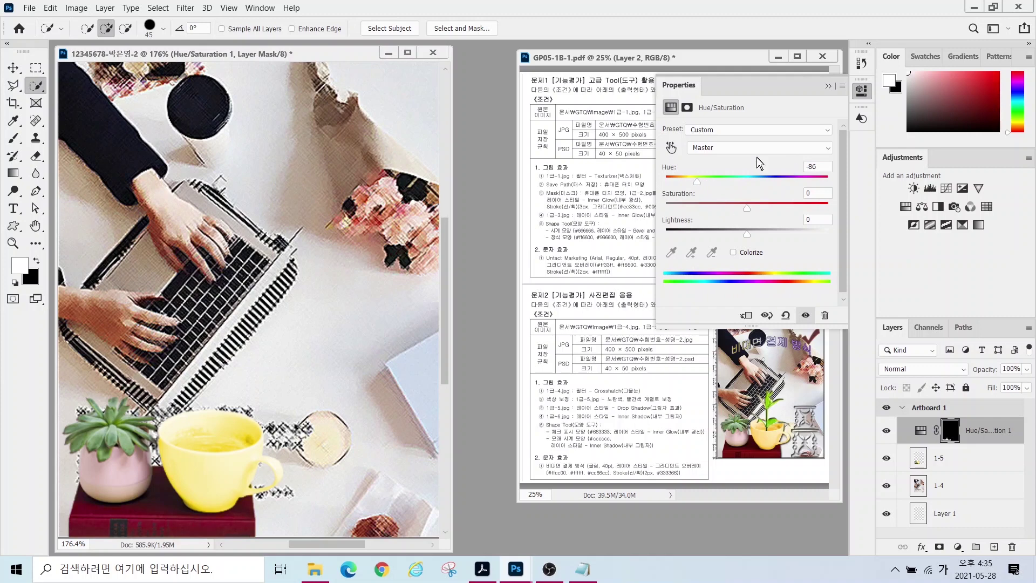
{"action": "left_click", "coordinate": [828, 87]}
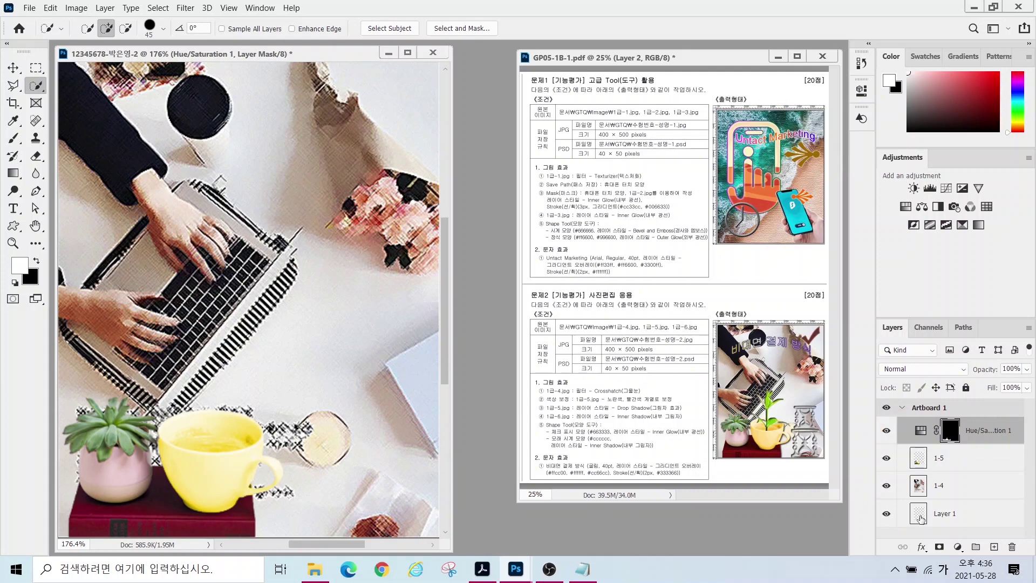
- Toggle the adjustment on and off to compare, then pick 1급-6.jpg to open
{"action": "left_click", "coordinate": [886, 432]}
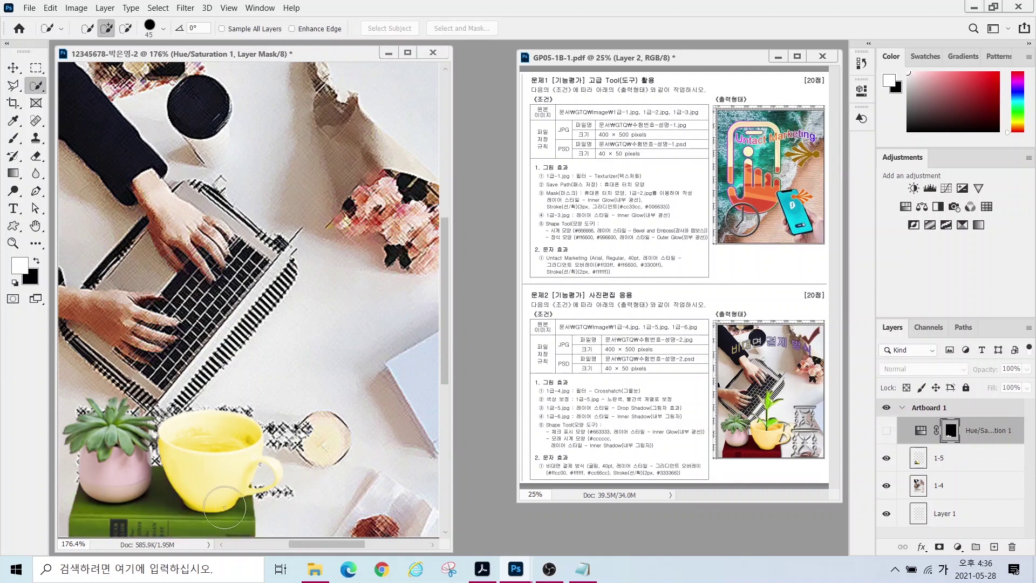
{"action": "left_click", "coordinate": [887, 430]}
{"action": "left_click", "coordinate": [892, 430]}
{"action": "left_click", "coordinate": [891, 430]}
{"action": "left_click", "coordinate": [891, 430]}
{"action": "left_click", "coordinate": [891, 431]}
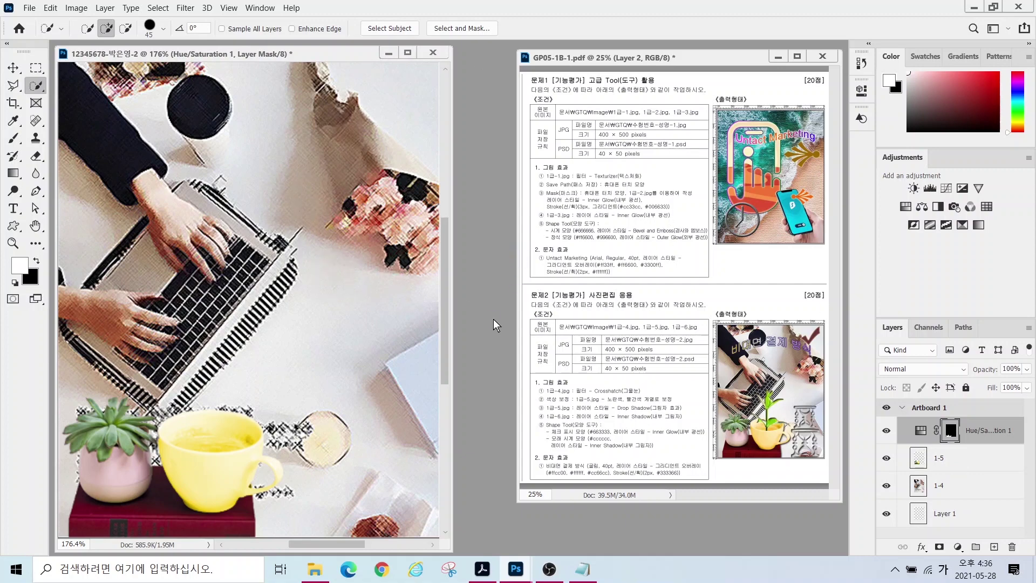
{"action": "key", "text": "ctrl+o"}
{"action": "left_click", "coordinate": [278, 193]}
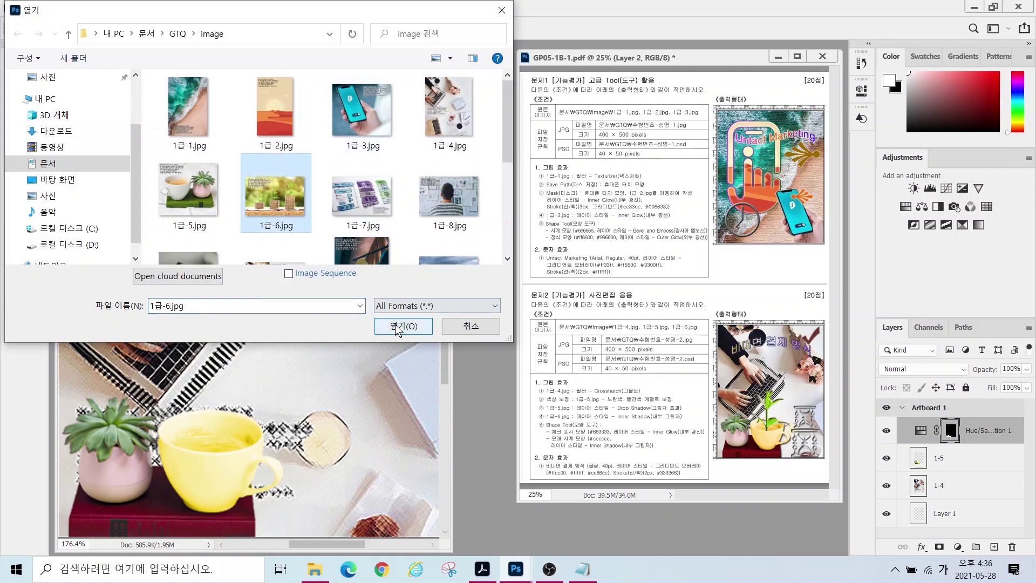
- Open 1급-6.jpg and zoom in on the sprouts
{"action": "left_click", "coordinate": [402, 326]}
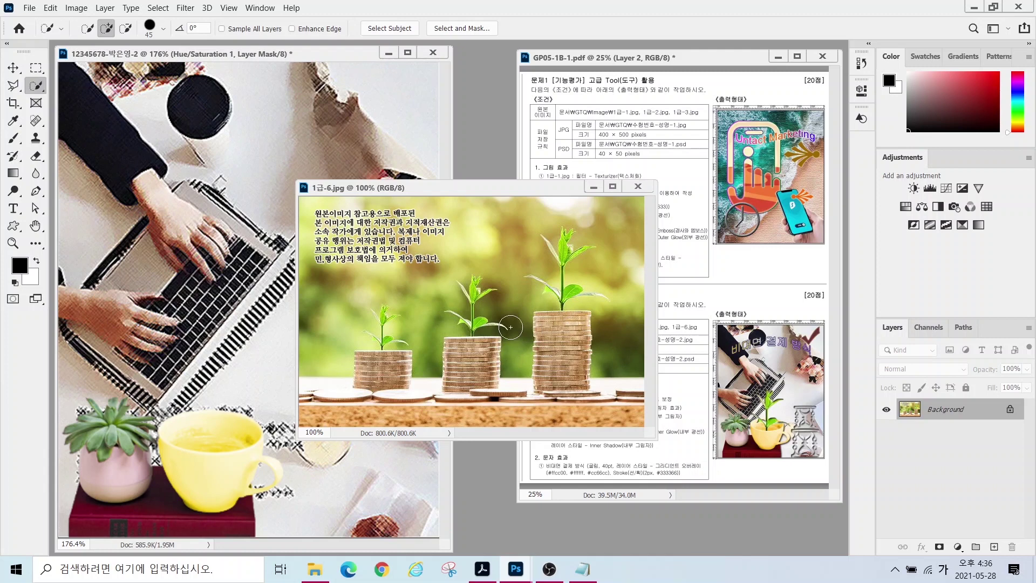
{"action": "mouse_move", "coordinate": [593, 318]}
{"action": "left_mouse_down"}
{"action": "mouse_move", "coordinate": [538, 201]}
{"action": "mouse_move", "coordinate": [624, 281]}
{"action": "mouse_move", "coordinate": [608, 321]}
{"action": "left_mouse_up"}
{"action": "scroll", "coordinate": [572, 290], "scroll_direction": "up", "scroll_amount": 5}
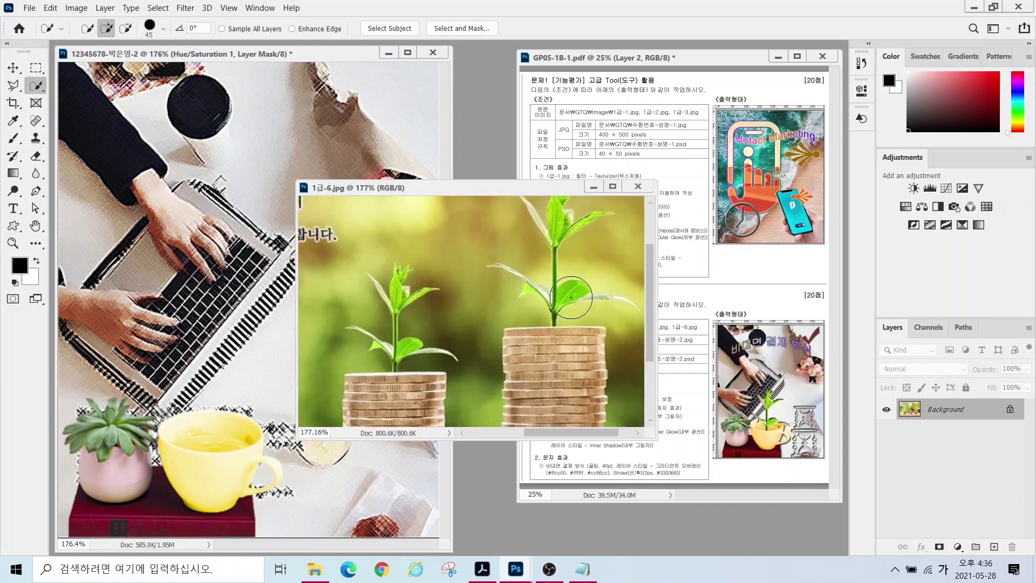
{"action": "scroll", "coordinate": [583, 302], "scroll_direction": "up", "scroll_amount": 1}
{"action": "scroll", "coordinate": [684, 280], "scroll_direction": "up", "scroll_amount": 3}
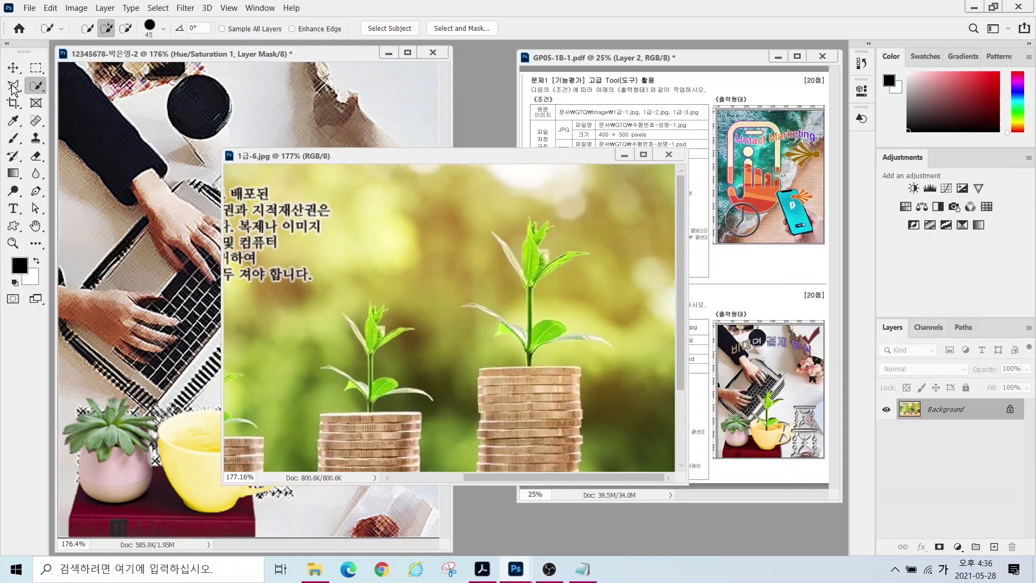
- Try a smaller-brush Quick Selection on the sprout's leaves, then deselect
{"action": "left_click", "coordinate": [13, 86]}
{"action": "left_click", "coordinate": [15, 89]}
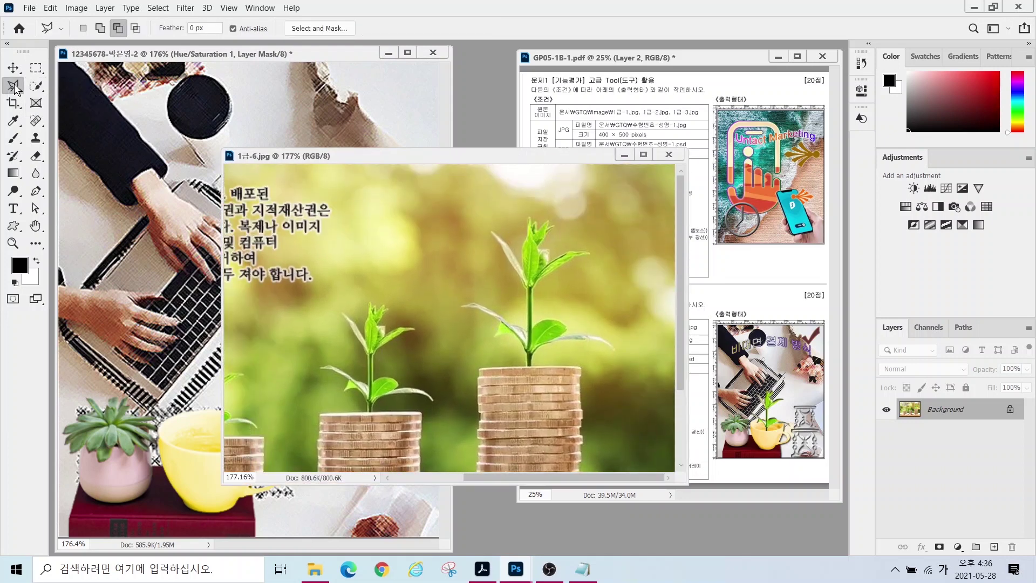
{"action": "left_click", "coordinate": [15, 89]}
{"action": "left_click", "coordinate": [36, 85]}
{"action": "left_click", "coordinate": [79, 100]}
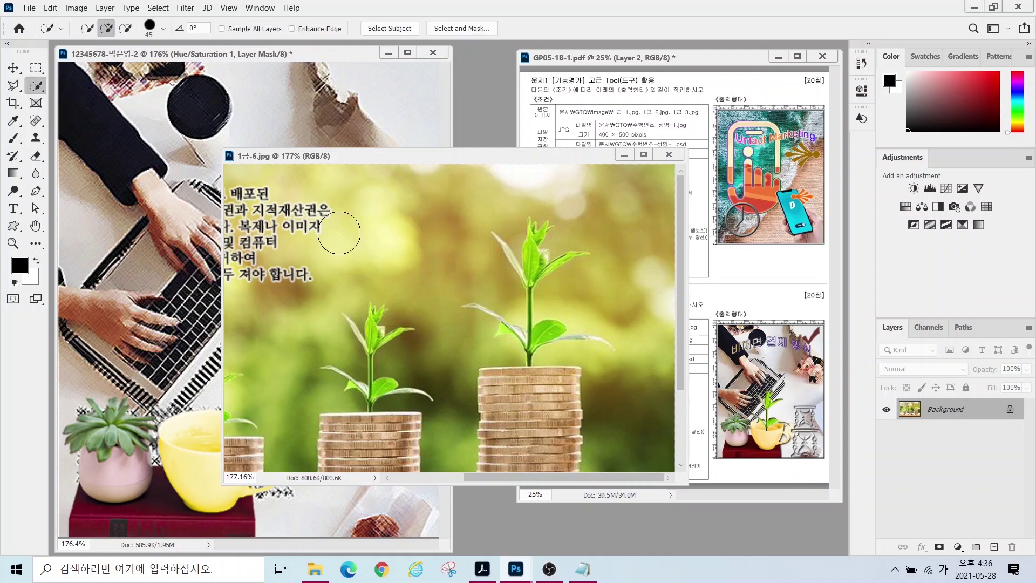
{"action": "key", "text": "bracketleft"}
{"action": "key", "text": "bracketleft"}
{"action": "key", "text": "bracketleft"}
{"action": "key", "text": "bracketleft"}
{"action": "key", "text": "bracketleft"}
{"action": "left_click", "coordinate": [539, 336]}
{"action": "left_click", "coordinate": [531, 265]}
{"action": "left_click", "coordinate": [532, 245]}
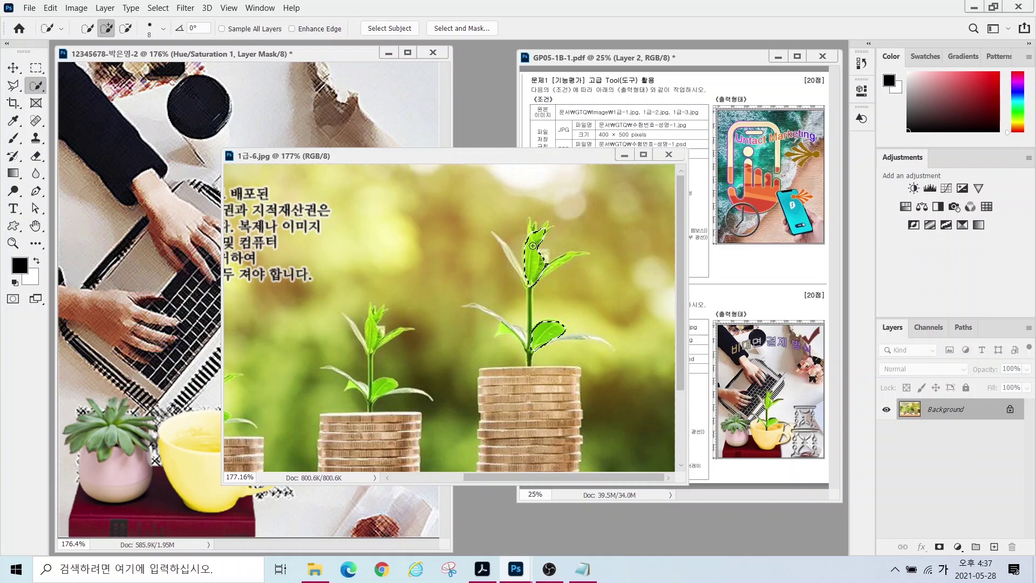
{"action": "key", "text": "ctrl+d"}
- Trace the tallest sprout with the Polygonal Lasso
{"action": "left_click", "coordinate": [13, 88]}
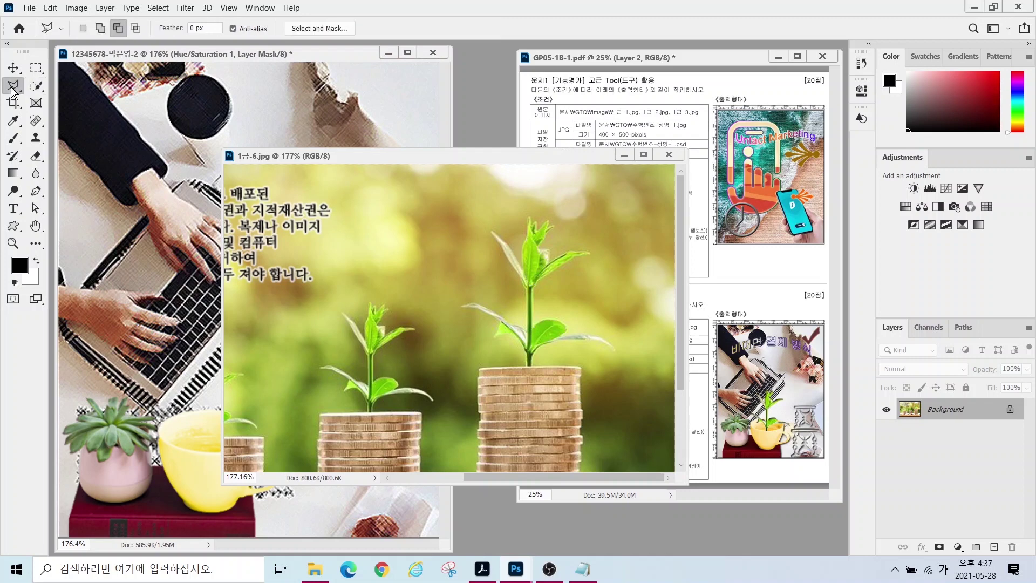
{"action": "right_click", "coordinate": [13, 88]}
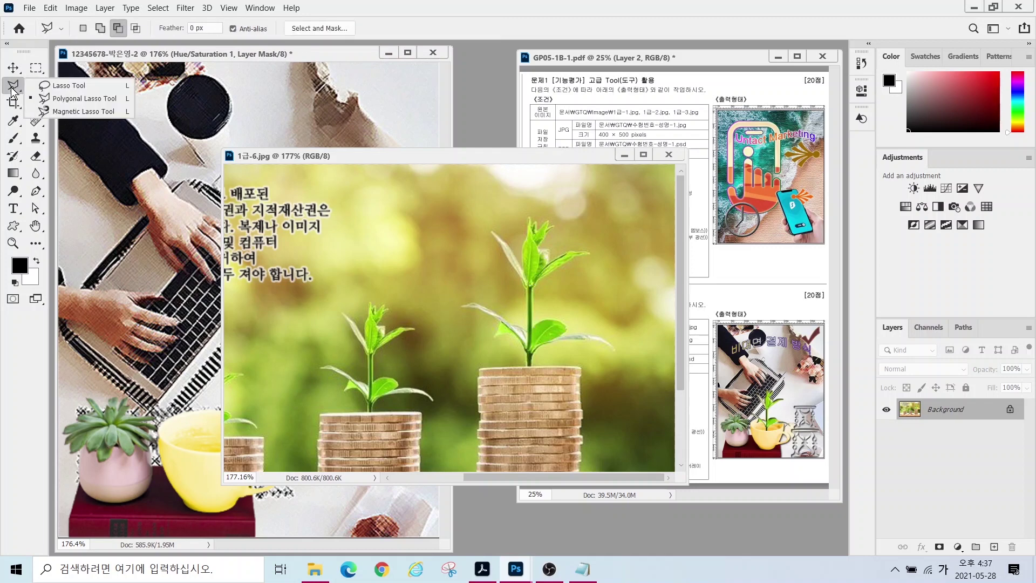
{"action": "left_click", "coordinate": [73, 98]}
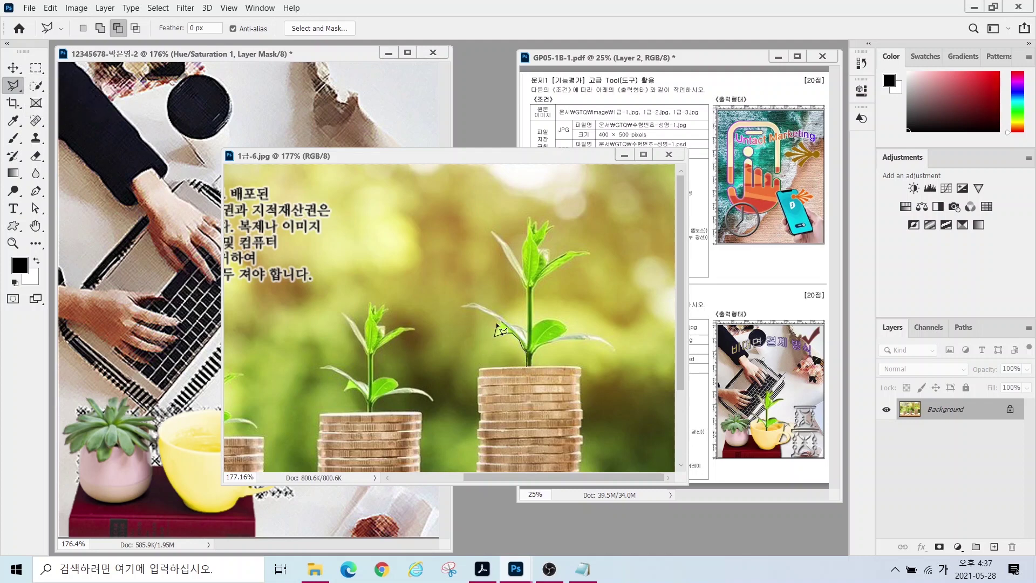
{"action": "left_click", "coordinate": [525, 291]}
{"action": "left_click", "coordinate": [490, 231]}
{"action": "left_click", "coordinate": [522, 272]}
{"action": "left_click", "coordinate": [528, 215]}
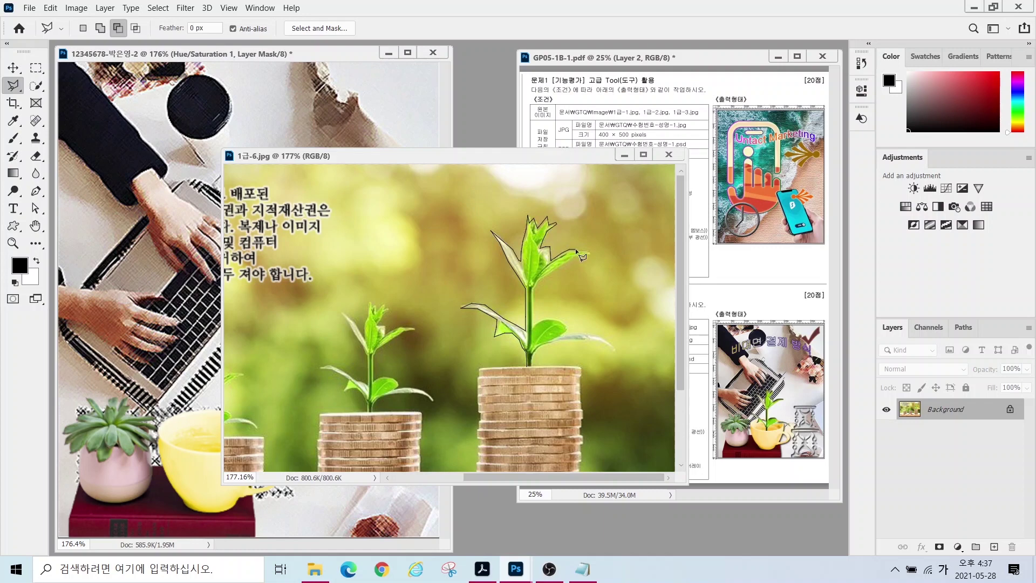
{"action": "left_click", "coordinate": [576, 332]}
{"action": "left_click", "coordinate": [533, 356]}
- Move the sprout into the composite and name its layer '1-6'
{"action": "key", "text": "v"}
{"action": "left_click_drag", "start_coordinate": [531, 324], "coordinate": [207, 359]}
{"action": "double_click", "coordinate": [944, 430]}
{"action": "type", "text": "1-6"}
{"action": "key", "text": "Return"}
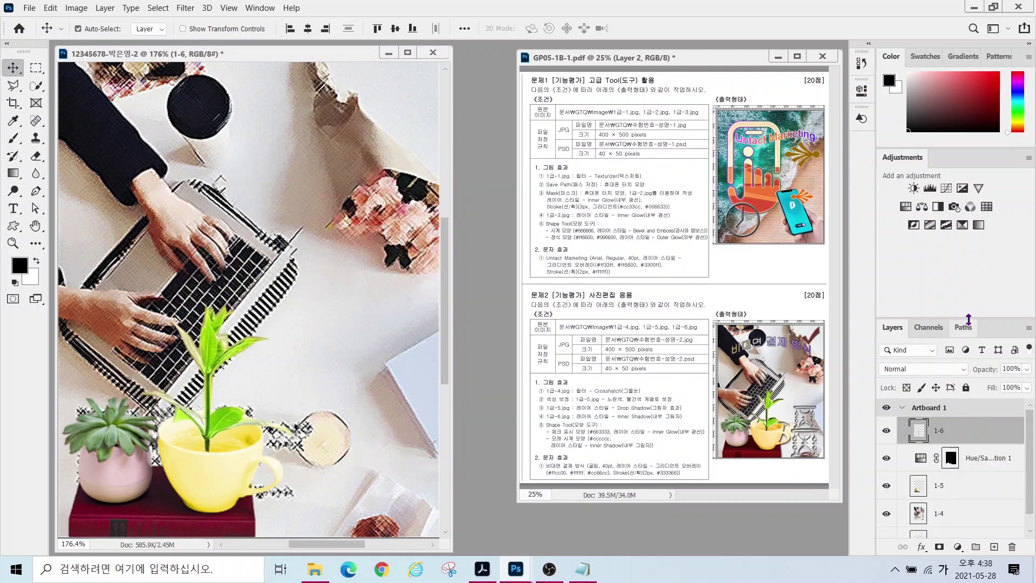
- Give layer 1-6 an Inner Shadow and shrink the sprout slightly inside the cup
{"action": "left_click", "coordinate": [921, 546]}
{"action": "left_click", "coordinate": [958, 458]}
{"action": "key", "text": "Return"}
{"action": "key", "text": "ctrl+t"}
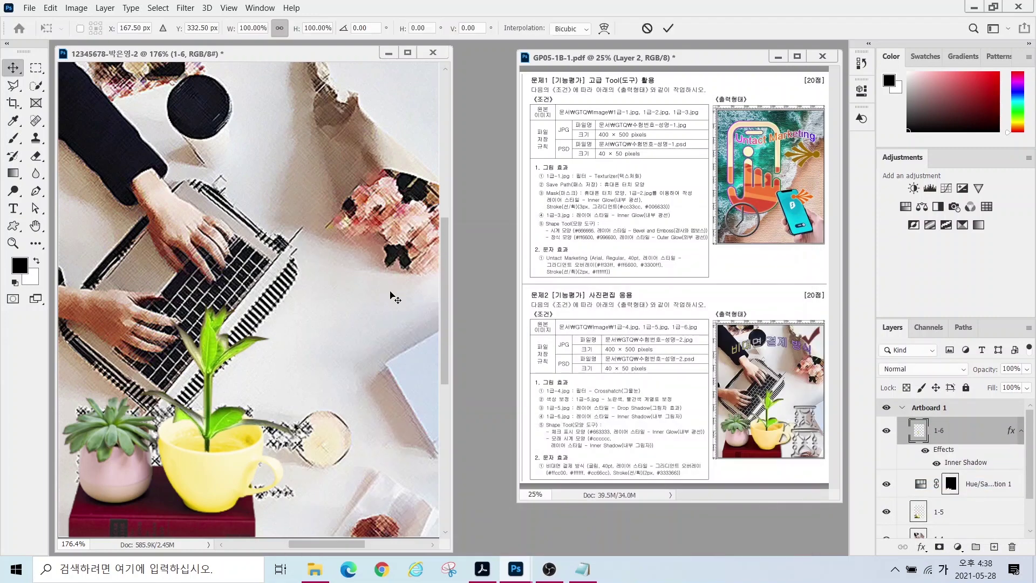
{"action": "left_click_drag", "start_coordinate": [301, 303], "coordinate": [289, 321]}
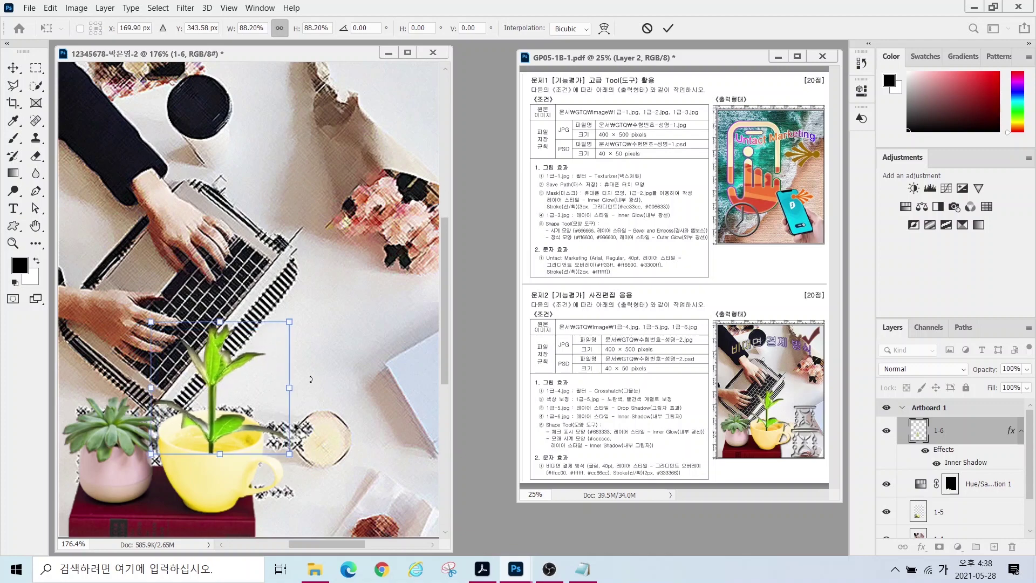
{"action": "key", "text": "Return"}
- Add a Drop Shadow to layer 1-5
{"action": "left_click", "coordinate": [939, 511]}
{"action": "left_click", "coordinate": [922, 546]}
{"action": "left_click", "coordinate": [926, 544]}
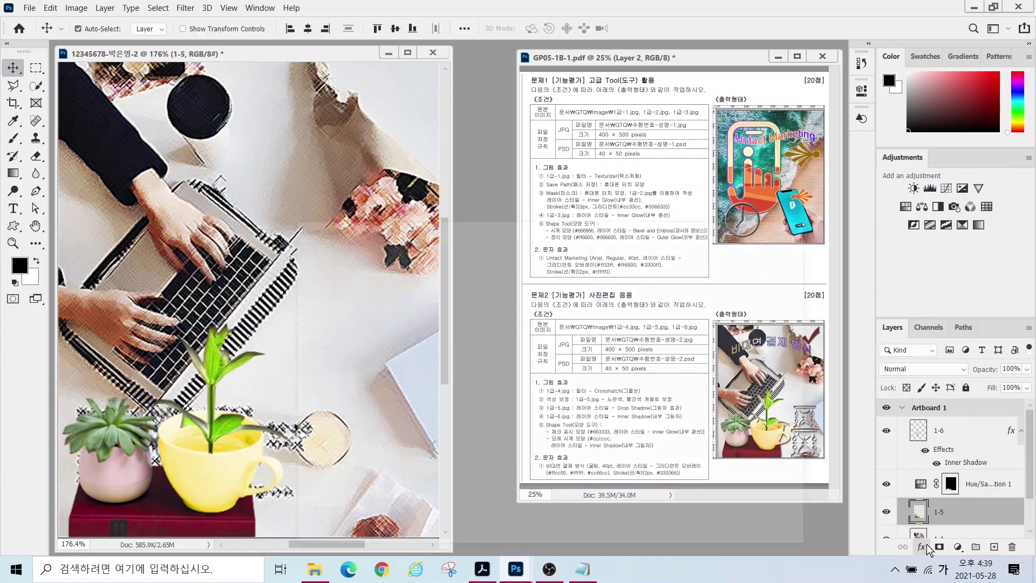
{"action": "key", "text": "Return"}
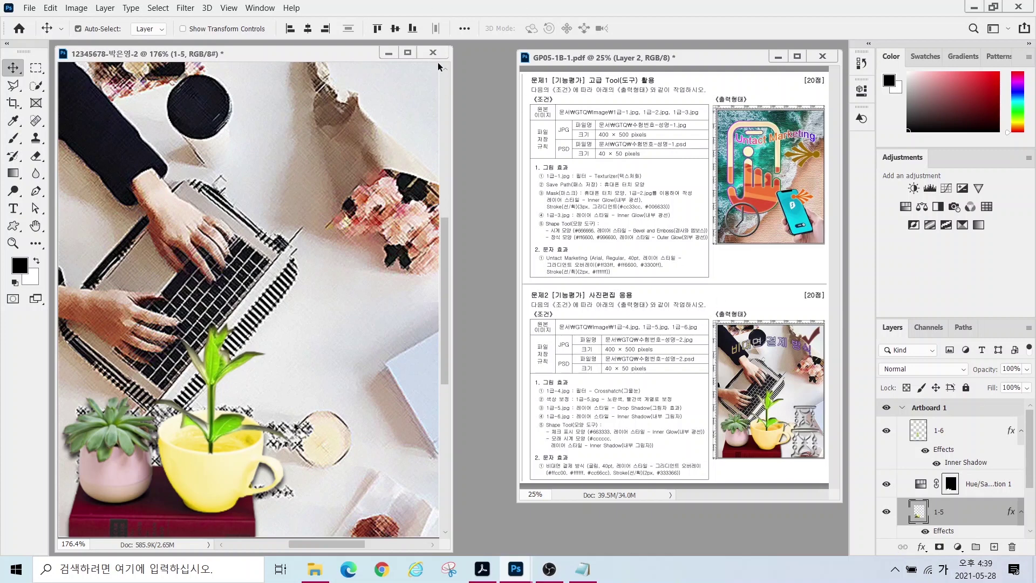
{"action": "left_click", "coordinate": [14, 227]}
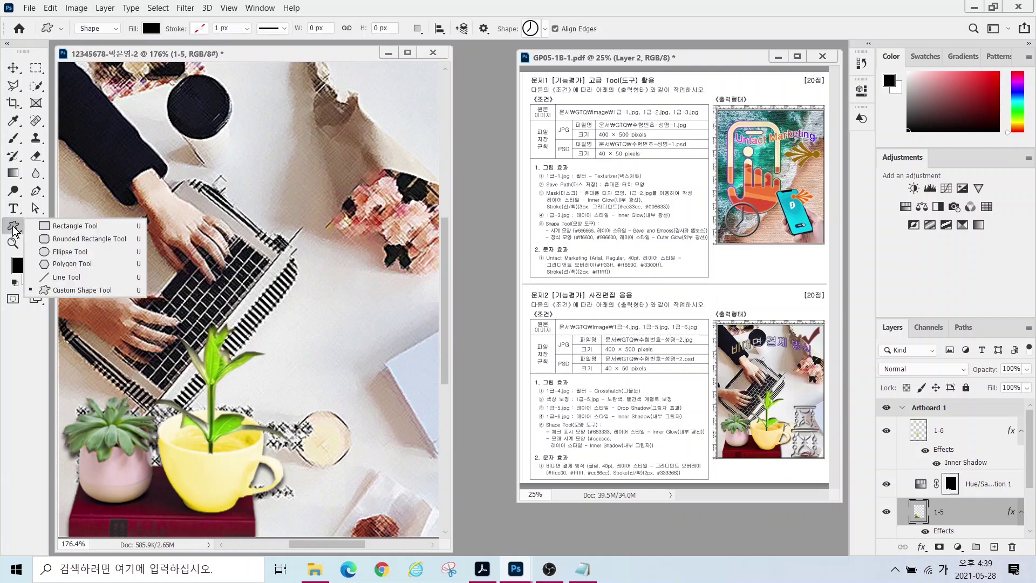
- Draw an Hourglass custom shape and move it toward the lower right of the photo
{"action": "left_click", "coordinate": [75, 291]}
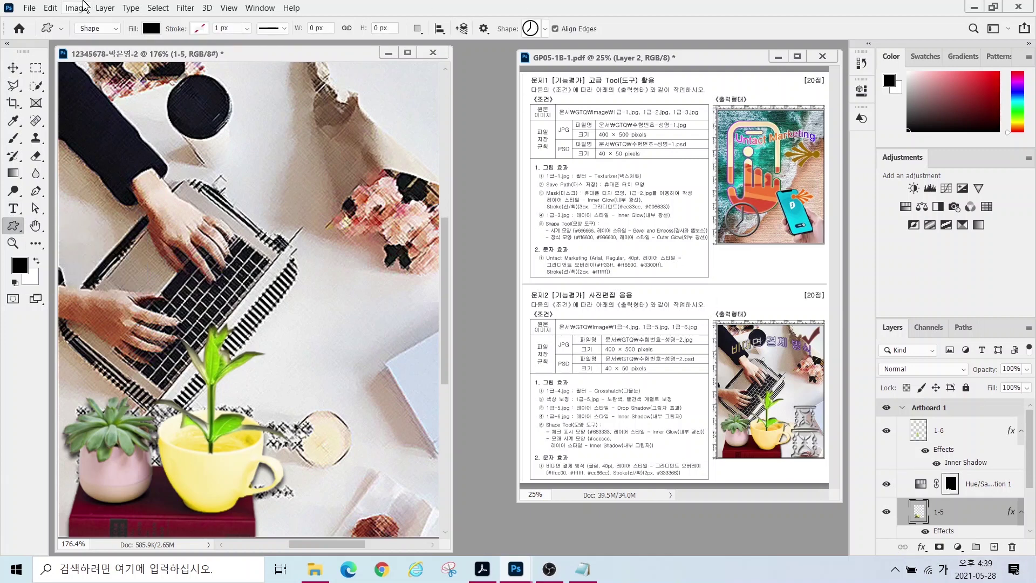
{"action": "mouse_move", "coordinate": [114, 35]}
{"action": "left_mouse_down"}
{"action": "mouse_move", "coordinate": [90, 4]}
{"action": "mouse_move", "coordinate": [117, 39]}
{"action": "mouse_move", "coordinate": [161, 44]}
{"action": "mouse_move", "coordinate": [131, 31]}
{"action": "mouse_move", "coordinate": [164, 46]}
{"action": "left_mouse_up"}
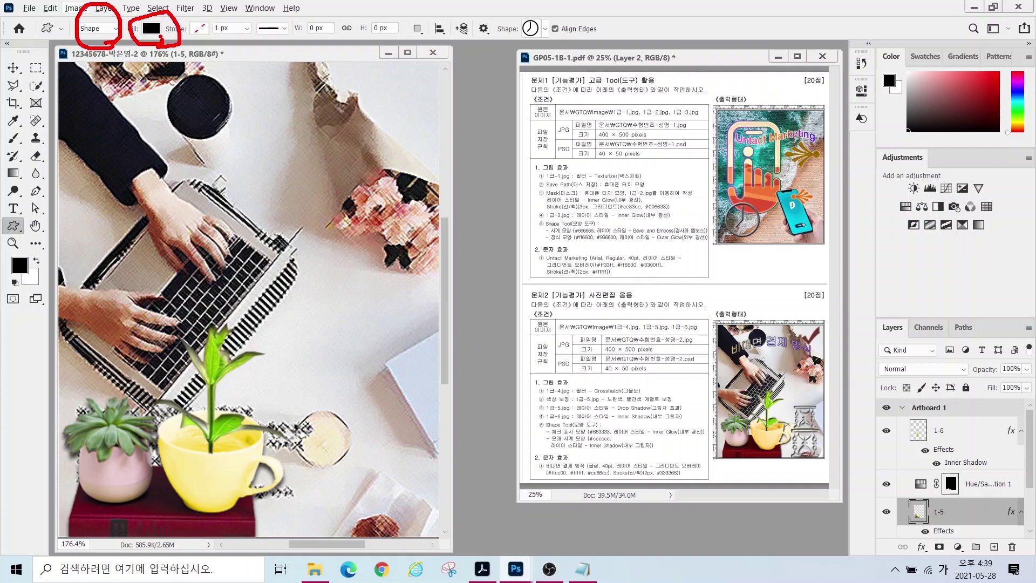
{"action": "mouse_move", "coordinate": [555, 46]}
{"action": "left_mouse_down"}
{"action": "mouse_move", "coordinate": [511, 2]}
{"action": "mouse_move", "coordinate": [560, 52]}
{"action": "left_mouse_up"}
{"action": "left_click", "coordinate": [545, 28]}
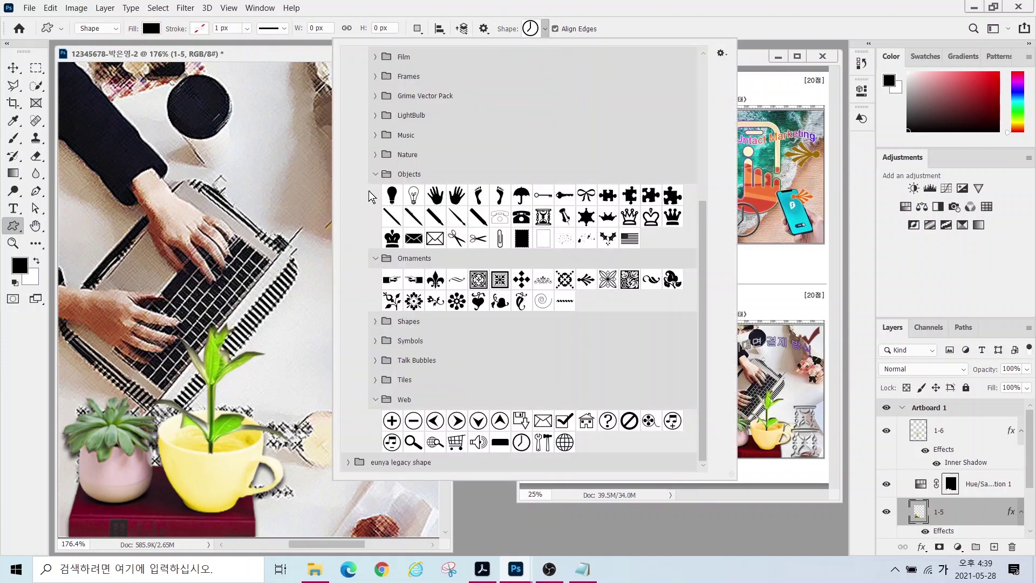
{"action": "left_click", "coordinate": [542, 217]}
{"action": "left_click_drag", "start_coordinate": [319, 403], "coordinate": [399, 521]}
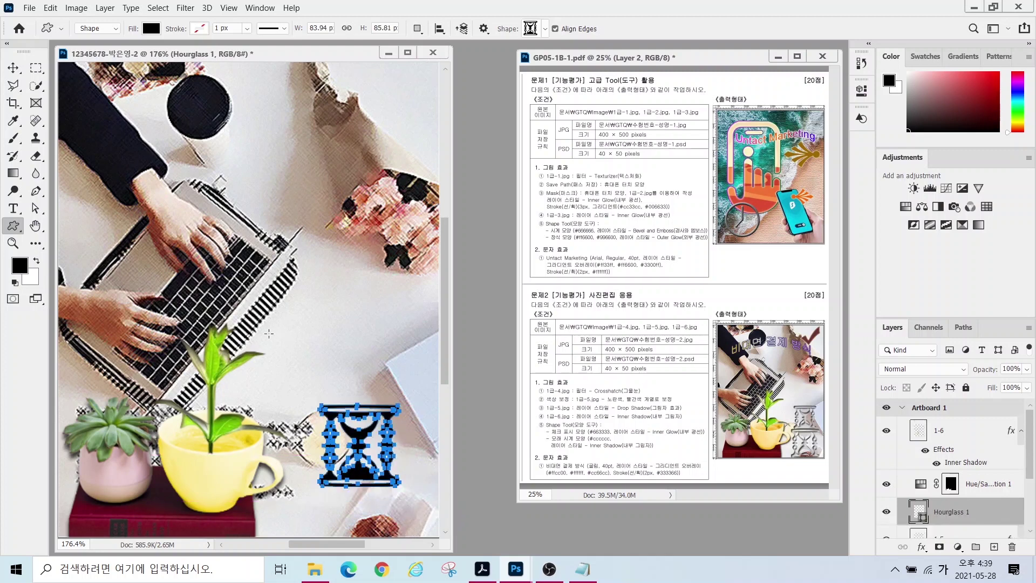
{"action": "left_click", "coordinate": [16, 69]}
{"action": "left_click_drag", "start_coordinate": [356, 439], "coordinate": [377, 493]}
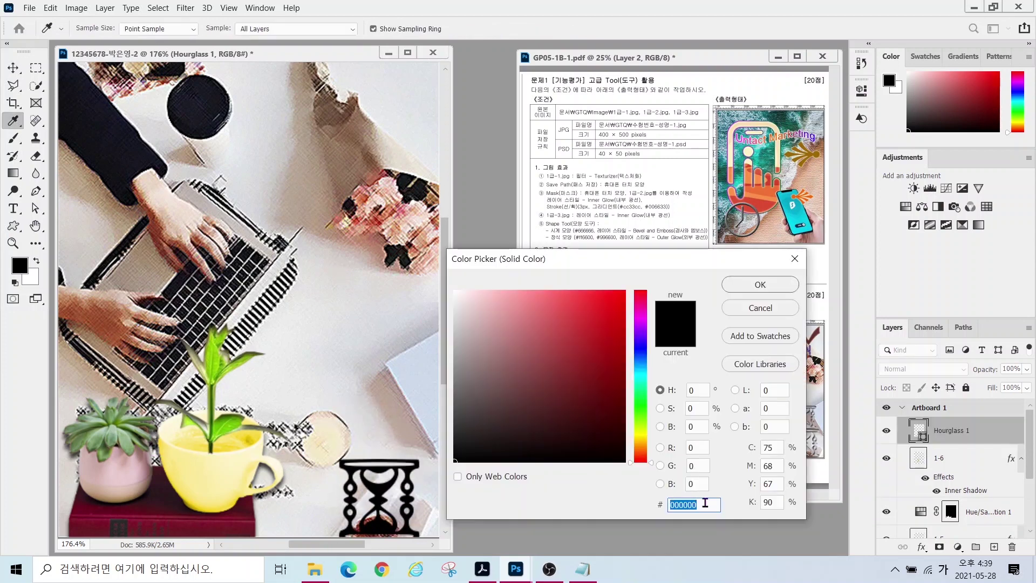
- Fill the hourglass with light gray #cccccc
{"action": "type", "text": "ㅊ"}
{"action": "key", "text": "Hangul"}
{"action": "type", "text": "cccccc"}
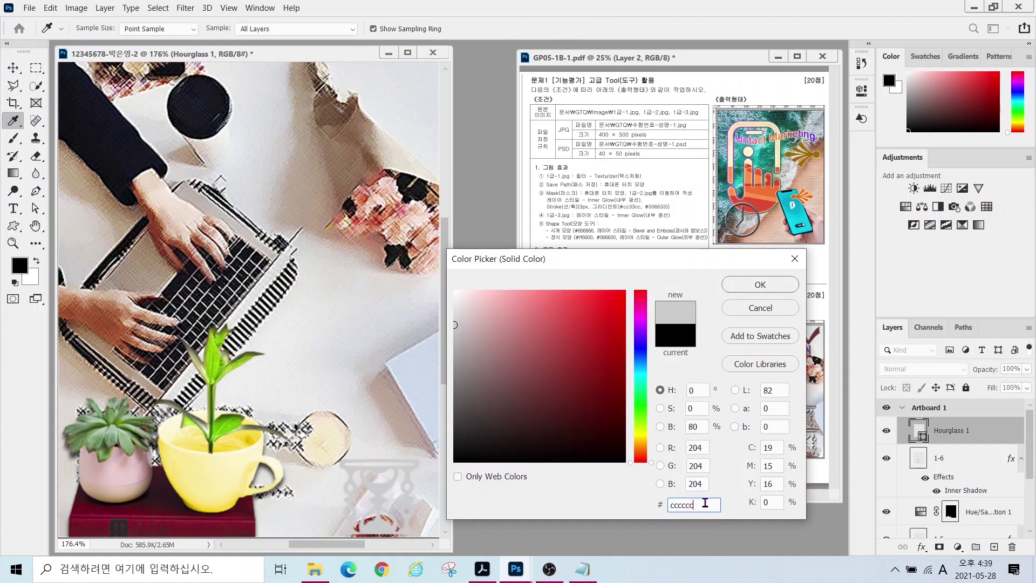
{"action": "key", "text": "Return"}
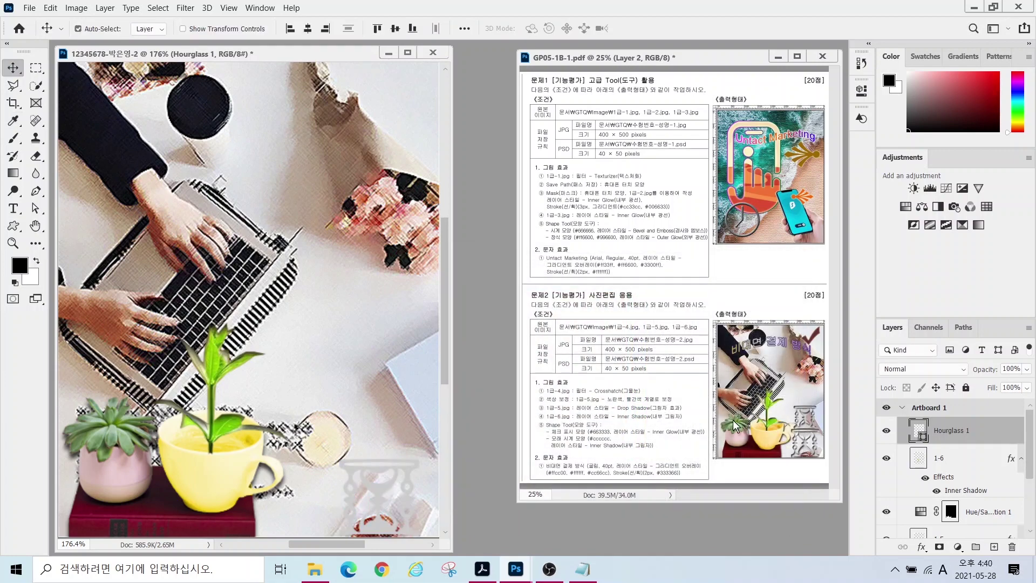
- Add an Inner Shadow effect to the hourglass layer
{"action": "left_click", "coordinate": [921, 547]}
{"action": "left_click", "coordinate": [941, 462]}
{"action": "left_click", "coordinate": [750, 254]}
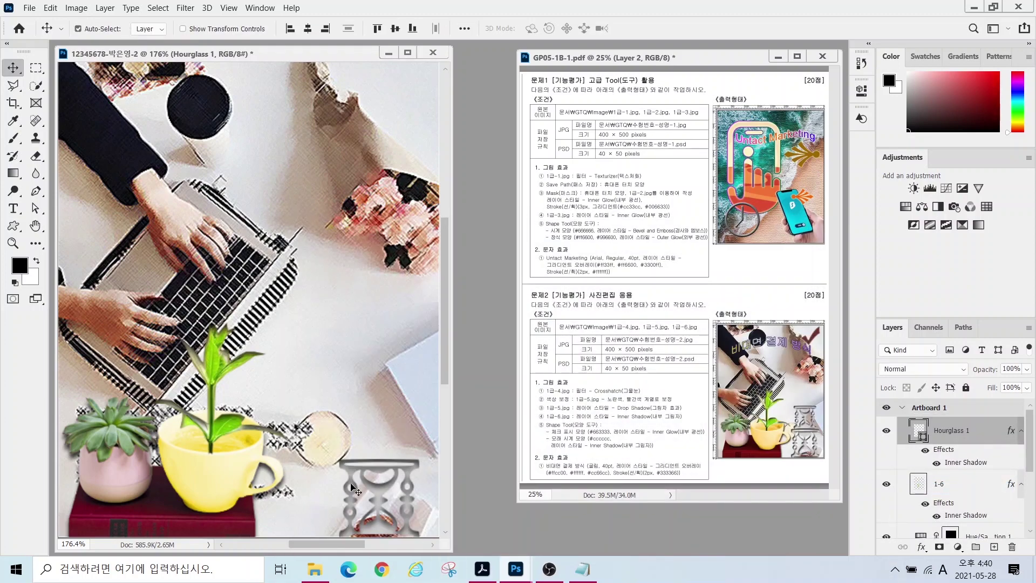
- Duplicate the hourglass with Ctrl+J, move the copy above the original and shrink it
{"action": "left_click", "coordinate": [582, 569]}
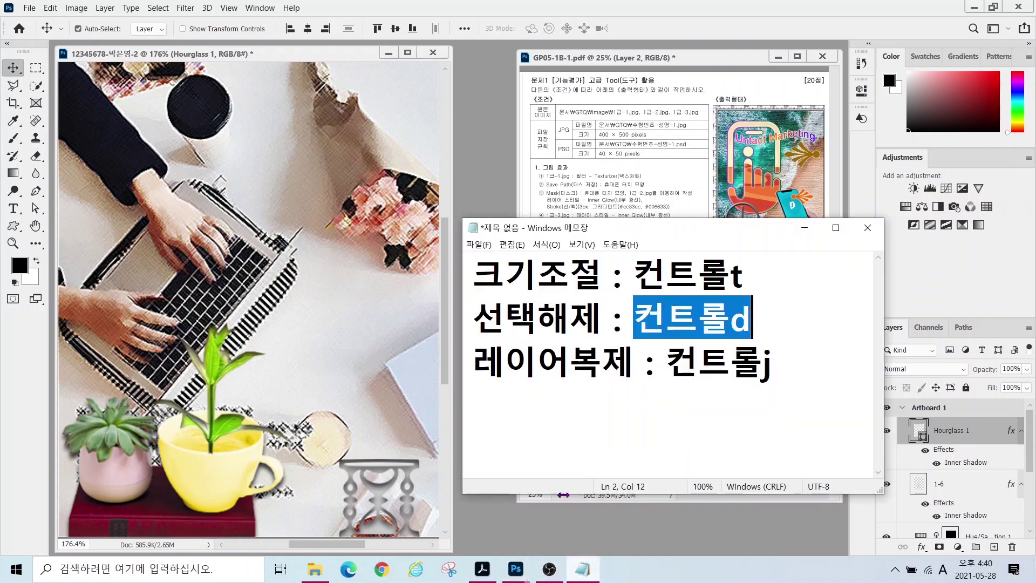
{"action": "left_click_drag", "start_coordinate": [669, 357], "coordinate": [785, 359]}
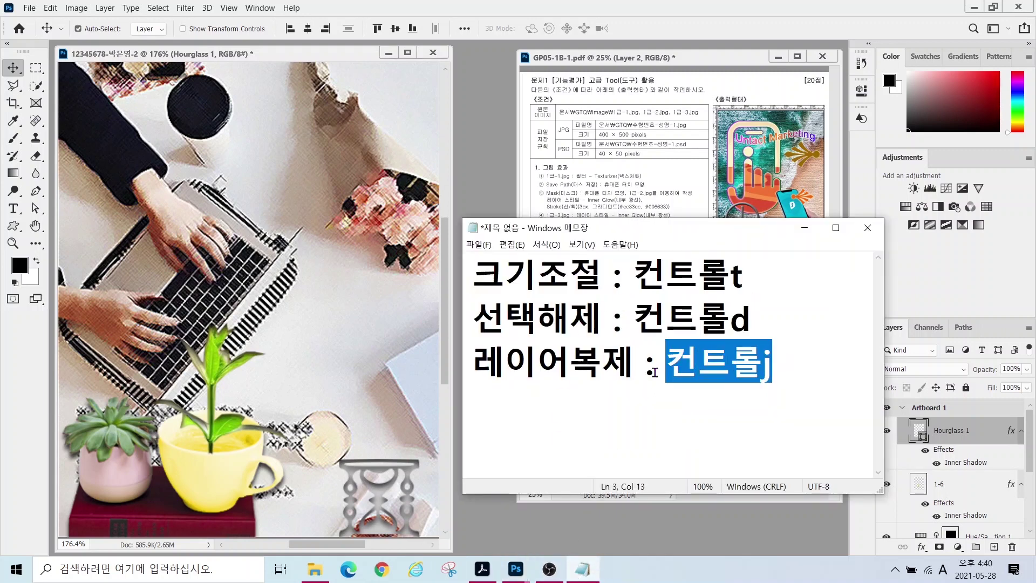
{"action": "left_click", "coordinate": [380, 463]}
{"action": "key", "text": "ctrl+j"}
{"action": "left_click_drag", "start_coordinate": [385, 453], "coordinate": [413, 383]}
{"action": "key", "text": "ctrl+t"}
{"action": "key", "text": "Return"}
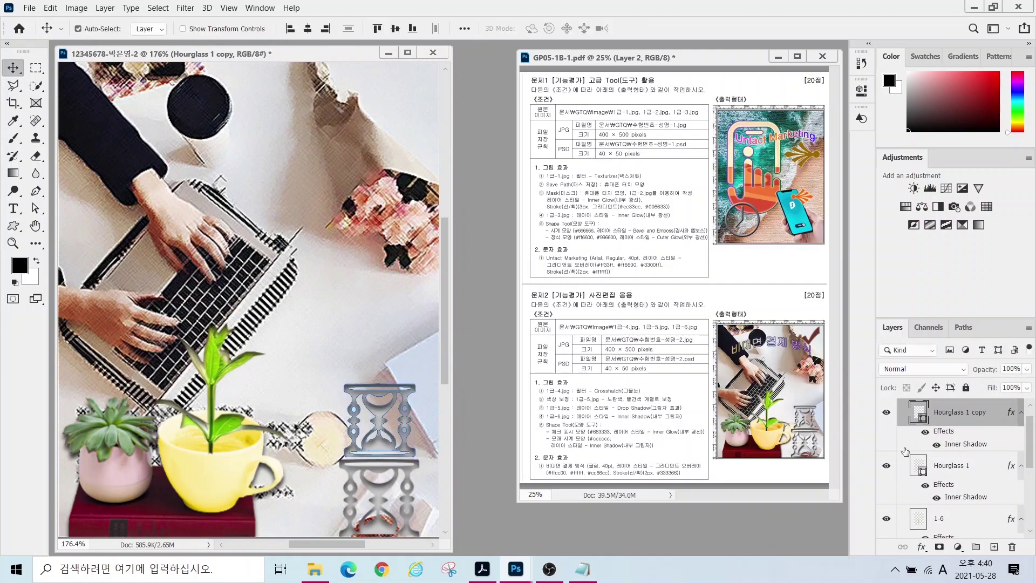
- Draw the Checkmark shape from the Symbols group near the top right of the photo
{"action": "left_click", "coordinate": [12, 227]}
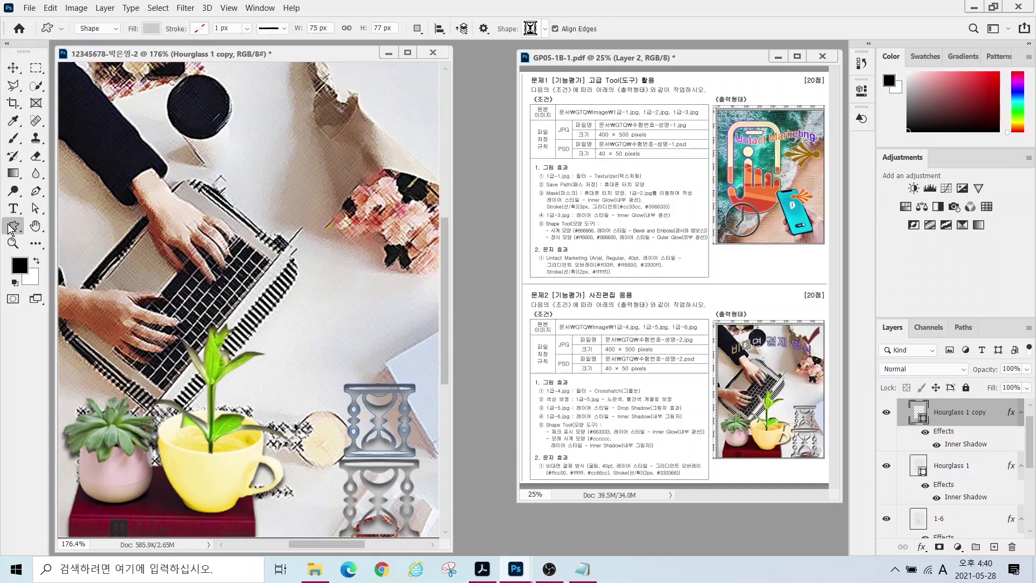
{"action": "left_click", "coordinate": [545, 29]}
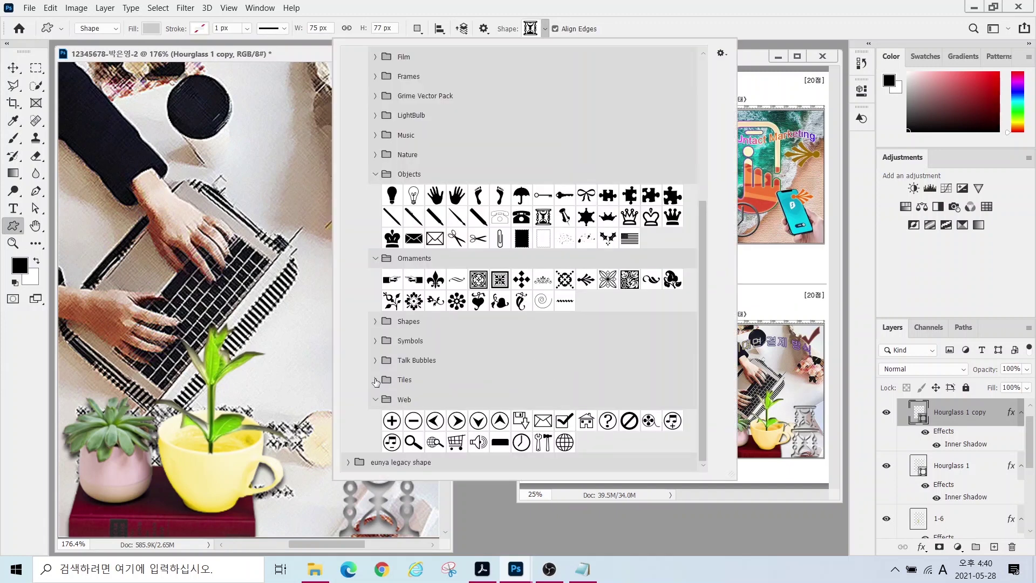
{"action": "left_click", "coordinate": [375, 341]}
{"action": "double_click", "coordinate": [504, 360]}
{"action": "left_click_drag", "start_coordinate": [357, 82], "coordinate": [376, 148]}
- Fill the checkmark dark red #663333 and give it an Inner Glow
{"action": "double_click", "coordinate": [918, 412]}
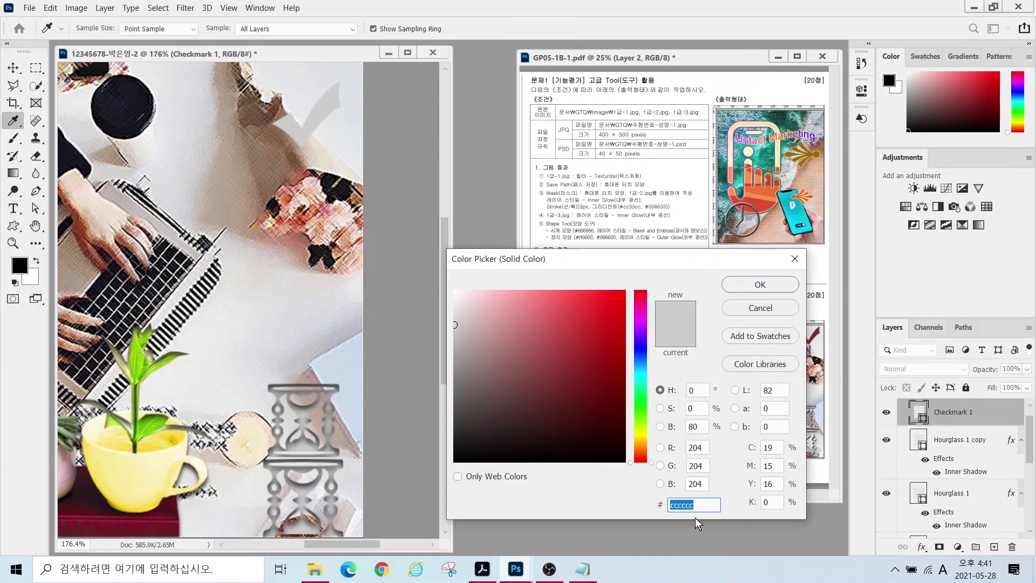
{"action": "type", "text": "663333"}
{"action": "key", "text": "Return"}
{"action": "left_click", "coordinate": [921, 546]}
{"action": "left_click", "coordinate": [941, 469]}
{"action": "left_click", "coordinate": [743, 252]}
{"action": "key", "text": "v"}
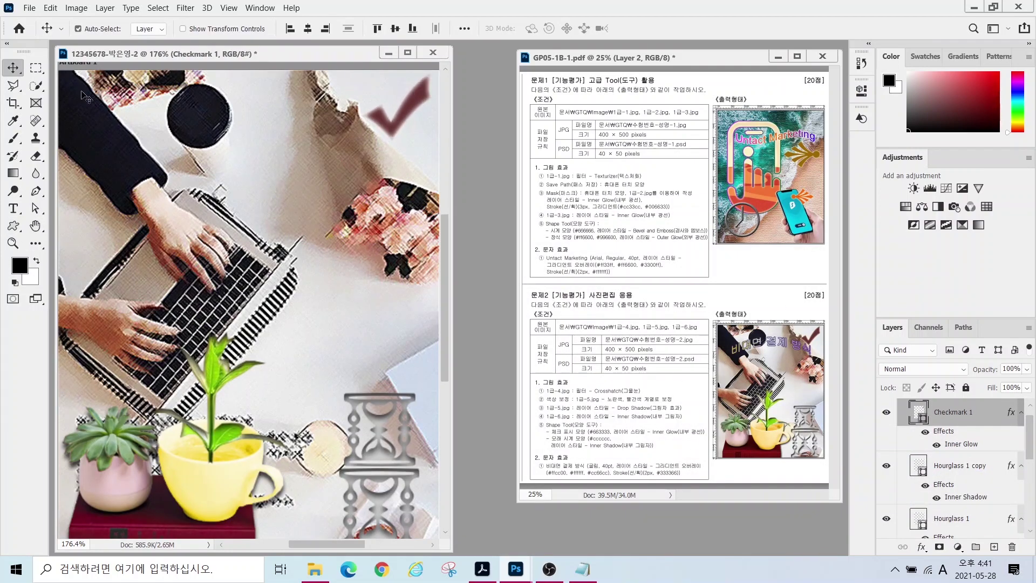
{"action": "left_click", "coordinate": [13, 208]}
- Type the title 비대면 결제 방식 in 굴림 at 40 pt
{"action": "left_click", "coordinate": [86, 236]}
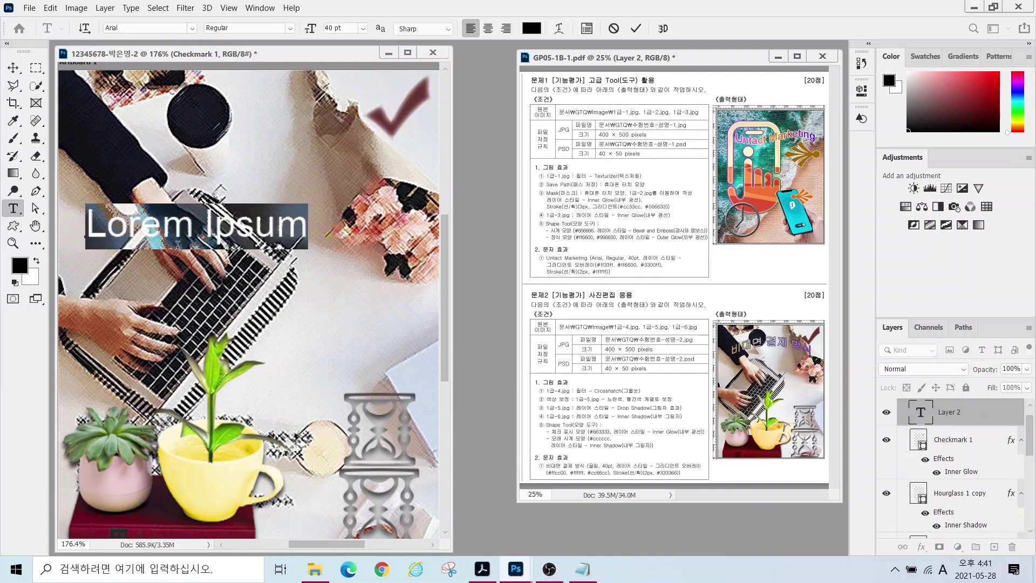
{"action": "type", "text": "비대면 결제 방식"}
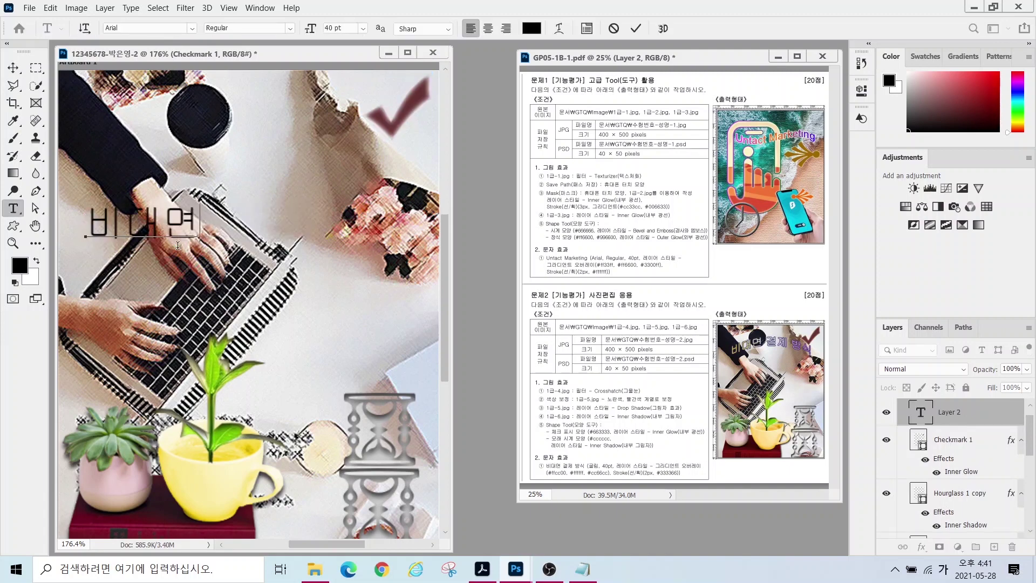
{"action": "key", "text": "ctrl+Return"}
{"action": "left_click", "coordinate": [192, 28]}
{"action": "key", "text": "Tab"}
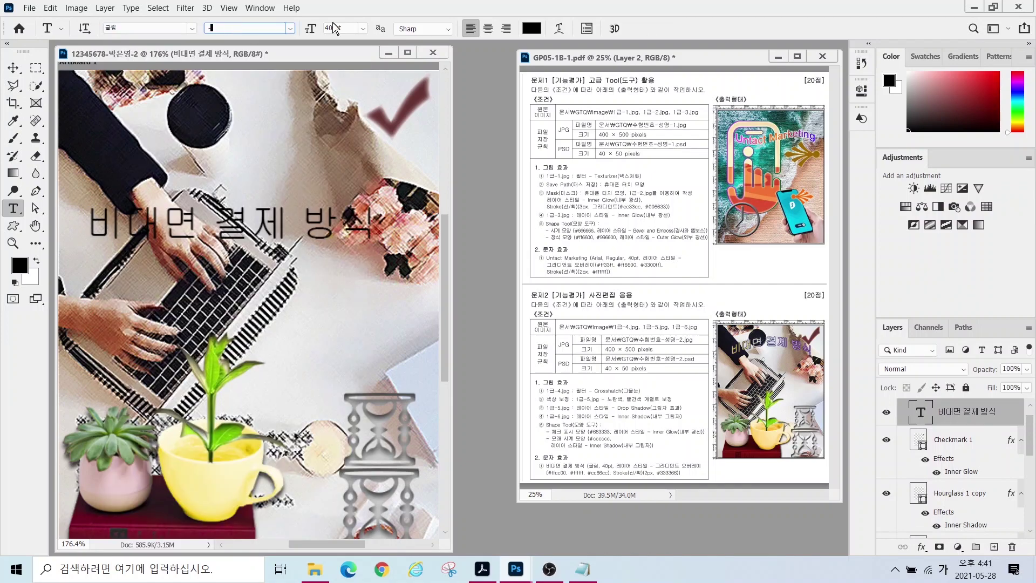
{"action": "left_click", "coordinate": [363, 28]}
- Add a Gradient Overlay to the title running yellow ffcc00, white, then purple
{"action": "left_click", "coordinate": [922, 547]}
{"action": "left_click", "coordinate": [952, 513]}
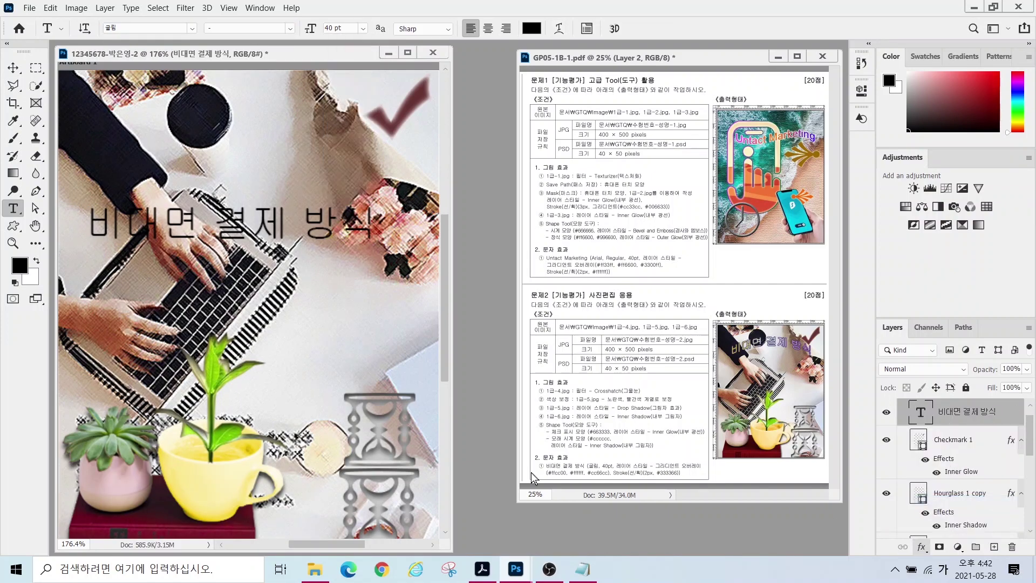
{"action": "left_click", "coordinate": [540, 308]}
{"action": "double_click", "coordinate": [411, 348]}
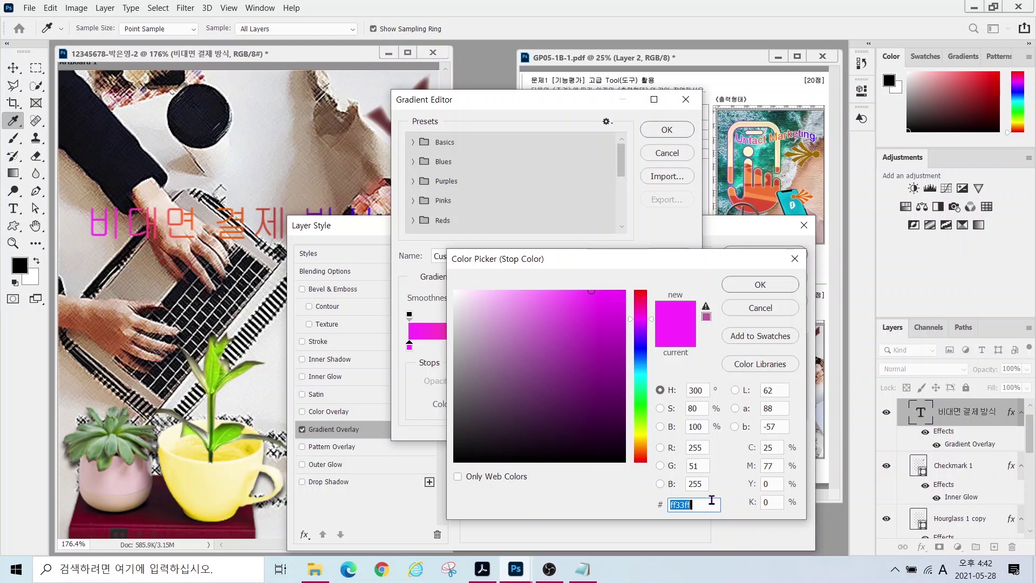
{"action": "type", "text": "ffcc00"}
{"action": "key", "text": "Return"}
{"action": "double_click", "coordinate": [545, 346]}
{"action": "left_click", "coordinate": [455, 292]}
{"action": "left_click", "coordinate": [768, 290]}
{"action": "double_click", "coordinate": [683, 348]}
{"action": "left_click", "coordinate": [584, 343]}
{"action": "left_click", "coordinate": [760, 284]}
{"action": "left_click", "coordinate": [667, 130]}
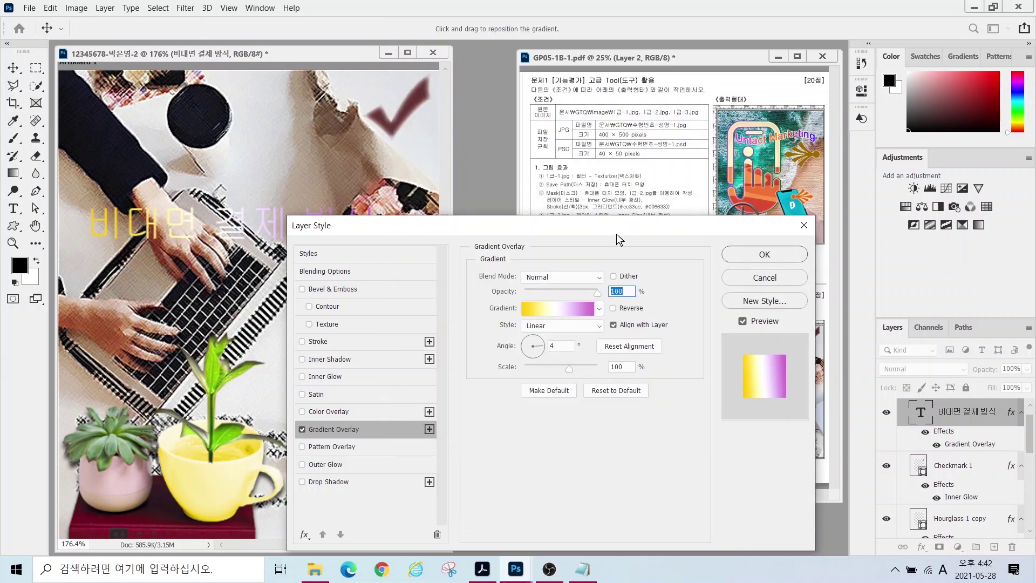
- Add a dark navy #333366 Stroke to the title and apply the effects
{"action": "left_click", "coordinate": [318, 341]}
{"action": "left_click", "coordinate": [507, 374]}
{"action": "type", "text": "333366"}
{"action": "key", "text": "Return"}
{"action": "left_click", "coordinate": [764, 254]}
- Move the title up and right so it sits above the laptop
{"action": "key", "text": "v"}
{"action": "left_click_drag", "start_coordinate": [242, 224], "coordinate": [264, 175]}
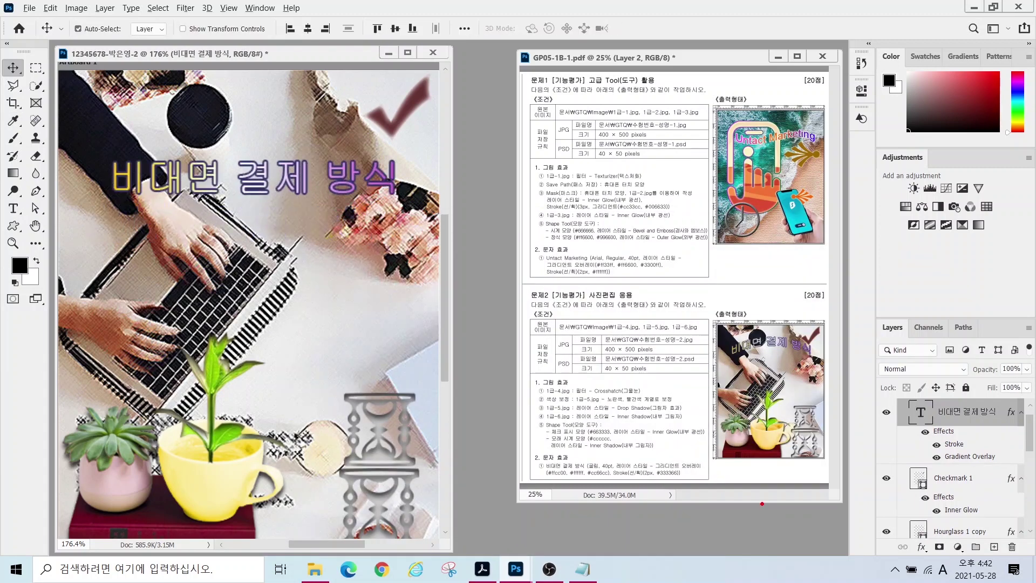
{"action": "left_click_drag", "start_coordinate": [521, 447], "coordinate": [712, 483]}
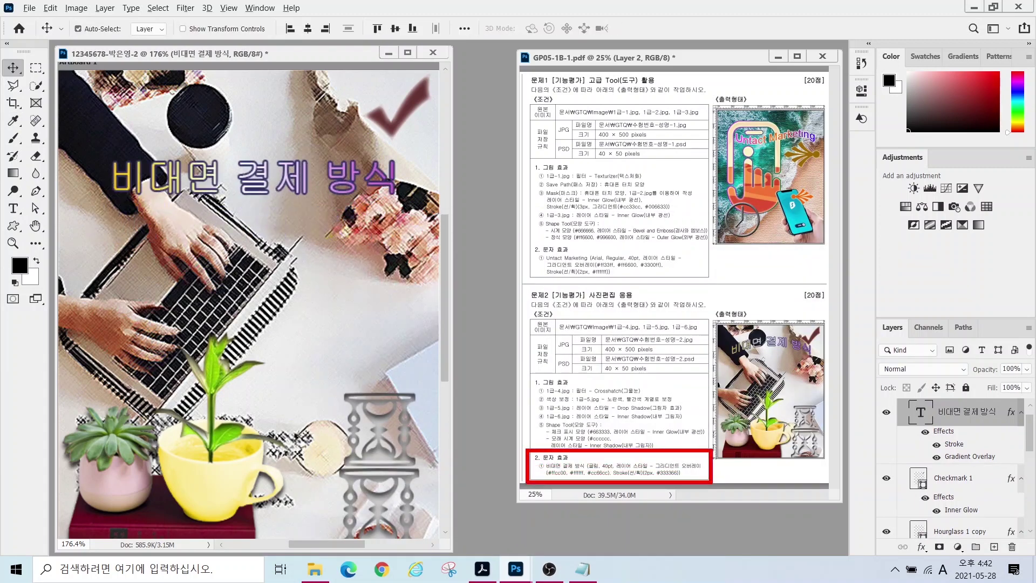
{"action": "left_click_drag", "start_coordinate": [662, 462], "coordinate": [694, 428]}
{"action": "mouse_move", "coordinate": [720, 358]}
{"action": "left_mouse_down"}
{"action": "mouse_move", "coordinate": [764, 327]}
{"action": "mouse_move", "coordinate": [808, 335]}
{"action": "mouse_move", "coordinate": [828, 360]}
{"action": "left_mouse_up"}
{"action": "key", "text": "Escape"}
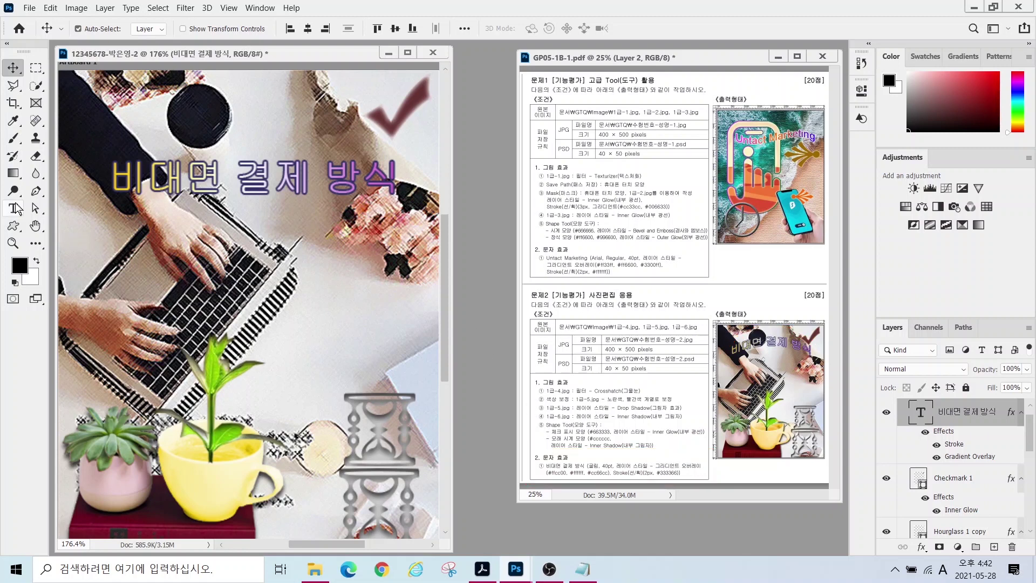
{"action": "left_click_drag", "start_coordinate": [893, 385], "coordinate": [1033, 427]}
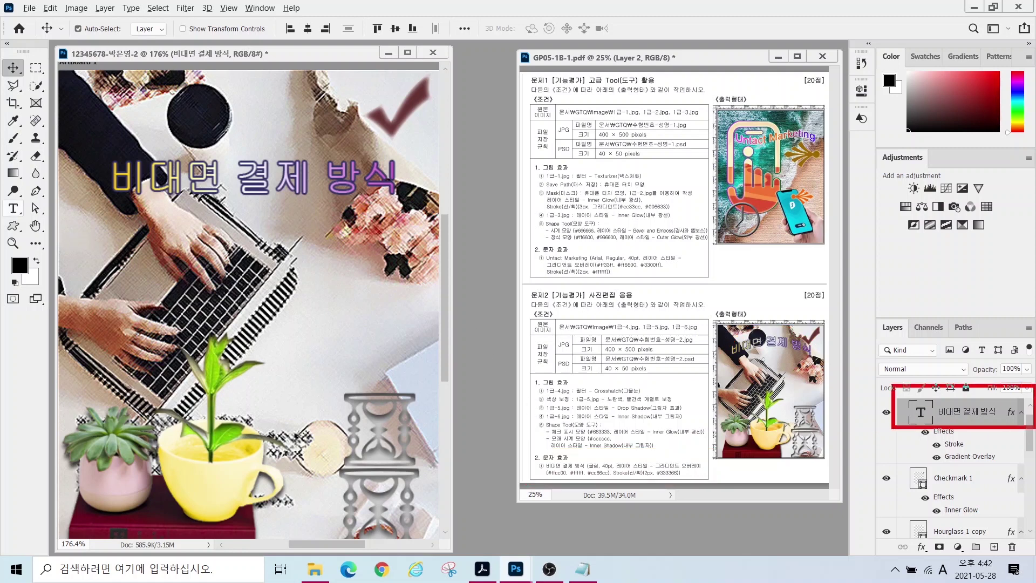
{"action": "left_click_drag", "start_coordinate": [2, 196], "coordinate": [56, 235]}
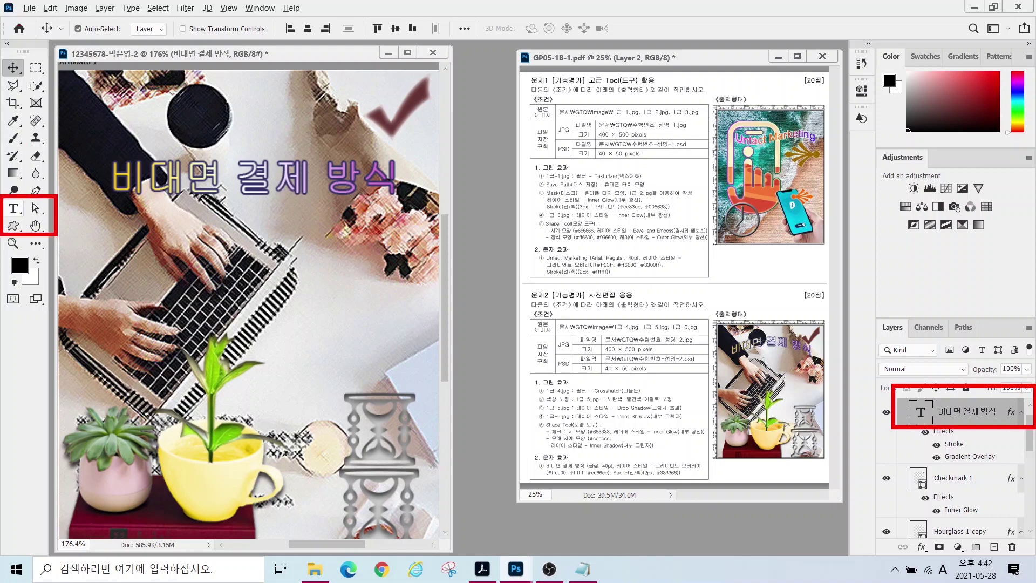
{"action": "mouse_move", "coordinate": [16, 15]}
{"action": "left_mouse_down"}
{"action": "mouse_move", "coordinate": [542, 49]}
{"action": "mouse_move", "coordinate": [561, 15]}
{"action": "left_mouse_up"}
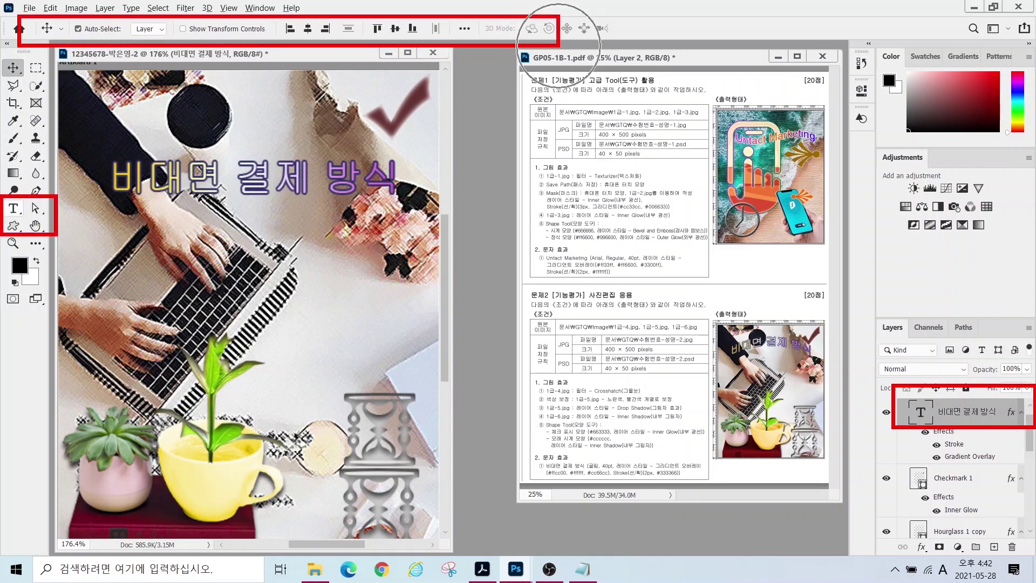
- Warp the title with the Arch style at a +26 bend
{"action": "key", "text": "Escape"}
{"action": "left_click", "coordinate": [13, 210]}
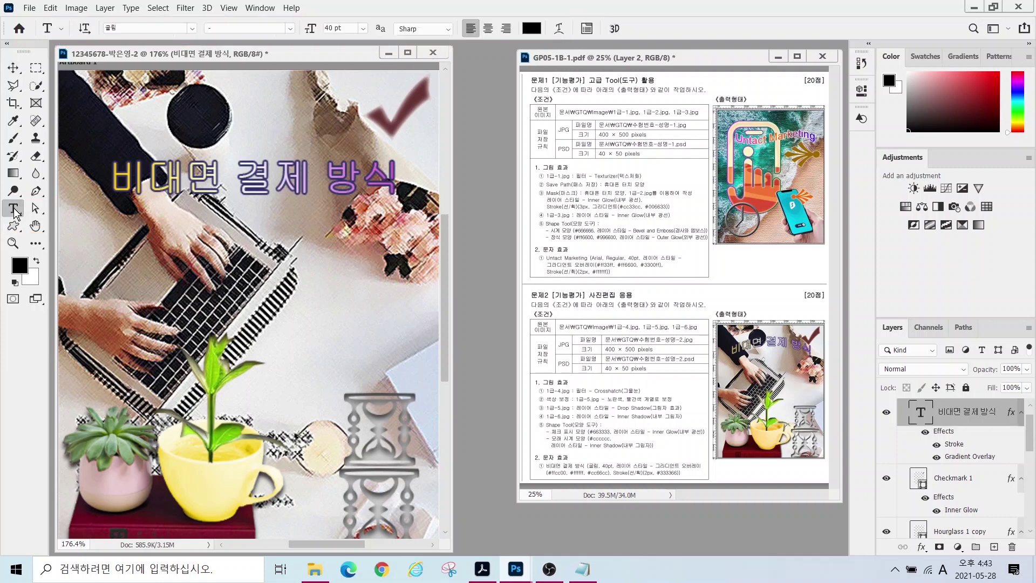
{"action": "left_click_drag", "start_coordinate": [537, 49], "coordinate": [539, 47]}
{"action": "key", "text": "Escape"}
{"action": "left_click", "coordinate": [559, 28]}
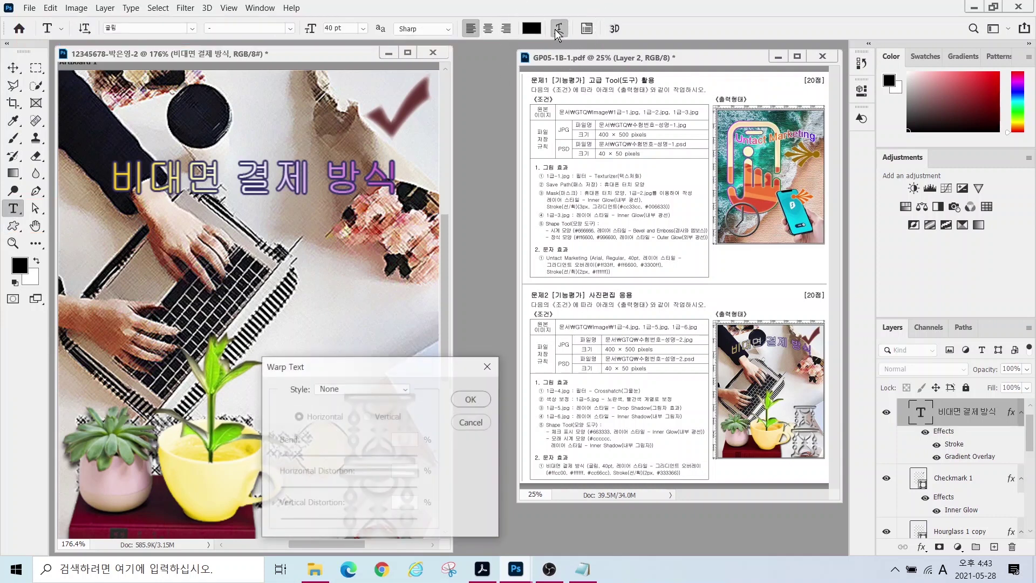
{"action": "left_click", "coordinate": [351, 389]}
{"action": "left_click_drag", "start_coordinate": [382, 459], "coordinate": [366, 459]}
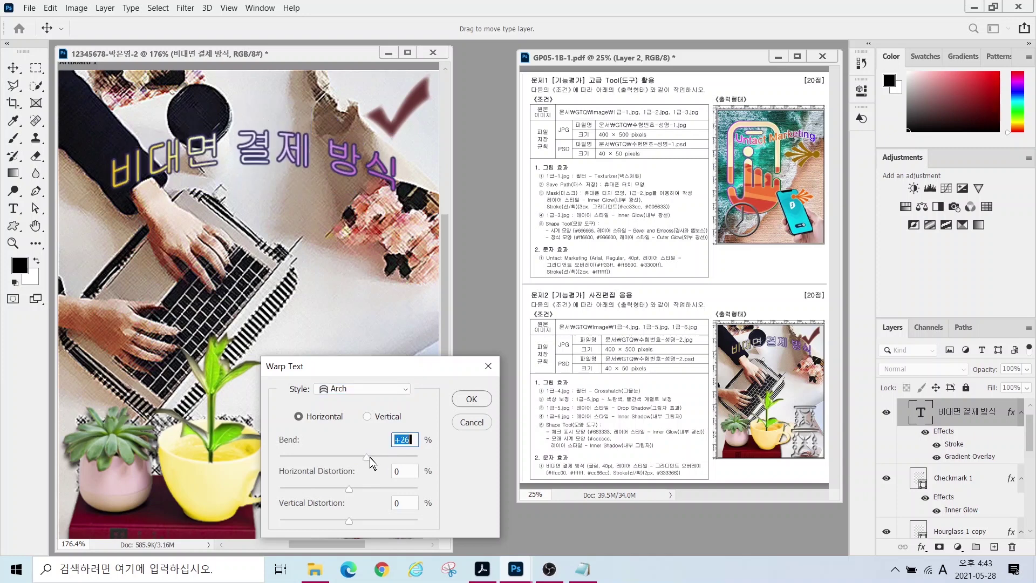
{"action": "left_click", "coordinate": [471, 398]}
- Nudge the arched title slightly up and to the left
{"action": "left_click_drag", "start_coordinate": [172, 143], "coordinate": [166, 141]}
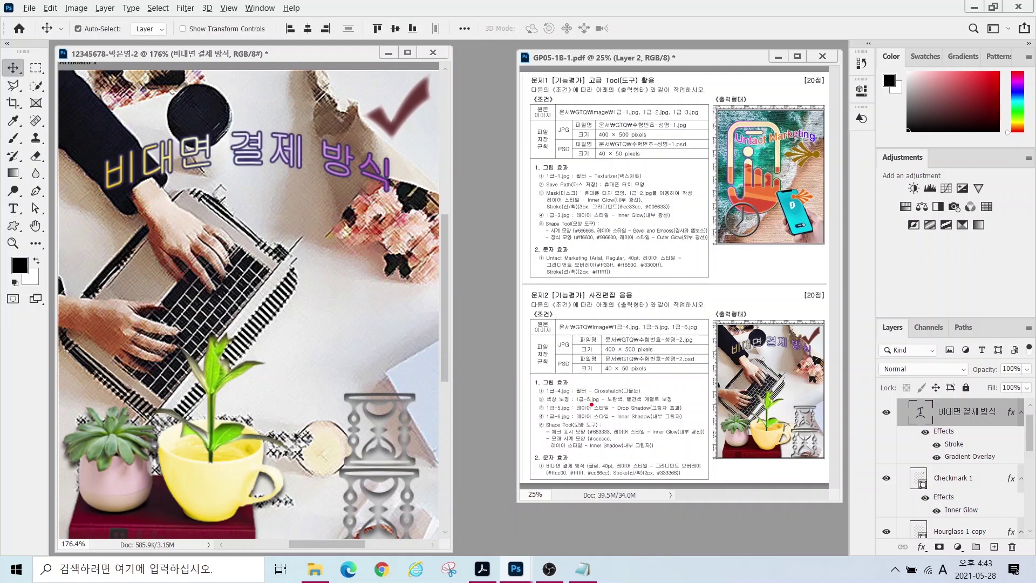
{"action": "left_click_drag", "start_coordinate": [637, 408], "coordinate": [678, 381]}
{"action": "left_click_drag", "start_coordinate": [621, 413], "coordinate": [663, 433]}
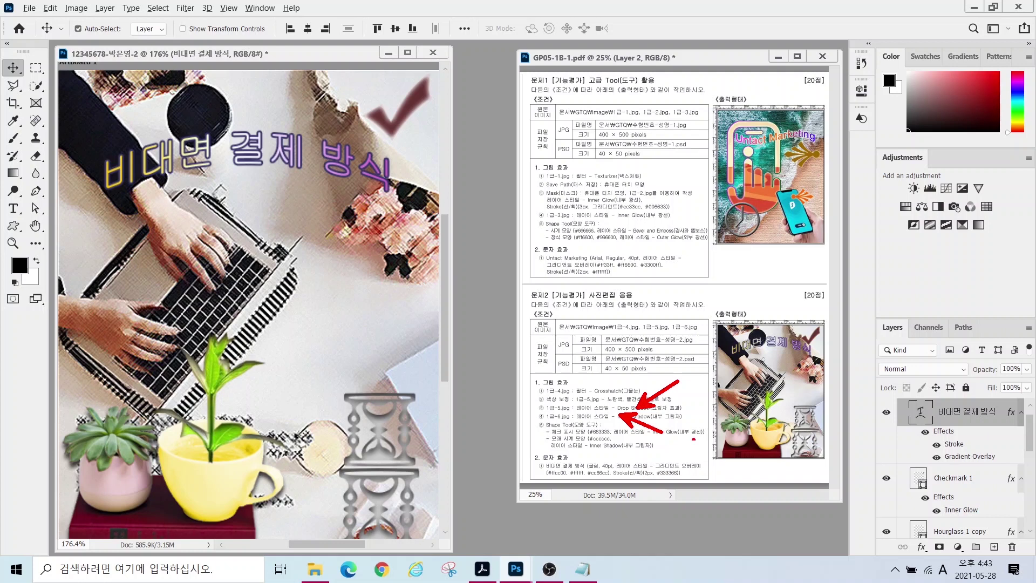
- Scale both Hourglass layers up to about 139.75% and nudge them into place
{"action": "left_click", "coordinate": [377, 426]}
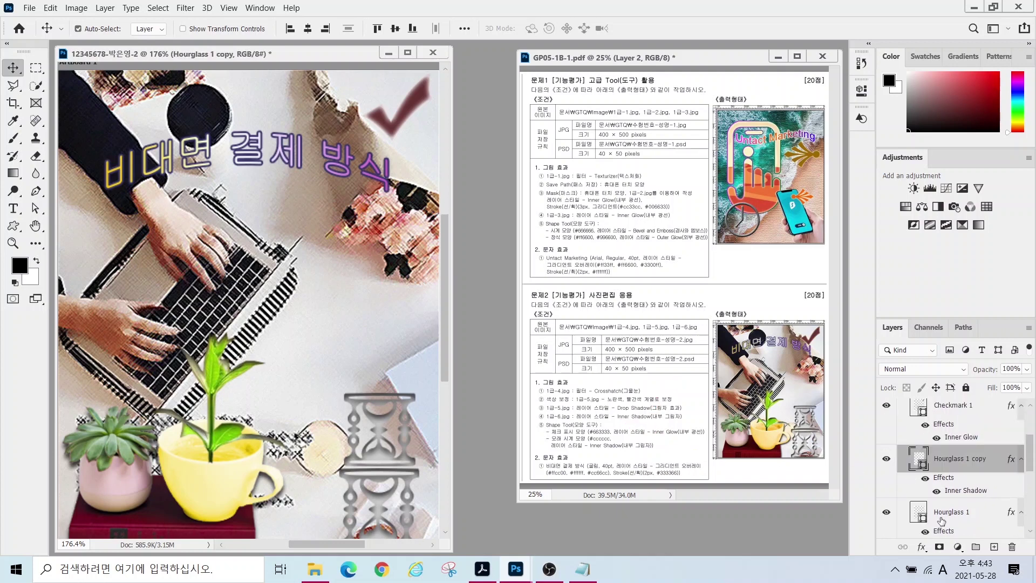
{"action": "left_click", "coordinate": [377, 501], "text": "shift"}
{"action": "key", "text": "ctrl+t"}
{"action": "left_click_drag", "start_coordinate": [339, 390], "coordinate": [308, 330]}
{"action": "left_click_drag", "start_coordinate": [393, 432], "coordinate": [401, 432]}
{"action": "key", "text": "Return"}
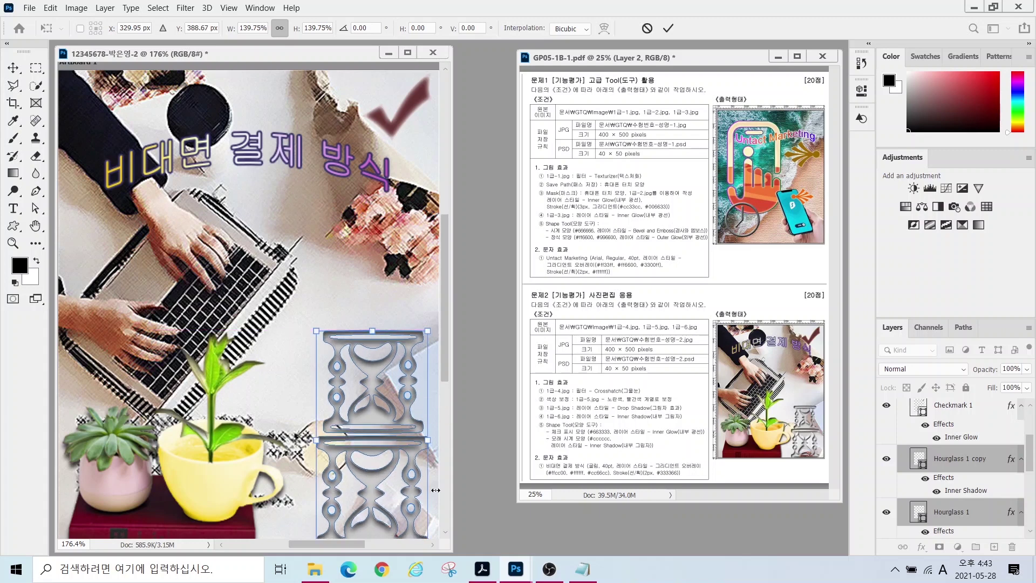
- Select the plant layer 1-6 with its Hue/Saturation layer and reposition the potted plant
{"action": "scroll", "coordinate": [988, 465], "scroll_direction": "down", "scroll_amount": 3}
{"action": "left_click", "coordinate": [987, 465]}
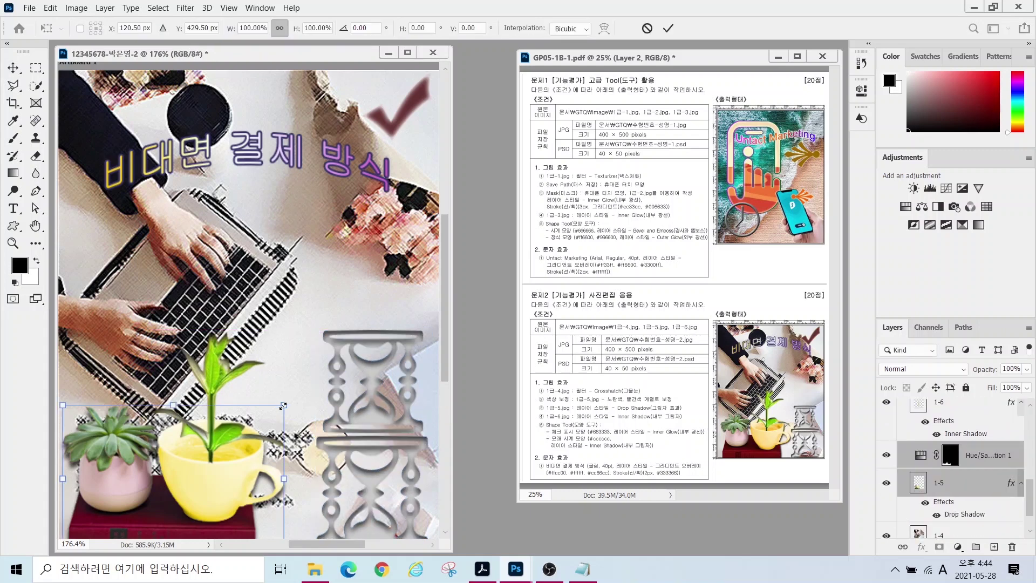
{"action": "scroll", "coordinate": [963, 443], "scroll_direction": "up", "scroll_amount": 3}
{"action": "left_click", "coordinate": [949, 475], "text": "shift"}
{"action": "left_click", "coordinate": [885, 475]}
{"action": "left_click", "coordinate": [886, 474]}
{"action": "scroll", "coordinate": [885, 474], "scroll_direction": "down", "scroll_amount": 1}
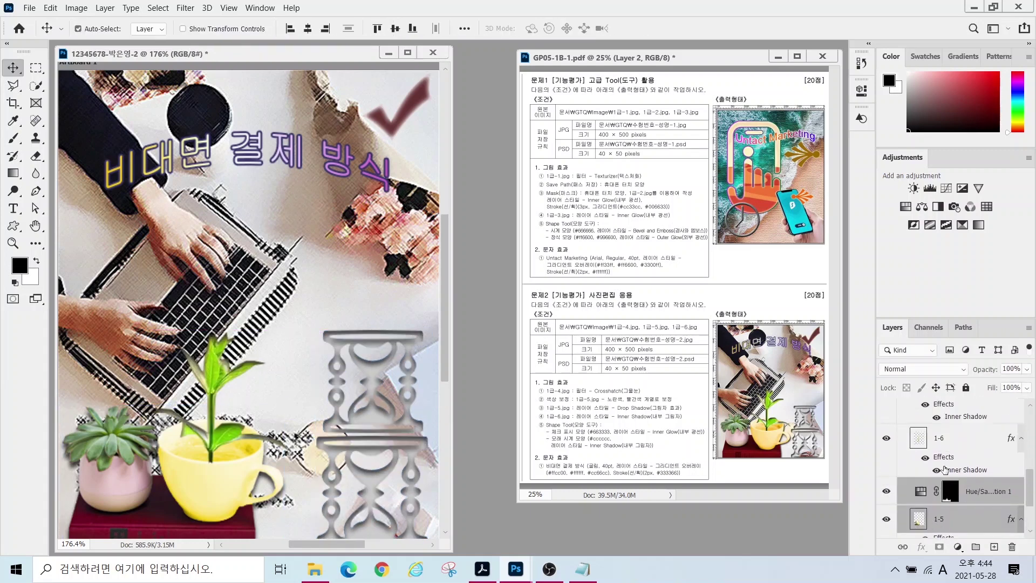
{"action": "key", "text": "ctrl+t"}
{"action": "key", "text": "Return"}
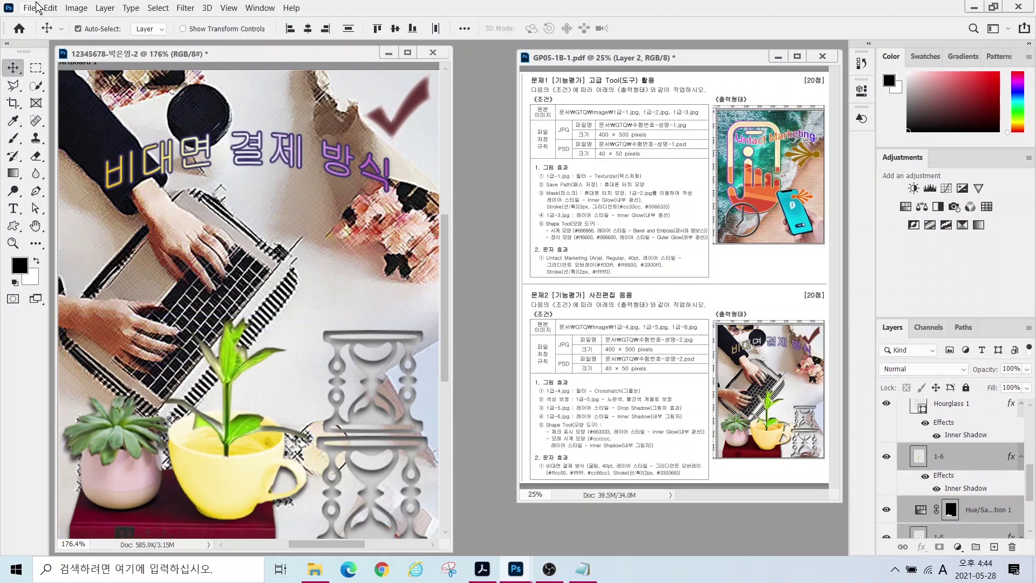
{"action": "left_click", "coordinate": [29, 7]}
{"action": "left_click", "coordinate": [76, 8]}
- Save the composition as a JPEG in the GTQ folder
{"action": "left_click", "coordinate": [29, 8]}
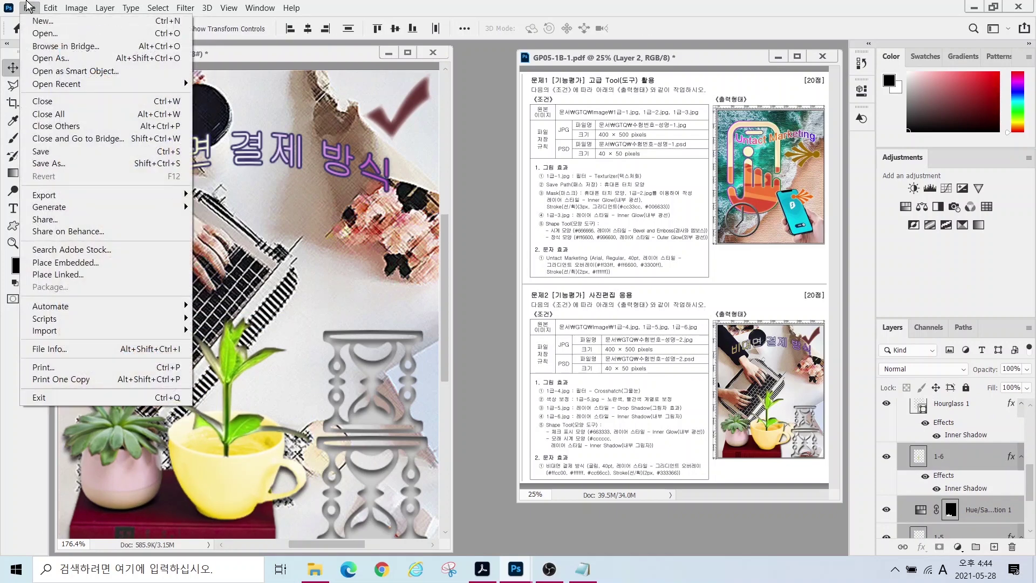
{"action": "left_click", "coordinate": [46, 154]}
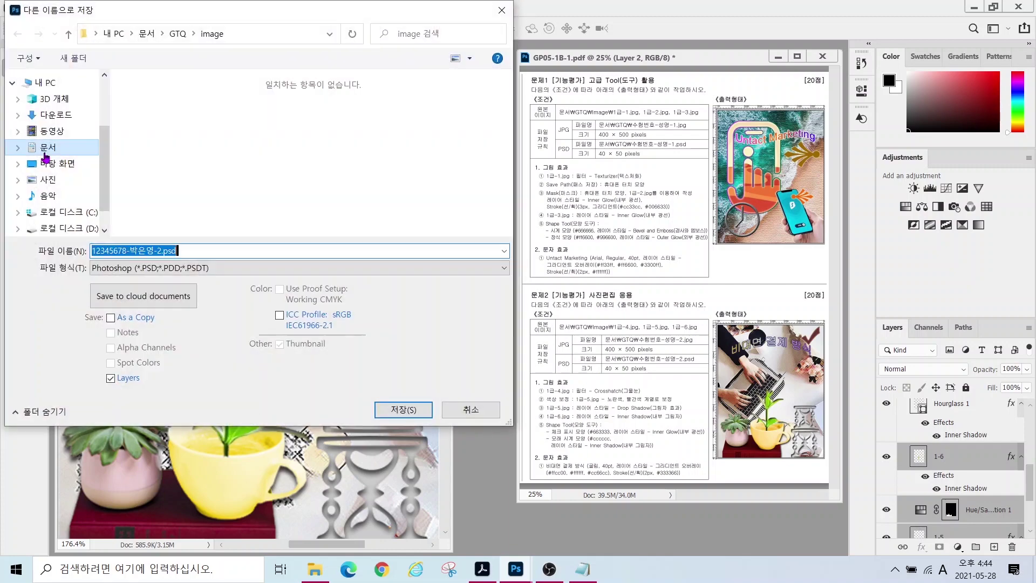
{"action": "left_click", "coordinate": [178, 34]}
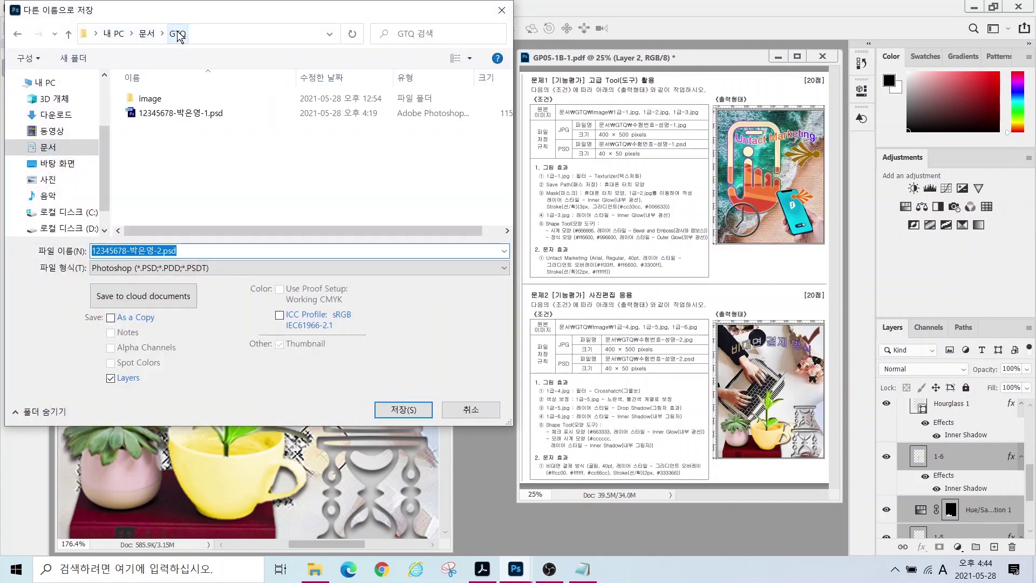
{"action": "left_click", "coordinate": [146, 268]}
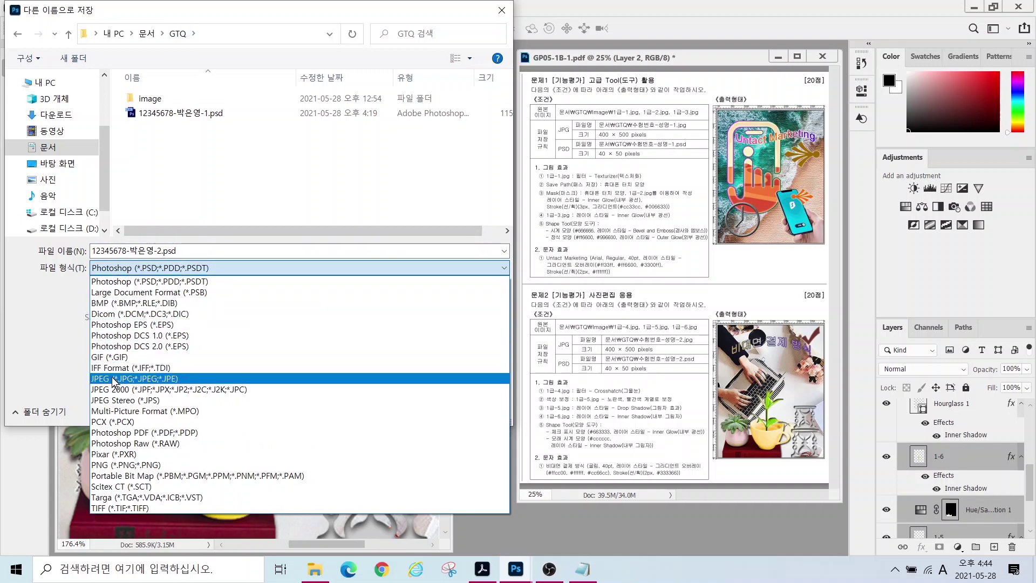
{"action": "left_click", "coordinate": [114, 378]}
{"action": "left_click", "coordinate": [401, 409]}
- Shrink the image to 40 pixels wide and save this small version too
{"action": "left_click", "coordinate": [77, 8]}
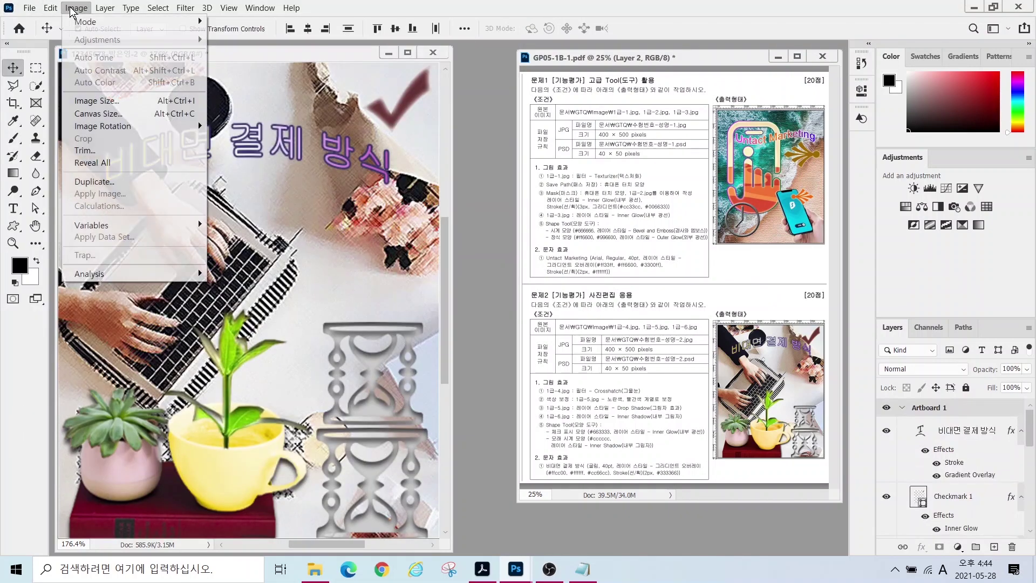
{"action": "left_click", "coordinate": [90, 101]}
{"action": "type", "text": "40"}
{"action": "key", "text": "Return"}
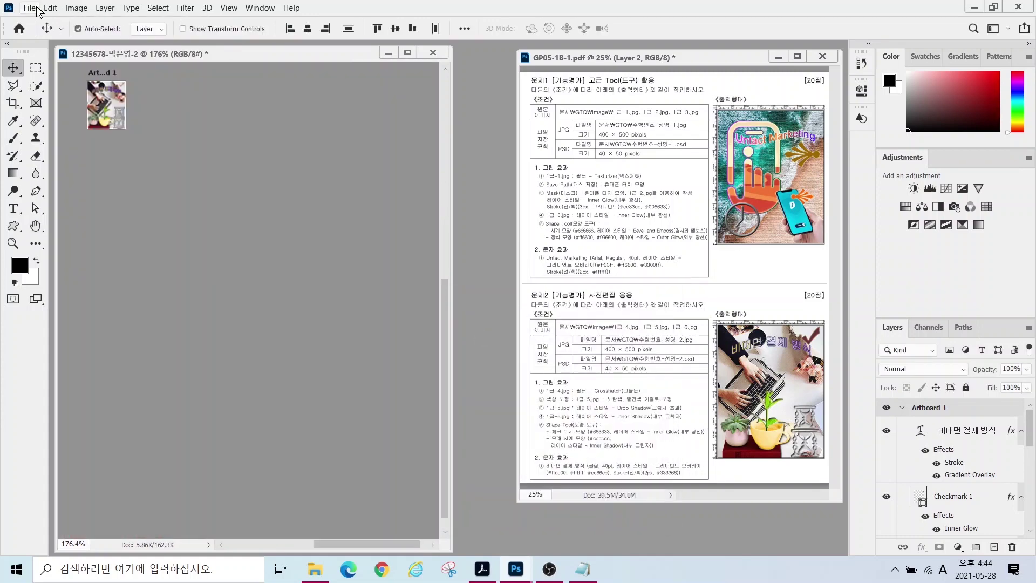
{"action": "left_click", "coordinate": [29, 8]}
{"action": "left_click", "coordinate": [62, 162]}
{"action": "left_click", "coordinate": [413, 471]}
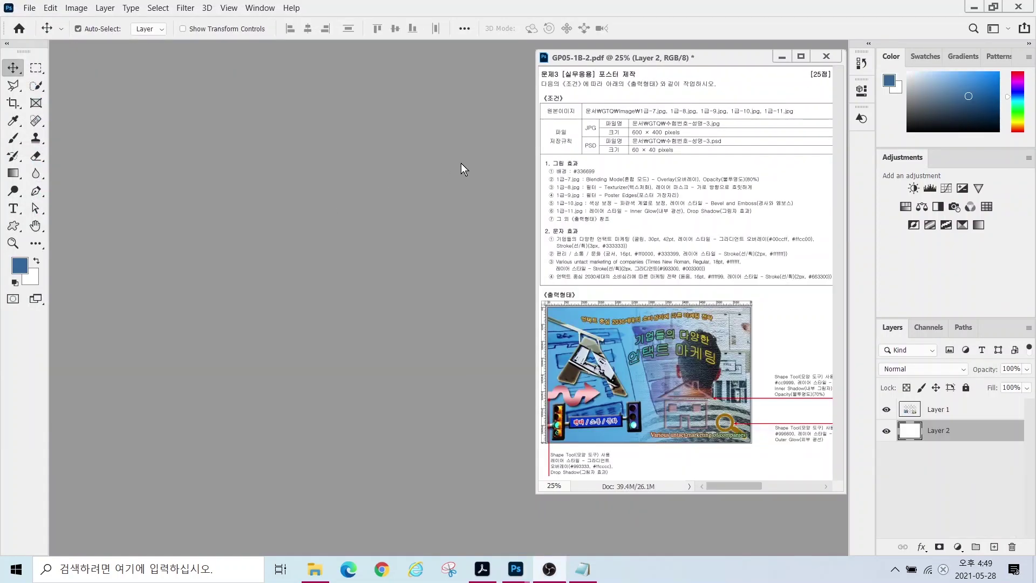
- Create a 600 × 400 pixel document named with the examinee's ID, name and -3
{"action": "left_click_drag", "start_coordinate": [614, 123], "coordinate": [716, 139]}
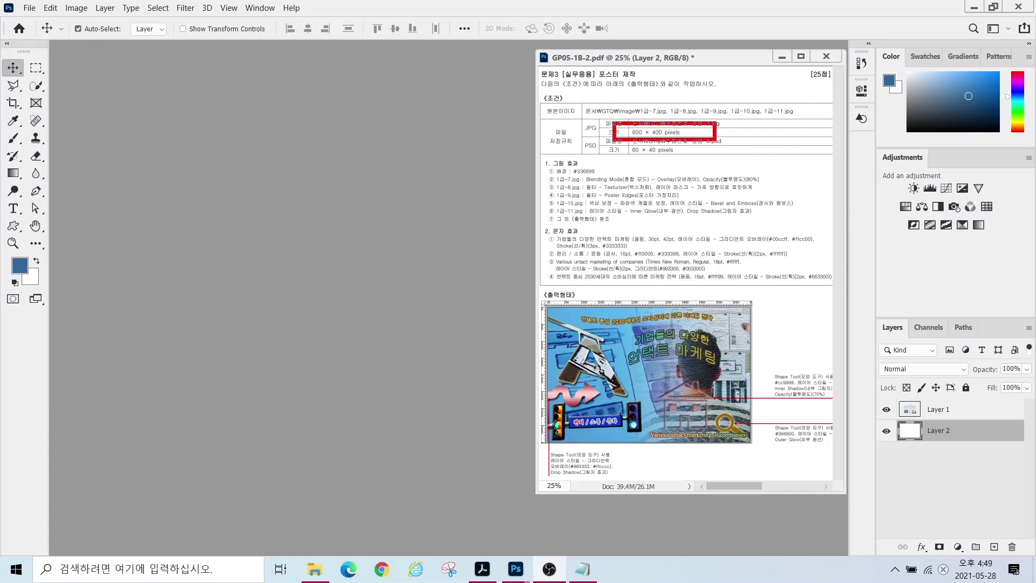
{"action": "key", "text": "Escape"}
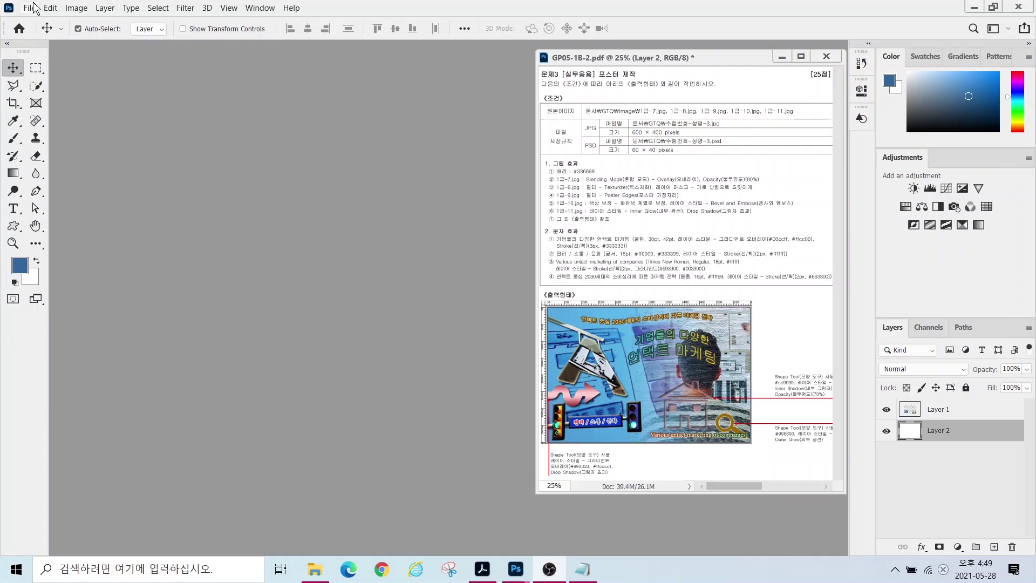
{"action": "left_click", "coordinate": [29, 7]}
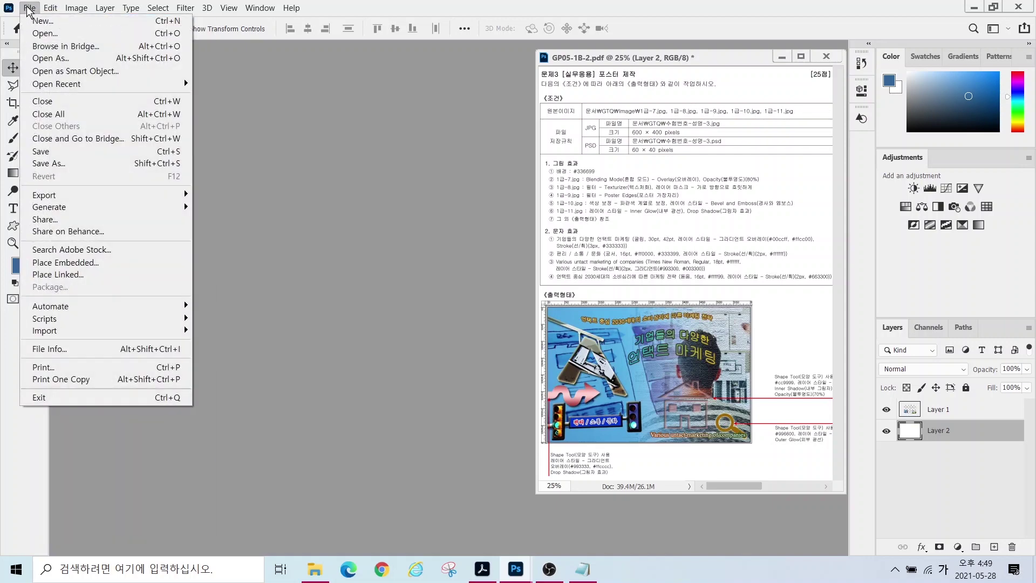
{"action": "left_click", "coordinate": [59, 20]}
{"action": "double_click", "coordinate": [689, 151]}
{"action": "double_click", "coordinate": [684, 195]}
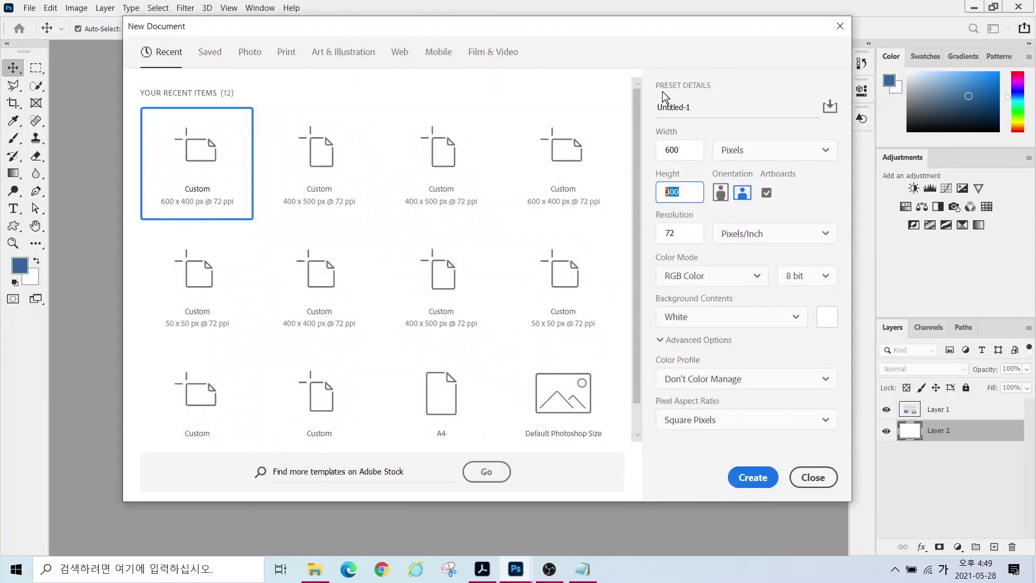
{"action": "double_click", "coordinate": [700, 108]}
{"action": "type", "text": "123456678-"}
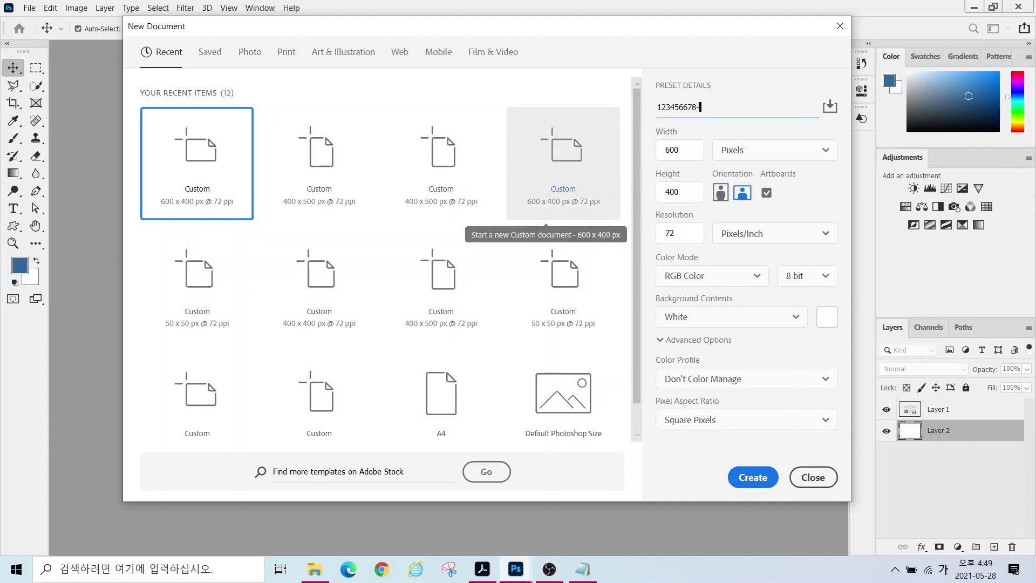
{"action": "left_click", "coordinate": [753, 477]}
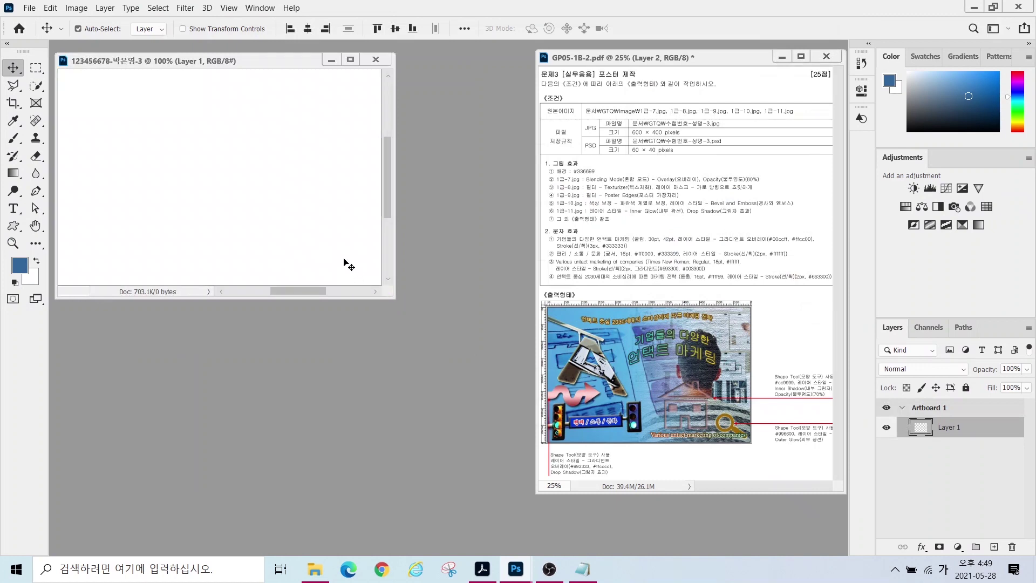
- Set the foreground colour to #336699 and fill Layer 1 with it
{"action": "left_click_drag", "start_coordinate": [395, 297], "coordinate": [527, 395]}
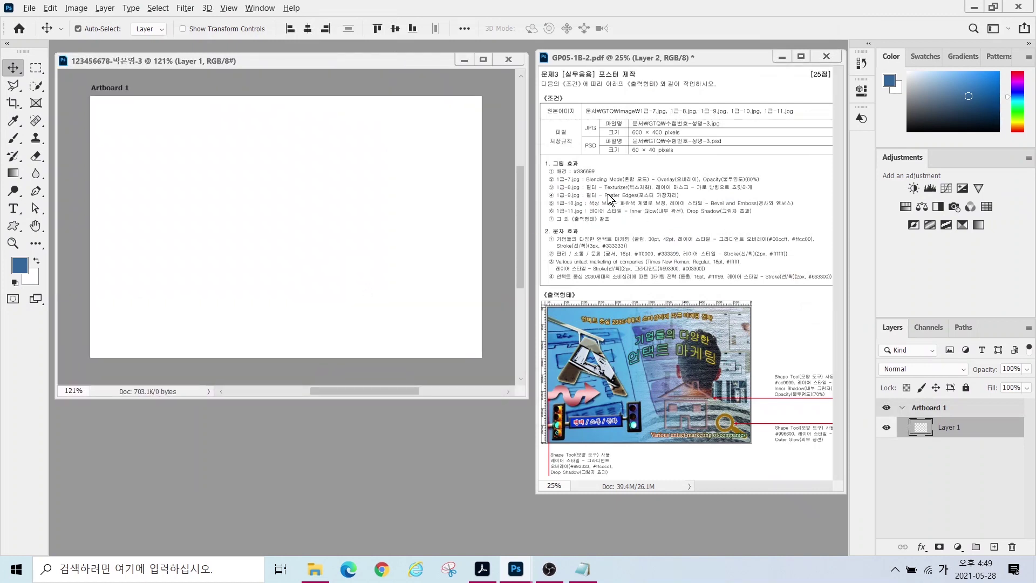
{"action": "left_click_drag", "start_coordinate": [547, 160], "coordinate": [620, 186]}
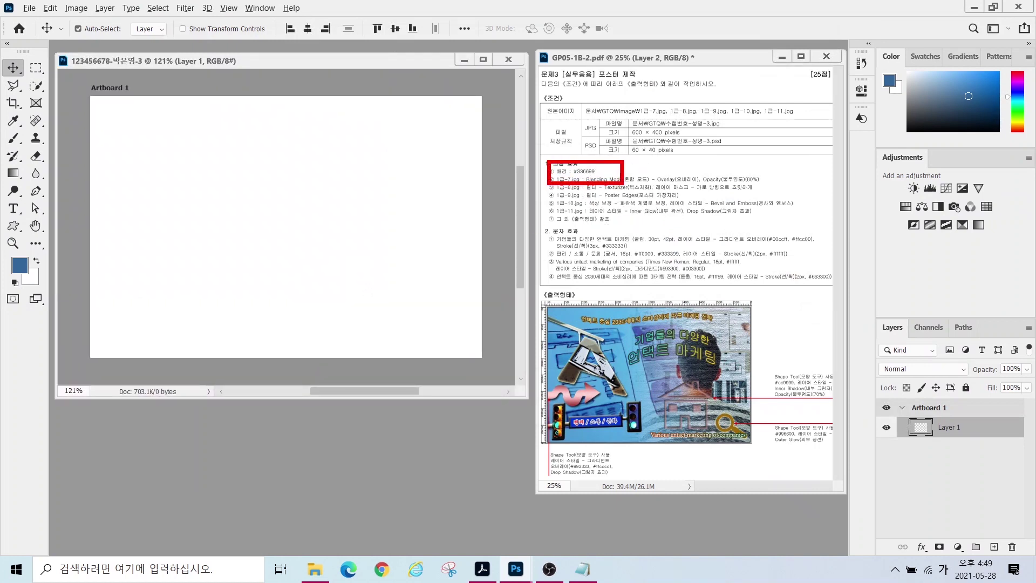
{"action": "left_click", "coordinate": [20, 265]}
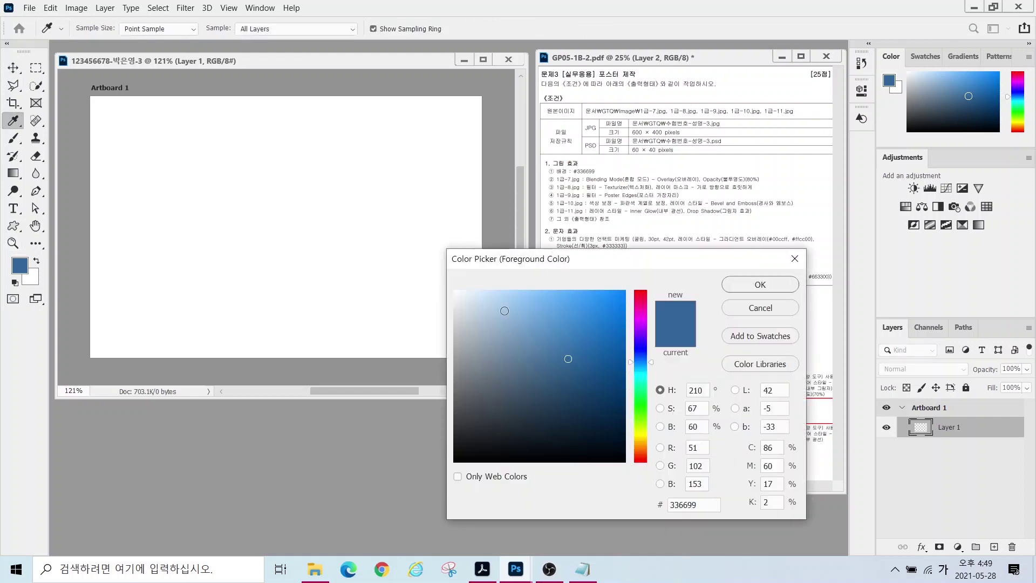
{"action": "left_click", "coordinate": [702, 502]}
{"action": "type", "text": "336699"}
{"action": "key", "text": "Return"}
{"action": "key", "text": "v"}
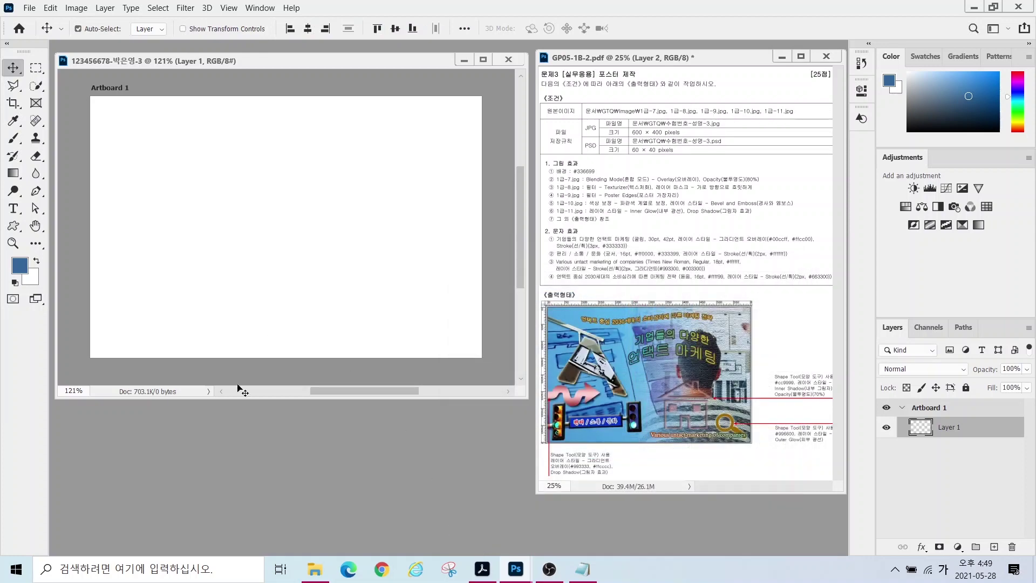
{"action": "left_click", "coordinate": [50, 9]}
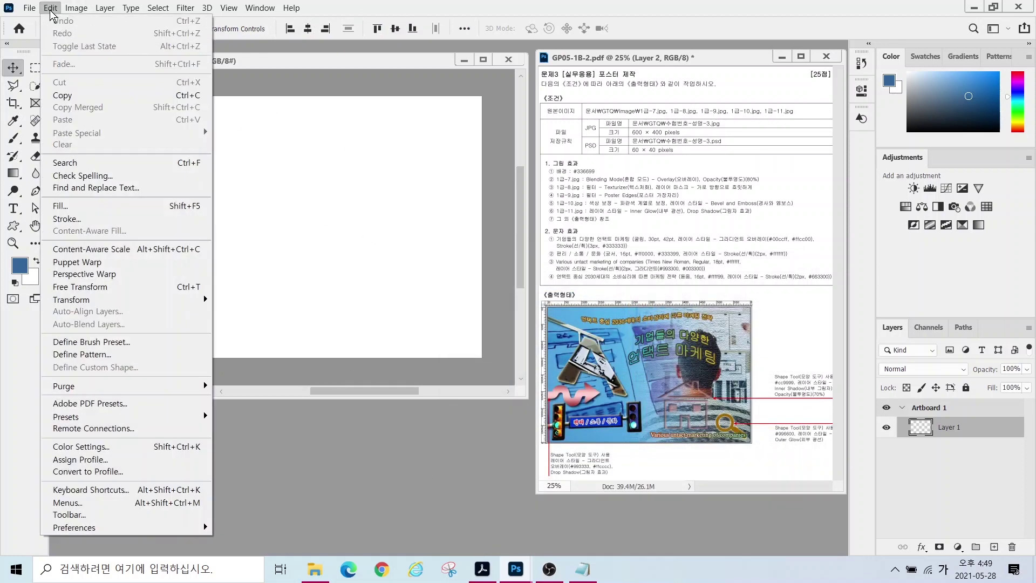
{"action": "left_click", "coordinate": [59, 206]}
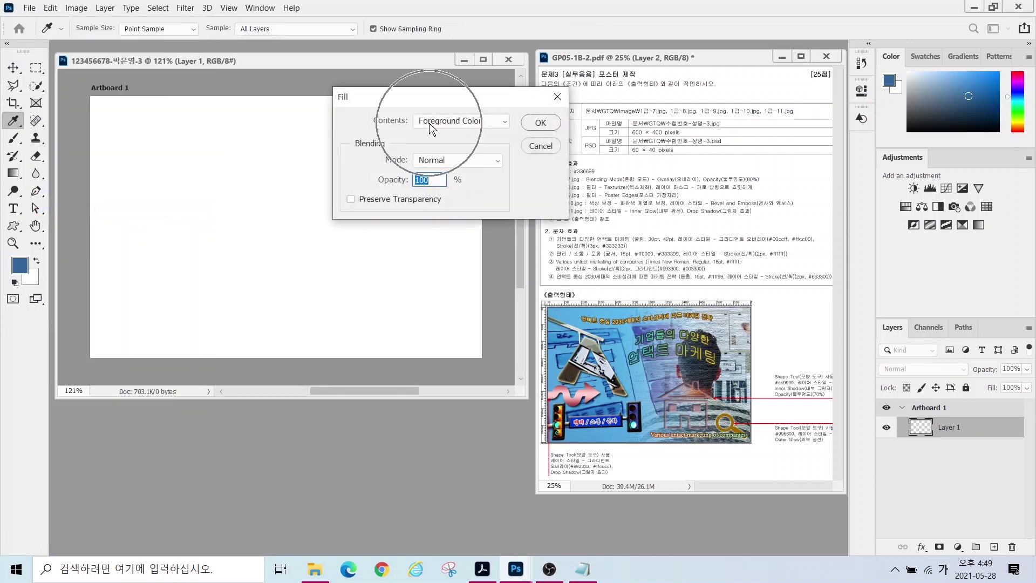
{"action": "left_click", "coordinate": [540, 124]}
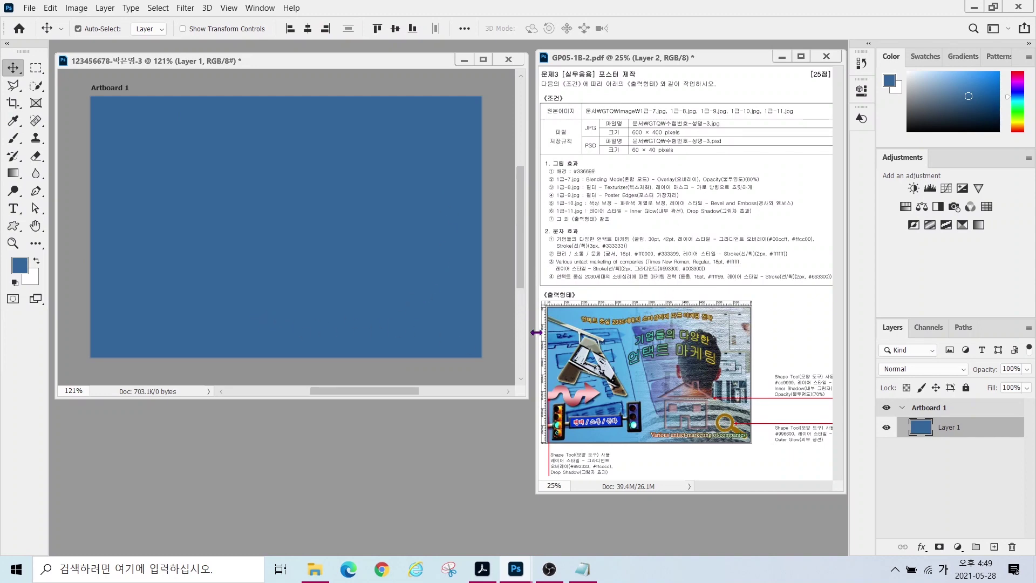
- Open 1급-7.jpg, resize it to 600 × 400, and drag it into the Artboard 1 document
{"action": "key", "text": "ctrl+o"}
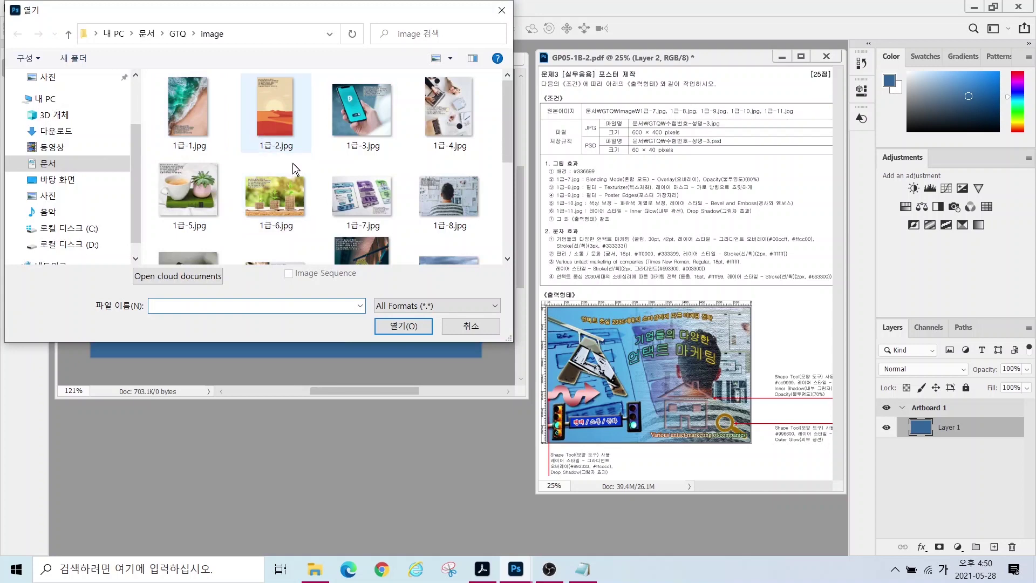
{"action": "left_click", "coordinate": [362, 200]}
{"action": "left_click", "coordinate": [403, 327]}
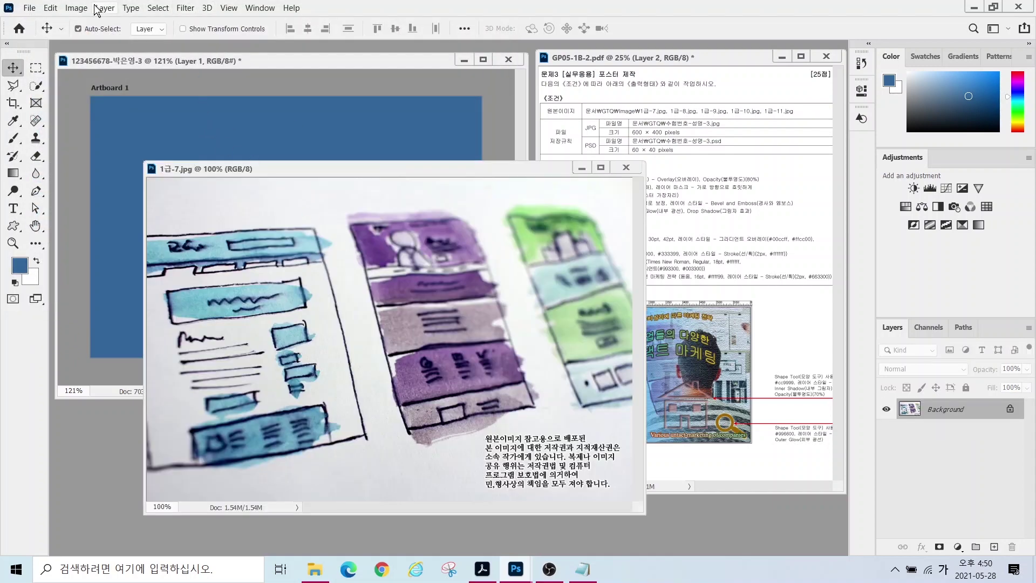
{"action": "left_click", "coordinate": [78, 9]}
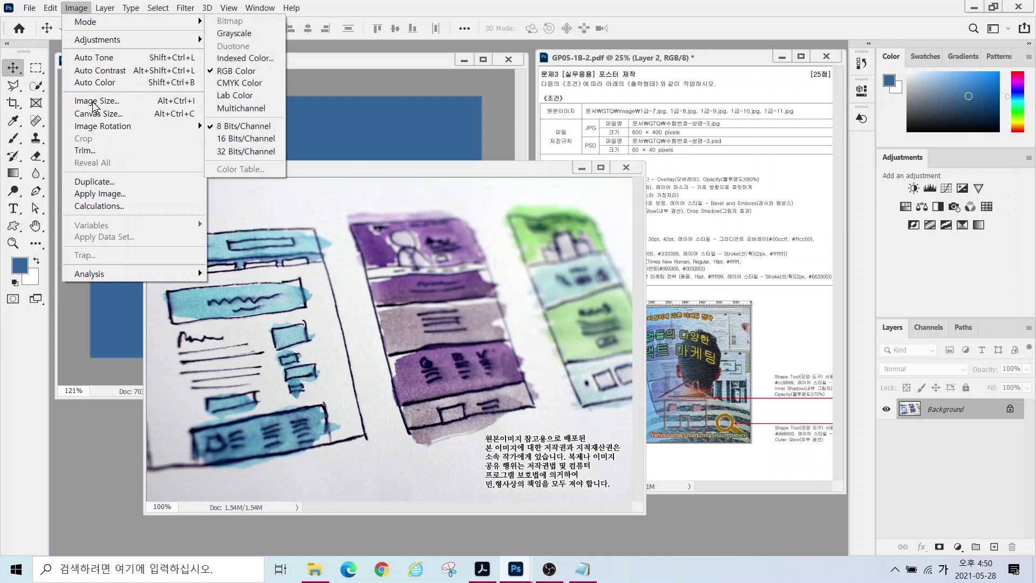
{"action": "left_click", "coordinate": [93, 101]}
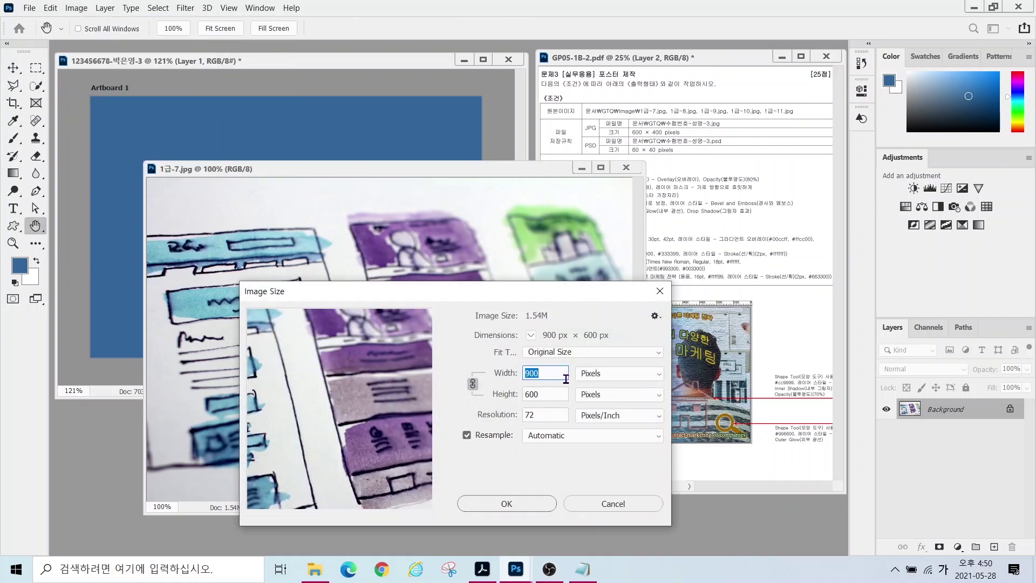
{"action": "type", "text": "600"}
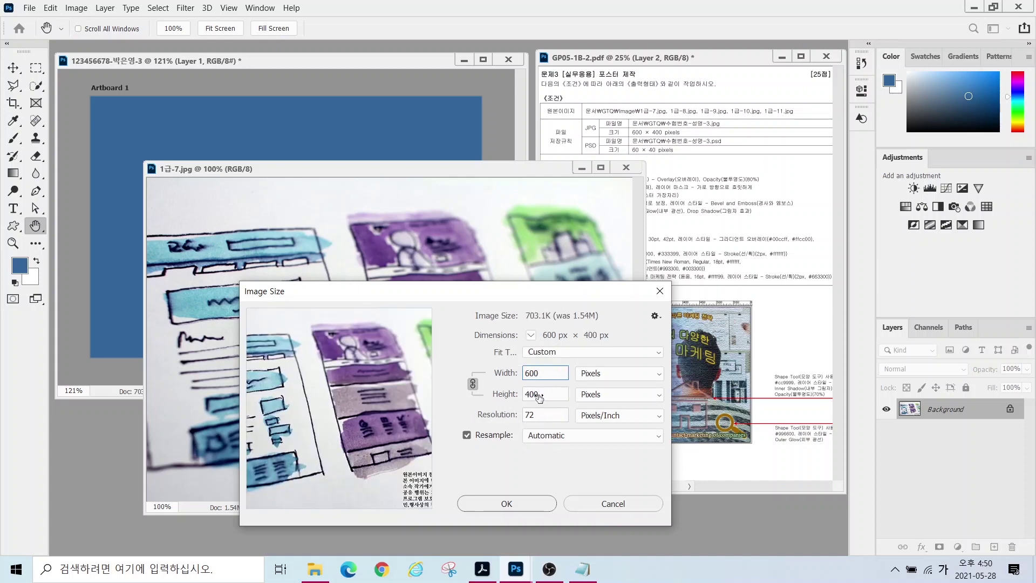
{"action": "left_click", "coordinate": [526, 505]}
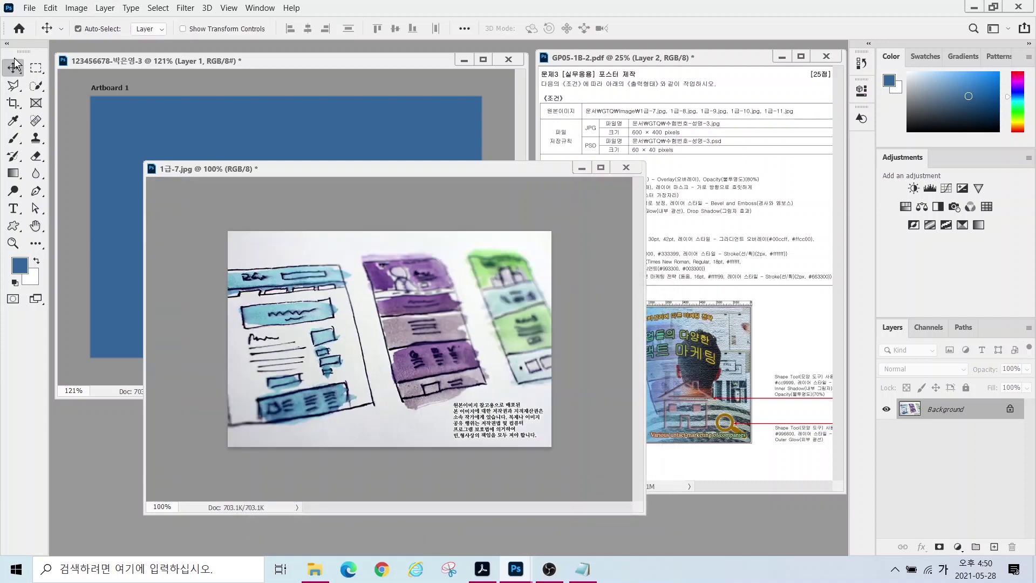
{"action": "left_click_drag", "start_coordinate": [236, 294], "coordinate": [245, 222]}
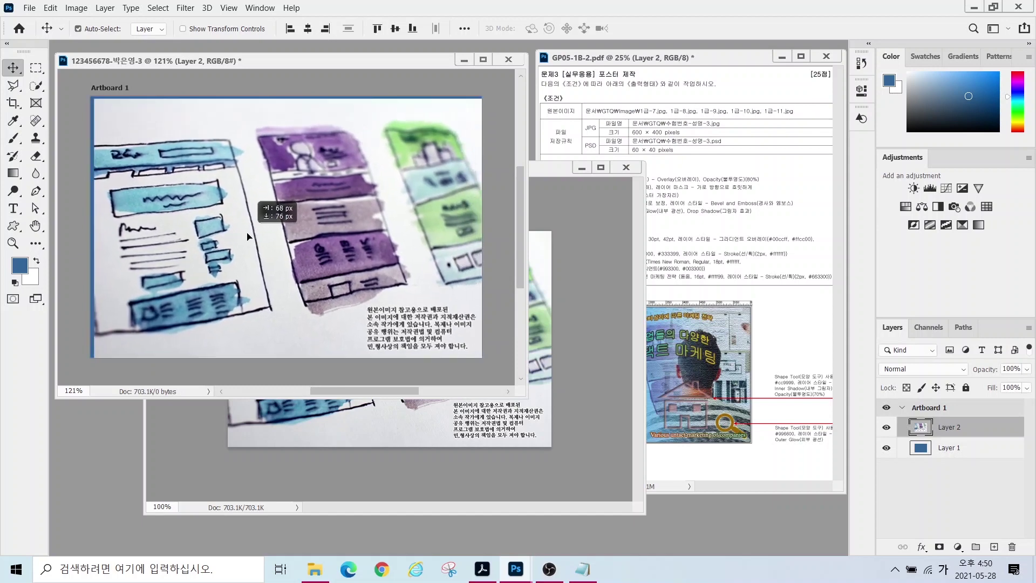
- Close the 1급-7 source window and rename the new layer to 1-7
{"action": "left_click", "coordinate": [626, 168]}
{"action": "double_click", "coordinate": [949, 426]}
{"action": "type", "text": "1-7"}
{"action": "key", "text": "Return"}
{"action": "left_click_drag", "start_coordinate": [214, 196], "coordinate": [232, 210]}
- Turn on View > Snap and snap the 1-7 image to the artboard's top-left corner
{"action": "left_click", "coordinate": [228, 9]}
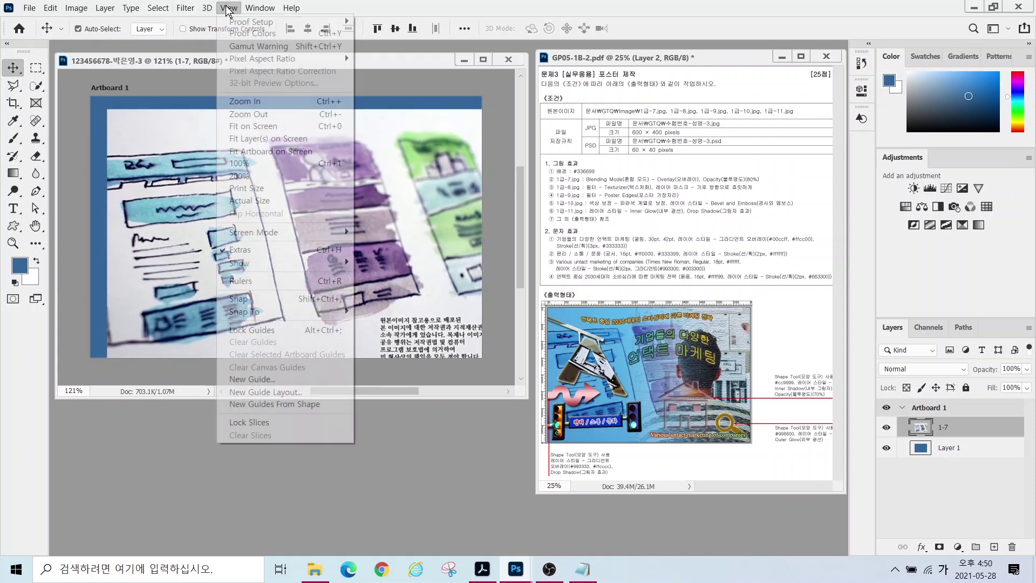
{"action": "left_click", "coordinate": [263, 299]}
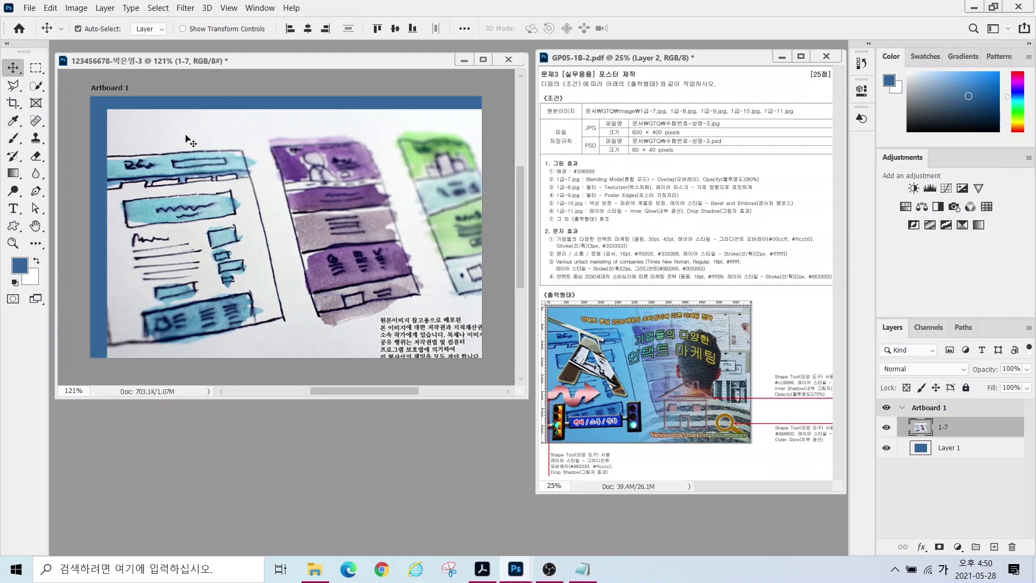
{"action": "left_click_drag", "start_coordinate": [232, 182], "coordinate": [215, 169]}
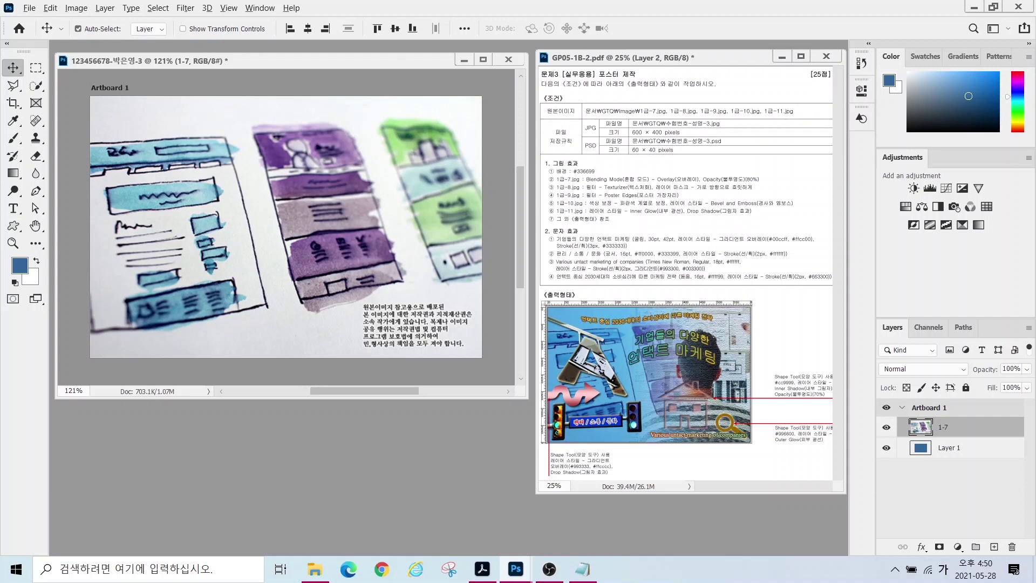
{"action": "mouse_move", "coordinate": [549, 182]}
{"action": "left_mouse_down"}
{"action": "mouse_move", "coordinate": [660, 190]}
{"action": "mouse_move", "coordinate": [709, 168]}
{"action": "mouse_move", "coordinate": [779, 186]}
{"action": "mouse_move", "coordinate": [769, 155]}
{"action": "mouse_move", "coordinate": [779, 143]}
{"action": "left_mouse_up"}
{"action": "left_click_drag", "start_coordinate": [677, 172], "coordinate": [661, 146]}
{"action": "key", "text": "Escape"}
{"action": "mouse_move", "coordinate": [894, 409]}
{"action": "left_mouse_down"}
{"action": "mouse_move", "coordinate": [1007, 439]}
{"action": "mouse_move", "coordinate": [987, 370]}
{"action": "mouse_move", "coordinate": [1003, 372]}
{"action": "left_mouse_up"}
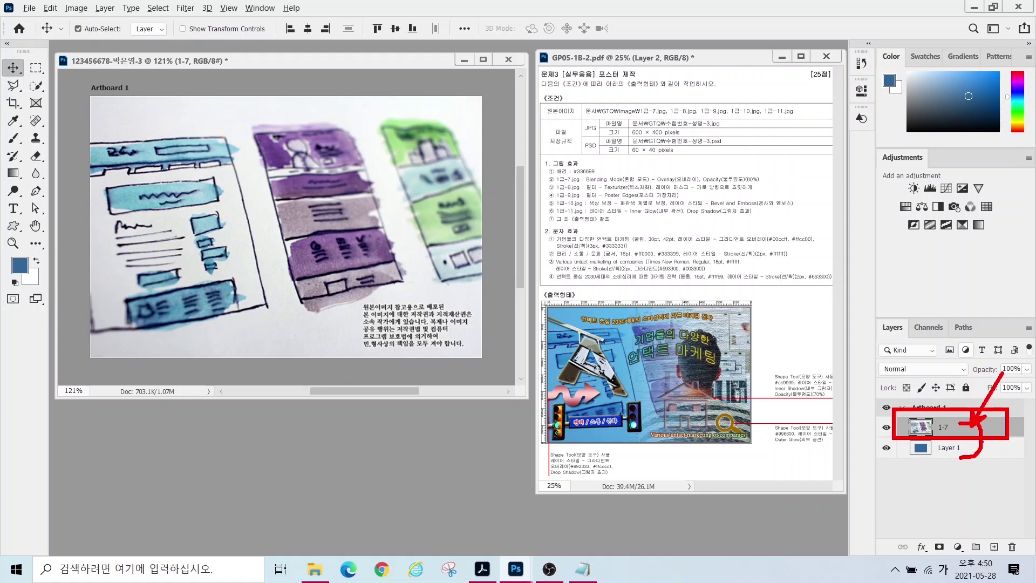
- Change the 1-7 layer's blend mode from Normal to Overlay
{"action": "key", "text": "Escape"}
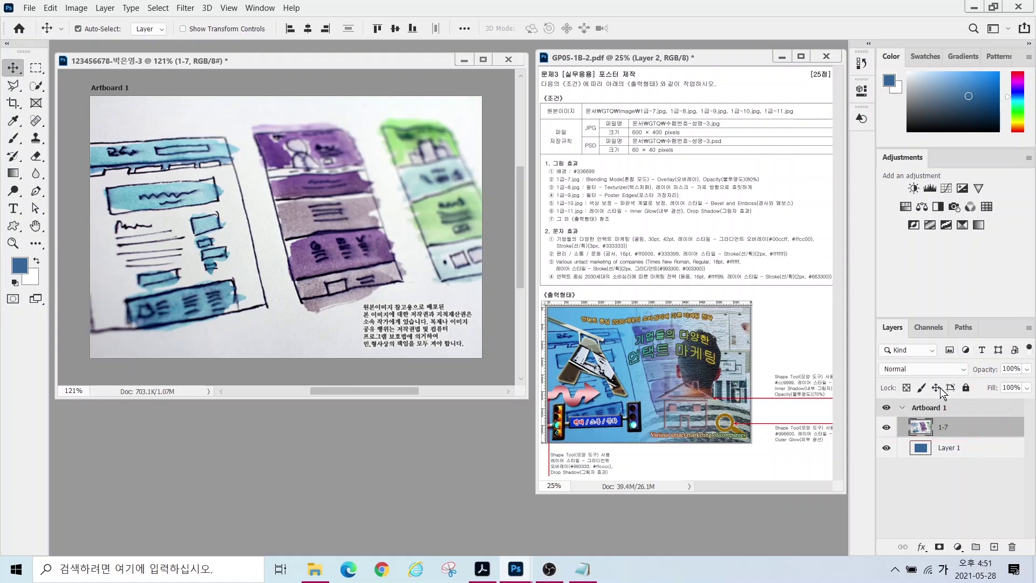
{"action": "left_click_drag", "start_coordinate": [871, 358], "coordinate": [974, 382]}
{"action": "mouse_move", "coordinate": [887, 366]}
{"action": "left_mouse_down"}
{"action": "mouse_move", "coordinate": [844, 346]}
{"action": "mouse_move", "coordinate": [836, 325]}
{"action": "left_mouse_up"}
{"action": "key", "text": "Escape"}
{"action": "left_click", "coordinate": [889, 370]}
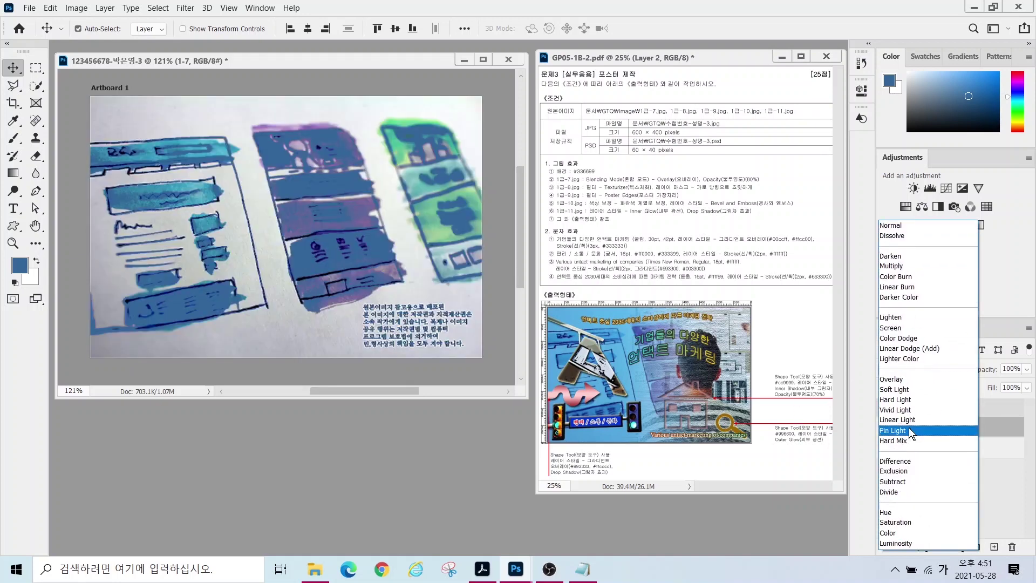
{"action": "left_click", "coordinate": [906, 380]}
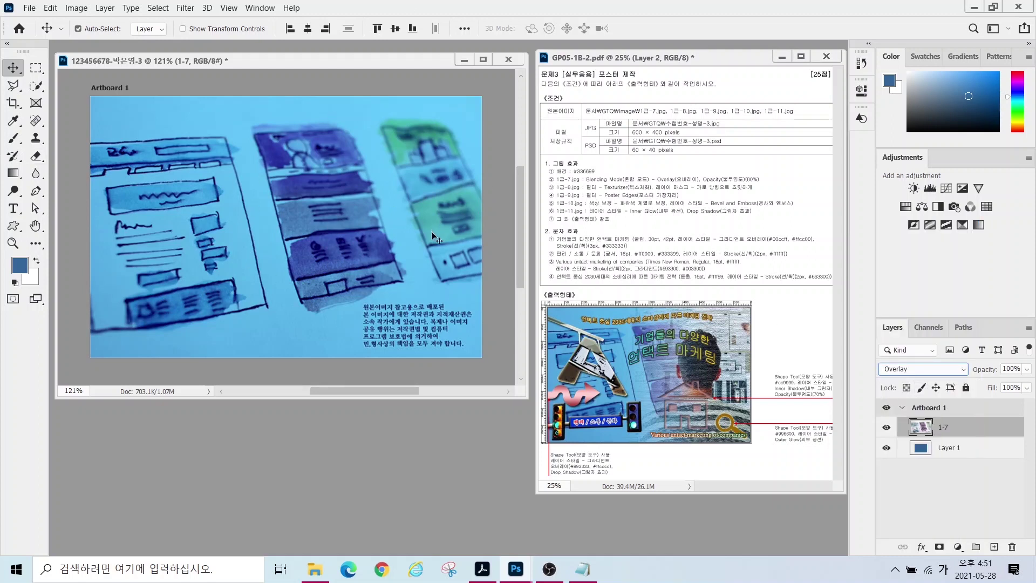
{"action": "left_click_drag", "start_coordinate": [997, 364], "coordinate": [951, 292]}
{"action": "key", "text": "Escape"}
{"action": "left_click", "coordinate": [1007, 367]}
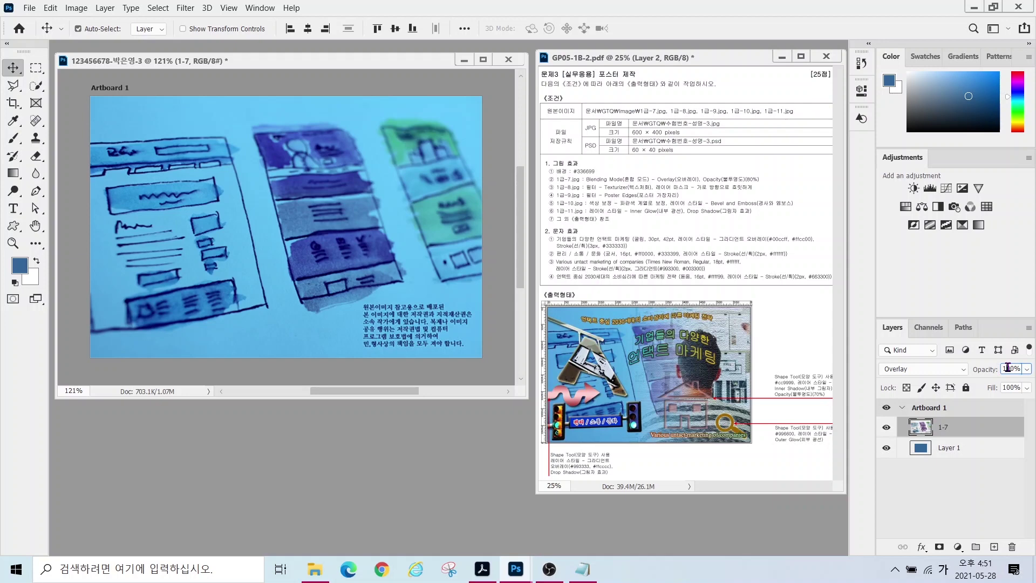
- Set layer 1-7 to 80% opacity, then open 1급-8.jpg and resize it to 600 × 400
{"action": "type", "text": "80"}
{"action": "key", "text": "Return"}
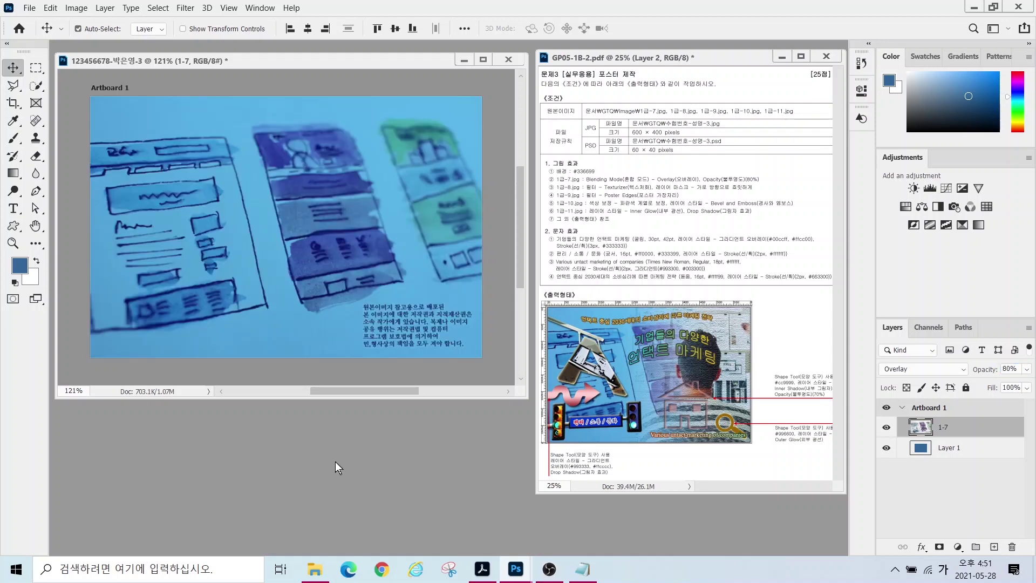
{"action": "key", "text": "ctrl+o"}
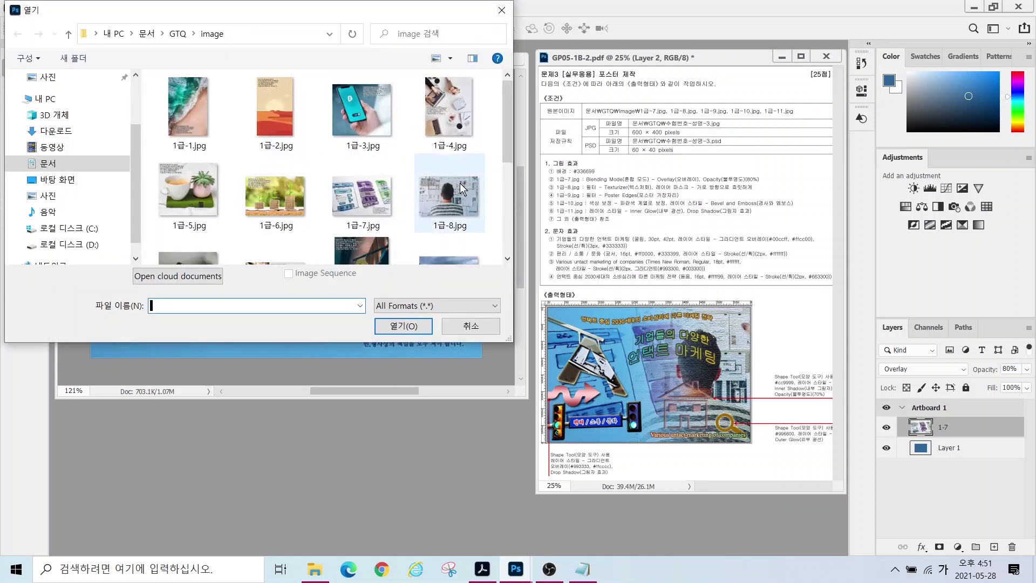
{"action": "double_click", "coordinate": [450, 189]}
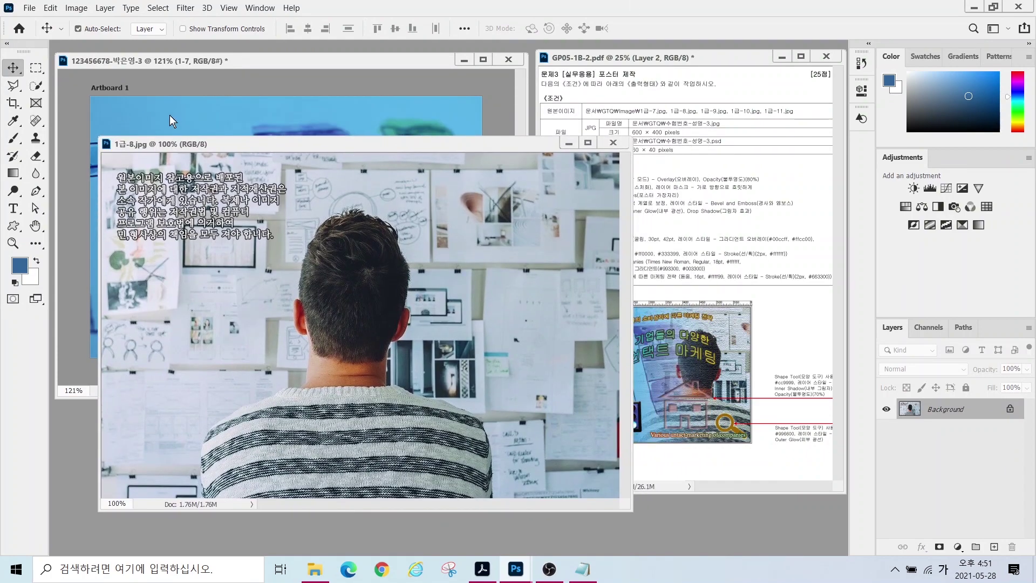
{"action": "left_click", "coordinate": [76, 8]}
{"action": "left_click", "coordinate": [96, 104]}
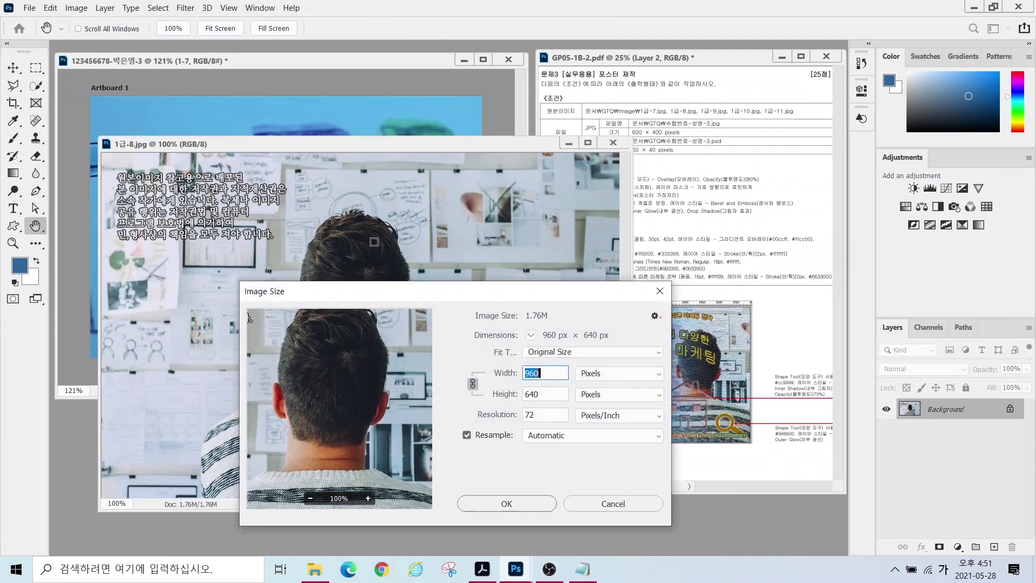
{"action": "type", "text": "600"}
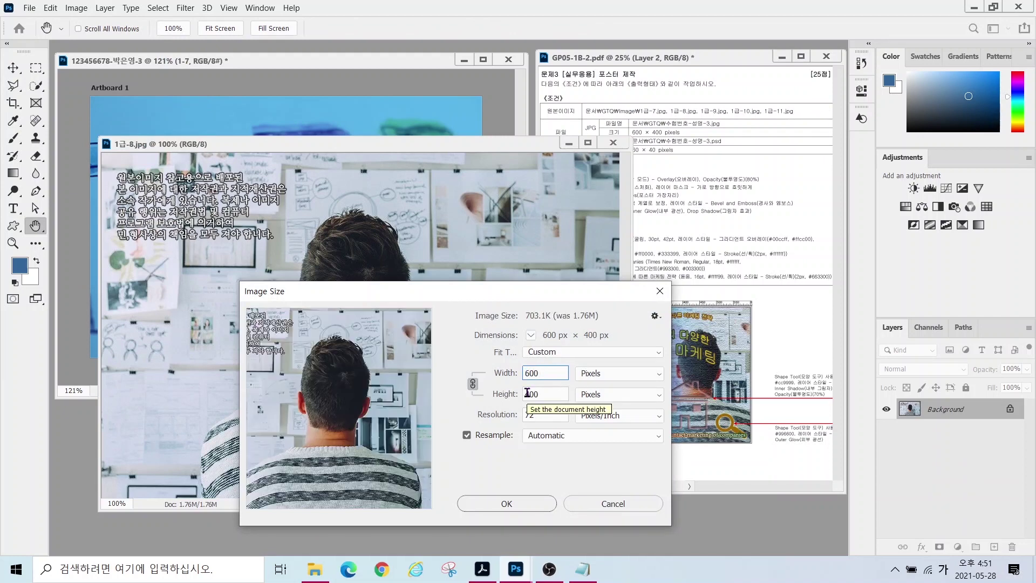
{"action": "key", "text": "Return"}
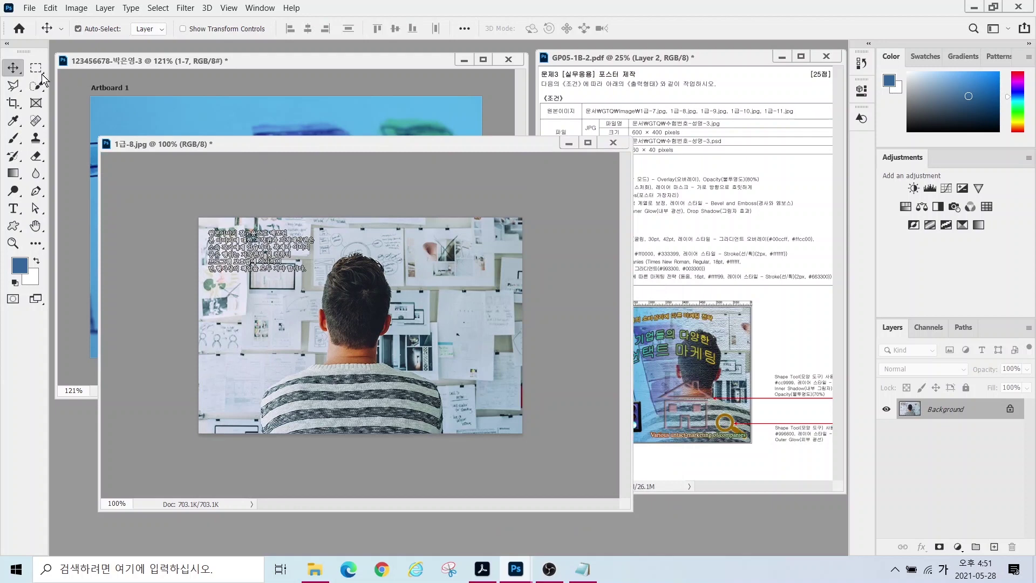
- Paste the 1급-8 photo into the artboard, close its source unsaved, and name the layer 1-8
{"action": "left_click", "coordinate": [337, 133]}
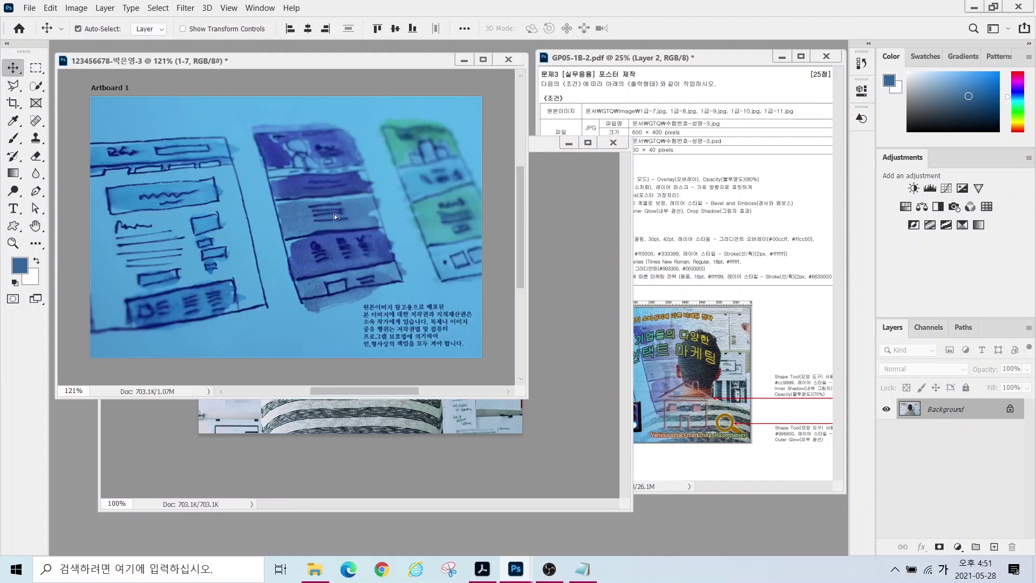
{"action": "key", "text": "ctrl+v"}
{"action": "left_click_drag", "start_coordinate": [334, 216], "coordinate": [409, 309]}
{"action": "left_click", "coordinate": [613, 142]}
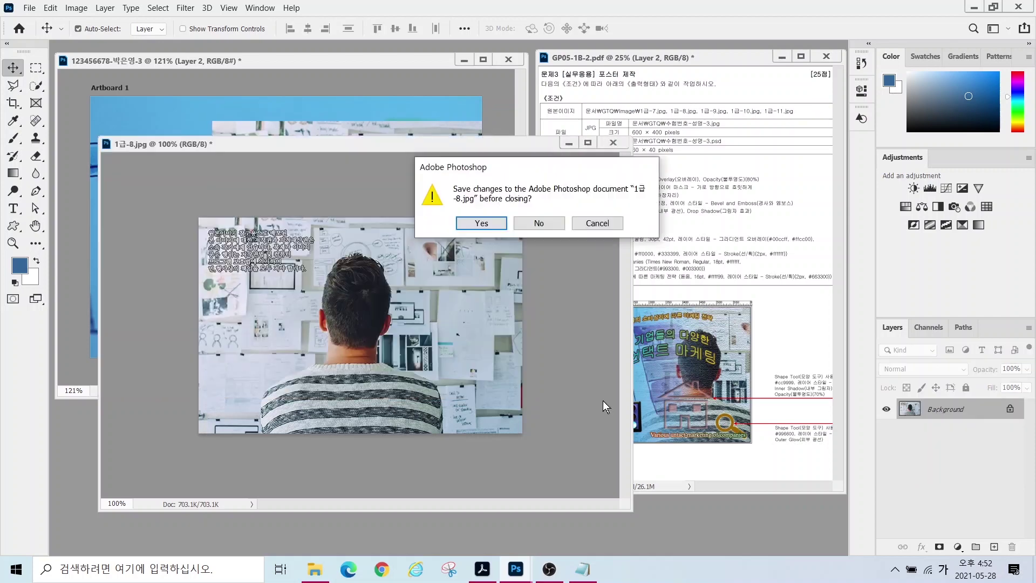
{"action": "key", "text": "n"}
{"action": "double_click", "coordinate": [949, 427]}
{"action": "type", "text": "1-8"}
{"action": "key", "text": "Return"}
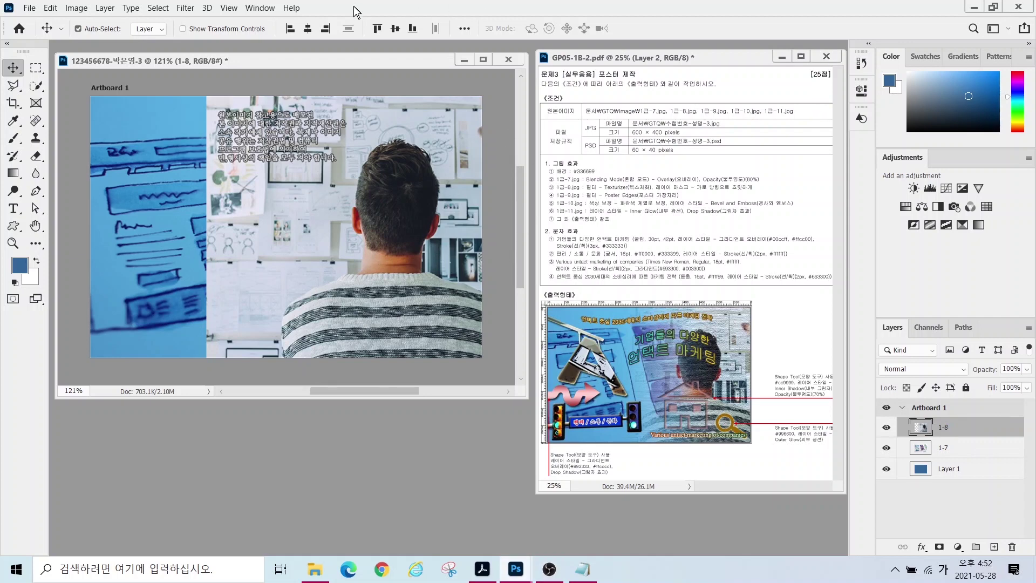
- Apply the Filter Gallery's Texturizer with a Canvas texture to the 1-8 photo
{"action": "left_click", "coordinate": [185, 7]}
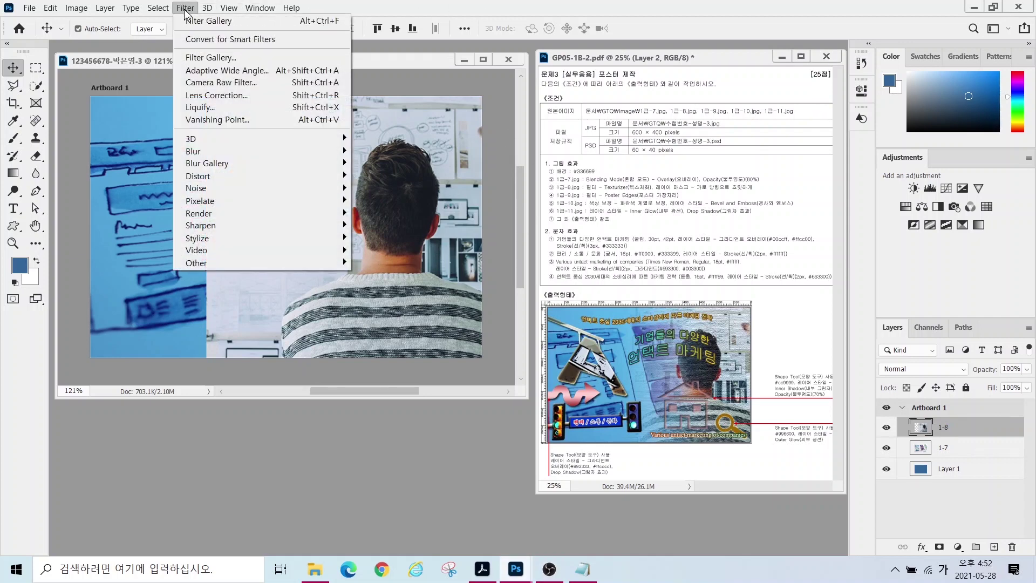
{"action": "left_click", "coordinate": [209, 58]}
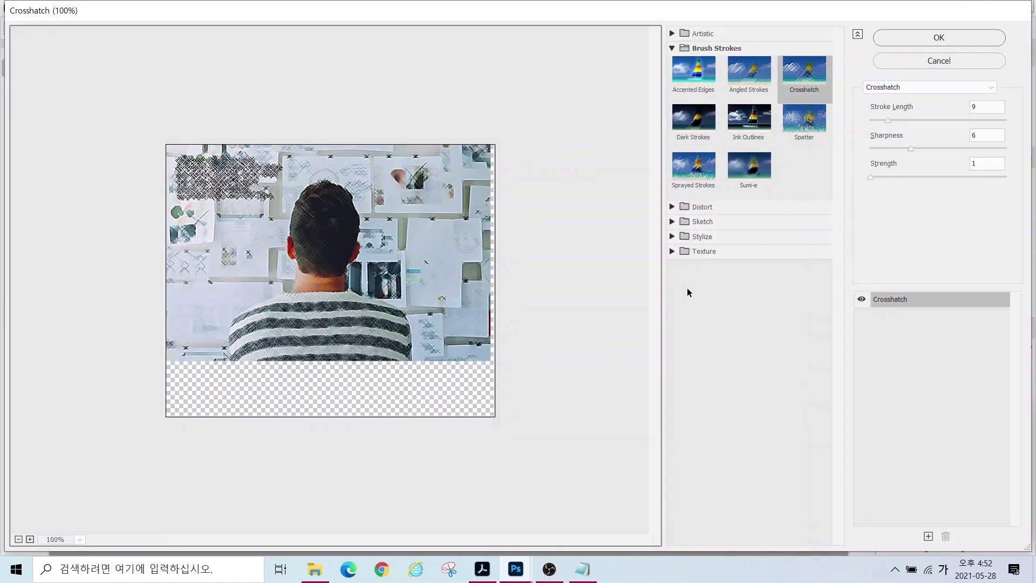
{"action": "left_click", "coordinate": [671, 251]}
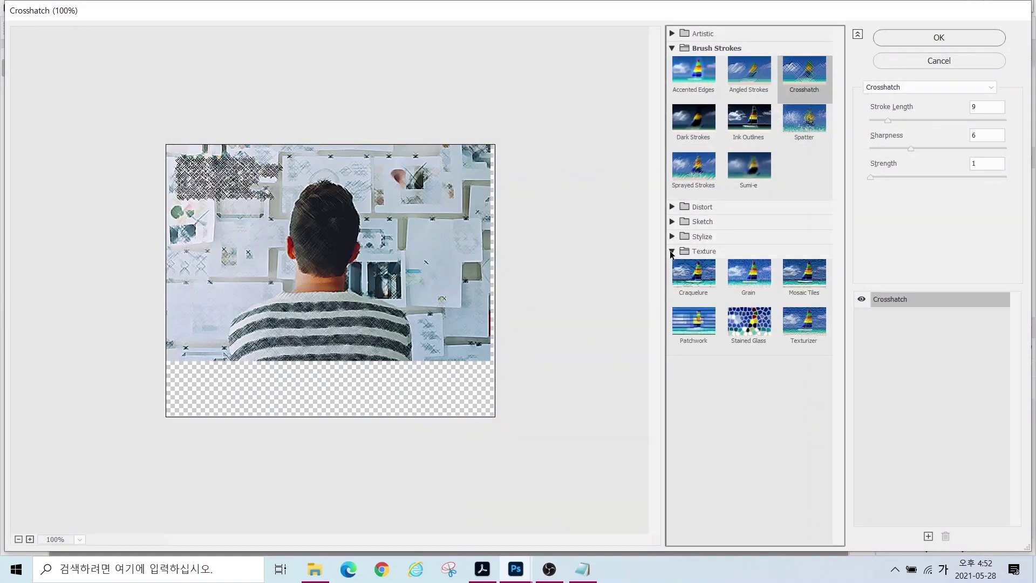
{"action": "left_click", "coordinate": [800, 326]}
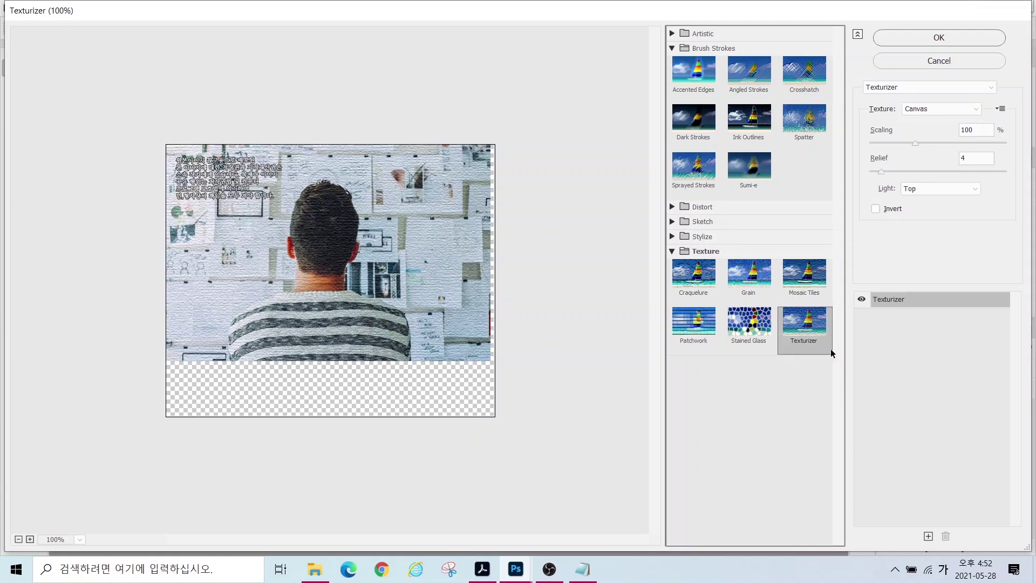
{"action": "left_click", "coordinate": [904, 41]}
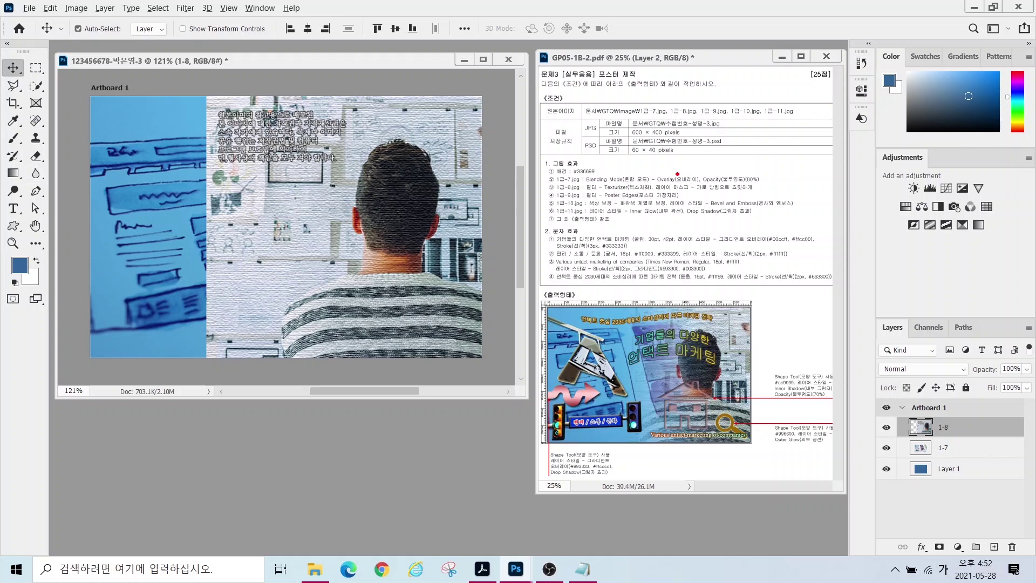
- Attach a white layer mask to layer 1-8 using the Layers panel's mask button
{"action": "left_click_drag", "start_coordinate": [670, 175], "coordinate": [770, 192]}
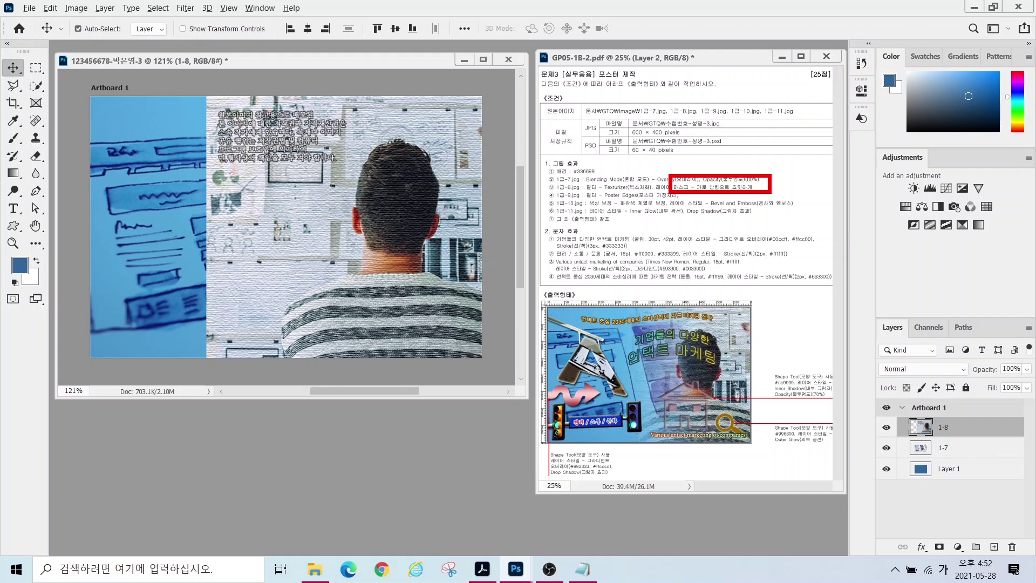
{"action": "left_click_drag", "start_coordinate": [935, 426], "coordinate": [881, 357]}
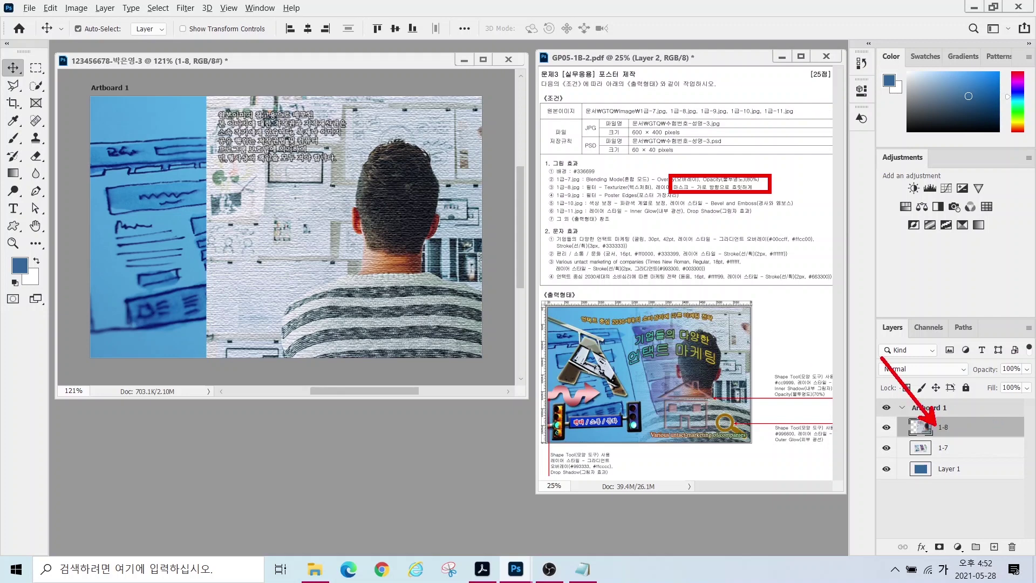
{"action": "mouse_move", "coordinate": [857, 307]}
{"action": "left_mouse_down"}
{"action": "mouse_move", "coordinate": [1033, 526]}
{"action": "mouse_move", "coordinate": [1033, 564]}
{"action": "left_mouse_up"}
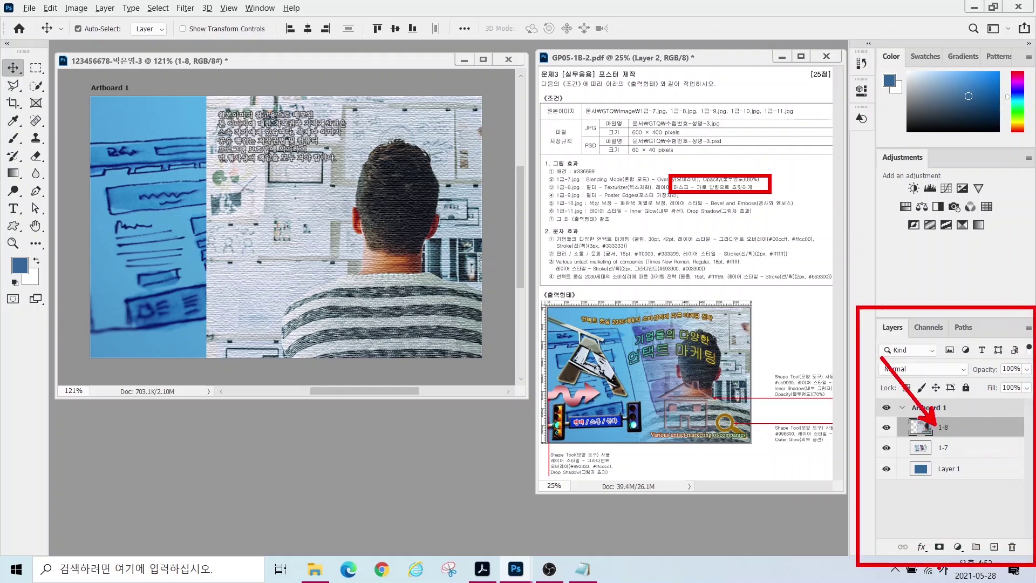
{"action": "mouse_move", "coordinate": [944, 563]}
{"action": "left_mouse_down"}
{"action": "mouse_move", "coordinate": [925, 549]}
{"action": "mouse_move", "coordinate": [924, 529]}
{"action": "mouse_move", "coordinate": [946, 522]}
{"action": "mouse_move", "coordinate": [953, 548]}
{"action": "mouse_move", "coordinate": [944, 560]}
{"action": "mouse_move", "coordinate": [945, 511]}
{"action": "mouse_move", "coordinate": [966, 414]}
{"action": "left_mouse_up"}
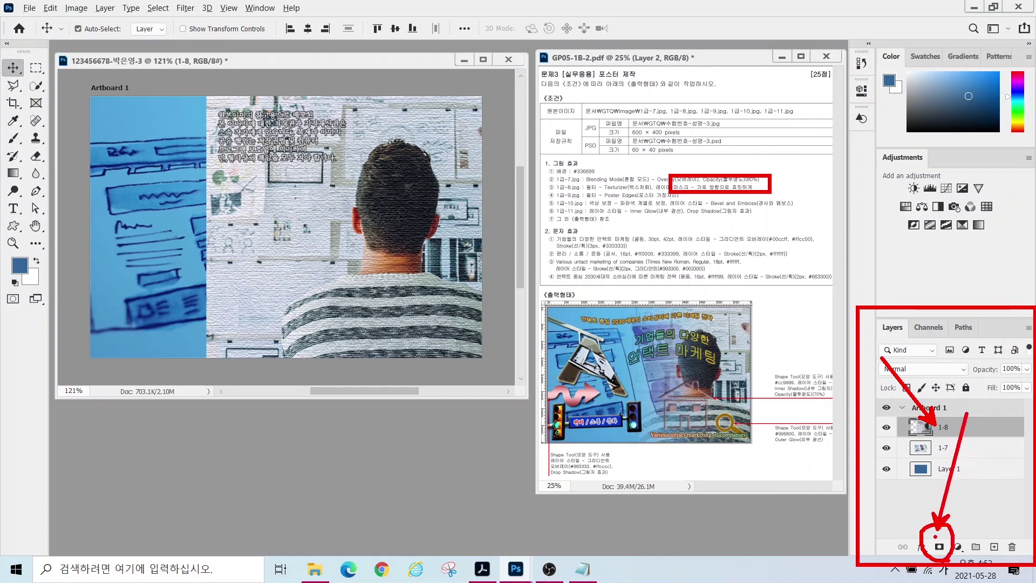
{"action": "key", "text": "Escape"}
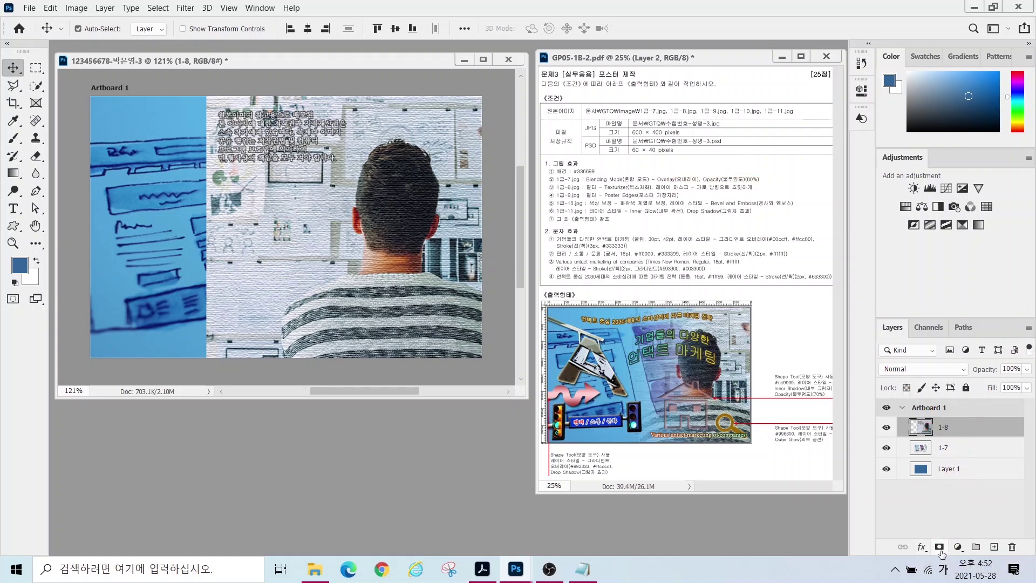
{"action": "left_click", "coordinate": [939, 547]}
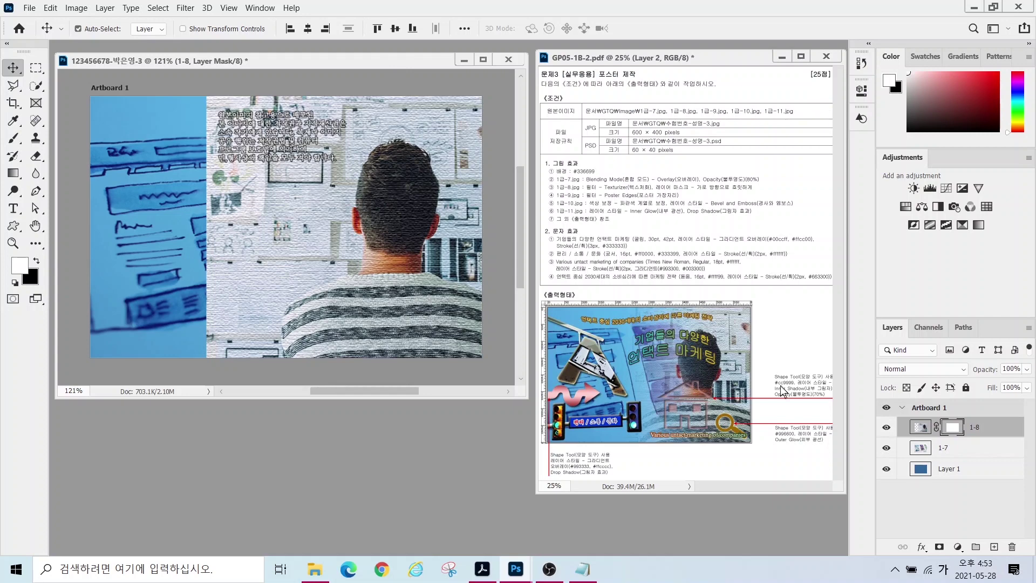
{"action": "left_click", "coordinate": [1005, 434]}
{"action": "mouse_move", "coordinate": [685, 444]}
{"action": "left_mouse_down"}
{"action": "mouse_move", "coordinate": [633, 445]}
{"action": "mouse_move", "coordinate": [630, 343]}
{"action": "mouse_move", "coordinate": [656, 309]}
{"action": "mouse_move", "coordinate": [681, 404]}
{"action": "mouse_move", "coordinate": [664, 450]}
{"action": "left_mouse_up"}
- Select the Gradient tool and check its foreground-to-background gradient settings
{"action": "left_click", "coordinate": [14, 173]}
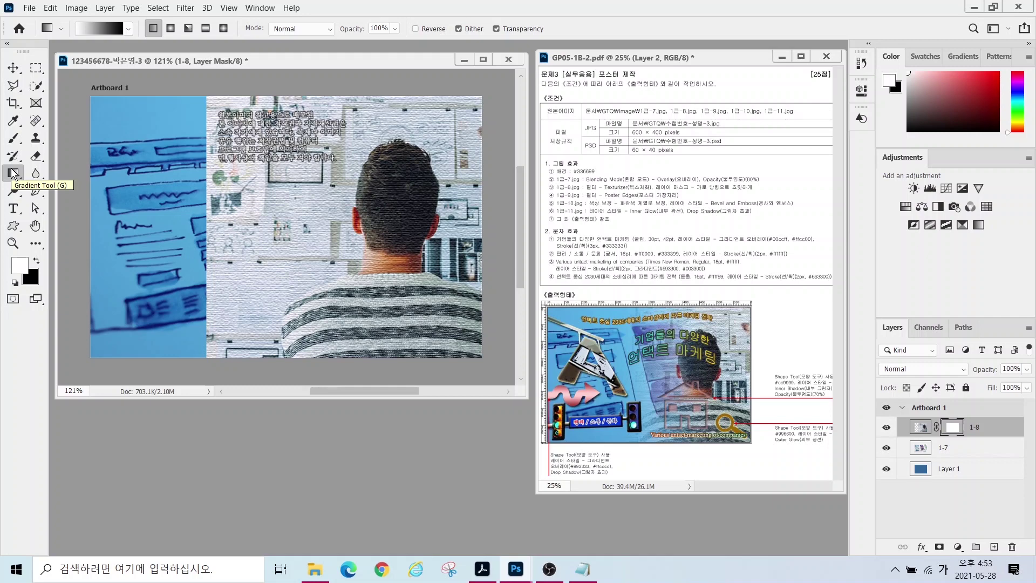
{"action": "mouse_move", "coordinate": [119, 35]}
{"action": "left_mouse_down"}
{"action": "mouse_move", "coordinate": [47, 36]}
{"action": "mouse_move", "coordinate": [59, 14]}
{"action": "mouse_move", "coordinate": [127, 28]}
{"action": "left_mouse_up"}
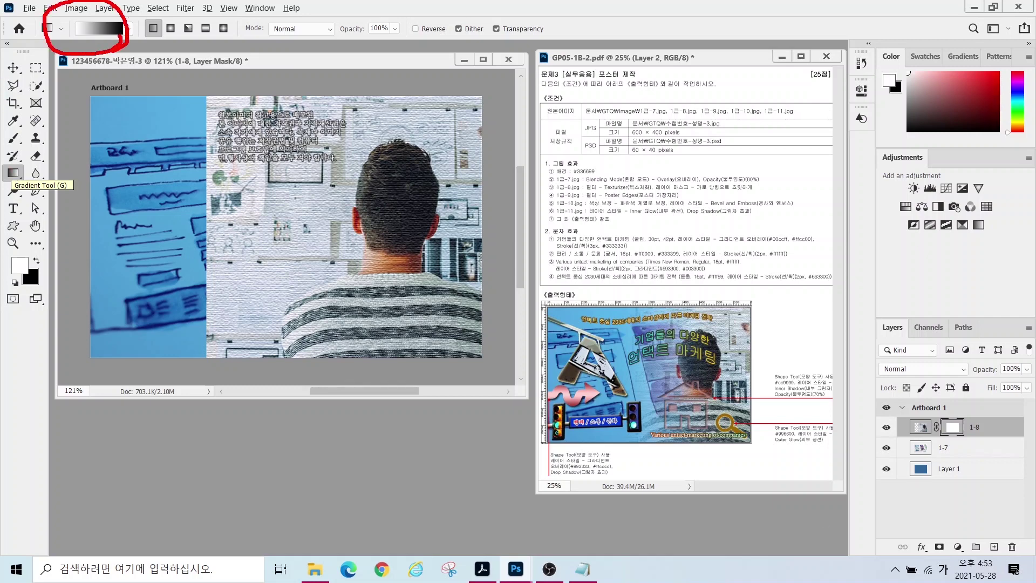
{"action": "mouse_move", "coordinate": [958, 459]}
{"action": "left_mouse_down"}
{"action": "mouse_move", "coordinate": [917, 425]}
{"action": "mouse_move", "coordinate": [966, 382]}
{"action": "mouse_move", "coordinate": [988, 424]}
{"action": "mouse_move", "coordinate": [956, 460]}
{"action": "left_mouse_up"}
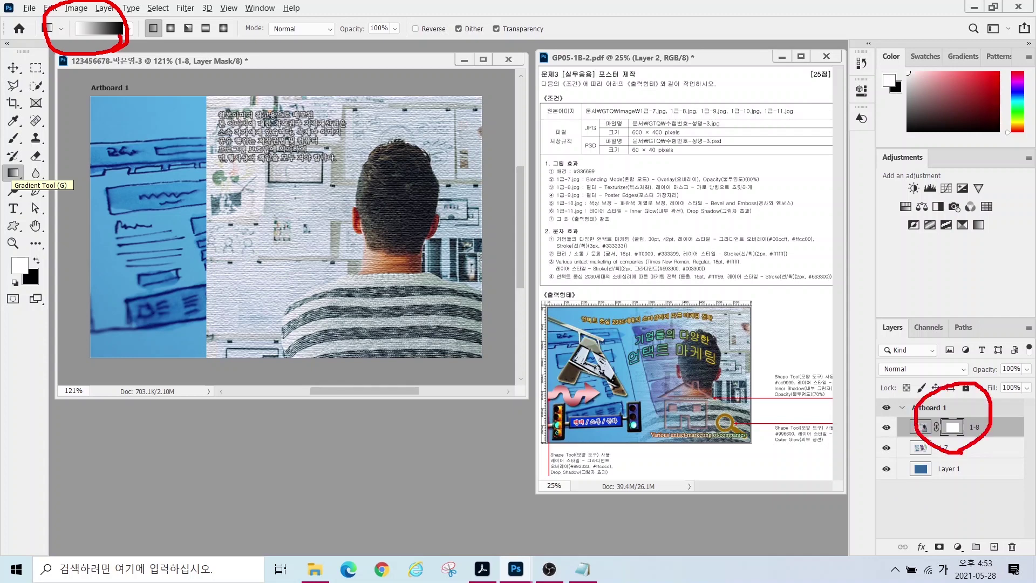
{"action": "mouse_move", "coordinate": [93, 41]}
{"action": "left_mouse_down"}
{"action": "mouse_move", "coordinate": [132, 118]}
{"action": "mouse_move", "coordinate": [92, 61]}
{"action": "left_mouse_up"}
{"action": "key", "text": "Escape"}
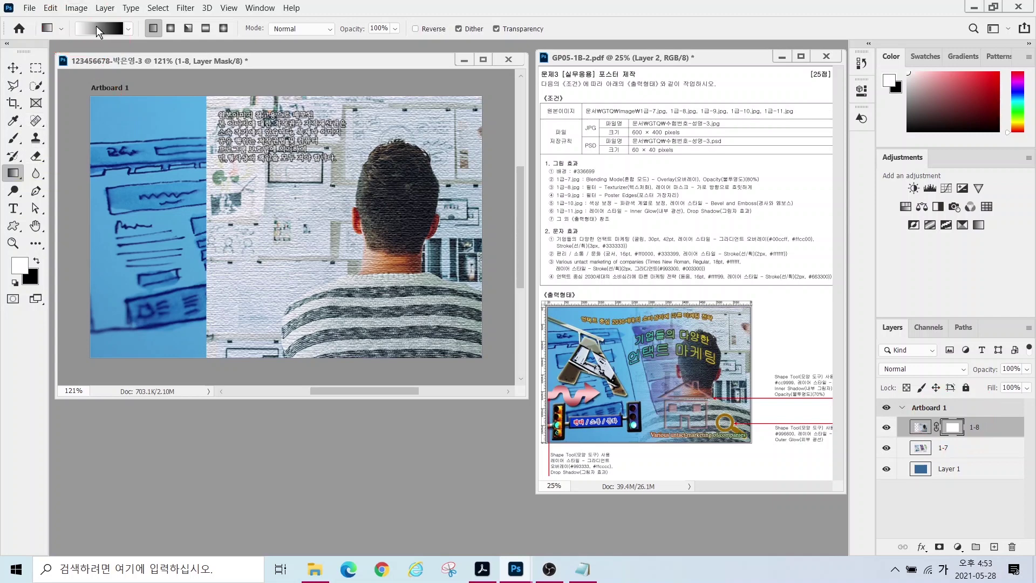
{"action": "left_click", "coordinate": [99, 31]}
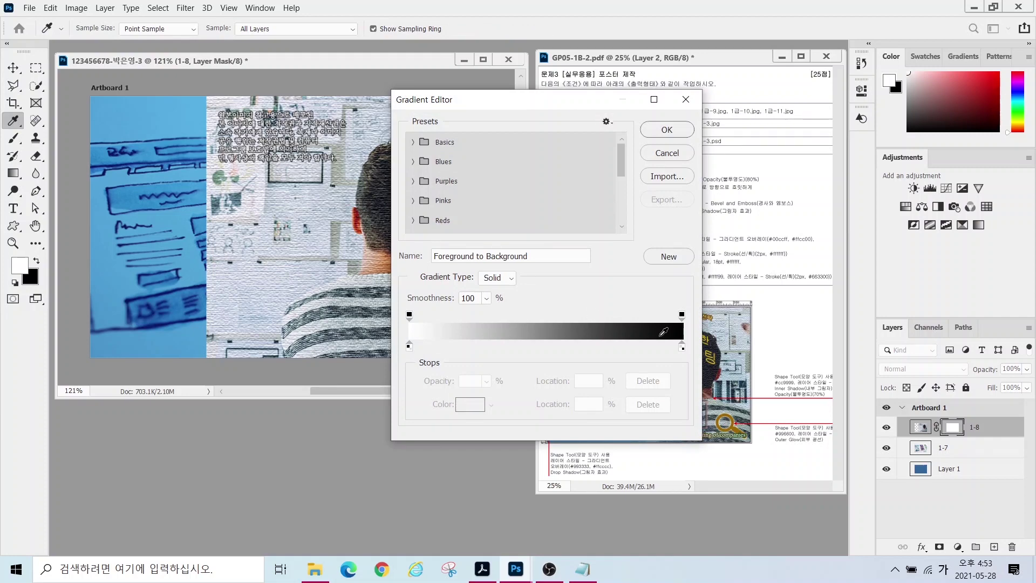
{"action": "left_click", "coordinate": [685, 99]}
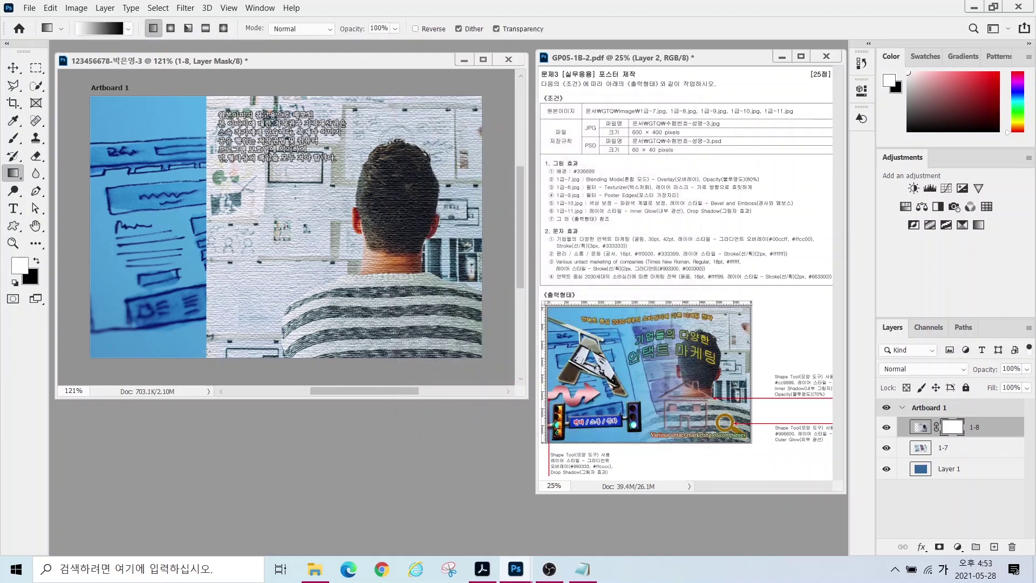
- Drag a right-to-left gradient on the 1-8 layer mask to fade its left side
{"action": "key", "text": "alt"}
{"action": "mouse_move", "coordinate": [437, 291]}
{"action": "left_mouse_down"}
{"action": "mouse_move", "coordinate": [398, 318]}
{"action": "mouse_move", "coordinate": [340, 168]}
{"action": "mouse_move", "coordinate": [501, 171]}
{"action": "mouse_move", "coordinate": [431, 327]}
{"action": "left_mouse_up"}
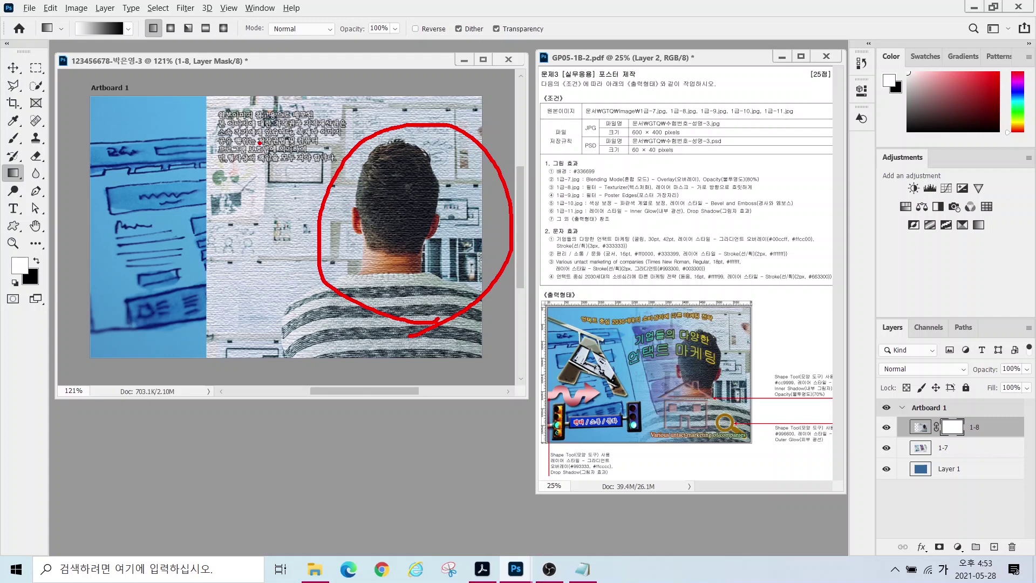
{"action": "left_click_drag", "start_coordinate": [260, 143], "coordinate": [183, 291]}
{"action": "left_click_drag", "start_coordinate": [184, 168], "coordinate": [269, 319]}
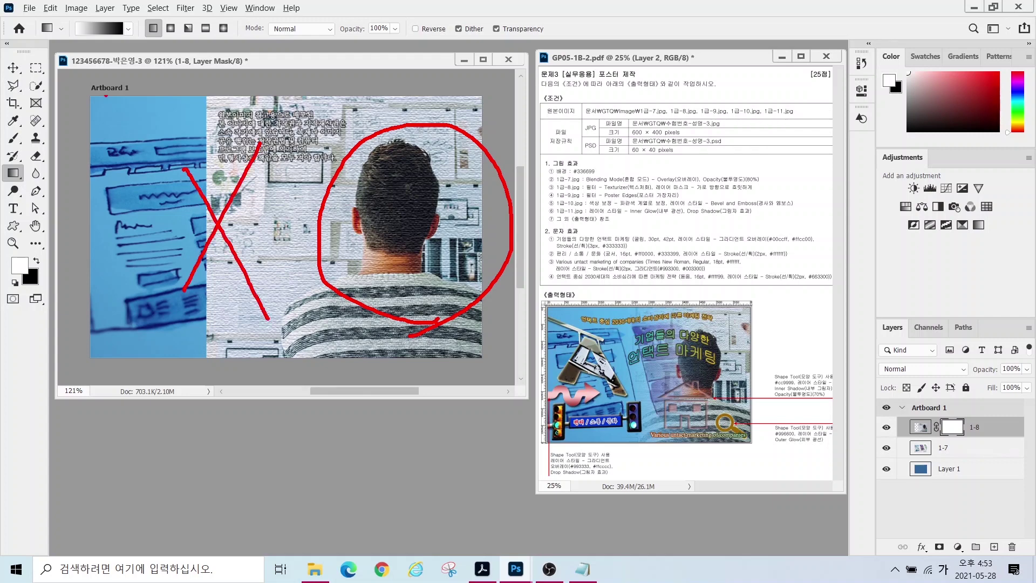
{"action": "mouse_move", "coordinate": [91, 53]}
{"action": "left_mouse_down"}
{"action": "mouse_move", "coordinate": [66, 41]}
{"action": "mouse_move", "coordinate": [90, 21]}
{"action": "left_mouse_up"}
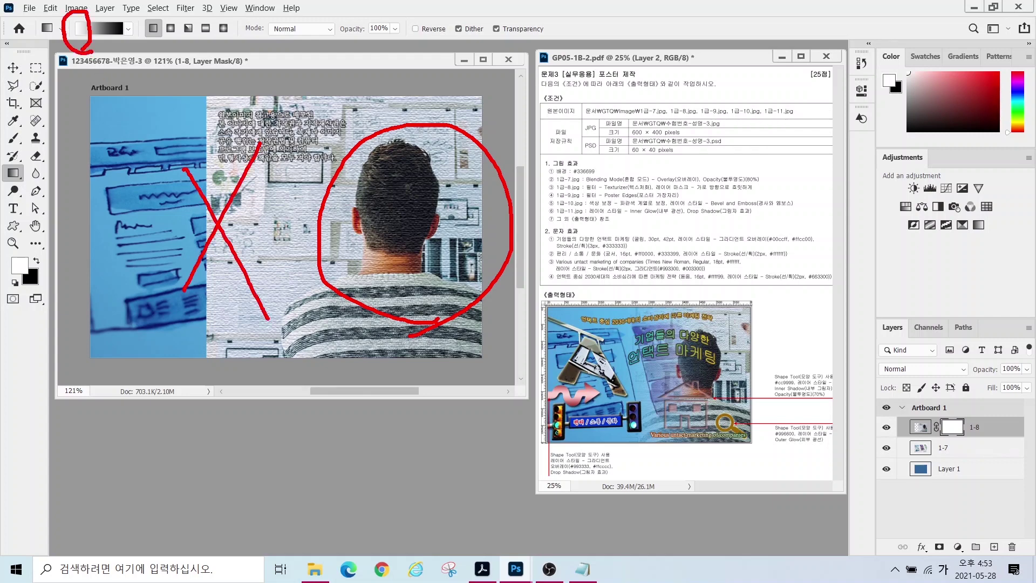
{"action": "mouse_move", "coordinate": [427, 216]}
{"action": "left_mouse_down"}
{"action": "mouse_move", "coordinate": [414, 226]}
{"action": "mouse_move", "coordinate": [434, 206]}
{"action": "mouse_move", "coordinate": [231, 227]}
{"action": "mouse_move", "coordinate": [269, 240]}
{"action": "left_mouse_up"}
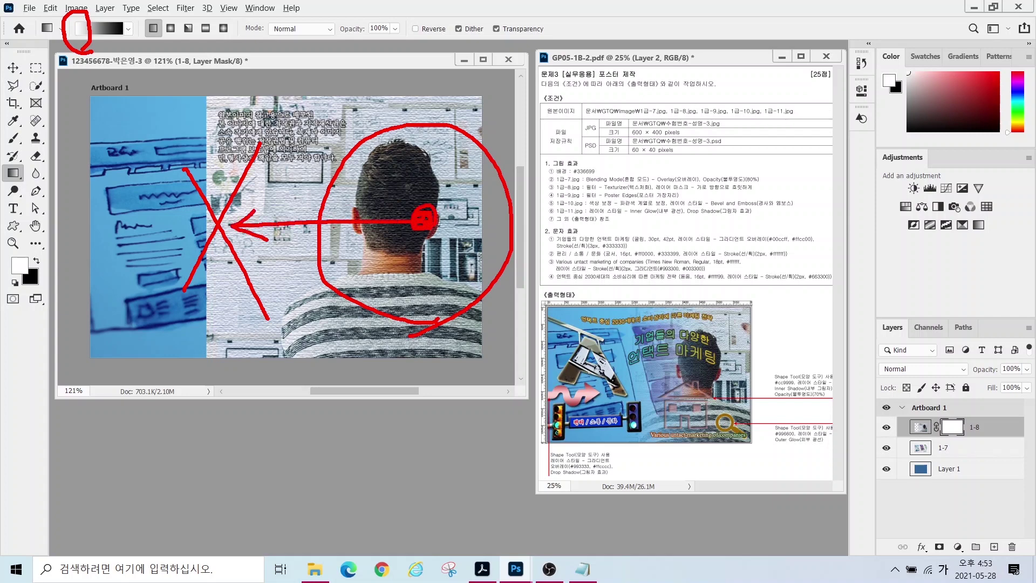
{"action": "key", "text": "Escape"}
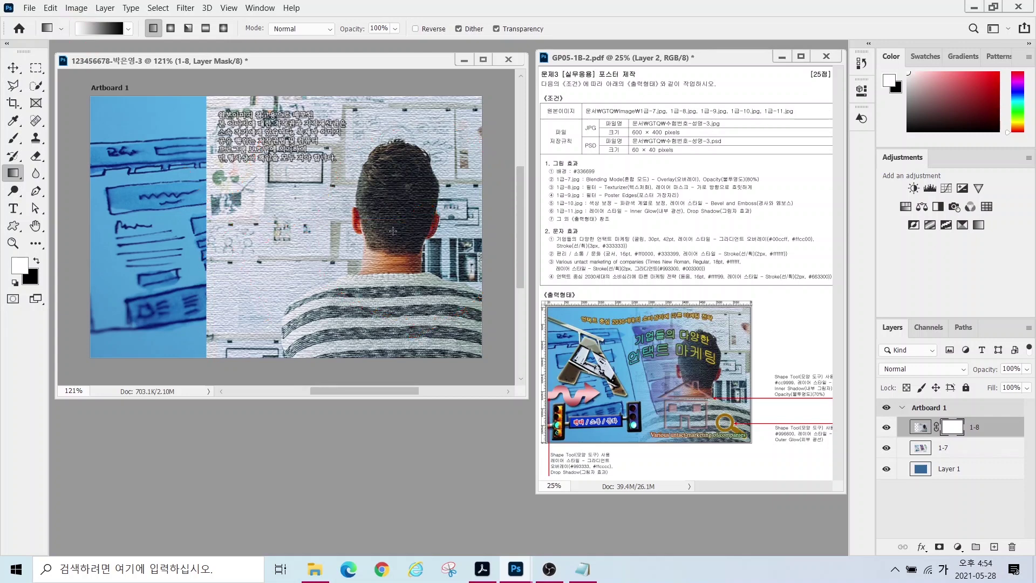
{"action": "left_click_drag", "start_coordinate": [423, 218], "coordinate": [246, 217]}
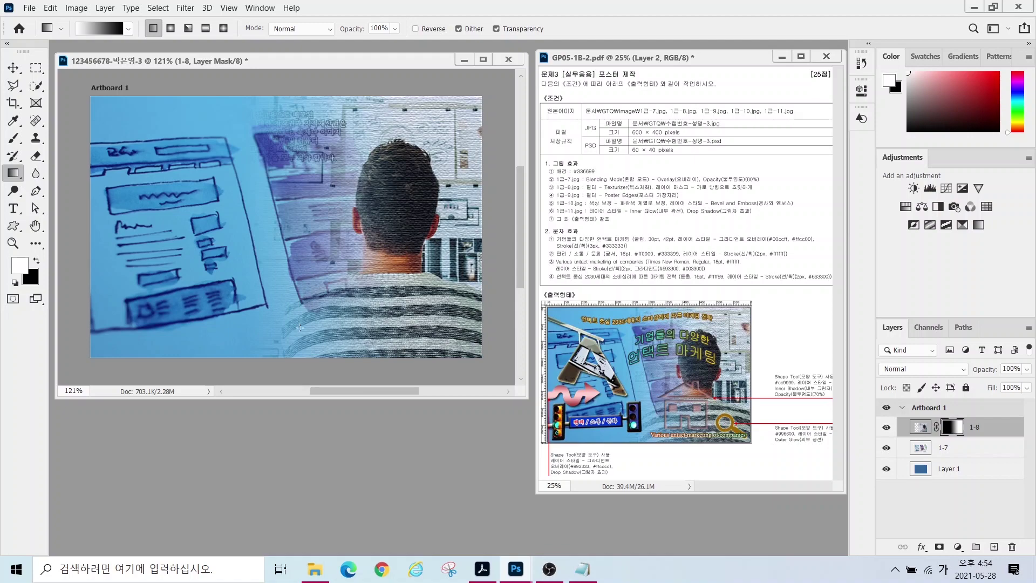
{"action": "double_click", "coordinate": [309, 459]}
- Open 1급-9.jpg, drag the phone photo into the artwork, and close the original
{"action": "scroll", "coordinate": [324, 173], "scroll_direction": "down", "scroll_amount": 3}
{"action": "left_click", "coordinate": [204, 148]}
{"action": "double_click", "coordinate": [203, 149]}
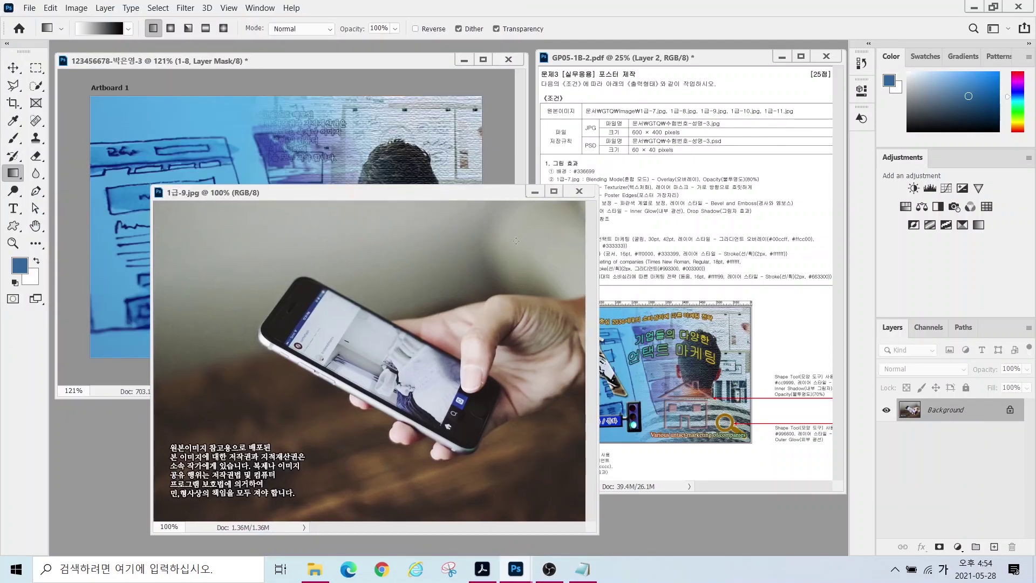
{"action": "left_click_drag", "start_coordinate": [415, 191], "coordinate": [369, 168]}
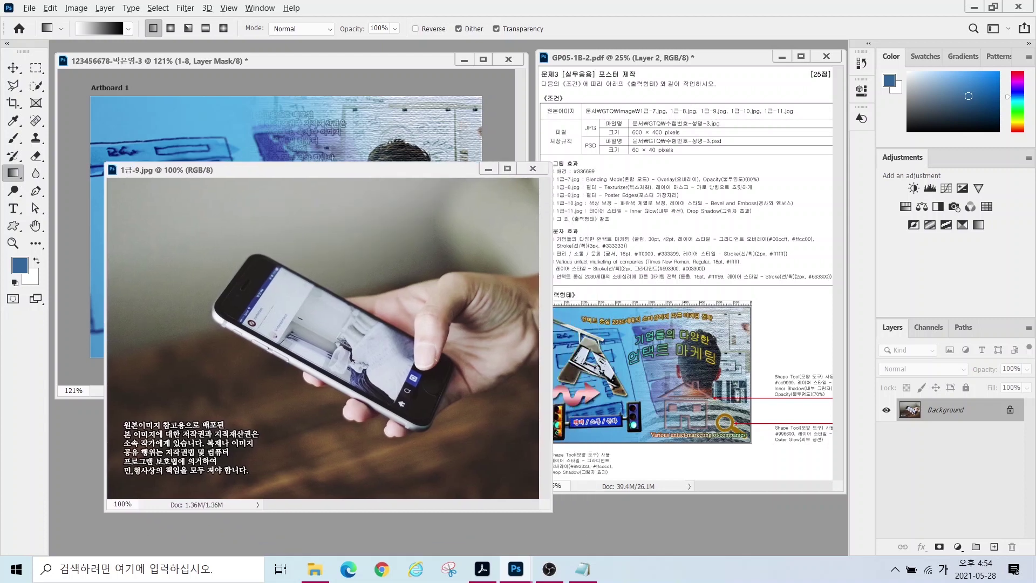
{"action": "mouse_move", "coordinate": [593, 381]}
{"action": "left_mouse_down"}
{"action": "mouse_move", "coordinate": [541, 372]}
{"action": "mouse_move", "coordinate": [560, 300]}
{"action": "mouse_move", "coordinate": [621, 307]}
{"action": "mouse_move", "coordinate": [643, 385]}
{"action": "mouse_move", "coordinate": [624, 408]}
{"action": "mouse_move", "coordinate": [590, 384]}
{"action": "left_mouse_up"}
{"action": "left_click", "coordinate": [13, 68]}
{"action": "left_click_drag", "start_coordinate": [236, 125], "coordinate": [262, 209]}
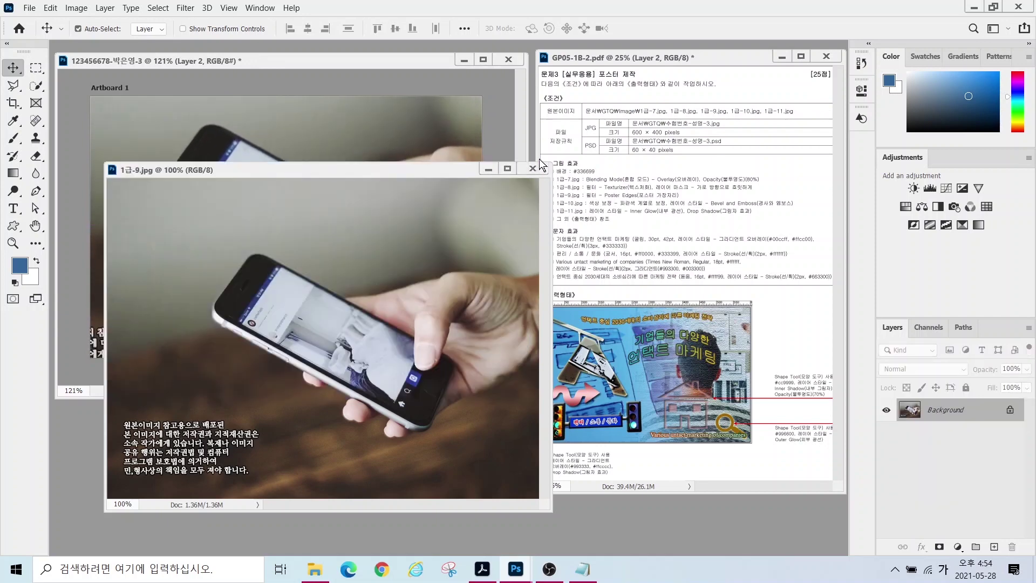
{"action": "left_click", "coordinate": [532, 168]}
- Rename the layer 1-9 and scale it to about 52% at the upper left
{"action": "double_click", "coordinate": [948, 427]}
{"action": "type", "text": "1-9"}
{"action": "key", "text": "Return"}
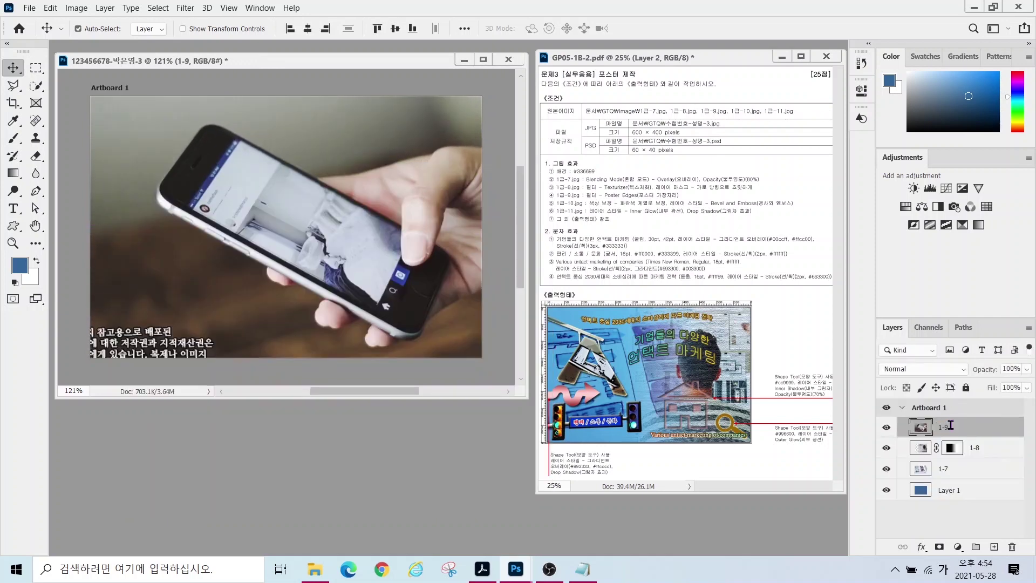
{"action": "left_click_drag", "start_coordinate": [293, 211], "coordinate": [236, 252]}
{"action": "key", "text": "ctrl+t"}
{"action": "left_click_drag", "start_coordinate": [208, 190], "coordinate": [368, 231]}
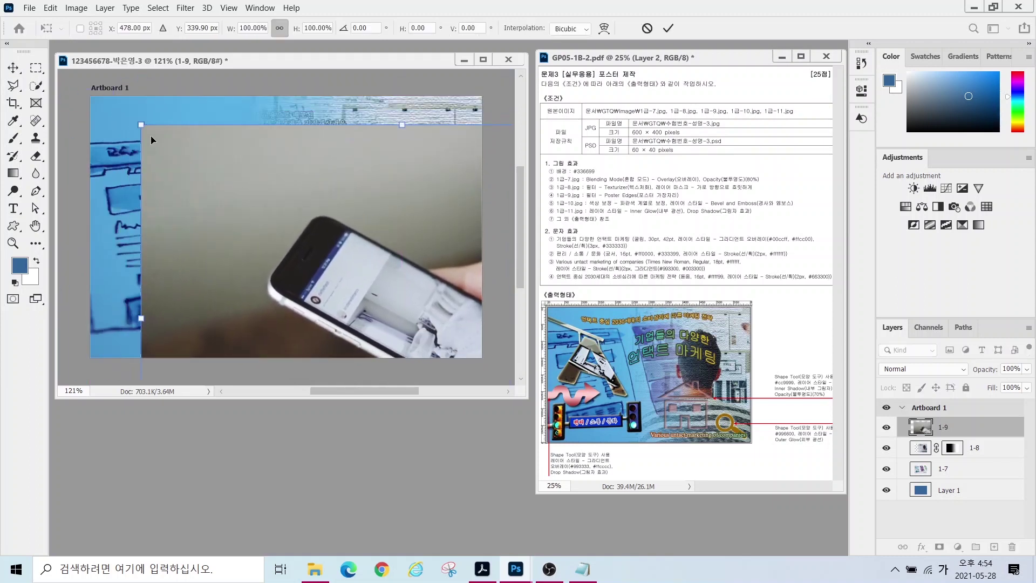
{"action": "left_click_drag", "start_coordinate": [141, 125], "coordinate": [102, 142]}
{"action": "key", "text": "Return"}
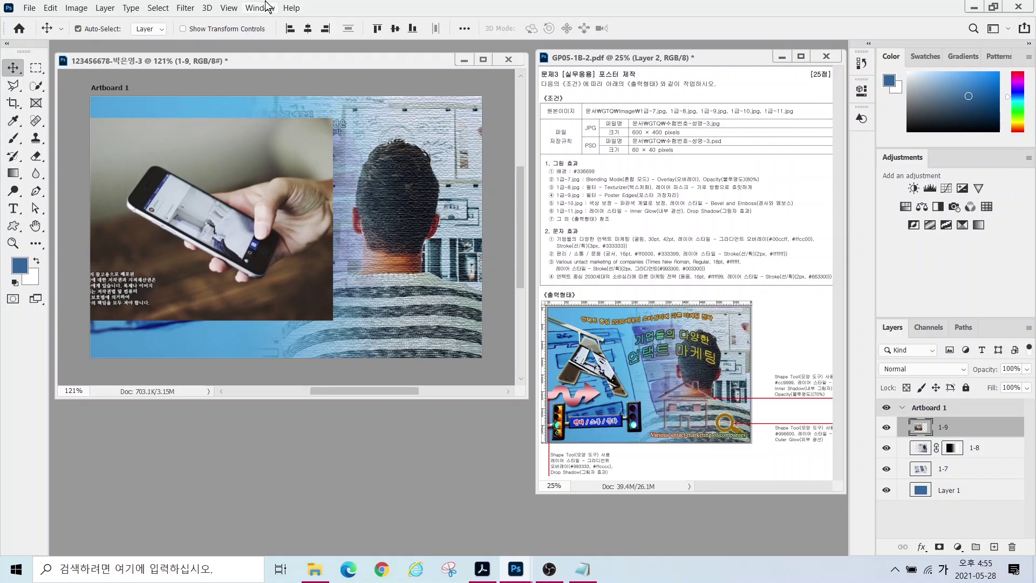
- Open Filter Gallery and show the Artistic filters
{"action": "left_click", "coordinate": [185, 7]}
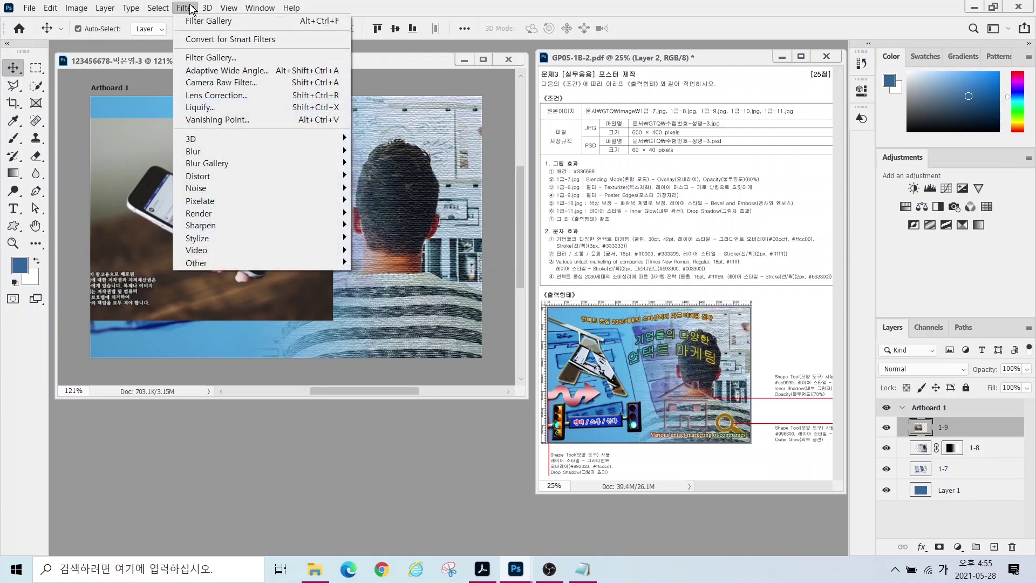
{"action": "left_click", "coordinate": [207, 58]}
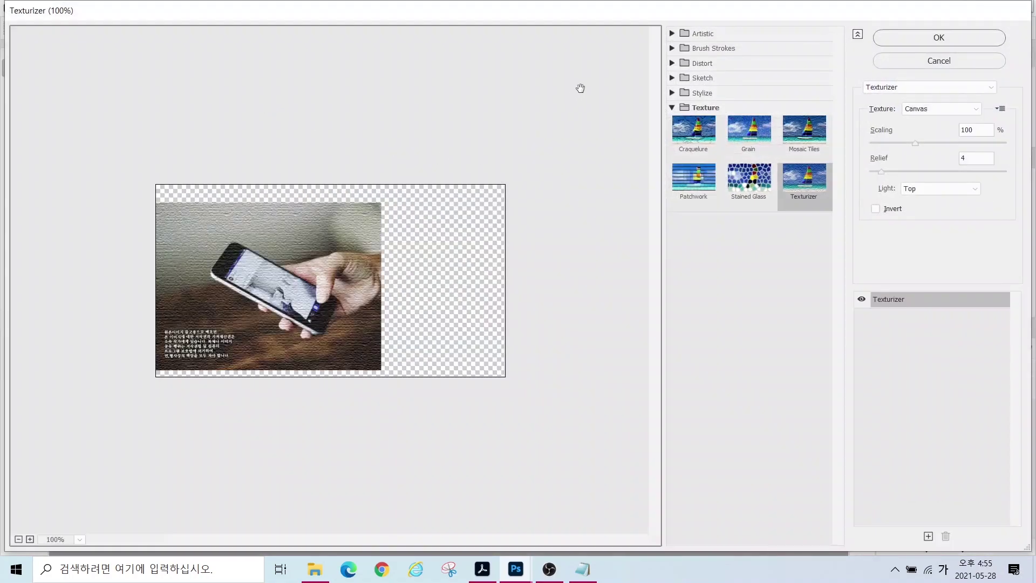
{"action": "left_click", "coordinate": [672, 34]}
- Apply Poster Edges to the phone photo, then open 1급-10.jpg
{"action": "left_click", "coordinate": [694, 203]}
{"action": "key", "text": "Return"}
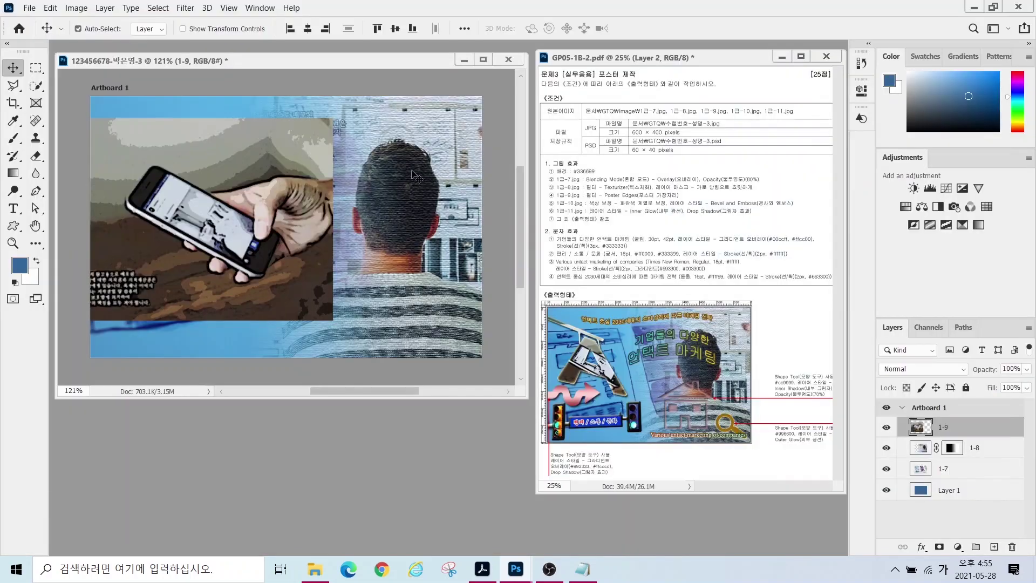
{"action": "double_click", "coordinate": [263, 435]}
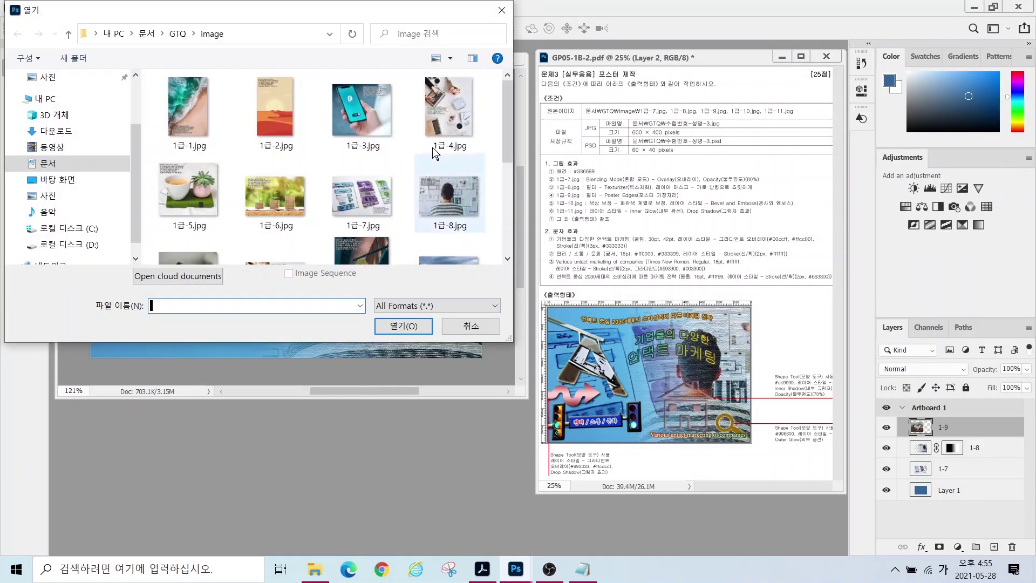
{"action": "scroll", "coordinate": [376, 176], "scroll_direction": "down", "scroll_amount": 1}
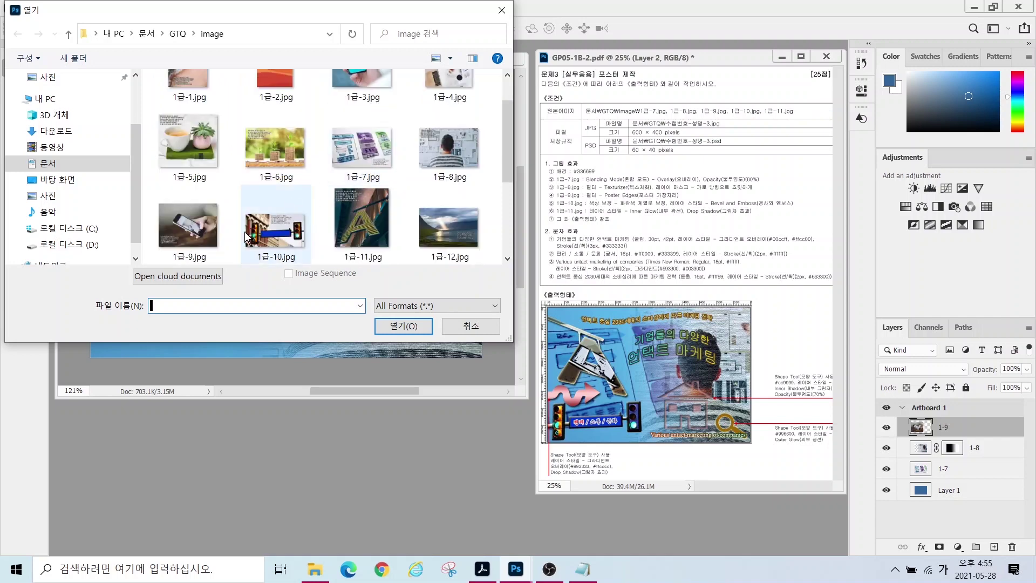
{"action": "left_click", "coordinate": [276, 226]}
{"action": "left_click", "coordinate": [402, 326]}
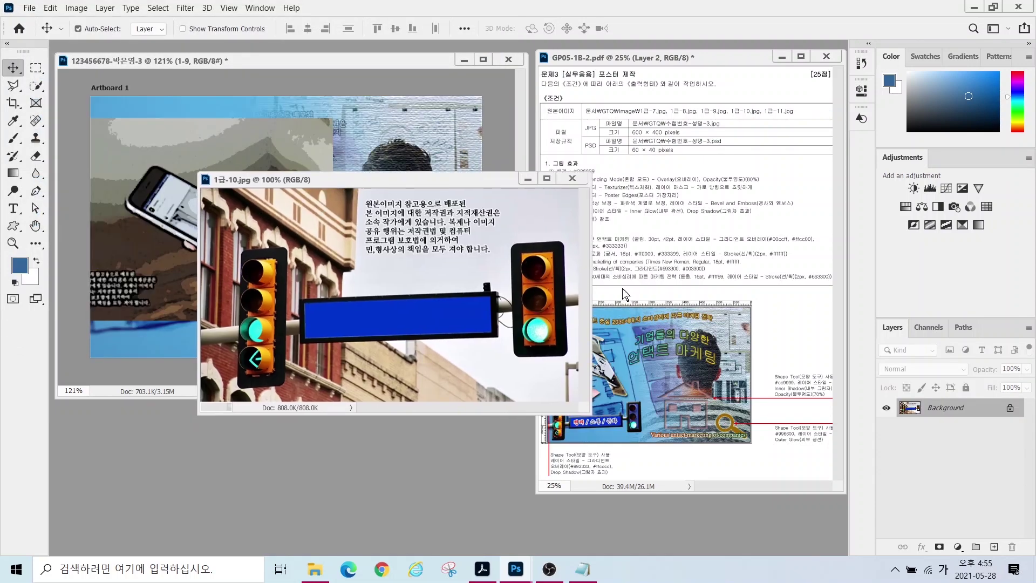
- Quick Select the traffic lights and blue sign, trimming stray building area
{"action": "left_click", "coordinate": [36, 85]}
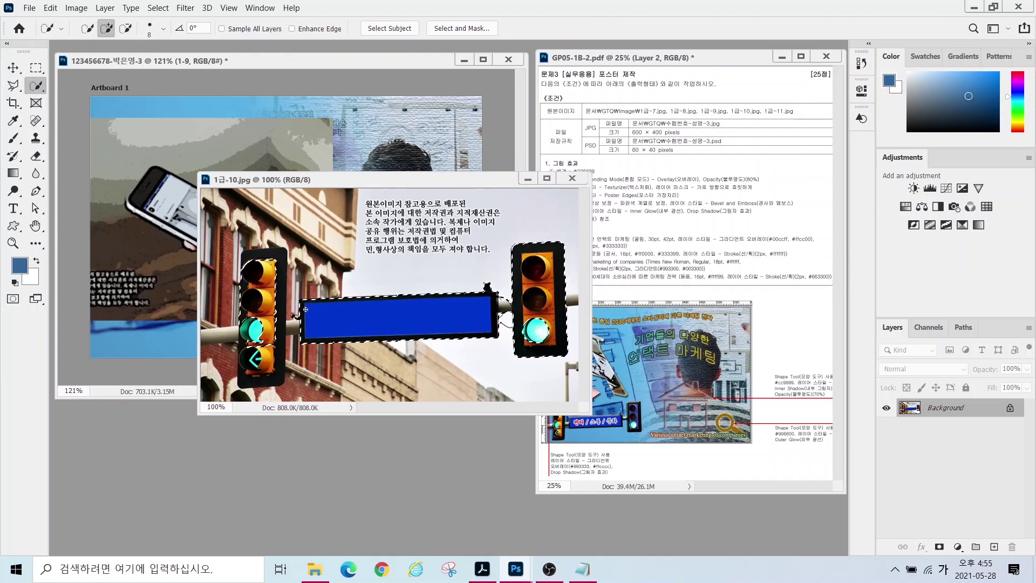
{"action": "mouse_move", "coordinate": [277, 276]}
{"action": "left_mouse_down"}
{"action": "mouse_move", "coordinate": [273, 355]}
{"action": "mouse_move", "coordinate": [217, 333]}
{"action": "mouse_move", "coordinate": [267, 326]}
{"action": "mouse_move", "coordinate": [322, 331]}
{"action": "left_mouse_up"}
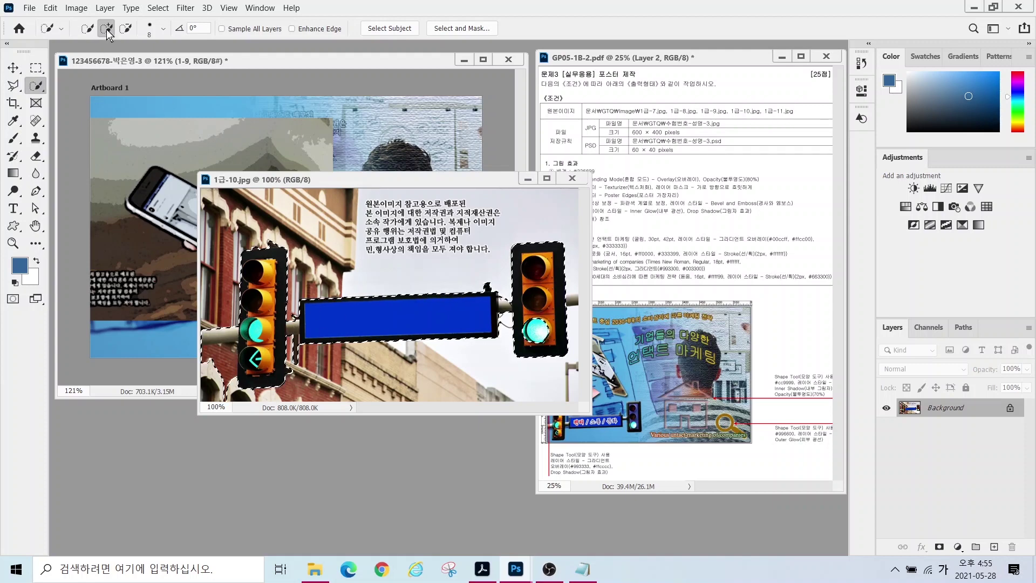
{"action": "left_click", "coordinate": [126, 29]}
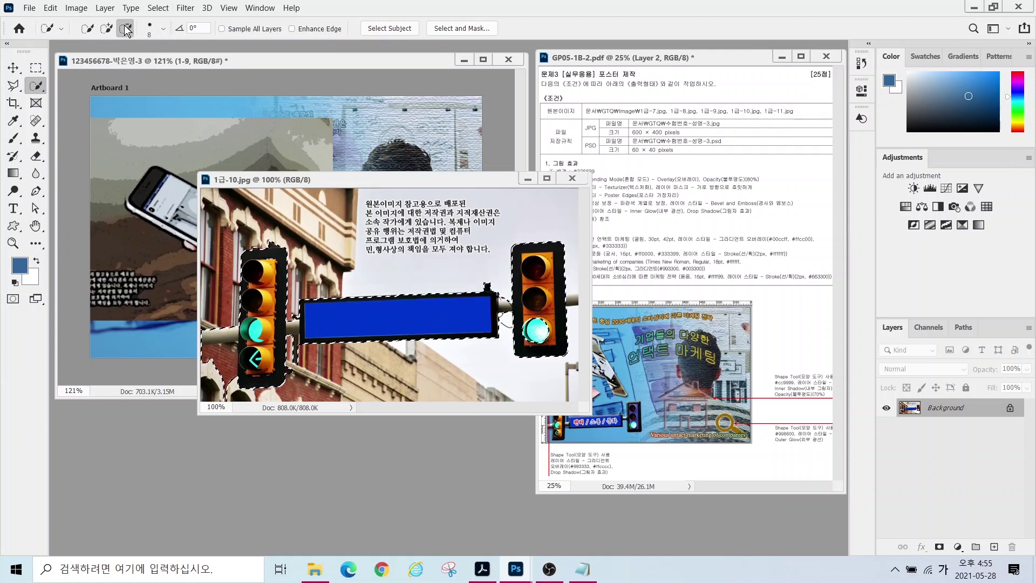
{"action": "left_click", "coordinate": [304, 354]}
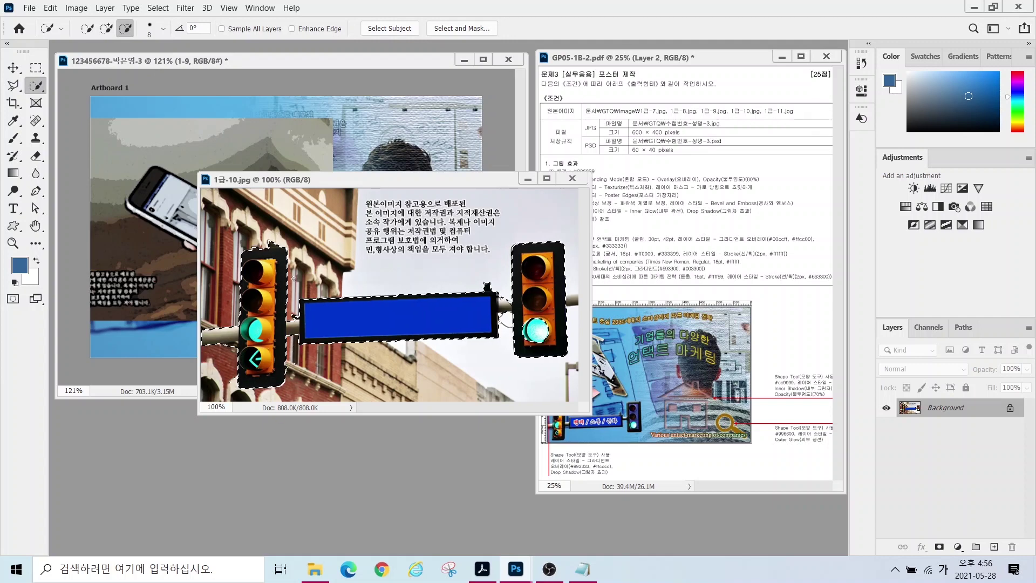
{"action": "key", "text": "l"}
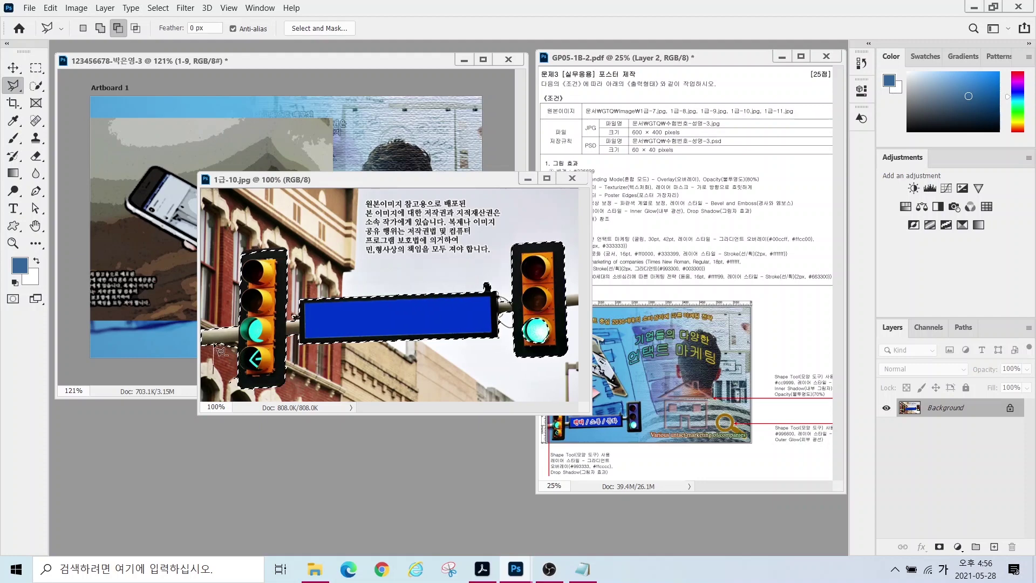
{"action": "key", "text": "v"}
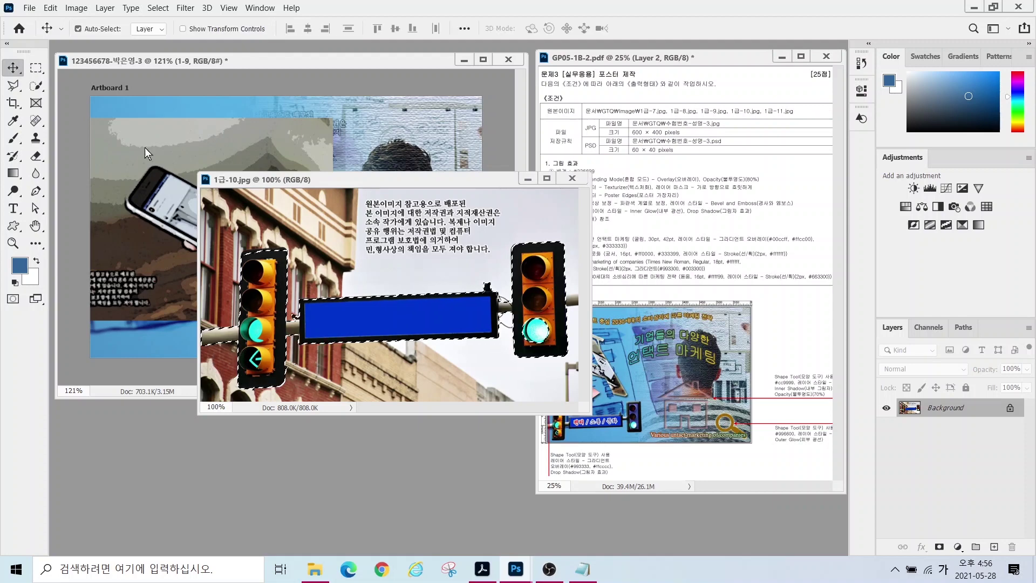
- Move the traffic-light cutout into the artwork and scale it down
{"action": "left_click", "coordinate": [201, 216]}
{"action": "left_click_drag", "start_coordinate": [201, 217], "coordinate": [256, 284]}
{"action": "mouse_move", "coordinate": [256, 284]}
{"action": "left_mouse_down"}
{"action": "mouse_move", "coordinate": [291, 309]}
{"action": "mouse_move", "coordinate": [254, 277]}
{"action": "left_mouse_up"}
{"action": "key", "text": "ctrl+t"}
{"action": "left_click_drag", "start_coordinate": [394, 120], "coordinate": [316, 272]}
- Close 1급-10, name the layer 1-10, and shrink it to about 83%
{"action": "key", "text": "Return"}
{"action": "left_click", "coordinate": [572, 178]}
{"action": "double_click", "coordinate": [949, 427]}
{"action": "type", "text": "1-10"}
{"action": "key", "text": "Return"}
{"action": "key", "text": "ctrl+r"}
{"action": "key", "text": "ctrl+t"}
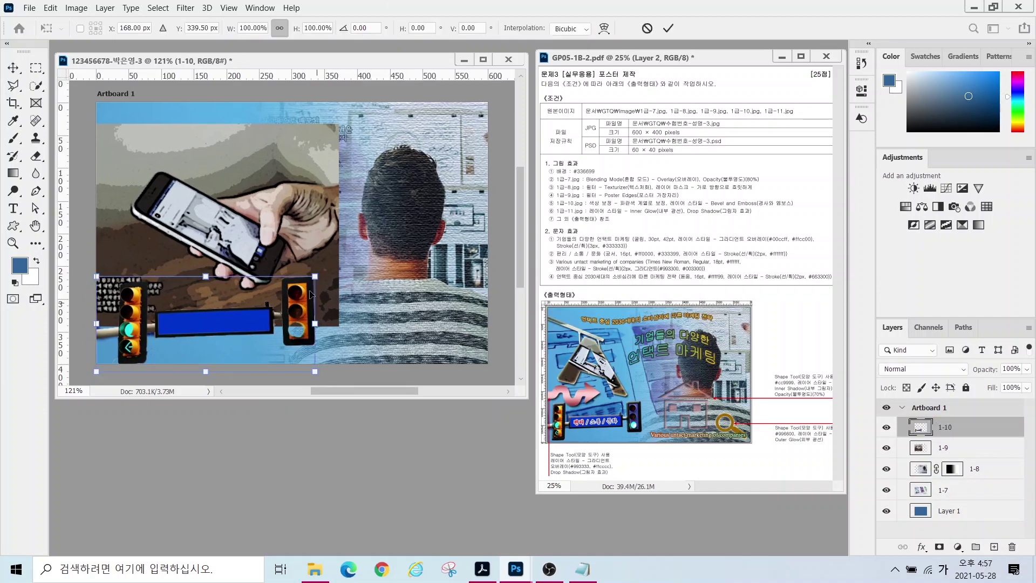
{"action": "left_click_drag", "start_coordinate": [315, 277], "coordinate": [281, 300]}
{"action": "key", "text": "Return"}
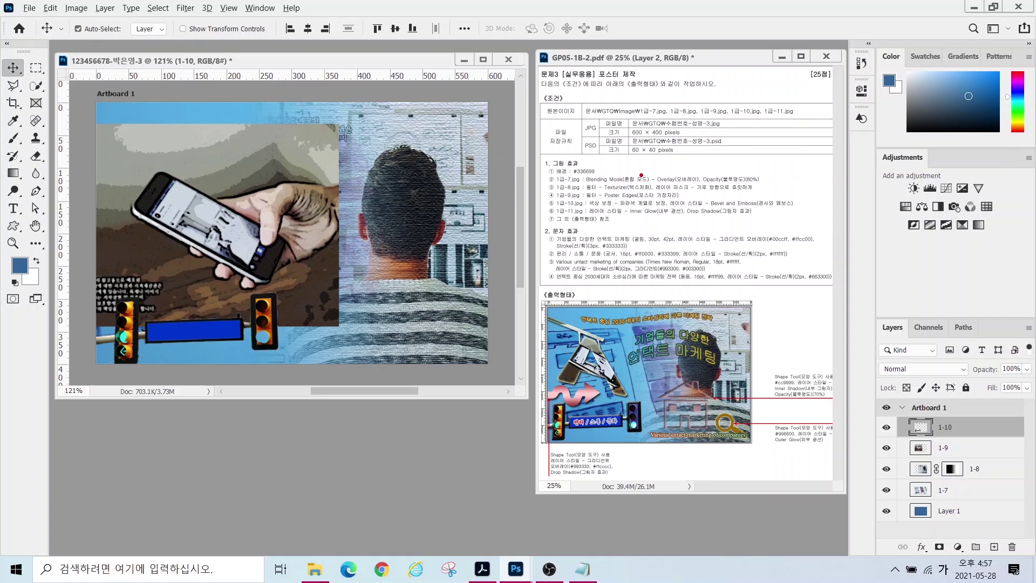
- Add a Bevel & Emboss layer style to layer 1-10
{"action": "mouse_move", "coordinate": [616, 195]}
{"action": "left_mouse_down"}
{"action": "mouse_move", "coordinate": [673, 208]}
{"action": "mouse_move", "coordinate": [733, 166]}
{"action": "mouse_move", "coordinate": [717, 136]}
{"action": "mouse_move", "coordinate": [631, 143]}
{"action": "mouse_move", "coordinate": [671, 141]}
{"action": "left_mouse_up"}
{"action": "left_click", "coordinate": [921, 546]}
{"action": "left_click", "coordinate": [951, 434]}
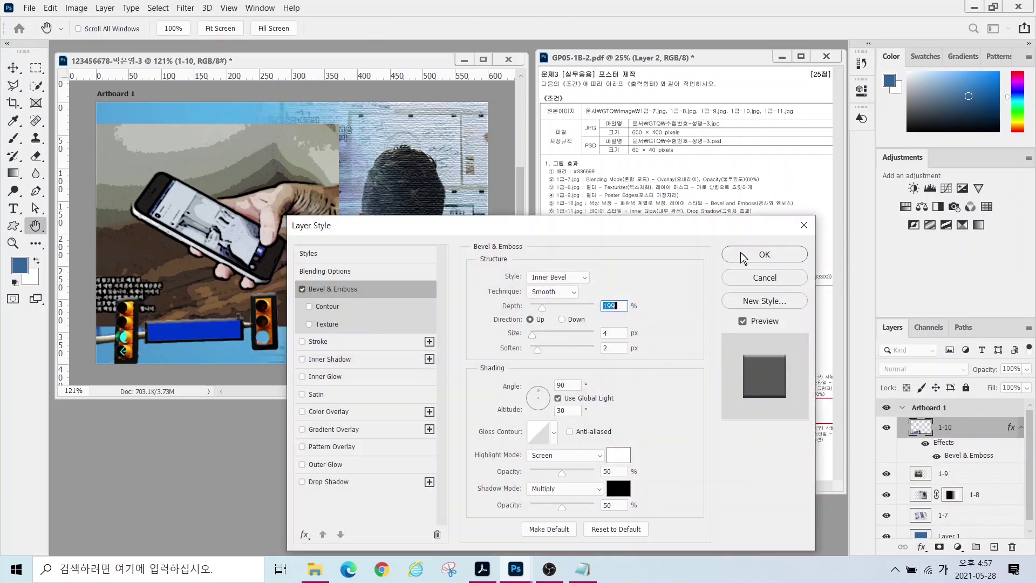
{"action": "left_click", "coordinate": [743, 256]}
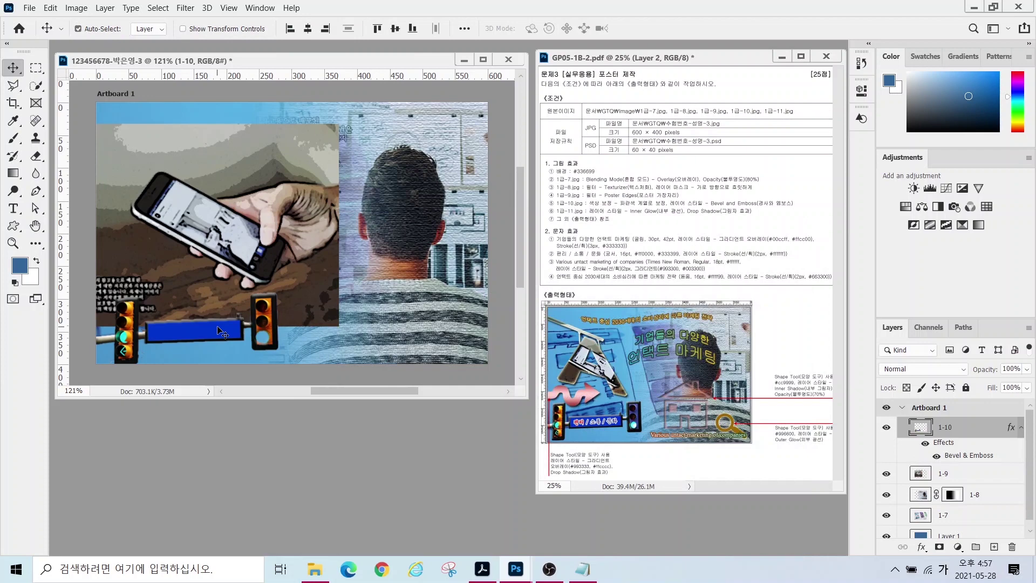
- Quick Select the traffic light's lamps and set Hue/Saturation hue to +50
{"action": "left_click_drag", "start_coordinate": [273, 321], "coordinate": [336, 296]}
{"action": "left_click", "coordinate": [36, 85]}
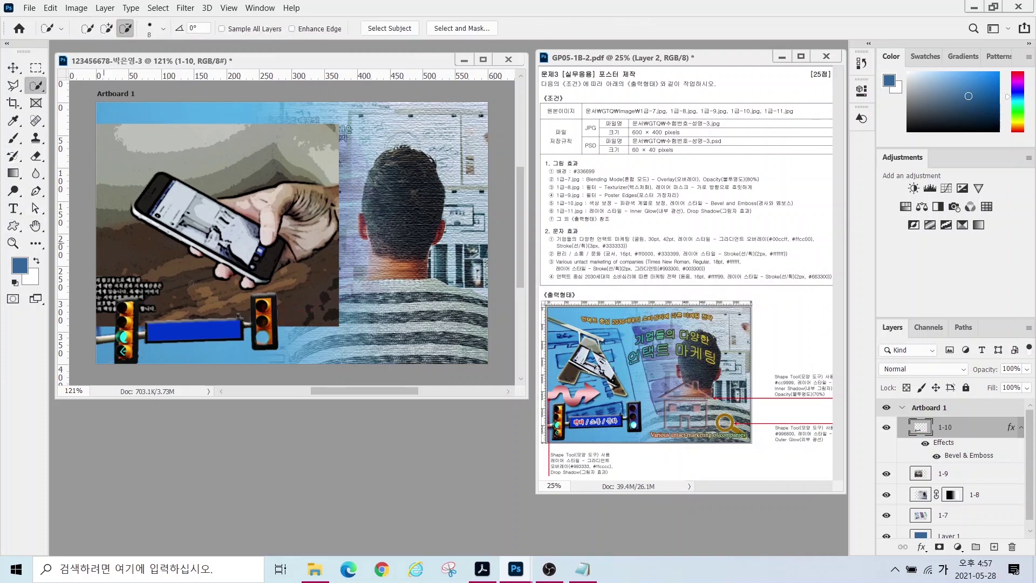
{"action": "mouse_move", "coordinate": [262, 308]}
{"action": "left_mouse_down"}
{"action": "mouse_move", "coordinate": [260, 341]}
{"action": "mouse_move", "coordinate": [272, 323]}
{"action": "left_mouse_up"}
{"action": "left_click", "coordinate": [76, 8]}
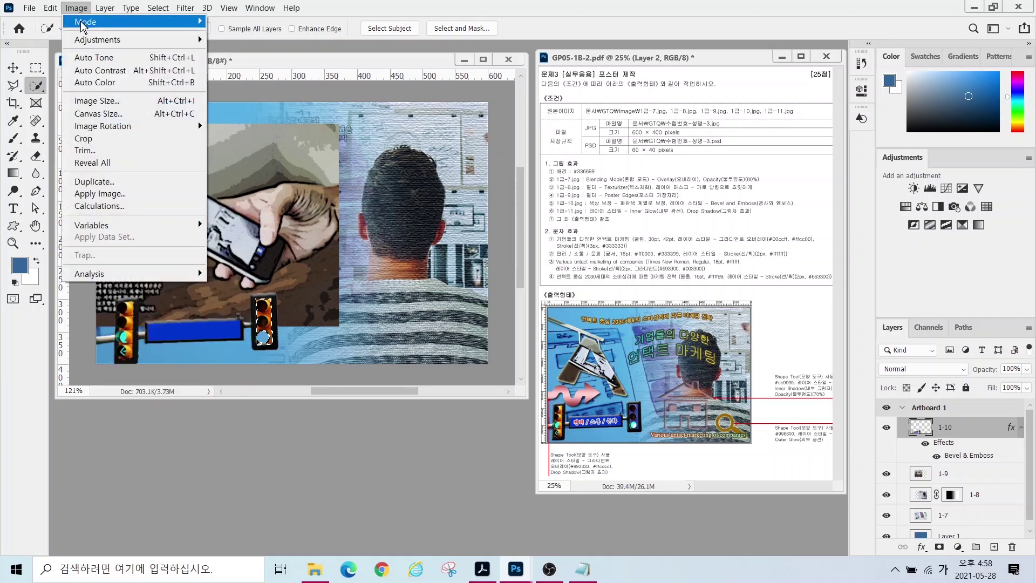
{"action": "mouse_move", "coordinate": [97, 39]}
{"action": "left_click", "coordinate": [234, 109]}
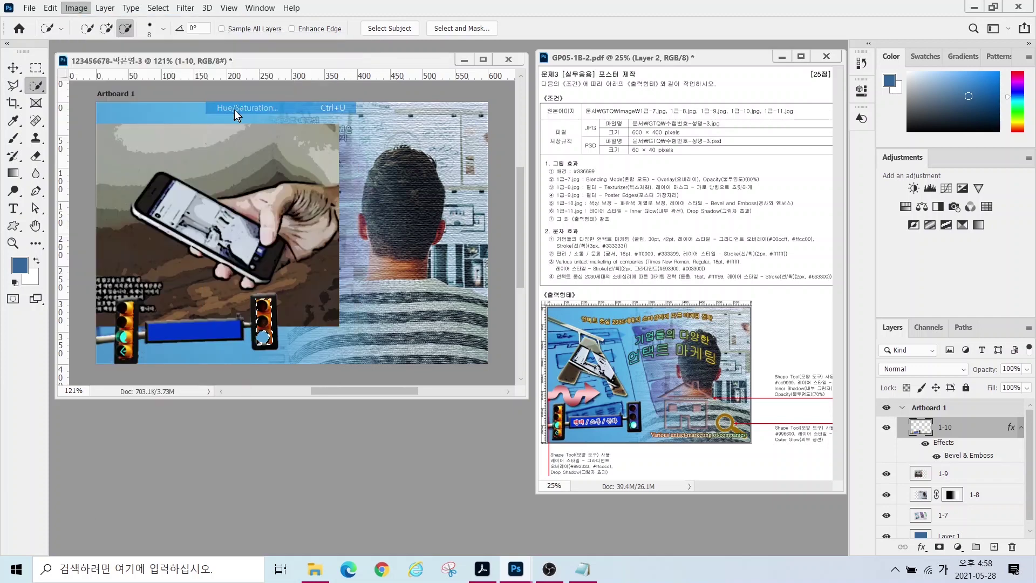
{"action": "left_click_drag", "start_coordinate": [544, 167], "coordinate": [607, 163]}
- Apply the lamp recolour, deselect, and open 1급-11.jpg
{"action": "left_click", "coordinate": [695, 101]}
{"action": "key", "text": "ctrl+d"}
{"action": "key", "text": "ctrl+o"}
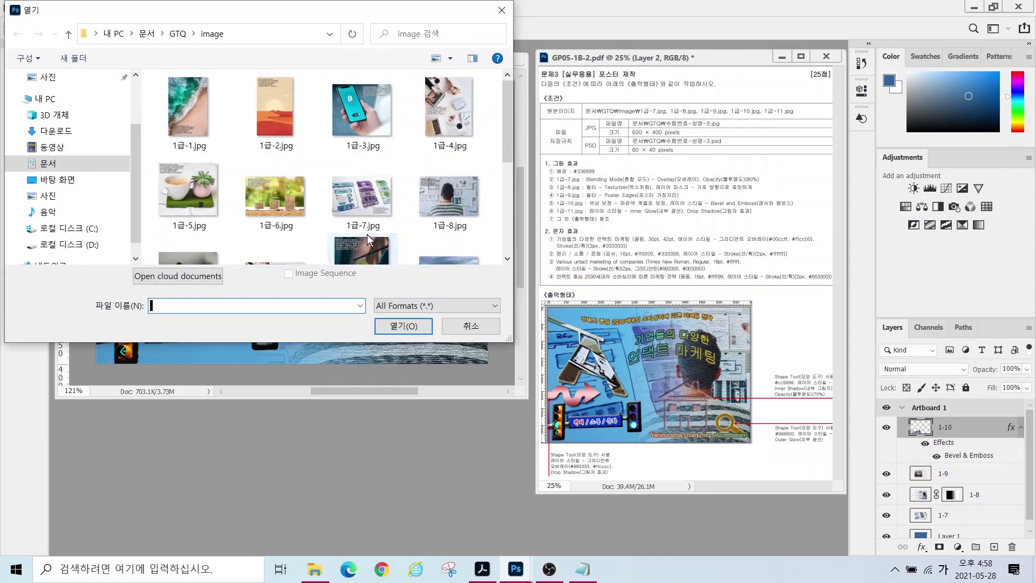
{"action": "scroll", "coordinate": [299, 166], "scroll_direction": "down", "scroll_amount": 3}
{"action": "left_click", "coordinate": [369, 145]}
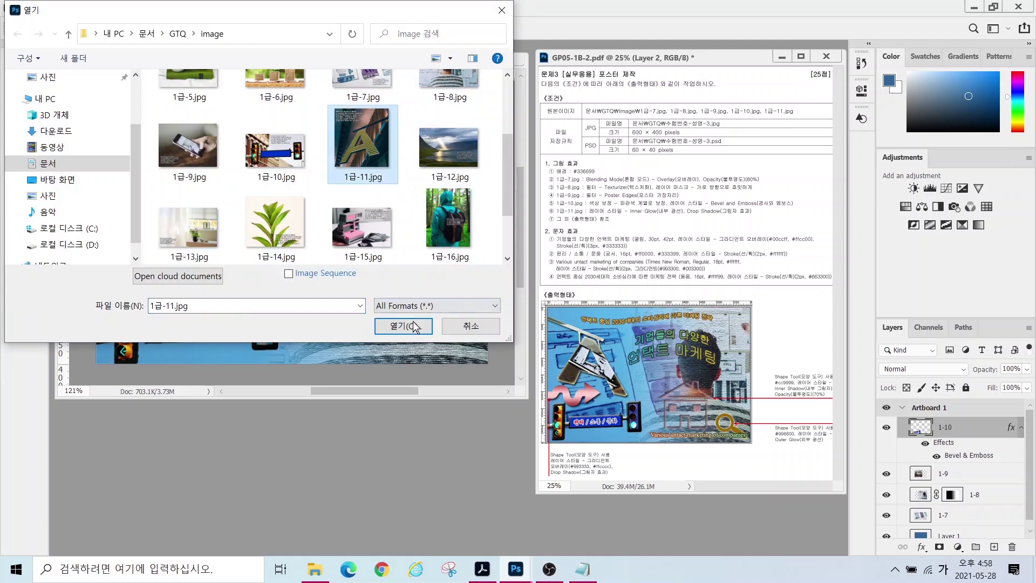
{"action": "left_click", "coordinate": [399, 325]}
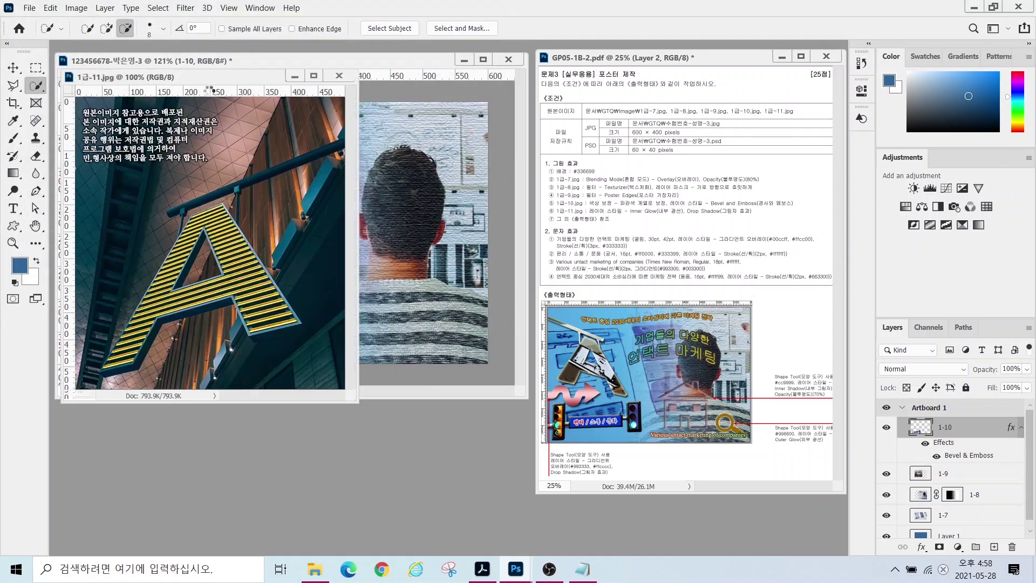
{"action": "left_click_drag", "start_coordinate": [205, 73], "coordinate": [251, 96]}
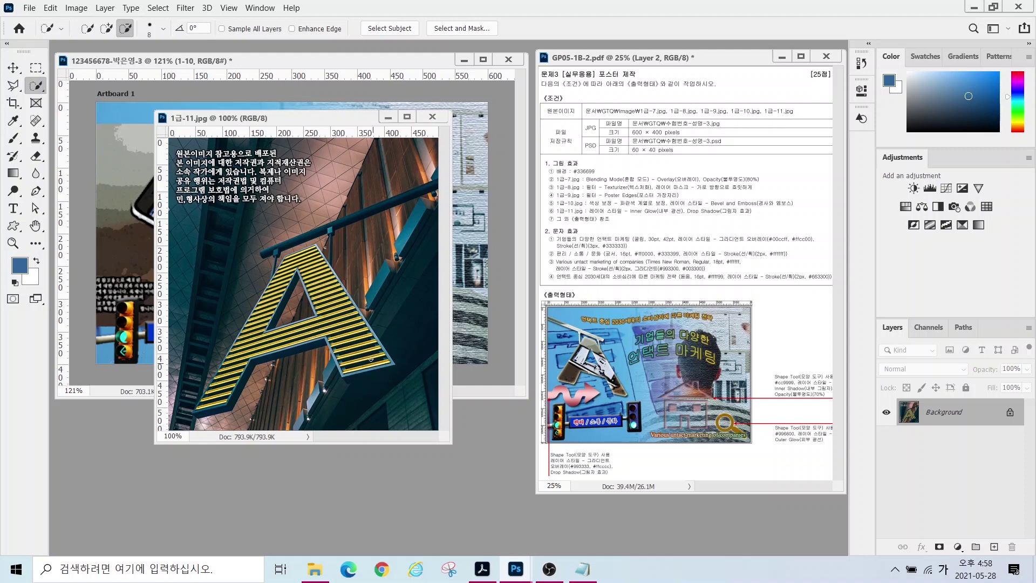
- Outline the letter-A sign and its overhead bar with the Polygonal Lasso
{"action": "key", "text": "l"}
{"action": "left_click", "coordinate": [433, 181]}
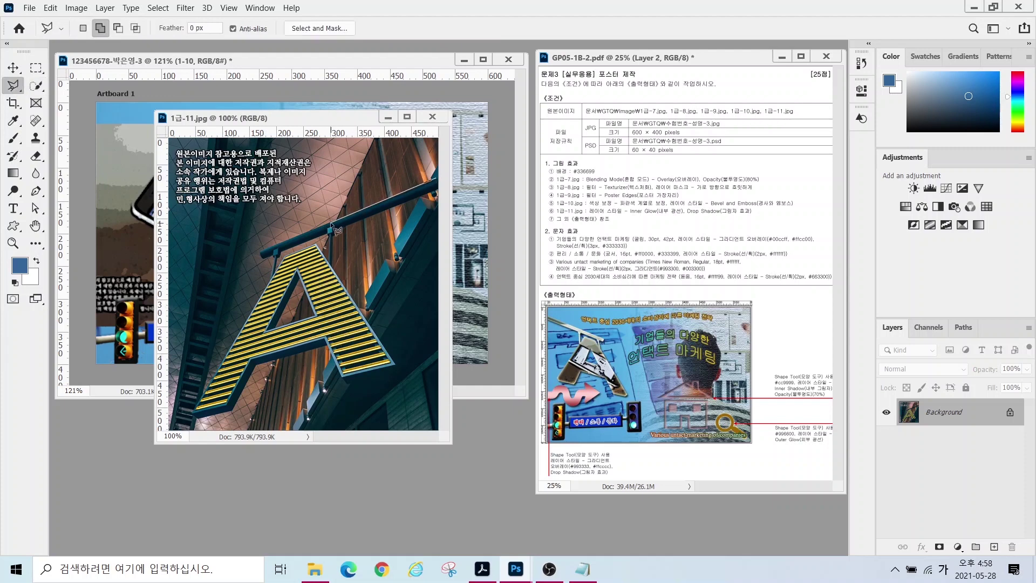
{"action": "left_click", "coordinate": [261, 257]}
{"action": "left_click", "coordinate": [272, 280]}
{"action": "left_click", "coordinate": [190, 418]}
{"action": "left_click", "coordinate": [343, 382]}
{"action": "left_click", "coordinate": [395, 373]}
{"action": "left_click", "coordinate": [394, 365]}
{"action": "left_click", "coordinate": [317, 245]}
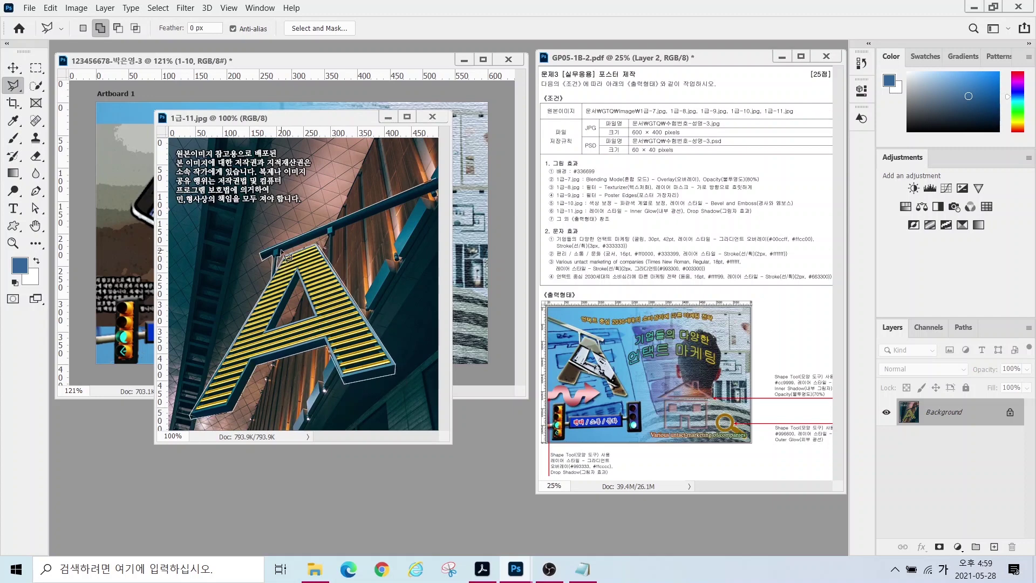
{"action": "left_click", "coordinate": [436, 189]}
{"action": "double_click", "coordinate": [437, 181]}
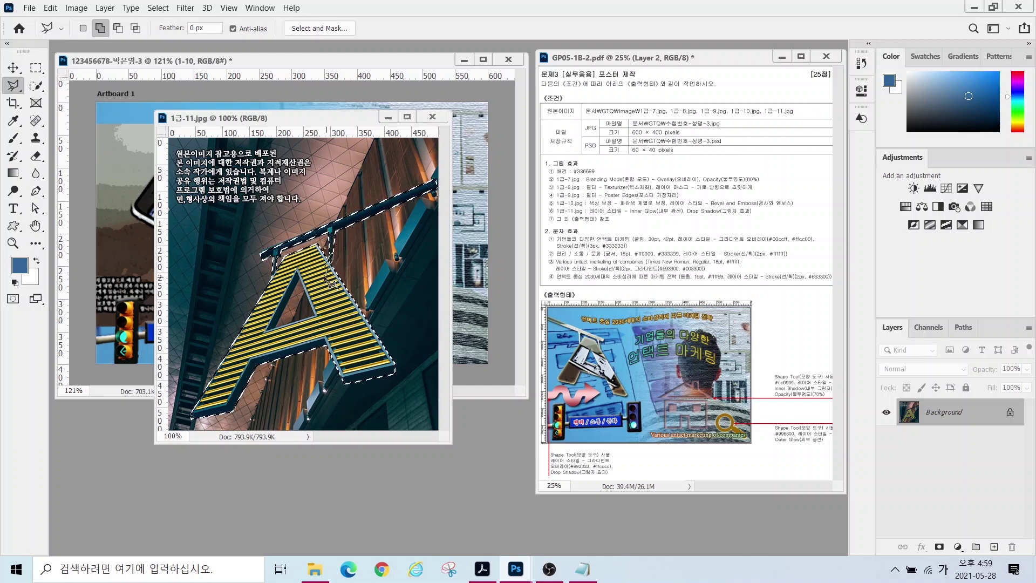
- Move the selected A sign into the poster and close 1급-11.jpg
{"action": "left_click", "coordinate": [12, 67]}
{"action": "left_click_drag", "start_coordinate": [302, 312], "coordinate": [130, 240]}
{"action": "left_click", "coordinate": [425, 119]}
{"action": "left_click", "coordinate": [426, 118]}
{"action": "double_click", "coordinate": [949, 427]}
- Name the A layer 1-11 and flip it horizontally
{"action": "type", "text": "1-11"}
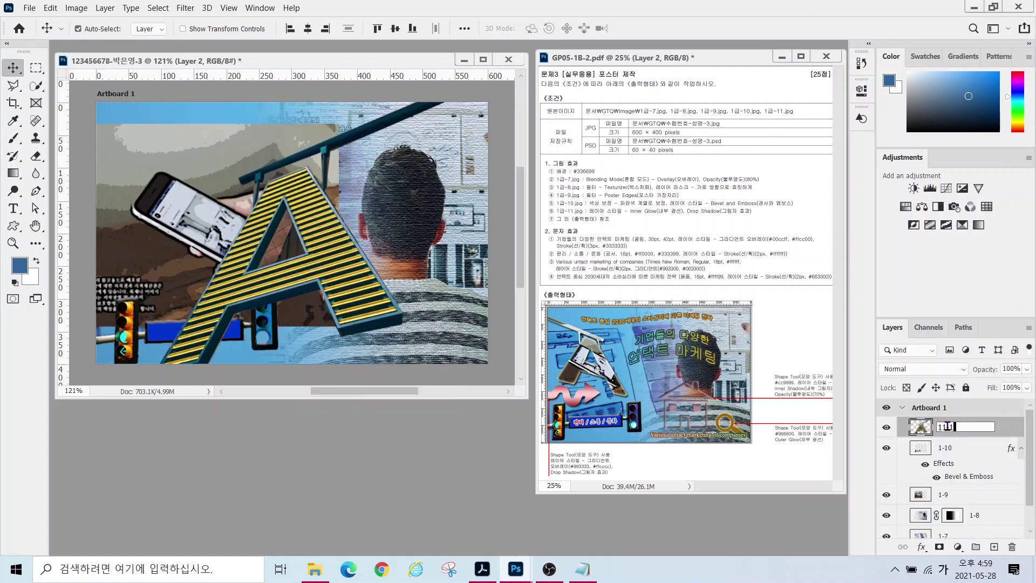
{"action": "key", "text": "Return"}
{"action": "key", "text": "ctrl+t"}
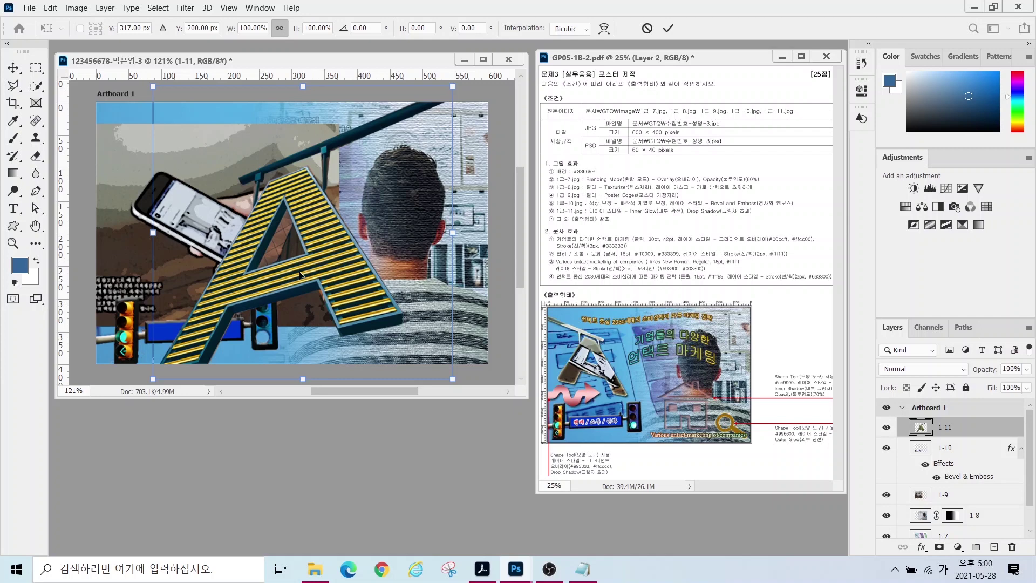
{"action": "right_click", "coordinate": [333, 256]}
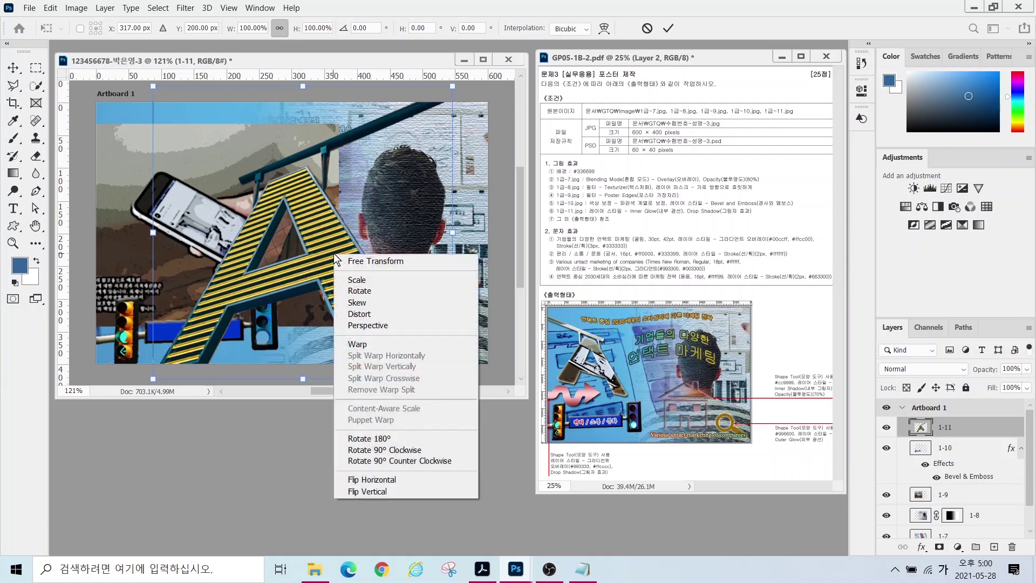
{"action": "left_click", "coordinate": [373, 479]}
- Scale the A to about 58% and place it at the poster's upper left
{"action": "left_click_drag", "start_coordinate": [452, 381], "coordinate": [332, 260]}
{"action": "left_click_drag", "start_coordinate": [285, 197], "coordinate": [212, 218]}
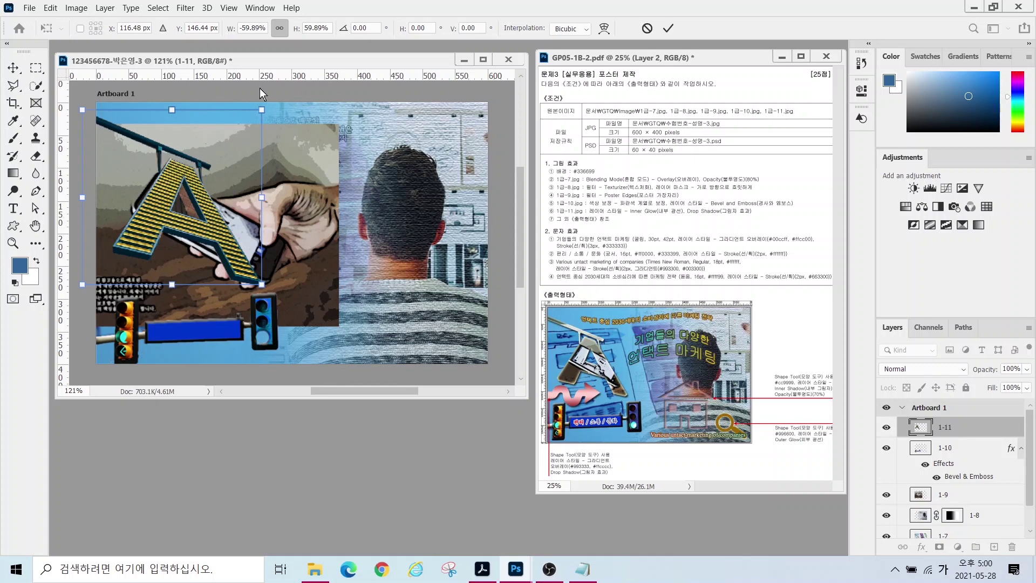
{"action": "left_click_drag", "start_coordinate": [262, 284], "coordinate": [257, 280]}
{"action": "key", "text": "Return"}
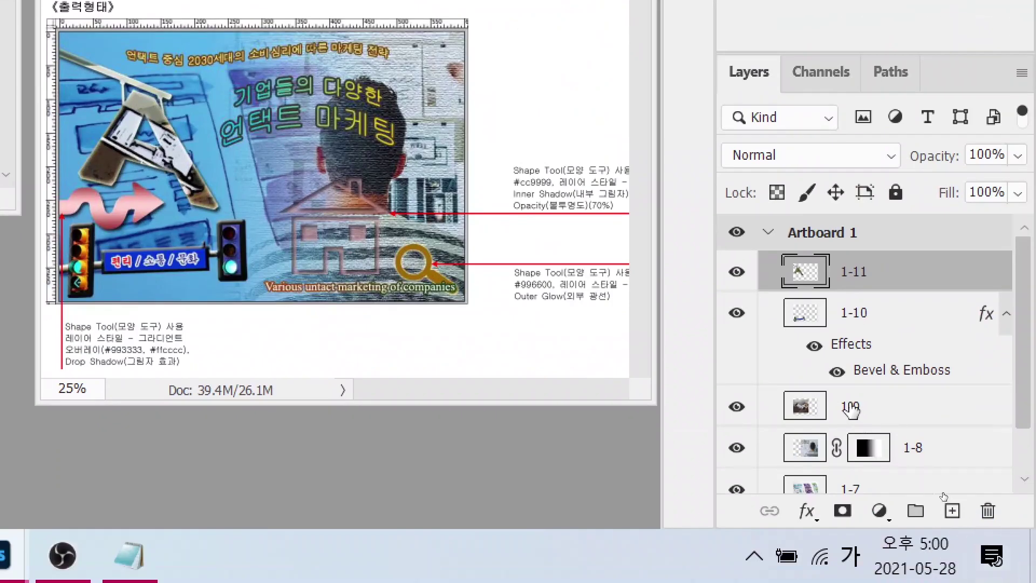
- Move layer 1-9 above 1-11, clip it into the A, and reposition the photo
{"action": "left_click", "coordinate": [943, 495]}
{"action": "left_click_drag", "start_coordinate": [850, 408], "coordinate": [836, 249]}
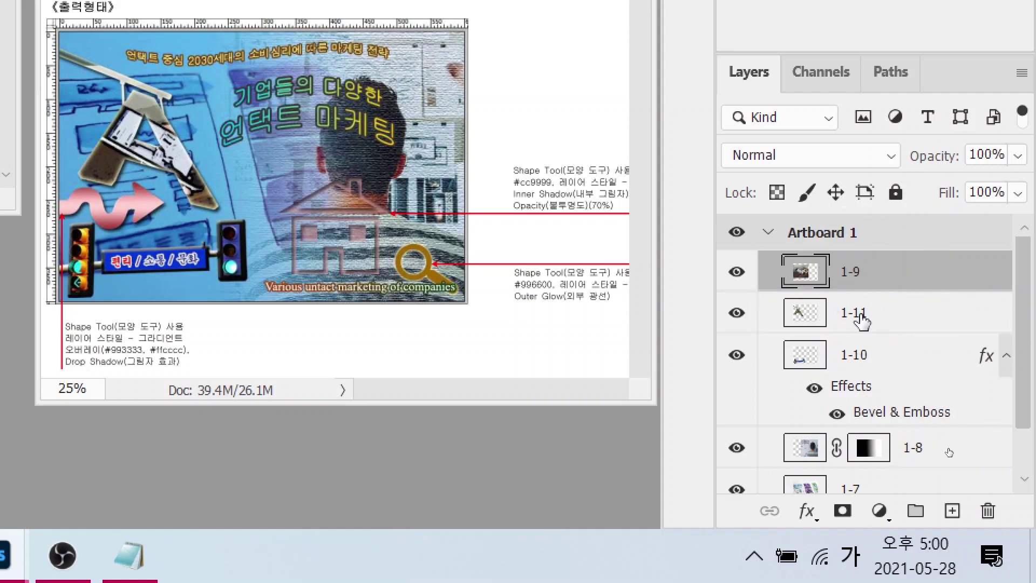
{"action": "left_click", "coordinate": [861, 321]}
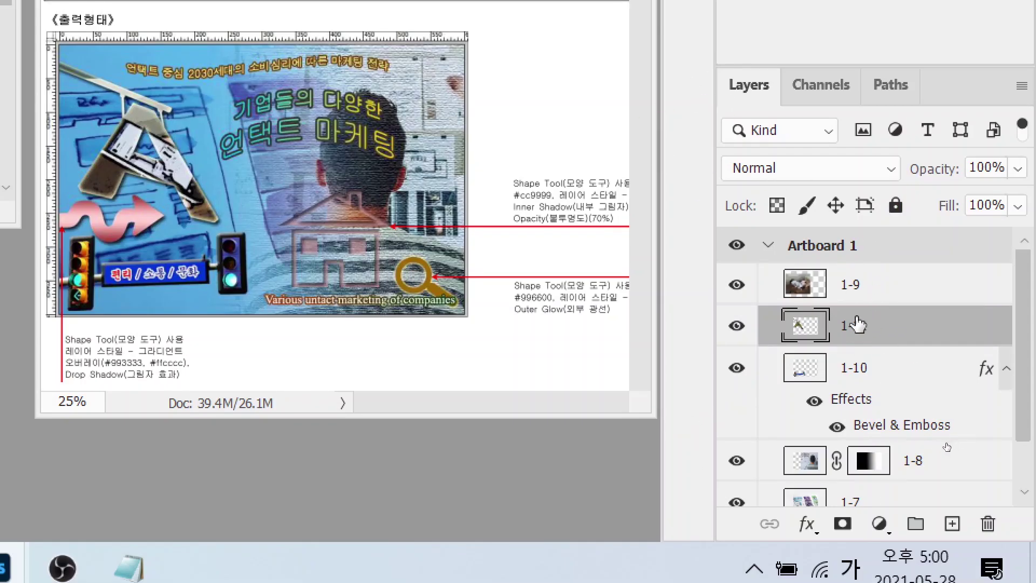
{"action": "left_click", "coordinate": [869, 292]}
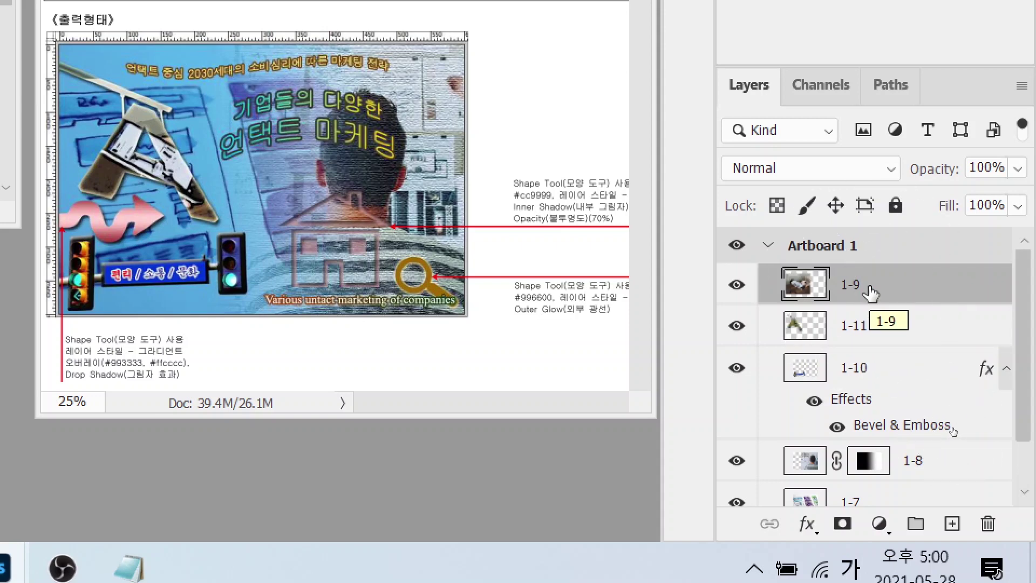
{"action": "right_click", "coordinate": [906, 298]}
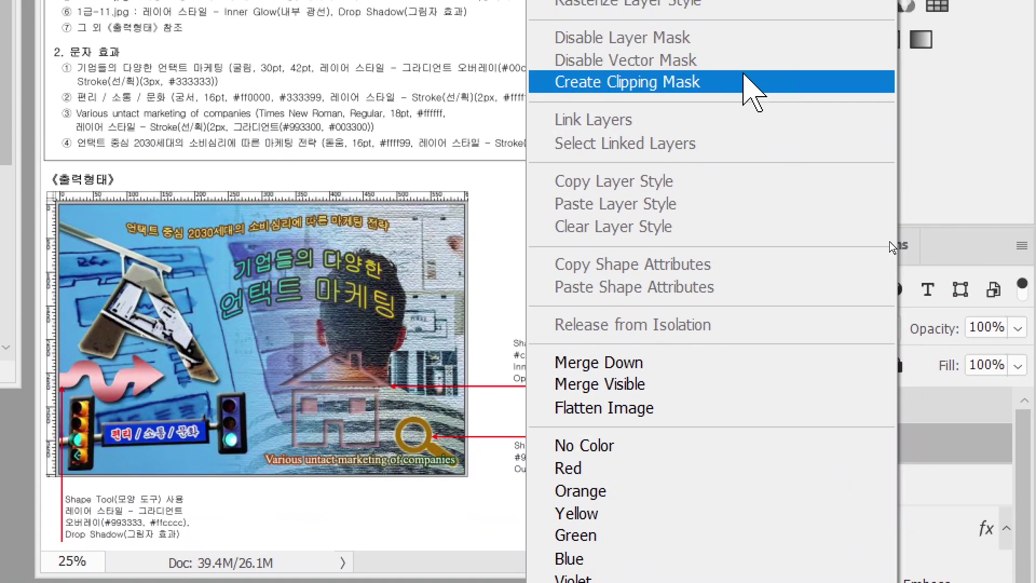
{"action": "left_click", "coordinate": [755, 65]}
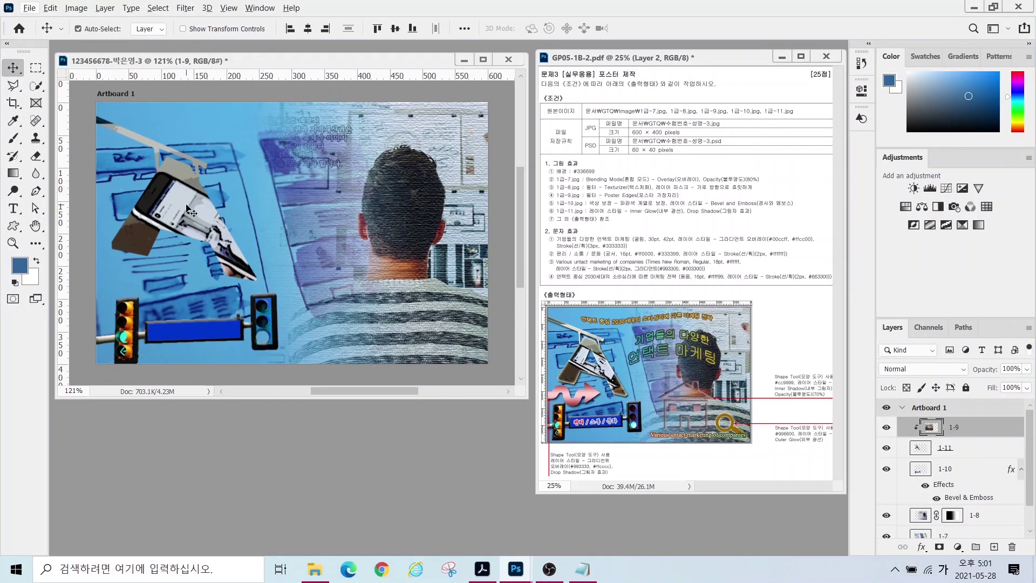
{"action": "left_click_drag", "start_coordinate": [177, 209], "coordinate": [181, 218]}
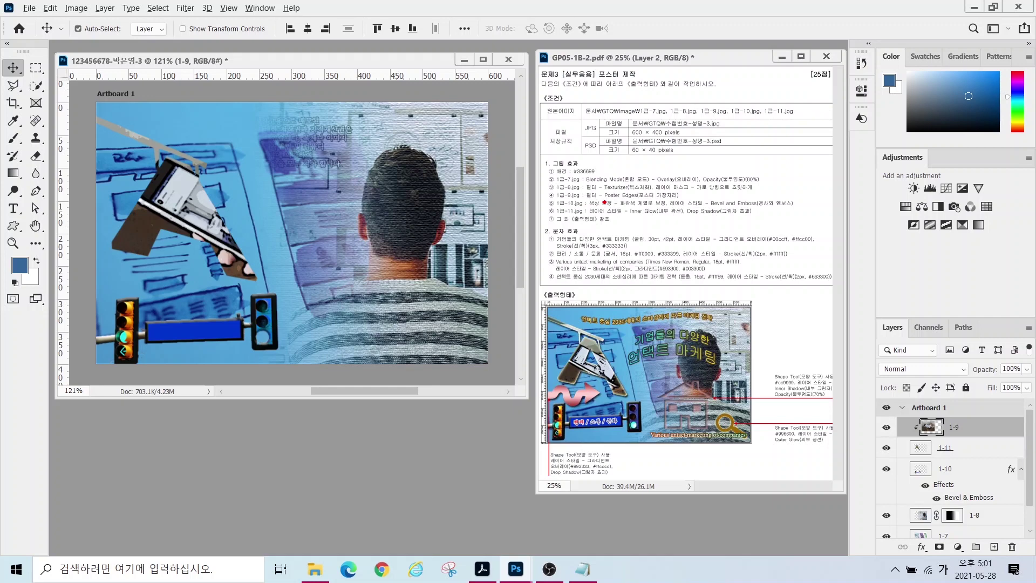
- Add Inner Glow and Drop Shadow layer styles to the letter-A layer 1-11
{"action": "mouse_move", "coordinate": [640, 216]}
{"action": "left_mouse_down"}
{"action": "mouse_move", "coordinate": [613, 240]}
{"action": "mouse_move", "coordinate": [647, 215]}
{"action": "mouse_move", "coordinate": [762, 204]}
{"action": "left_mouse_up"}
{"action": "left_click", "coordinate": [966, 452]}
{"action": "key", "text": "ctrl"}
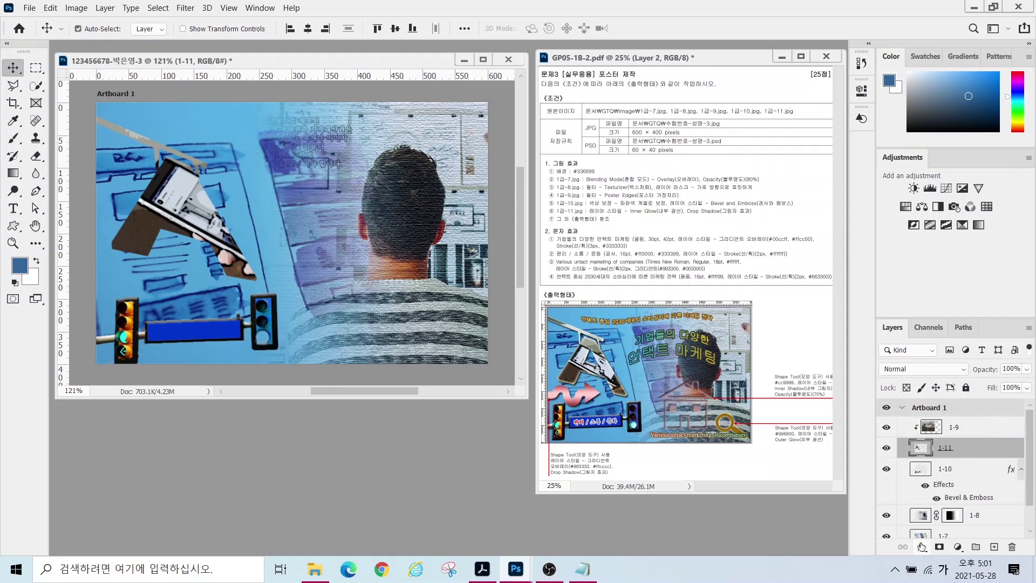
{"action": "left_click", "coordinate": [921, 546]}
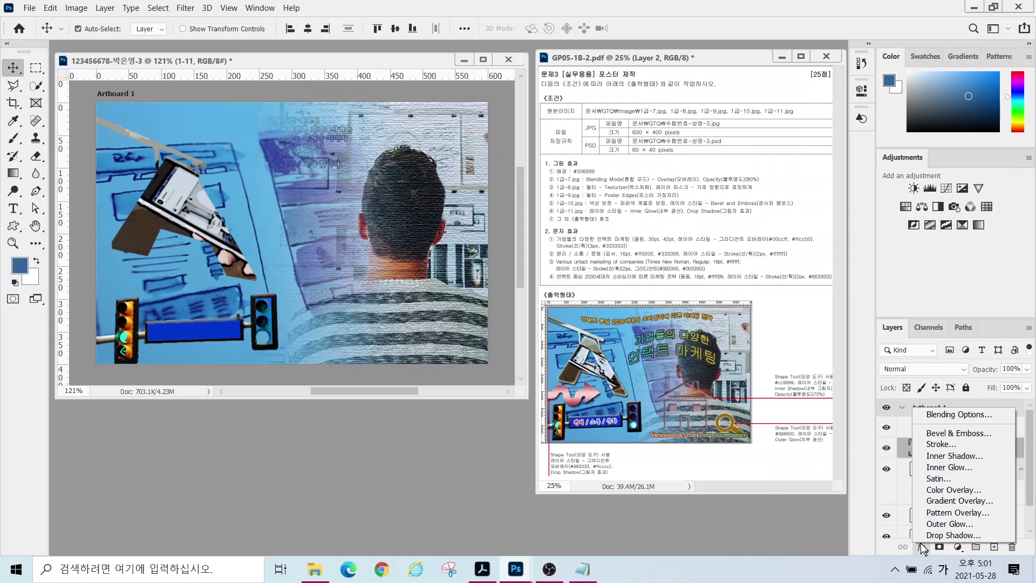
{"action": "left_click", "coordinate": [943, 467]}
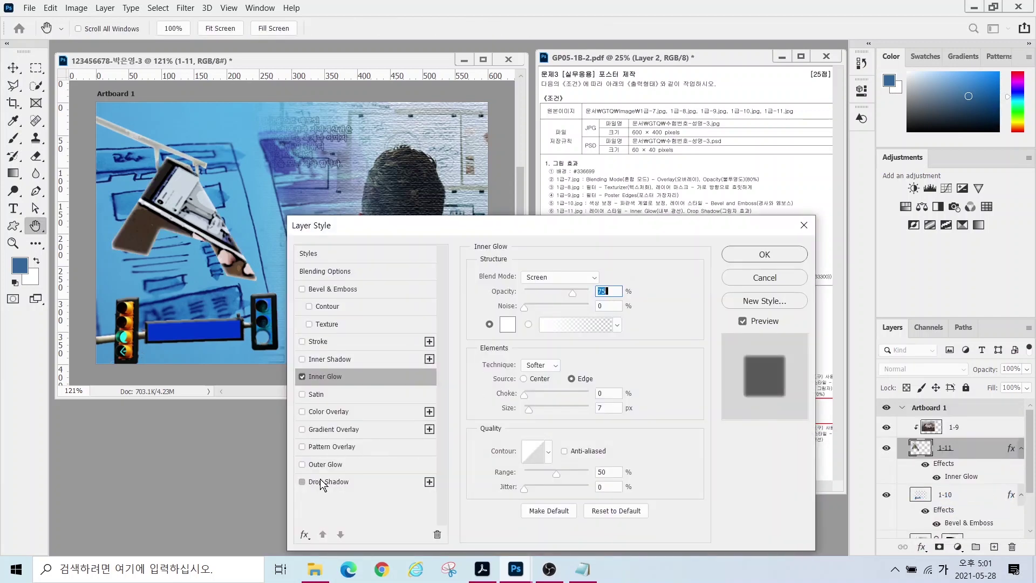
{"action": "left_click", "coordinate": [323, 481]}
{"action": "left_click", "coordinate": [399, 378]}
{"action": "left_click", "coordinate": [762, 255]}
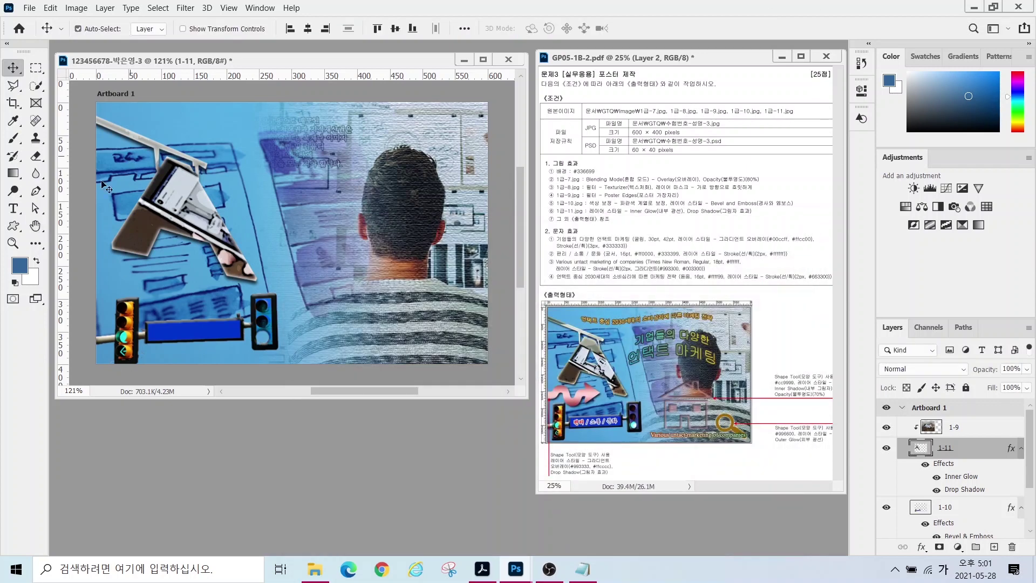
- Draw a house custom shape on the poster
{"action": "left_click", "coordinate": [13, 226]}
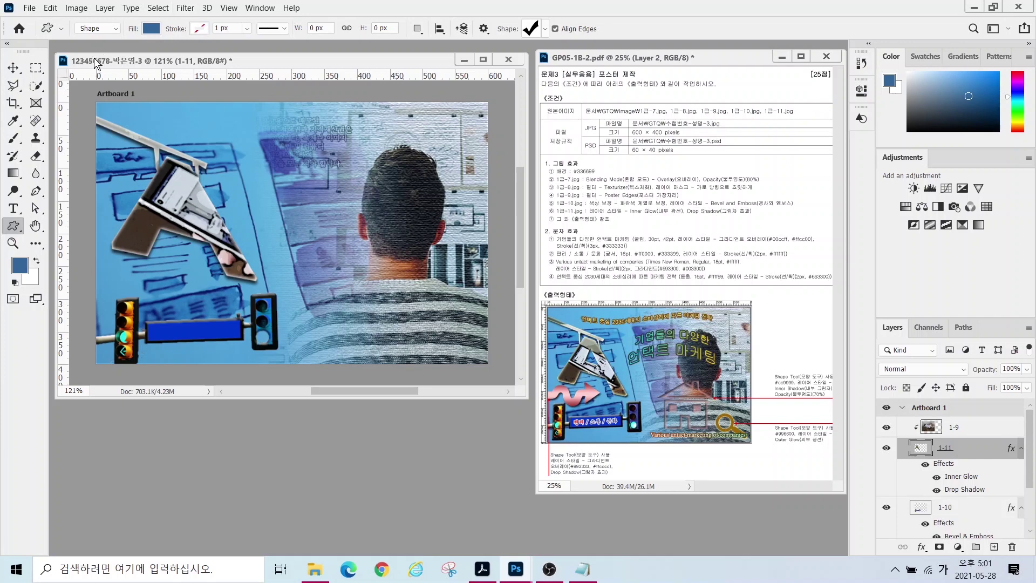
{"action": "mouse_move", "coordinate": [111, 38]}
{"action": "left_mouse_down"}
{"action": "mouse_move", "coordinate": [79, 20]}
{"action": "mouse_move", "coordinate": [145, 52]}
{"action": "mouse_move", "coordinate": [125, 24]}
{"action": "mouse_move", "coordinate": [168, 14]}
{"action": "mouse_move", "coordinate": [178, 54]}
{"action": "left_mouse_up"}
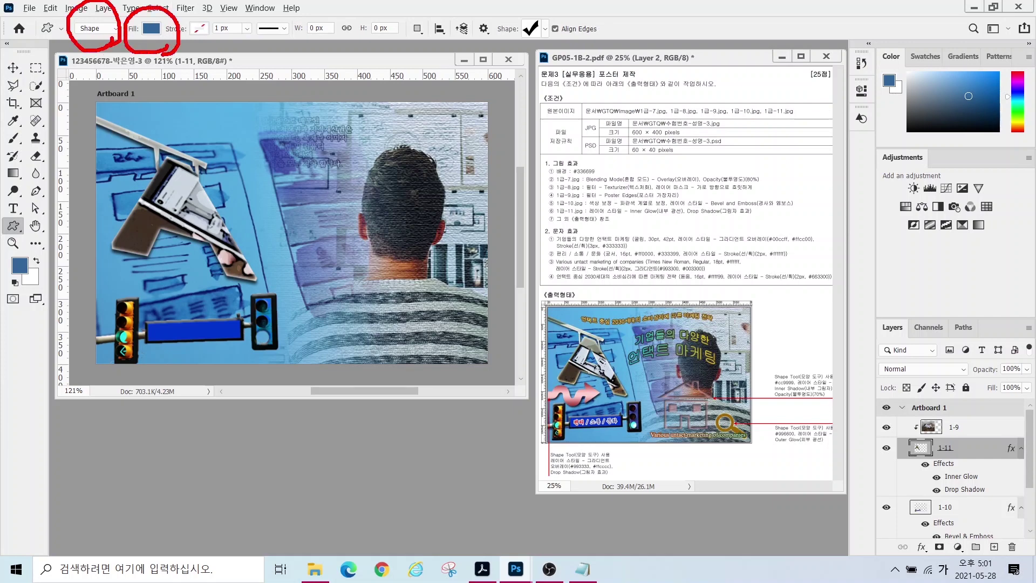
{"action": "mouse_move", "coordinate": [544, 54]}
{"action": "left_mouse_down"}
{"action": "mouse_move", "coordinate": [483, 31]}
{"action": "mouse_move", "coordinate": [528, 9]}
{"action": "mouse_move", "coordinate": [538, 52]}
{"action": "left_mouse_up"}
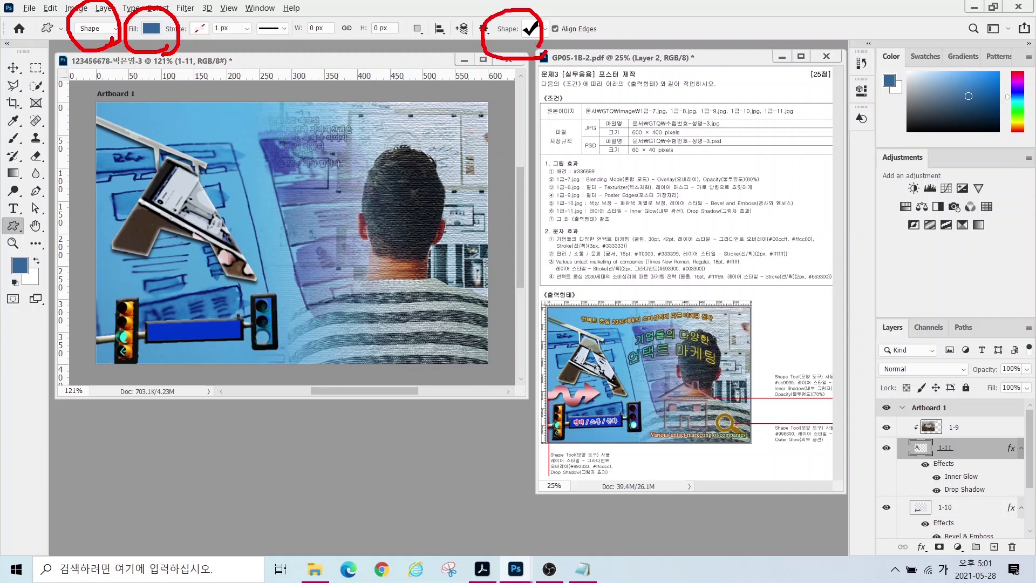
{"action": "key", "text": "Escape"}
{"action": "left_click", "coordinate": [536, 28]}
{"action": "scroll", "coordinate": [408, 416], "scroll_direction": "down", "scroll_amount": 2}
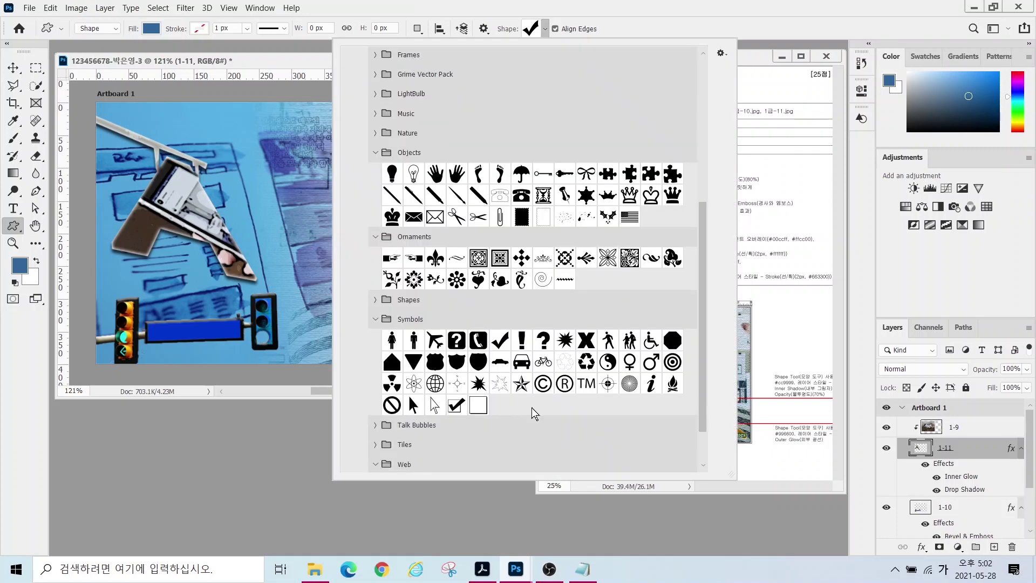
{"action": "double_click", "coordinate": [407, 394]}
{"action": "mouse_move", "coordinate": [300, 250]}
{"action": "left_mouse_down"}
{"action": "mouse_move", "coordinate": [439, 315]}
{"action": "mouse_move", "coordinate": [414, 346]}
{"action": "left_mouse_up"}
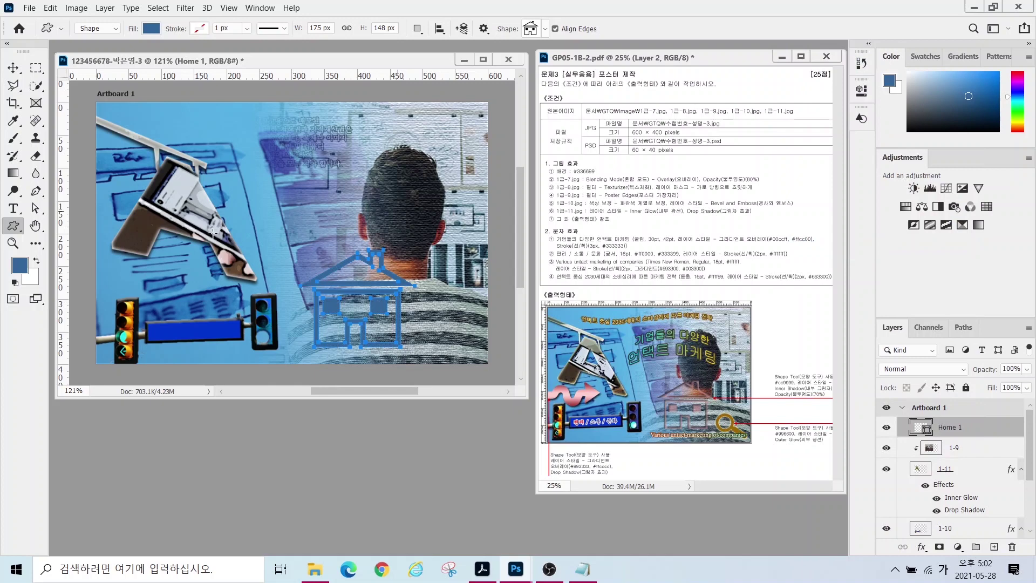
- Fill the house with #33cc99 and give it an Inner Shadow
{"action": "double_click", "coordinate": [920, 427]}
{"action": "key", "text": "BackSpace"}
{"action": "type", "text": "33cc99"}
{"action": "key", "text": "Return"}
{"action": "left_click", "coordinate": [920, 547]}
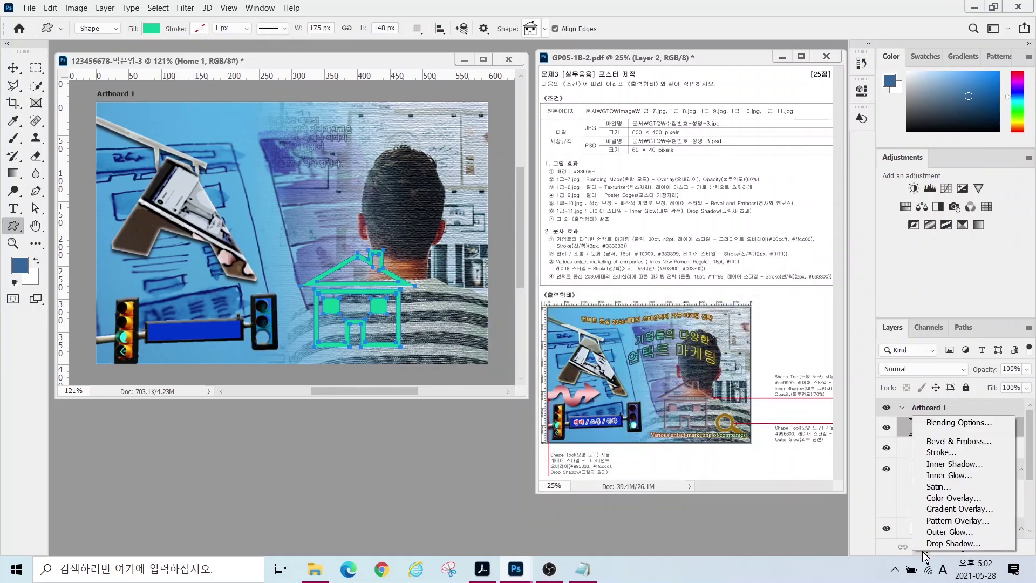
{"action": "left_click", "coordinate": [949, 463]}
{"action": "key", "text": "Return"}
- Set the house layer to 70% opacity and recolour it pink #cc9999
{"action": "left_click", "coordinate": [1011, 368]}
{"action": "type", "text": "70"}
{"action": "key", "text": "Return"}
{"action": "double_click", "coordinate": [920, 427]}
{"action": "type", "text": "cc9999"}
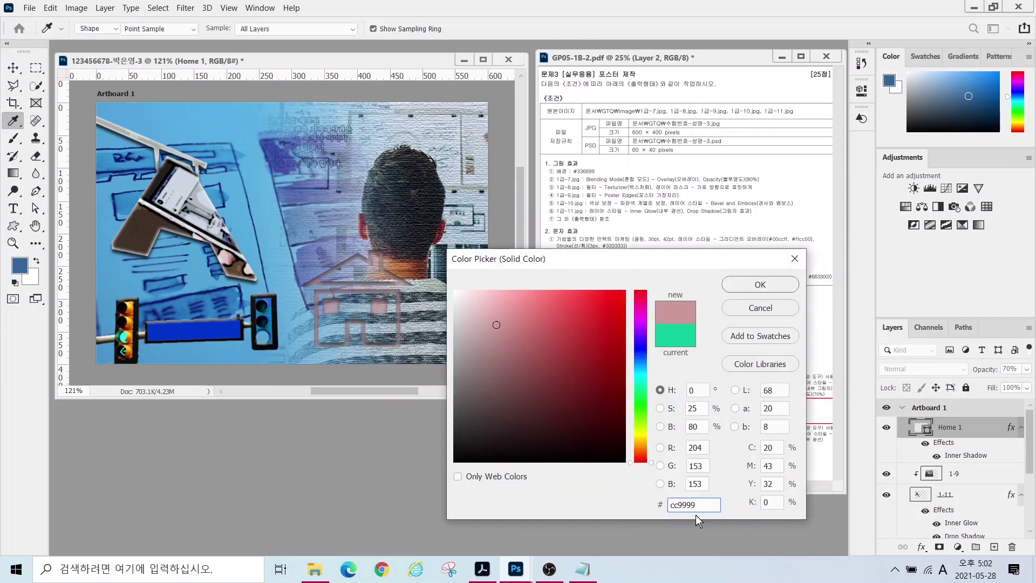
{"action": "key", "text": "Return"}
- Draw a magnifier shape filled brown #996600 with an Outer Glow
{"action": "left_click", "coordinate": [540, 29]}
{"action": "double_click", "coordinate": [406, 441]}
{"action": "mouse_move", "coordinate": [414, 302]}
{"action": "left_mouse_down"}
{"action": "mouse_move", "coordinate": [513, 330]}
{"action": "mouse_move", "coordinate": [484, 358]}
{"action": "left_mouse_up"}
{"action": "double_click", "coordinate": [919, 426]}
{"action": "type", "text": "996600"}
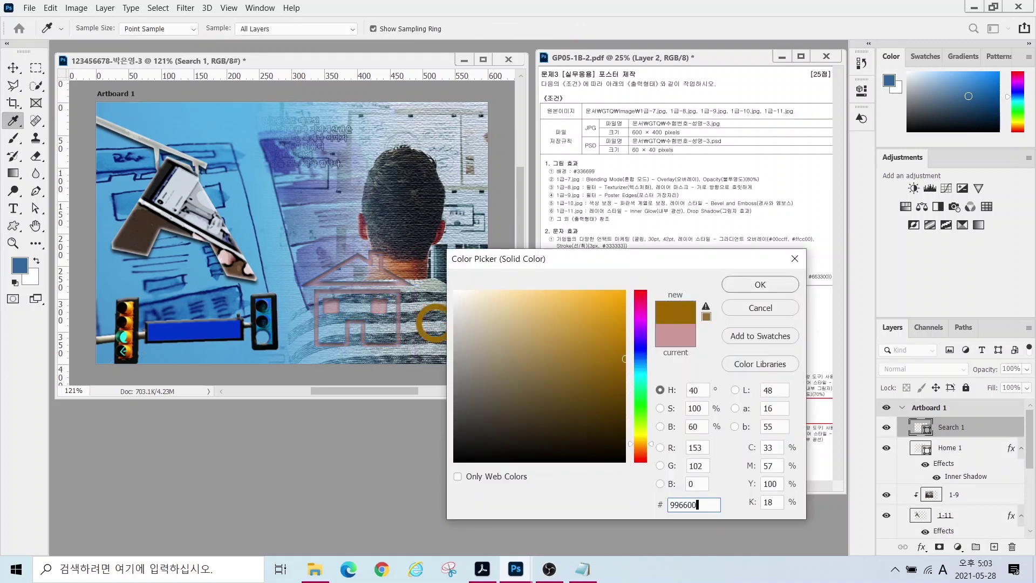
{"action": "key", "text": "Return"}
{"action": "left_click", "coordinate": [921, 547]}
{"action": "left_click", "coordinate": [949, 530]}
{"action": "left_click", "coordinate": [734, 254]}
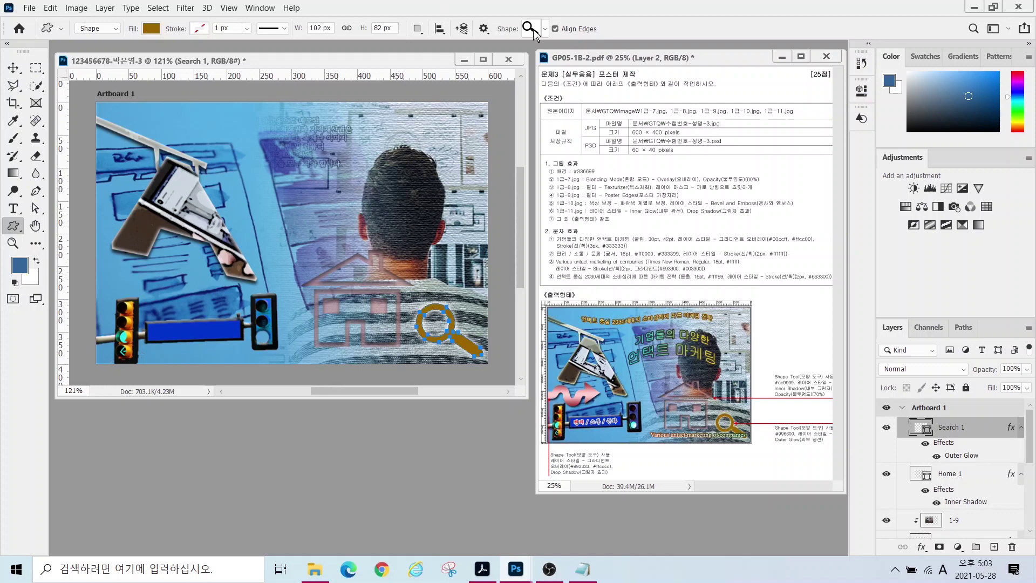
- Draw a wavy arrow custom shape at the poster's left
{"action": "left_click", "coordinate": [545, 29]}
{"action": "scroll", "coordinate": [408, 330], "scroll_direction": "up", "scroll_amount": 3}
{"action": "scroll", "coordinate": [430, 147], "scroll_direction": "up", "scroll_amount": 2}
{"action": "double_click", "coordinate": [651, 414]}
{"action": "mouse_move", "coordinate": [109, 248]}
{"action": "left_mouse_down"}
{"action": "mouse_move", "coordinate": [217, 296]}
{"action": "mouse_move", "coordinate": [199, 294]}
{"action": "left_mouse_up"}
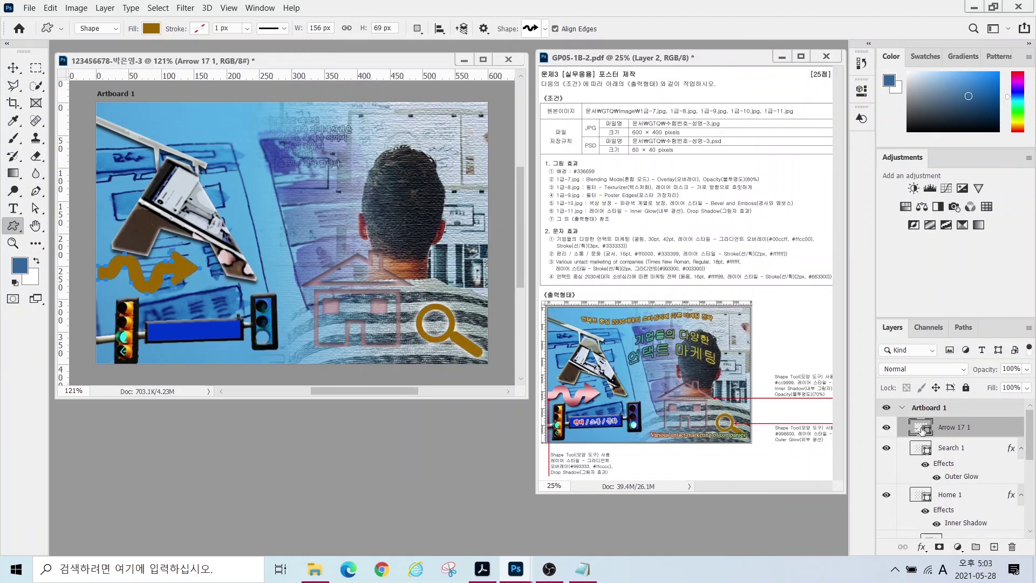
- Add a Gradient Overlay to the arrow and remove the white middle gradient stop
{"action": "left_click", "coordinate": [921, 547]}
{"action": "left_click", "coordinate": [959, 504]}
{"action": "left_click", "coordinate": [551, 312]}
{"action": "key", "text": "alt"}
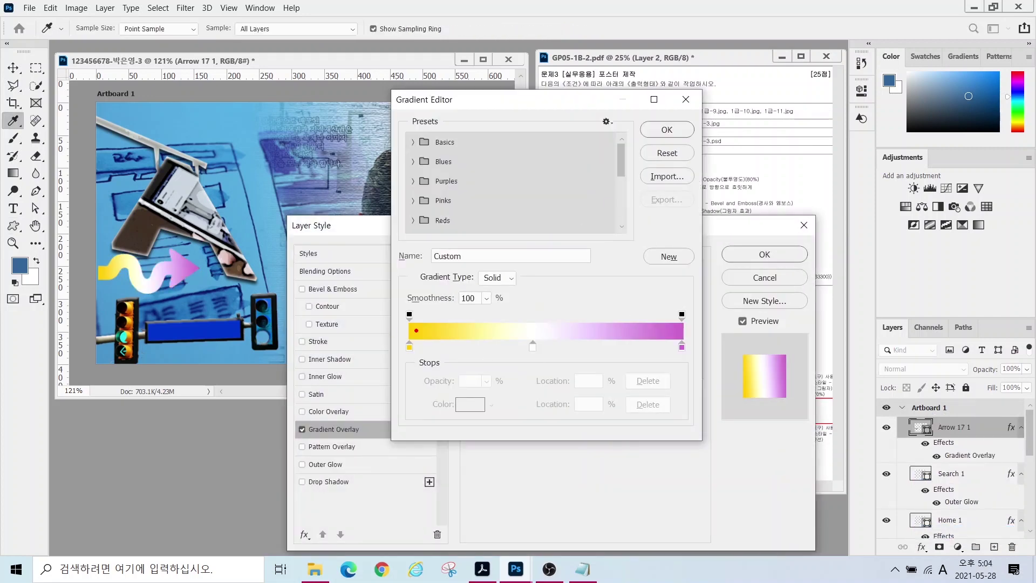
{"action": "mouse_move", "coordinate": [110, 307]}
{"action": "left_mouse_down"}
{"action": "mouse_move", "coordinate": [112, 232]}
{"action": "mouse_move", "coordinate": [244, 262]}
{"action": "mouse_move", "coordinate": [190, 310]}
{"action": "left_mouse_up"}
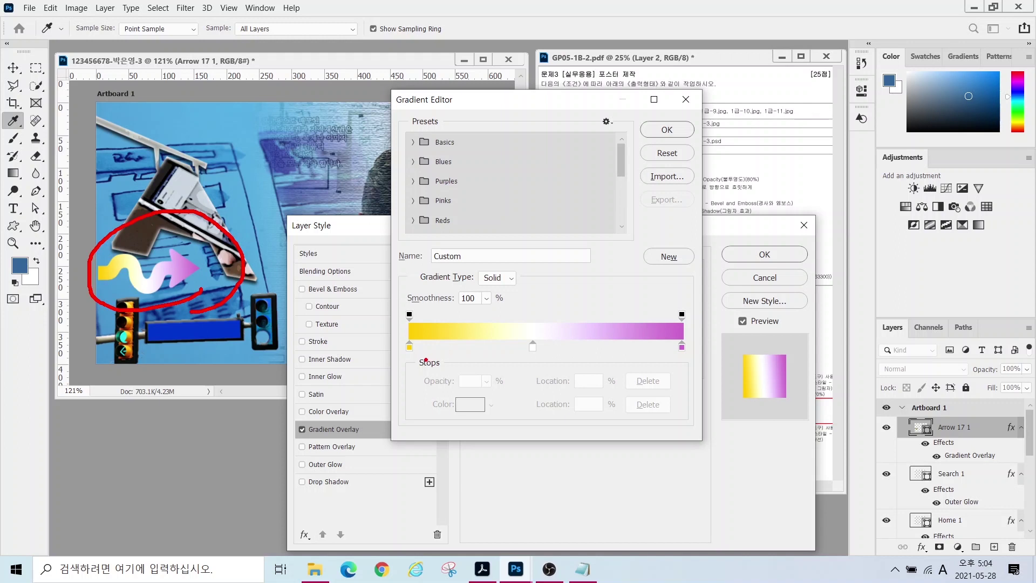
{"action": "mouse_move", "coordinate": [431, 361]}
{"action": "left_mouse_down"}
{"action": "mouse_move", "coordinate": [384, 361]}
{"action": "mouse_move", "coordinate": [413, 330]}
{"action": "mouse_move", "coordinate": [425, 363]}
{"action": "left_mouse_up"}
{"action": "mouse_move", "coordinate": [545, 363]}
{"action": "left_mouse_down"}
{"action": "mouse_move", "coordinate": [511, 350]}
{"action": "mouse_move", "coordinate": [543, 338]}
{"action": "left_mouse_up"}
{"action": "mouse_move", "coordinate": [701, 357]}
{"action": "left_mouse_down"}
{"action": "mouse_move", "coordinate": [677, 358]}
{"action": "mouse_move", "coordinate": [702, 334]}
{"action": "mouse_move", "coordinate": [704, 355]}
{"action": "left_mouse_up"}
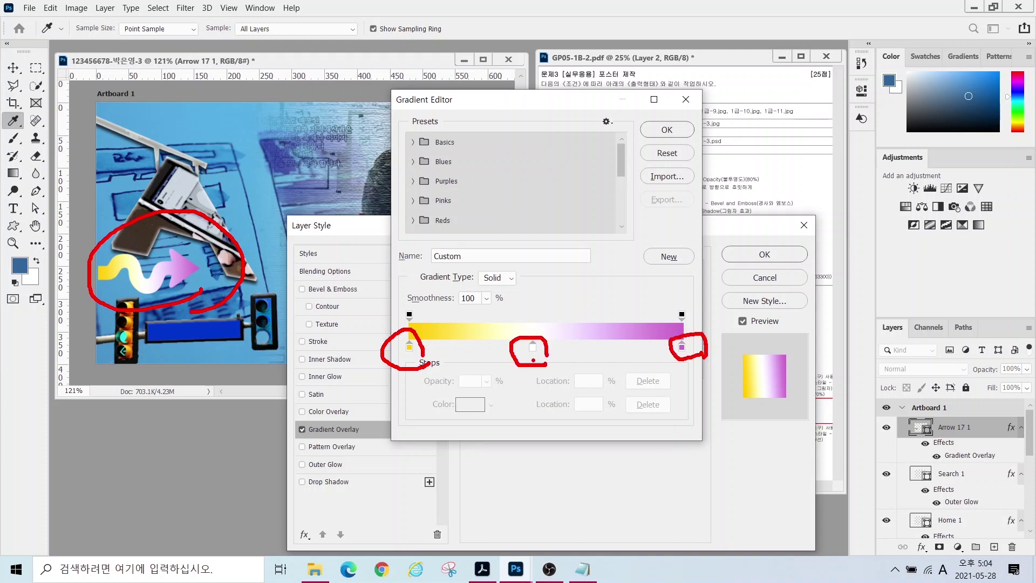
{"action": "mouse_move", "coordinate": [511, 340]}
{"action": "left_mouse_down"}
{"action": "mouse_move", "coordinate": [537, 368]}
{"action": "mouse_move", "coordinate": [539, 400]}
{"action": "mouse_move", "coordinate": [593, 413]}
{"action": "left_mouse_up"}
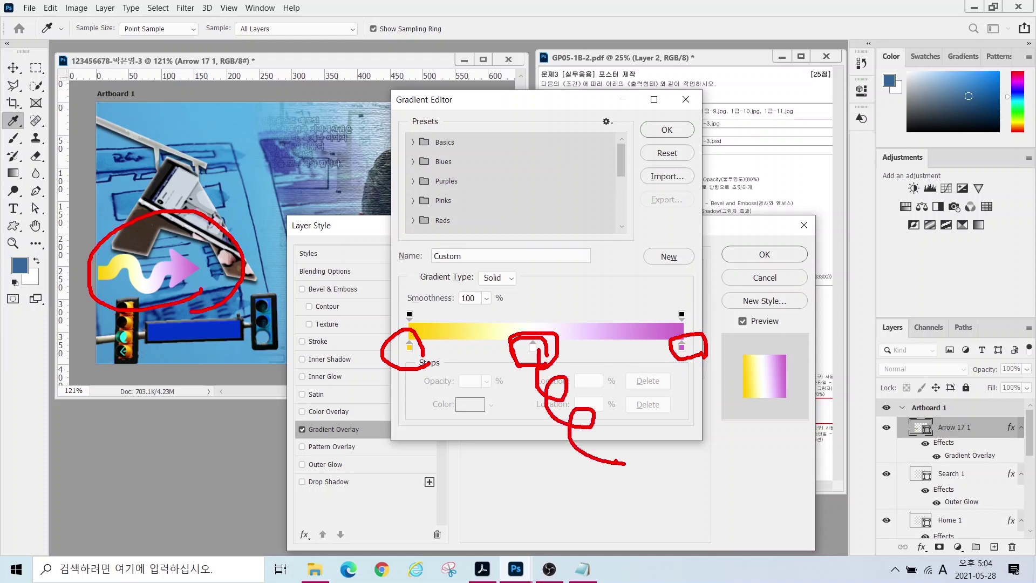
{"action": "key", "text": "Escape"}
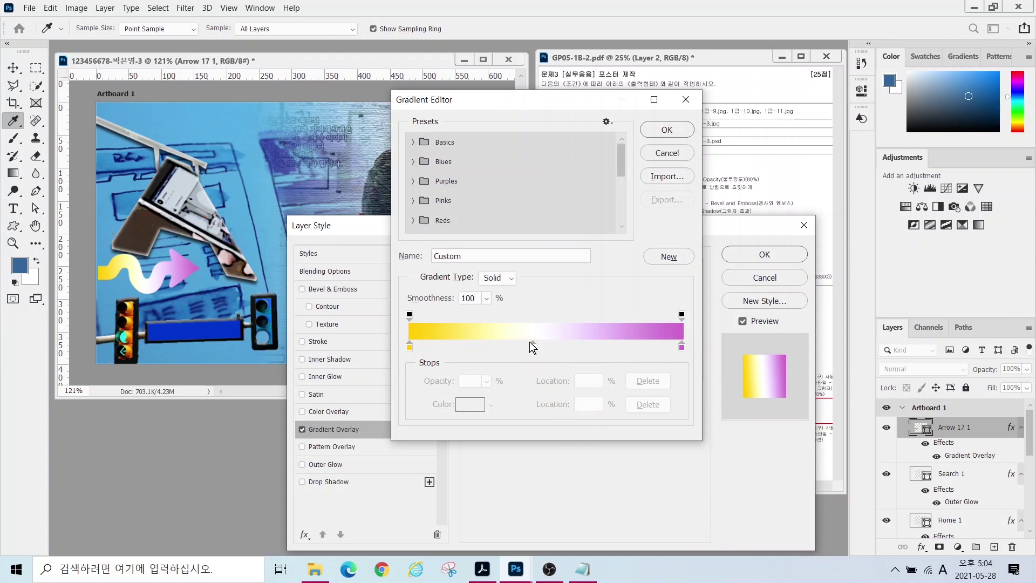
{"action": "left_click_drag", "start_coordinate": [533, 348], "coordinate": [557, 451]}
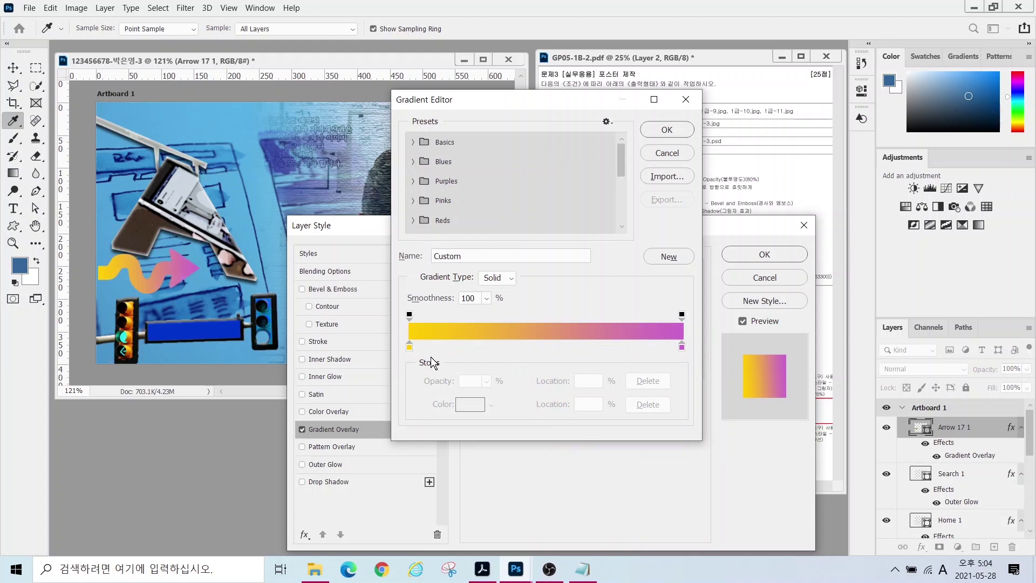
- Set the gradient stops to crimson #9b2948 and pink #ffcccc
{"action": "double_click", "coordinate": [409, 347]}
{"action": "type", "text": "9b2948"}
{"action": "key", "text": "Return"}
{"action": "left_click", "coordinate": [681, 347]}
{"action": "double_click", "coordinate": [681, 348]}
{"action": "type", "text": "ffcccc"}
{"action": "key", "text": "Return"}
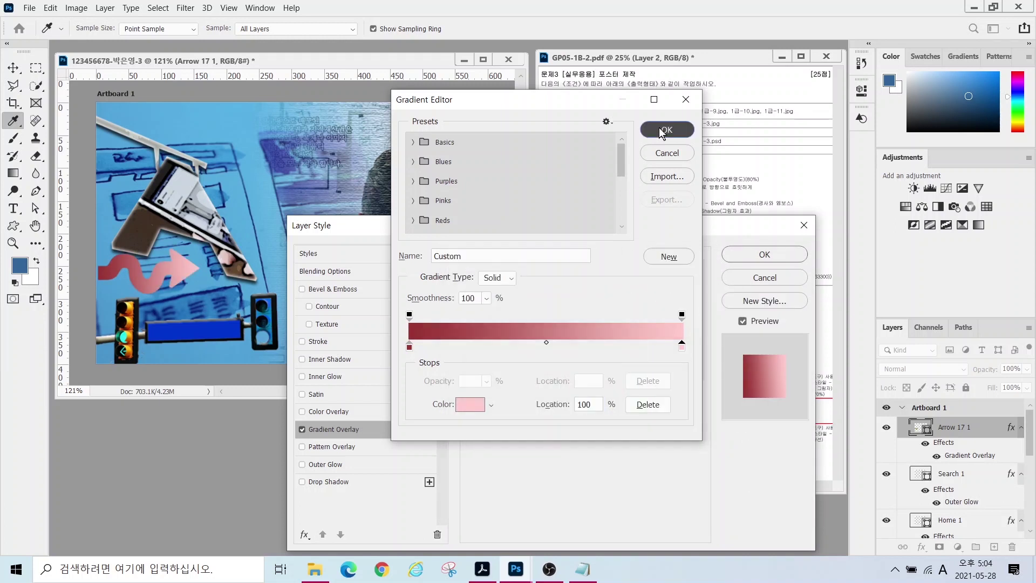
{"action": "left_click", "coordinate": [664, 131]}
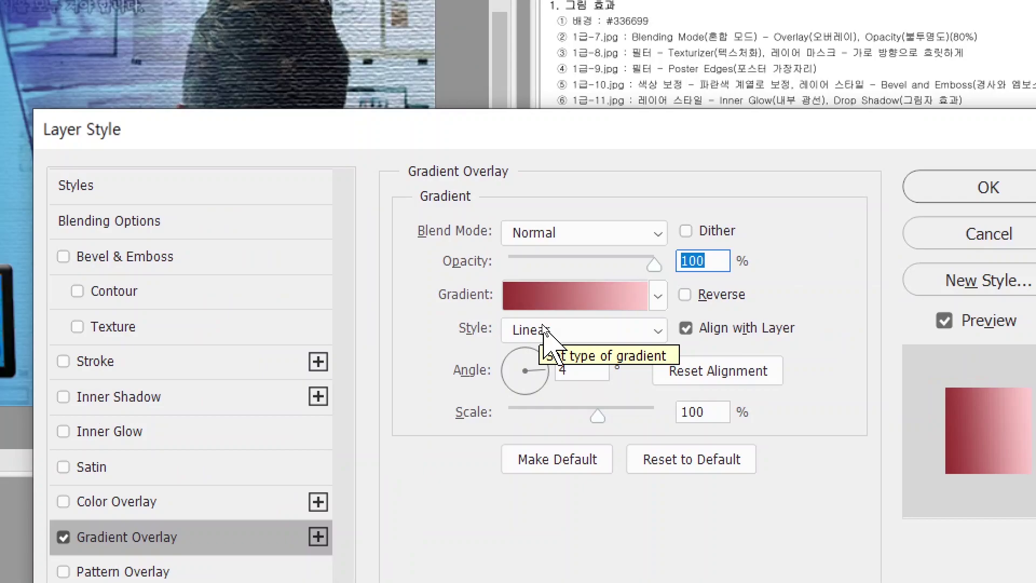
- Change the gradient style to Reflected
{"action": "left_click", "coordinate": [541, 325]}
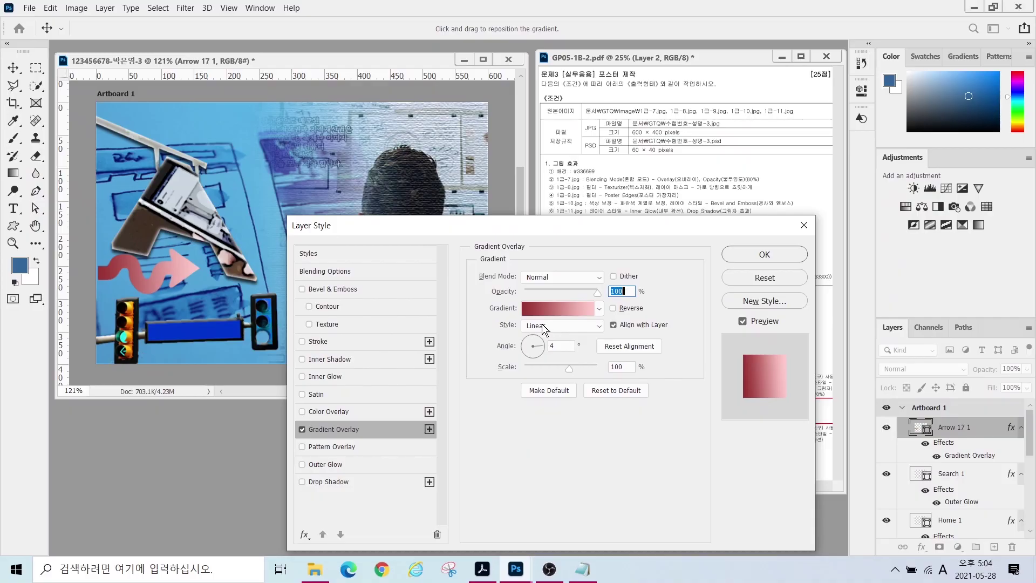
{"action": "left_click", "coordinate": [545, 327]}
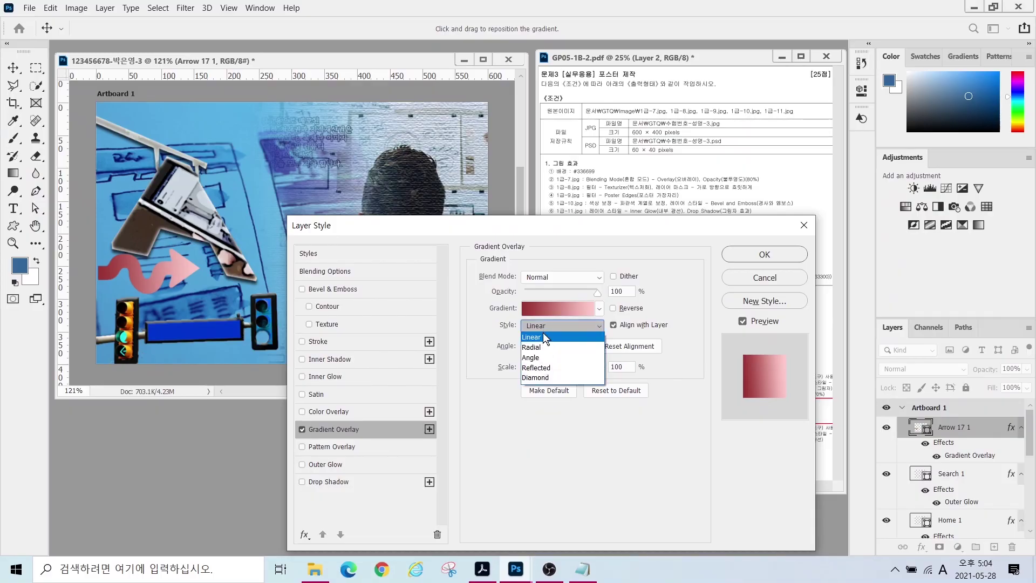
{"action": "left_click", "coordinate": [546, 347]}
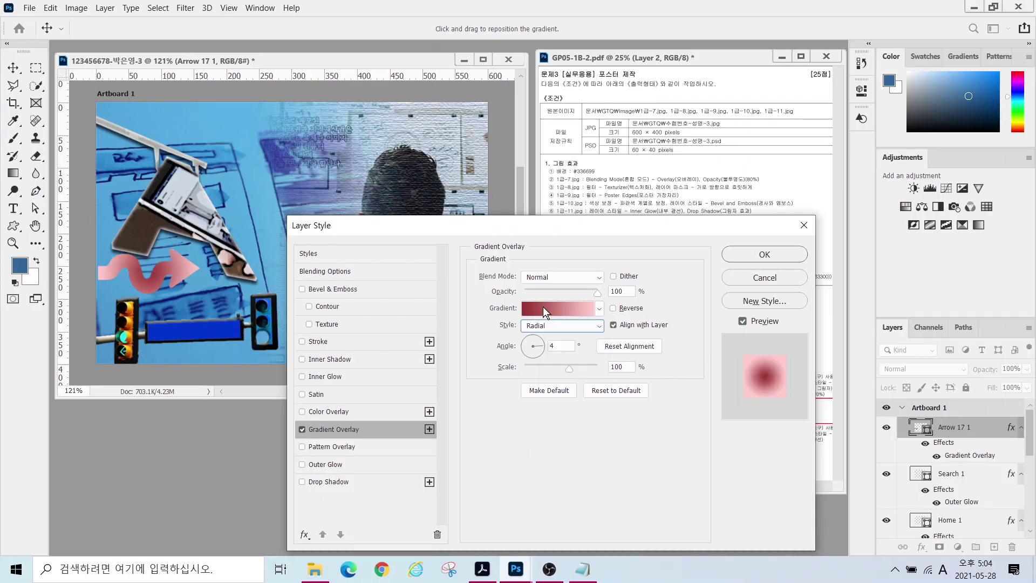
{"action": "left_click", "coordinate": [542, 308]}
{"action": "left_click", "coordinate": [666, 152]}
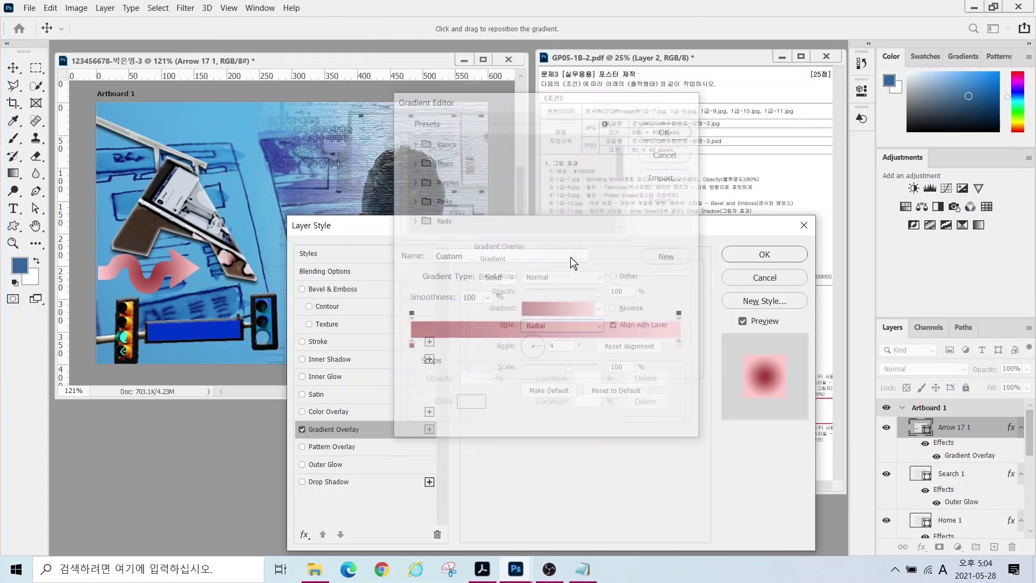
{"action": "left_click", "coordinate": [547, 327]}
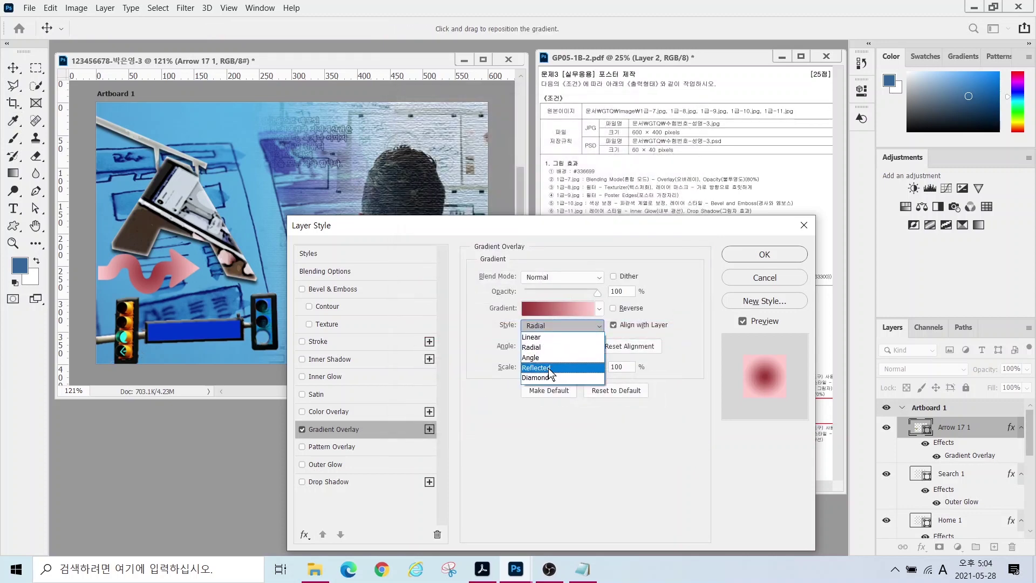
{"action": "left_click", "coordinate": [546, 368]}
{"action": "mouse_move", "coordinate": [480, 227]}
{"action": "left_mouse_down"}
{"action": "mouse_move", "coordinate": [542, 537]}
{"action": "mouse_move", "coordinate": [518, 211]}
{"action": "mouse_move", "coordinate": [477, 227]}
{"action": "left_mouse_up"}
- Set the gradient angle to 94° with Reverse checked, keeping Reflected style
{"action": "left_click", "coordinate": [531, 333]}
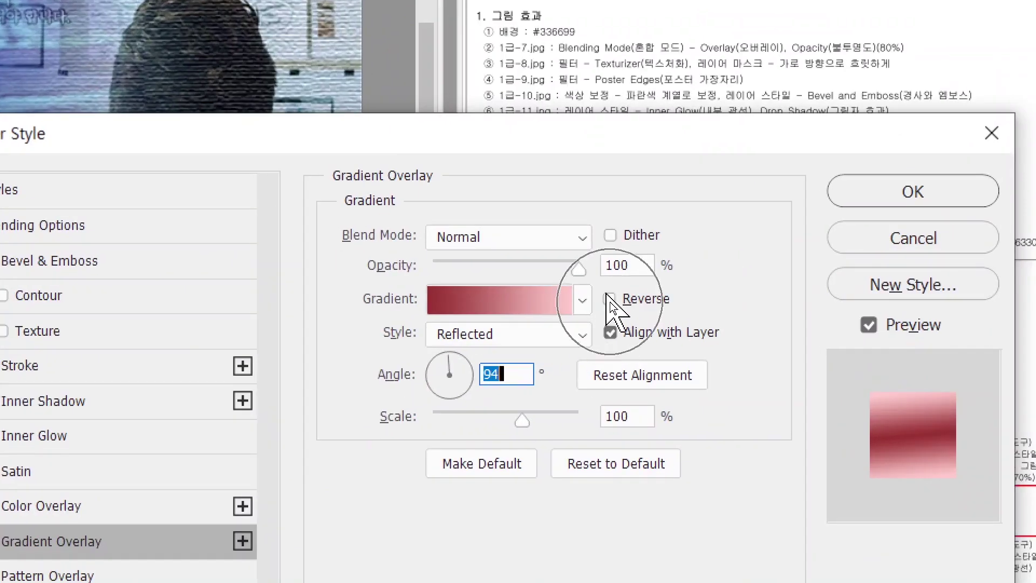
{"action": "left_click", "coordinate": [610, 300]}
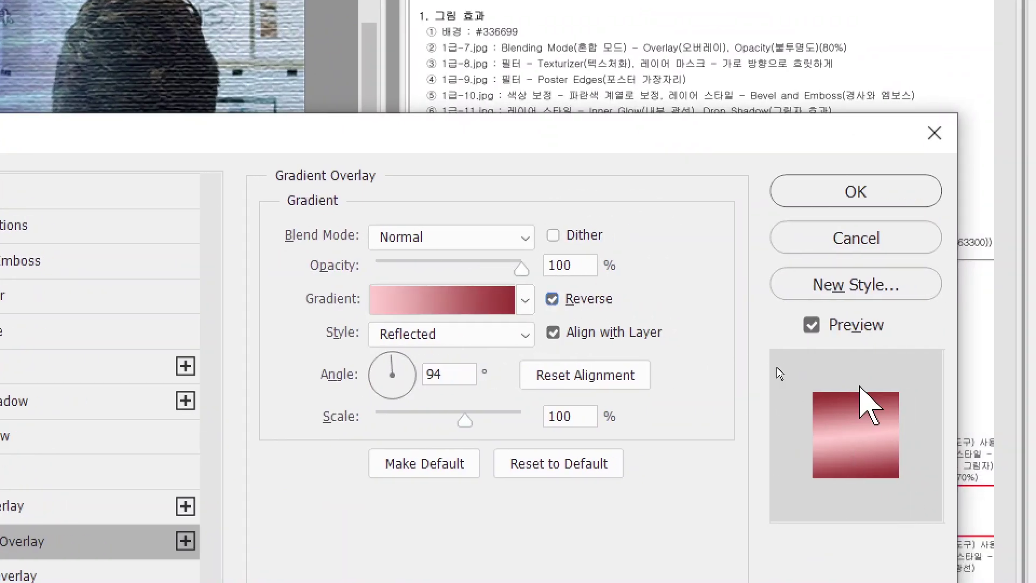
{"action": "left_click", "coordinate": [609, 302]}
{"action": "left_click", "coordinate": [550, 298]}
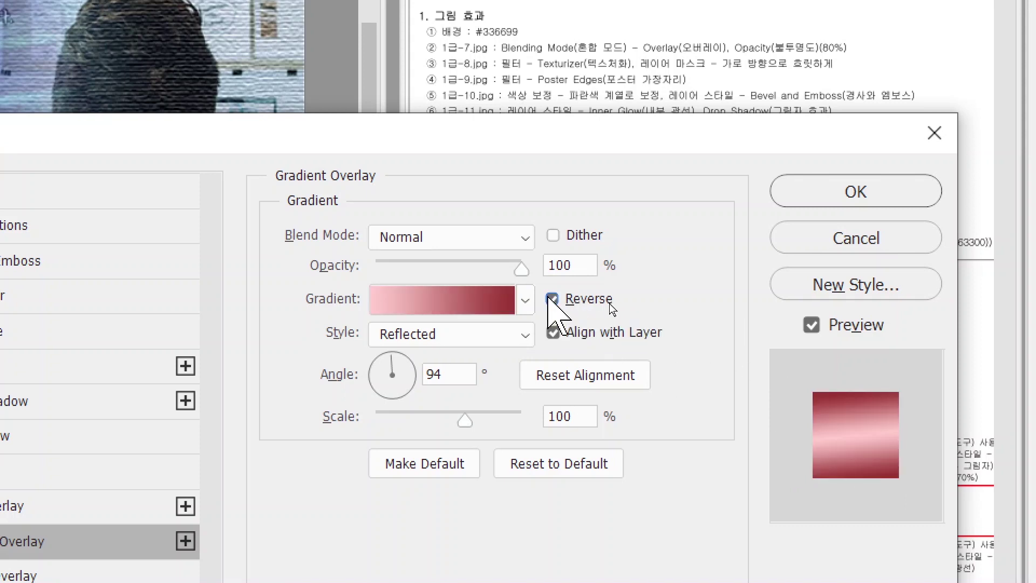
{"action": "left_click", "coordinate": [474, 335]}
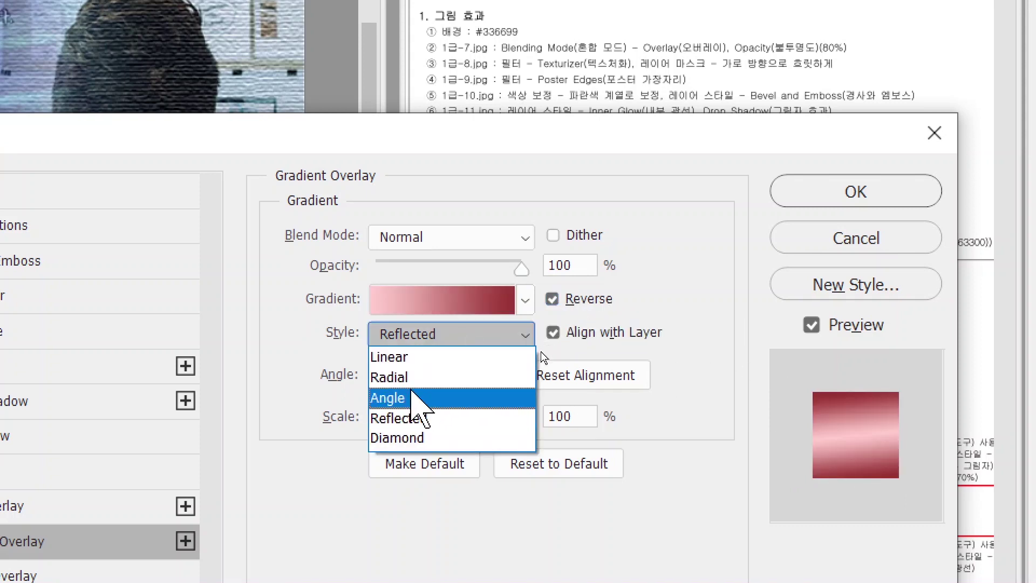
{"action": "left_click", "coordinate": [648, 305]}
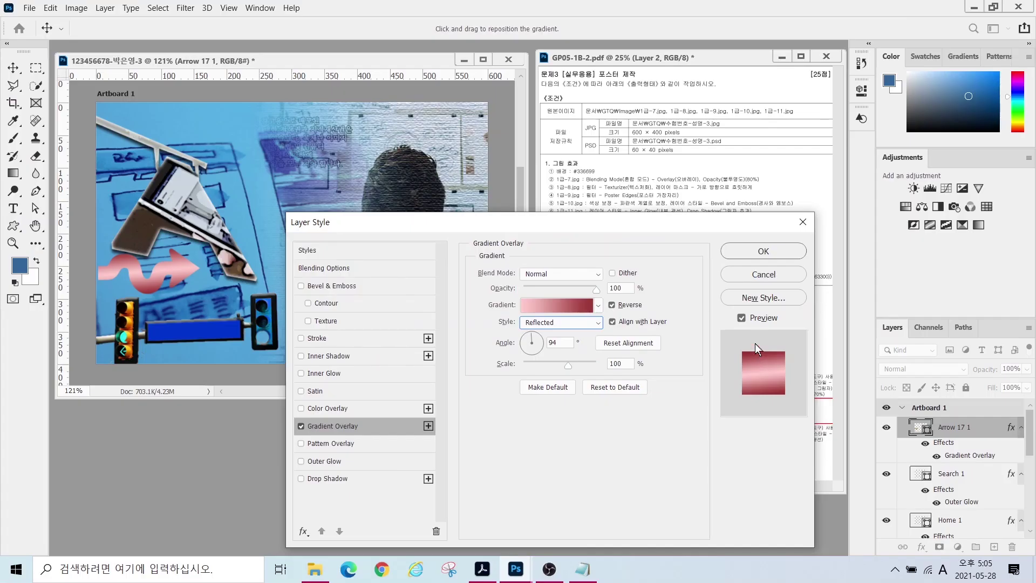
- Add a Drop Shadow to the arrow and apply the layer effects
{"action": "left_click", "coordinate": [329, 478]}
{"action": "left_click", "coordinate": [763, 251]}
{"action": "left_click", "coordinate": [13, 208]}
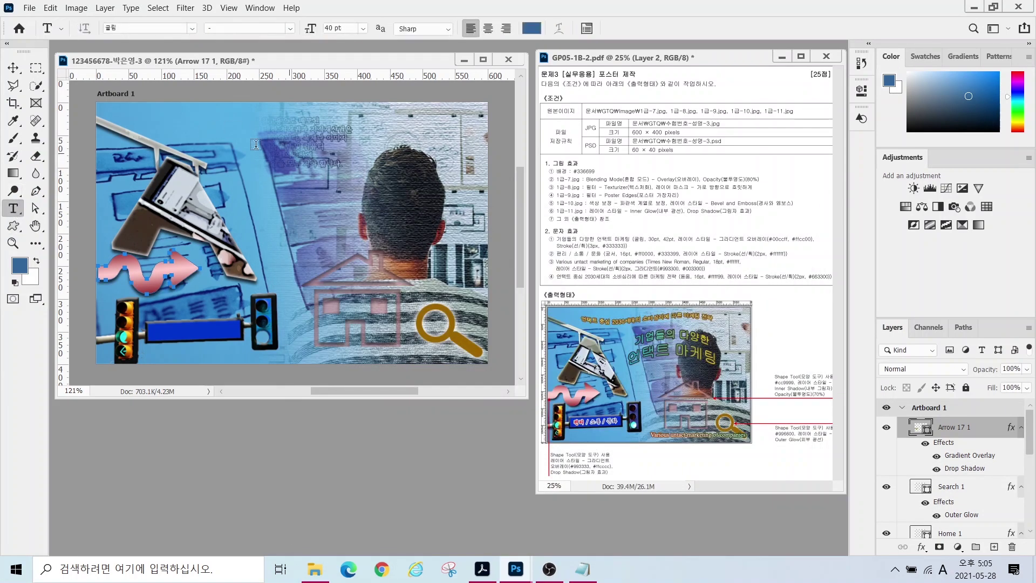
- Type the headline '기업들의 다양한 언택트 마케팅' at 30 pt near the image top
{"action": "left_click", "coordinate": [231, 166]}
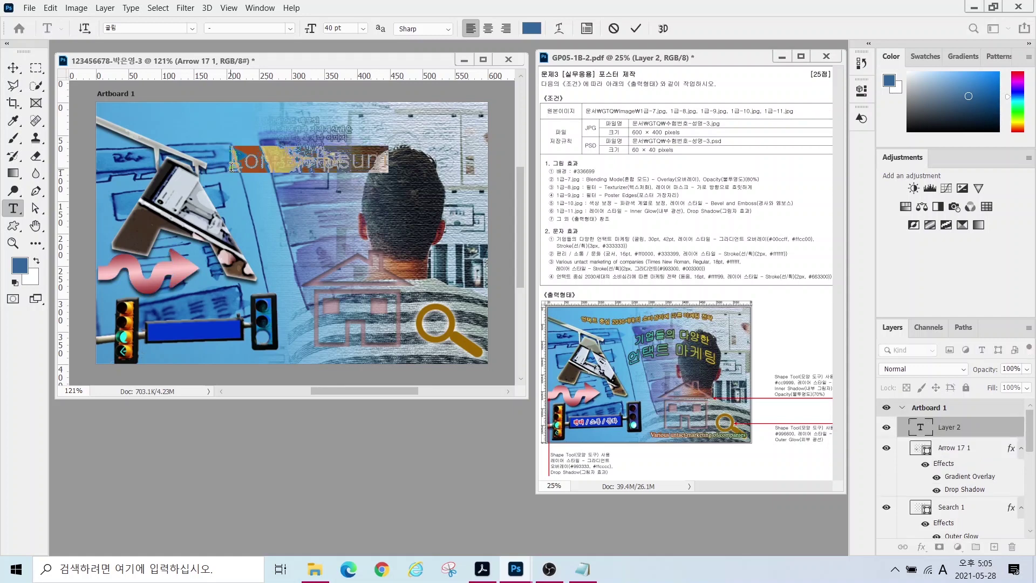
{"action": "type", "text": "기업들의 다양한 언택트 마케팅"}
{"action": "key", "text": "ctrl+Return"}
{"action": "left_click", "coordinate": [345, 28]}
{"action": "type", "text": "30"}
{"action": "key", "text": "Return"}
{"action": "left_click_drag", "start_coordinate": [279, 156], "coordinate": [226, 137]}
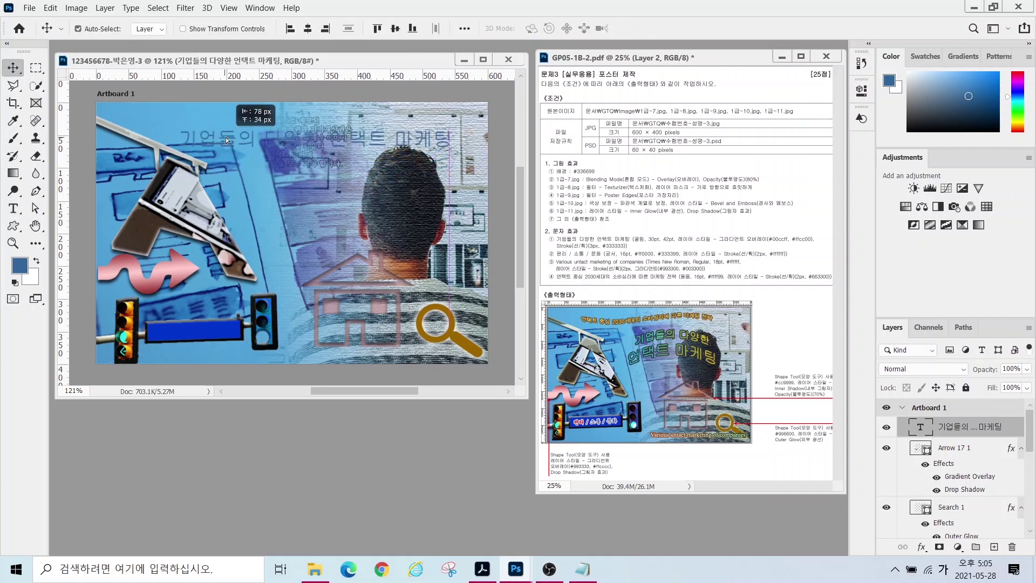
- Break the headline into two centred lines
{"action": "left_click", "coordinate": [310, 138]}
{"action": "key", "text": "Return"}
{"action": "key", "text": "ctrl+shift+c"}
{"action": "key", "text": "ctrl+a"}
{"action": "left_click", "coordinate": [13, 67]}
- Add a Linear 0° Gradient Overlay from #00ccff to #ffcc00 to the headline
{"action": "left_click", "coordinate": [921, 547]}
{"action": "left_click", "coordinate": [954, 507]}
{"action": "left_click", "coordinate": [539, 320]}
{"action": "double_click", "coordinate": [409, 345]}
{"action": "type", "text": "00ㅊ"}
{"action": "key", "text": "BackSpace"}
{"action": "key", "text": "Hangul"}
{"action": "type", "text": "ccff"}
{"action": "key", "text": "Return"}
{"action": "double_click", "coordinate": [681, 347]}
{"action": "type", "text": "ffcc00"}
{"action": "key", "text": "Return"}
{"action": "left_click", "coordinate": [666, 130]}
{"action": "left_click", "coordinate": [561, 322]}
{"action": "left_click", "coordinate": [539, 331]}
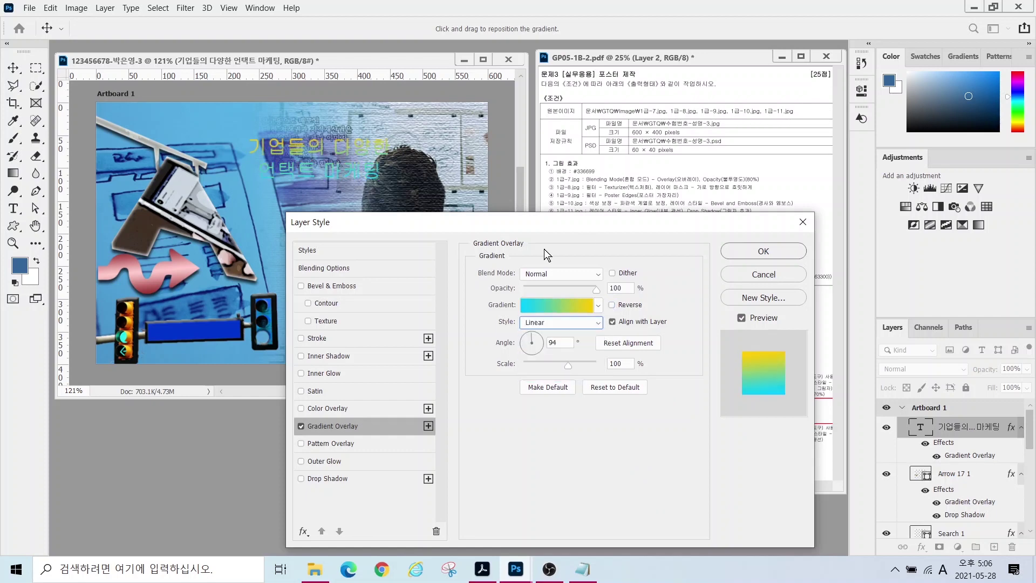
{"action": "left_click_drag", "start_coordinate": [541, 347], "coordinate": [543, 342]}
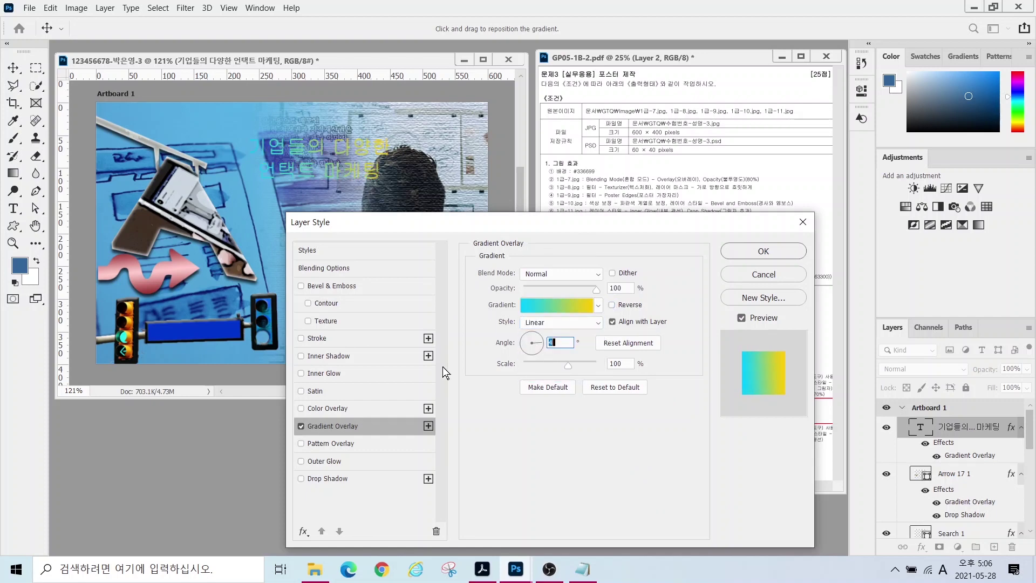
- Add a dark grey #333333 Stroke to the headline and apply the effects
{"action": "left_click", "coordinate": [316, 337]}
{"action": "left_click", "coordinate": [506, 370]}
{"action": "type", "text": "333333"}
{"action": "key", "text": "Return"}
{"action": "left_click", "coordinate": [752, 257]}
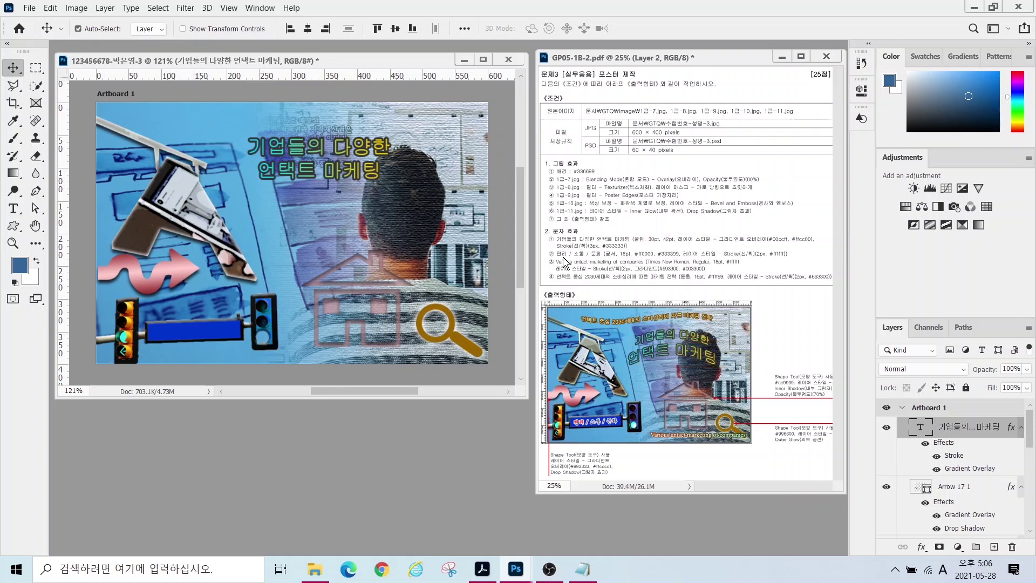
- Enlarge the second line '언택트 마케팅' to 42 pt
{"action": "left_click", "coordinate": [13, 209]}
{"action": "left_click_drag", "start_coordinate": [260, 172], "coordinate": [380, 171]}
{"action": "left_click", "coordinate": [334, 28]}
{"action": "type", "text": "42"}
{"action": "key", "text": "Return"}
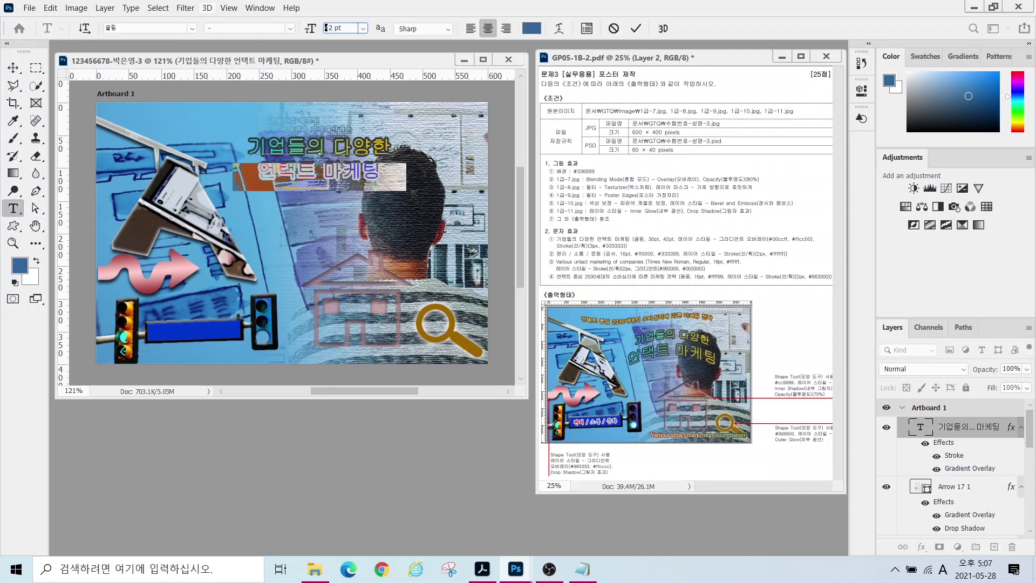
- Warp the headline into an Arch with reduced bend and move it down-right
{"action": "left_click", "coordinate": [558, 28]}
{"action": "left_click", "coordinate": [361, 388]}
{"action": "left_click", "coordinate": [343, 214]}
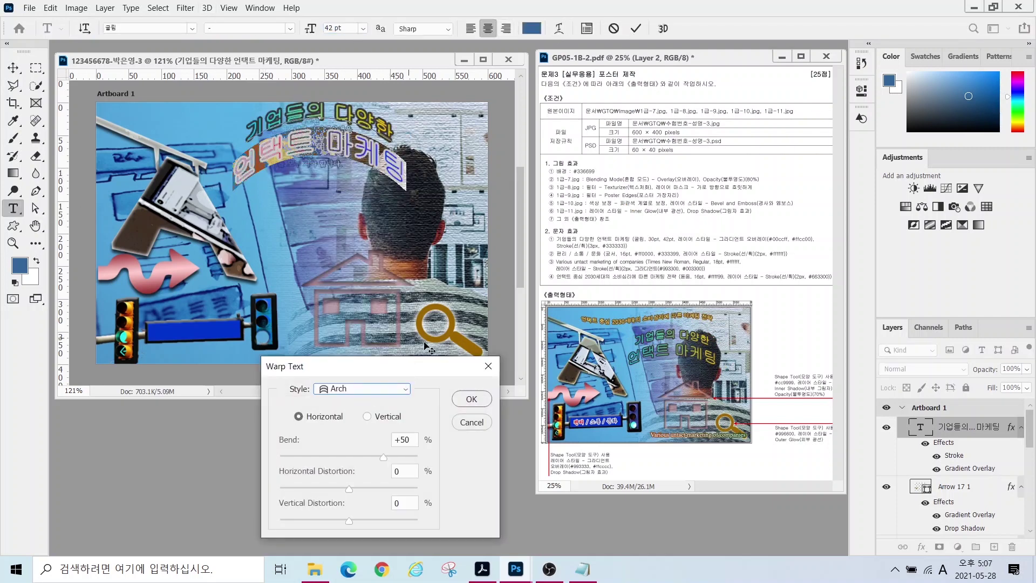
{"action": "left_click_drag", "start_coordinate": [382, 458], "coordinate": [368, 459]}
{"action": "left_click", "coordinate": [471, 399]}
{"action": "left_click", "coordinate": [13, 68]}
{"action": "left_click_drag", "start_coordinate": [297, 155], "coordinate": [318, 203]}
{"action": "left_click", "coordinate": [13, 208]}
{"action": "left_click", "coordinate": [172, 156]}
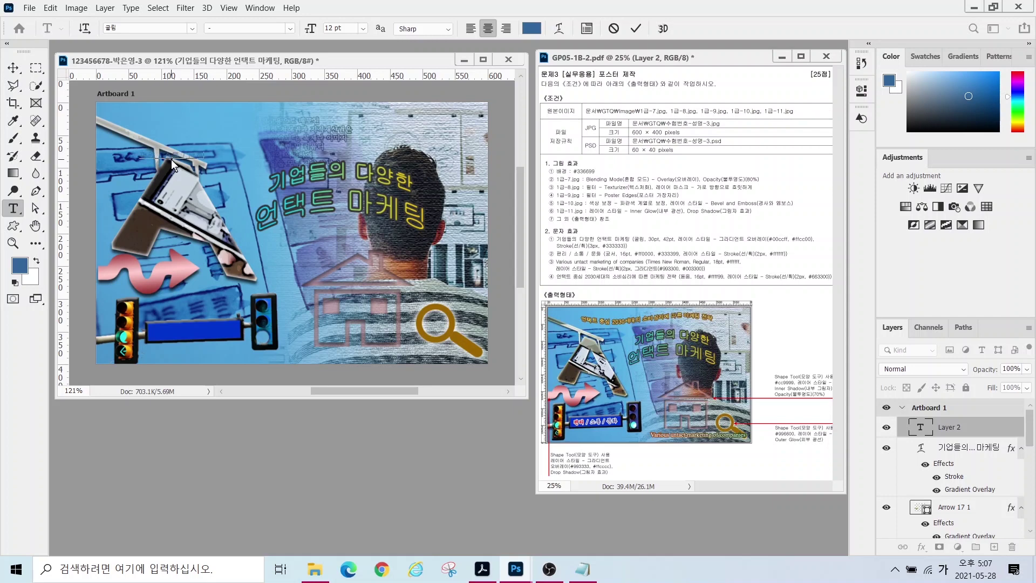
- Set the 편리/소통/문화 label in 궁서 16 pt and move it onto the artboard
{"action": "key", "text": "ctrl+v"}
{"action": "left_click", "coordinate": [111, 28]}
{"action": "type", "text": "궁서"}
{"action": "key", "text": "Return"}
{"action": "type", "text": "16"}
{"action": "key", "text": "Return"}
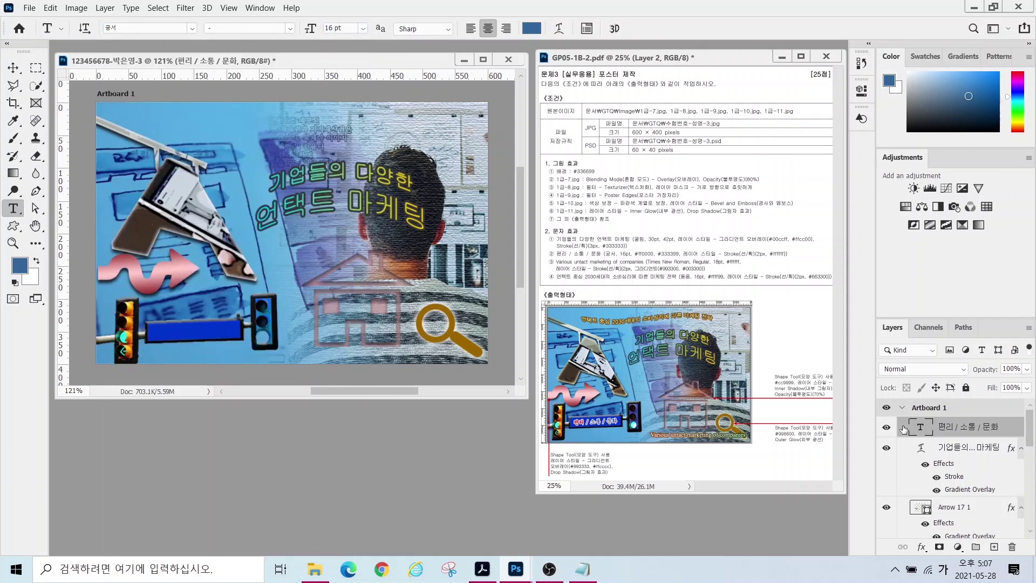
{"action": "key", "text": "v"}
{"action": "left_click", "coordinate": [78, 29]}
{"action": "left_click_drag", "start_coordinate": [174, 174], "coordinate": [237, 153]}
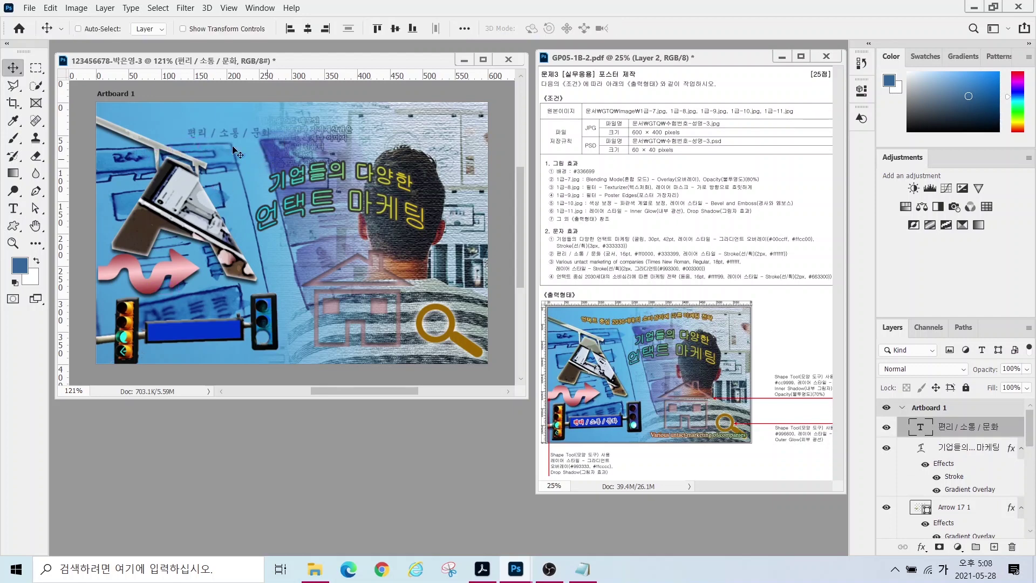
- Colour the whole label red (ff0000)
{"action": "key", "text": "t"}
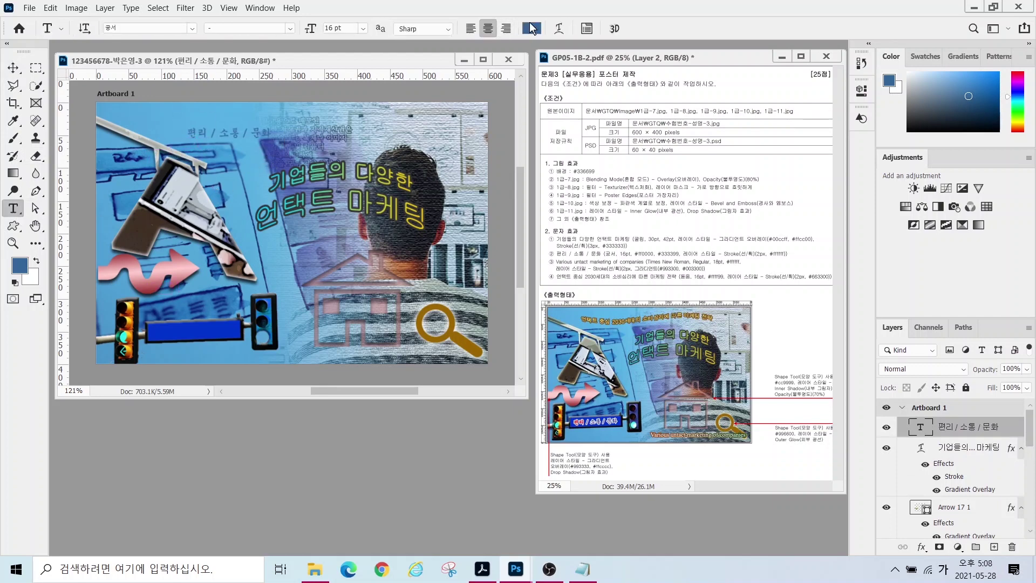
{"action": "left_click", "coordinate": [531, 28]}
{"action": "type", "text": "ff0000"}
{"action": "key", "text": "Return"}
{"action": "triple_click", "coordinate": [213, 133]}
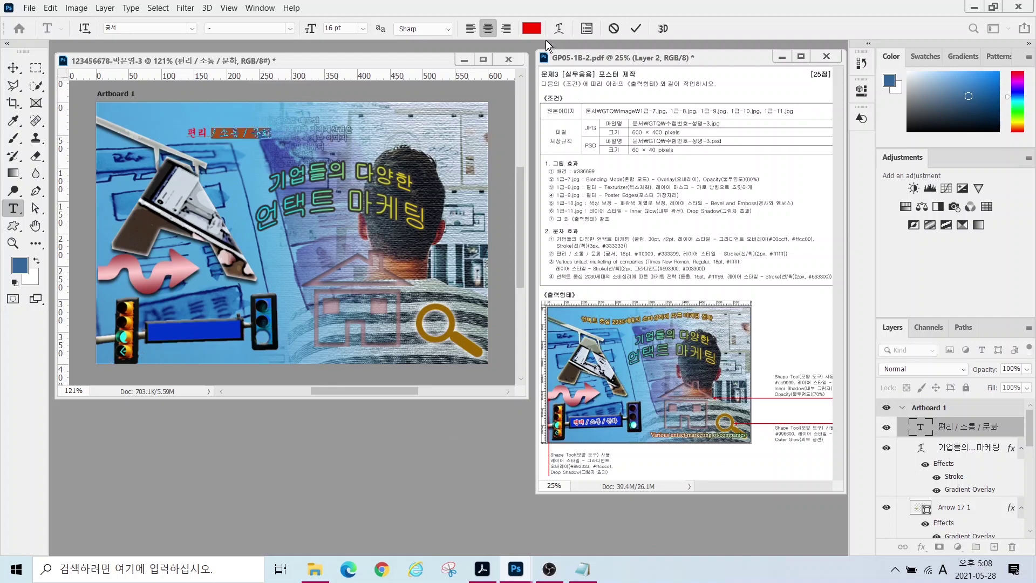
{"action": "left_click", "coordinate": [531, 29]}
{"action": "type", "text": "ff0000"}
{"action": "key", "text": "Return"}
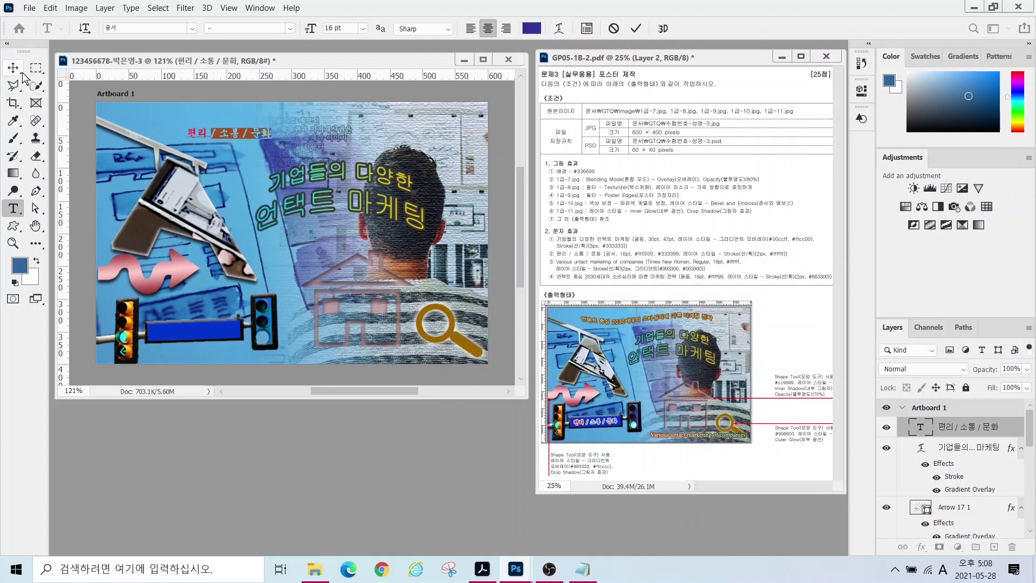
{"action": "key", "text": "ctrl+Return"}
- Add a Stroke effect to the label and move it onto the blue bar
{"action": "left_click", "coordinate": [920, 546]}
{"action": "left_click", "coordinate": [941, 448]}
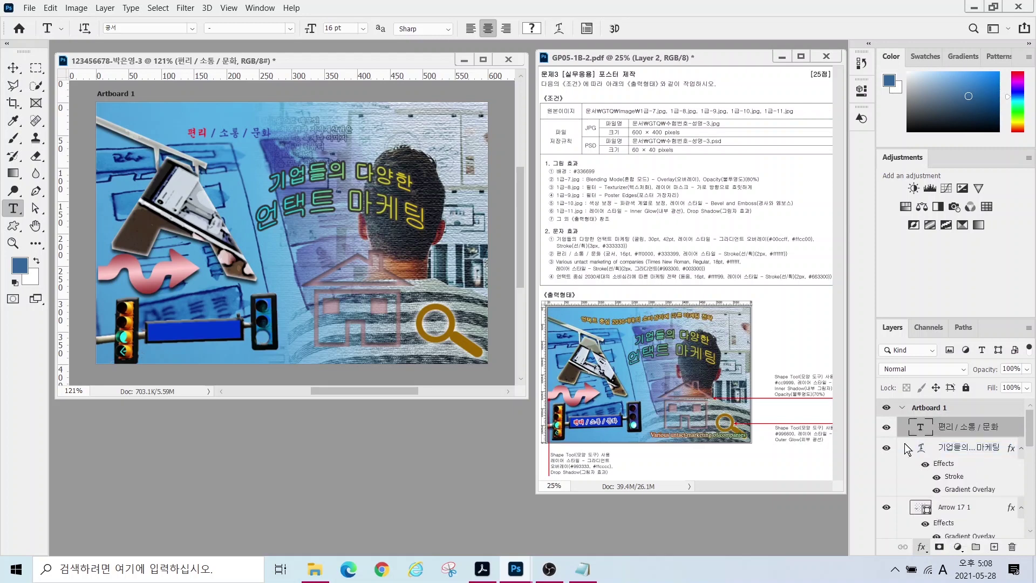
{"action": "left_click", "coordinate": [504, 365]}
{"action": "key", "text": "Return"}
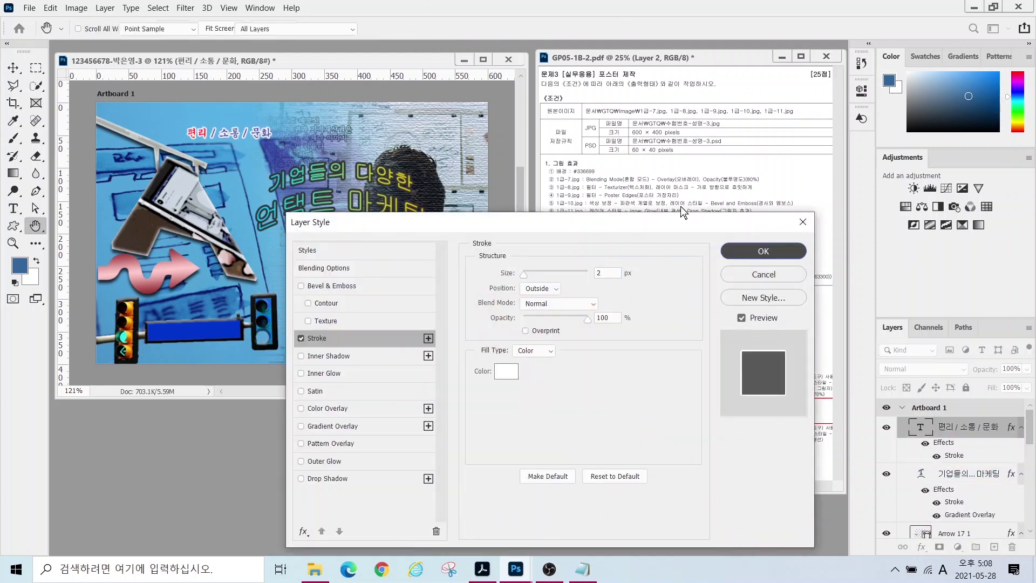
{"action": "key", "text": "Return"}
{"action": "key", "text": "v"}
{"action": "left_click_drag", "start_coordinate": [236, 134], "coordinate": [198, 331]}
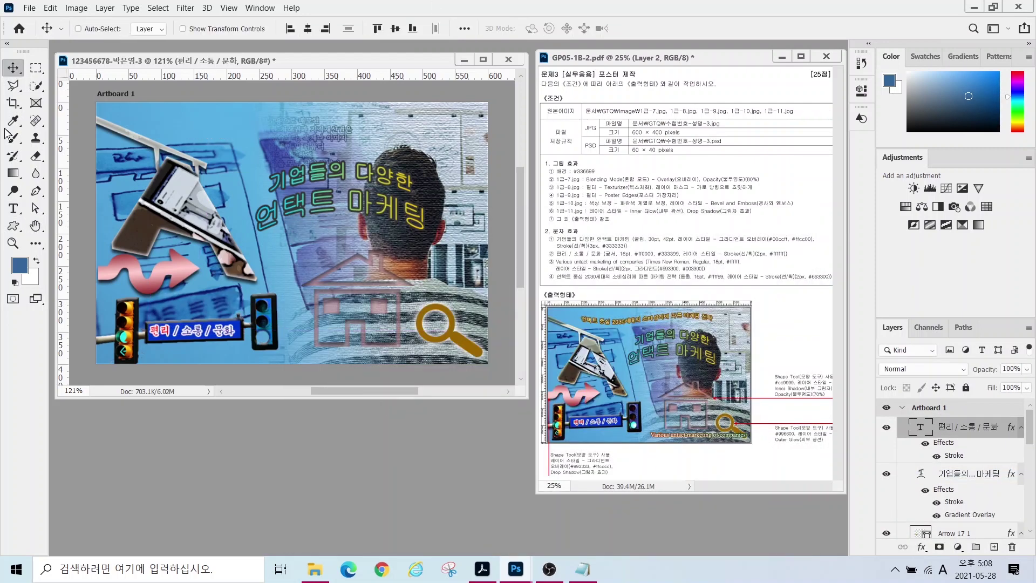
- Add 'Various untact marketing of companies' in Times New Roman 18 pt, white
{"action": "key", "text": "t"}
{"action": "left_click", "coordinate": [200, 145]}
{"action": "type", "text": "Various untact marketing of companies"}
{"action": "key", "text": "ctrl+Return"}
{"action": "left_click", "coordinate": [191, 28]}
{"action": "left_click", "coordinate": [151, 99]}
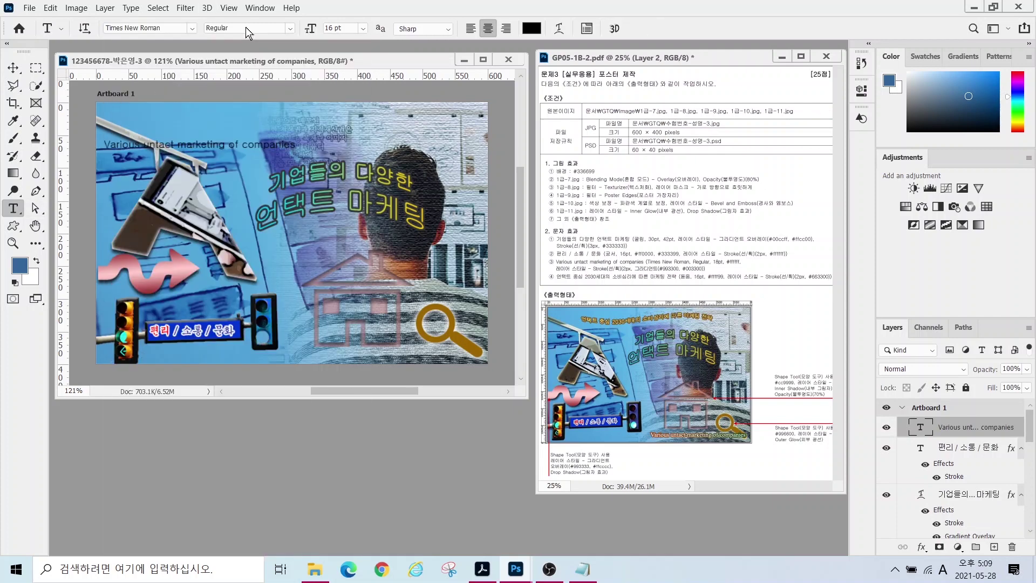
{"action": "key", "text": "ctrl+shift+period"}
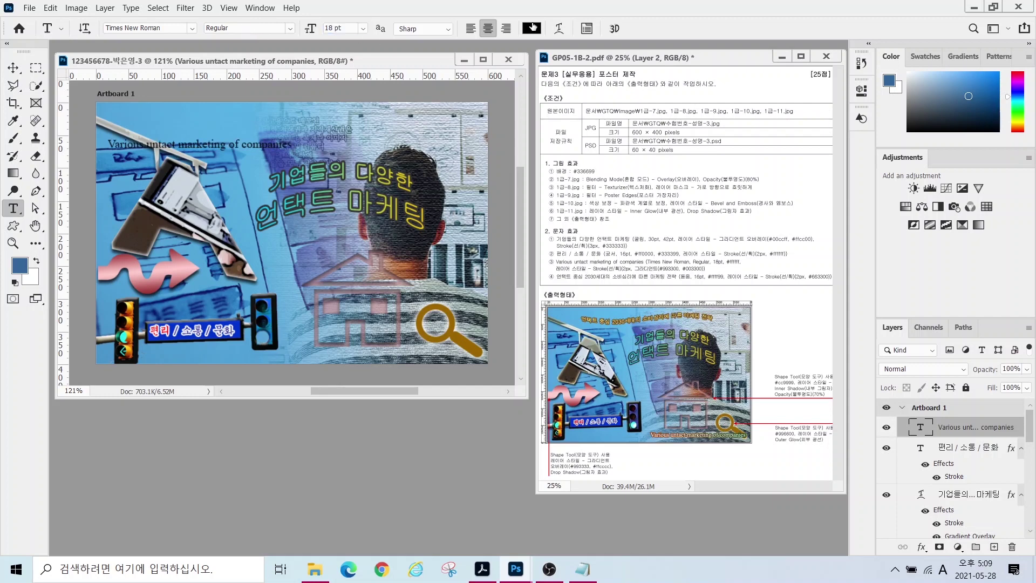
{"action": "left_click", "coordinate": [532, 28]}
{"action": "type", "text": "ffffff"}
{"action": "left_click", "coordinate": [756, 286]}
- Give the subtitle a gradient Stroke running from 993300 to 006633
{"action": "left_click", "coordinate": [921, 546]}
{"action": "left_click", "coordinate": [935, 453]}
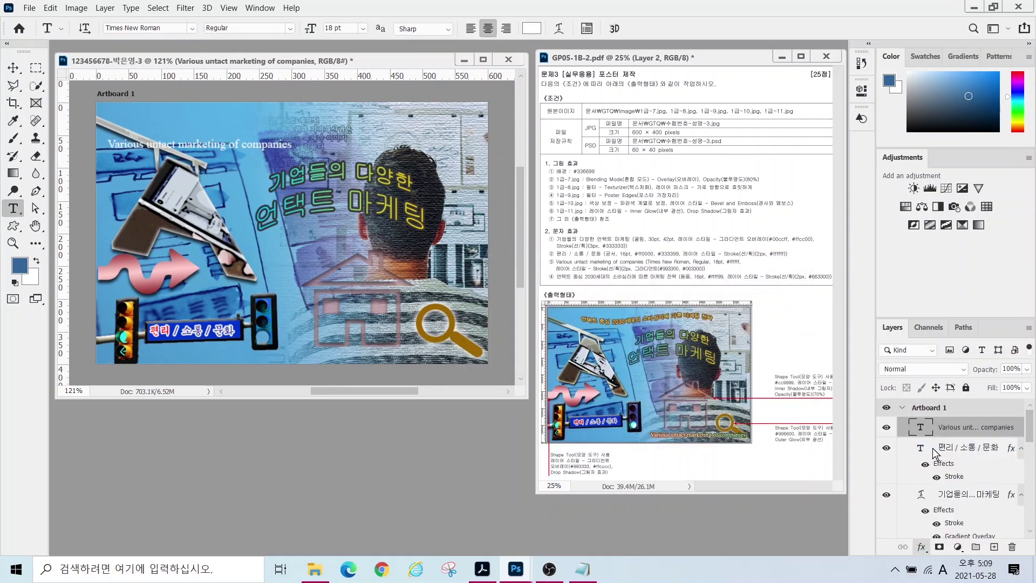
{"action": "left_click", "coordinate": [529, 346]}
{"action": "left_click", "coordinate": [526, 359]}
{"action": "left_click", "coordinate": [518, 370]}
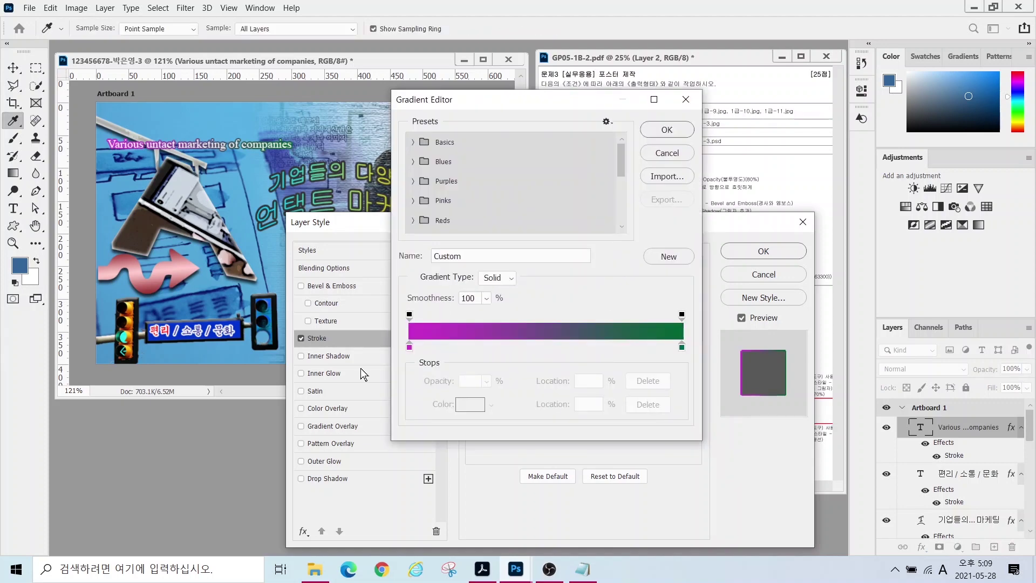
{"action": "double_click", "coordinate": [408, 346]}
{"action": "type", "text": "993300"}
{"action": "key", "text": "Return"}
{"action": "double_click", "coordinate": [681, 346]}
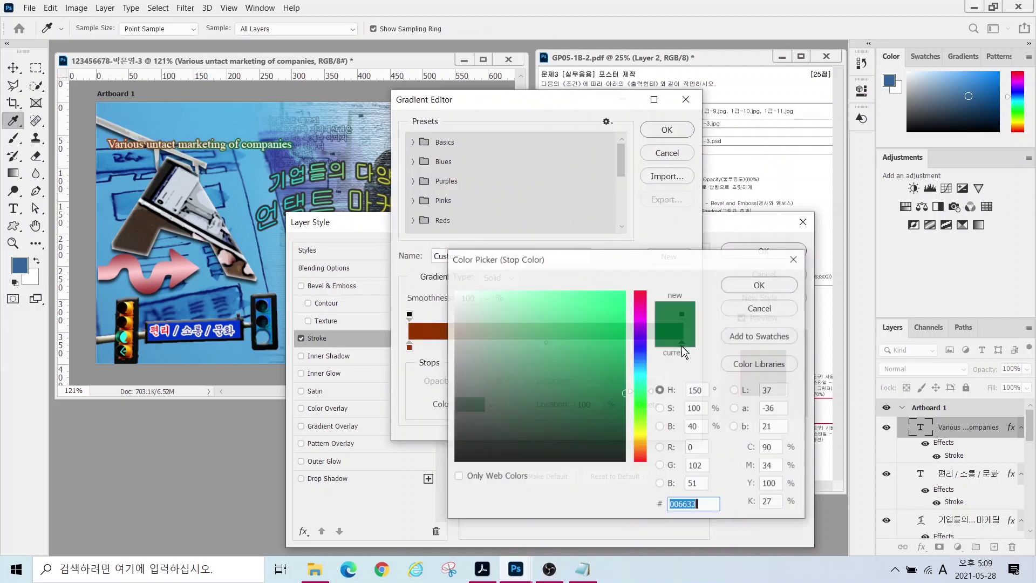
{"action": "key", "text": "Return"}
{"action": "left_click", "coordinate": [663, 130]}
{"action": "left_click", "coordinate": [747, 251]}
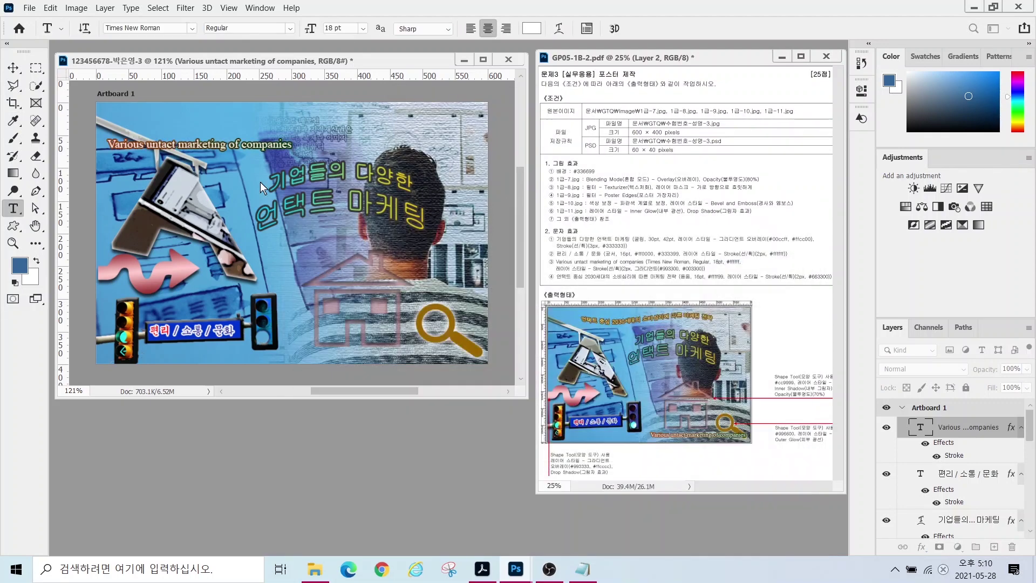
- Move the subtitle to the bottom right and start a new text layer
{"action": "key", "text": "v"}
{"action": "left_click_drag", "start_coordinate": [198, 148], "coordinate": [391, 354]}
{"action": "key", "text": "Left"}
{"action": "key", "text": "Left"}
{"action": "key", "text": "Left"}
{"action": "key", "text": "t"}
{"action": "left_click", "coordinate": [217, 170]}
- Type the headline '언택트 중심 2030세대의 소비심리에 따른 마케팅 전략' at 16 pt in #ffff99
{"action": "type", "text": "언택트 중심 2030세대의 소비심리에 따른 마케팅 전략"}
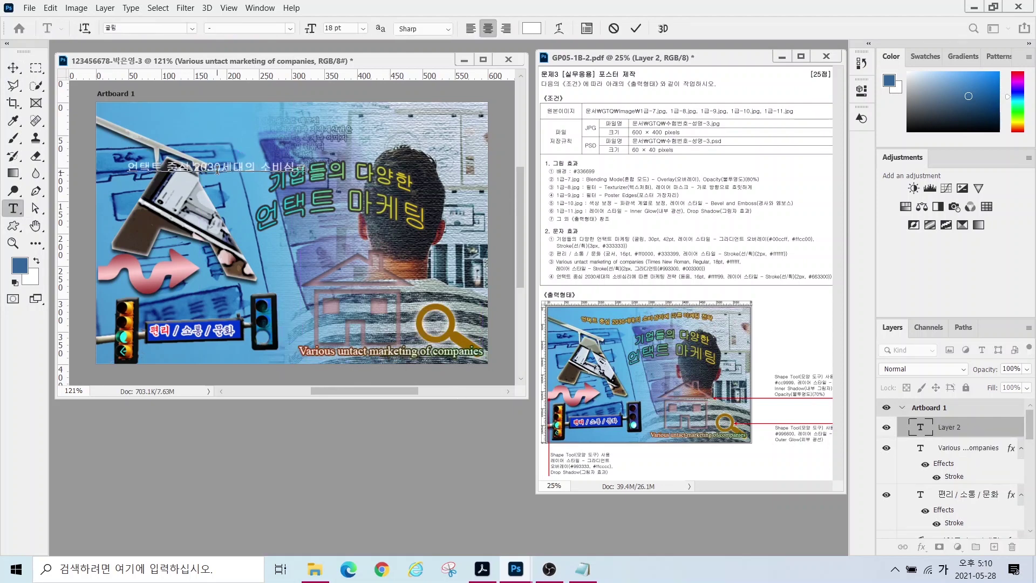
{"action": "key", "text": "ctrl+Return"}
{"action": "left_click", "coordinate": [192, 32]}
{"action": "left_click", "coordinate": [183, 120]}
{"action": "left_click_drag", "start_coordinate": [343, 28], "coordinate": [234, 31]}
{"action": "type", "text": "16"}
{"action": "key", "text": "Return"}
{"action": "left_click", "coordinate": [531, 28]}
{"action": "key", "text": "BackSpace"}
{"action": "type", "text": "ffff99"}
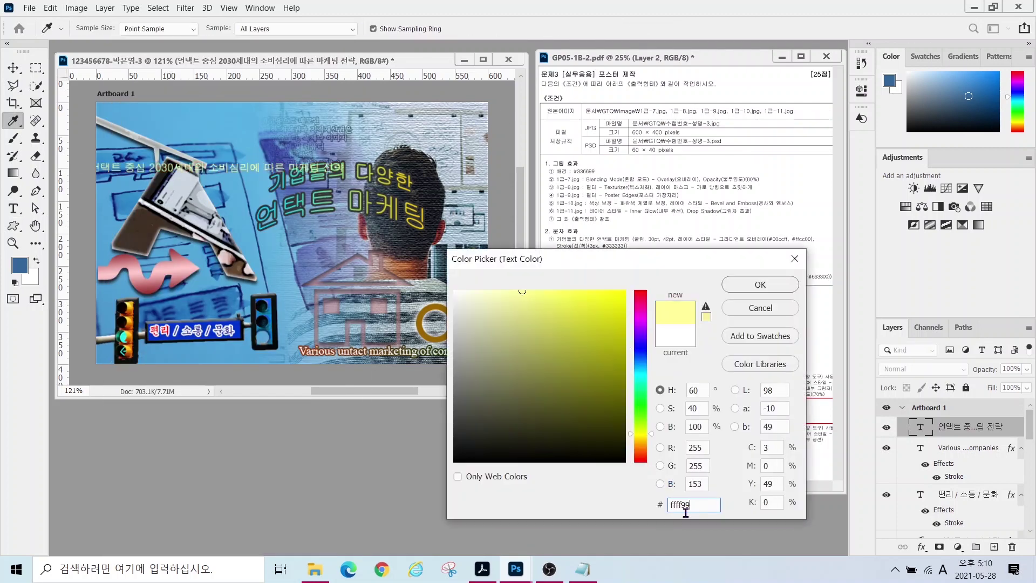
{"action": "key", "text": "Return"}
- Add a solid brown #663300 stroke to the headline and move it to the top
{"action": "left_click", "coordinate": [921, 546]}
{"action": "left_click", "coordinate": [917, 455]}
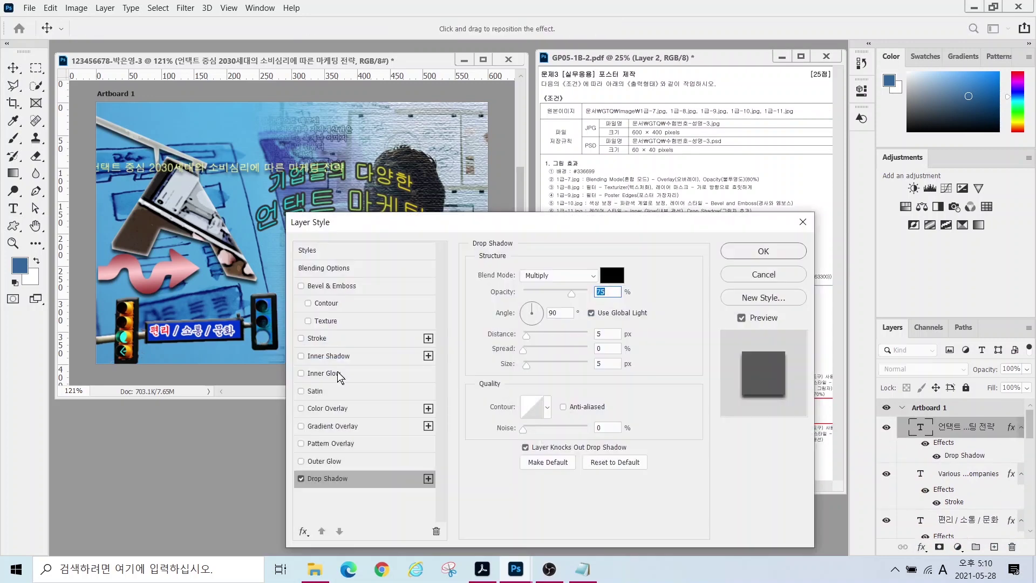
{"action": "left_click", "coordinate": [317, 338]}
{"action": "left_click", "coordinate": [535, 351]}
{"action": "left_click", "coordinate": [521, 362]}
{"action": "left_click", "coordinate": [502, 371]}
{"action": "type", "text": "663300"}
{"action": "key", "text": "Return"}
{"action": "left_click", "coordinate": [763, 251]}
{"action": "left_click_drag", "start_coordinate": [172, 141], "coordinate": [252, 101]}
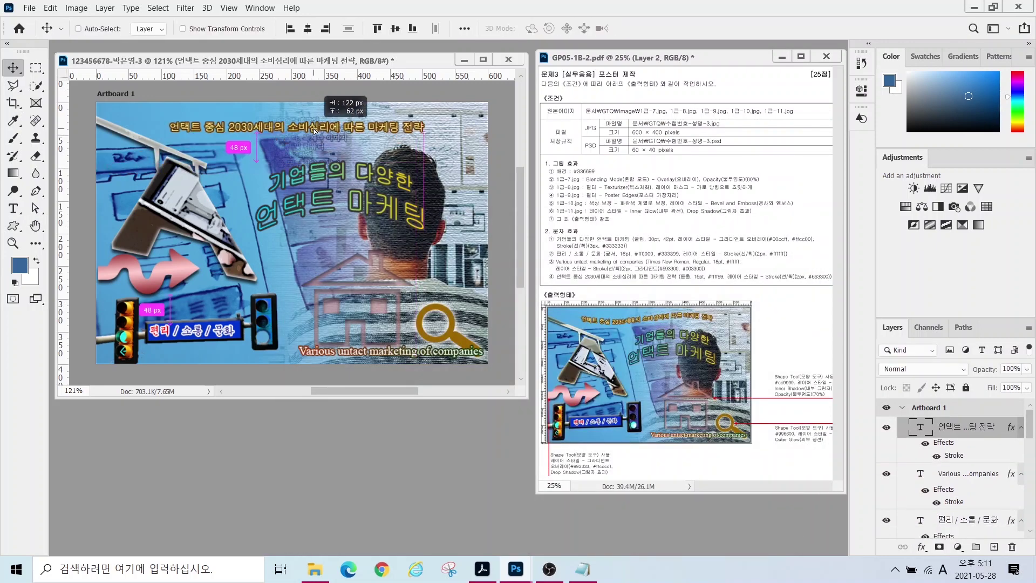
- Warp the headline with the Flag style at Bend -32 and fine-tune its position
{"action": "key", "text": "t"}
{"action": "left_click", "coordinate": [558, 28]}
{"action": "left_click", "coordinate": [361, 389]}
{"action": "left_click", "coordinate": [345, 275]}
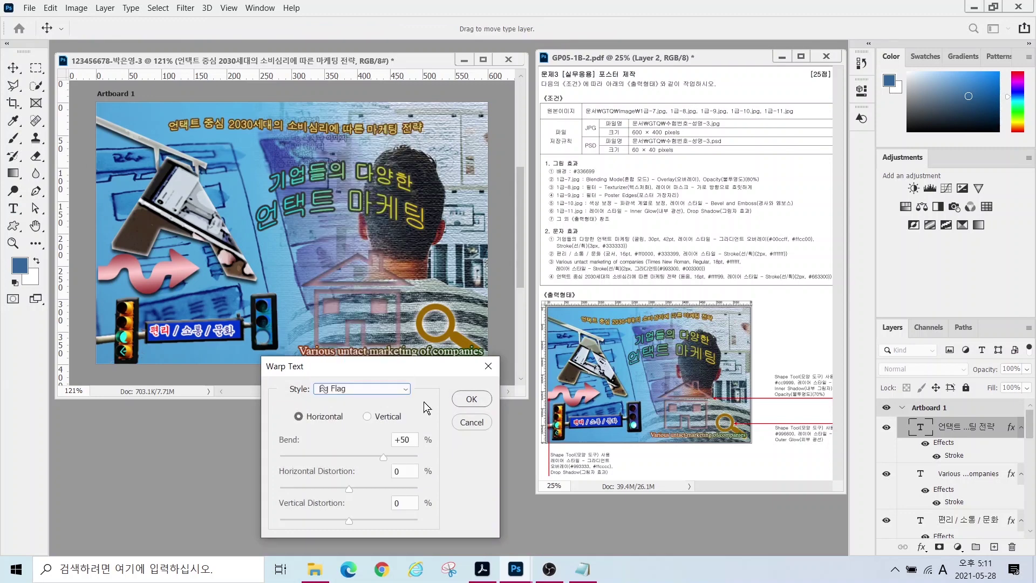
{"action": "left_click_drag", "start_coordinate": [355, 461], "coordinate": [329, 464]}
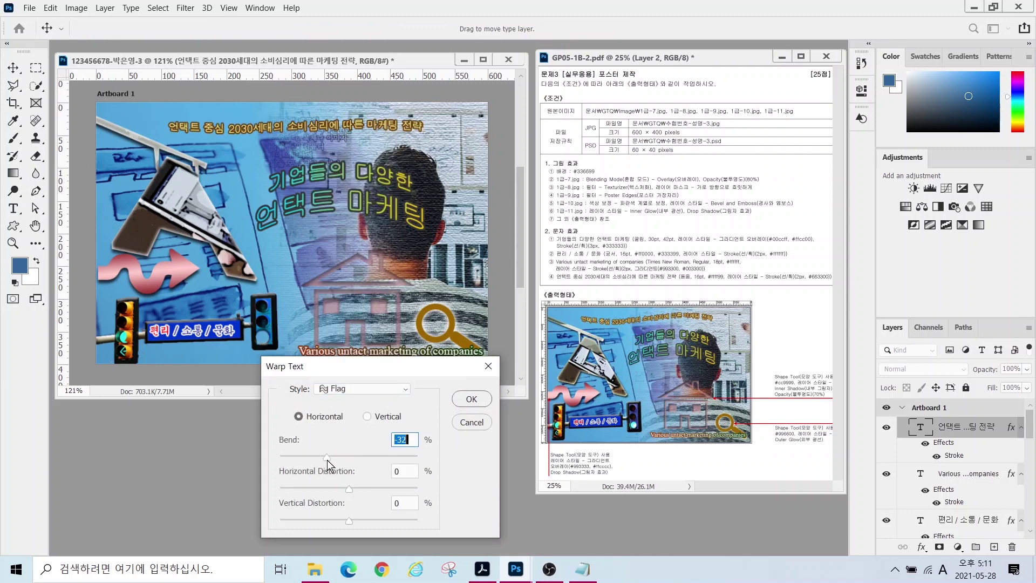
{"action": "left_click", "coordinate": [471, 402]}
{"action": "key", "text": "v"}
{"action": "left_click_drag", "start_coordinate": [267, 140], "coordinate": [260, 135]}
- Select the Home 1 layer and open the File menu to save
{"action": "scroll", "coordinate": [935, 493], "scroll_direction": "down", "scroll_amount": 5}
{"action": "scroll", "coordinate": [935, 492], "scroll_direction": "up", "scroll_amount": 1}
{"action": "left_click", "coordinate": [939, 477]}
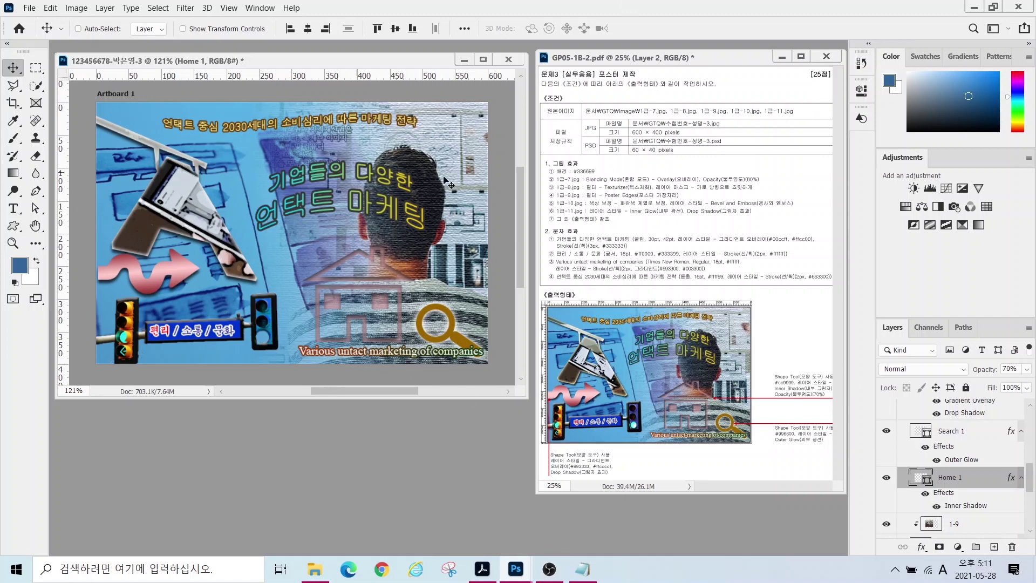
{"action": "left_click", "coordinate": [29, 8]}
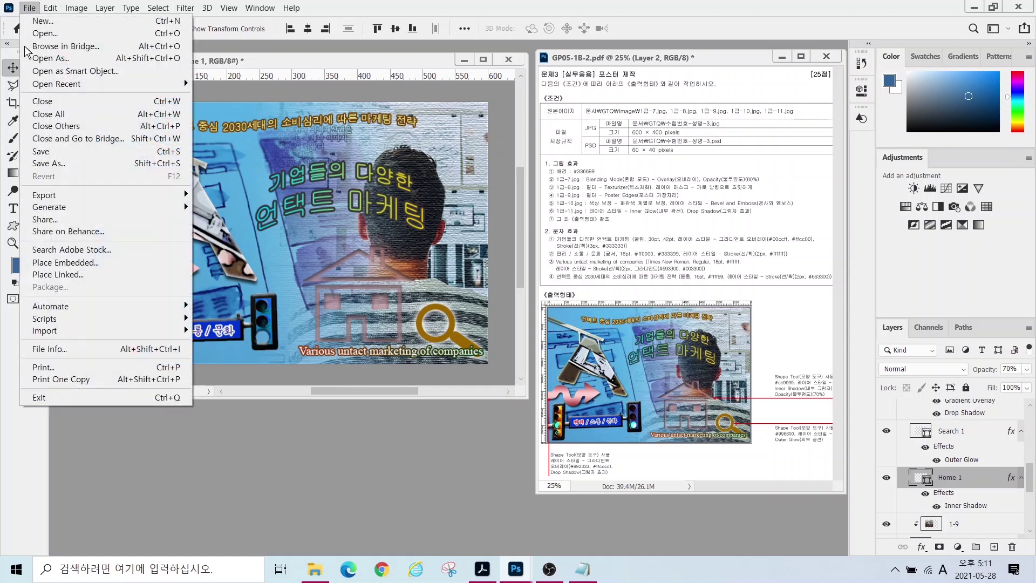
- Save the poster as a JPEG in the GTQ folder with default quality options
{"action": "left_click", "coordinate": [49, 163]}
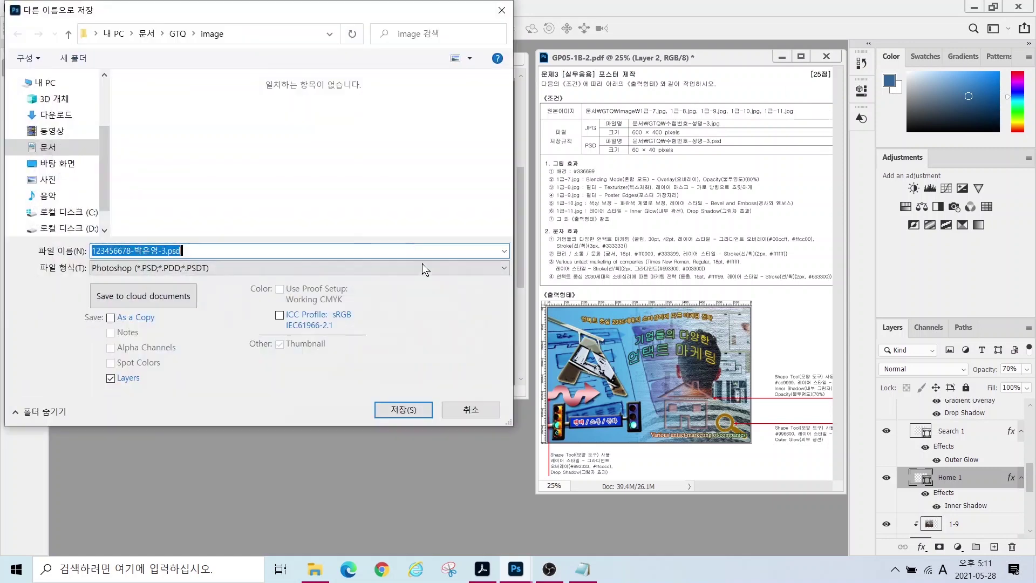
{"action": "left_click", "coordinate": [178, 34]}
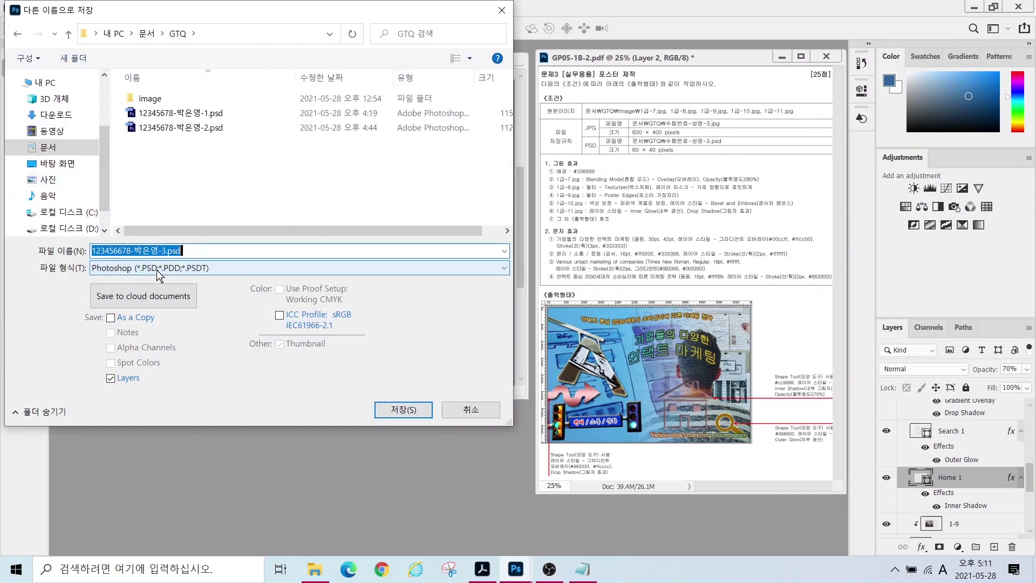
{"action": "left_click", "coordinate": [124, 267]}
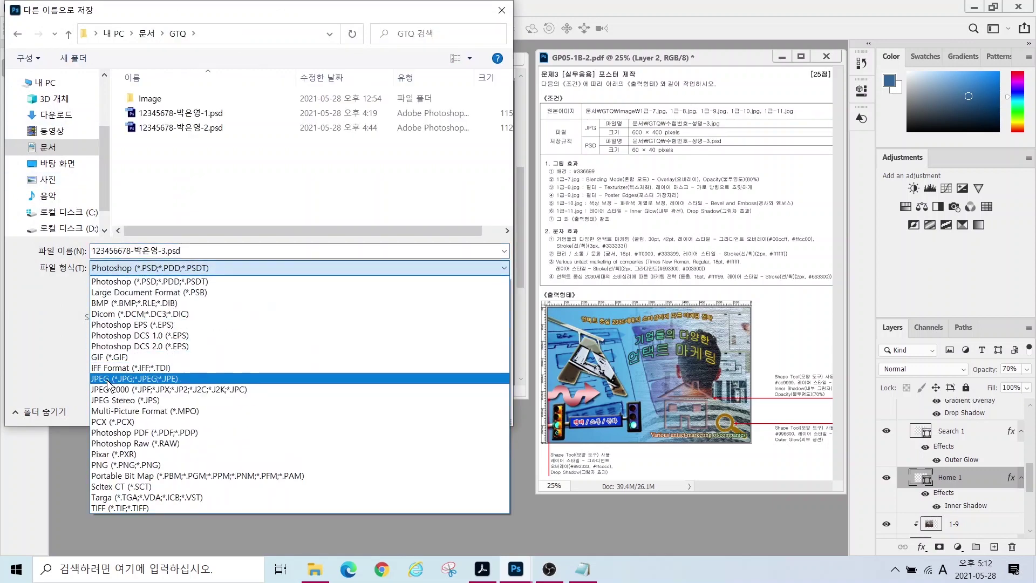
{"action": "left_click", "coordinate": [107, 379]}
{"action": "left_click", "coordinate": [396, 411]}
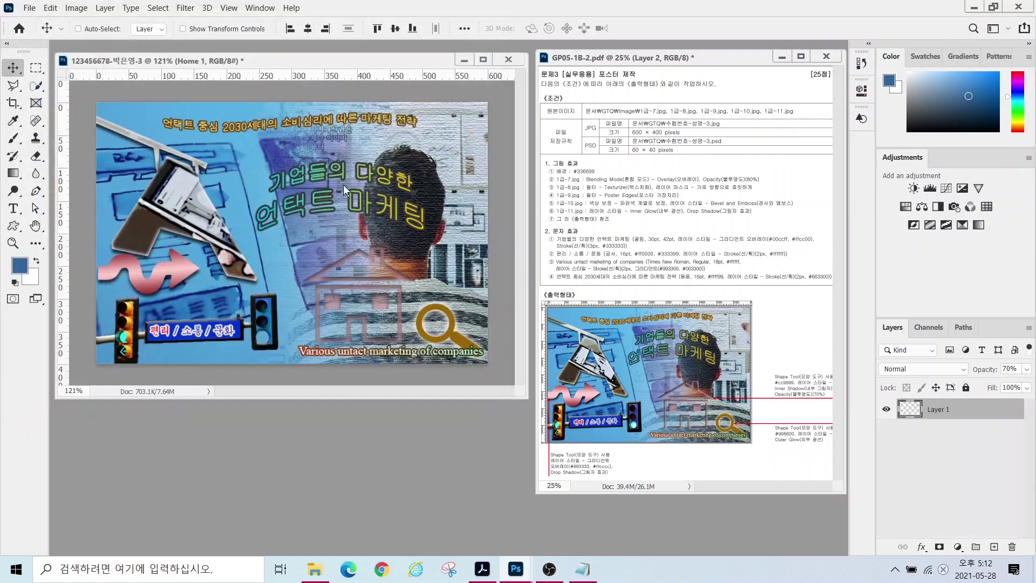
{"action": "key", "text": "Return"}
- Resize the image to 60 × 40 px via Image Size
{"action": "left_click", "coordinate": [51, 7]}
{"action": "left_click", "coordinate": [51, 7]}
{"action": "left_click", "coordinate": [76, 7]}
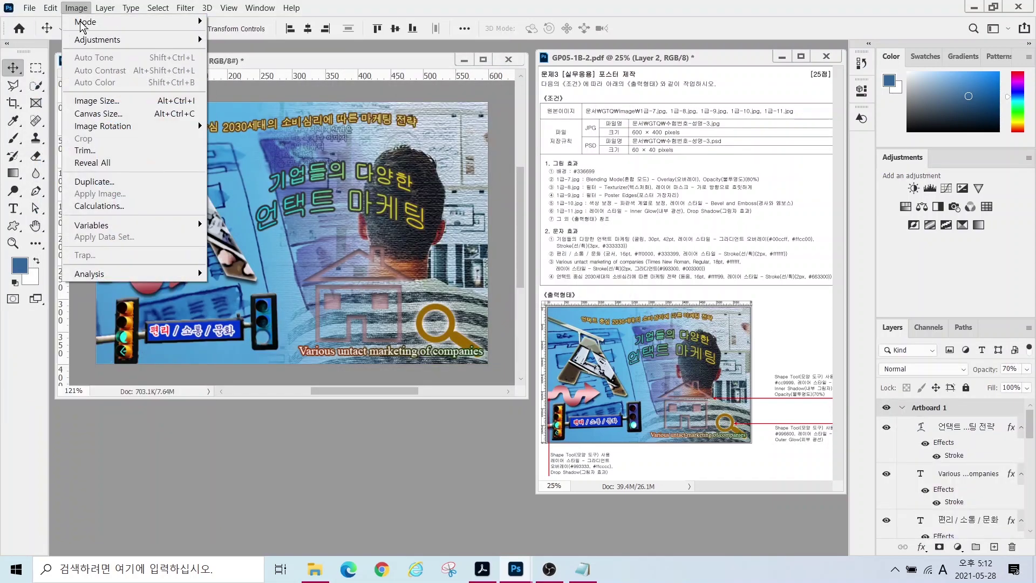
{"action": "left_click", "coordinate": [92, 100]}
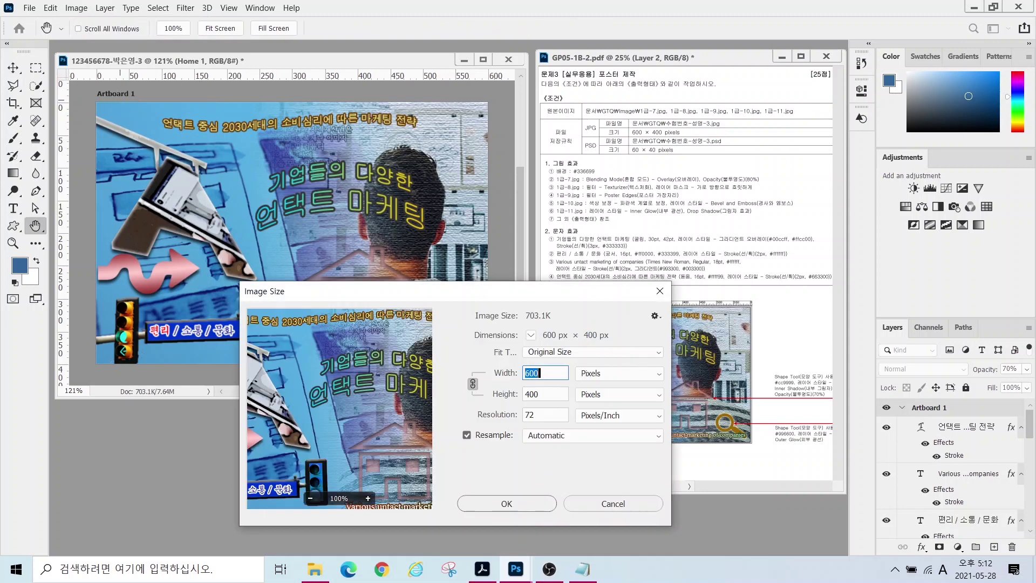
{"action": "type", "text": "60"}
{"action": "key", "text": "Return"}
- Save the resized version as a PSD file
{"action": "key", "text": "v"}
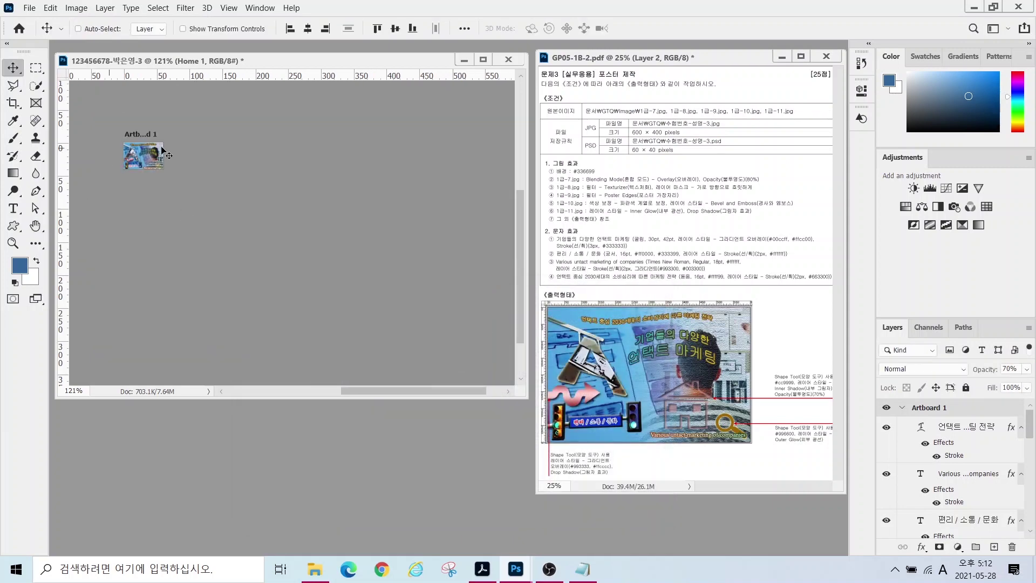
{"action": "left_click", "coordinate": [28, 8]}
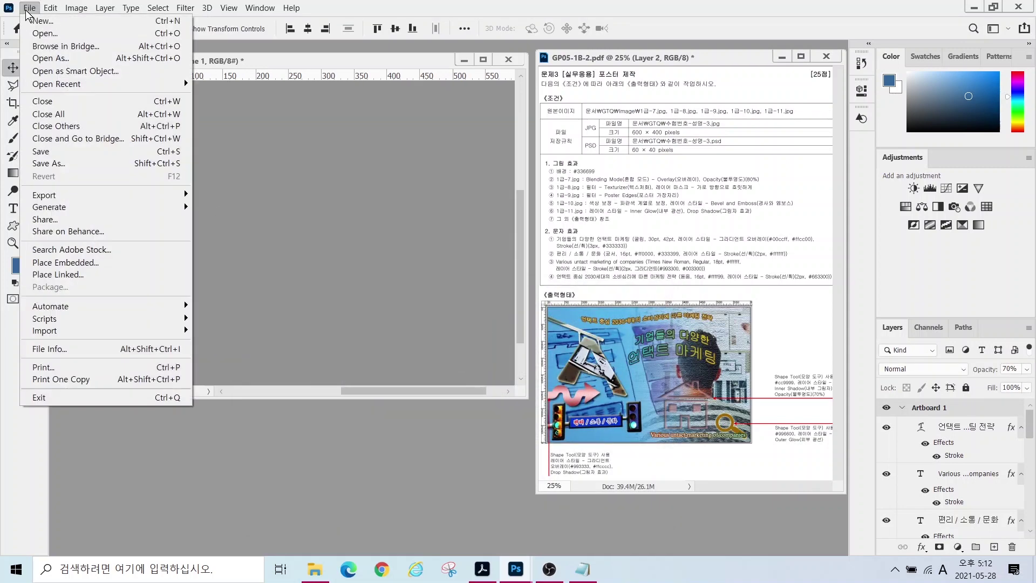
{"action": "left_click", "coordinate": [47, 162]}
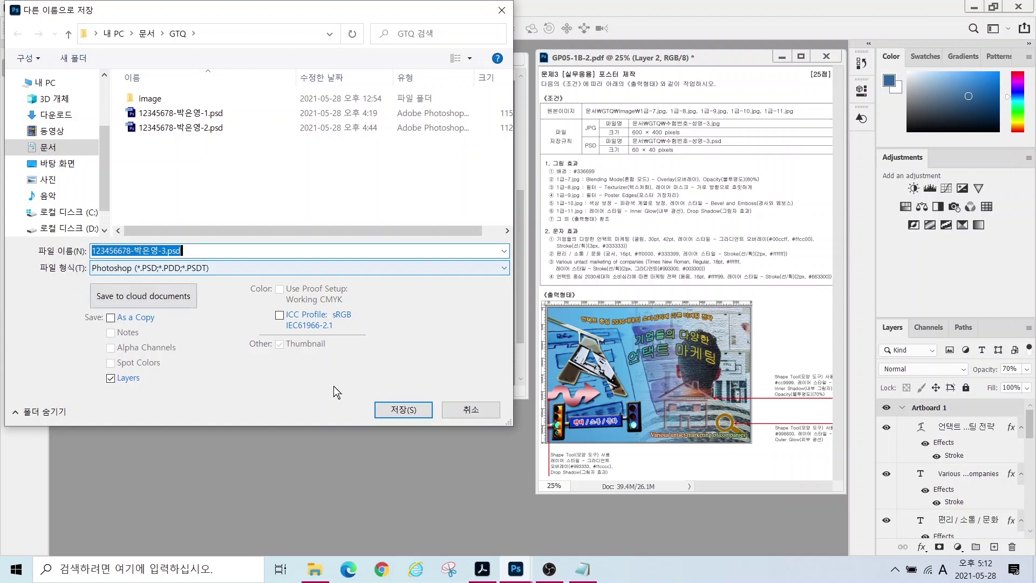
{"action": "left_click", "coordinate": [403, 409]}
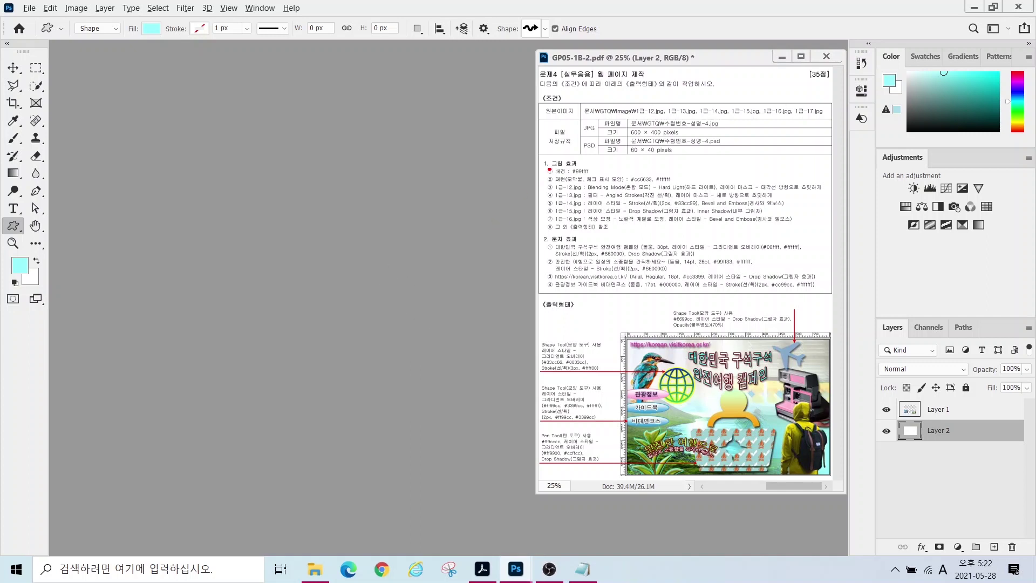
- Start a new document with width 600 and height 400 px
{"action": "left_click_drag", "start_coordinate": [603, 120], "coordinate": [692, 134]}
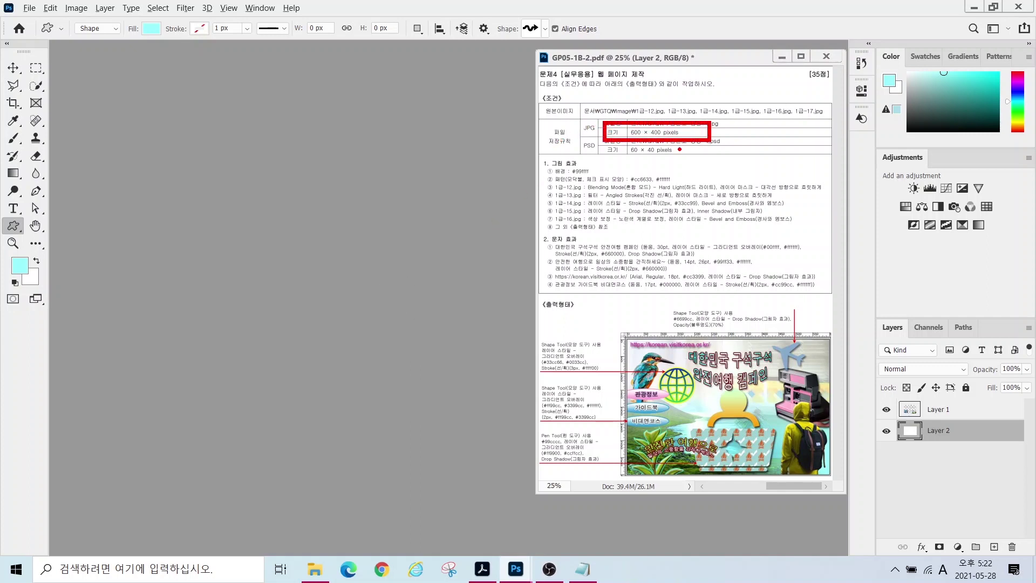
{"action": "left_click", "coordinate": [28, 9]}
{"action": "left_click", "coordinate": [43, 21]}
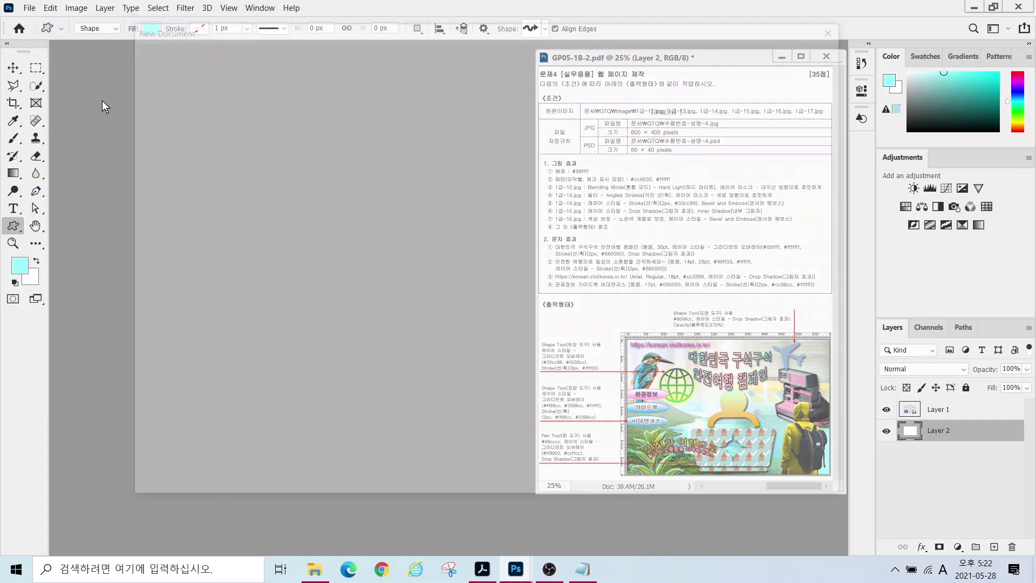
{"action": "left_click", "coordinate": [680, 152]}
{"action": "type", "text": "600"}
{"action": "key", "text": "Tab"}
{"action": "type", "text": "40"}
- Name the document with the candidate number and name
{"action": "left_click_drag", "start_coordinate": [693, 115], "coordinate": [652, 115]}
{"action": "type", "text": "12345"}
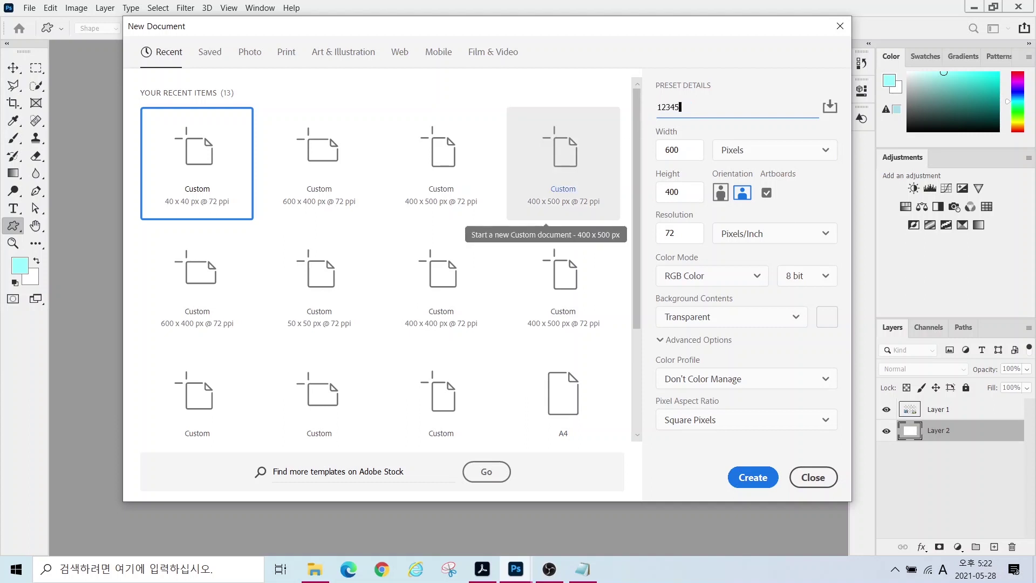
{"action": "type", "text": "678-"}
{"action": "key", "text": "Hangul"}
{"action": "type", "text": "박으"}
- Set Background Contents to White and create the document
{"action": "left_click", "coordinate": [685, 317]}
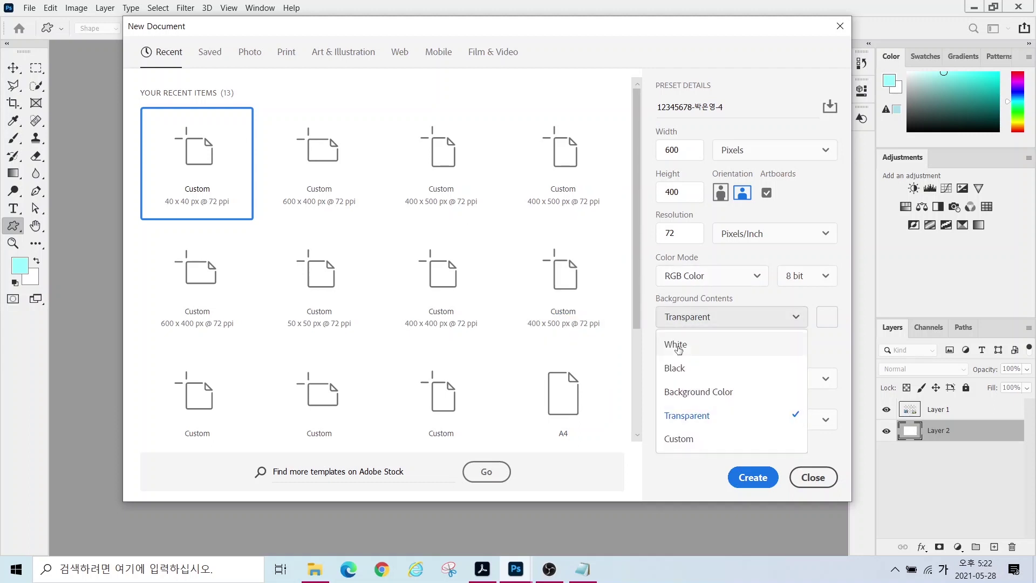
{"action": "key", "text": "Escape"}
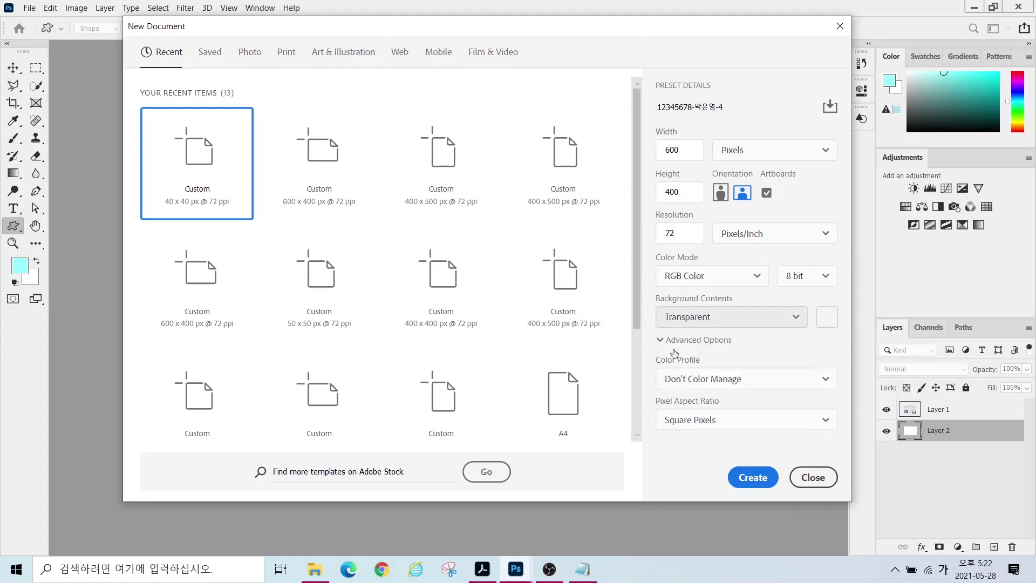
{"action": "left_click", "coordinate": [671, 317]}
{"action": "left_click", "coordinate": [665, 280]}
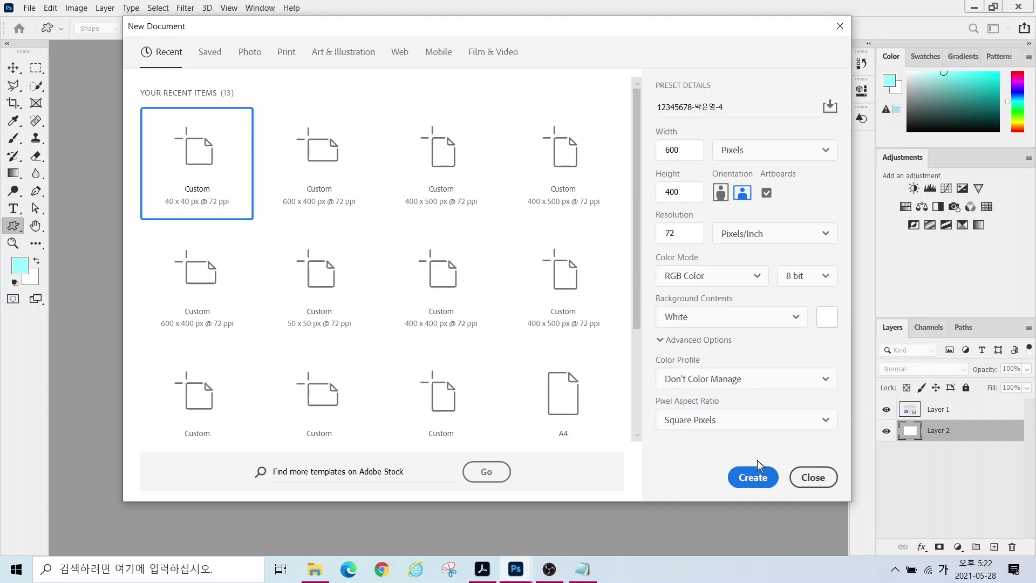
{"action": "left_click", "coordinate": [754, 475]}
{"action": "left_click_drag", "start_coordinate": [219, 218], "coordinate": [212, 217]}
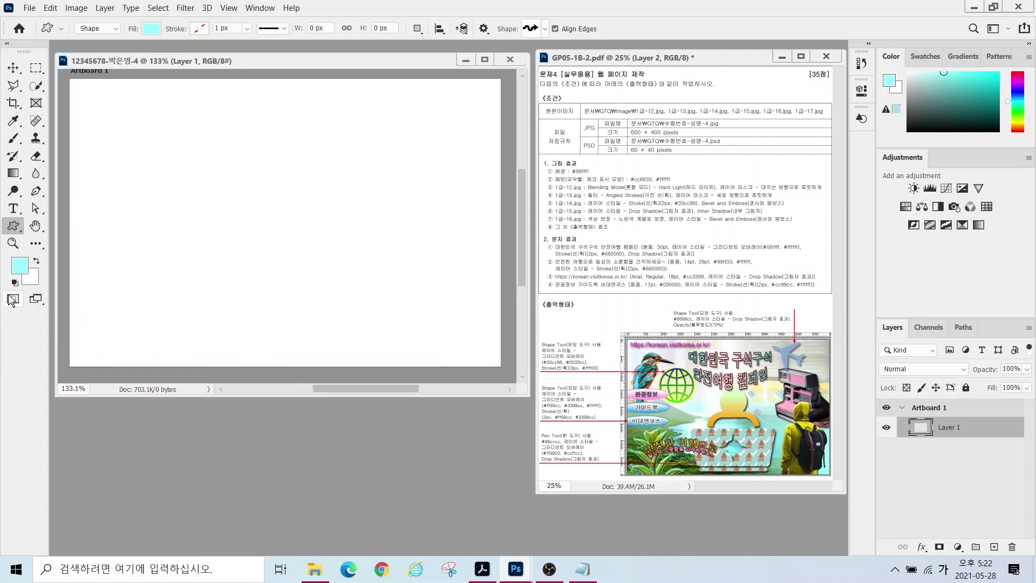
- Set the foreground colour to 99ffff
{"action": "left_click", "coordinate": [20, 265]}
{"action": "left_click_drag", "start_coordinate": [688, 504], "coordinate": [530, 508]}
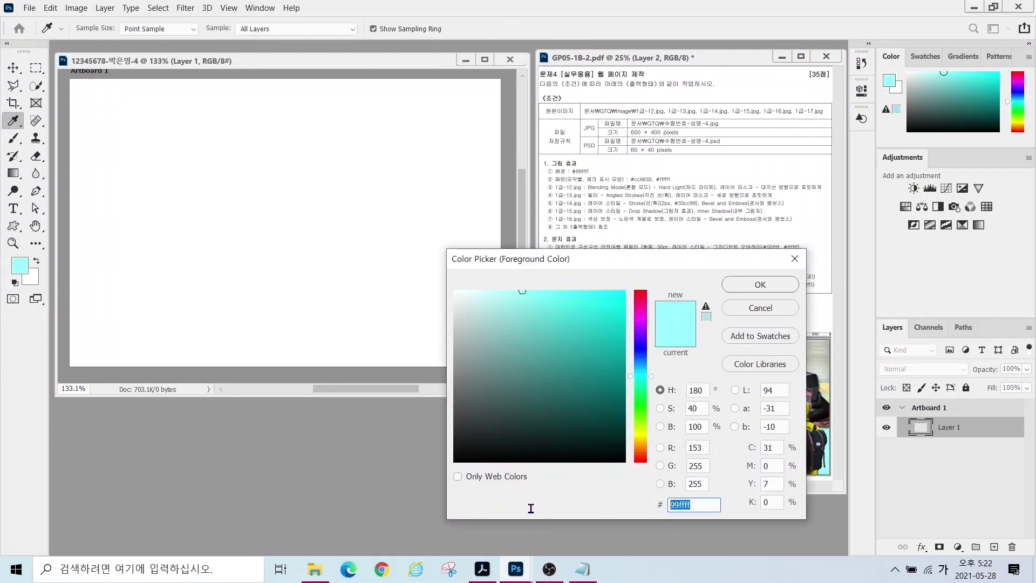
{"action": "type", "text": "99ffff"}
{"action": "key", "text": "Return"}
{"action": "key", "text": "u"}
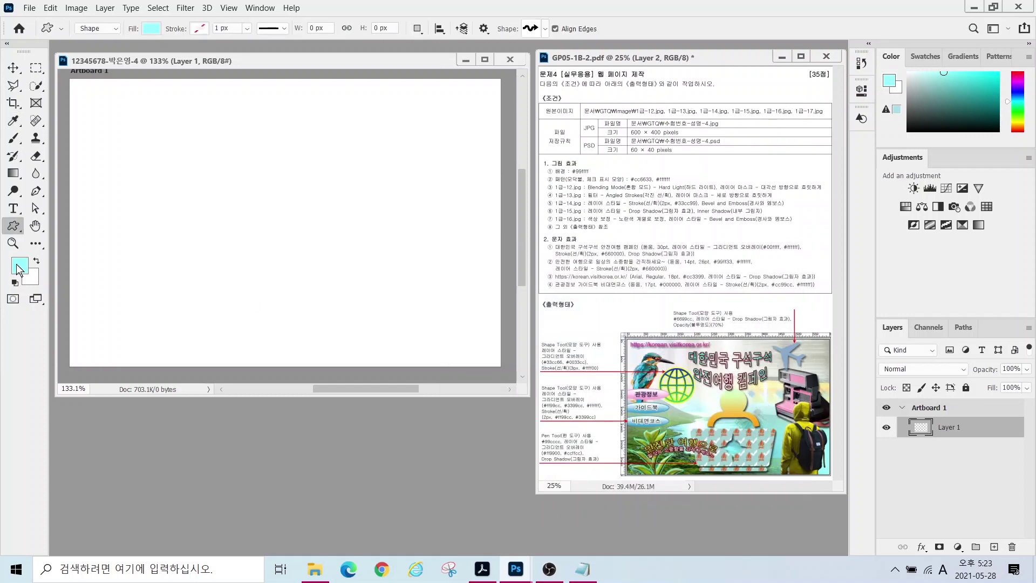
- Fill the canvas with the foreground colour using Edit > Fill
{"action": "left_click", "coordinate": [50, 8]}
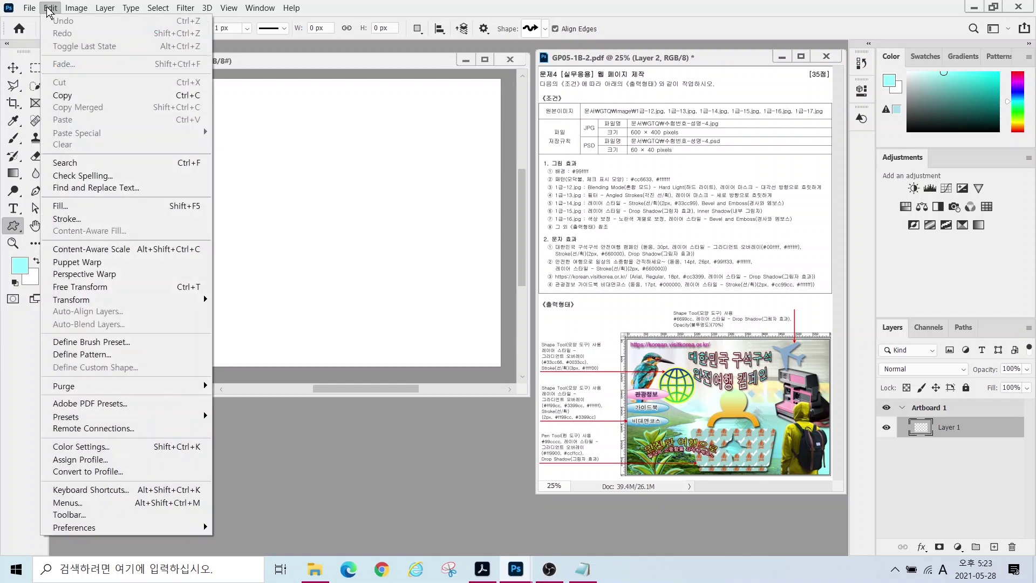
{"action": "left_click", "coordinate": [64, 207]}
{"action": "left_click", "coordinate": [438, 126]}
{"action": "left_click", "coordinate": [541, 123]}
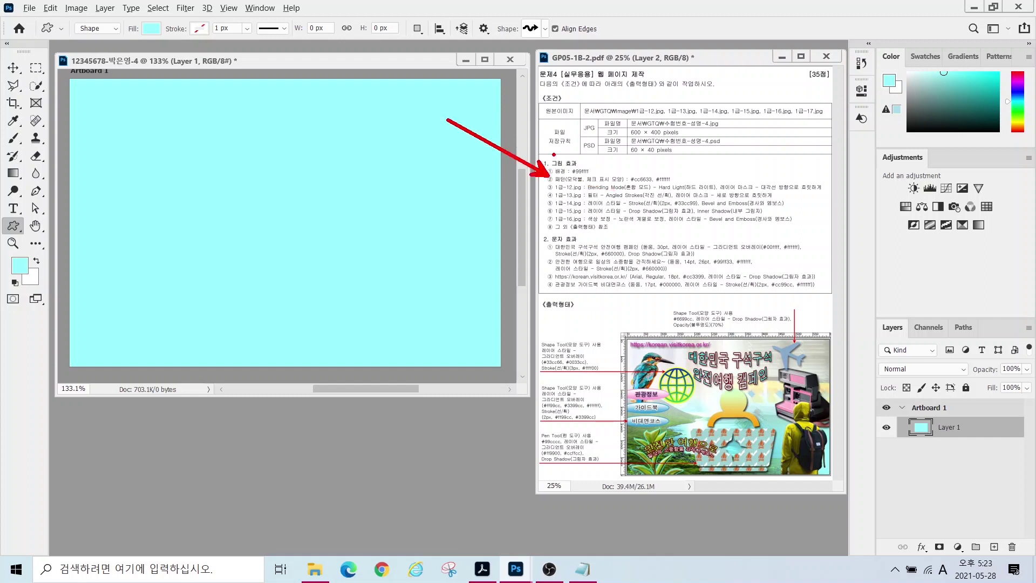
{"action": "mouse_move", "coordinate": [578, 183]}
{"action": "left_mouse_down"}
{"action": "mouse_move", "coordinate": [556, 183]}
{"action": "mouse_move", "coordinate": [583, 180]}
{"action": "left_mouse_up"}
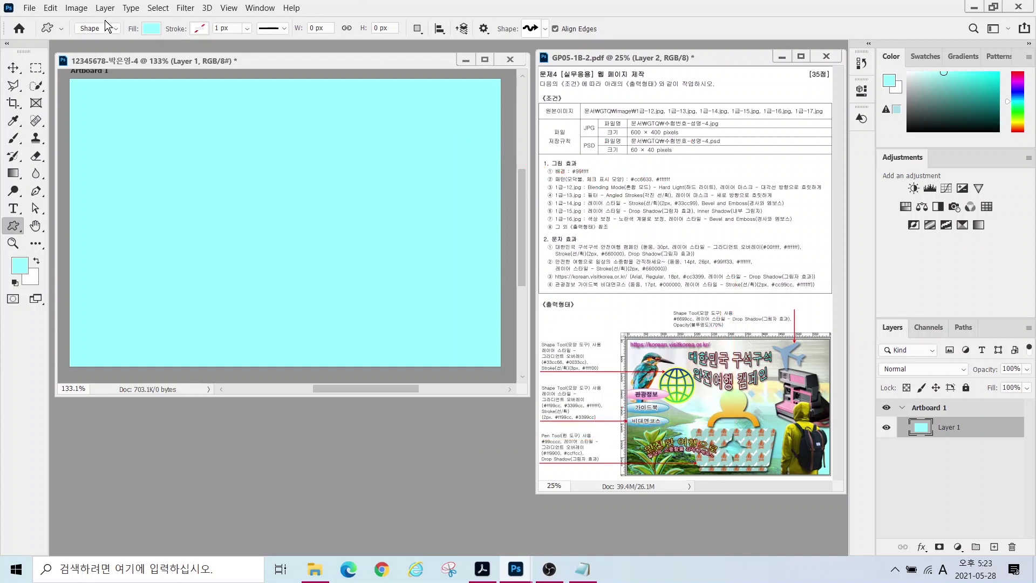
{"action": "left_click", "coordinate": [30, 9]}
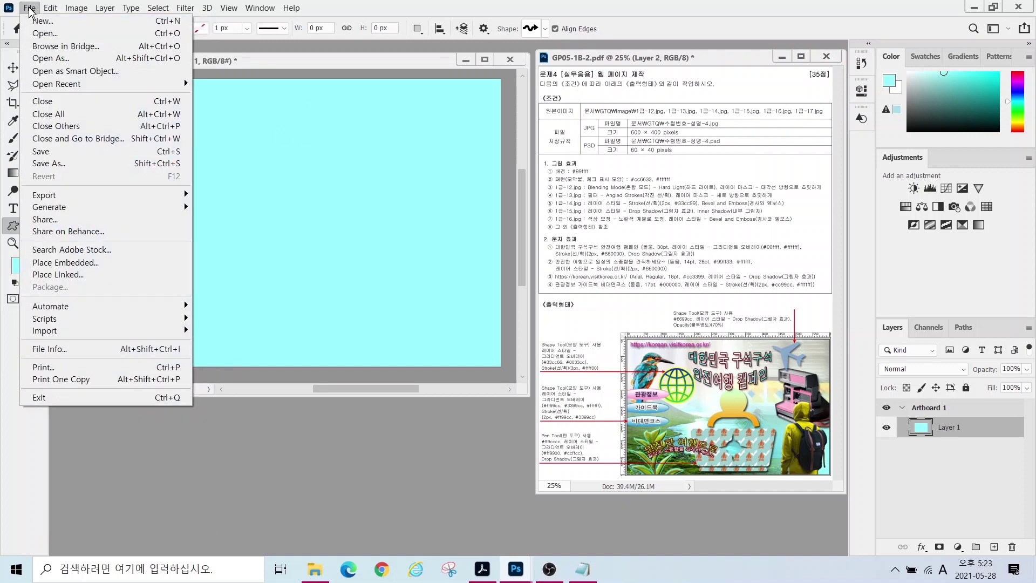
- Create a 40 × 40 px document with Transparent background contents and move its window aside
{"action": "left_click", "coordinate": [41, 21]}
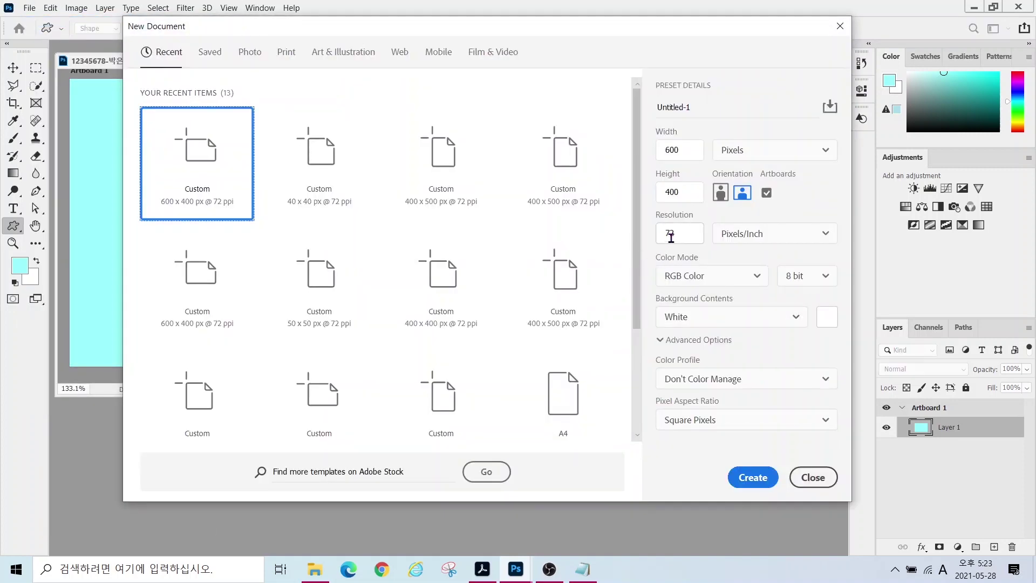
{"action": "left_click", "coordinate": [684, 151]}
{"action": "type", "text": "40"}
{"action": "key", "text": "Tab"}
{"action": "key", "text": "Tab"}
{"action": "type", "text": "40"}
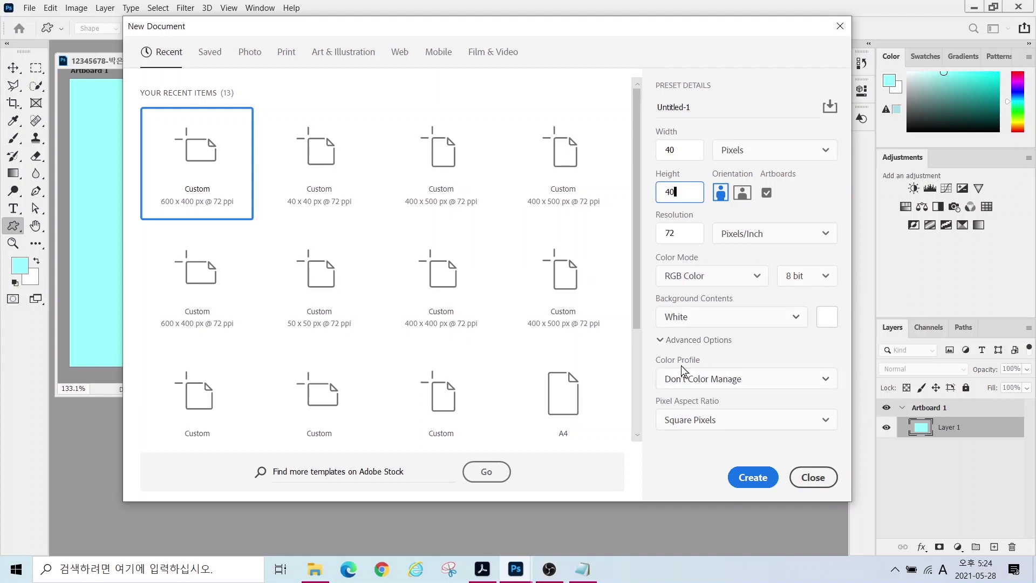
{"action": "left_click", "coordinate": [682, 322]}
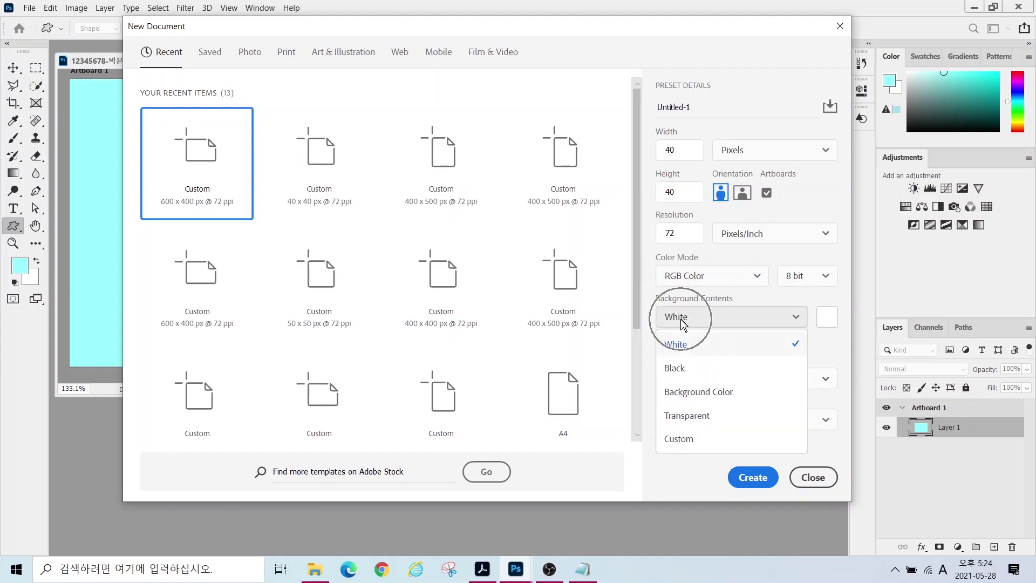
{"action": "left_click", "coordinate": [681, 425]}
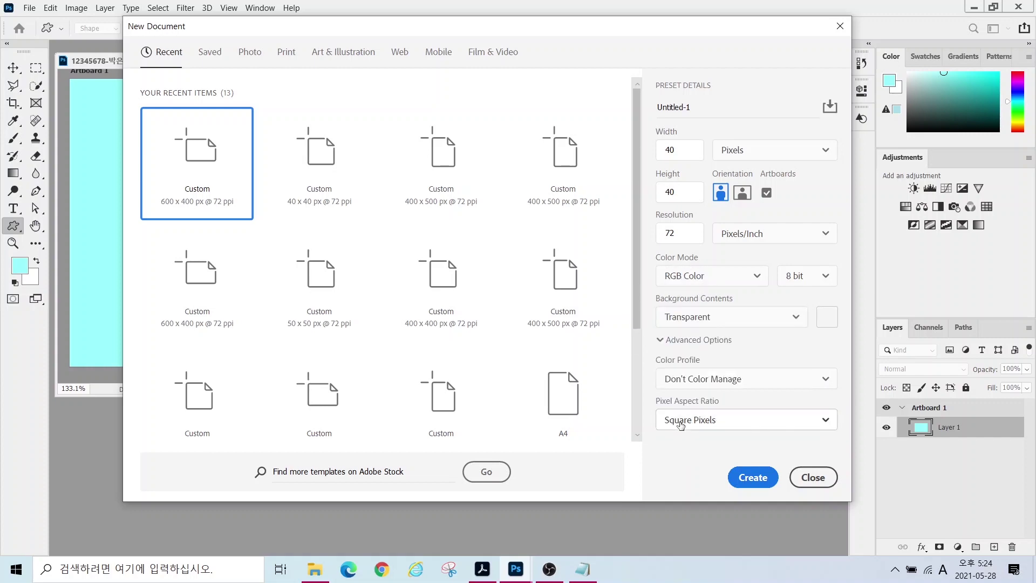
{"action": "left_click", "coordinate": [753, 477]}
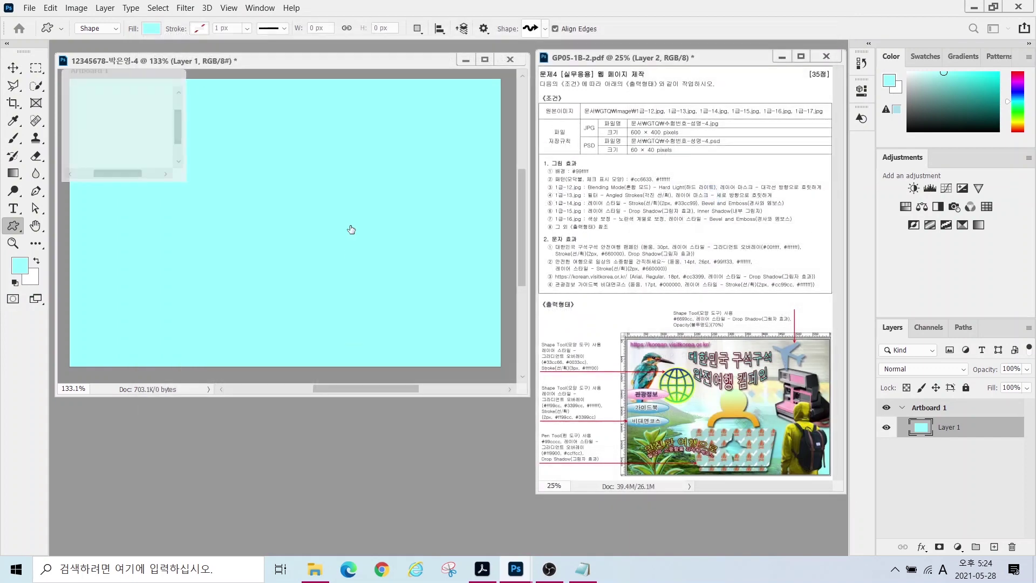
{"action": "left_click_drag", "start_coordinate": [95, 76], "coordinate": [374, 164]}
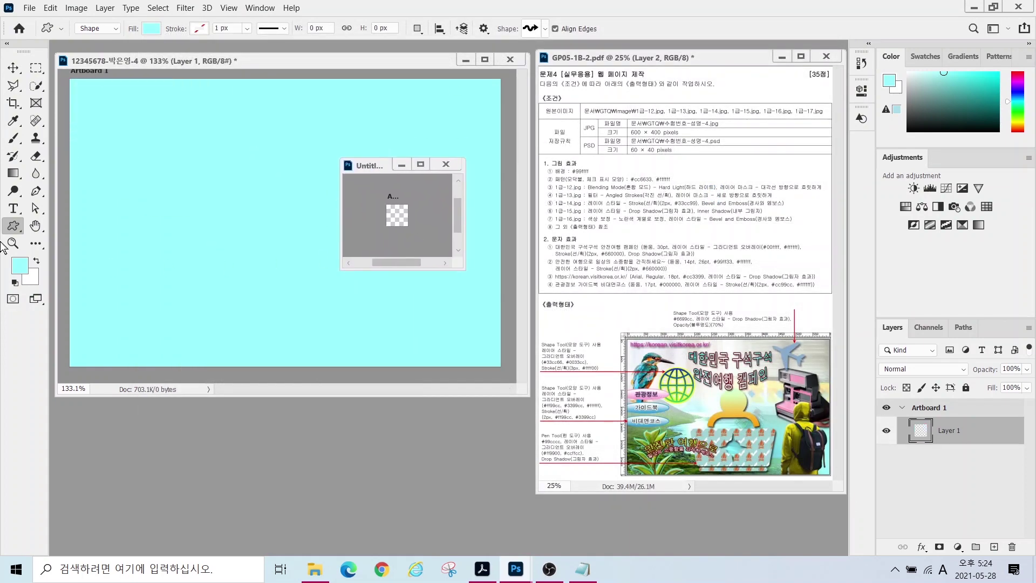
- Draw a Campfire custom shape from the Symbols presets across most of the 40 × 40 tile
{"action": "double_click", "coordinate": [36, 227]}
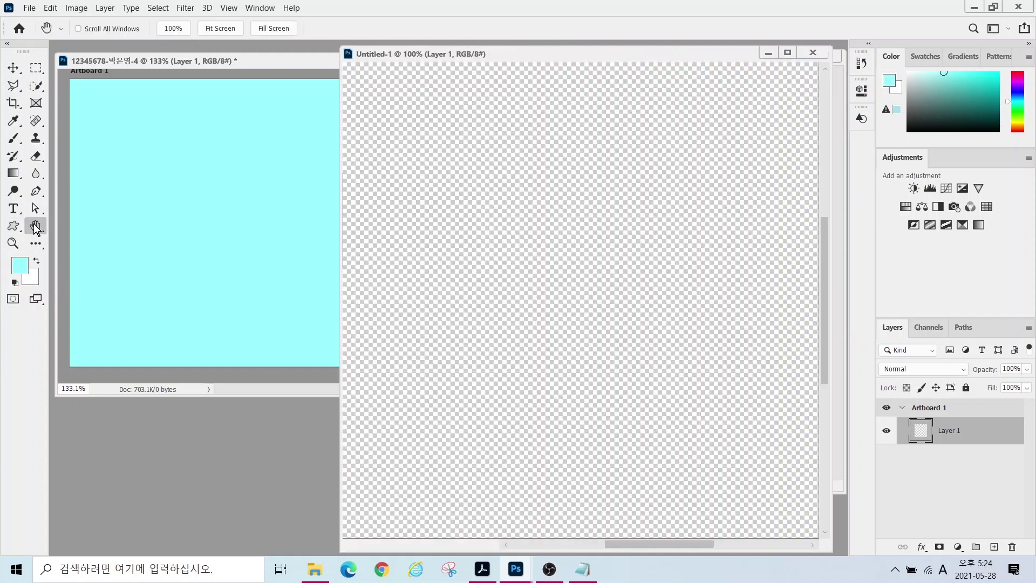
{"action": "left_click_drag", "start_coordinate": [474, 56], "coordinate": [307, 62]}
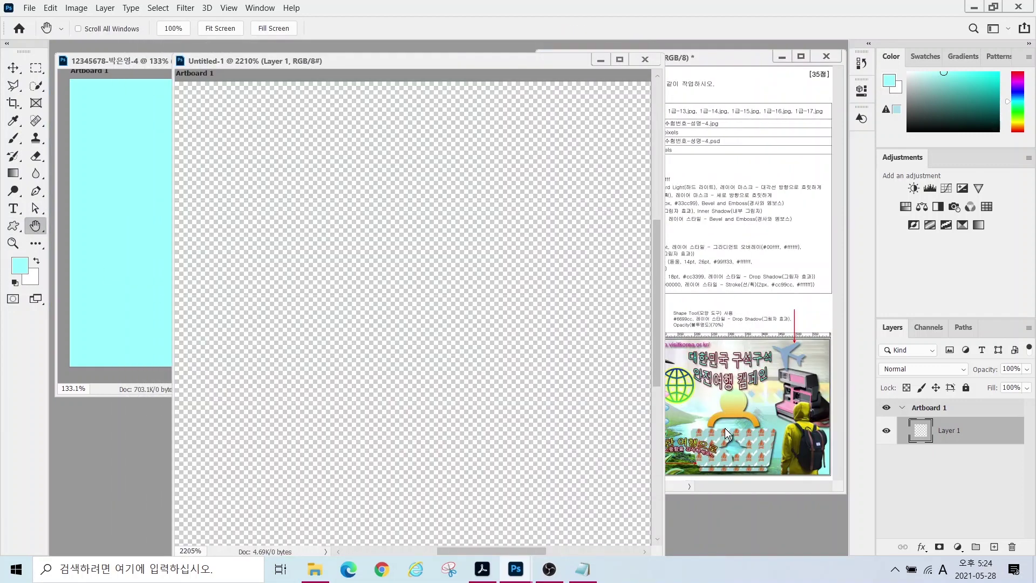
{"action": "left_click", "coordinate": [12, 227]}
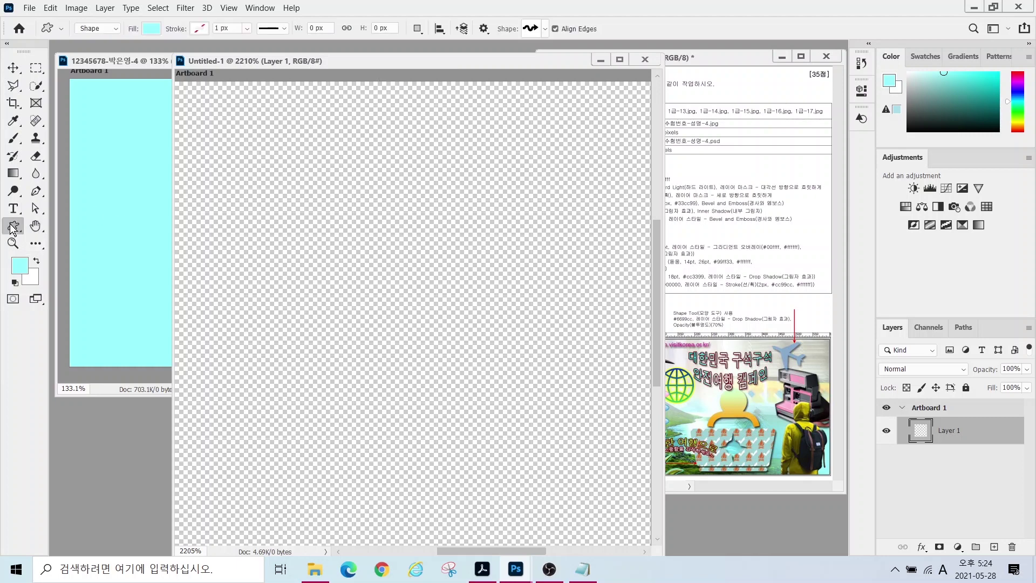
{"action": "mouse_move", "coordinate": [111, 48]}
{"action": "left_mouse_down"}
{"action": "mouse_move", "coordinate": [96, 21]}
{"action": "mouse_move", "coordinate": [113, 45]}
{"action": "mouse_move", "coordinate": [155, 45]}
{"action": "mouse_move", "coordinate": [132, 32]}
{"action": "mouse_move", "coordinate": [167, 45]}
{"action": "left_mouse_up"}
{"action": "left_click_drag", "start_coordinate": [552, 46], "coordinate": [553, 48]}
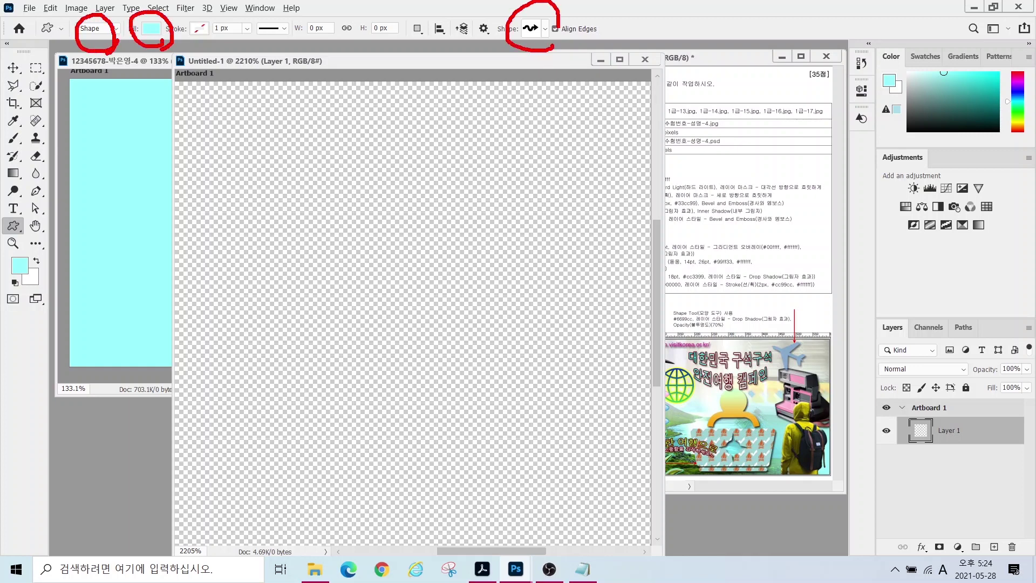
{"action": "left_click", "coordinate": [545, 29]}
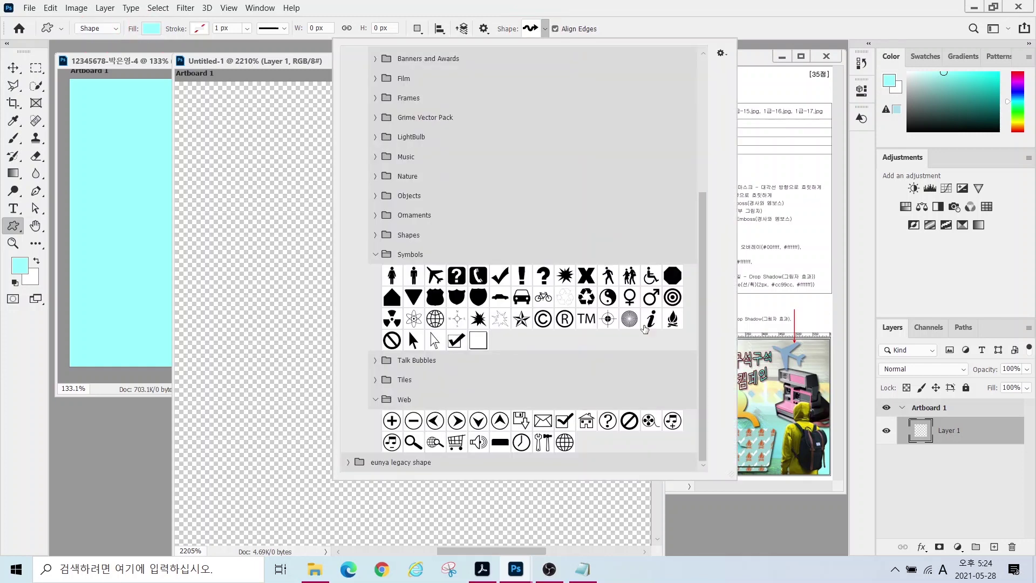
{"action": "double_click", "coordinate": [672, 318]}
{"action": "left_click_drag", "start_coordinate": [192, 211], "coordinate": [530, 544]}
{"action": "left_click", "coordinate": [13, 68]}
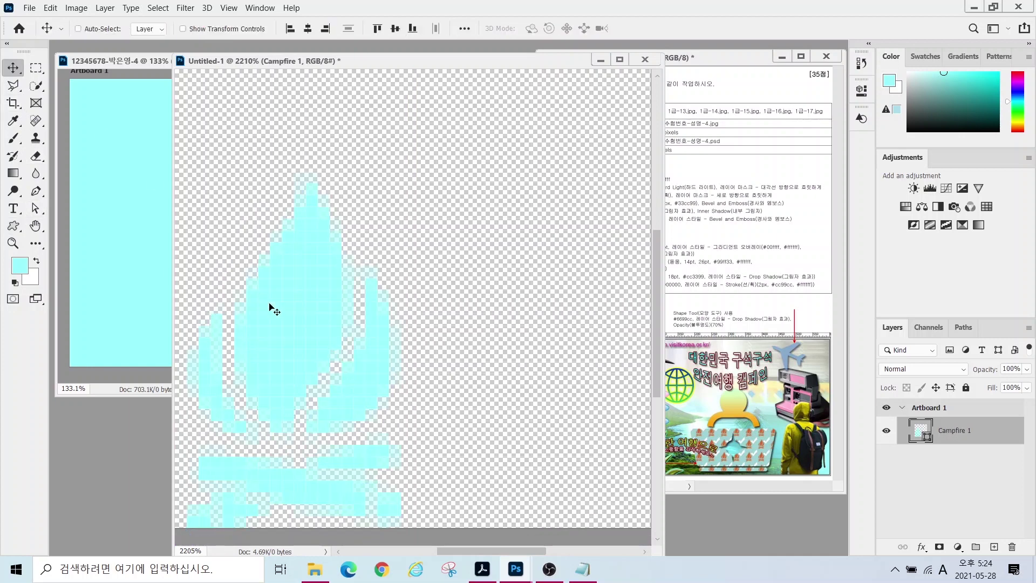
- Reposition the campfire in the tile and fill it with colour #cc6633
{"action": "left_click_drag", "start_coordinate": [273, 309], "coordinate": [291, 230]}
{"action": "key", "text": "ctrl"}
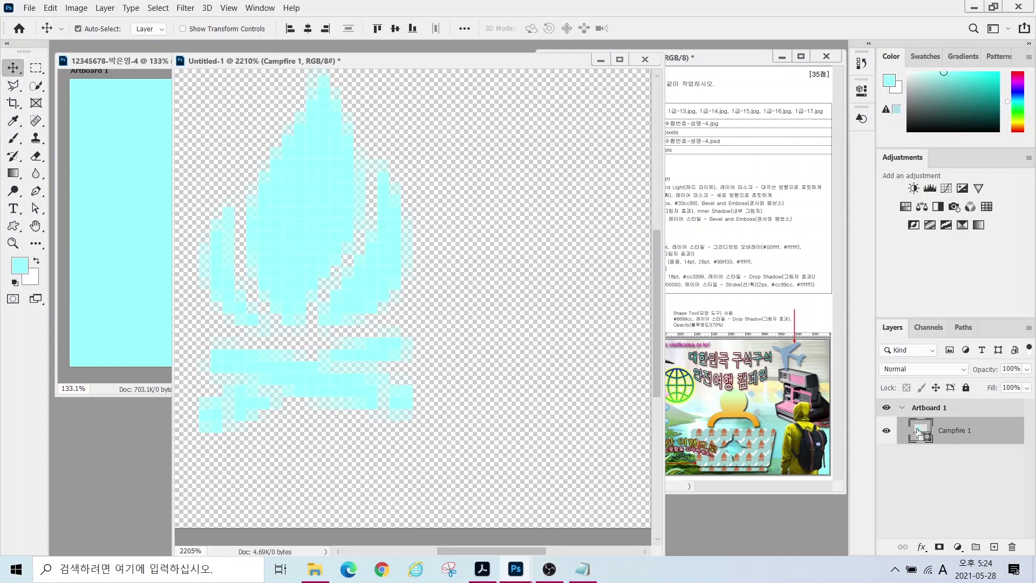
{"action": "double_click", "coordinate": [917, 430]}
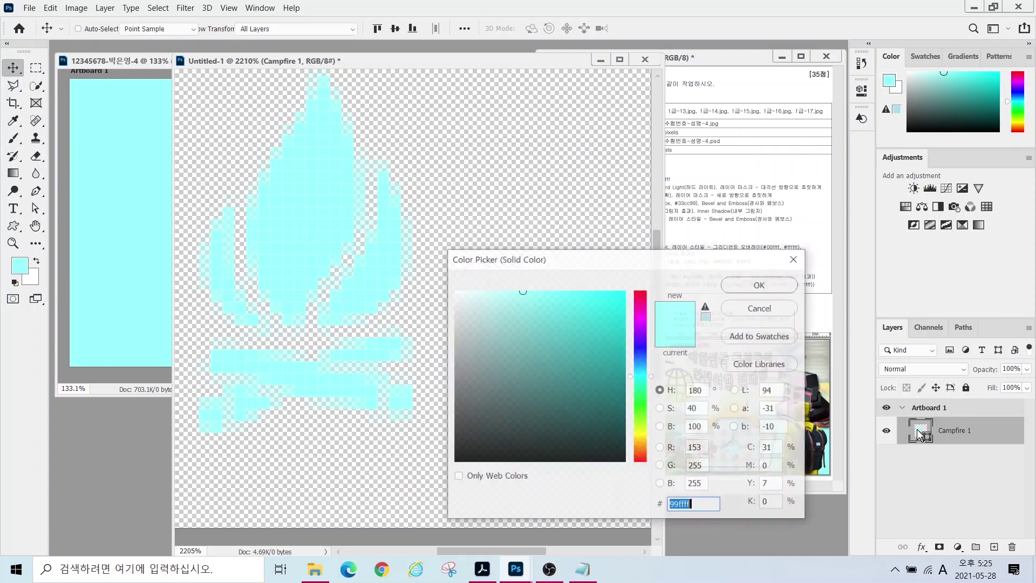
{"action": "type", "text": "cc6633"}
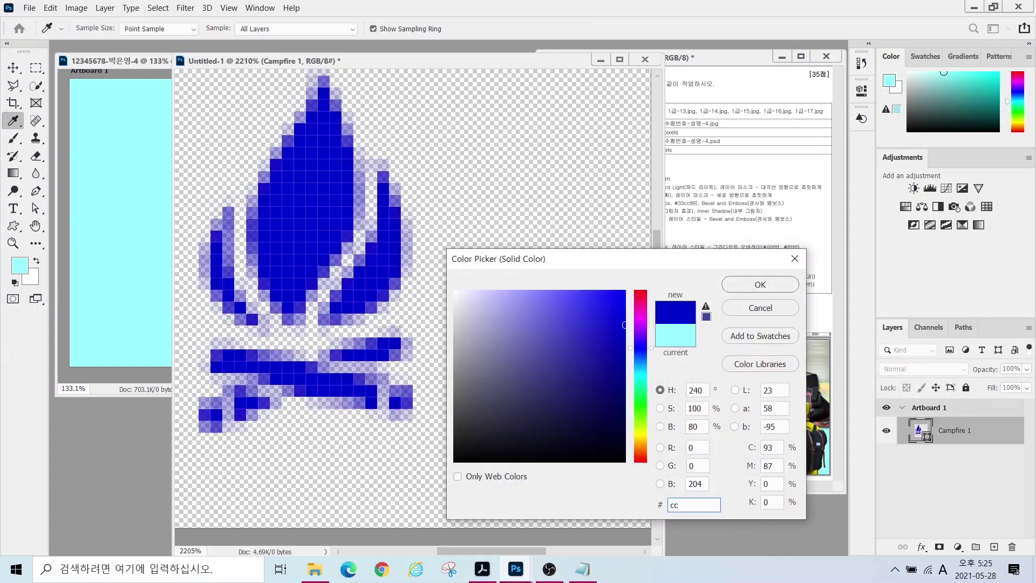
{"action": "key", "text": "Return"}
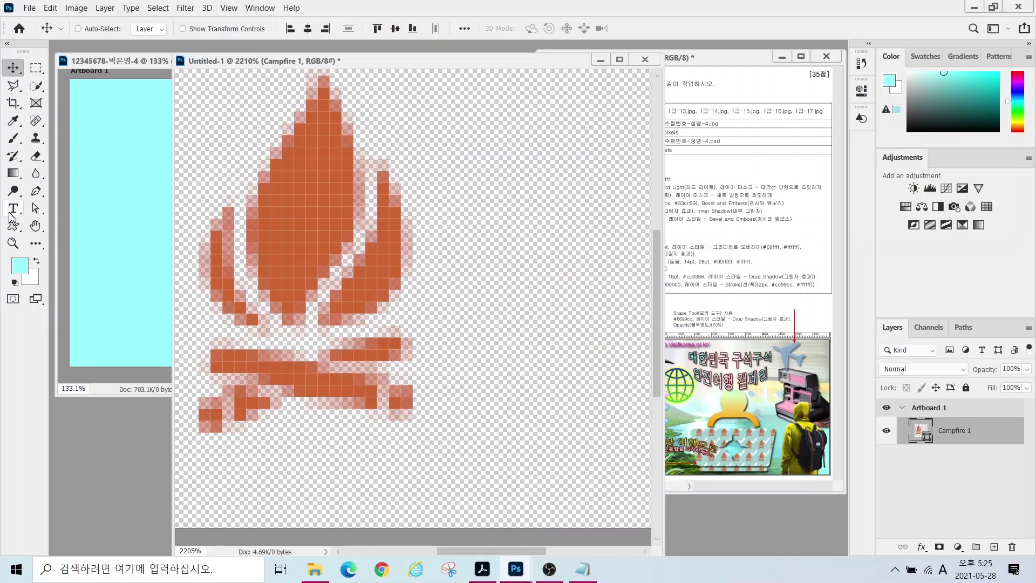
- Draw a Checkmark custom shape at the tile's lower right and fill it white (#ffffff)
{"action": "left_click", "coordinate": [13, 227]}
{"action": "left_click", "coordinate": [528, 29]}
{"action": "left_click", "coordinate": [483, 308]}
{"action": "left_click_drag", "start_coordinate": [413, 266], "coordinate": [650, 492]}
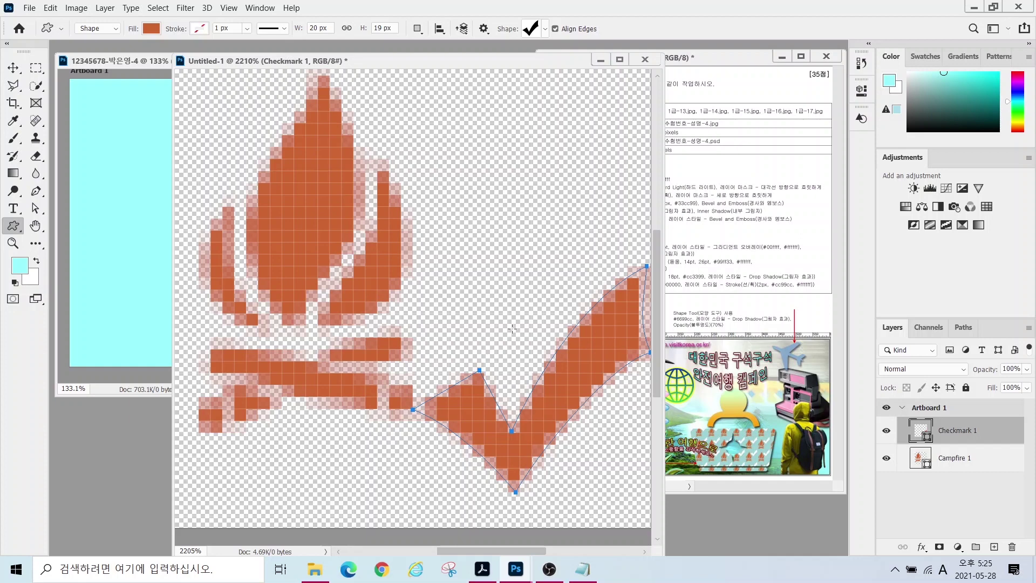
{"action": "double_click", "coordinate": [920, 430]}
{"action": "type", "text": "ffffff"}
{"action": "key", "text": "Return"}
- Move the checkmark up and the campfire down-left, then scale the campfire to about 115%
{"action": "key", "text": "v"}
{"action": "left_click_drag", "start_coordinate": [572, 378], "coordinate": [579, 172]}
{"action": "left_click_drag", "start_coordinate": [333, 231], "coordinate": [322, 310]}
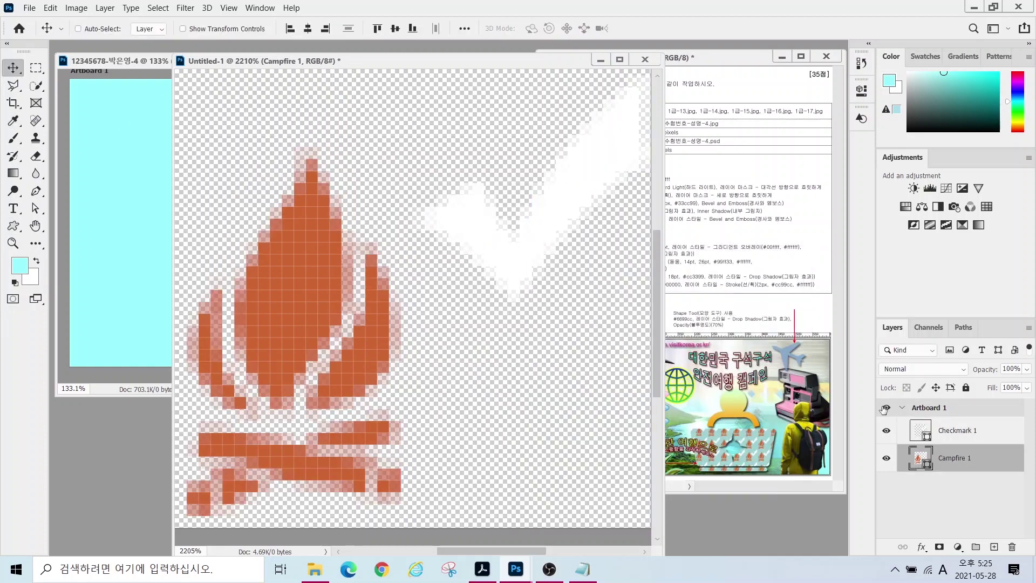
{"action": "key", "text": "ctrl+t"}
{"action": "left_click_drag", "start_coordinate": [401, 147], "coordinate": [475, 110]}
{"action": "key", "text": "Return"}
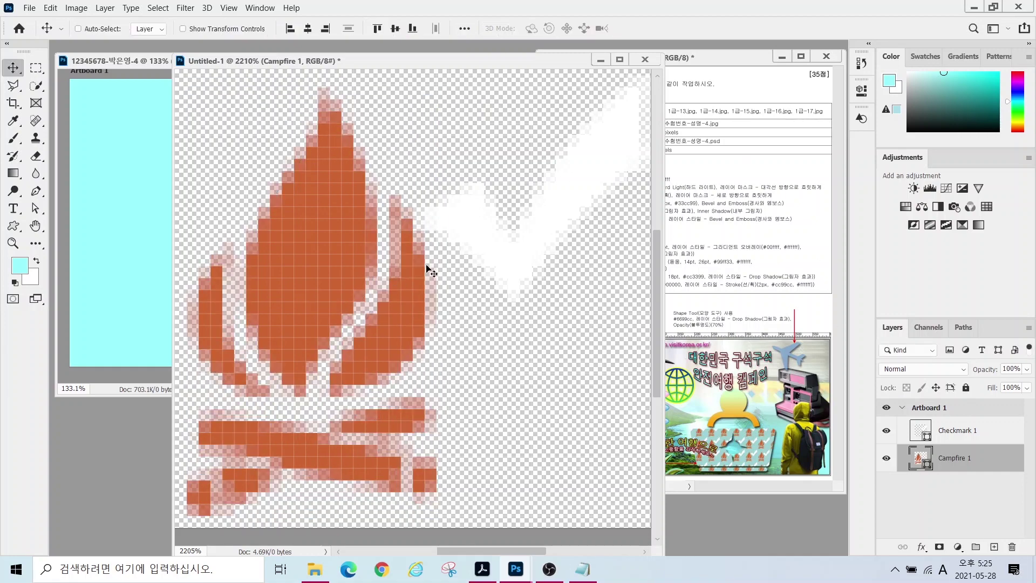
{"action": "left_click", "coordinate": [51, 8]}
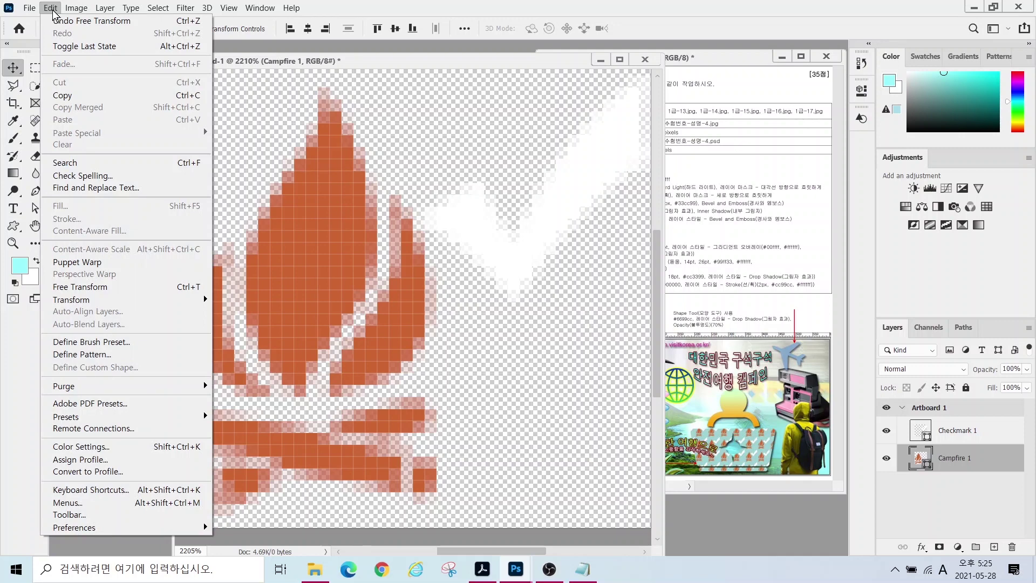
- Define the tile as a pattern named '모닥불, 체크마크' (campfire, checkmark) and minimize its window
{"action": "left_click", "coordinate": [81, 355]}
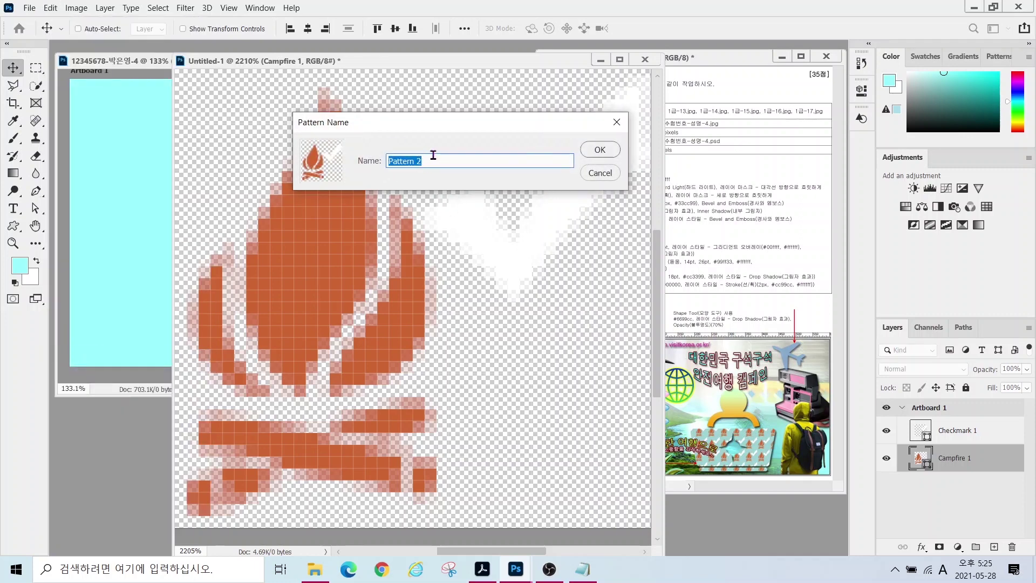
{"action": "type", "text": "ah모닥불, 체크마크"}
{"action": "key", "text": "Return"}
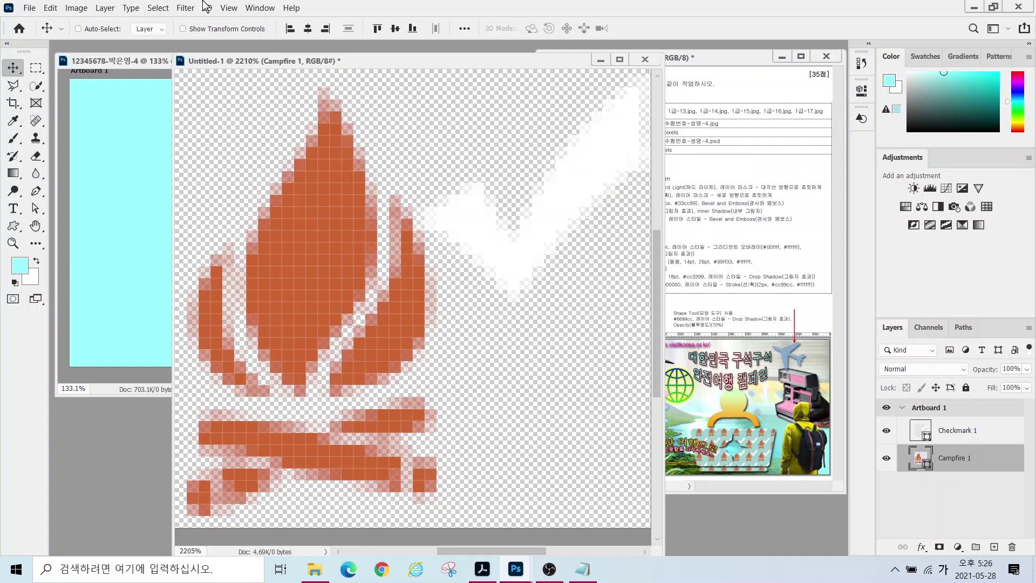
{"action": "left_click", "coordinate": [599, 59]}
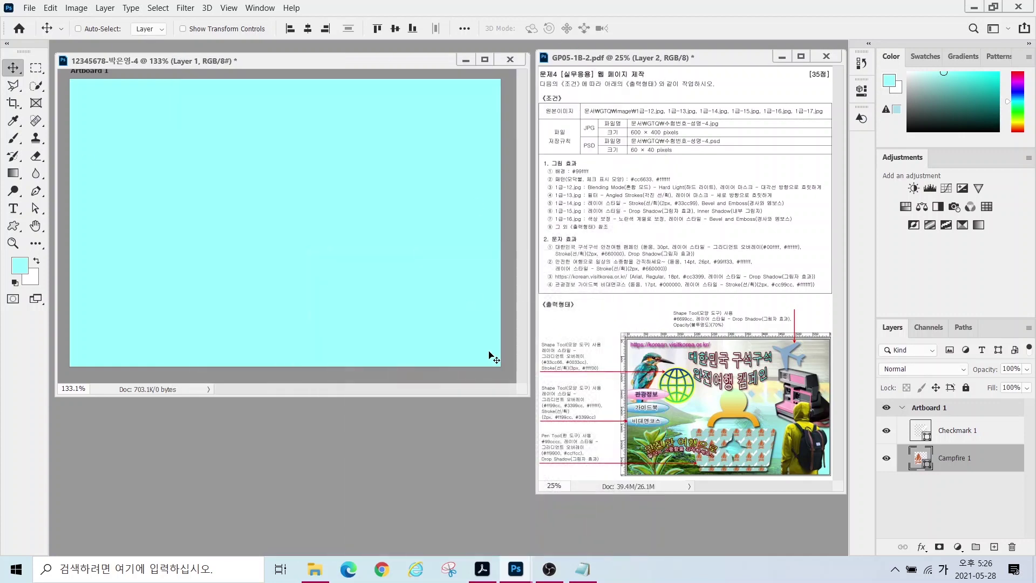
- Open the landscape photo 1급-12.jpg from the Documents/GTQ/image folder
{"action": "double_click", "coordinate": [339, 453]}
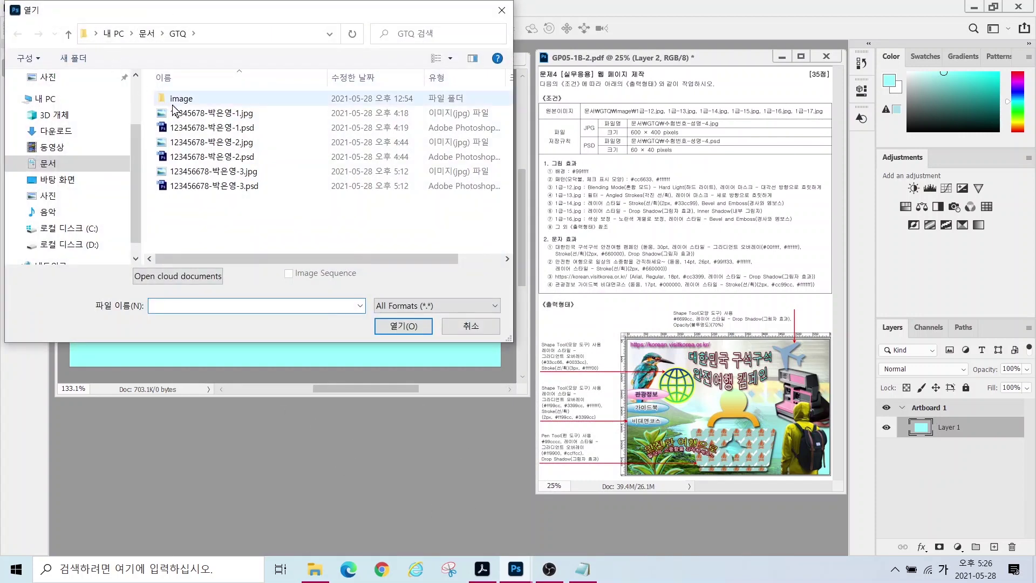
{"action": "left_click", "coordinate": [48, 163]}
{"action": "left_click", "coordinate": [174, 117]}
{"action": "double_click", "coordinate": [173, 117]}
{"action": "double_click", "coordinate": [216, 98]}
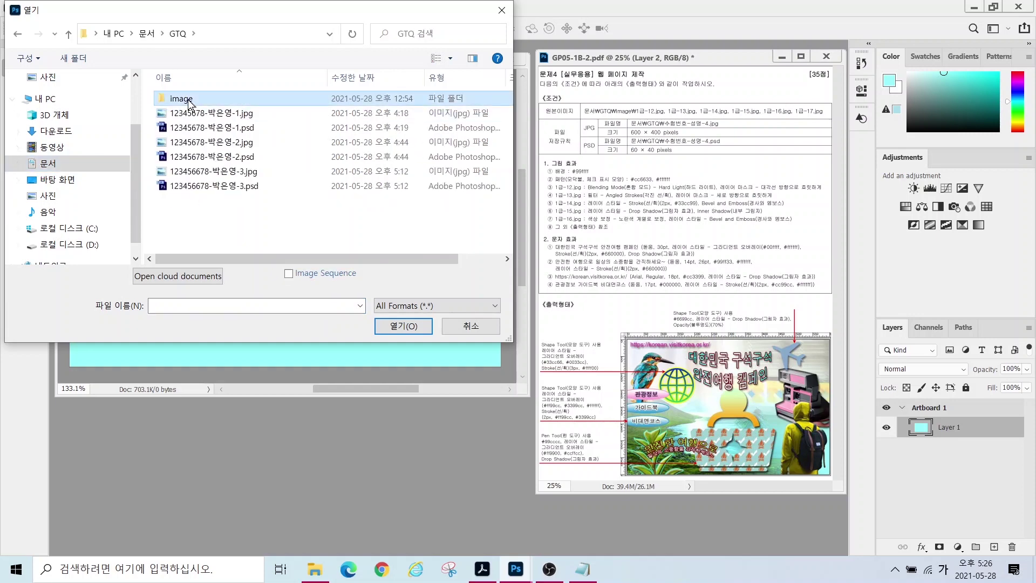
{"action": "scroll", "coordinate": [338, 213], "scroll_direction": "down", "scroll_amount": 2}
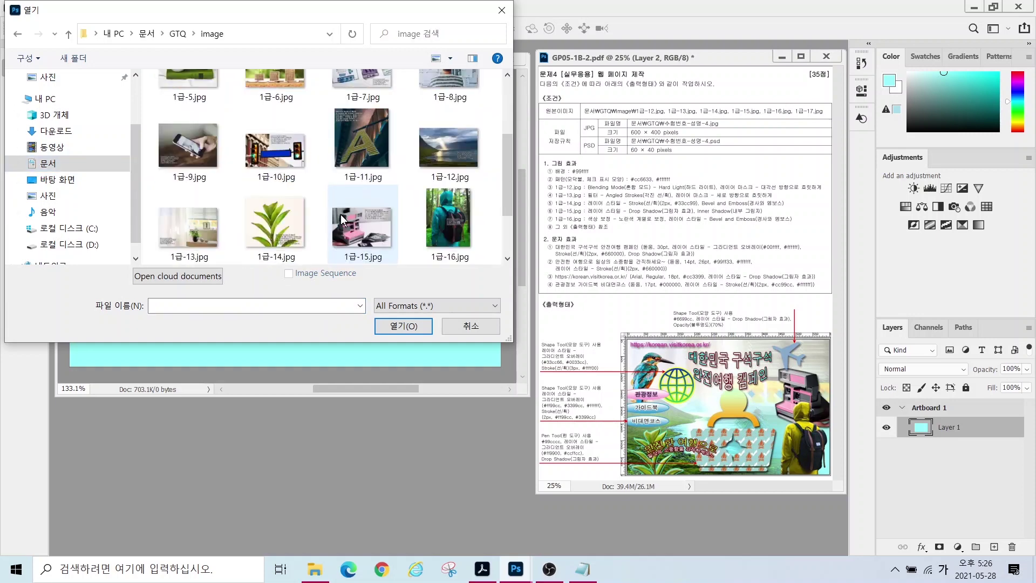
{"action": "left_click", "coordinate": [456, 154]}
{"action": "left_click", "coordinate": [405, 326]}
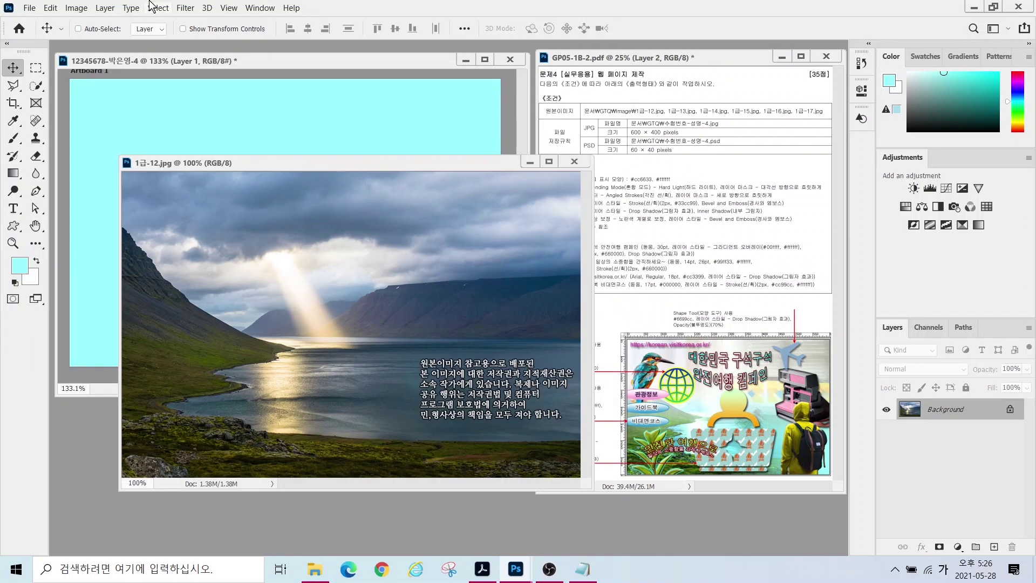
- Resize the photo to 600 × 400 px and drag it onto the cyan artboard document
{"action": "left_click", "coordinate": [76, 8]}
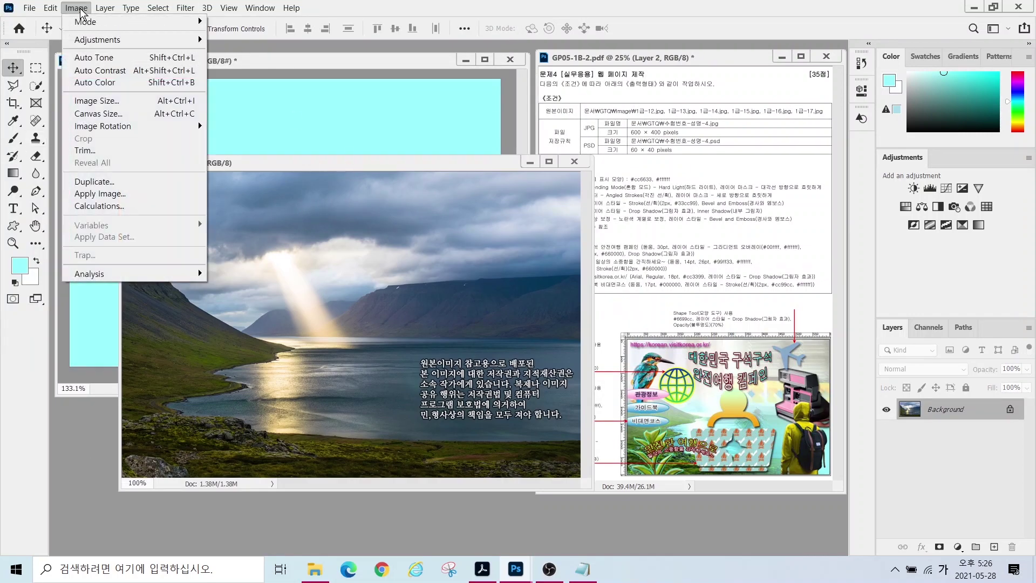
{"action": "left_click", "coordinate": [93, 99]}
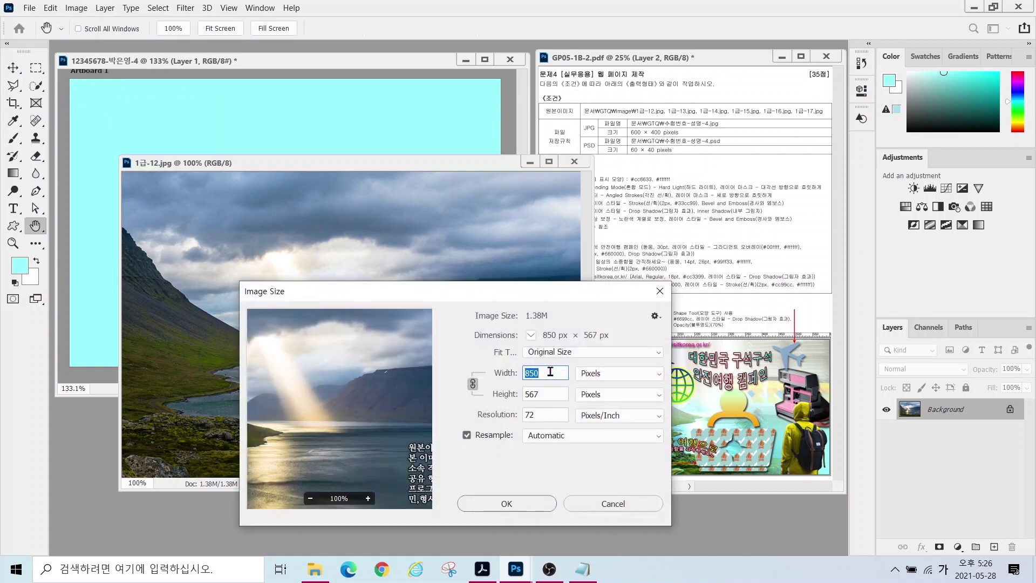
{"action": "type", "text": "600"}
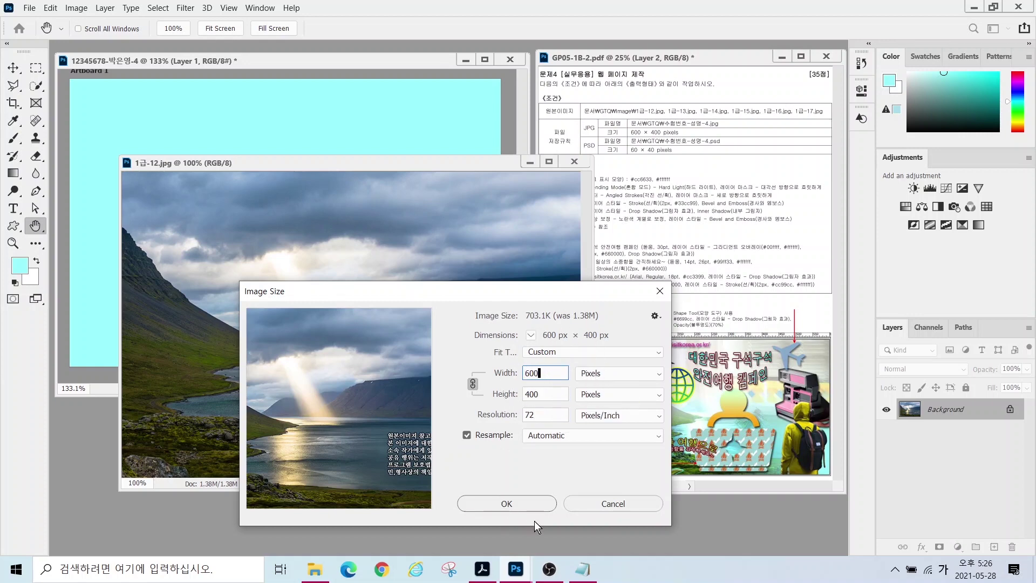
{"action": "left_click", "coordinate": [503, 503]}
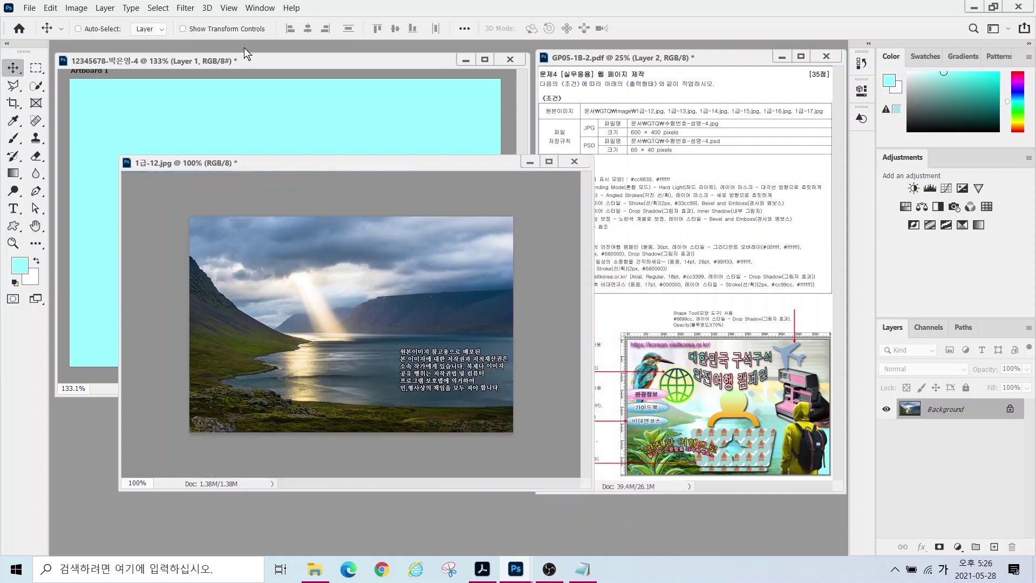
{"action": "left_click", "coordinate": [13, 68]}
{"action": "left_click_drag", "start_coordinate": [324, 259], "coordinate": [290, 210]}
{"action": "left_click", "coordinate": [574, 162]}
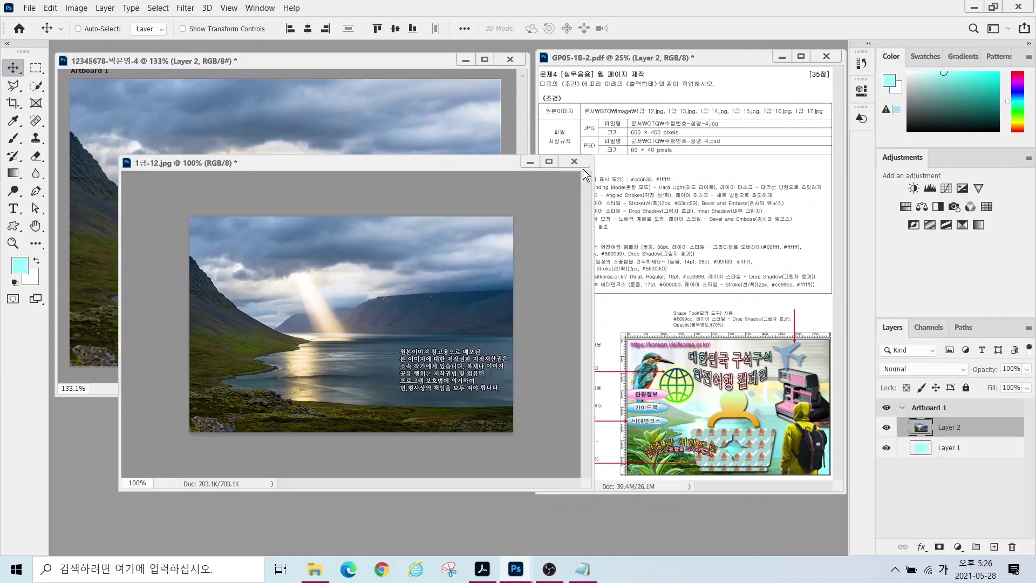
- Close the 1급-12.jpg window without saving and rename the new photo layer to 1-12
{"action": "left_click", "coordinate": [538, 222]}
{"action": "double_click", "coordinate": [949, 426]}
{"action": "type", "text": "1-12"}
{"action": "key", "text": "Return"}
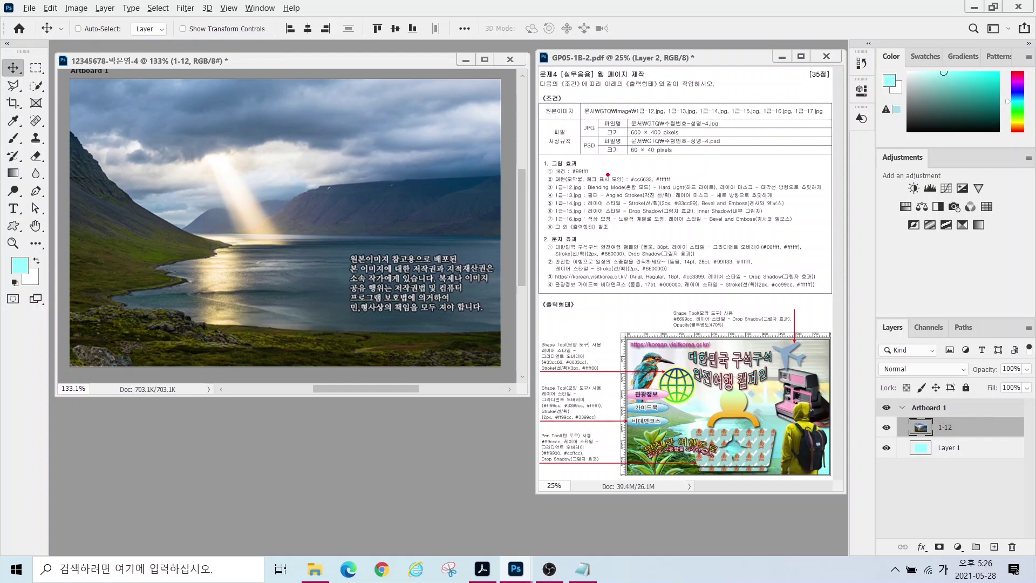
- Set layer 1-12's blend mode to Hard Light
{"action": "left_click_drag", "start_coordinate": [592, 179], "coordinate": [689, 192]}
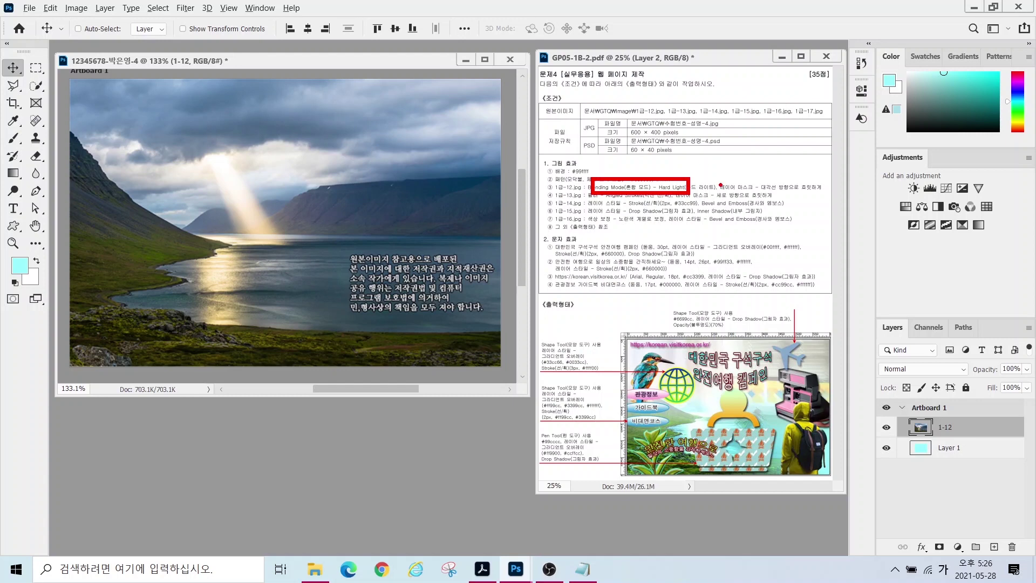
{"action": "left_click_drag", "start_coordinate": [722, 179], "coordinate": [824, 197]}
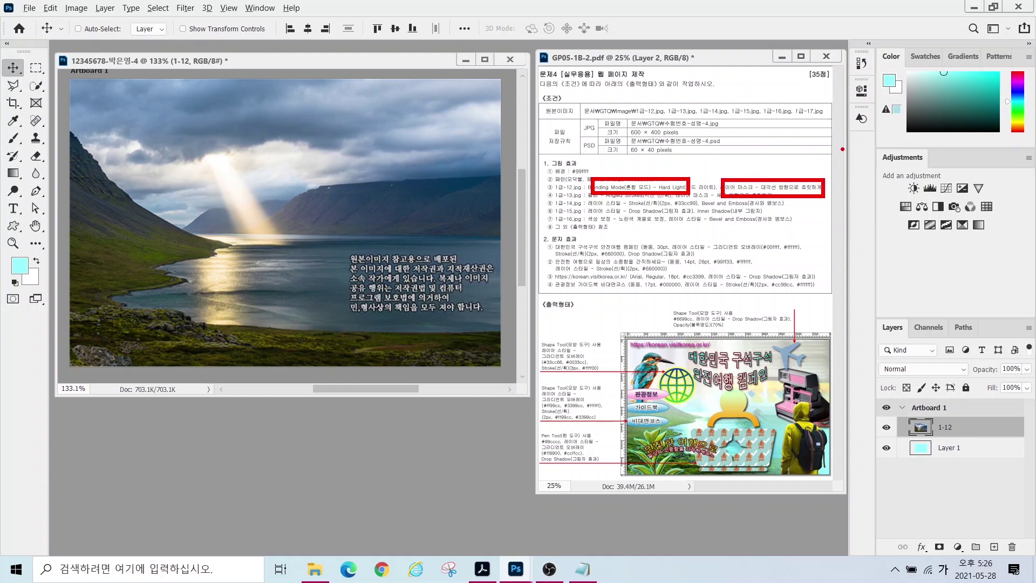
{"action": "key", "text": "Escape"}
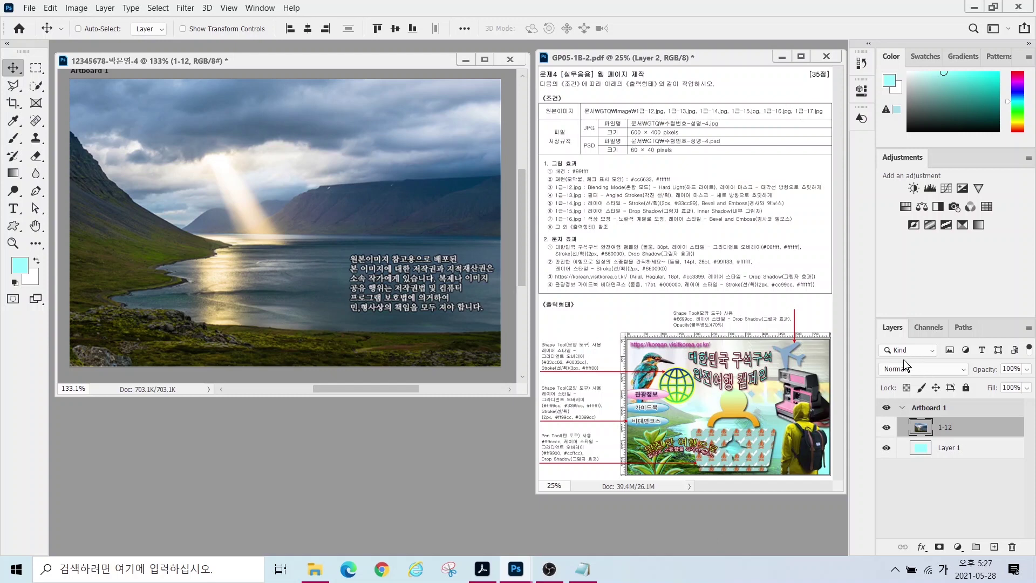
{"action": "mouse_move", "coordinate": [854, 309]}
{"action": "left_mouse_down"}
{"action": "mouse_move", "coordinate": [999, 492]}
{"action": "mouse_move", "coordinate": [1034, 517]}
{"action": "left_mouse_up"}
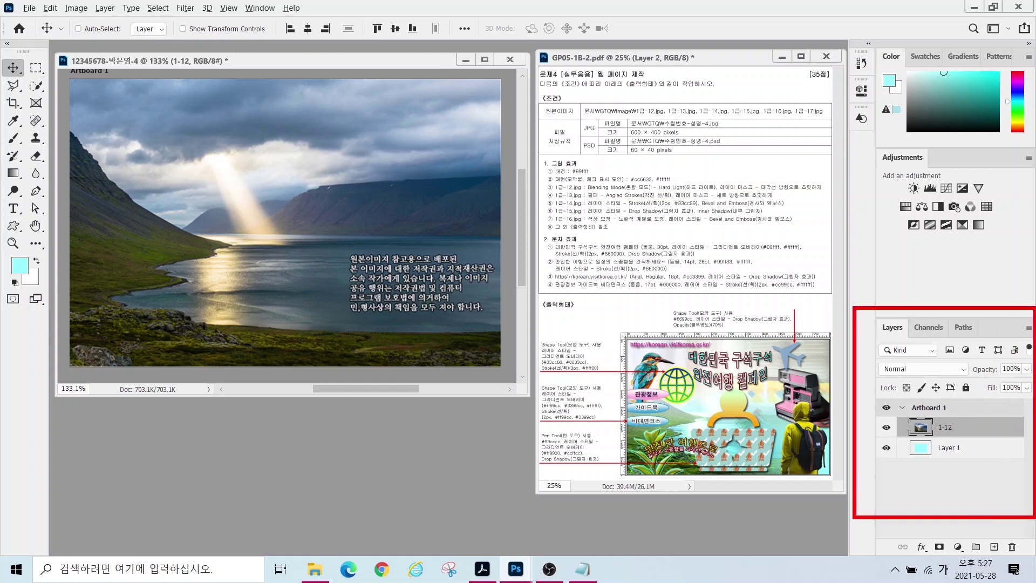
{"action": "left_click_drag", "start_coordinate": [869, 357], "coordinate": [965, 379]}
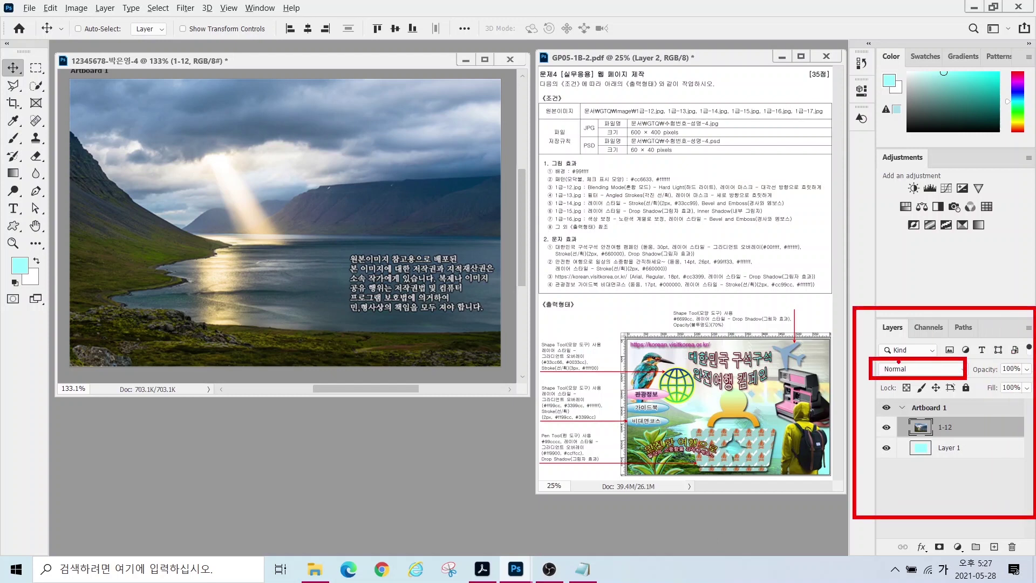
{"action": "left_click_drag", "start_coordinate": [814, 301], "coordinate": [889, 362]}
{"action": "key", "text": "Escape"}
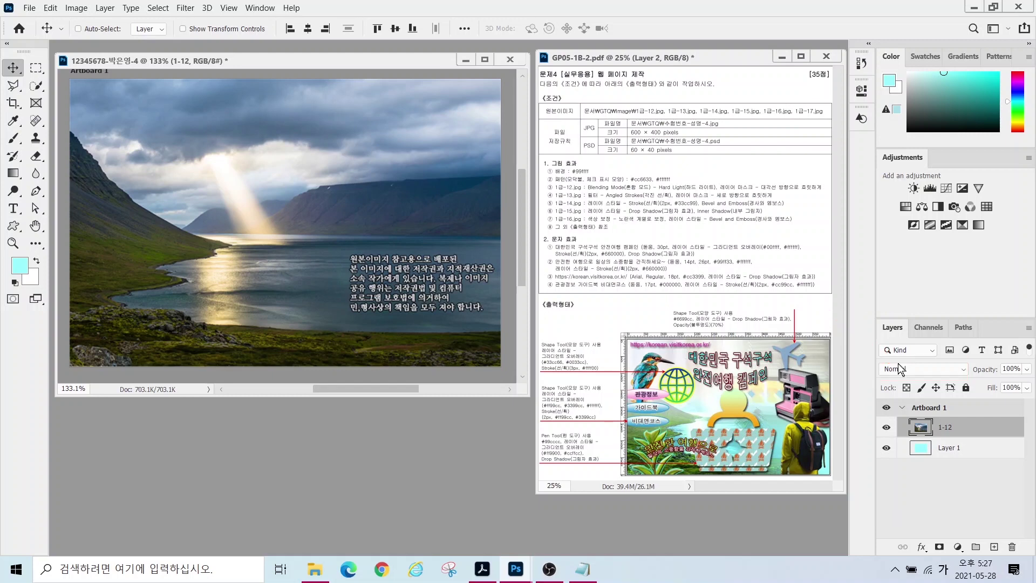
{"action": "left_click", "coordinate": [906, 368]}
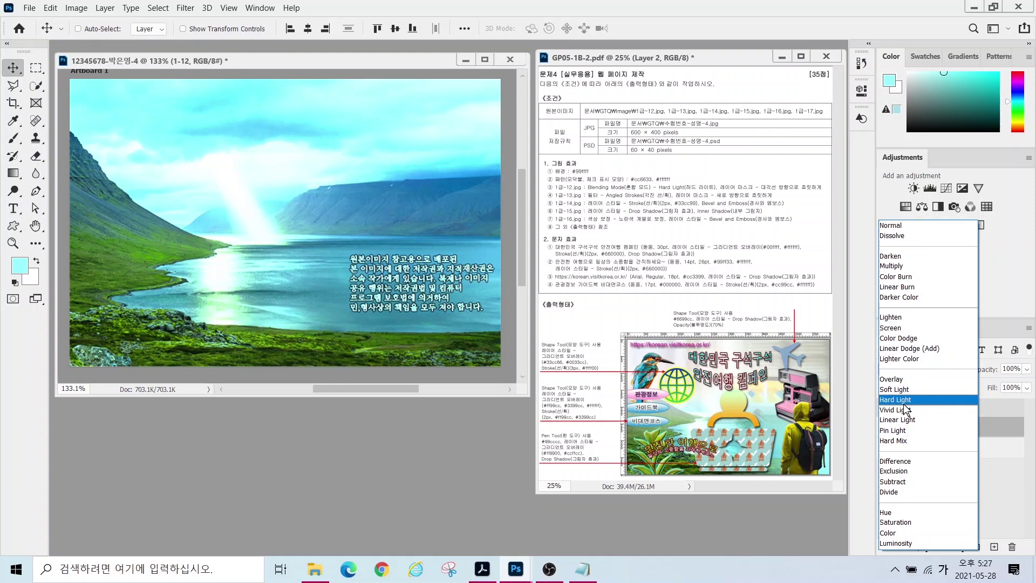
{"action": "left_click", "coordinate": [905, 404]}
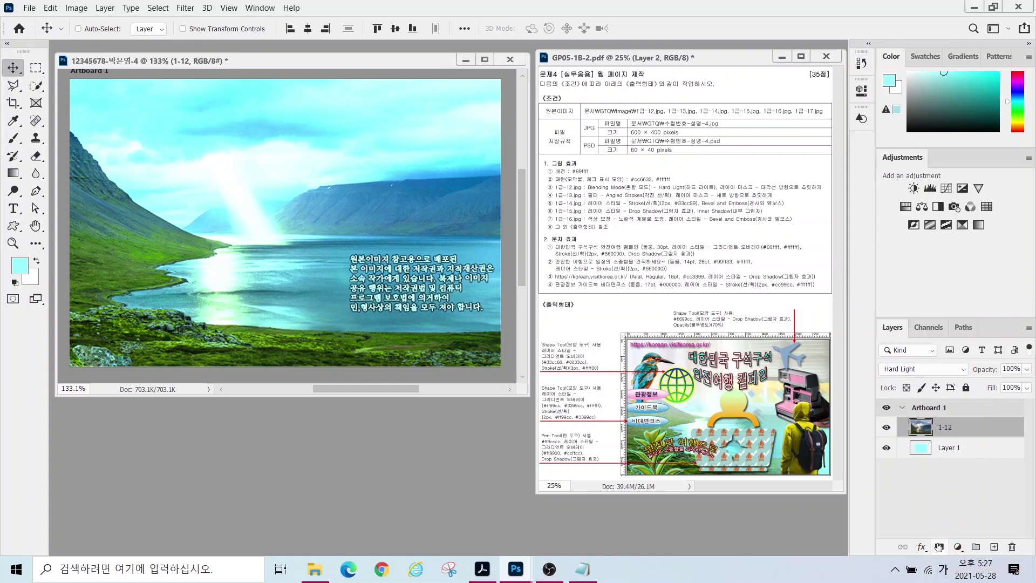
- Add a layer mask to layer 1-12
{"action": "left_click", "coordinate": [939, 547]}
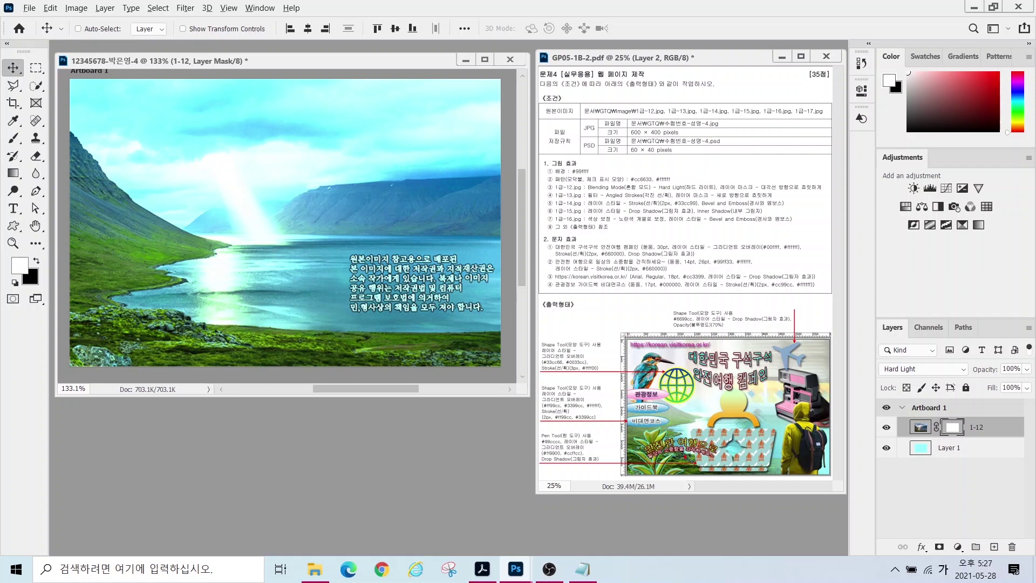
{"action": "mouse_move", "coordinate": [728, 475]}
{"action": "left_mouse_down"}
{"action": "mouse_move", "coordinate": [657, 495]}
{"action": "mouse_move", "coordinate": [619, 417]}
{"action": "mouse_move", "coordinate": [644, 346]}
{"action": "mouse_move", "coordinate": [746, 376]}
{"action": "mouse_move", "coordinate": [773, 434]}
{"action": "mouse_move", "coordinate": [753, 488]}
{"action": "mouse_move", "coordinate": [683, 493]}
{"action": "left_mouse_up"}
{"action": "mouse_move", "coordinate": [852, 411]}
{"action": "left_mouse_down"}
{"action": "mouse_move", "coordinate": [767, 395]}
{"action": "mouse_move", "coordinate": [782, 311]}
{"action": "mouse_move", "coordinate": [863, 396]}
{"action": "mouse_move", "coordinate": [834, 415]}
{"action": "left_mouse_up"}
{"action": "mouse_move", "coordinate": [815, 336]}
{"action": "left_mouse_down"}
{"action": "mouse_move", "coordinate": [755, 383]}
{"action": "mouse_move", "coordinate": [784, 392]}
{"action": "mouse_move", "coordinate": [835, 380]}
{"action": "mouse_move", "coordinate": [850, 437]}
{"action": "left_mouse_up"}
{"action": "key", "text": "Escape"}
- Draw a diagonal gradient on the mask so the photo fades toward the upper right
{"action": "left_click", "coordinate": [12, 174]}
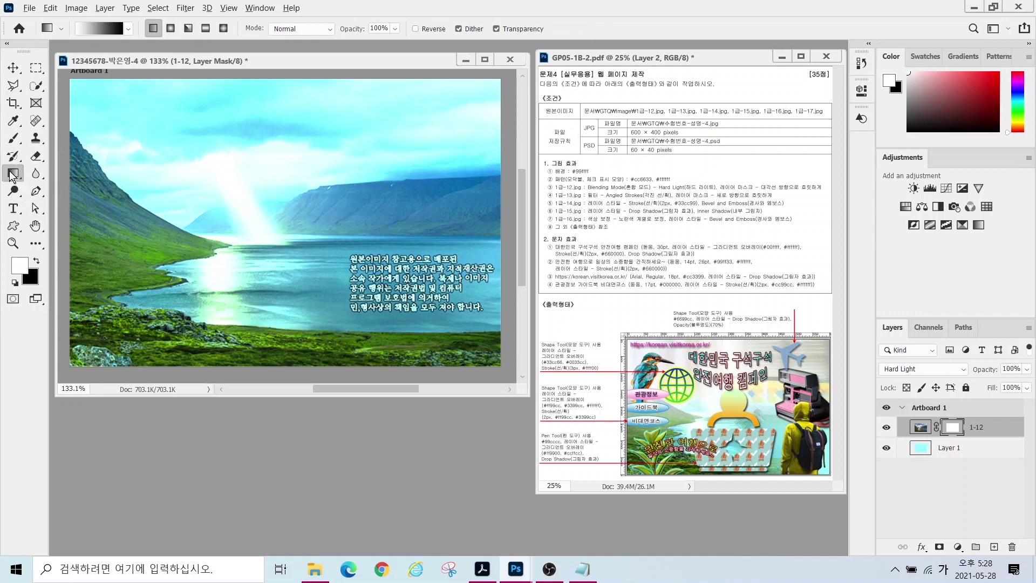
{"action": "mouse_move", "coordinate": [135, 52]}
{"action": "left_mouse_down"}
{"action": "mouse_move", "coordinate": [70, 28]}
{"action": "mouse_move", "coordinate": [115, 6]}
{"action": "mouse_move", "coordinate": [123, 68]}
{"action": "mouse_move", "coordinate": [203, 155]}
{"action": "left_mouse_up"}
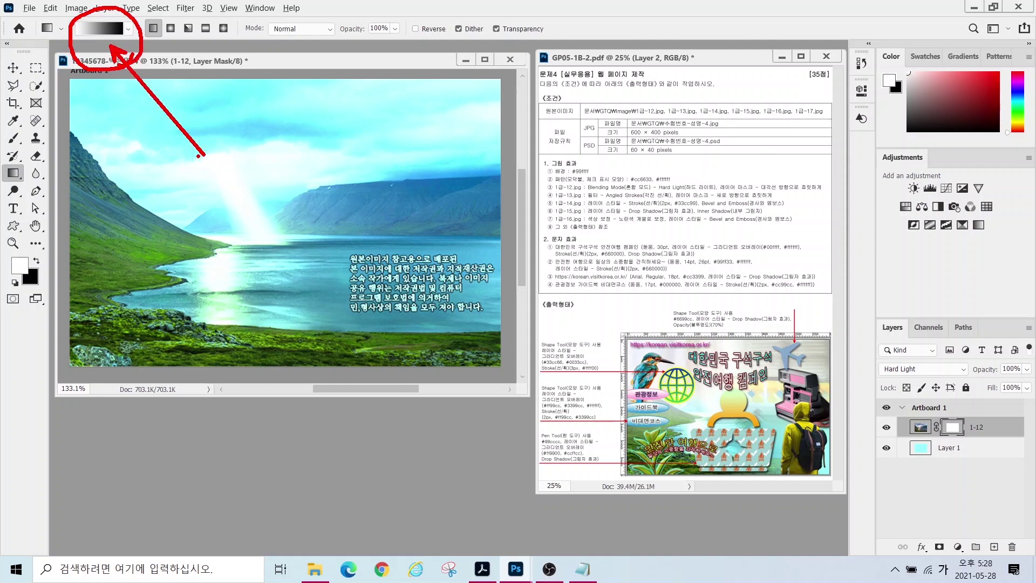
{"action": "mouse_move", "coordinate": [207, 357]}
{"action": "left_mouse_down"}
{"action": "mouse_move", "coordinate": [69, 265]}
{"action": "mouse_move", "coordinate": [168, 194]}
{"action": "mouse_move", "coordinate": [250, 285]}
{"action": "mouse_move", "coordinate": [212, 360]}
{"action": "left_mouse_up"}
{"action": "left_click_drag", "start_coordinate": [462, 95], "coordinate": [348, 193]}
{"action": "left_click_drag", "start_coordinate": [330, 97], "coordinate": [451, 176]}
{"action": "mouse_move", "coordinate": [172, 273]}
{"action": "left_mouse_down"}
{"action": "mouse_move", "coordinate": [200, 294]}
{"action": "mouse_move", "coordinate": [215, 269]}
{"action": "mouse_move", "coordinate": [209, 244]}
{"action": "mouse_move", "coordinate": [376, 118]}
{"action": "mouse_move", "coordinate": [363, 113]}
{"action": "mouse_move", "coordinate": [371, 165]}
{"action": "left_mouse_up"}
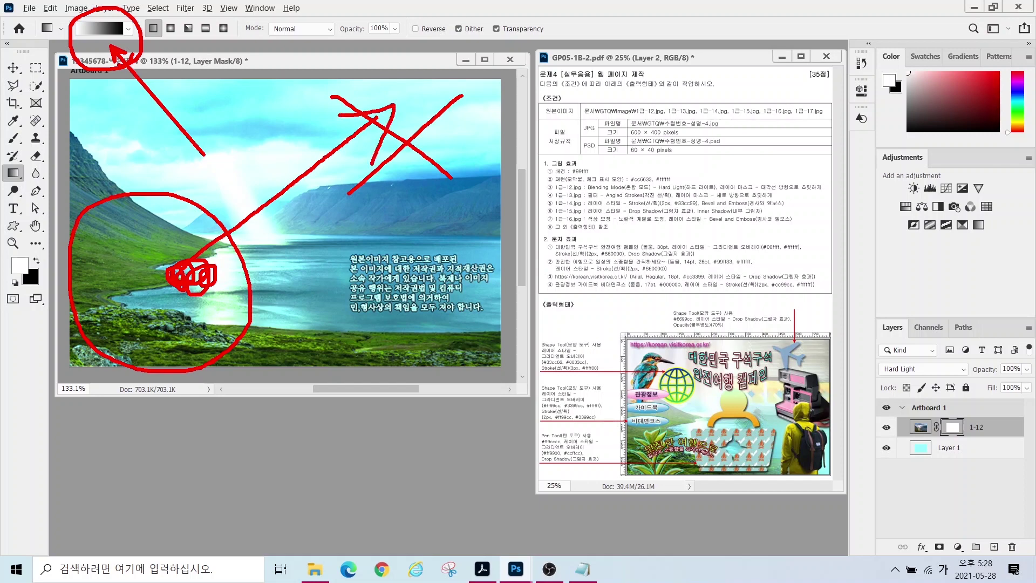
{"action": "left_click_drag", "start_coordinate": [725, 179], "coordinate": [823, 194]}
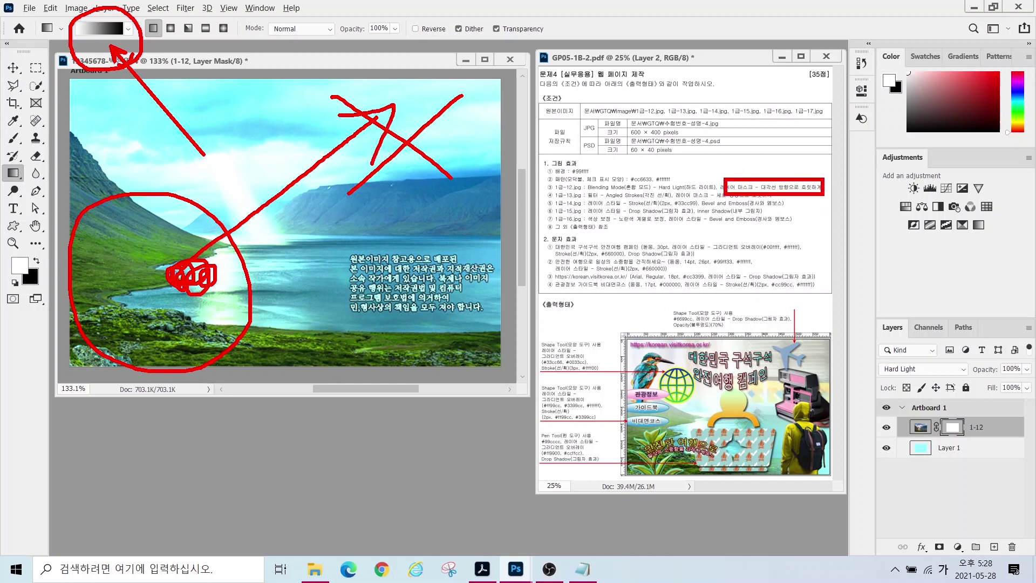
{"action": "key", "text": "Escape"}
{"action": "left_click_drag", "start_coordinate": [156, 301], "coordinate": [362, 146]}
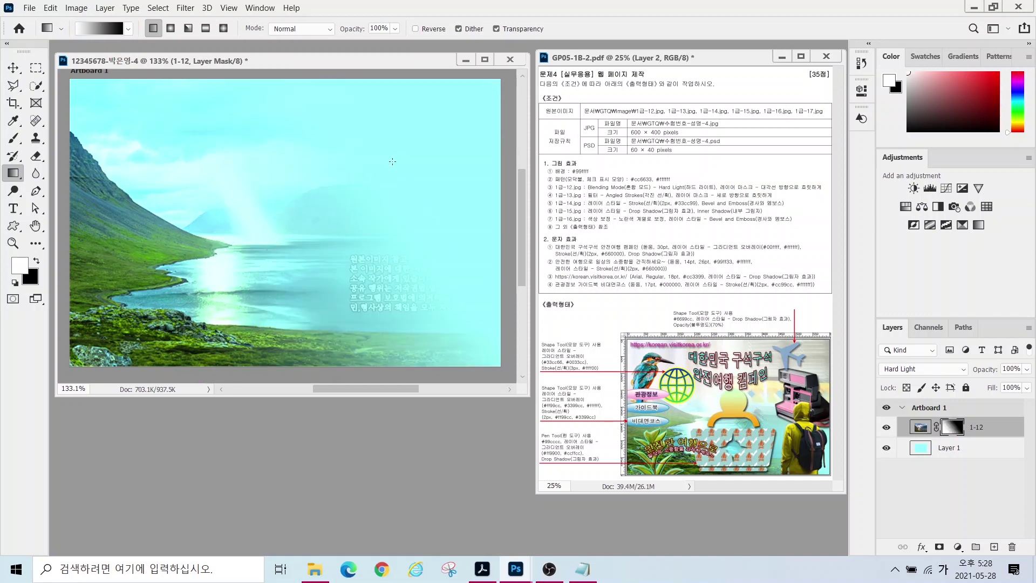
- Open 1급-13.jpg and resize it to 600 px wide with Image Size
{"action": "key", "text": "ctrl+o"}
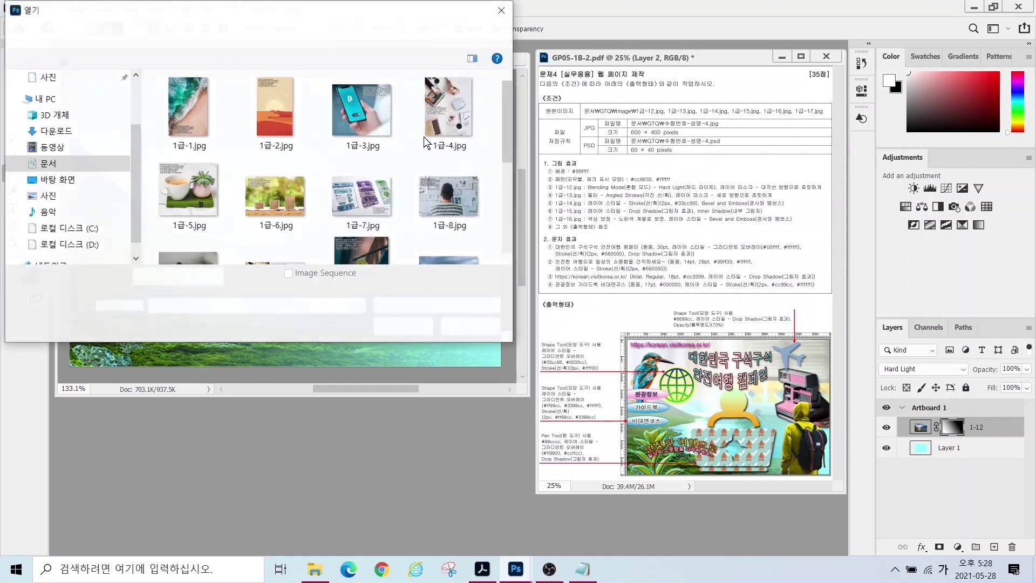
{"action": "scroll", "coordinate": [324, 172], "scroll_direction": "down", "scroll_amount": 3}
{"action": "double_click", "coordinate": [189, 140]}
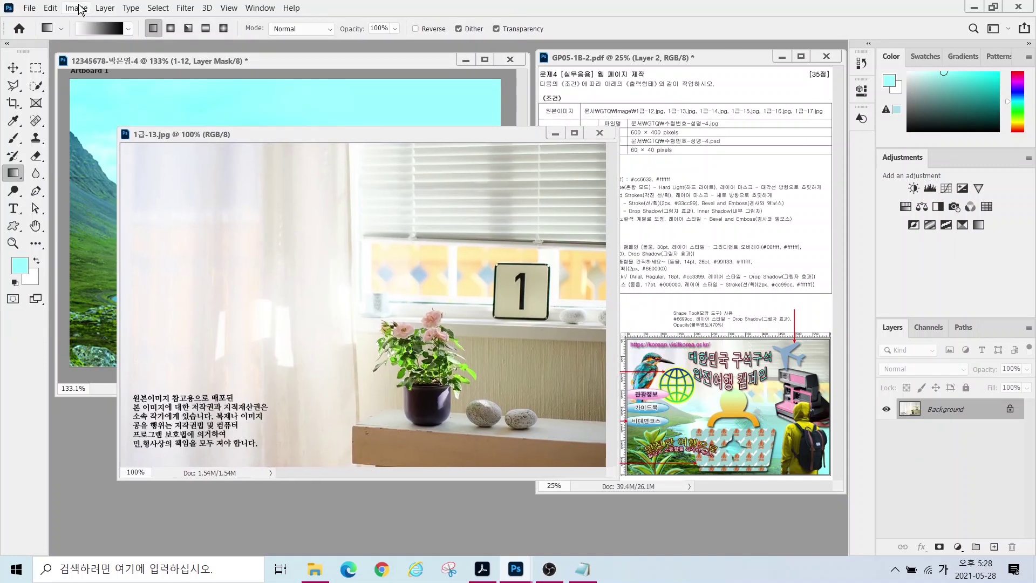
{"action": "left_click", "coordinate": [76, 8]}
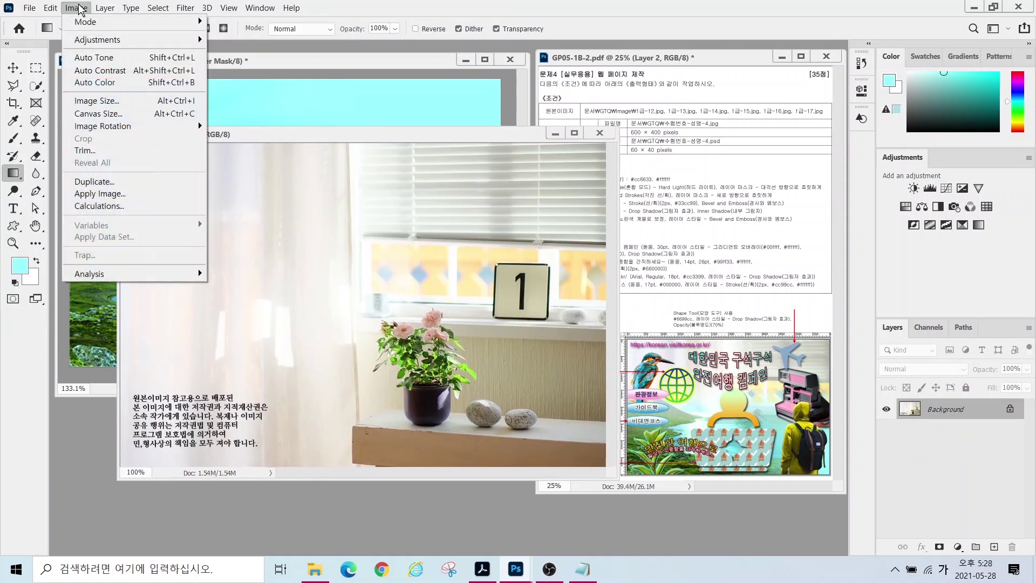
{"action": "left_click", "coordinate": [96, 102]}
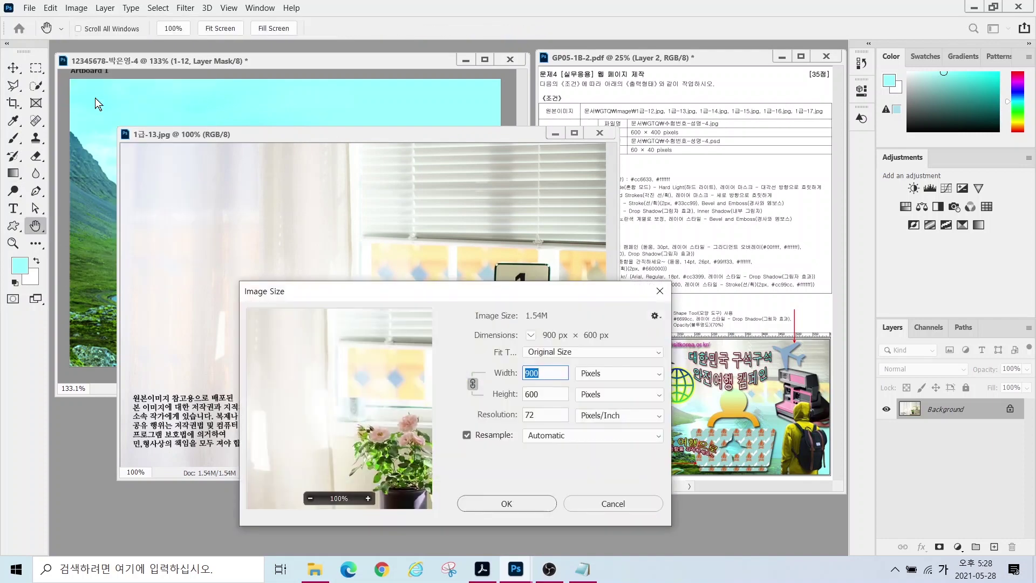
{"action": "type", "text": "600"}
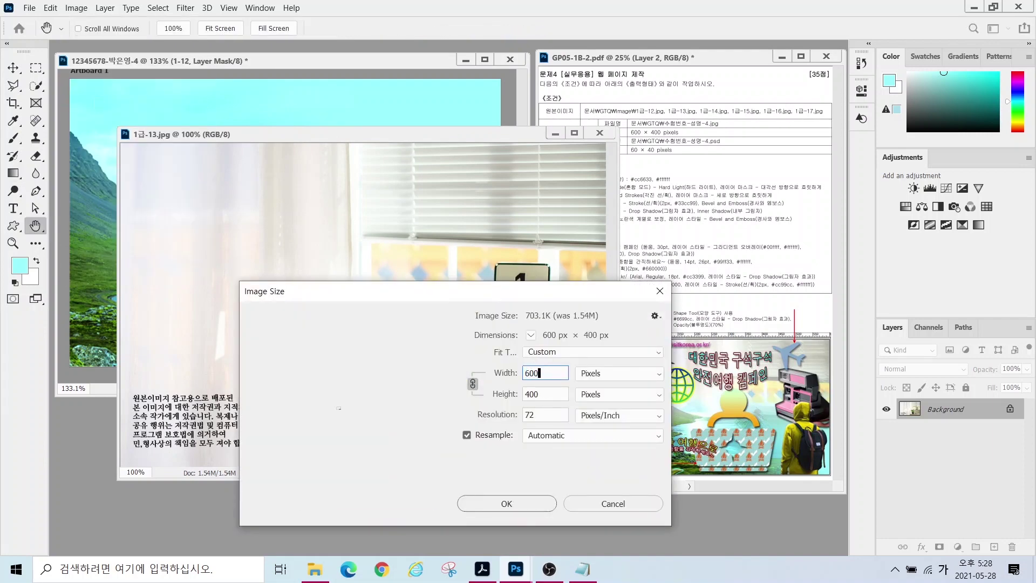
{"action": "key", "text": "Return"}
{"action": "key", "text": "g"}
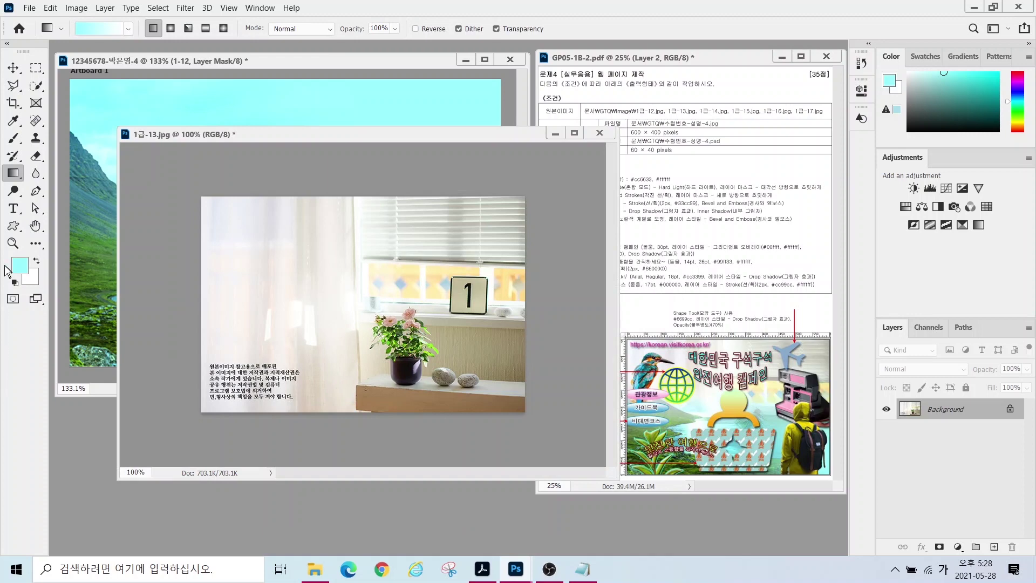
- Move the photo onto the campaign page and name its layer 1-13
{"action": "left_click", "coordinate": [13, 68]}
{"action": "mouse_move", "coordinate": [314, 249]}
{"action": "left_mouse_down"}
{"action": "mouse_move", "coordinate": [224, 119]}
{"action": "mouse_move", "coordinate": [314, 236]}
{"action": "mouse_move", "coordinate": [292, 284]}
{"action": "mouse_move", "coordinate": [308, 277]}
{"action": "mouse_move", "coordinate": [305, 252]}
{"action": "mouse_move", "coordinate": [306, 265]}
{"action": "left_mouse_up"}
{"action": "left_click", "coordinate": [599, 132]}
{"action": "double_click", "coordinate": [949, 427]}
{"action": "type", "text": "1-13"}
{"action": "key", "text": "Return"}
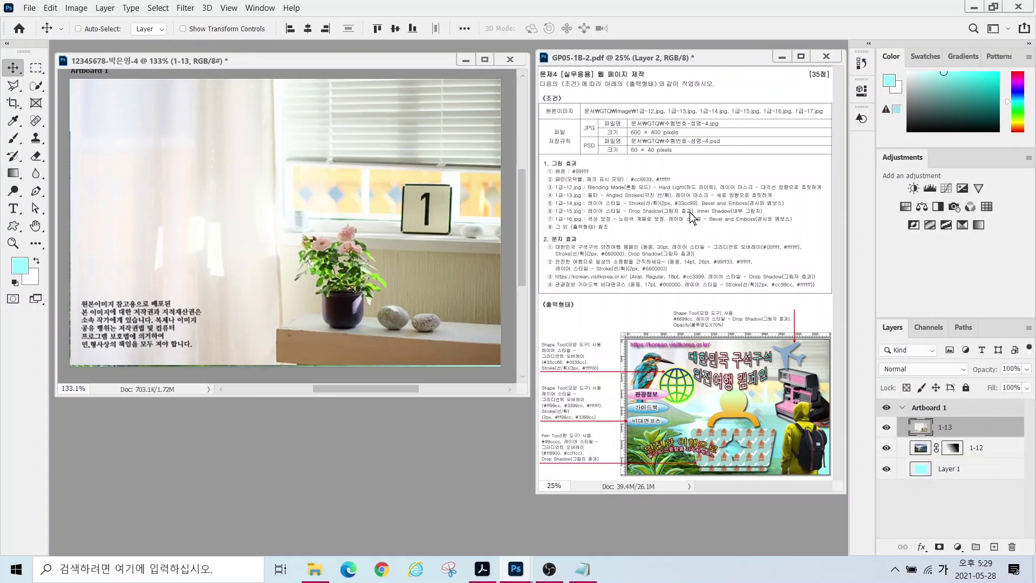
{"action": "left_click", "coordinate": [185, 8]}
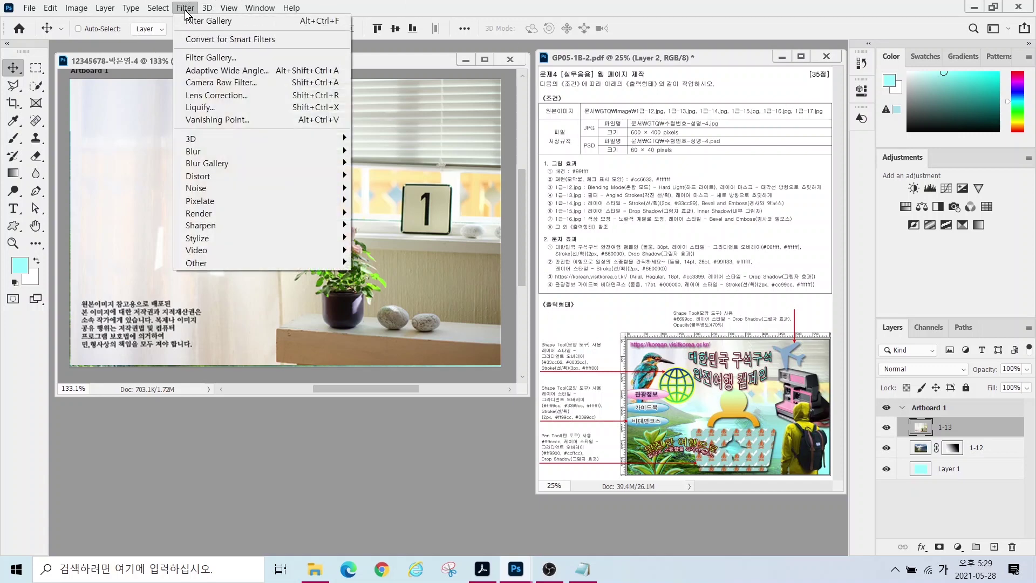
- Apply Filter Gallery's Brush Strokes > Angled Strokes to the 1-13 photo
{"action": "left_click", "coordinate": [192, 56]}
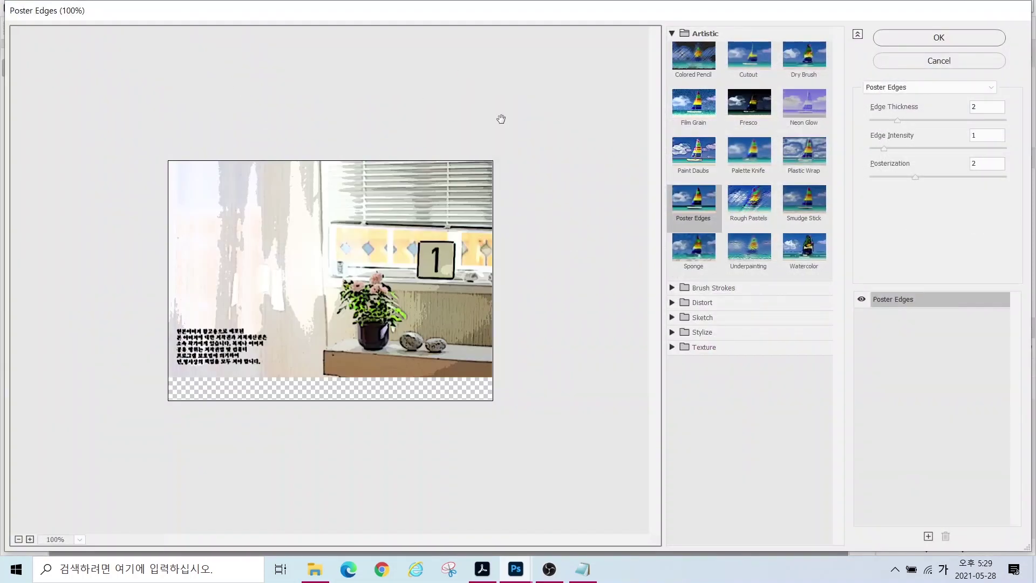
{"action": "left_click", "coordinate": [712, 287]}
{"action": "left_click", "coordinate": [694, 310]}
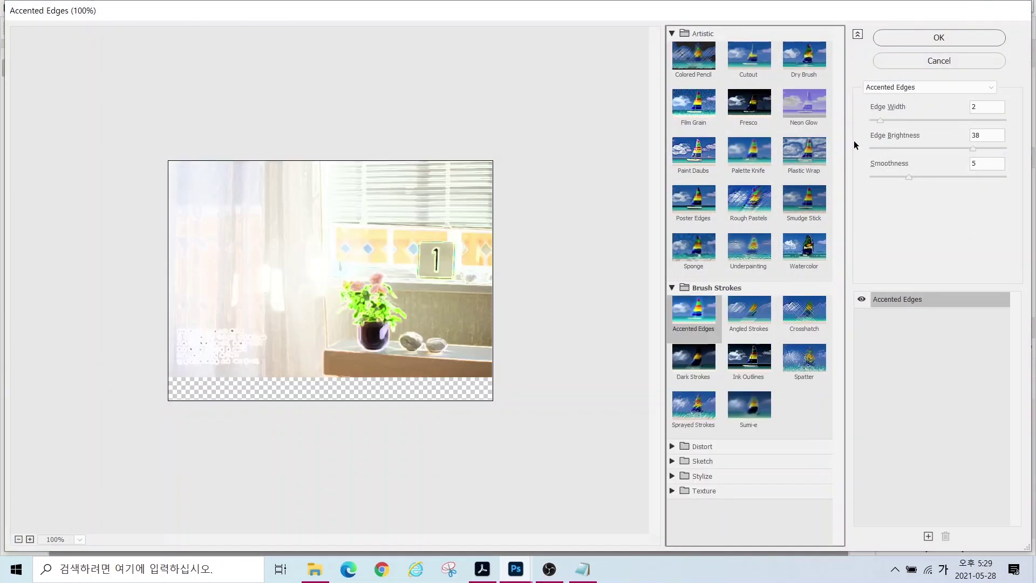
{"action": "left_click", "coordinate": [752, 329]}
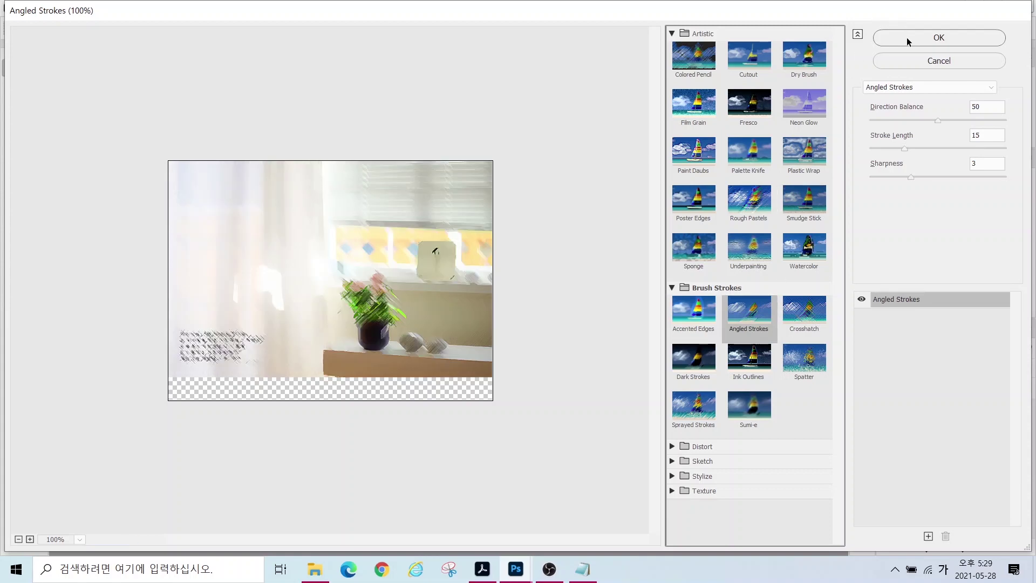
{"action": "left_click", "coordinate": [906, 37]}
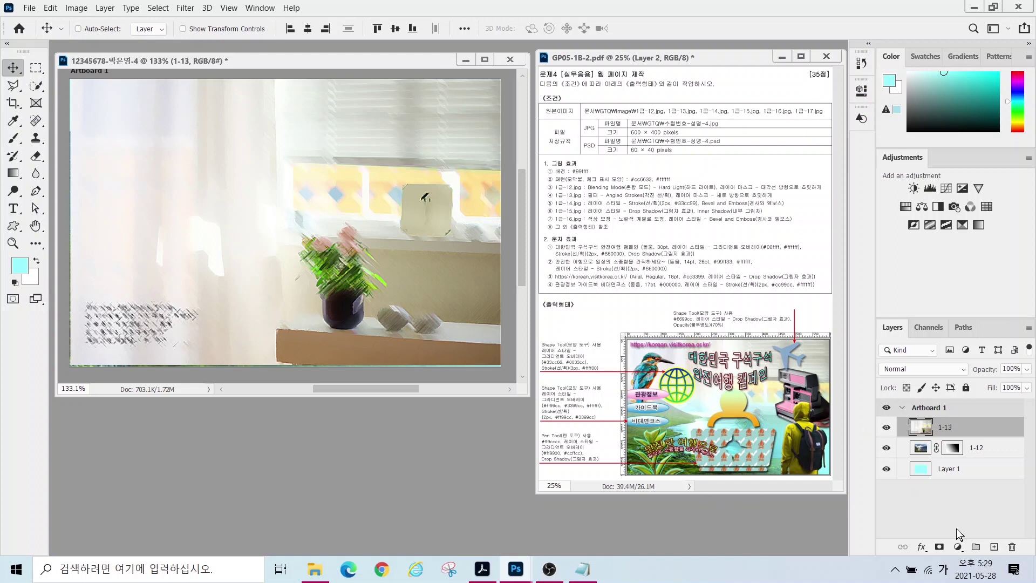
- Add a layer mask to layer 1-13
{"action": "mouse_move", "coordinate": [867, 318]}
{"action": "left_mouse_down"}
{"action": "mouse_move", "coordinate": [992, 429]}
{"action": "mouse_move", "coordinate": [1031, 566]}
{"action": "left_mouse_up"}
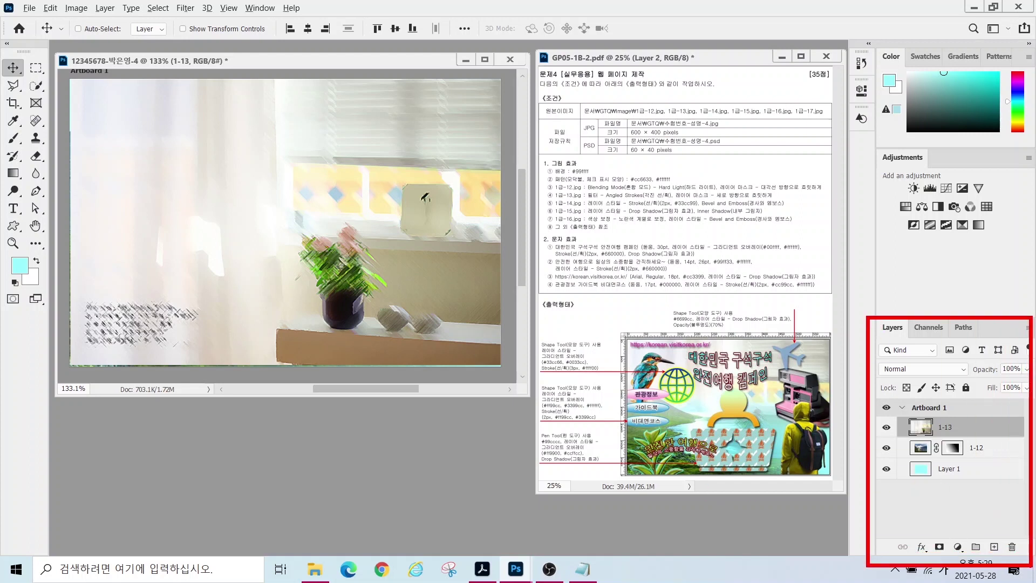
{"action": "left_click_drag", "start_coordinate": [923, 530], "coordinate": [953, 565]}
{"action": "left_click_drag", "start_coordinate": [986, 456], "coordinate": [942, 542]}
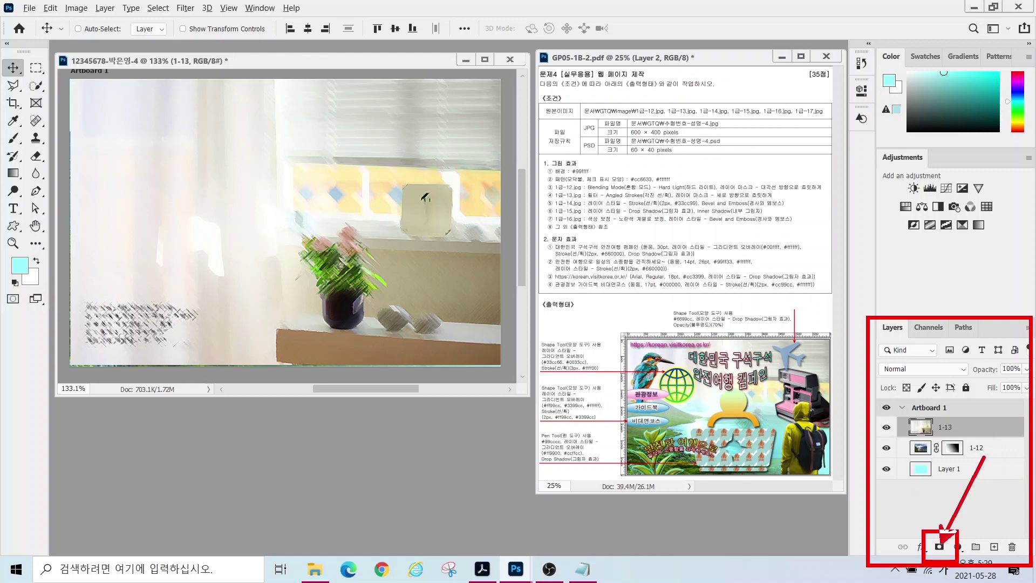
{"action": "key", "text": "Escape"}
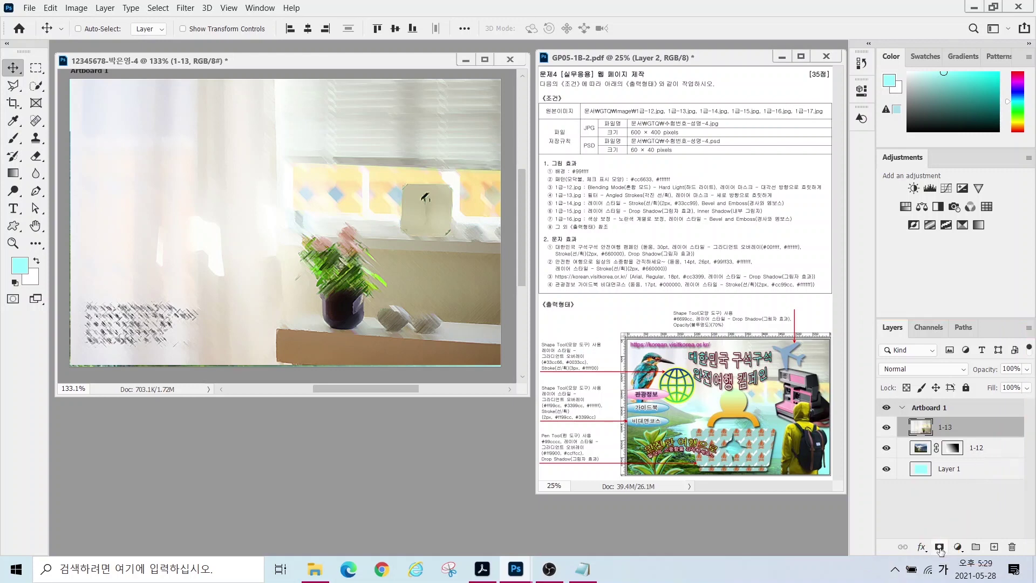
{"action": "left_click", "coordinate": [939, 547]}
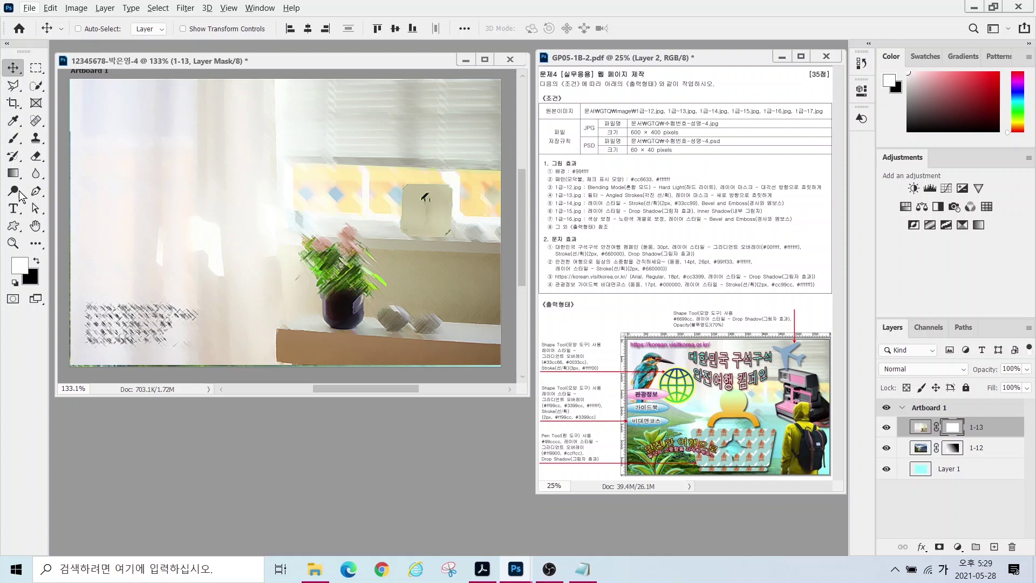
- Set the Gradient tool to a white-to-black gradient in the Gradient Editor
{"action": "left_click", "coordinate": [14, 173]}
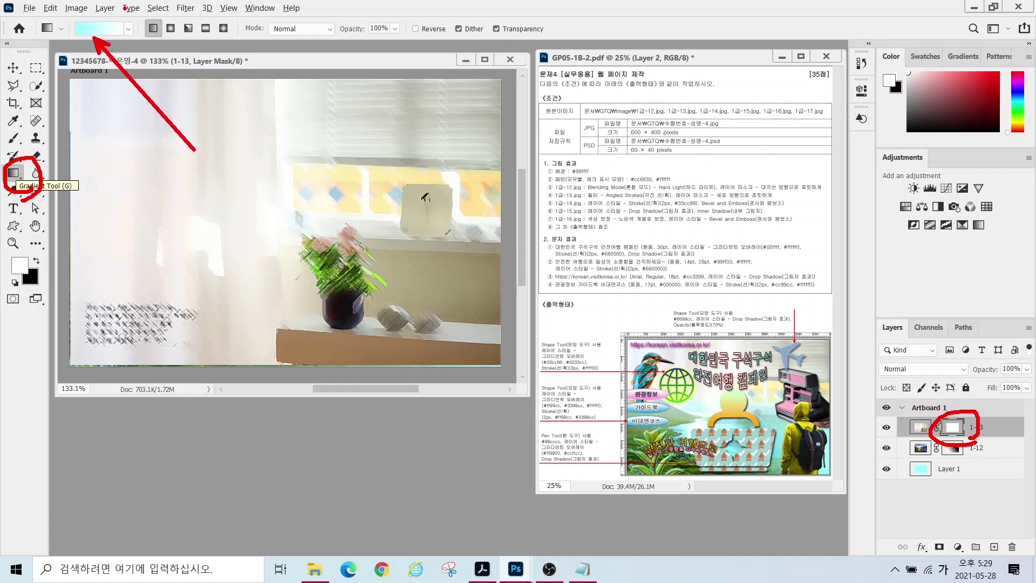
{"action": "left_click", "coordinate": [100, 30]}
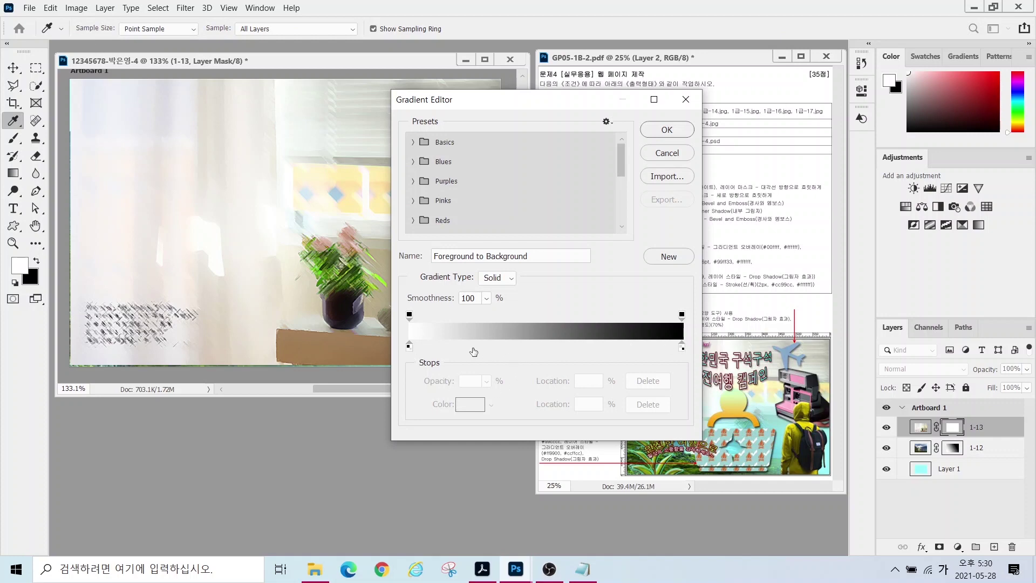
{"action": "double_click", "coordinate": [410, 345]}
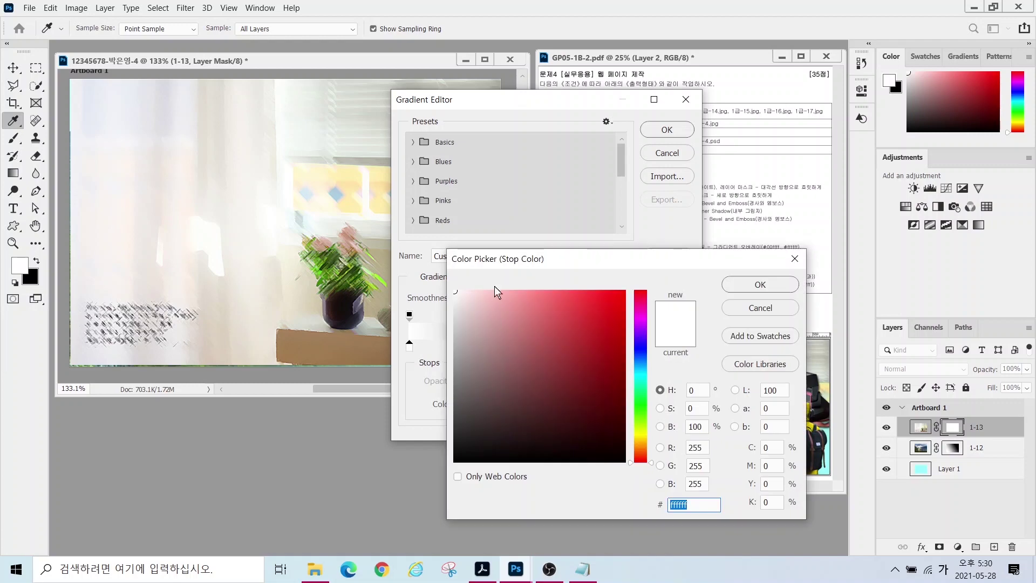
{"action": "left_click", "coordinate": [759, 285]}
{"action": "left_click", "coordinate": [682, 347]}
{"action": "double_click", "coordinate": [682, 347]}
{"action": "left_click_drag", "start_coordinate": [569, 337], "coordinate": [642, 488]}
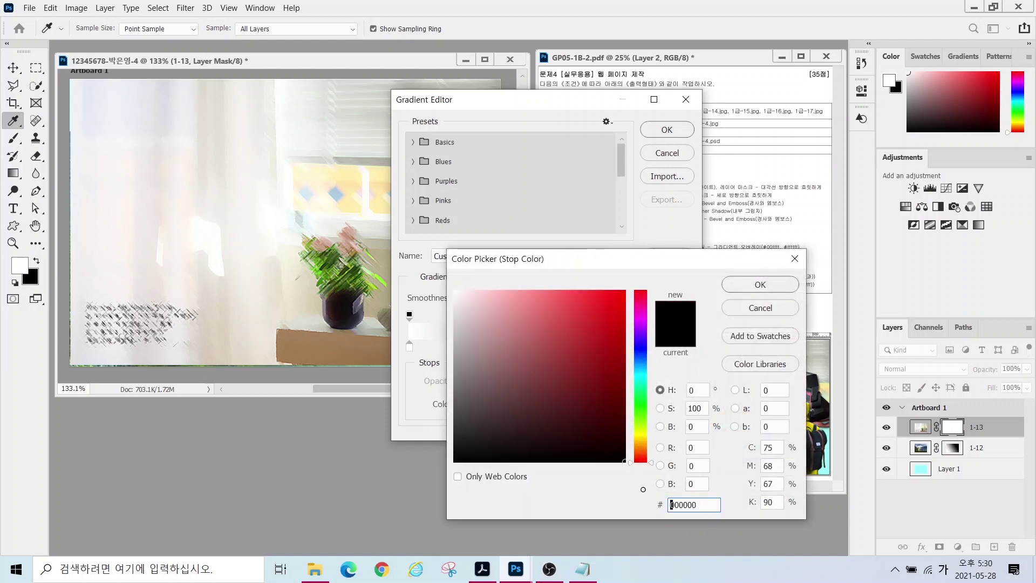
{"action": "left_click", "coordinate": [726, 289]}
{"action": "left_click", "coordinate": [664, 131]}
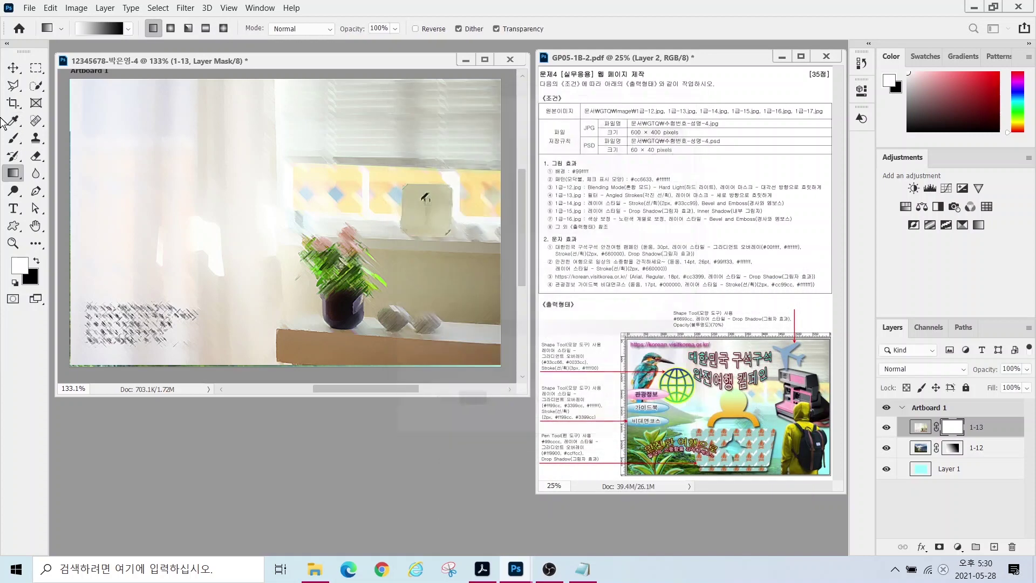
- Drag the gradient leftward on the 1-13 mask so the lake shows through
{"action": "mouse_move", "coordinate": [121, 41]}
{"action": "left_mouse_down"}
{"action": "mouse_move", "coordinate": [86, 64]}
{"action": "mouse_move", "coordinate": [97, 4]}
{"action": "mouse_move", "coordinate": [130, 56]}
{"action": "mouse_move", "coordinate": [110, 66]}
{"action": "left_mouse_up"}
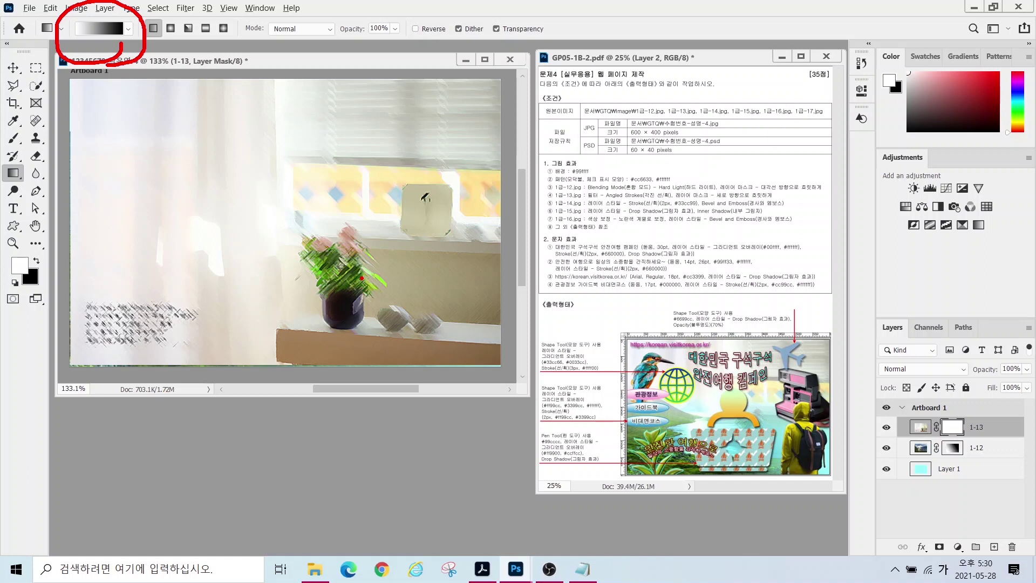
{"action": "mouse_move", "coordinate": [168, 116]}
{"action": "left_mouse_down"}
{"action": "mouse_move", "coordinate": [158, 156]}
{"action": "mouse_move", "coordinate": [102, 260]}
{"action": "mouse_move", "coordinate": [215, 183]}
{"action": "mouse_move", "coordinate": [125, 324]}
{"action": "mouse_move", "coordinate": [237, 236]}
{"action": "mouse_move", "coordinate": [157, 346]}
{"action": "left_mouse_up"}
{"action": "mouse_move", "coordinate": [474, 275]}
{"action": "left_mouse_down"}
{"action": "mouse_move", "coordinate": [430, 310]}
{"action": "mouse_move", "coordinate": [440, 104]}
{"action": "mouse_move", "coordinate": [474, 294]}
{"action": "left_mouse_up"}
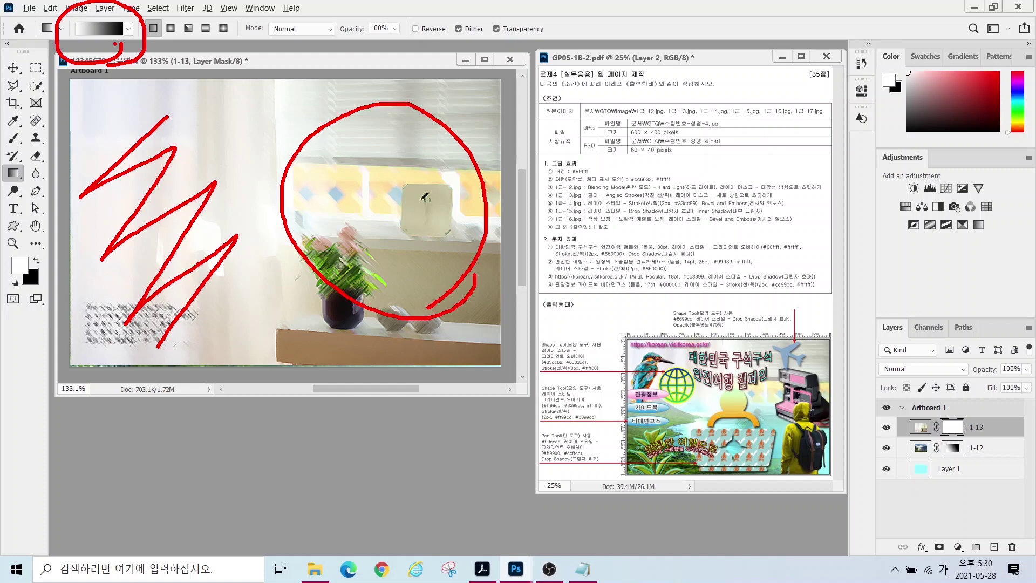
{"action": "mouse_move", "coordinate": [425, 199]}
{"action": "left_mouse_down"}
{"action": "mouse_move", "coordinate": [381, 206]}
{"action": "mouse_move", "coordinate": [432, 226]}
{"action": "mouse_move", "coordinate": [410, 212]}
{"action": "mouse_move", "coordinate": [359, 209]}
{"action": "left_mouse_up"}
{"action": "mouse_move", "coordinate": [207, 175]}
{"action": "left_mouse_down"}
{"action": "mouse_move", "coordinate": [141, 207]}
{"action": "mouse_move", "coordinate": [249, 279]}
{"action": "left_mouse_up"}
{"action": "key", "text": "Escape"}
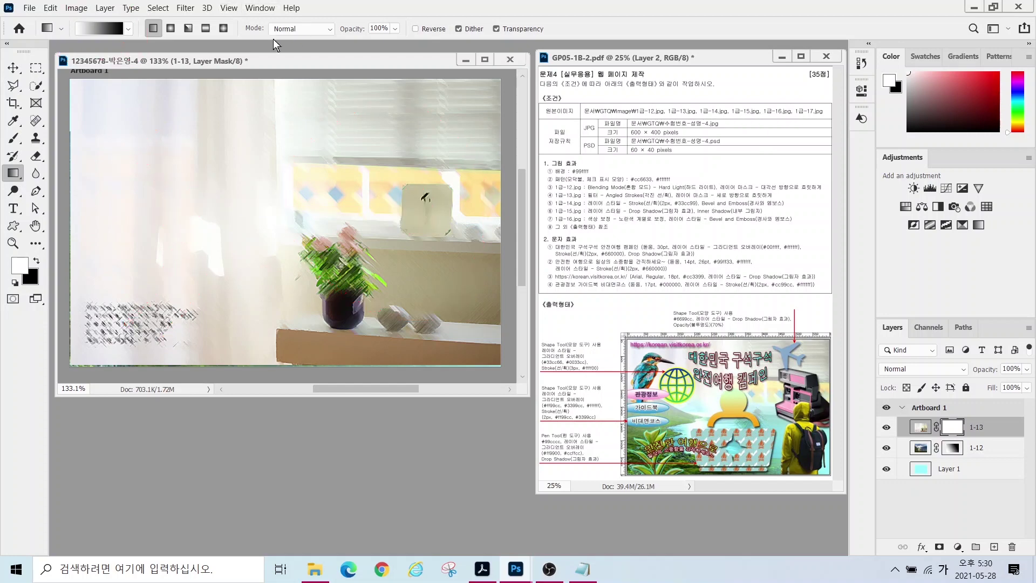
{"action": "left_click_drag", "start_coordinate": [424, 195], "coordinate": [185, 190]}
{"action": "left_click_drag", "start_coordinate": [464, 212], "coordinate": [237, 216]}
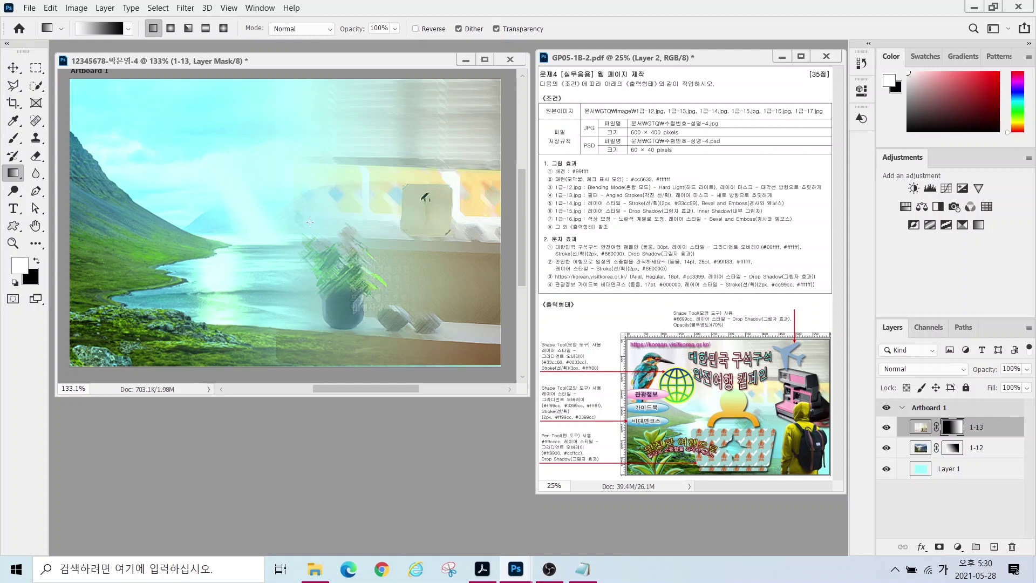
{"action": "key", "text": "ctrl+o"}
{"action": "scroll", "coordinate": [347, 216], "scroll_direction": "down", "scroll_amount": 5}
- Open 1급-14.jpg and select the plant by Magic Wand on the background, then inverse
{"action": "left_click", "coordinate": [275, 144]}
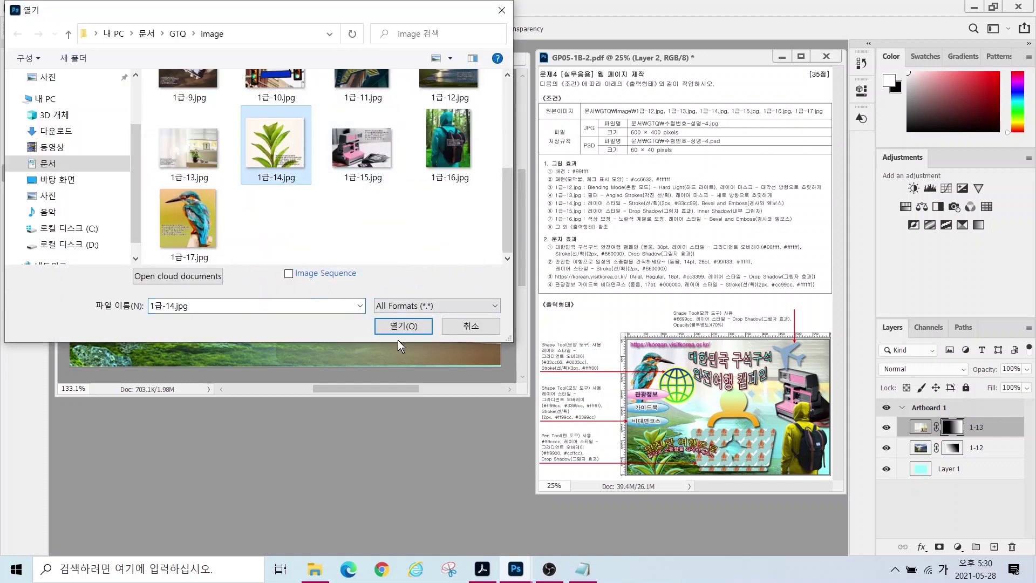
{"action": "left_click", "coordinate": [402, 325]}
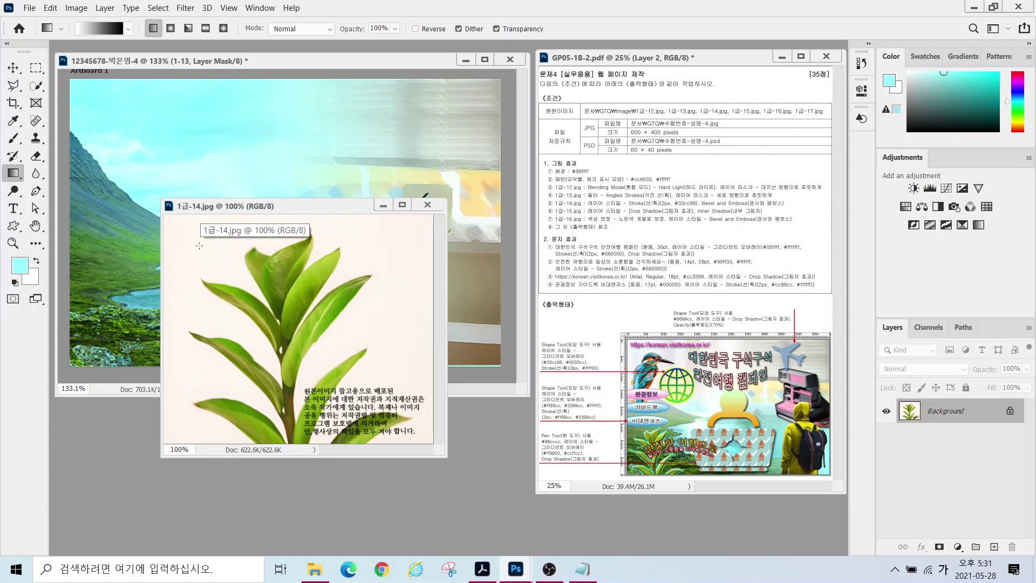
{"action": "left_click", "coordinate": [43, 85]}
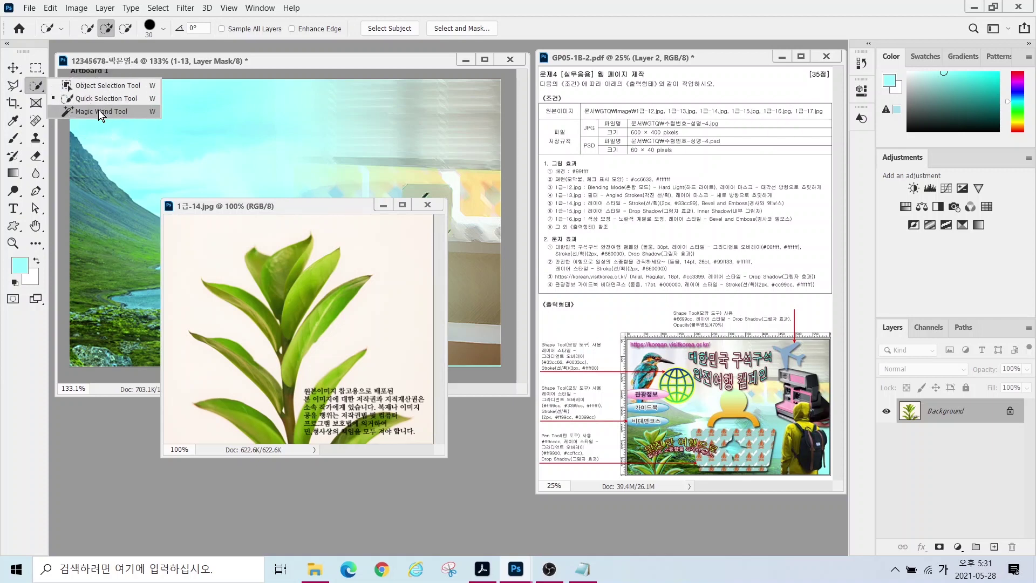
{"action": "left_click", "coordinate": [98, 111]}
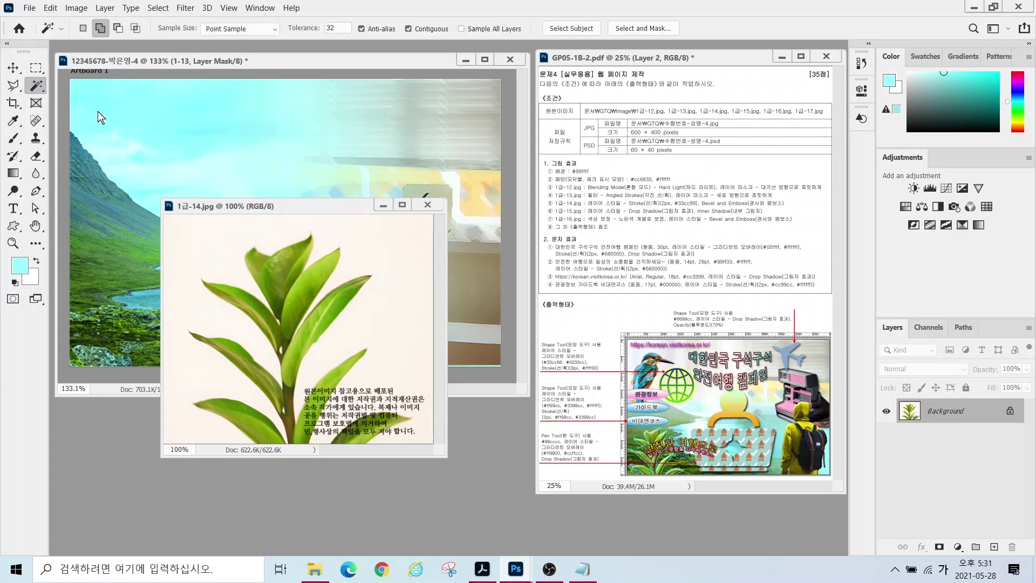
{"action": "left_click", "coordinate": [207, 243]}
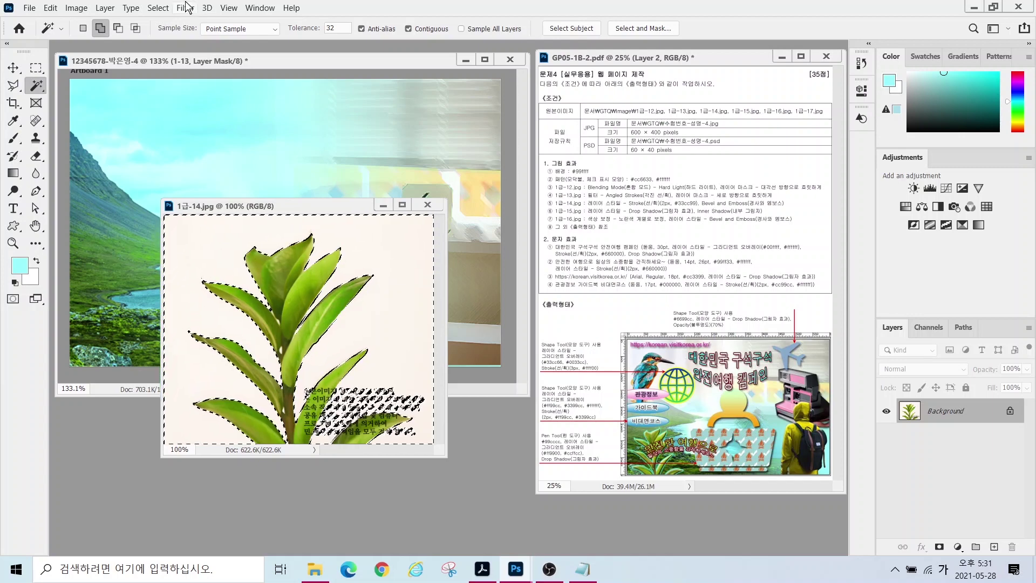
{"action": "left_click", "coordinate": [158, 8]}
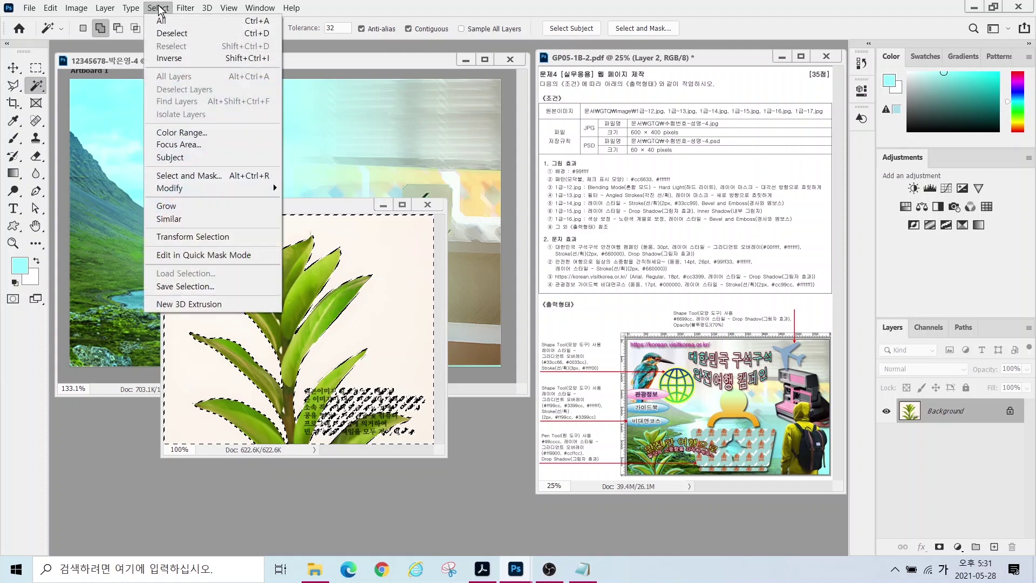
{"action": "left_click", "coordinate": [167, 58]}
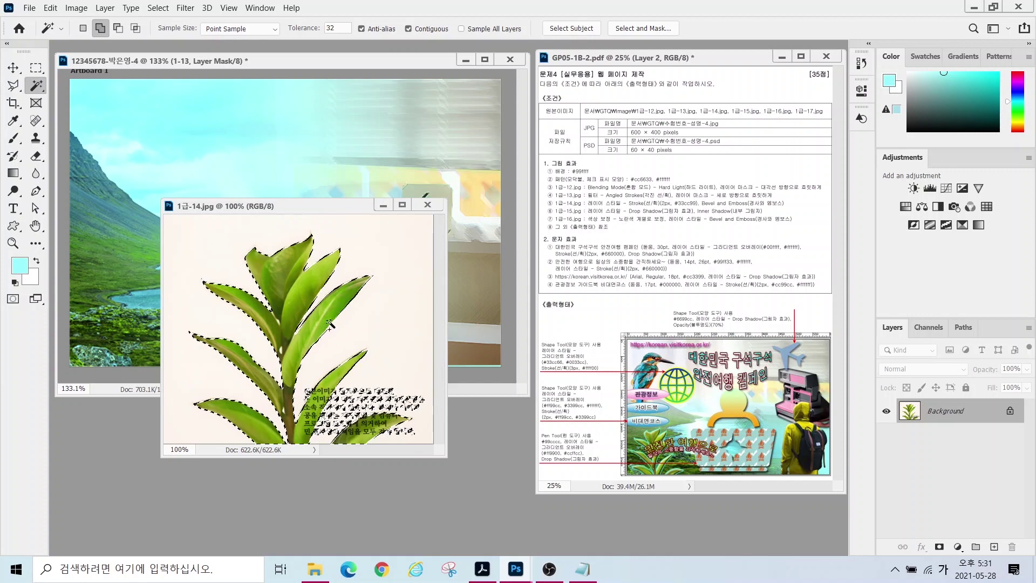
- Subtract the text area from the plant selection with the Polygonal Lasso
{"action": "left_click", "coordinate": [12, 86], "text": "alt"}
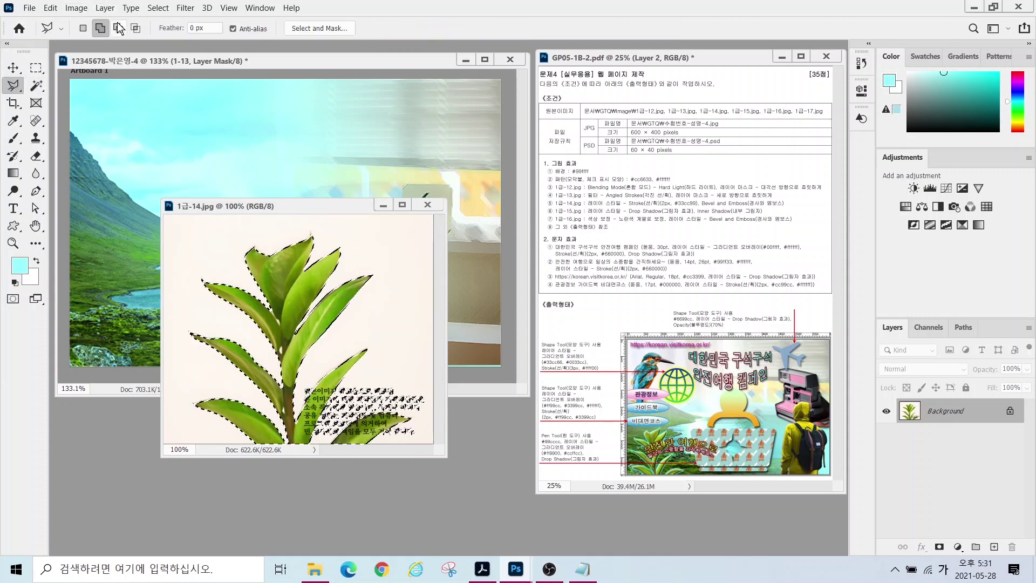
{"action": "left_click", "coordinate": [393, 357]}
{"action": "left_click", "coordinate": [341, 388]}
{"action": "left_click", "coordinate": [310, 439]}
{"action": "left_click", "coordinate": [330, 444]}
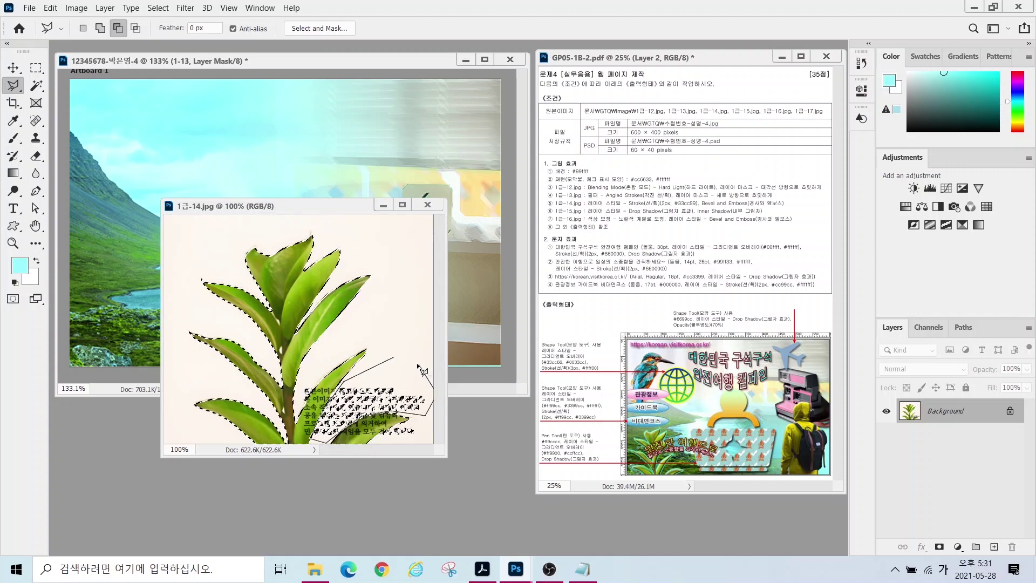
{"action": "double_click", "coordinate": [420, 449]}
- Place the plant at the artboard's lower left, scaled to about 46%, as layer 1-14
{"action": "key", "text": "v"}
{"action": "left_click_drag", "start_coordinate": [335, 270], "coordinate": [297, 175]}
{"action": "key", "text": "ctrl+t"}
{"action": "left_click_drag", "start_coordinate": [371, 117], "coordinate": [211, 268]}
{"action": "left_click_drag", "start_coordinate": [152, 334], "coordinate": [137, 331]}
{"action": "key", "text": "Return"}
{"action": "double_click", "coordinate": [948, 426]}
{"action": "type", "text": "1-14"}
{"action": "key", "text": "Return"}
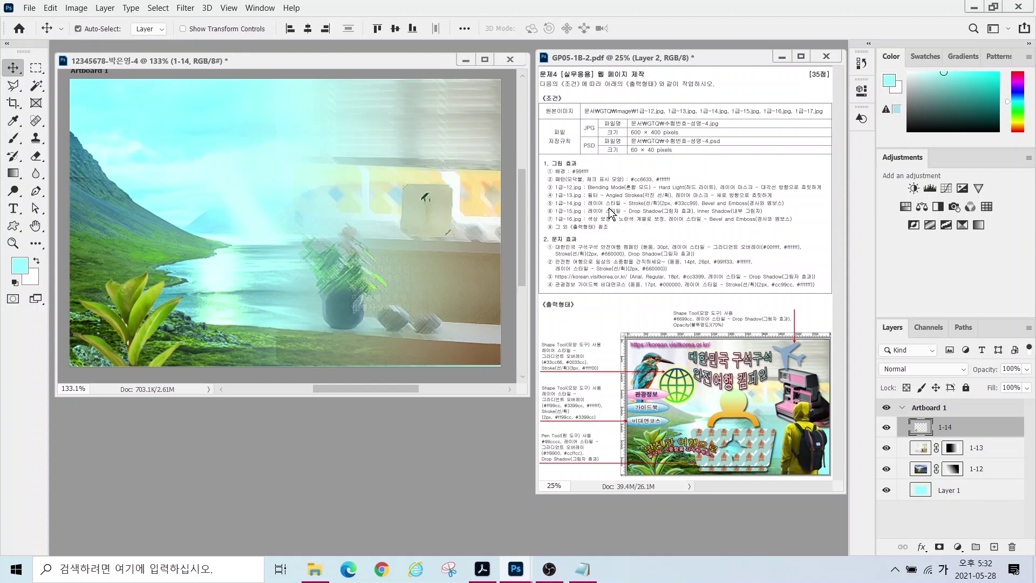
- Add a Stroke layer effect to the plant layer
{"action": "key", "text": "ctrl"}
{"action": "left_click", "coordinate": [923, 547]}
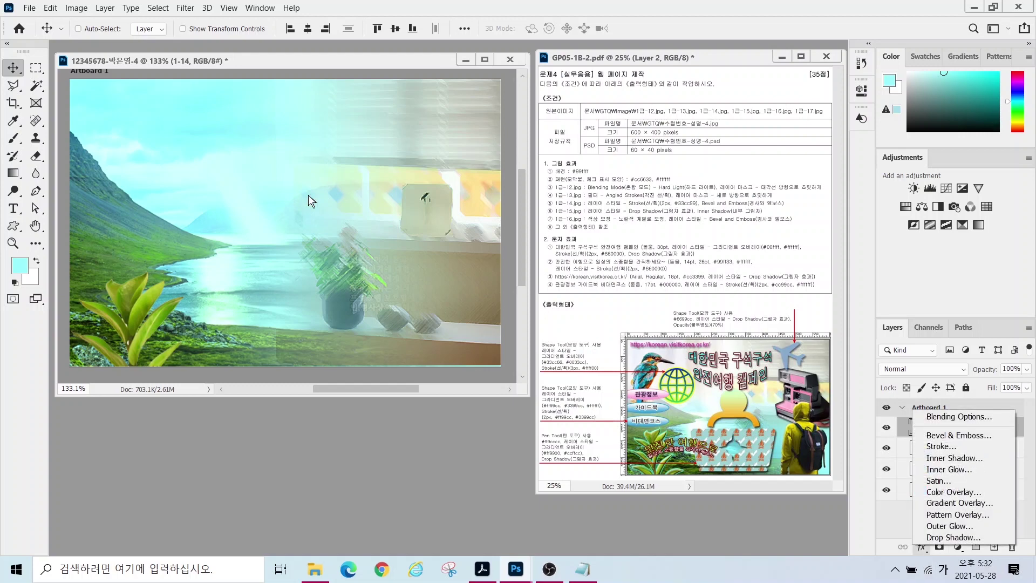
{"action": "left_click", "coordinate": [941, 445]}
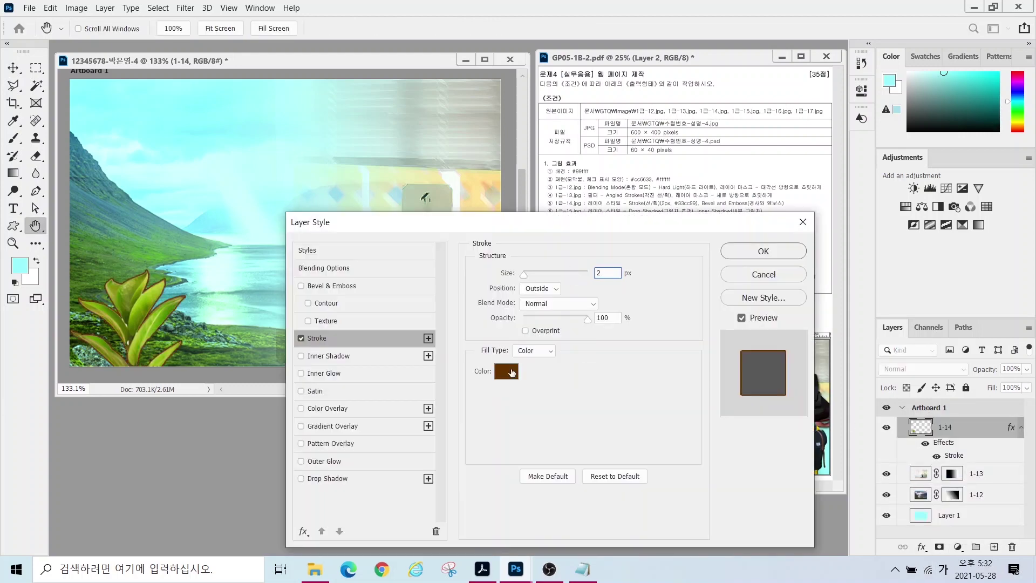
{"action": "left_click", "coordinate": [507, 372]}
- Make the plant's stroke colour 33cc99 and add Bevel & Emboss
{"action": "type", "text": "33ㅊcc99"}
{"action": "key", "text": "Return"}
{"action": "left_click", "coordinate": [316, 285]}
{"action": "left_click", "coordinate": [777, 248]}
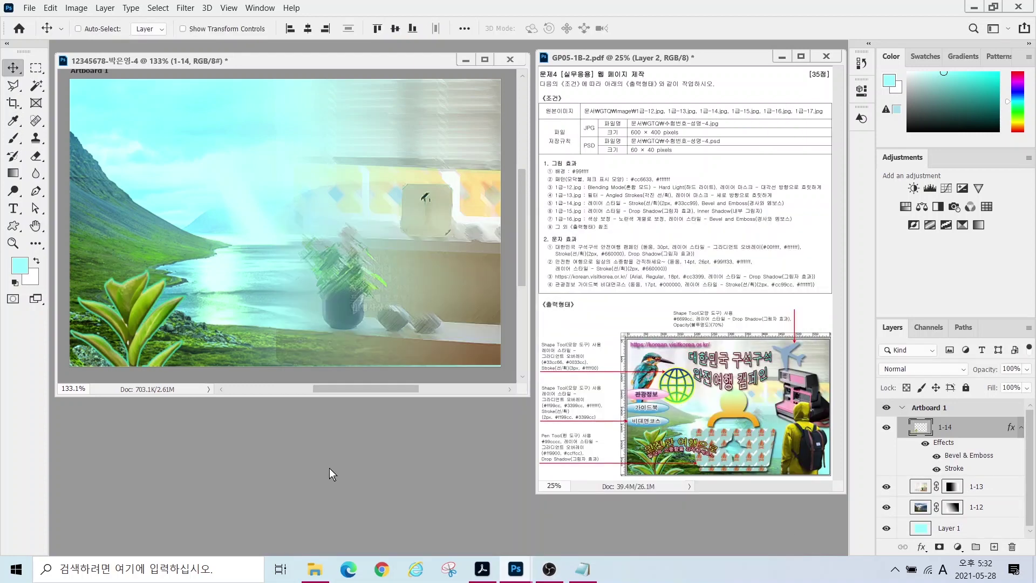
- Open 1급-15.jpg, Quick Select the pink camera and move it into the campaign document
{"action": "key", "text": "ctrl+o"}
{"action": "double_click", "coordinate": [356, 162]}
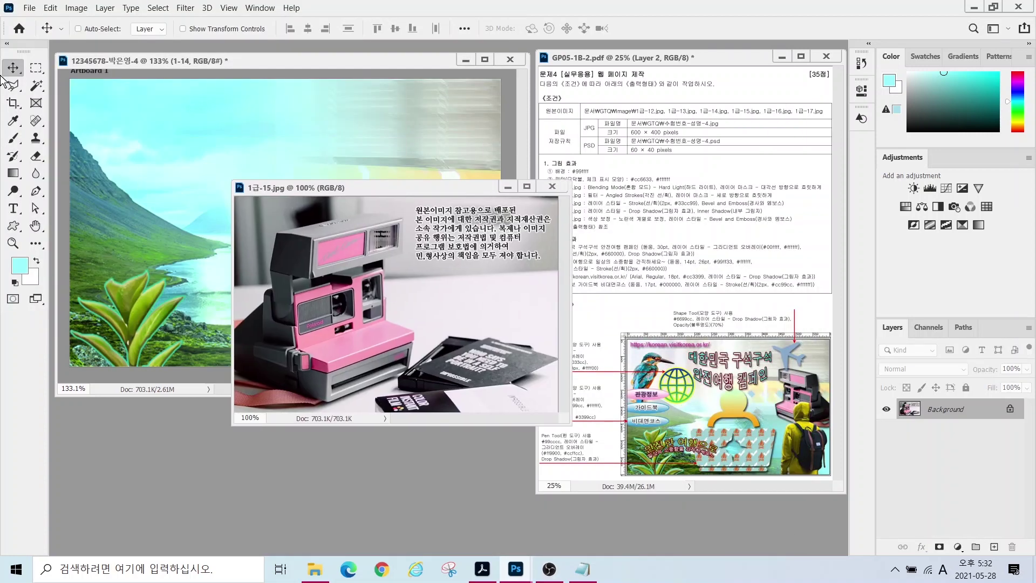
{"action": "left_click", "coordinate": [36, 85]}
{"action": "mouse_move", "coordinate": [324, 248]}
{"action": "left_mouse_down"}
{"action": "mouse_move", "coordinate": [302, 324]}
{"action": "mouse_move", "coordinate": [379, 315]}
{"action": "mouse_move", "coordinate": [302, 232]}
{"action": "mouse_move", "coordinate": [175, 195]}
{"action": "left_mouse_up"}
{"action": "key", "text": "v"}
{"action": "left_click_drag", "start_coordinate": [174, 195], "coordinate": [286, 253]}
- Scale the camera to about 65%, flip it horizontally and place it at upper right
{"action": "key", "text": "ctrl+t"}
{"action": "left_click_drag", "start_coordinate": [404, 152], "coordinate": [317, 237]}
{"action": "left_click_drag", "start_coordinate": [268, 271], "coordinate": [339, 155]}
{"action": "right_click", "coordinate": [339, 155]}
{"action": "left_click", "coordinate": [359, 380]}
{"action": "left_click_drag", "start_coordinate": [357, 255], "coordinate": [462, 238]}
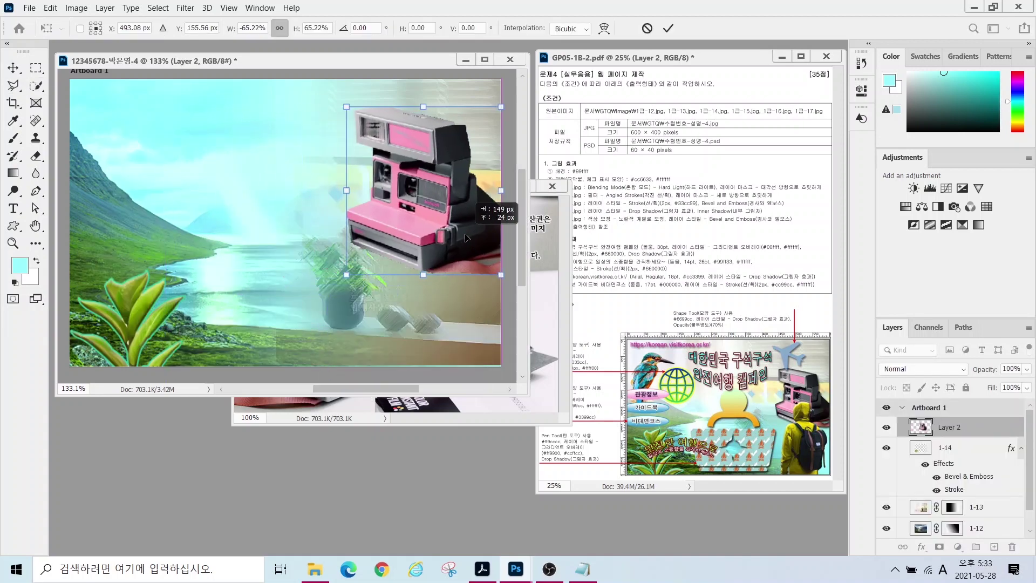
{"action": "left_click_drag", "start_coordinate": [498, 274], "coordinate": [471, 248]}
{"action": "left_click_drag", "start_coordinate": [420, 216], "coordinate": [458, 254]}
{"action": "key", "text": "Return"}
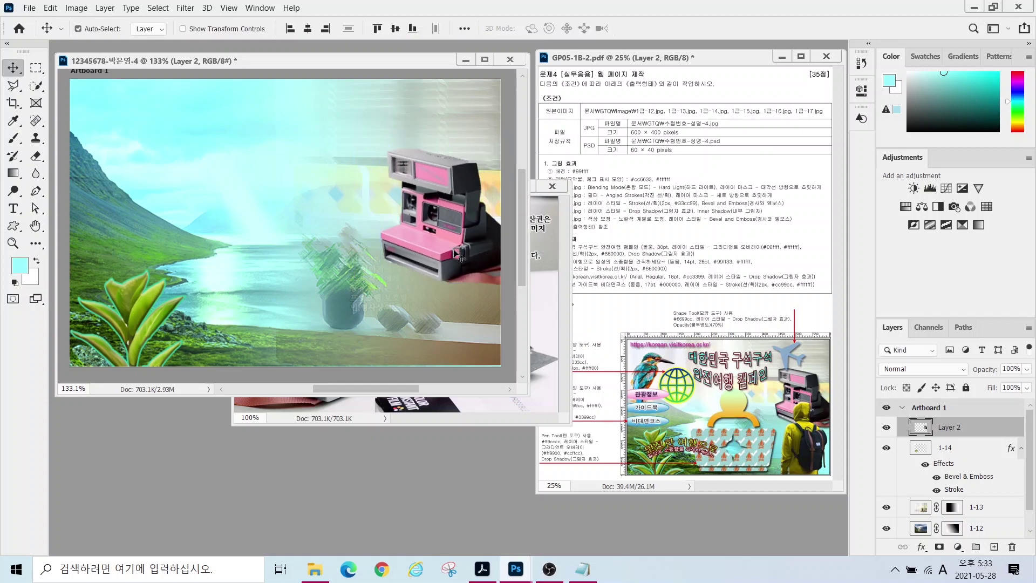
- Name the camera layer 1-15 and give it Drop Shadow and Inner Shadow
{"action": "key", "text": "ctrl+r"}
{"action": "double_click", "coordinate": [949, 427]}
{"action": "type", "text": "1-15"}
{"action": "key", "text": "Return"}
{"action": "left_click", "coordinate": [928, 543]}
{"action": "left_click", "coordinate": [949, 533]}
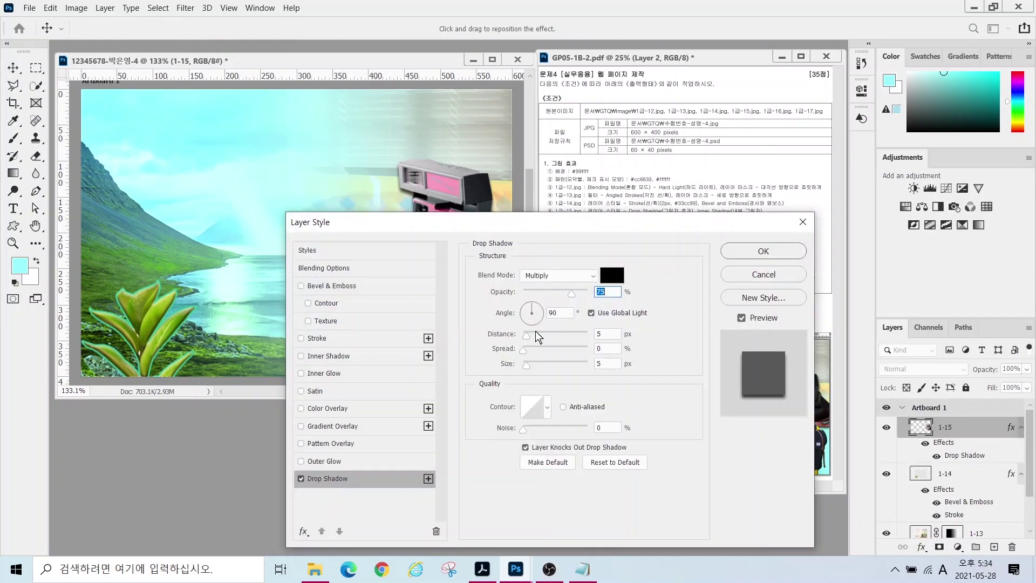
{"action": "left_click", "coordinate": [327, 355]}
{"action": "left_click", "coordinate": [750, 251]}
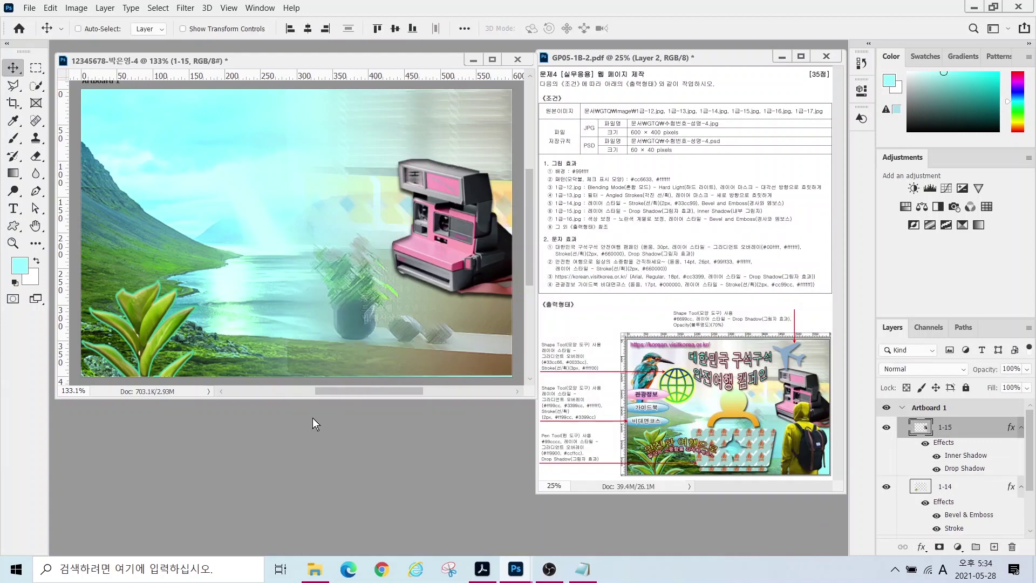
- Open 1급-16.jpg and Quick Select the hooded hiker
{"action": "key", "text": "ctrl+o"}
{"action": "left_click", "coordinate": [451, 144]}
{"action": "left_click", "coordinate": [403, 326]}
{"action": "left_click", "coordinate": [36, 85]}
{"action": "mouse_move", "coordinate": [187, 154]}
{"action": "left_mouse_down"}
{"action": "mouse_move", "coordinate": [175, 272]}
{"action": "mouse_move", "coordinate": [270, 332]}
{"action": "left_mouse_up"}
- Add the backpack to the hiker selection and drag the person into the campaign document
{"action": "key", "text": "l"}
{"action": "left_click", "coordinate": [280, 339]}
{"action": "left_click", "coordinate": [266, 400]}
{"action": "double_click", "coordinate": [273, 408]}
{"action": "mouse_move", "coordinate": [161, 76]}
{"action": "left_mouse_down"}
{"action": "mouse_move", "coordinate": [308, 129]}
{"action": "mouse_move", "coordinate": [310, 149]}
{"action": "left_mouse_up"}
{"action": "key", "text": "v"}
{"action": "left_click_drag", "start_coordinate": [348, 315], "coordinate": [302, 243]}
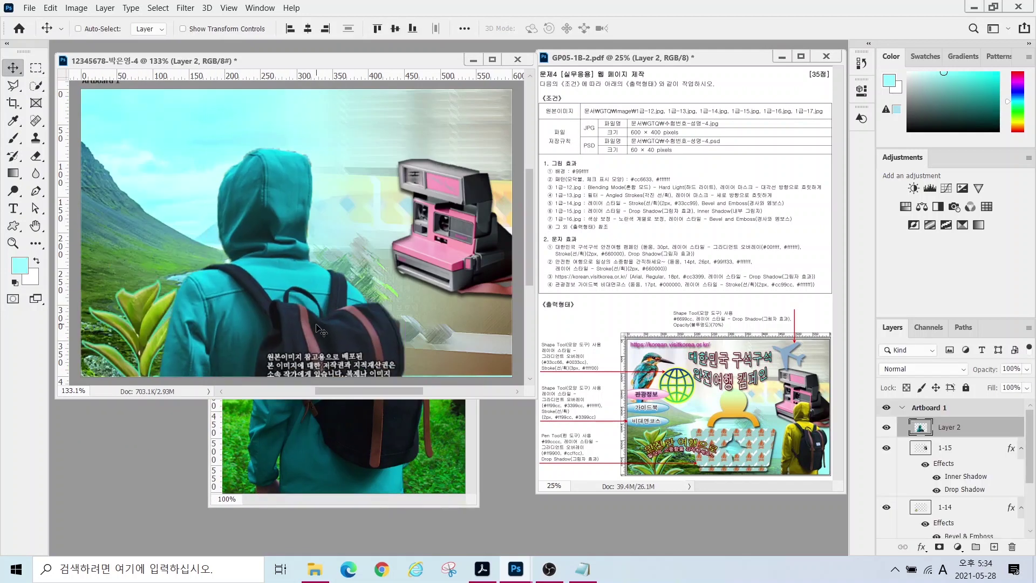
- Scale the person to about 34%, place them in front of the camera, and close the hiker photo
{"action": "key", "text": "ctrl+t"}
{"action": "left_click_drag", "start_coordinate": [402, 151], "coordinate": [329, 268]}
{"action": "left_click_drag", "start_coordinate": [280, 362], "coordinate": [457, 300]}
{"action": "left_click_drag", "start_coordinate": [399, 206], "coordinate": [412, 244]}
{"action": "key", "text": "Return"}
{"action": "left_click", "coordinate": [345, 447]}
{"action": "key", "text": "ctrl+w"}
- Name the person's layer 1-16 and give it a Bevel & Emboss effect
{"action": "double_click", "coordinate": [948, 427]}
{"action": "type", "text": "1-16"}
{"action": "key", "text": "Return"}
{"action": "left_click", "coordinate": [921, 547]}
{"action": "left_click", "coordinate": [932, 446]}
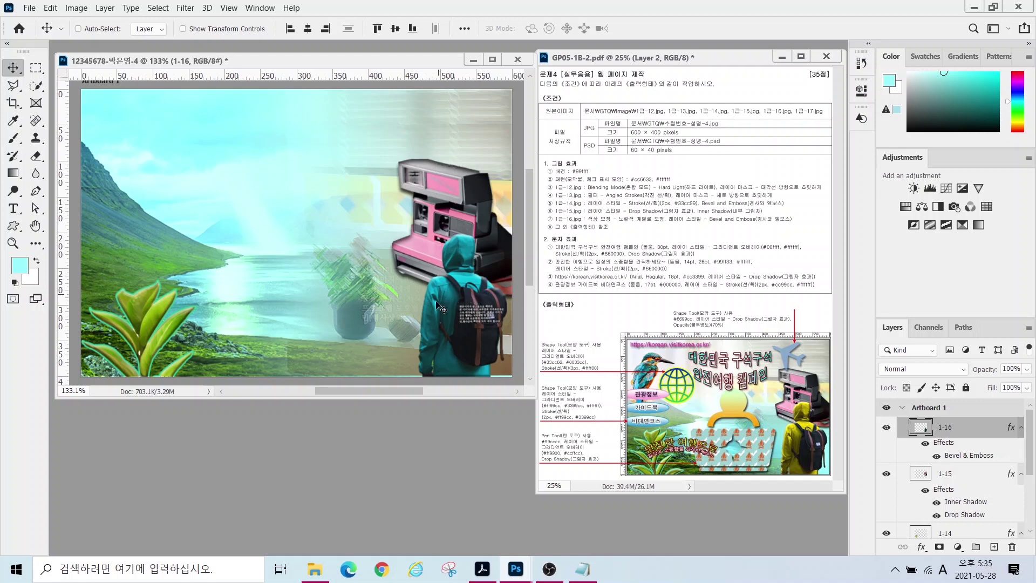
- Select the hooded person's teal hoodie with the quick selection brush
{"action": "left_click", "coordinate": [35, 85]}
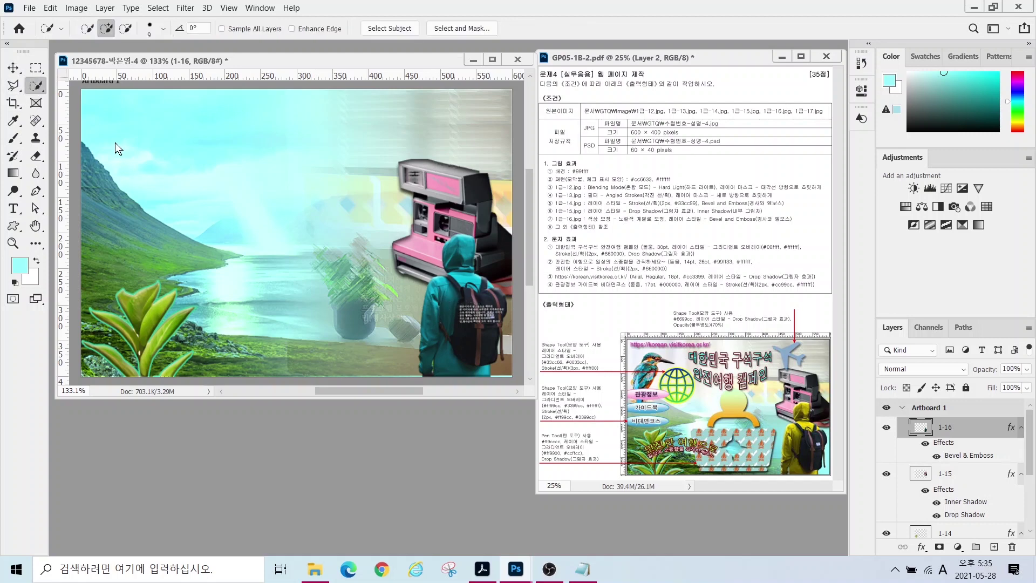
{"action": "mouse_move", "coordinate": [439, 308]}
{"action": "left_mouse_down"}
{"action": "mouse_move", "coordinate": [475, 334]}
{"action": "mouse_move", "coordinate": [432, 291]}
{"action": "mouse_move", "coordinate": [459, 302]}
{"action": "mouse_move", "coordinate": [461, 258]}
{"action": "left_mouse_up"}
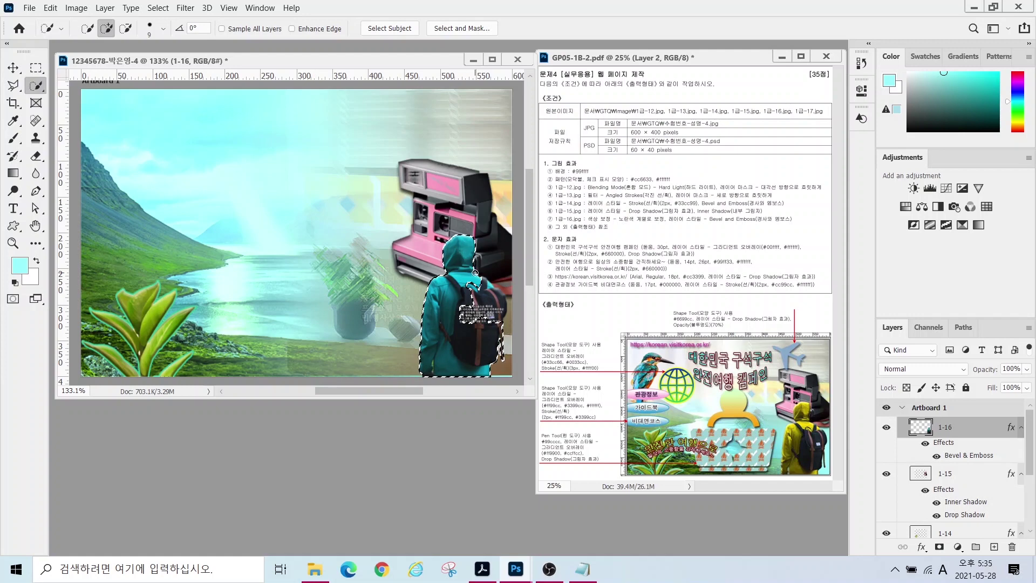
{"action": "scroll", "coordinate": [475, 273], "scroll_direction": "up", "scroll_amount": 3}
{"action": "key", "text": "bracketleft"}
{"action": "left_click", "coordinate": [12, 86]}
{"action": "scroll", "coordinate": [432, 324], "scroll_direction": "down", "scroll_amount": 3}
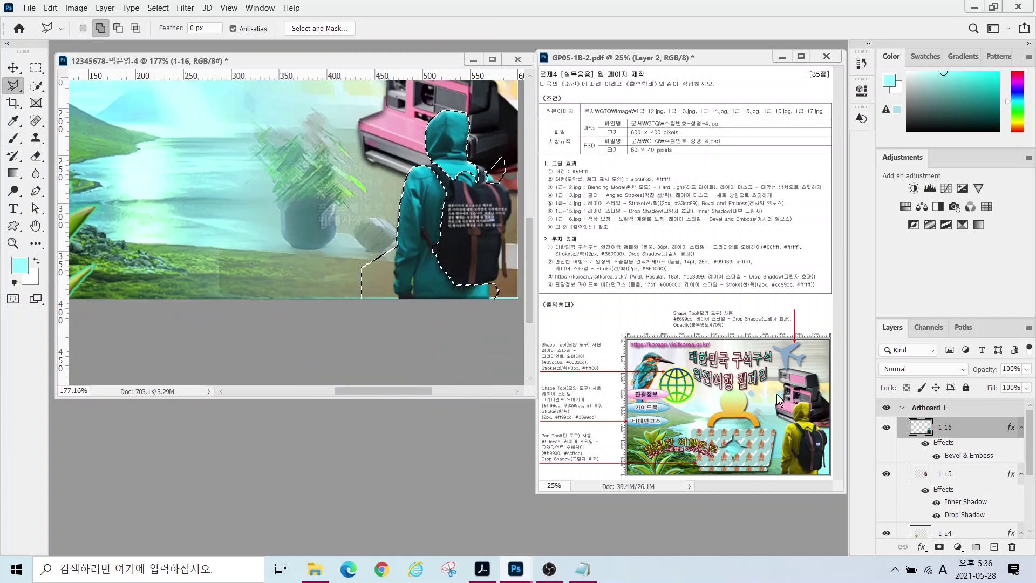
- Shift the hoodie's hue to -130 in Hue/Saturation, turning it yellow
{"action": "left_click", "coordinate": [76, 7]}
{"action": "mouse_move", "coordinate": [92, 42]}
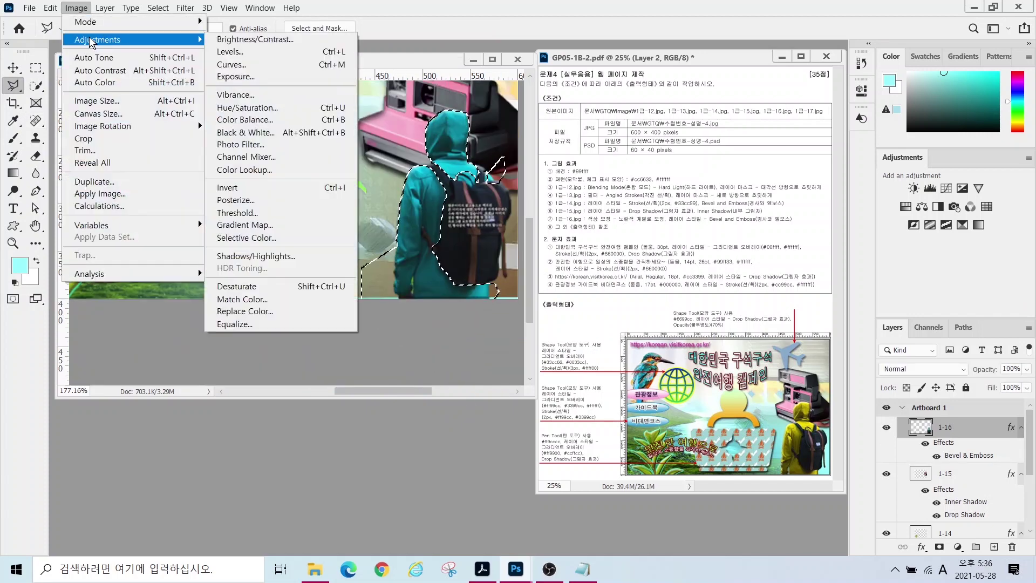
{"action": "left_click", "coordinate": [247, 107]}
{"action": "left_click_drag", "start_coordinate": [676, 182], "coordinate": [627, 196]}
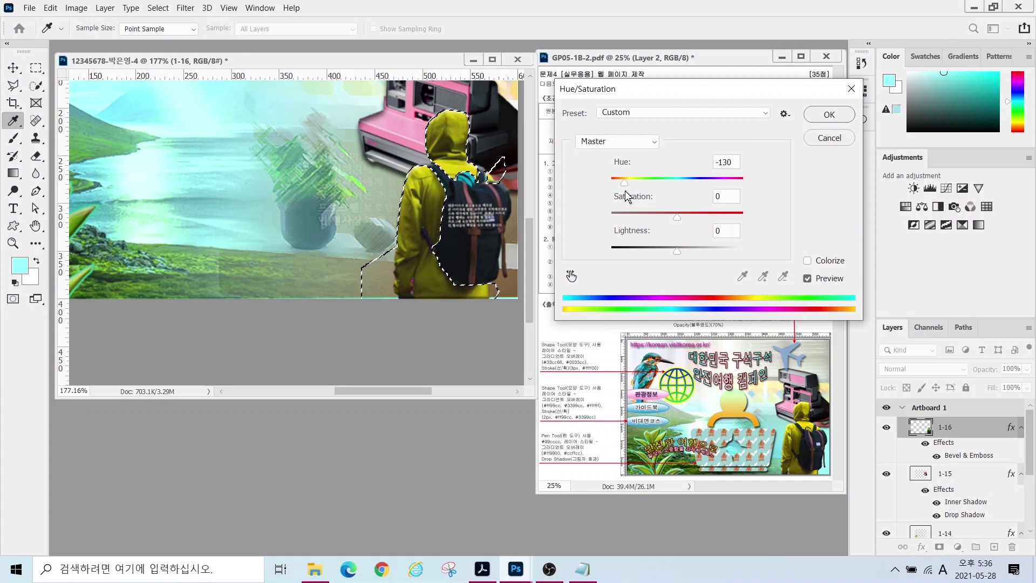
{"action": "key", "text": "Return"}
{"action": "scroll", "coordinate": [325, 229], "scroll_direction": "up", "scroll_amount": 3}
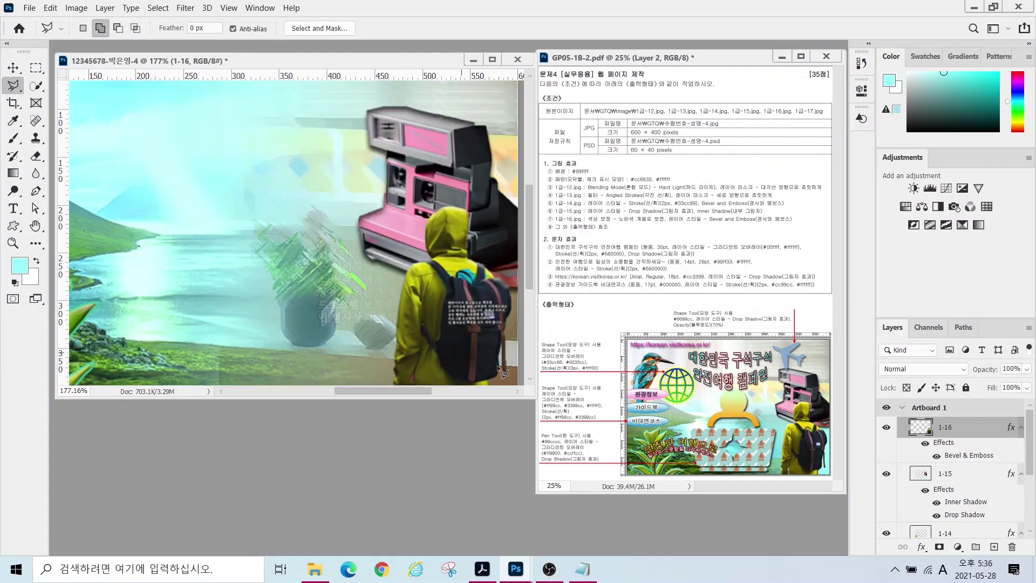
{"action": "scroll", "coordinate": [370, 351], "scroll_direction": "down", "scroll_amount": 5}
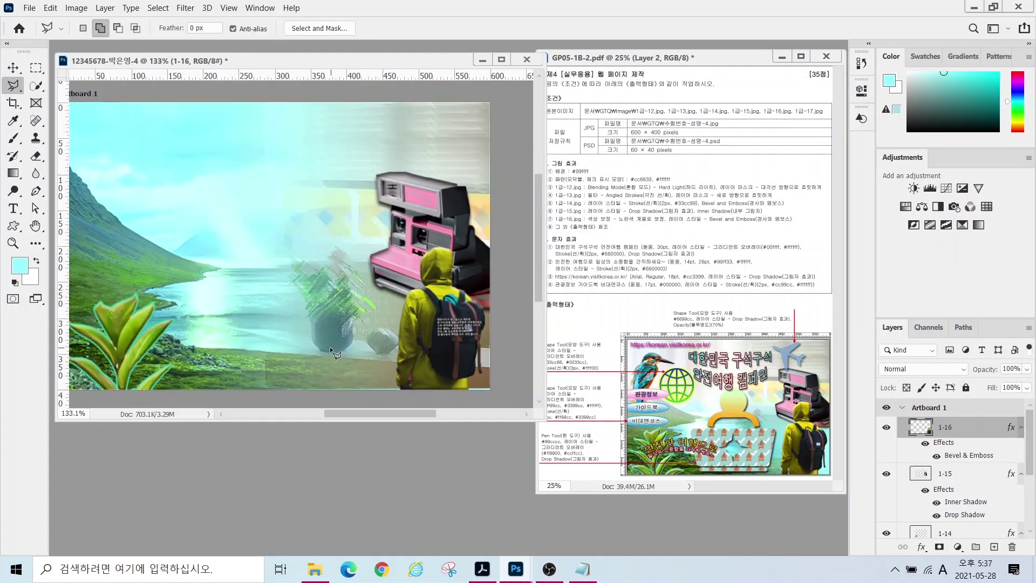
- Open the kingfisher photo 1급-17.jpg and select the kingfisher's body
{"action": "key", "text": "ctrl+o"}
{"action": "scroll", "coordinate": [259, 226], "scroll_direction": "down", "scroll_amount": 2}
{"action": "left_click", "coordinate": [189, 222]}
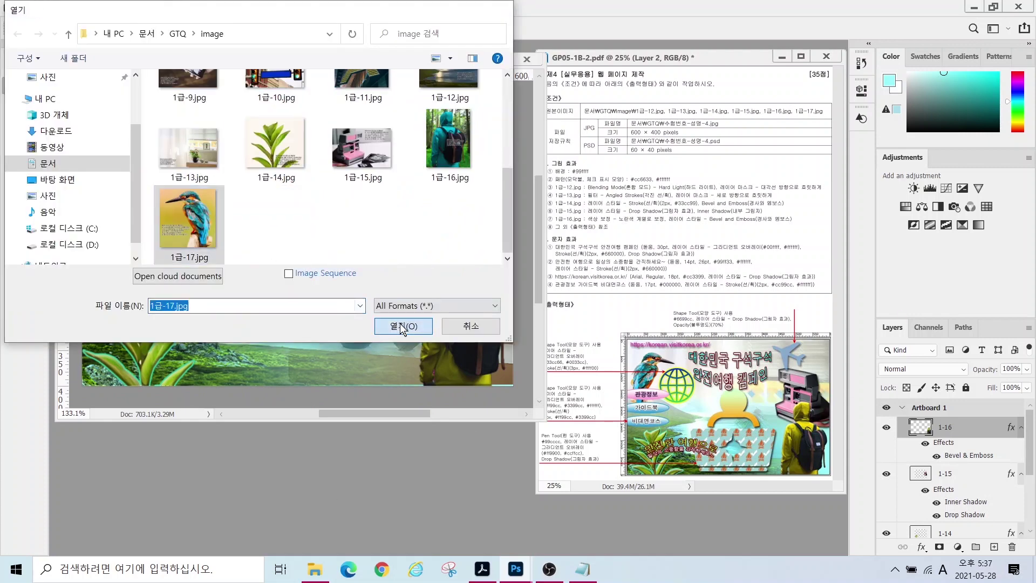
{"action": "left_click", "coordinate": [401, 325]}
{"action": "mouse_move", "coordinate": [324, 227]}
{"action": "left_mouse_down"}
{"action": "mouse_move", "coordinate": [421, 377]}
{"action": "mouse_move", "coordinate": [318, 226]}
{"action": "mouse_move", "coordinate": [238, 251]}
{"action": "mouse_move", "coordinate": [294, 249]}
{"action": "mouse_move", "coordinate": [103, 186]}
{"action": "left_mouse_up"}
- Move the kingfisher into the banner document and shrink it to about 45%
{"action": "key", "text": "v"}
{"action": "left_click_drag", "start_coordinate": [176, 225], "coordinate": [318, 326]}
{"action": "key", "text": "ctrl+t"}
{"action": "left_click_drag", "start_coordinate": [122, 222], "coordinate": [199, 311]}
{"action": "left_click_drag", "start_coordinate": [275, 356], "coordinate": [292, 162]}
{"action": "left_click_drag", "start_coordinate": [430, 116], "coordinate": [355, 224]}
{"action": "left_click_drag", "start_coordinate": [302, 259], "coordinate": [259, 247]}
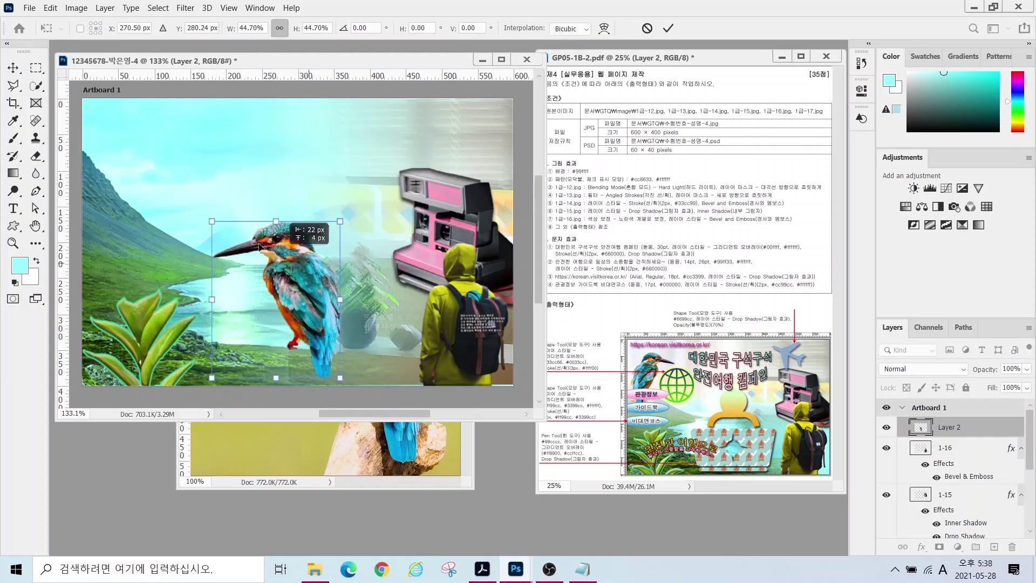
- Flip the kingfisher horizontally, scale it down slightly, and place it at the upper left
{"action": "right_click", "coordinate": [204, 167]}
{"action": "left_click", "coordinate": [237, 393]}
{"action": "left_click_drag", "start_coordinate": [249, 291], "coordinate": [129, 194]}
{"action": "left_click_drag", "start_coordinate": [220, 285], "coordinate": [190, 255]}
{"action": "key", "text": "Return"}
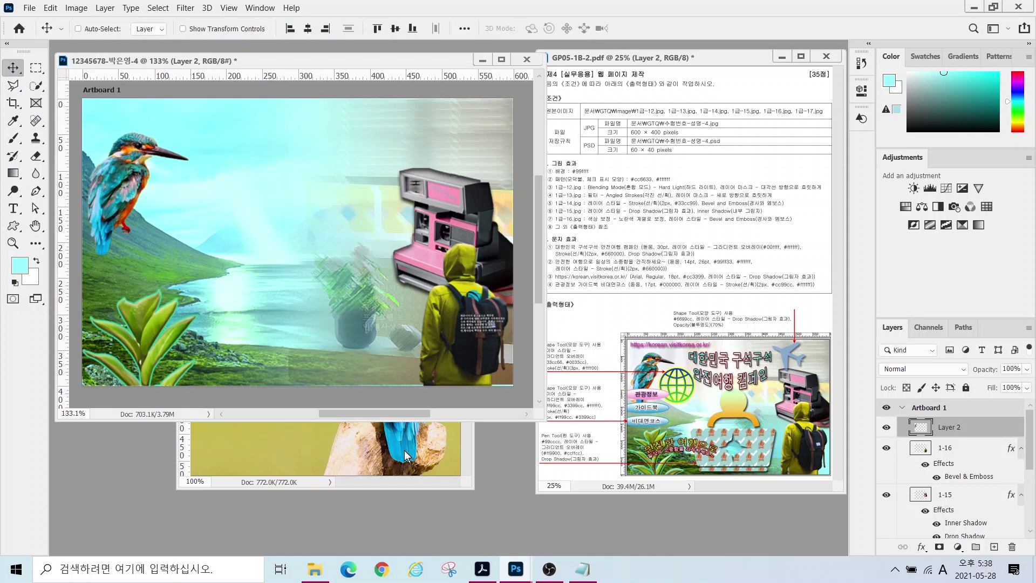
- Close the kingfisher source image and rename the new layer 1-17
{"action": "left_click", "coordinate": [414, 436]}
{"action": "key", "text": "ctrl+w"}
{"action": "double_click", "coordinate": [949, 427]}
{"action": "type", "text": "1-17"}
{"action": "key", "text": "Return"}
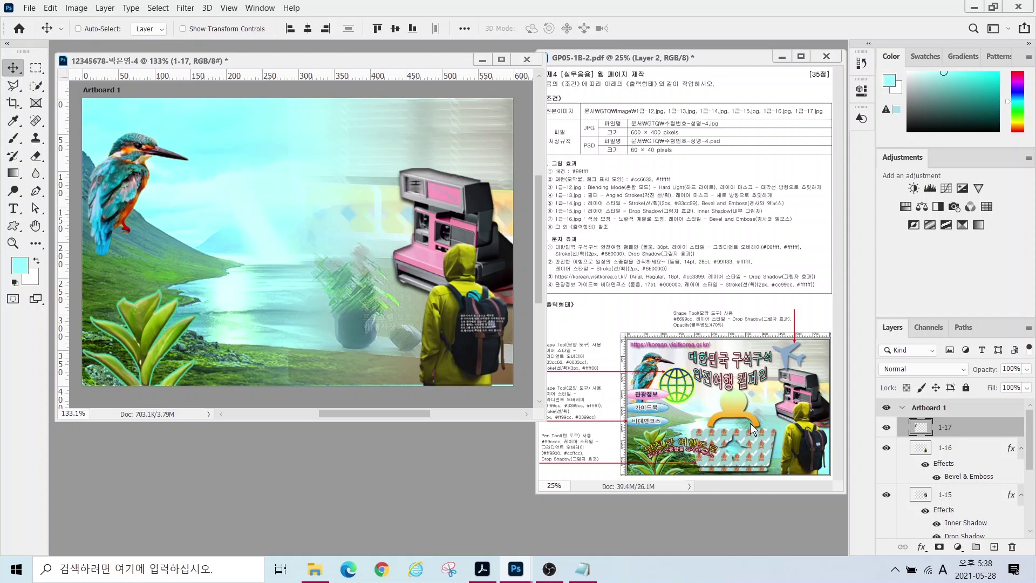
- Collapse the effects lists of layers 1-14 to 1-16 and hide every layer above the cyan background
{"action": "mouse_move", "coordinate": [767, 475]}
{"action": "left_mouse_down"}
{"action": "mouse_move", "coordinate": [718, 488]}
{"action": "mouse_move", "coordinate": [682, 460]}
{"action": "mouse_move", "coordinate": [699, 432]}
{"action": "mouse_move", "coordinate": [780, 450]}
{"action": "left_mouse_up"}
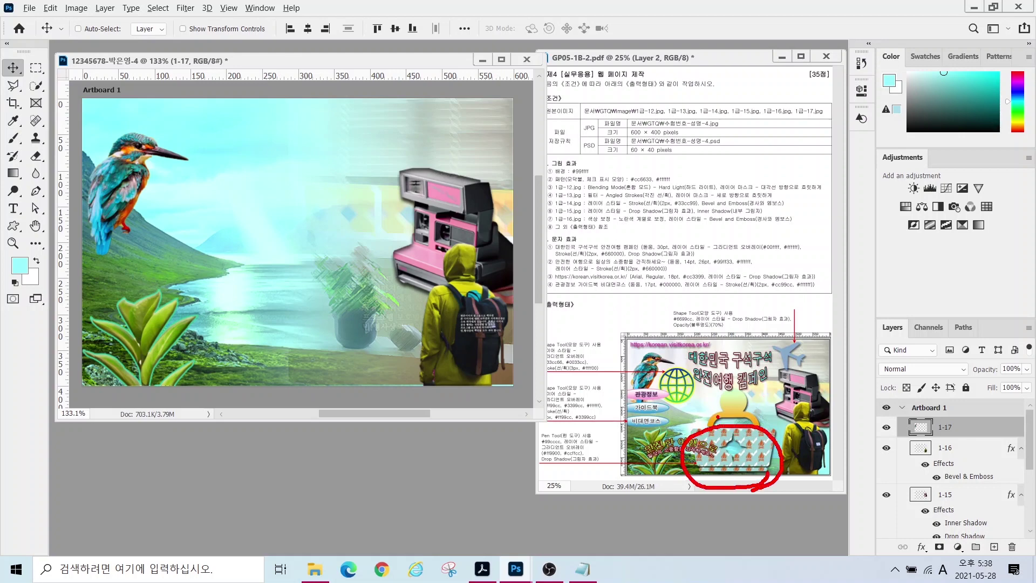
{"action": "mouse_move", "coordinate": [749, 428]}
{"action": "left_mouse_down"}
{"action": "mouse_move", "coordinate": [703, 441]}
{"action": "mouse_move", "coordinate": [691, 406]}
{"action": "mouse_move", "coordinate": [726, 382]}
{"action": "mouse_move", "coordinate": [780, 400]}
{"action": "mouse_move", "coordinate": [784, 426]}
{"action": "left_mouse_up"}
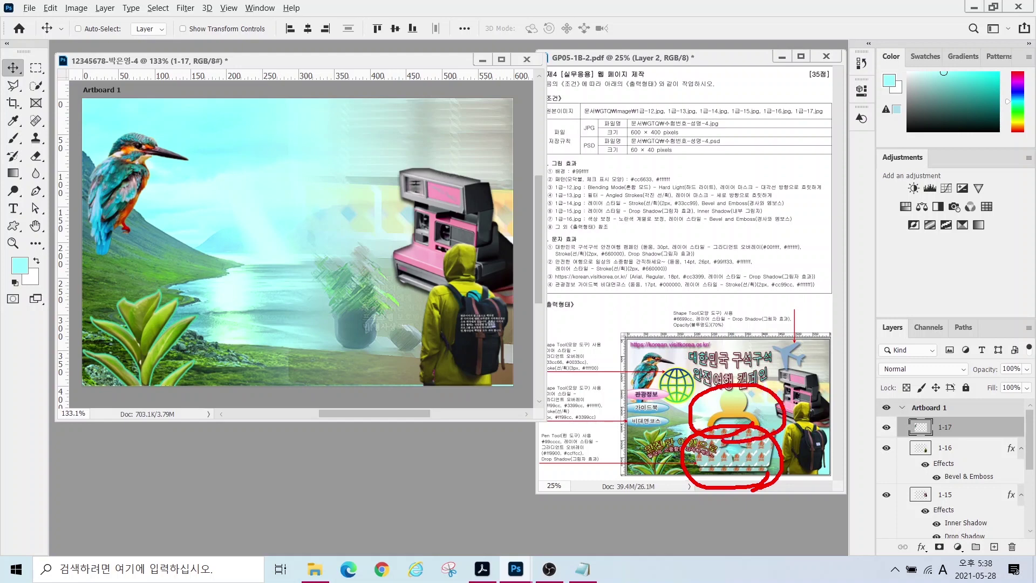
{"action": "key", "text": "Escape"}
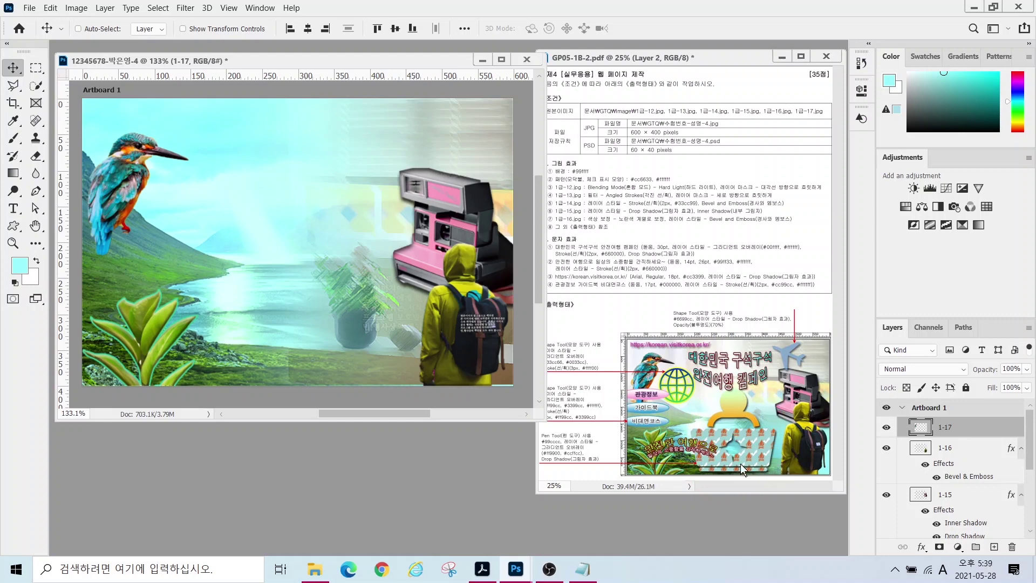
{"action": "left_click", "coordinate": [1018, 450]}
{"action": "left_click", "coordinate": [1020, 468]}
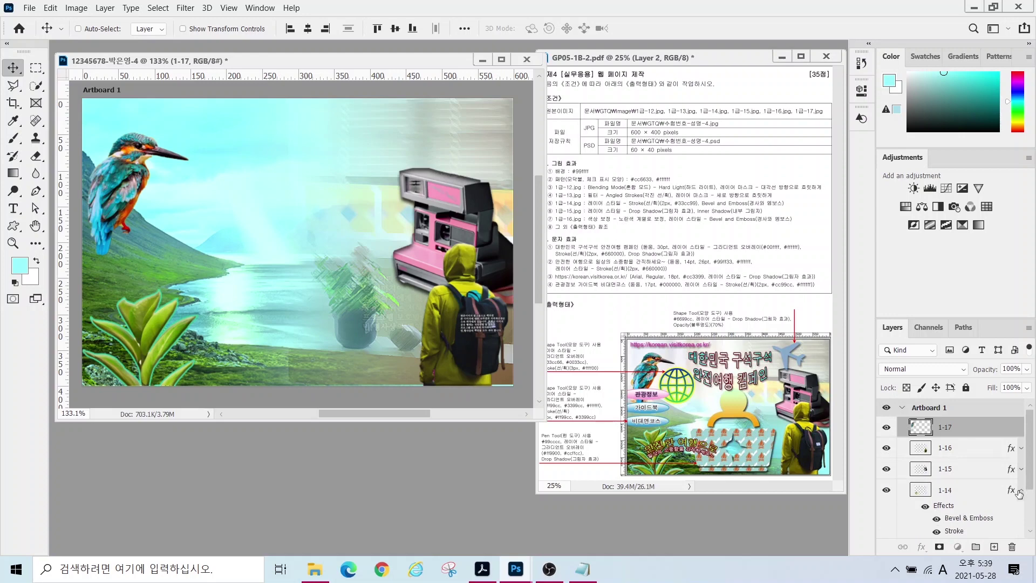
{"action": "left_click", "coordinate": [1019, 490]}
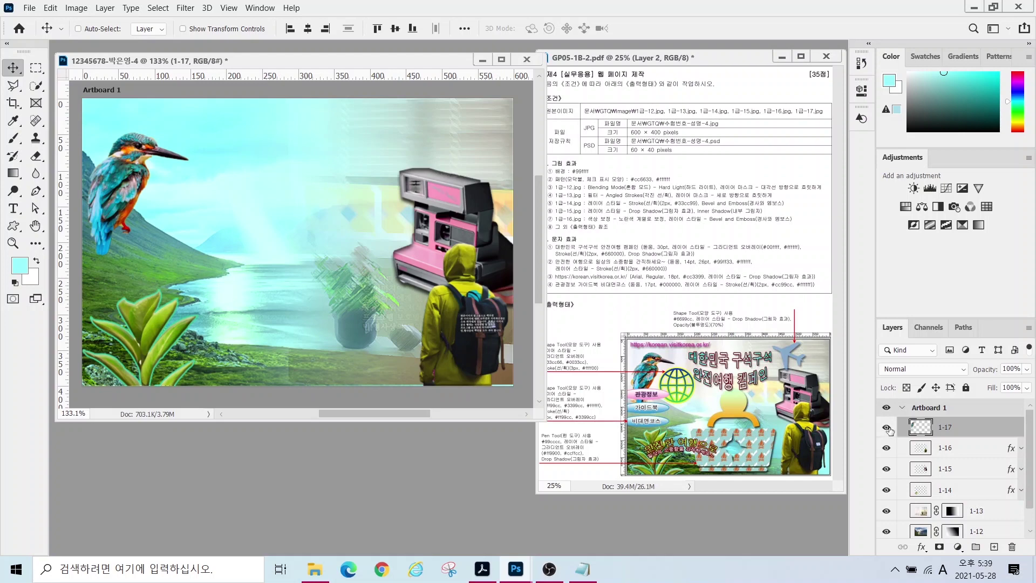
{"action": "left_click_drag", "start_coordinate": [887, 511], "coordinate": [887, 539]}
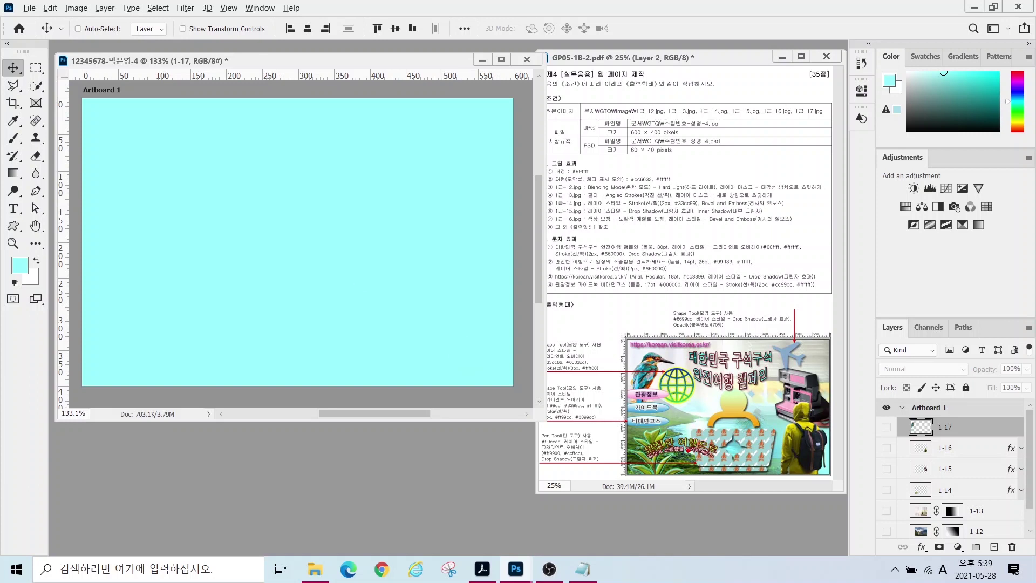
- Drag out vertical guides for the basket's left and right edges and a horizontal guide for its top
{"action": "left_click_drag", "start_coordinate": [686, 445], "coordinate": [686, 295]}
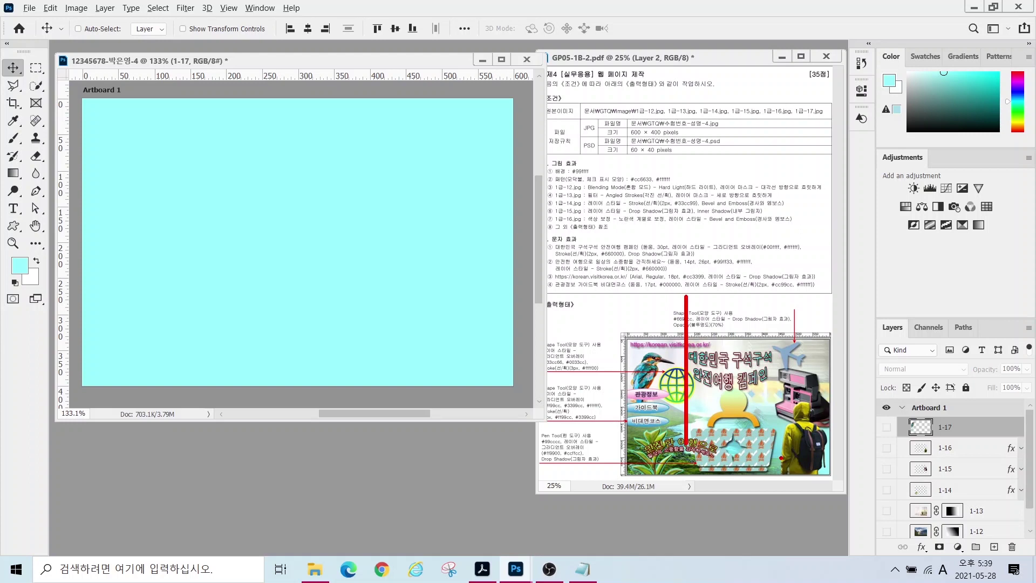
{"action": "mouse_move", "coordinate": [778, 456]}
{"action": "left_mouse_down"}
{"action": "mouse_move", "coordinate": [770, 264]}
{"action": "mouse_move", "coordinate": [778, 265]}
{"action": "left_mouse_up"}
{"action": "left_click_drag", "start_coordinate": [780, 379], "coordinate": [604, 379]}
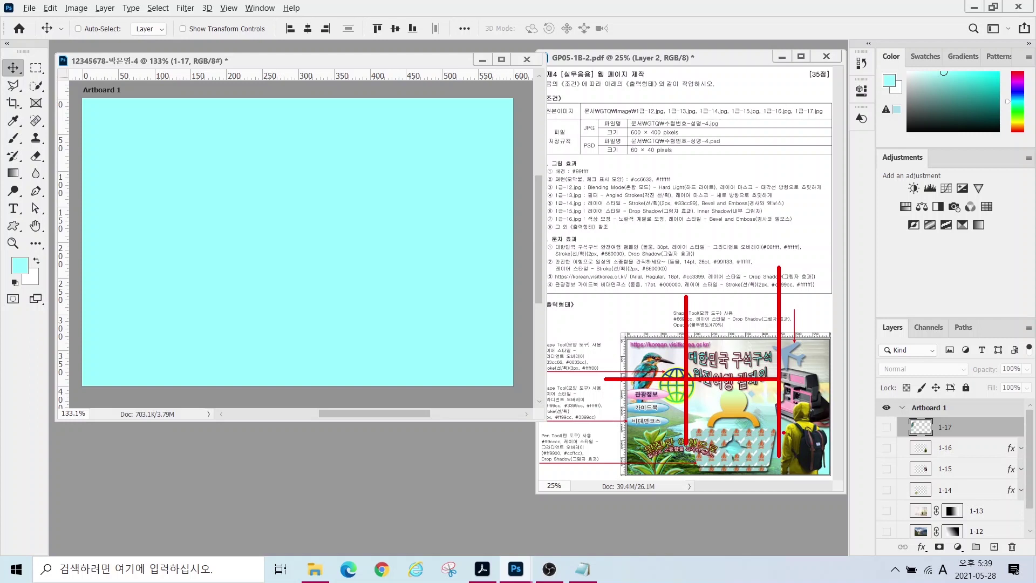
{"action": "key", "text": "Escape"}
{"action": "left_click_drag", "start_coordinate": [54, 205], "coordinate": [208, 178]}
{"action": "left_click_drag", "start_coordinate": [64, 189], "coordinate": [410, 199]}
{"action": "left_click_drag", "start_coordinate": [269, 76], "coordinate": [268, 186]}
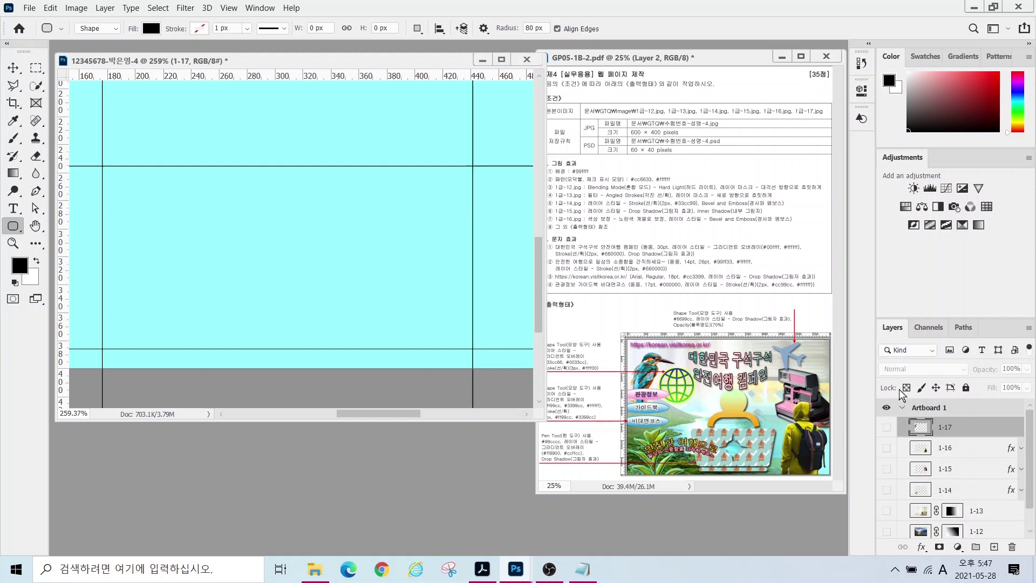
- Draw a rounded rectangle between the guides with a 10 px corner radius
{"action": "right_click", "coordinate": [13, 229]}
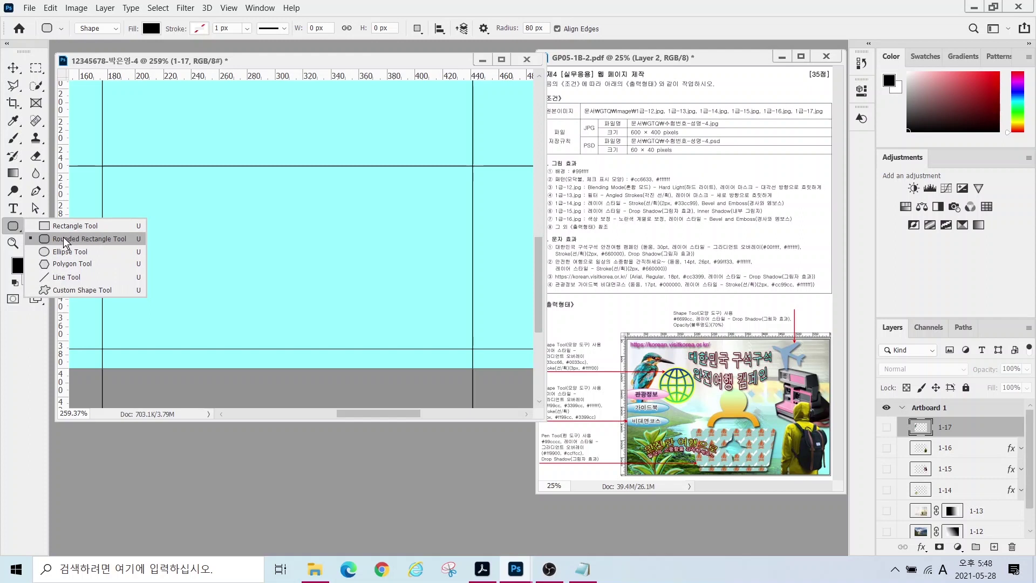
{"action": "left_click", "coordinate": [63, 240]}
{"action": "left_click_drag", "start_coordinate": [102, 166], "coordinate": [471, 328]}
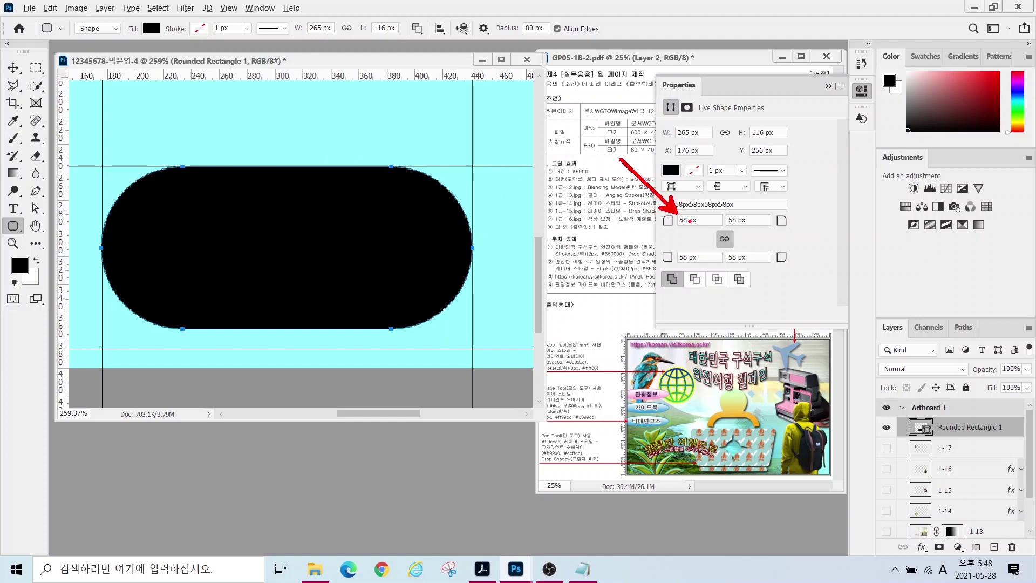
{"action": "left_click", "coordinate": [690, 220]}
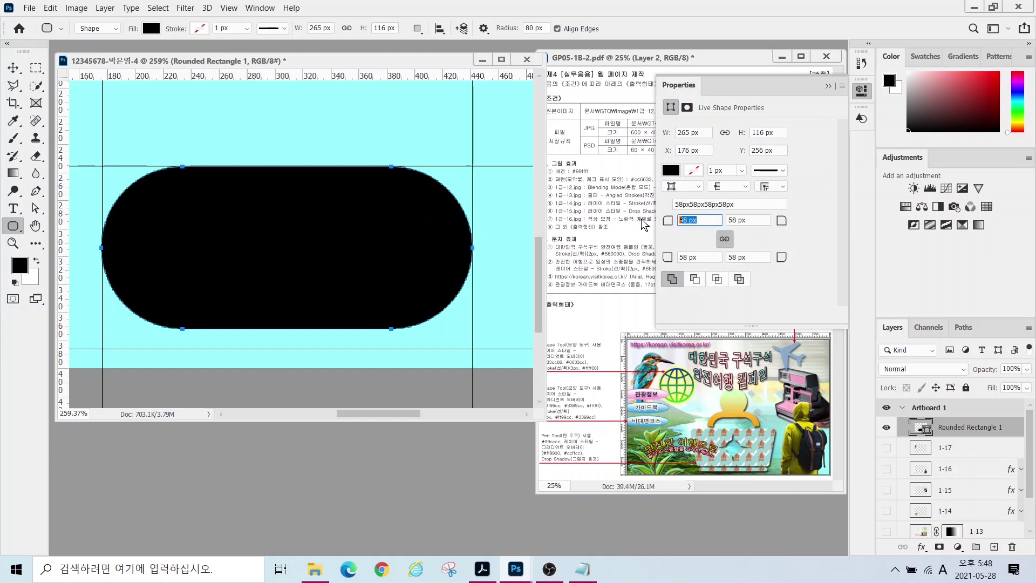
{"action": "type", "text": "10"}
{"action": "key", "text": "Return"}
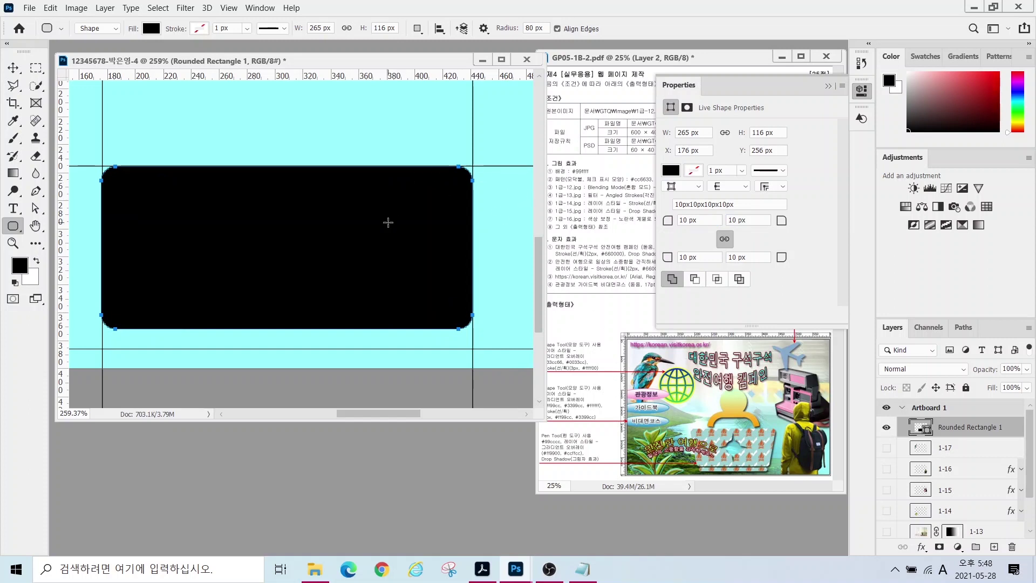
- Pull the rectangle's bottom-left and bottom-right corner anchors inward to taper it into a basket
{"action": "left_click", "coordinate": [36, 209]}
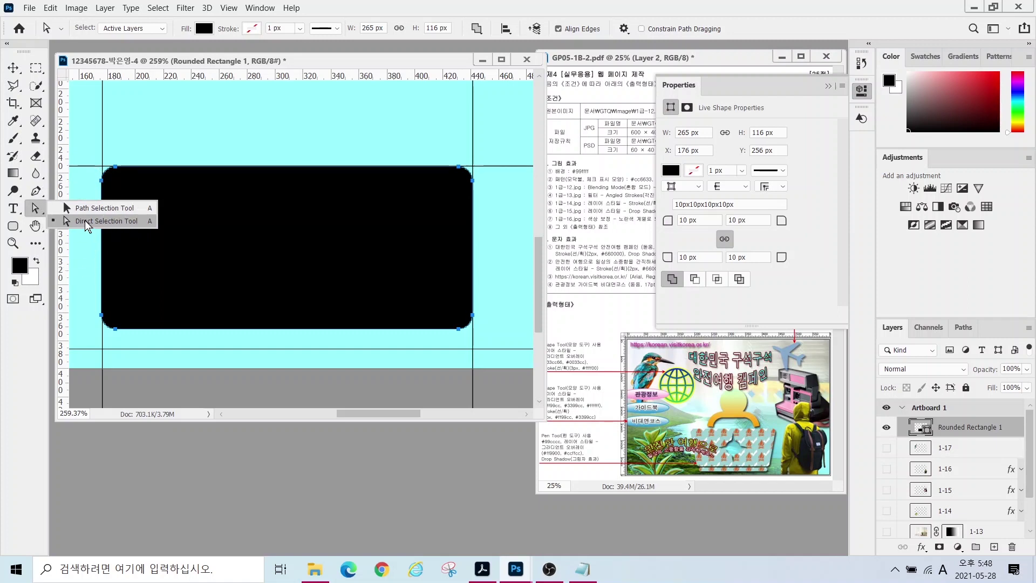
{"action": "left_click", "coordinate": [88, 222]}
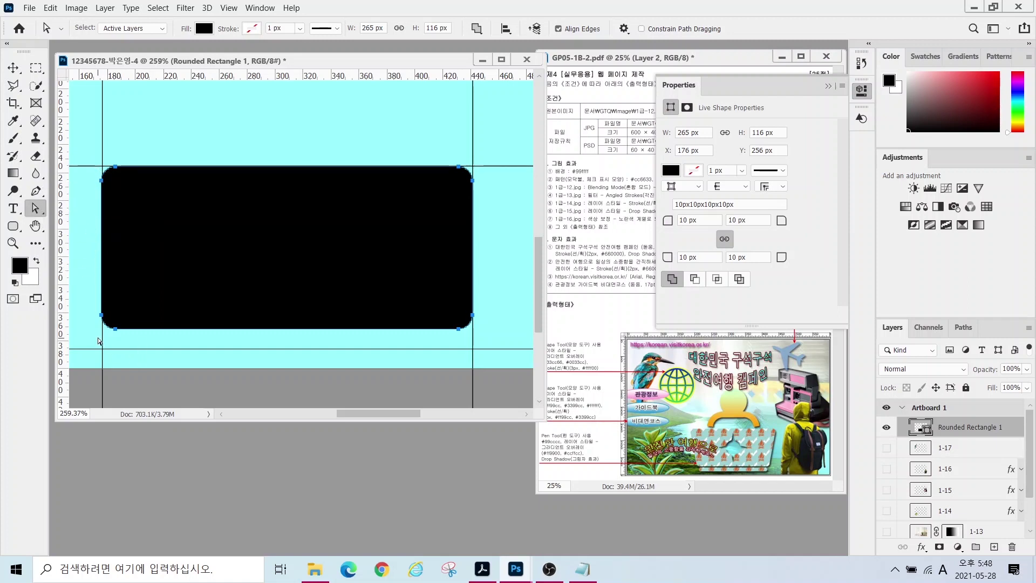
{"action": "left_click_drag", "start_coordinate": [82, 332], "coordinate": [139, 300]}
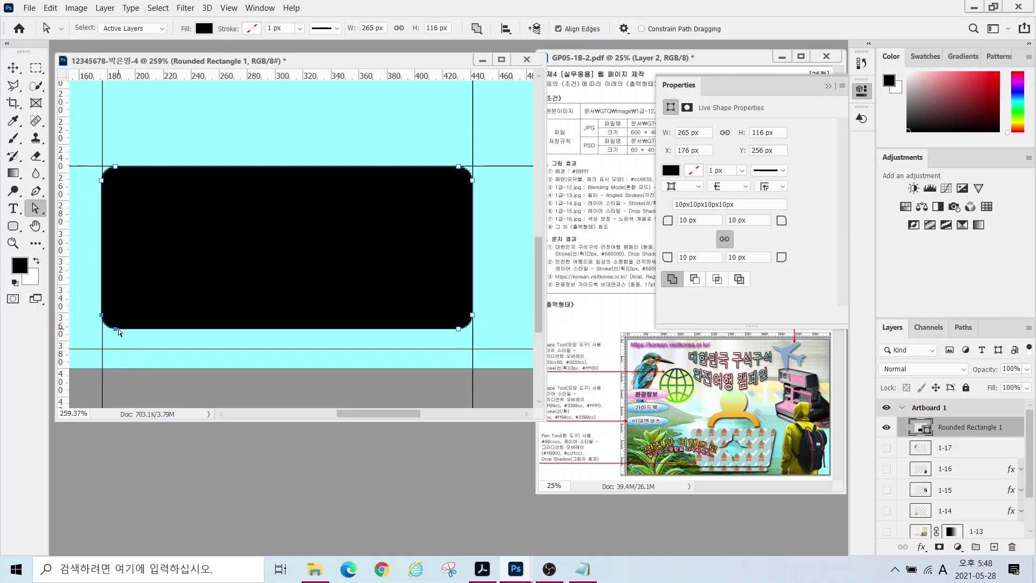
{"action": "left_click_drag", "start_coordinate": [114, 332], "coordinate": [137, 331]}
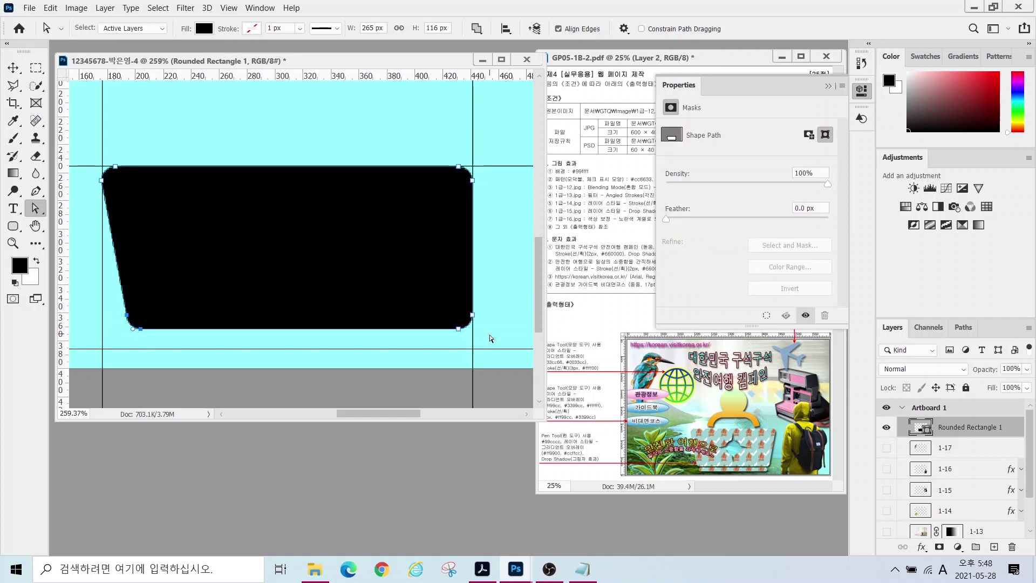
{"action": "left_click_drag", "start_coordinate": [450, 302], "coordinate": [443, 296]}
{"action": "left_click_drag", "start_coordinate": [457, 333], "coordinate": [431, 332]}
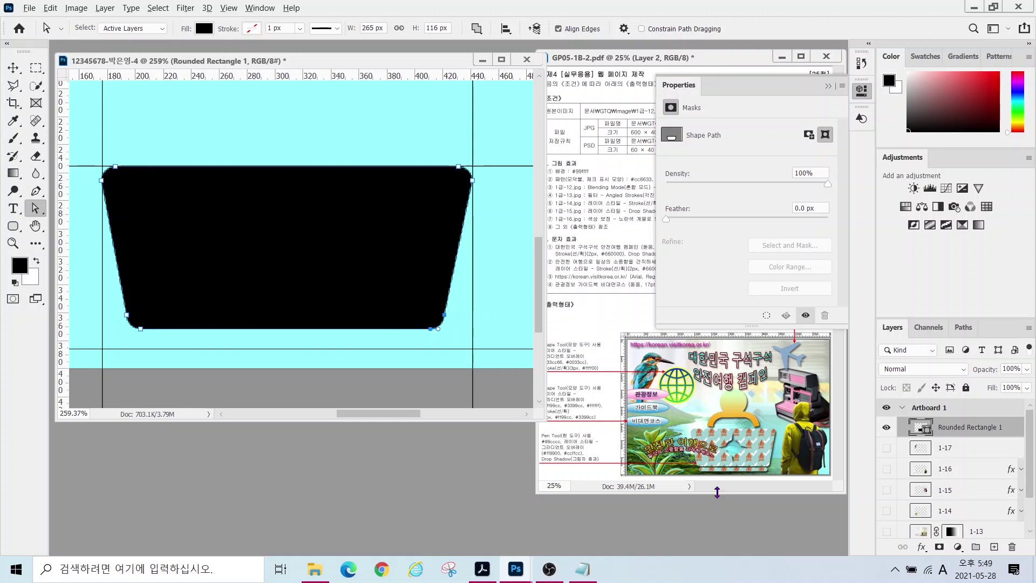
{"action": "mouse_move", "coordinate": [693, 483]}
{"action": "left_mouse_down"}
{"action": "mouse_move", "coordinate": [703, 458]}
{"action": "mouse_move", "coordinate": [751, 457]}
{"action": "mouse_move", "coordinate": [774, 473]}
{"action": "mouse_move", "coordinate": [675, 480]}
{"action": "left_mouse_up"}
{"action": "left_click", "coordinate": [13, 227]}
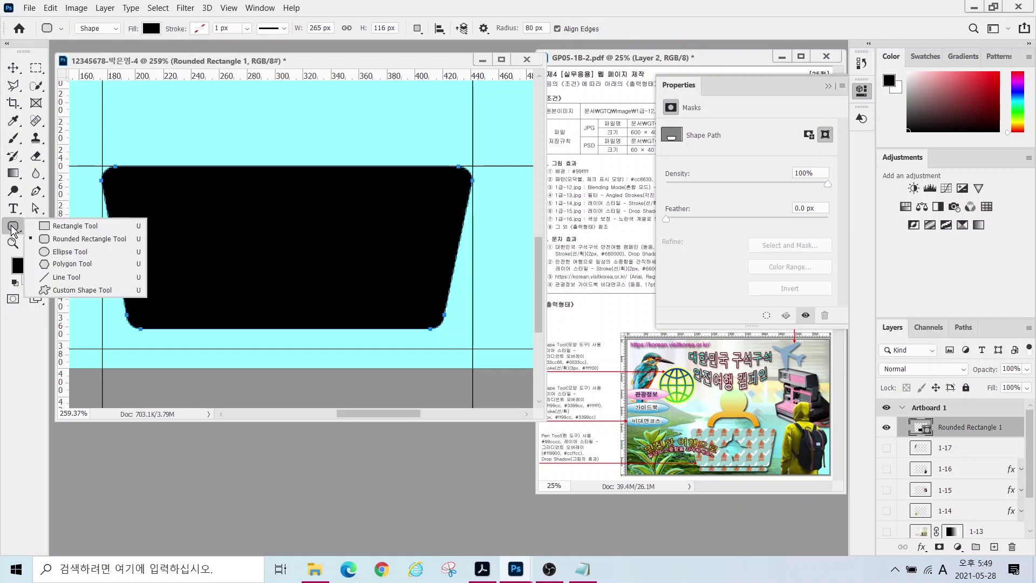
- Draw a thin 228×15 px rounded bar below the basket, combined into the same shape
{"action": "left_click", "coordinate": [64, 239]}
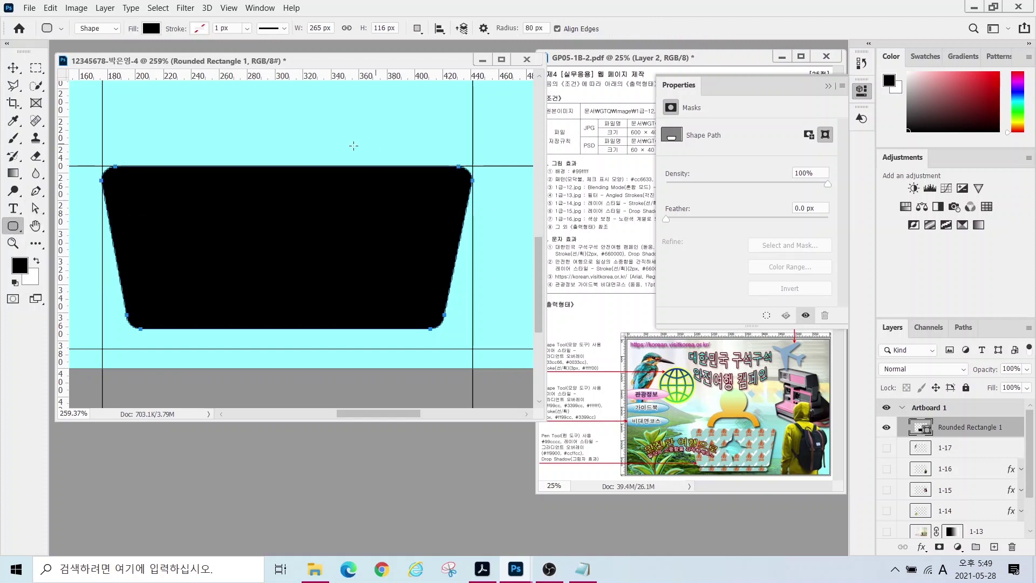
{"action": "left_click", "coordinate": [417, 28]}
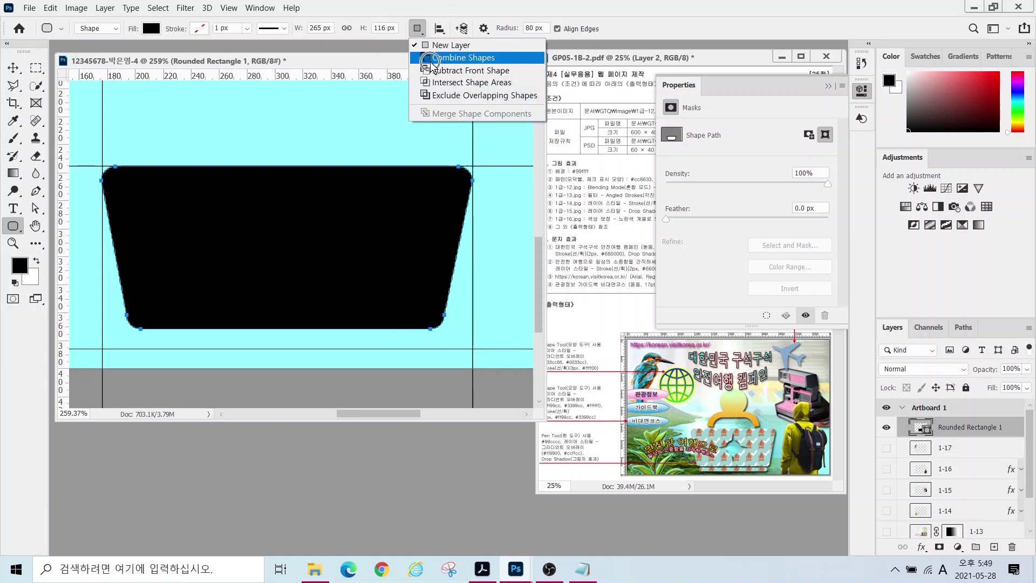
{"action": "left_click", "coordinate": [431, 60]}
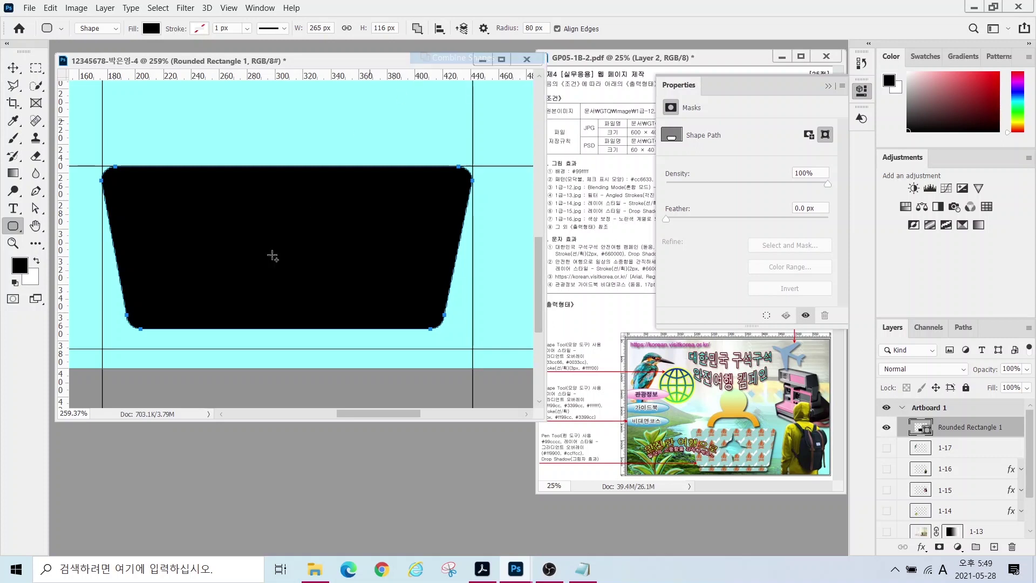
{"action": "left_click_drag", "start_coordinate": [123, 334], "coordinate": [441, 354]}
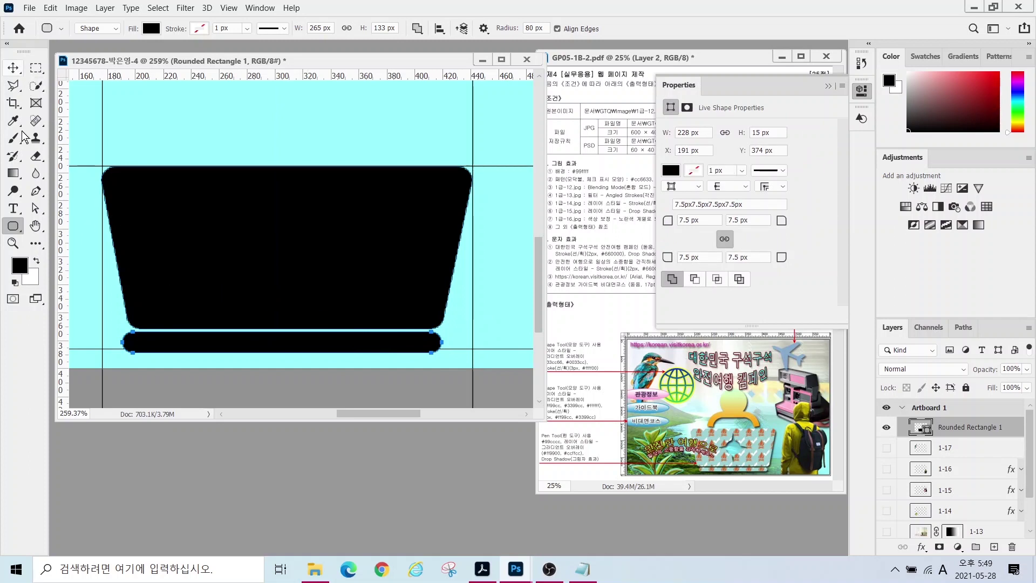
- Nudge the bar into alignment and add a vertical guide at 310 px and a horizontal guide near 232 px
{"action": "left_click", "coordinate": [35, 208]}
{"action": "key", "text": "Down"}
{"action": "key", "text": "Down"}
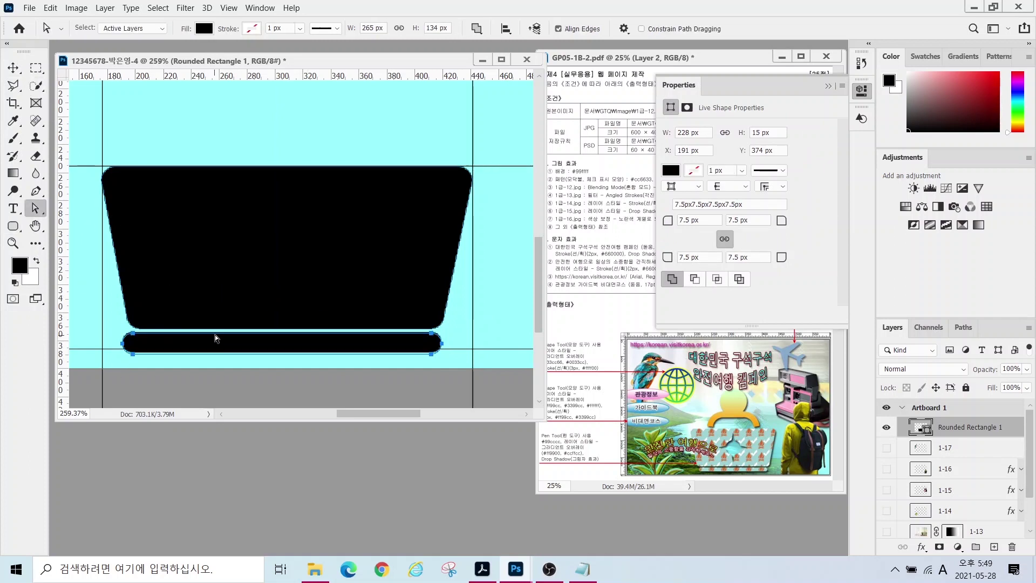
{"action": "key", "text": "Right"}
{"action": "key", "text": "Right"}
{"action": "key", "text": "Up"}
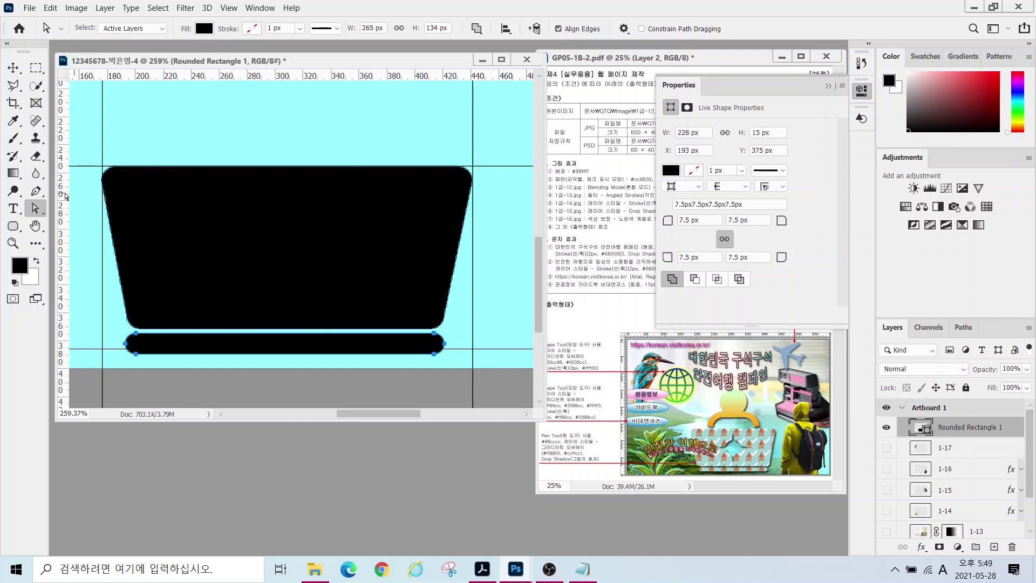
{"action": "left_click_drag", "start_coordinate": [63, 193], "coordinate": [292, 214]}
{"action": "left_click_drag", "start_coordinate": [249, 75], "coordinate": [269, 249]}
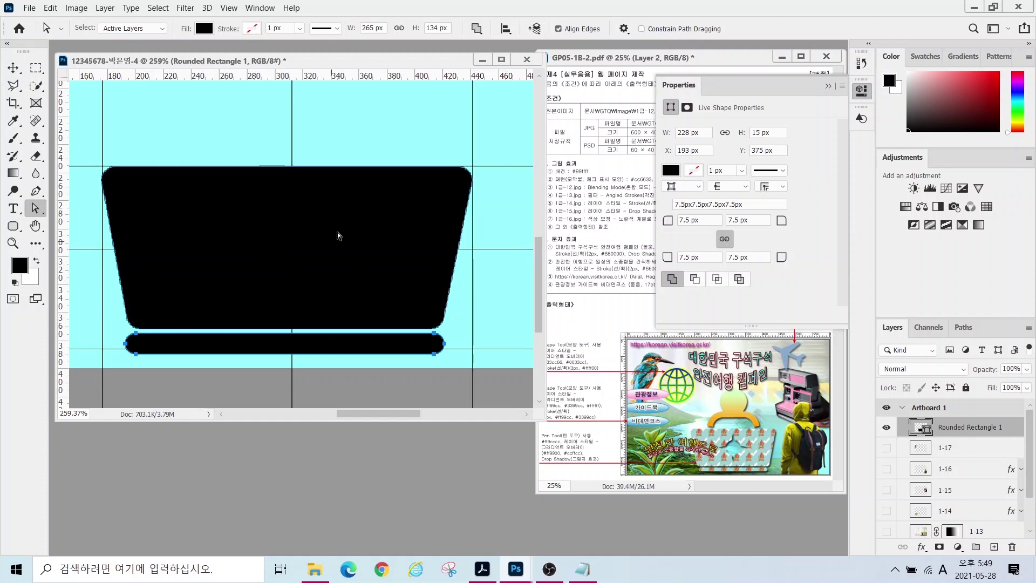
- Set the artboard guide colour to Light Red in the Guides, Grid & Slices preferences
{"action": "left_click", "coordinate": [54, 8]}
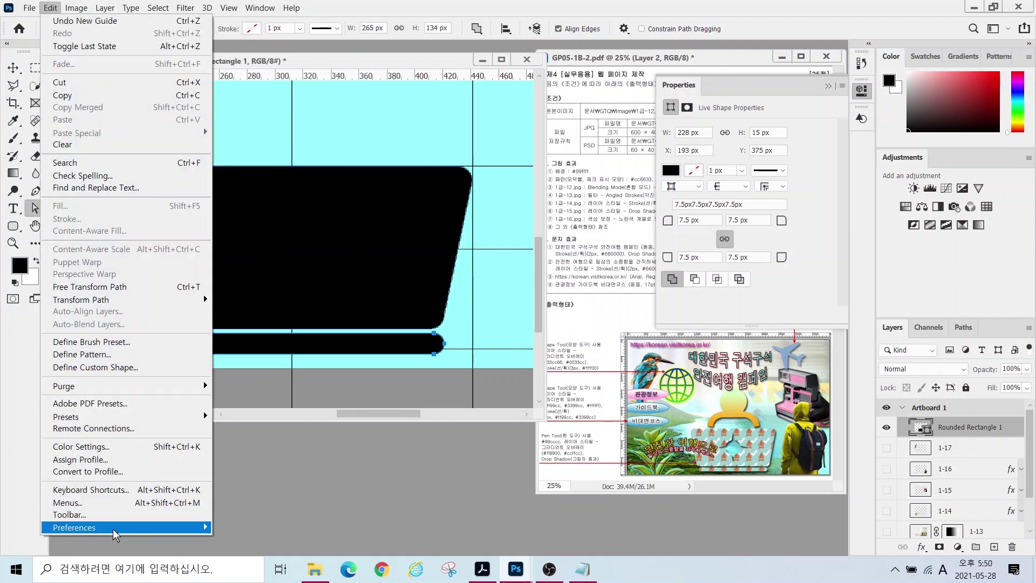
{"action": "mouse_move", "coordinate": [118, 527]}
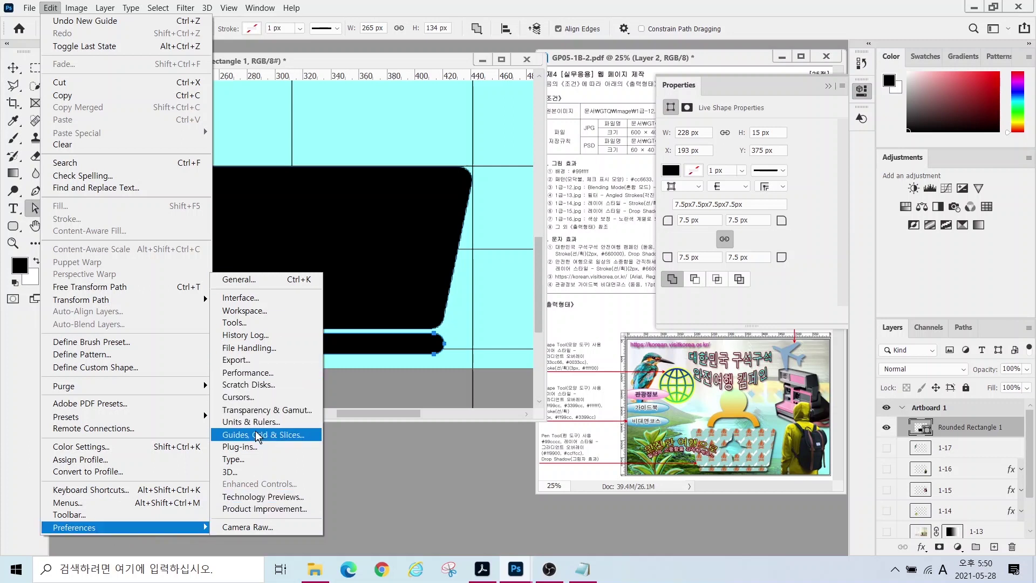
{"action": "left_click", "coordinate": [254, 434]}
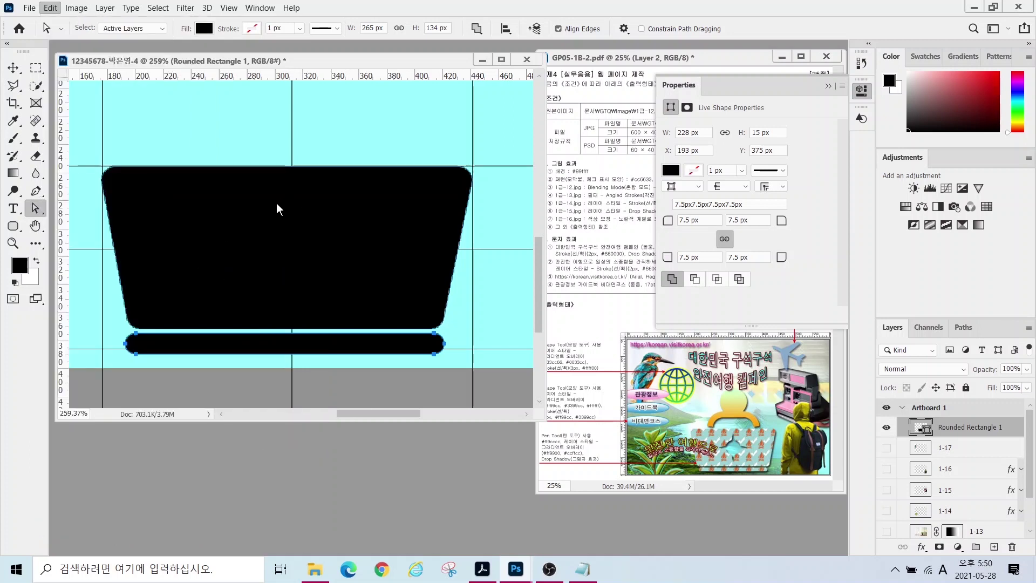
{"action": "left_click", "coordinate": [344, 160]}
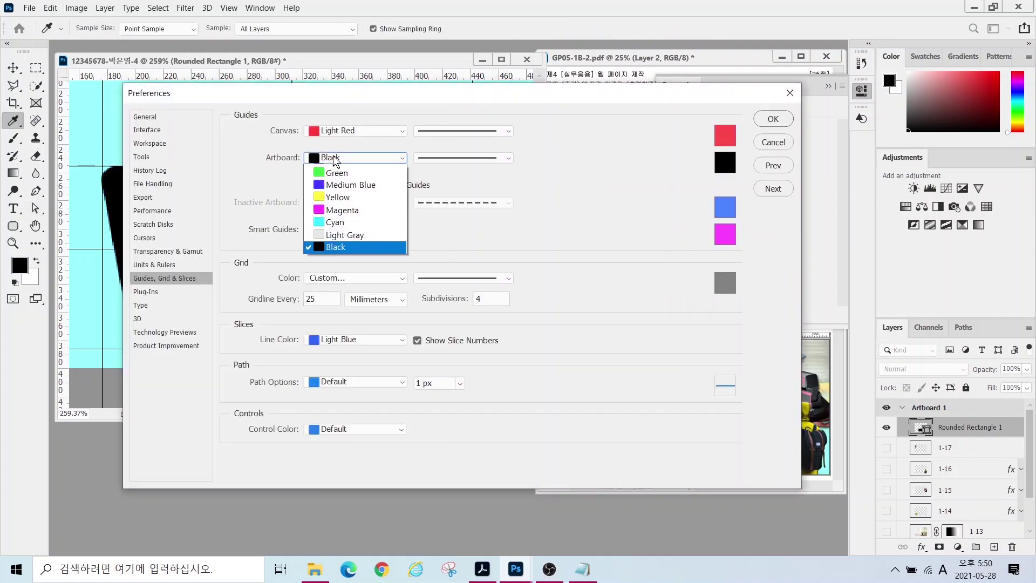
{"action": "left_click", "coordinate": [335, 212]}
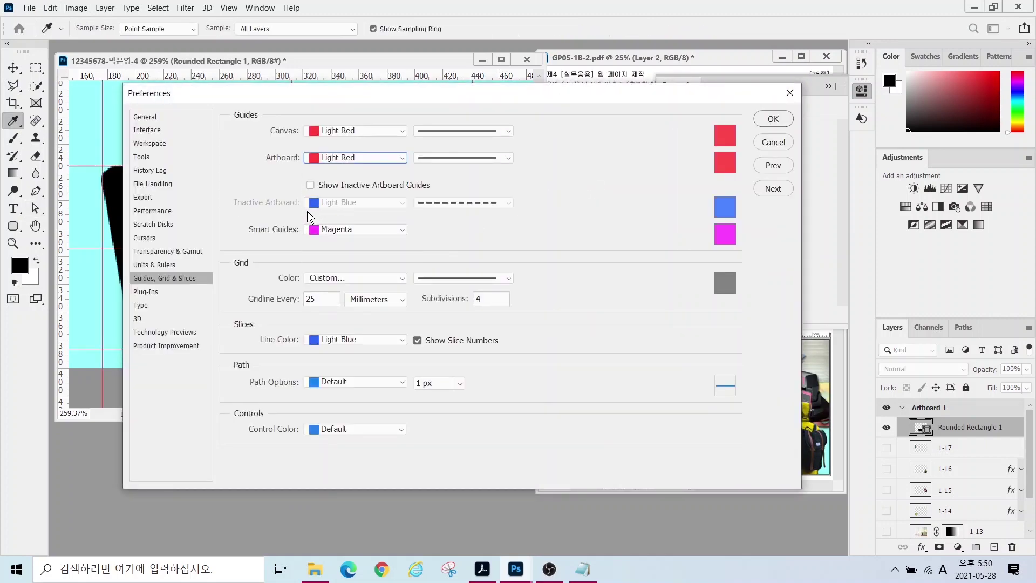
{"action": "left_click", "coordinate": [773, 118]}
{"action": "right_click", "coordinate": [14, 228]}
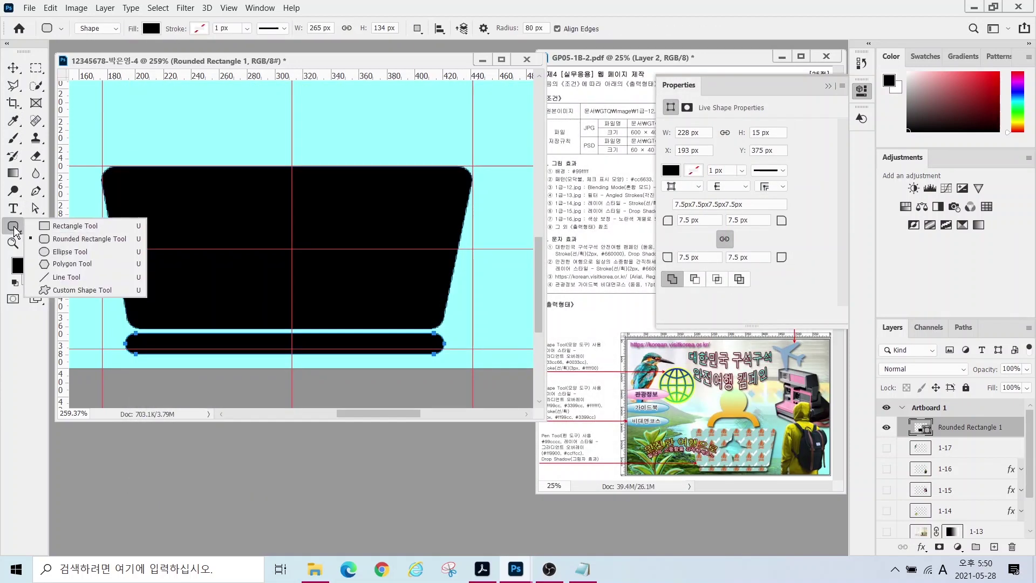
- Set the Ellipse Tool to Subtract Front Shape, undoing an accidental subtraction of the lower bar
{"action": "left_click", "coordinate": [75, 252]}
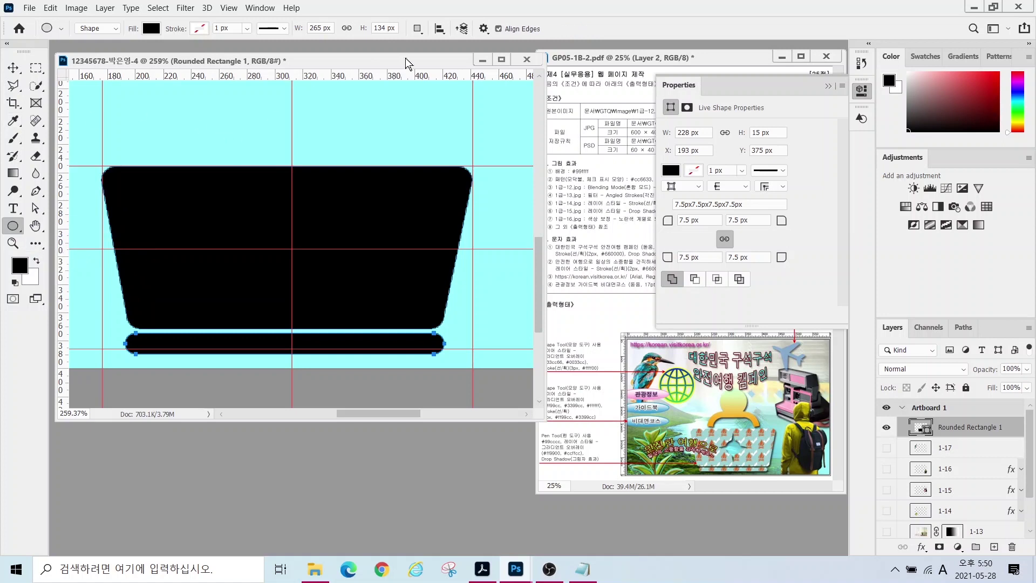
{"action": "left_click", "coordinate": [417, 29]}
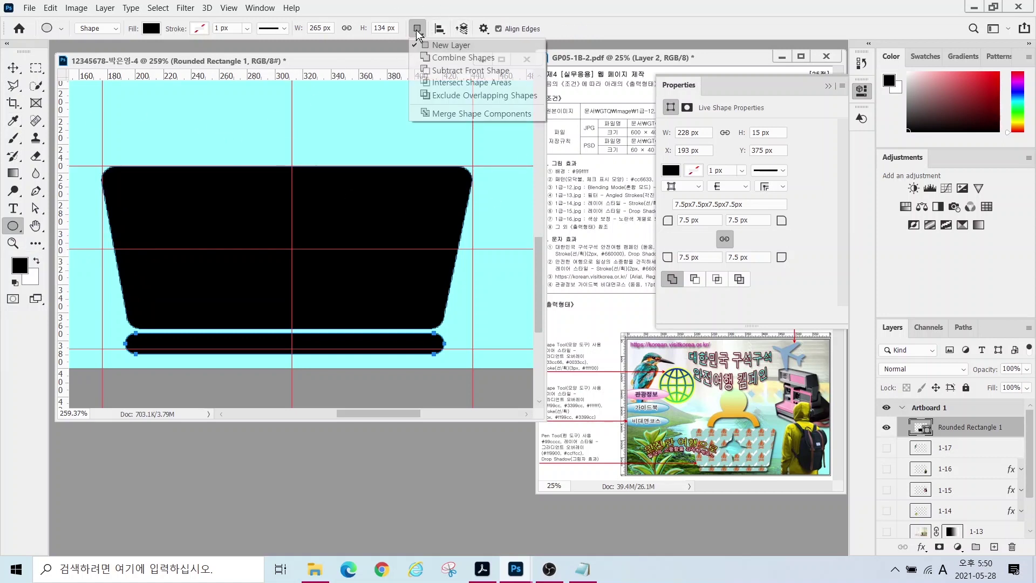
{"action": "left_click", "coordinate": [443, 72]}
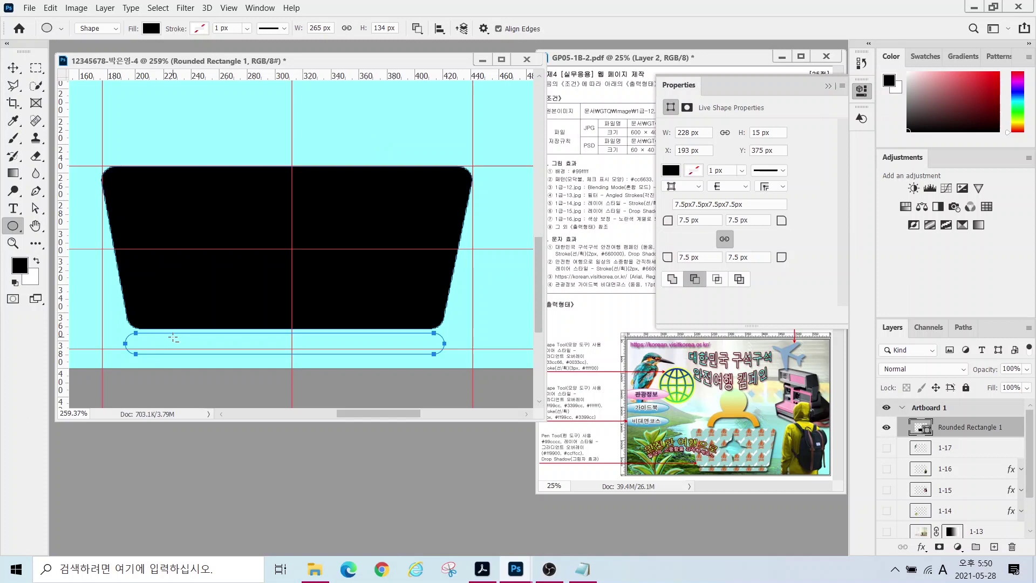
{"action": "key", "text": "ctrl+z"}
{"action": "key", "text": "a"}
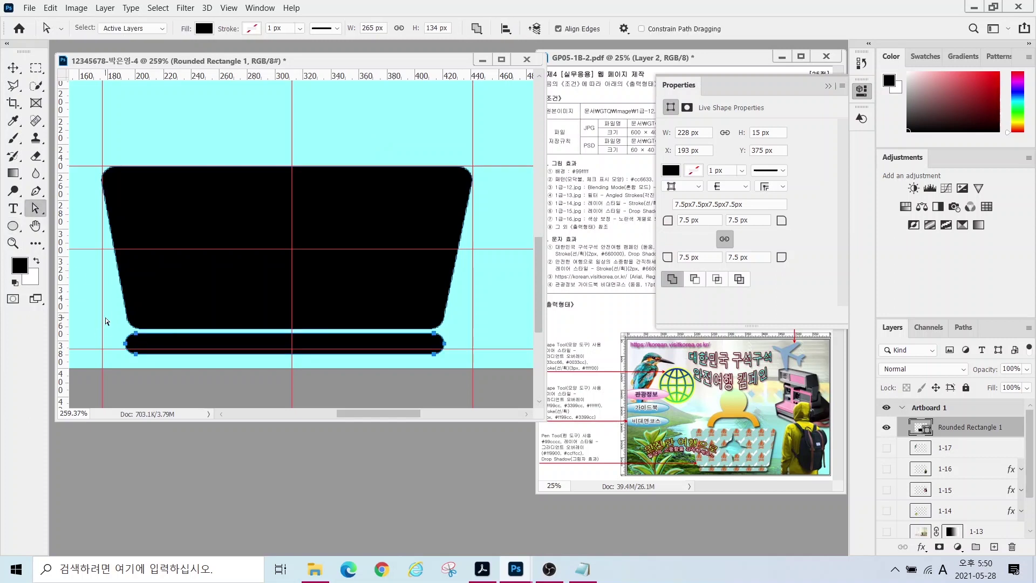
{"action": "left_click", "coordinate": [110, 321]}
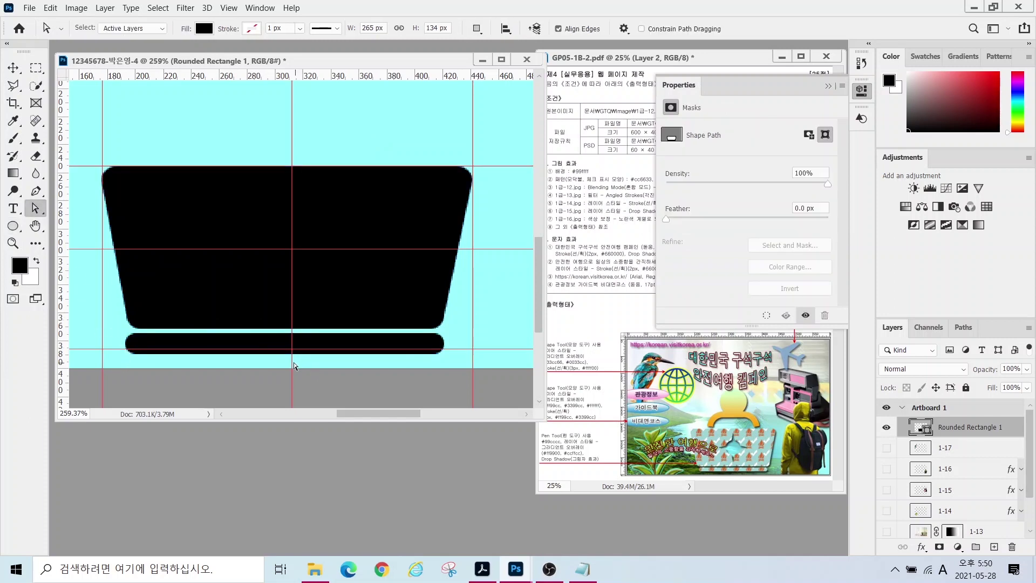
{"action": "left_click", "coordinate": [15, 226]}
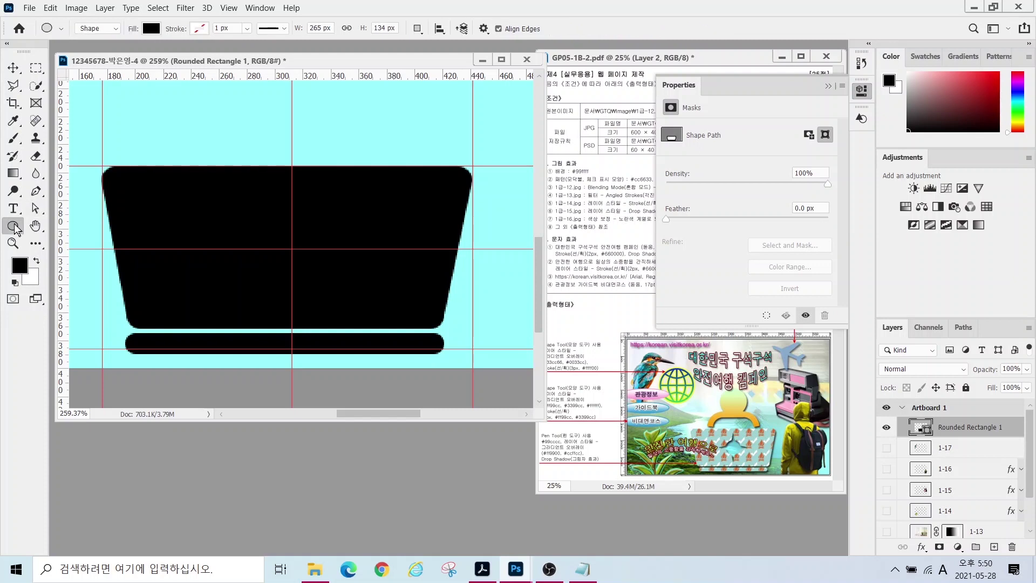
- Cut a 36×36 px circular hole through the trapezoid at the guide crossing
{"action": "left_click", "coordinate": [417, 28]}
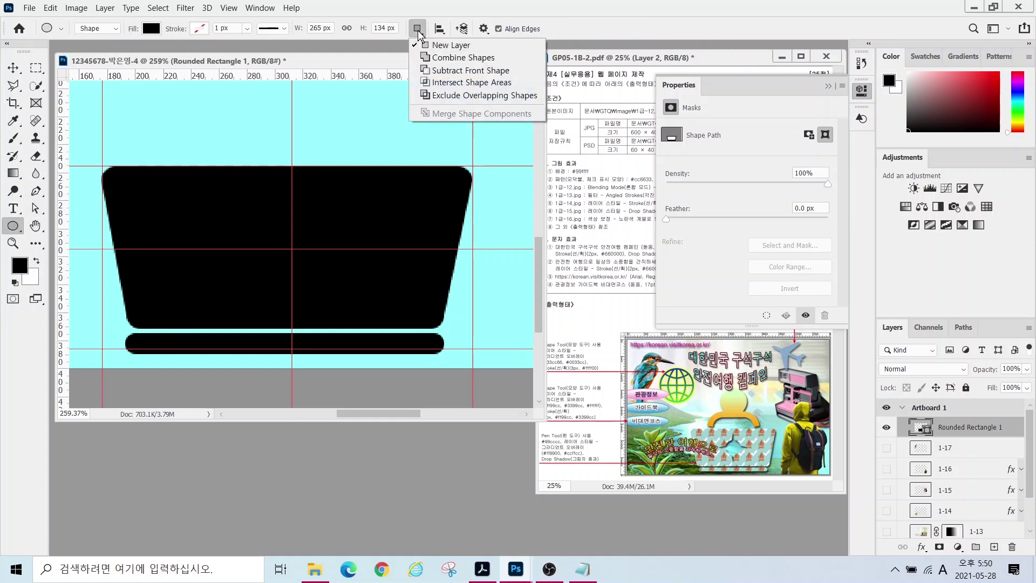
{"action": "left_click", "coordinate": [460, 70]}
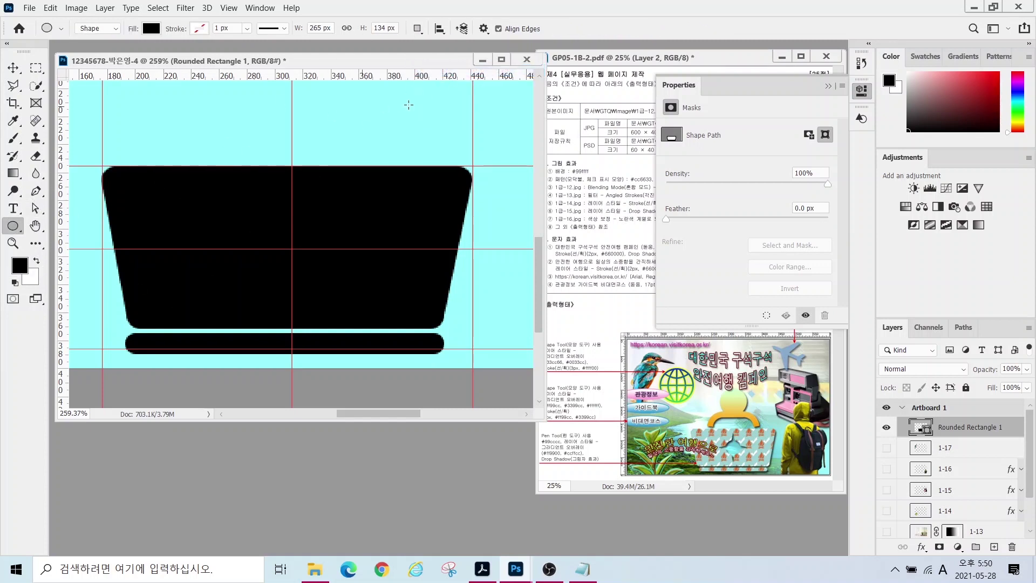
{"action": "left_click", "coordinate": [927, 427]}
{"action": "left_click", "coordinate": [928, 427]}
{"action": "left_click", "coordinate": [14, 226]}
{"action": "left_click", "coordinate": [419, 29]}
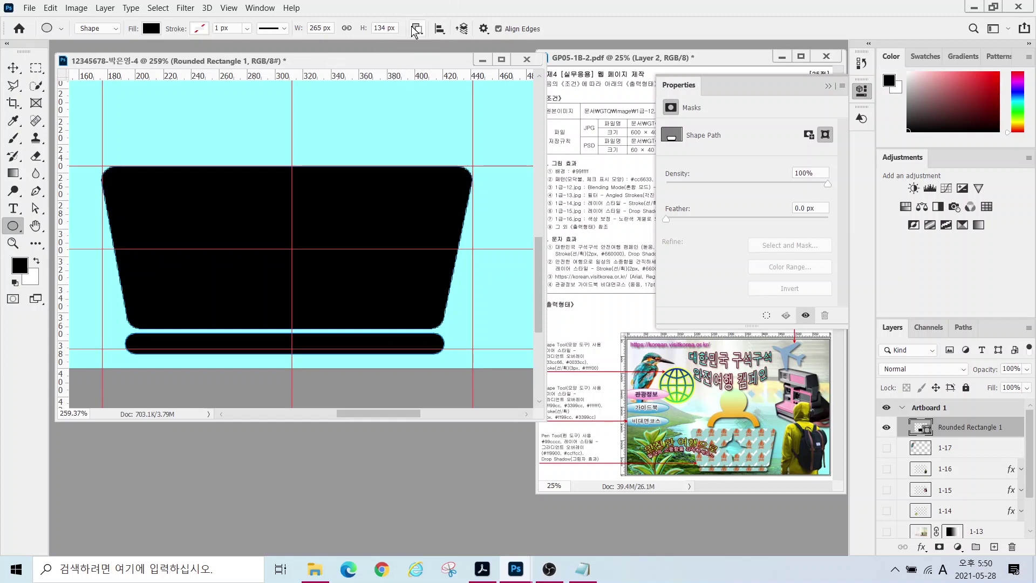
{"action": "left_click_drag", "start_coordinate": [292, 249], "coordinate": [316, 282]}
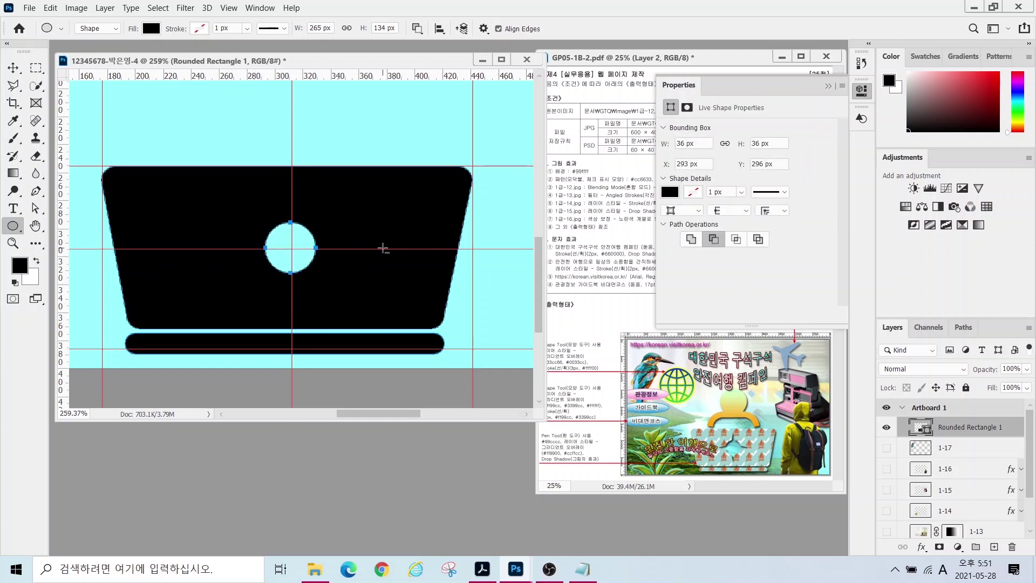
{"action": "key", "text": "a"}
{"action": "scroll", "coordinate": [321, 259], "scroll_direction": "up", "scroll_amount": 5}
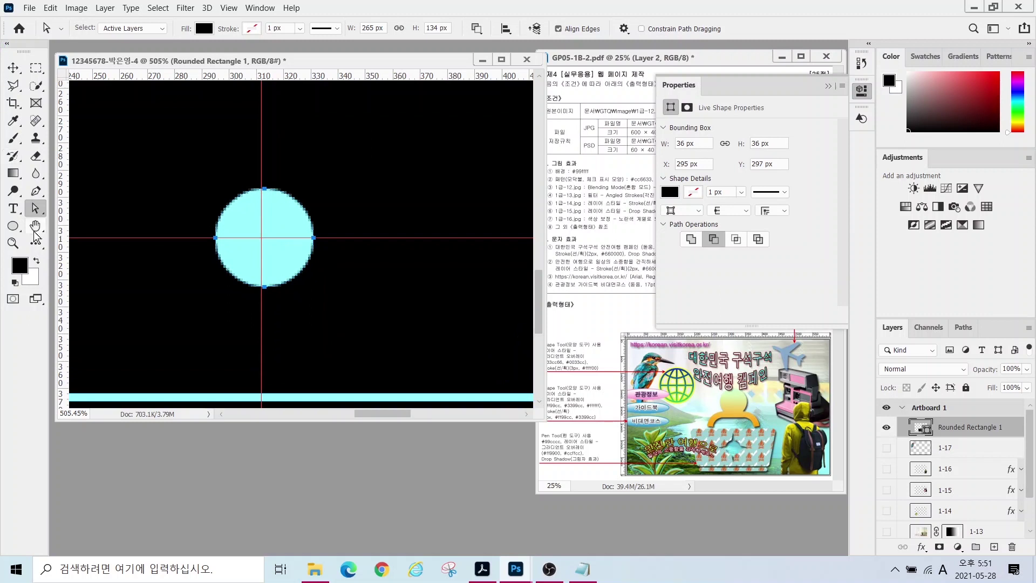
- Subtract a three-sided polygon above the hole and stretch its top point upward into a tall spike
{"action": "left_click", "coordinate": [14, 227]}
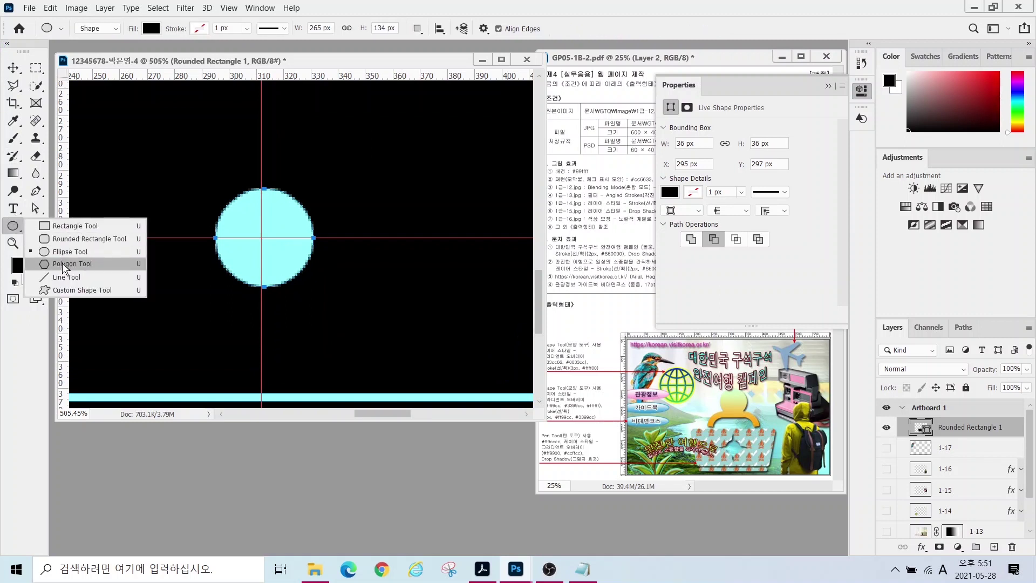
{"action": "left_click", "coordinate": [62, 264]}
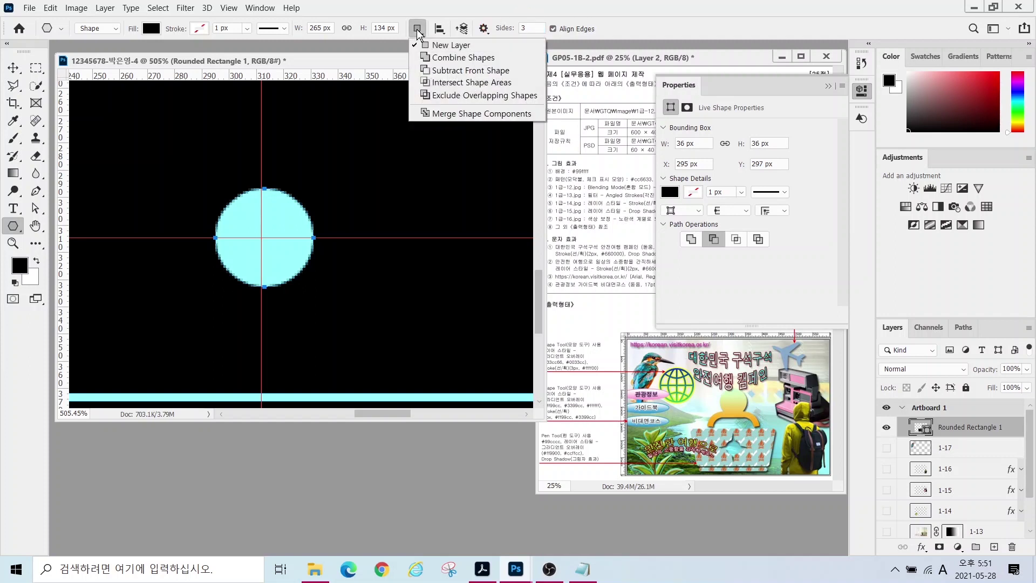
{"action": "left_click", "coordinate": [441, 72]}
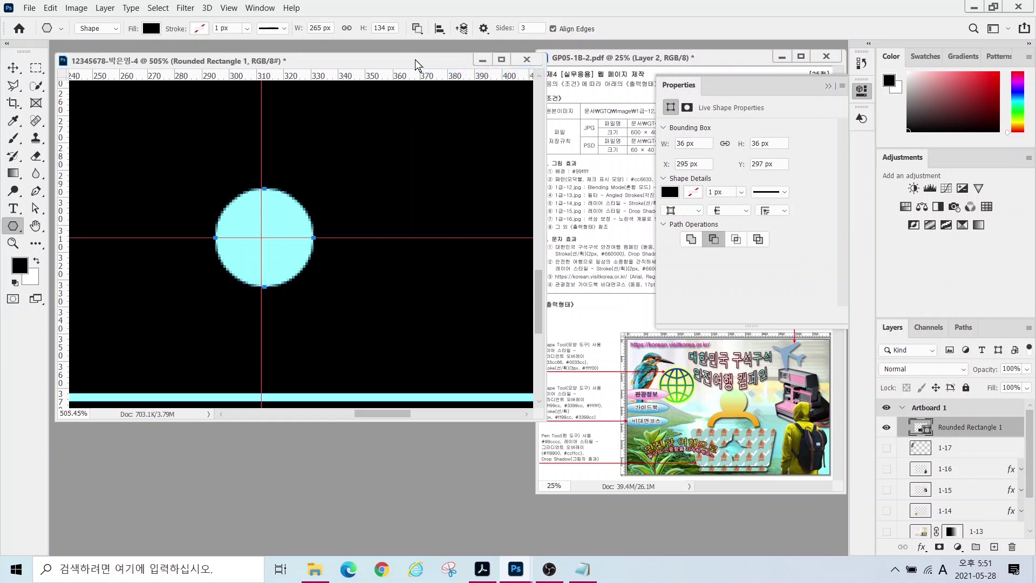
{"action": "left_click_drag", "start_coordinate": [246, 223], "coordinate": [233, 203]}
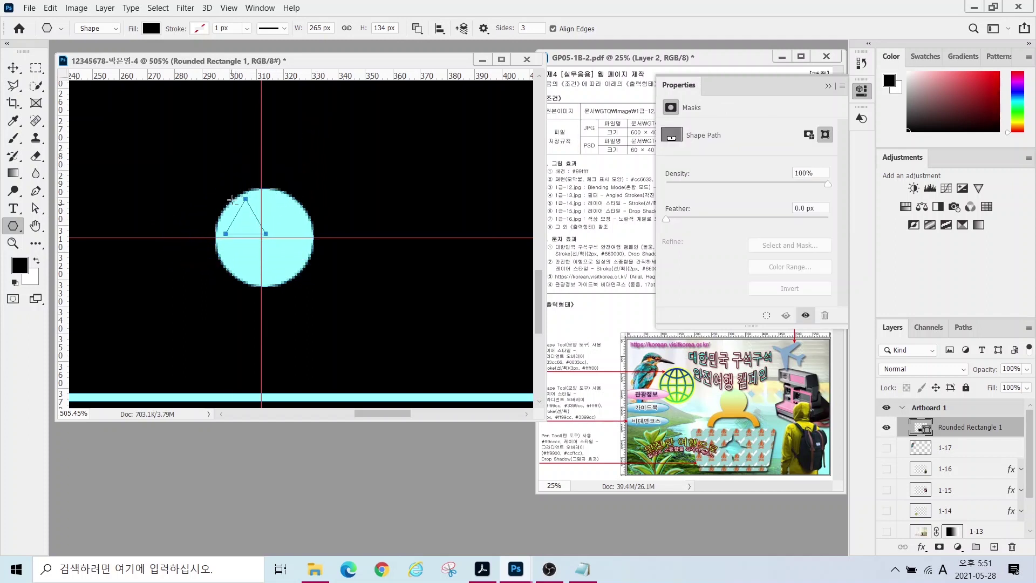
{"action": "left_click", "coordinate": [35, 208]}
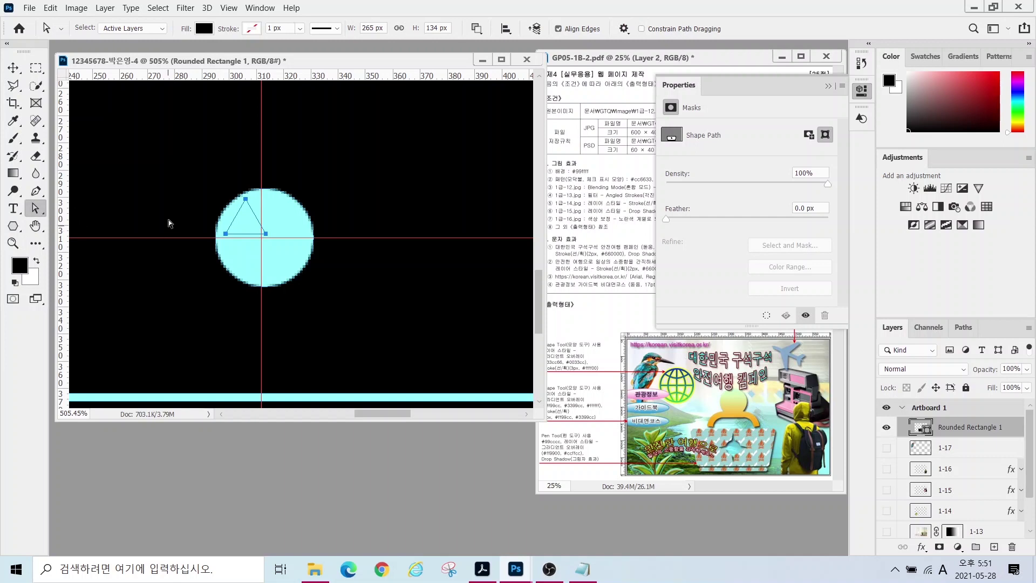
{"action": "left_click_drag", "start_coordinate": [245, 199], "coordinate": [248, 161]}
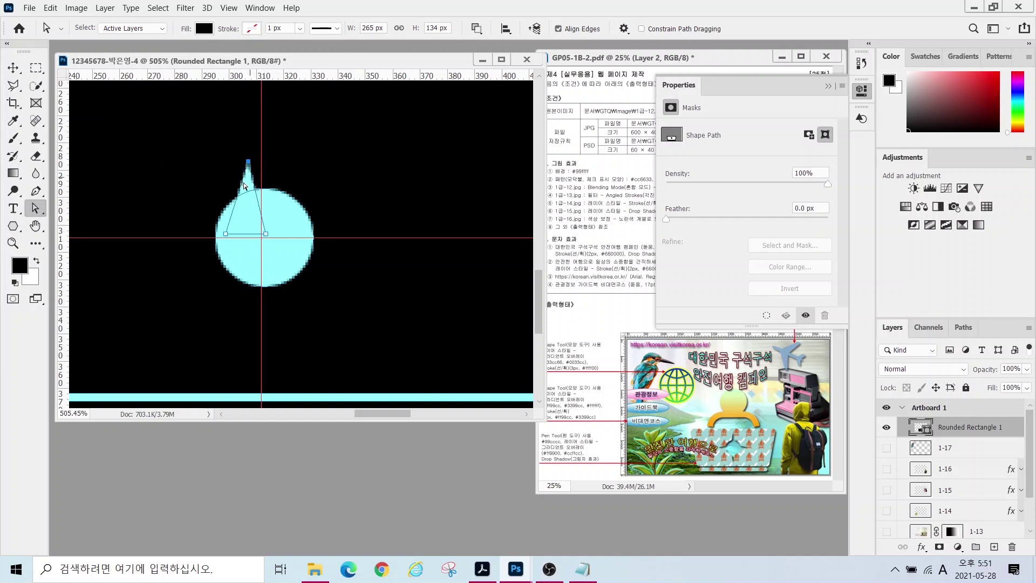
- Nudge the triangle slightly up and place a copy of it to the spike's right
{"action": "right_click", "coordinate": [33, 204]}
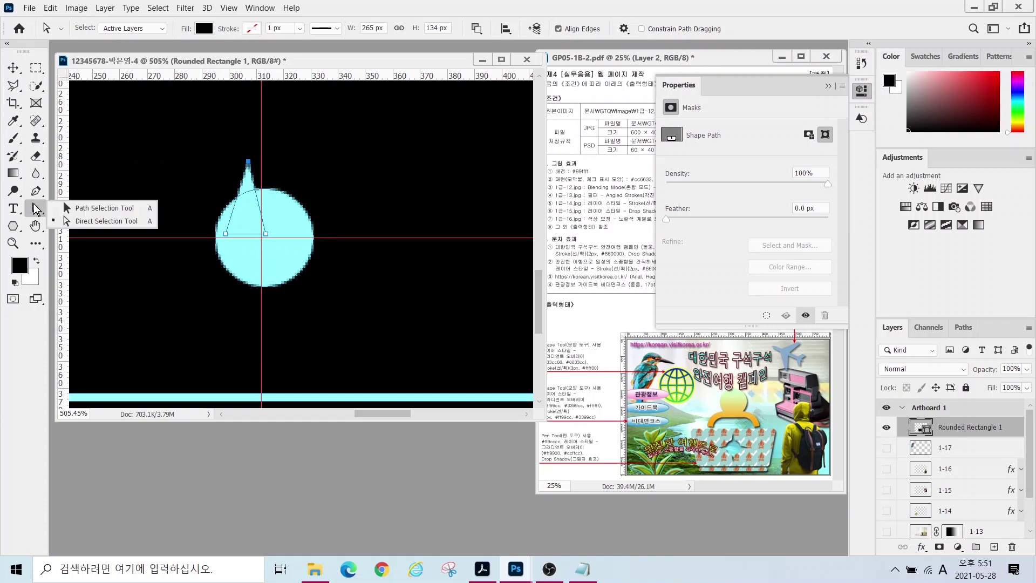
{"action": "left_click", "coordinate": [94, 207]}
{"action": "left_click_drag", "start_coordinate": [260, 209], "coordinate": [274, 181]}
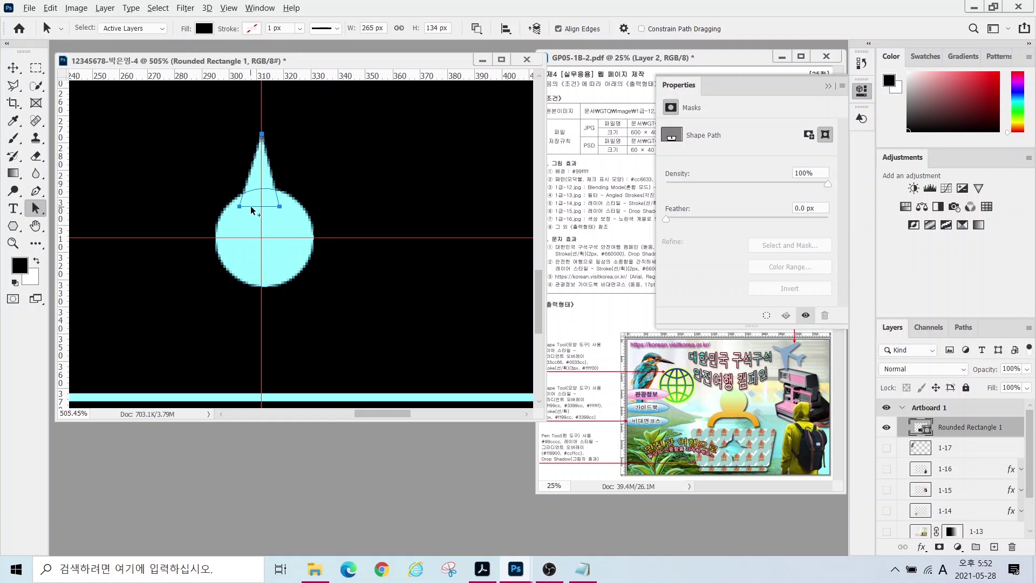
{"action": "left_click_drag", "start_coordinate": [252, 210], "coordinate": [308, 246]}
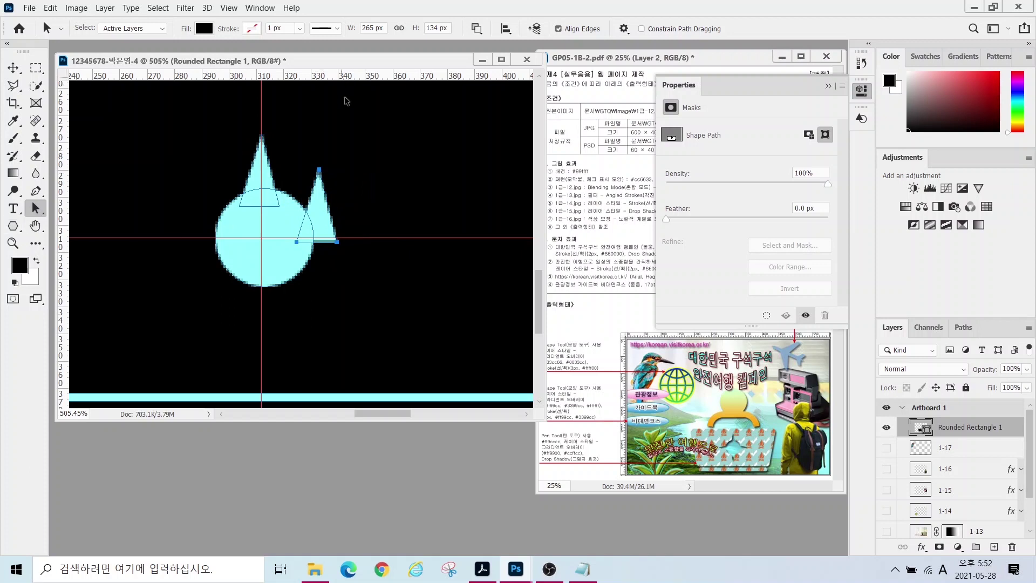
- Rotate the small triangle to point left and move it to the circle's left side
{"action": "key", "text": "ctrl+t"}
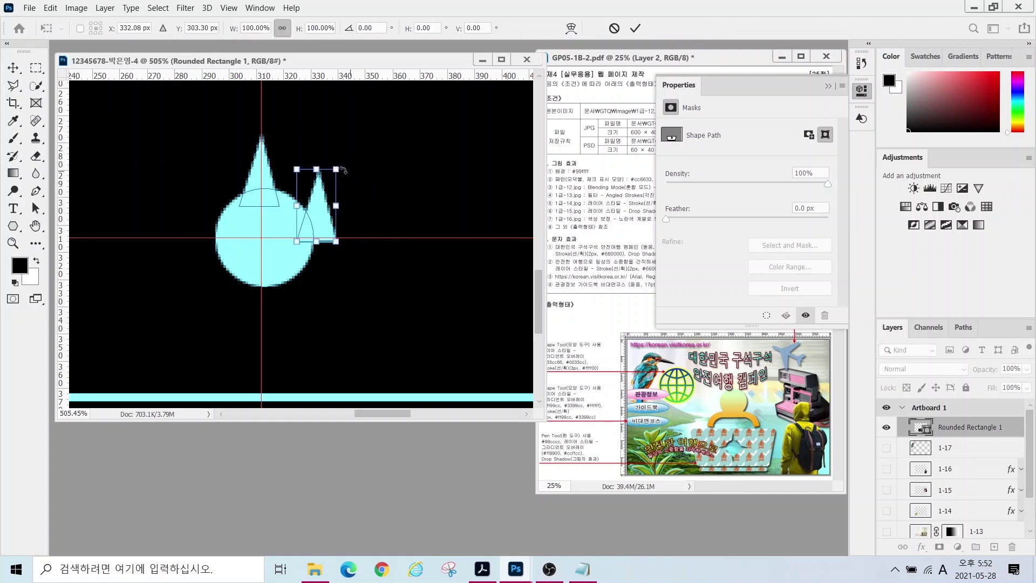
{"action": "left_click_drag", "start_coordinate": [349, 156], "coordinate": [269, 172]}
{"action": "left_click_drag", "start_coordinate": [326, 202], "coordinate": [204, 234]}
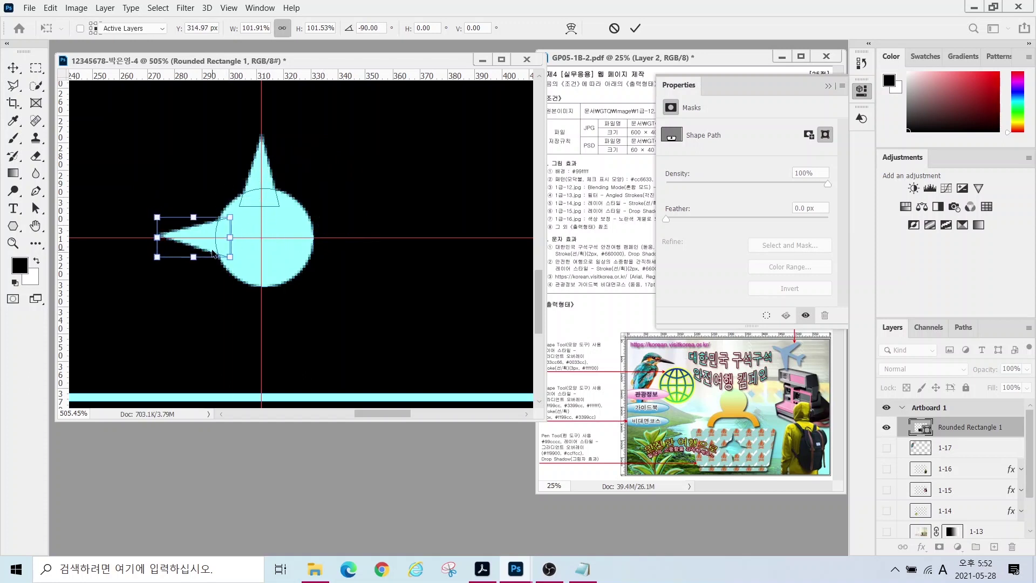
{"action": "key", "text": "Return"}
- Place a copy of the triangle at the circle's lower right and rotate it -90°
{"action": "key", "text": "a"}
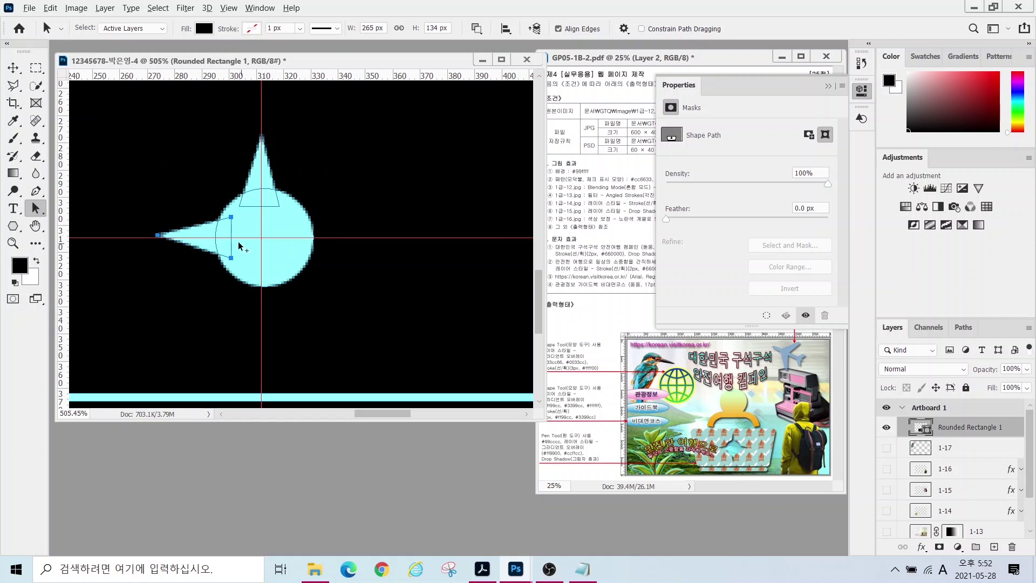
{"action": "left_click_drag", "start_coordinate": [231, 233], "coordinate": [319, 275]}
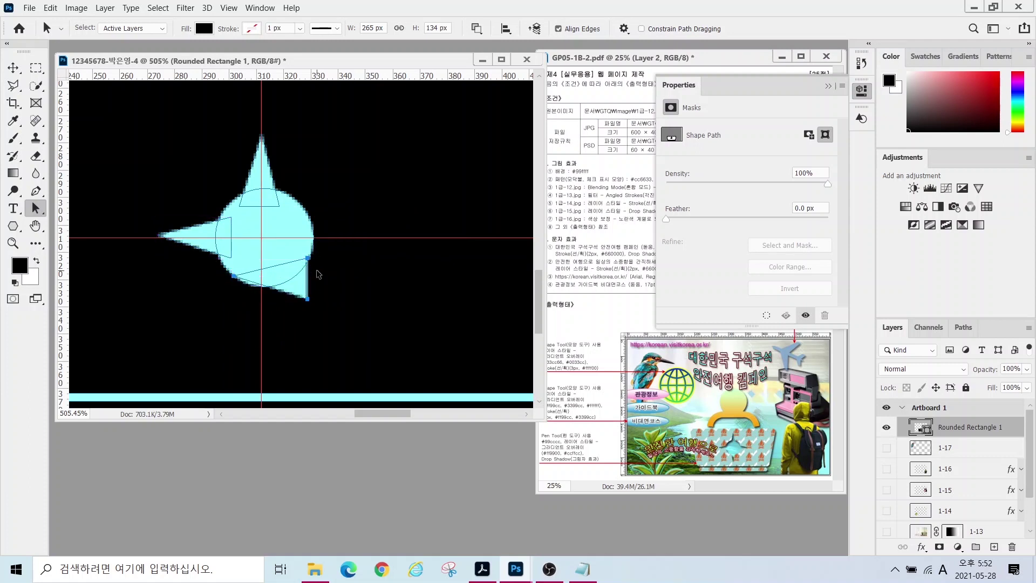
{"action": "key", "text": "ctrl+t"}
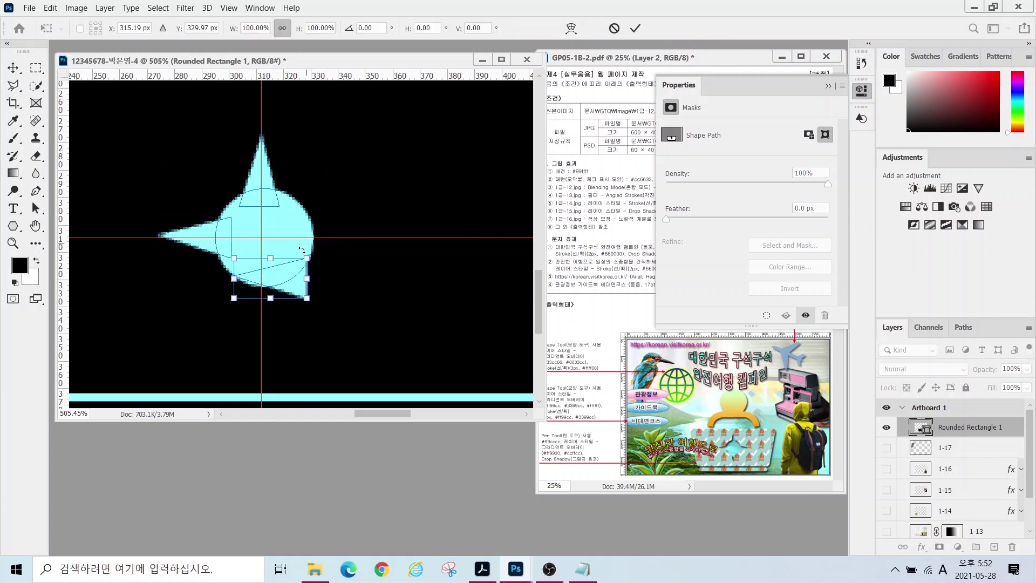
{"action": "left_click_drag", "start_coordinate": [314, 249], "coordinate": [274, 290]}
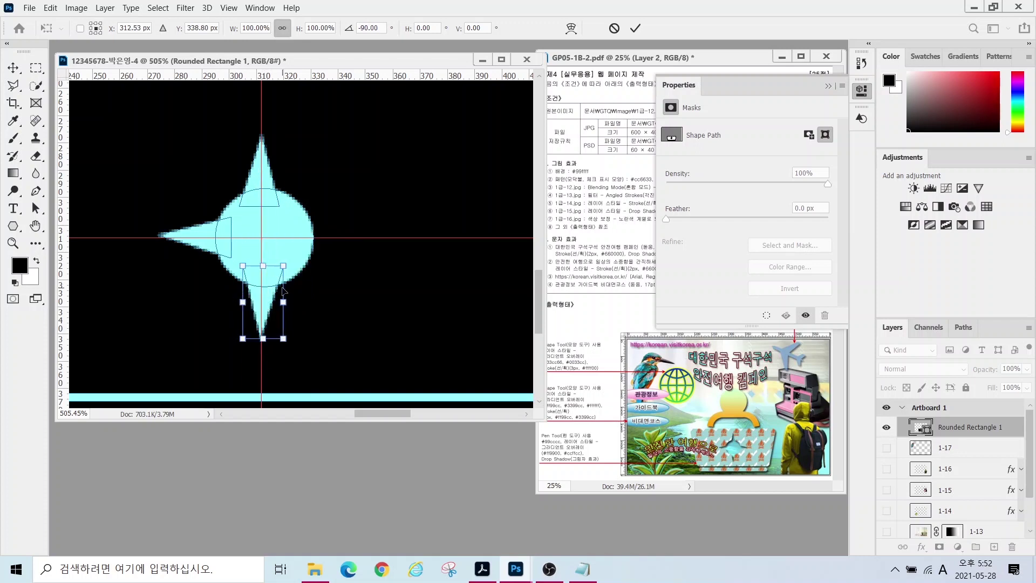
{"action": "key", "text": "Return"}
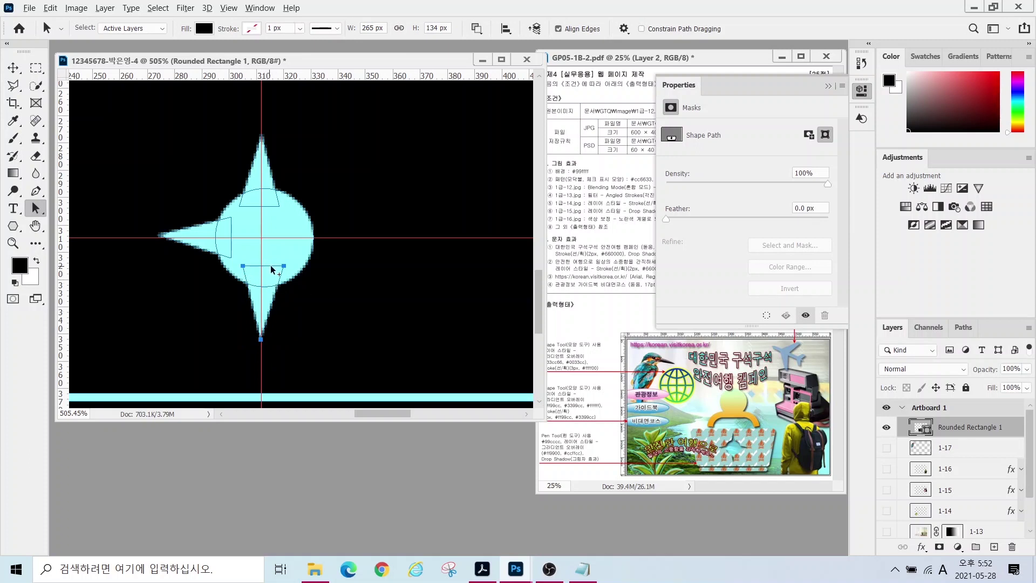
- Copy the bottom spike, rotate it to point right beside the circle, and fit the view
{"action": "left_click_drag", "start_coordinate": [272, 270], "coordinate": [330, 235]}
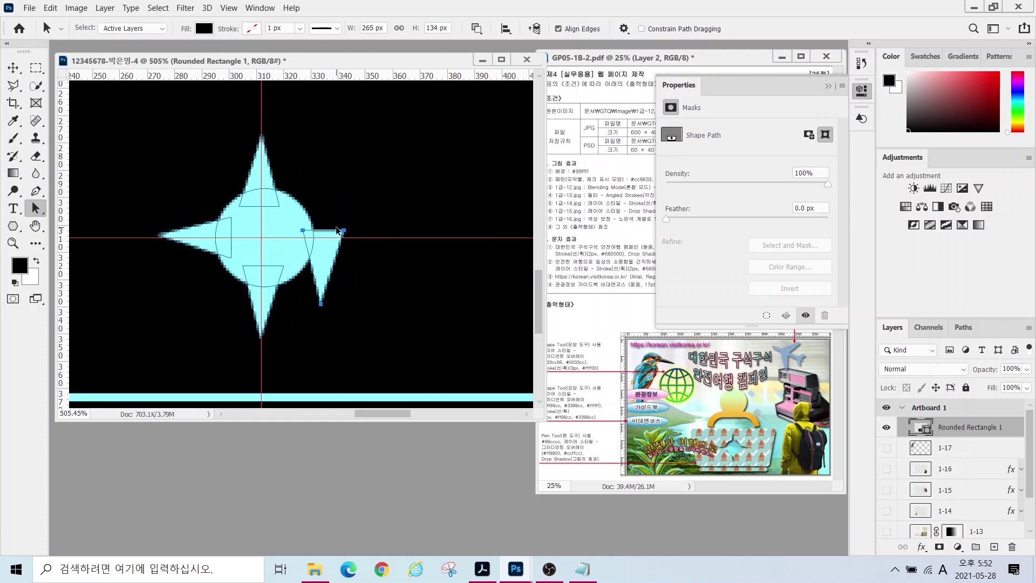
{"action": "key", "text": "ctrl+t"}
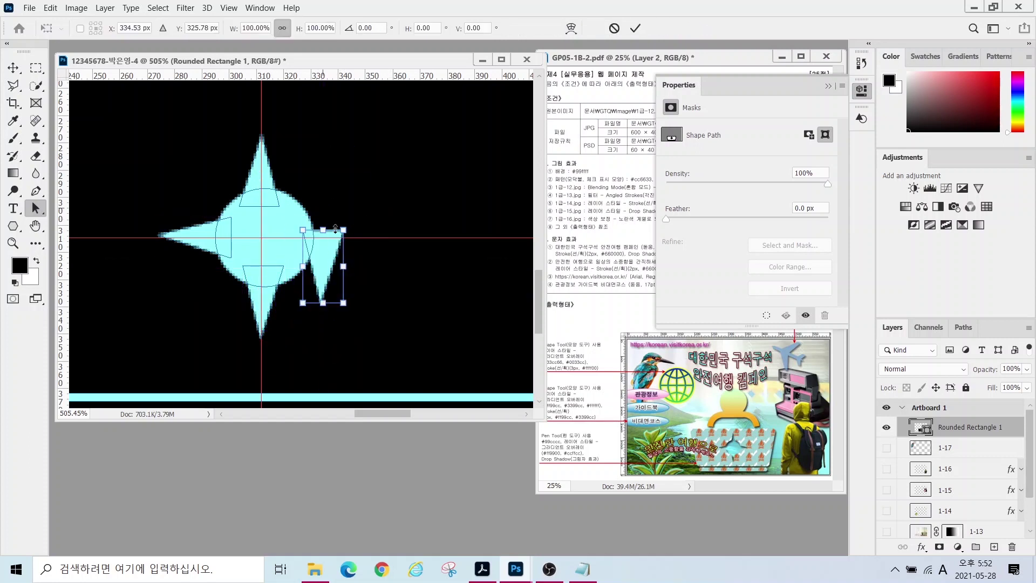
{"action": "left_click_drag", "start_coordinate": [354, 214], "coordinate": [272, 225]}
{"action": "left_click_drag", "start_coordinate": [293, 265], "coordinate": [308, 236]}
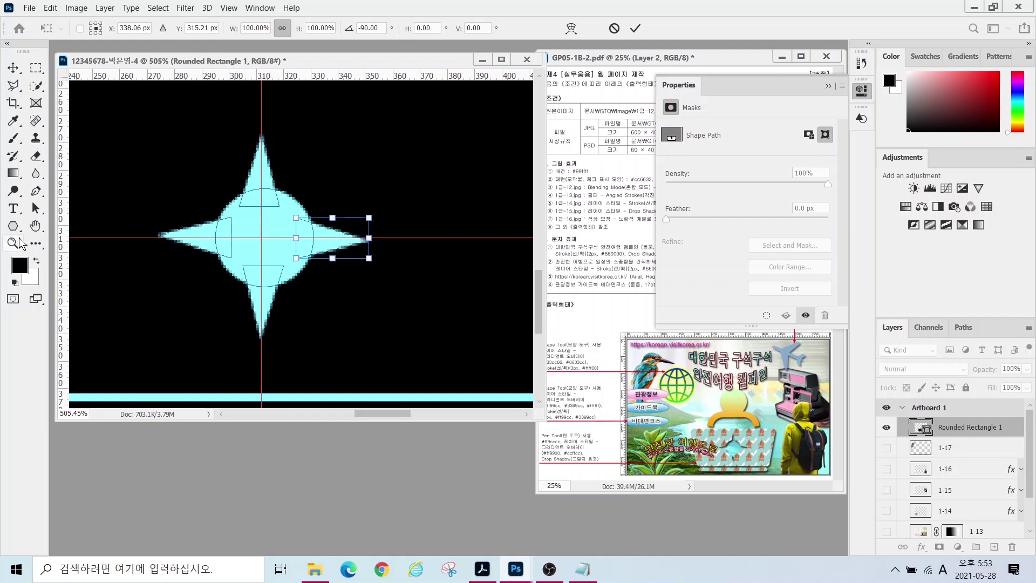
{"action": "double_click", "coordinate": [35, 225]}
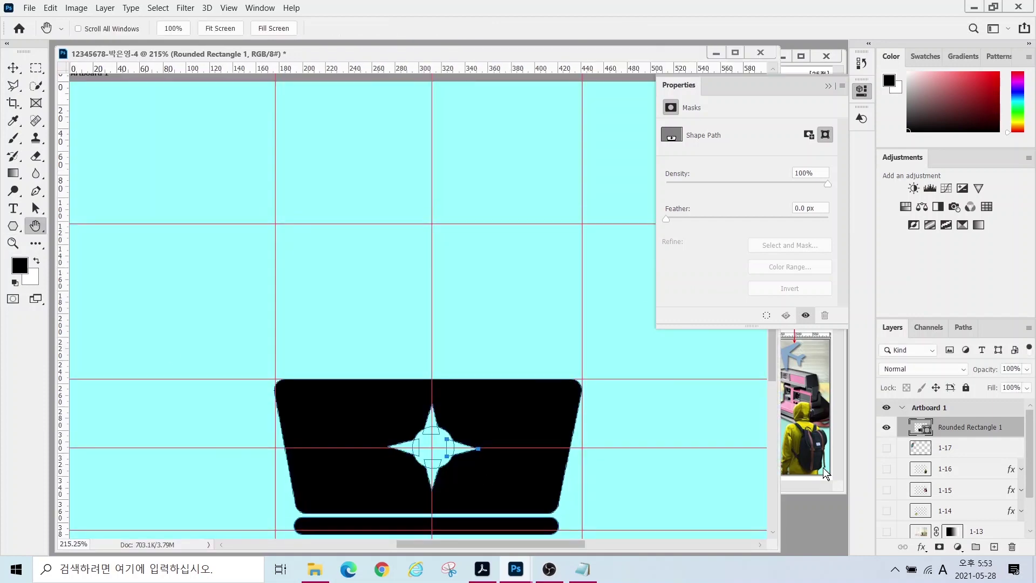
- Compare with the reference PDF and toggle the black shape's visibility to check the star cutout
{"action": "left_click", "coordinate": [813, 490]}
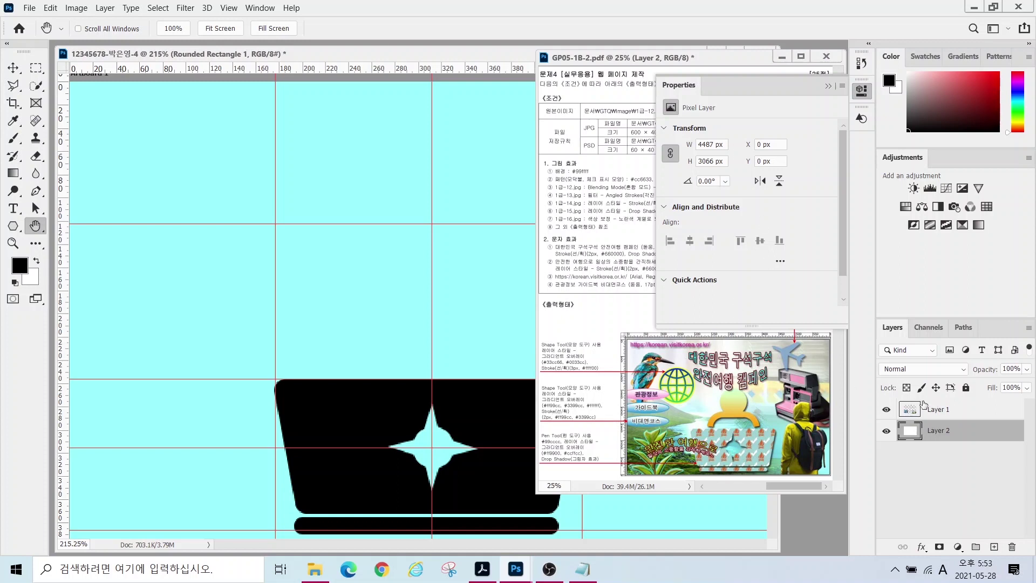
{"action": "left_click", "coordinate": [397, 52]}
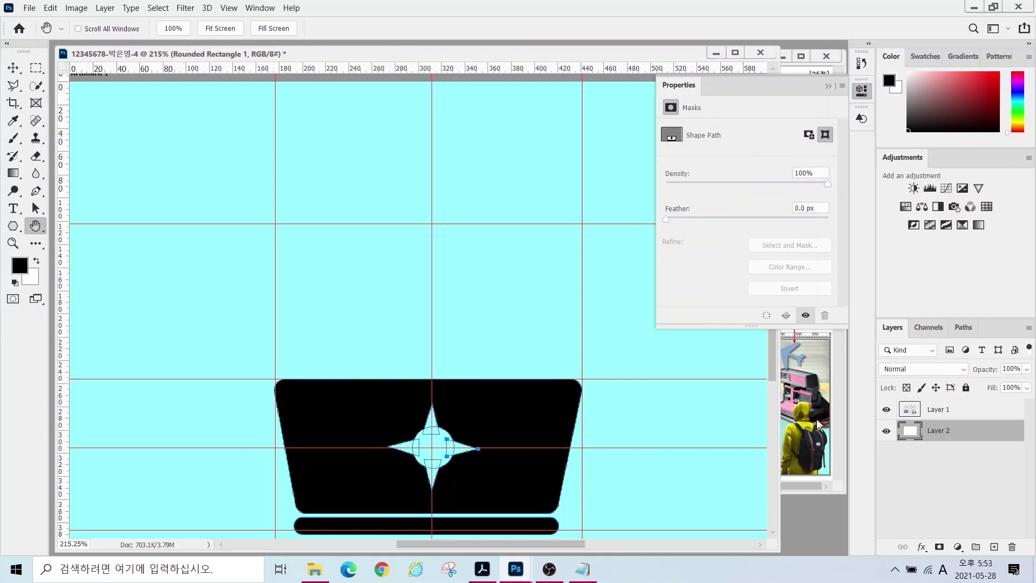
{"action": "left_click", "coordinate": [885, 428]}
{"action": "left_click", "coordinate": [885, 428]}
{"action": "left_click", "coordinate": [885, 429]}
{"action": "left_click", "coordinate": [886, 429]}
{"action": "left_click", "coordinate": [886, 430]}
{"action": "left_click", "coordinate": [886, 429]}
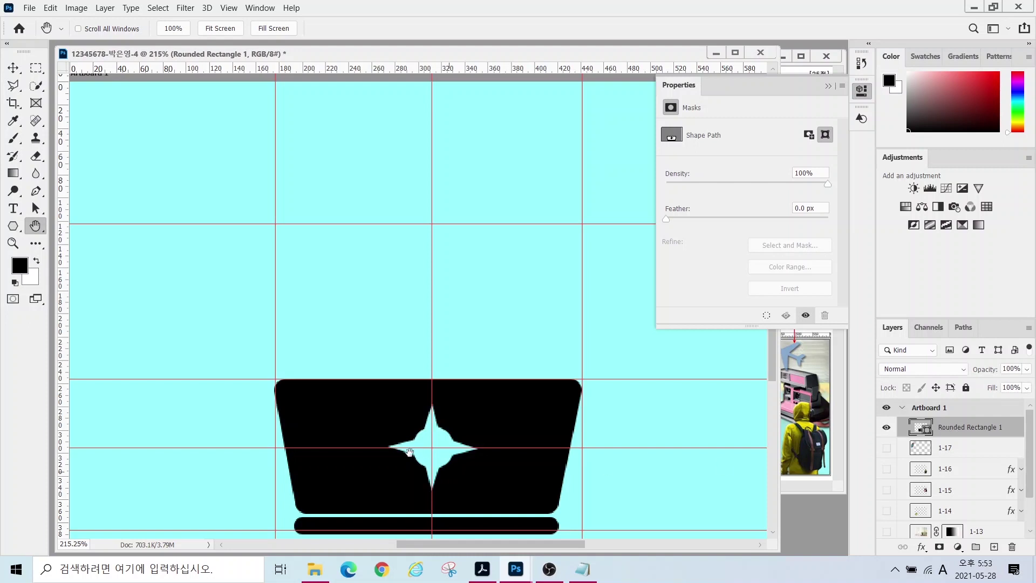
- Merge the star's circle and spikes using Merge Shape Components from the Polygon tool's path operations
{"action": "left_click", "coordinate": [13, 226]}
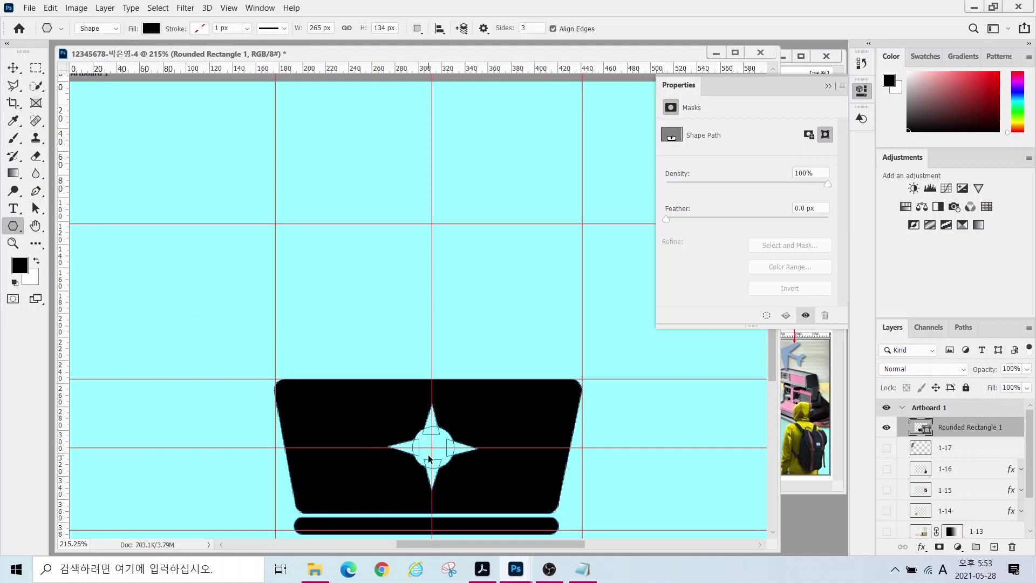
{"action": "left_click", "coordinate": [417, 28]}
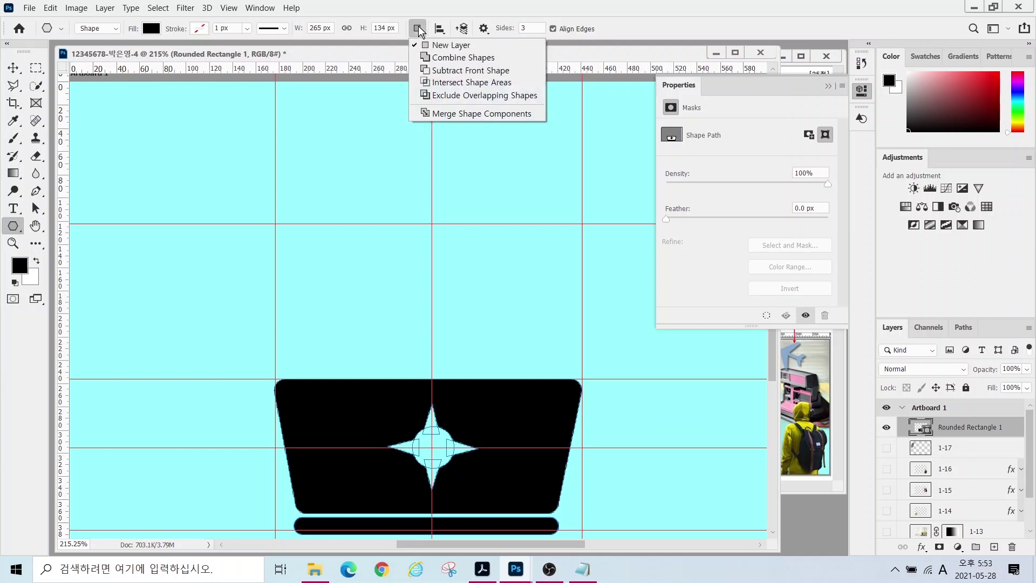
{"action": "left_click", "coordinate": [455, 112]}
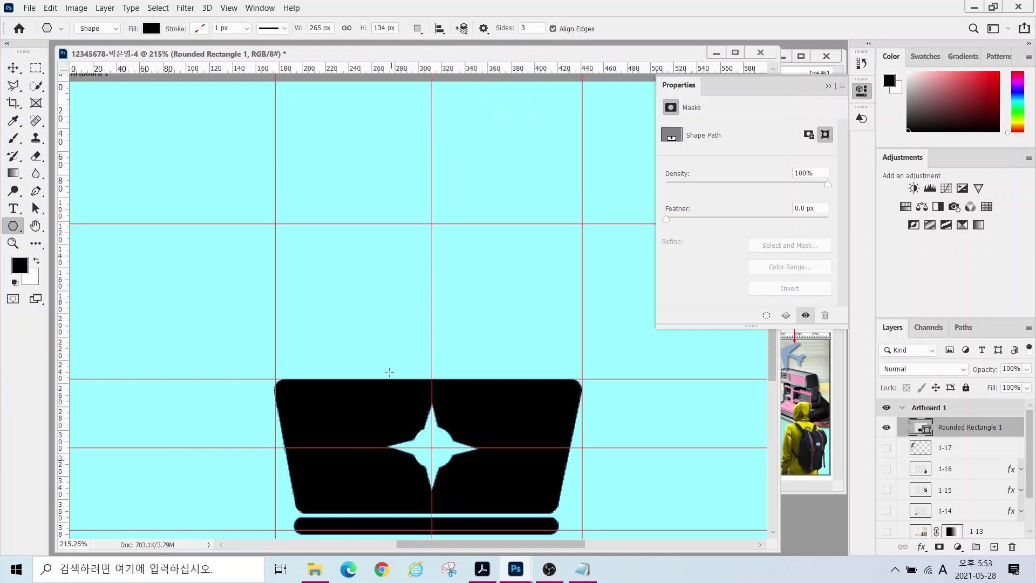
{"action": "left_click", "coordinate": [828, 88]}
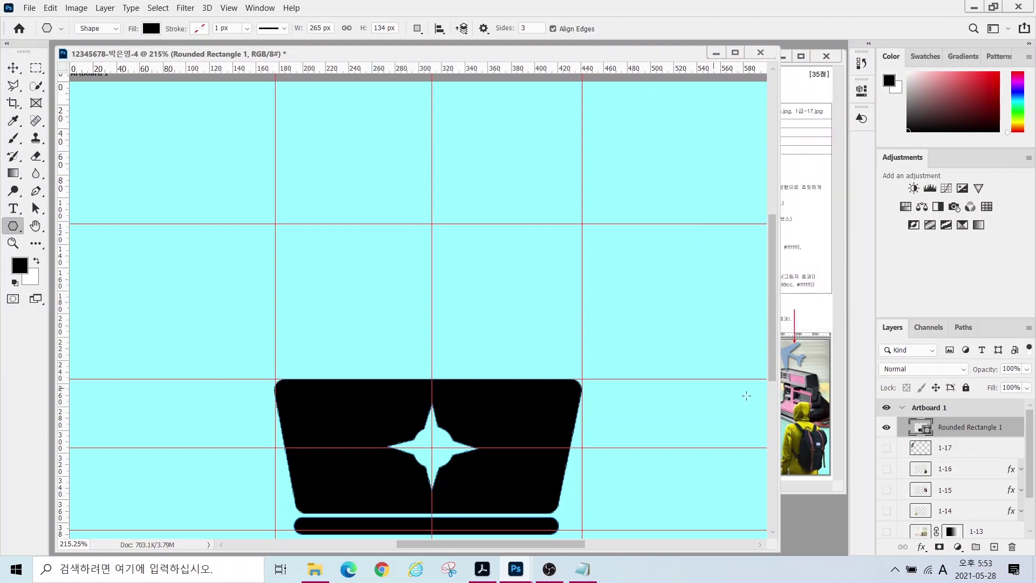
- Recolour the star-cut shape's fill to grey-teal #99cccc
{"action": "left_click", "coordinate": [821, 485]}
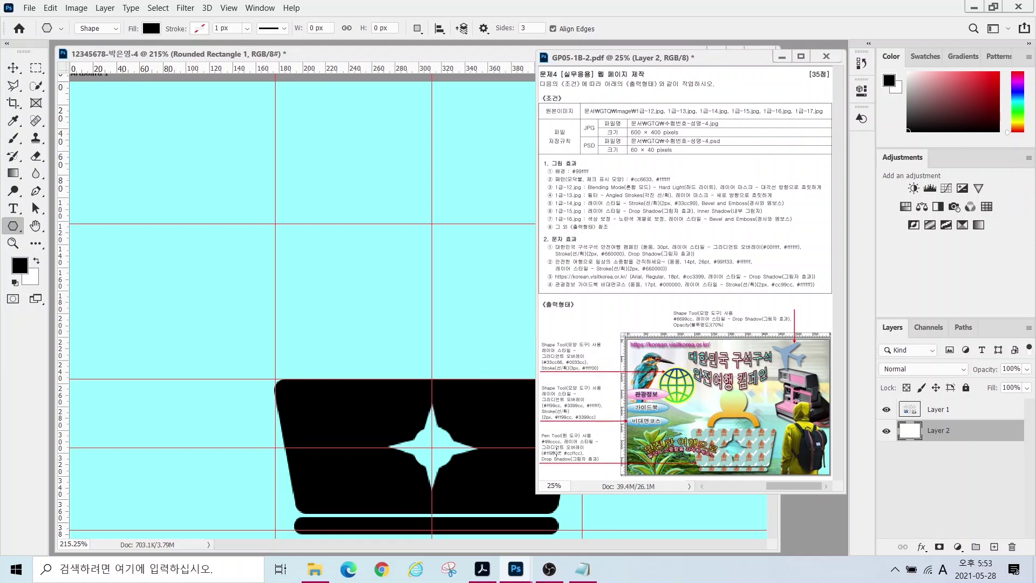
{"action": "left_click_drag", "start_coordinate": [552, 440], "coordinate": [529, 408]}
{"action": "key", "text": "Escape"}
{"action": "left_click", "coordinate": [302, 58]}
{"action": "double_click", "coordinate": [920, 427]}
{"action": "type", "text": "99cccc"}
{"action": "key", "text": "Return"}
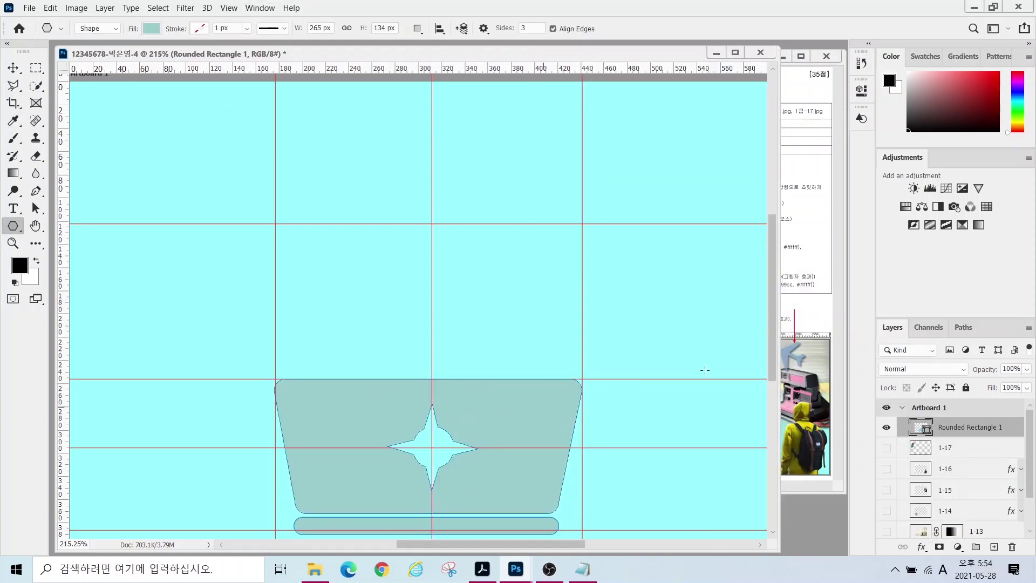
- Duplicate the shape layer with Ctrl+J and rename the copy 패턴
{"action": "left_click", "coordinate": [808, 478]}
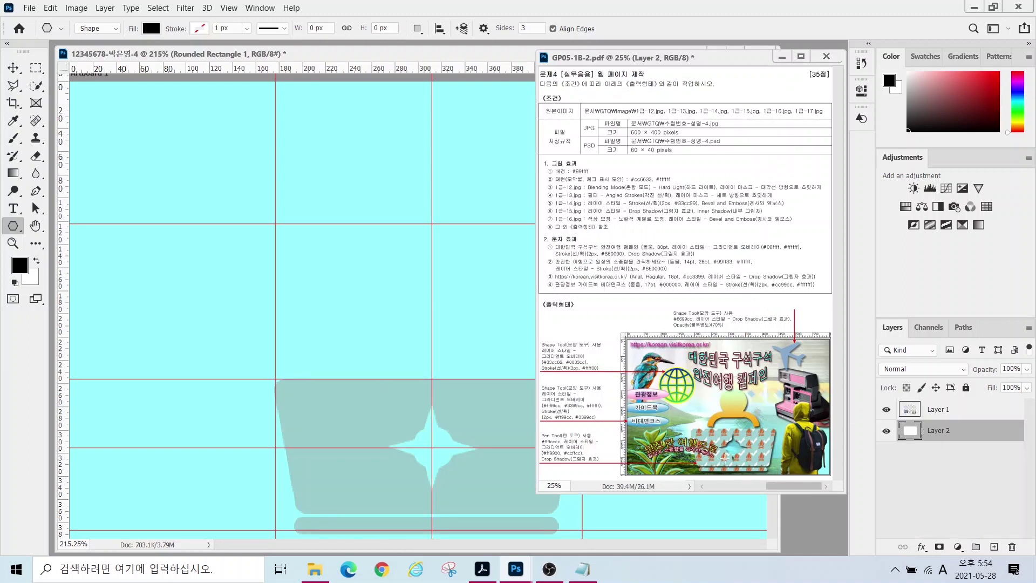
{"action": "left_click", "coordinate": [455, 53]}
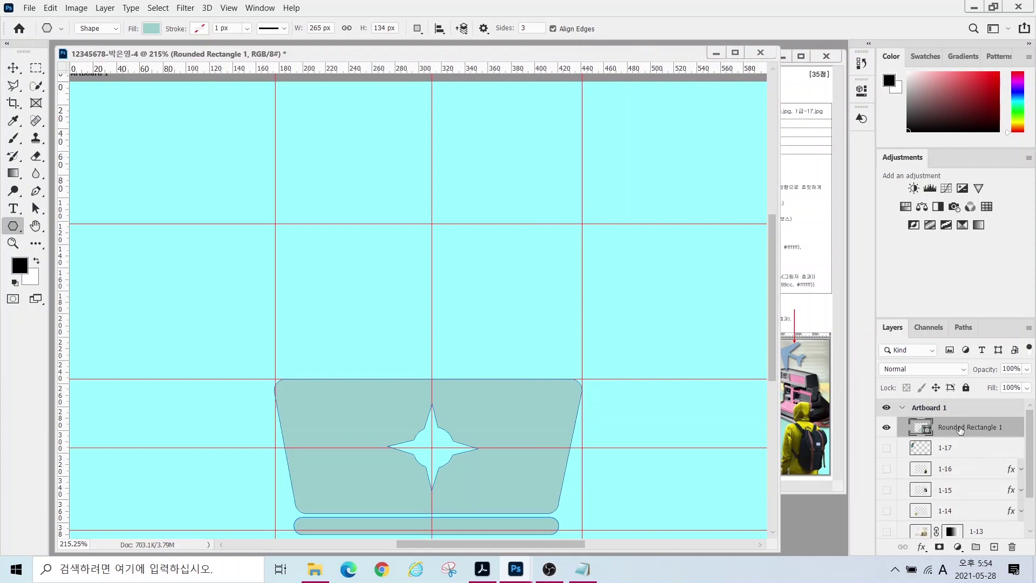
{"action": "left_click", "coordinate": [958, 427]}
{"action": "key", "text": "ctrl+j"}
{"action": "double_click", "coordinate": [957, 428]}
{"action": "type", "text": "v"}
{"action": "key", "text": "Hangul"}
{"action": "type", "text": "ㅍ턴"}
{"action": "key", "text": "Return"}
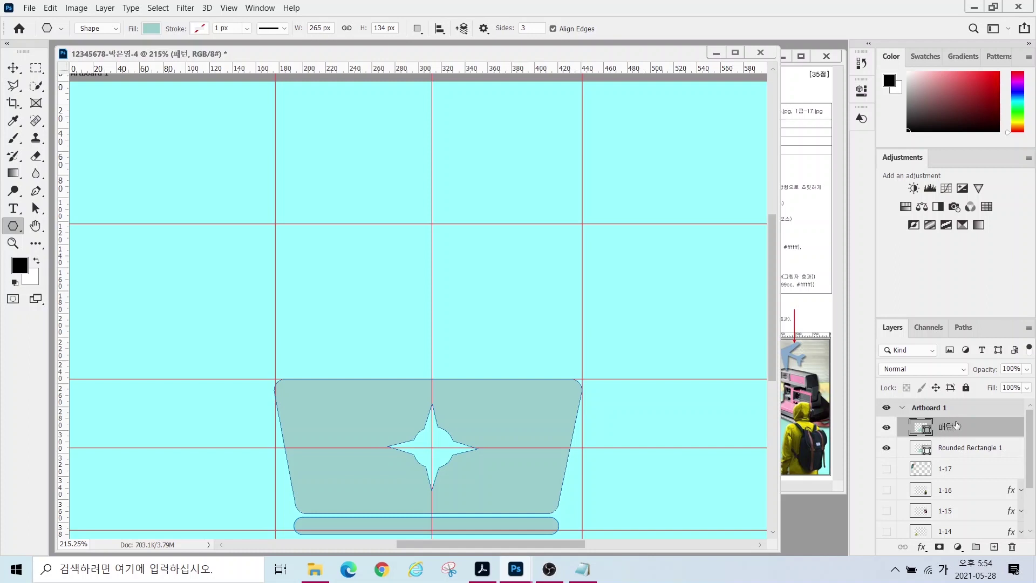
{"action": "key", "text": "shift"}
{"action": "mouse_move", "coordinate": [125, 38]}
{"action": "left_mouse_down"}
{"action": "mouse_move", "coordinate": [61, 55]}
{"action": "mouse_move", "coordinate": [168, 40]}
{"action": "mouse_move", "coordinate": [132, 52]}
{"action": "mouse_move", "coordinate": [161, 3]}
{"action": "mouse_move", "coordinate": [170, 52]}
{"action": "left_mouse_up"}
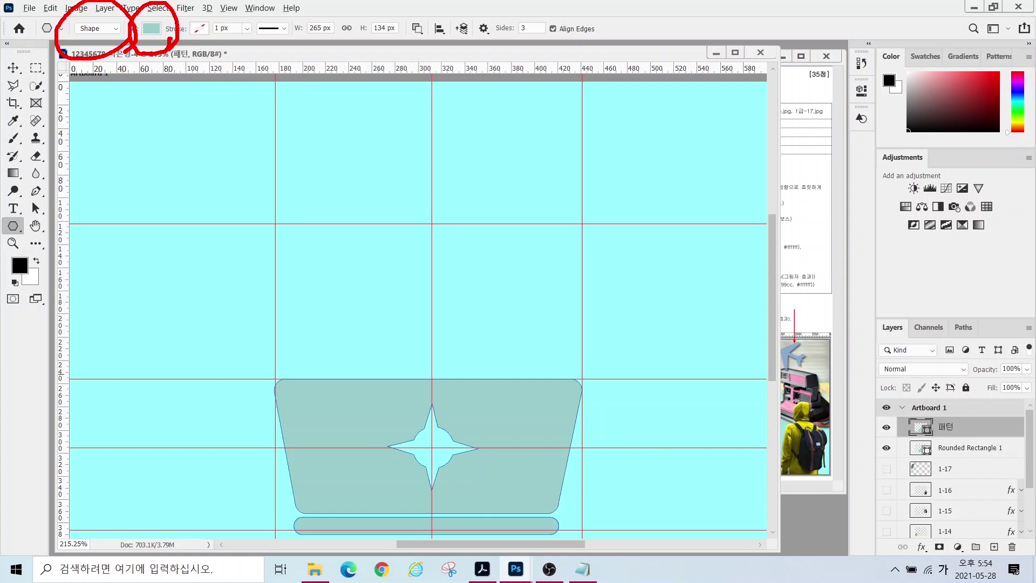
{"action": "key", "text": "Escape"}
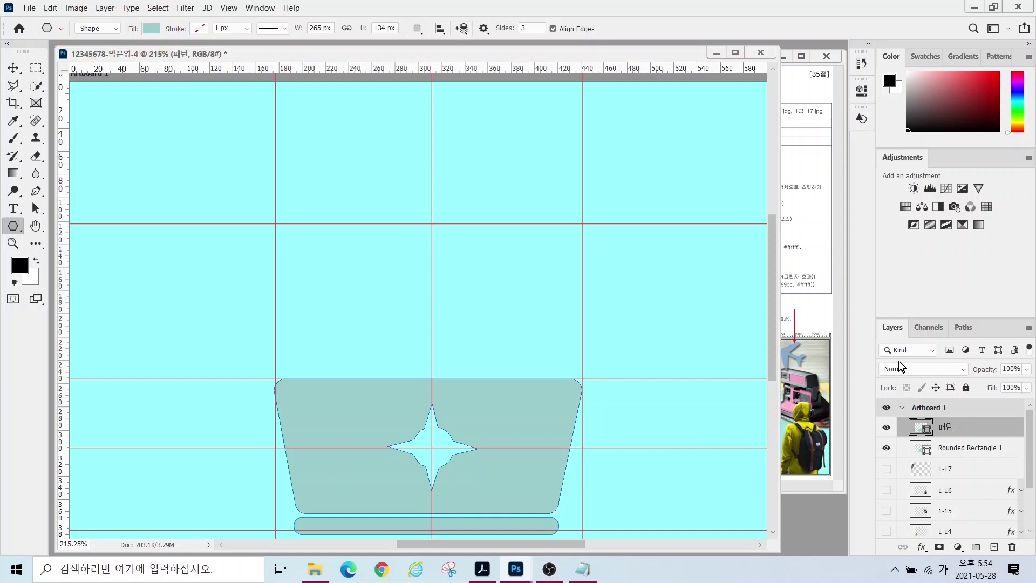
- Give the 패턴 shape an orange campfire pattern fill at 100% scale
{"action": "left_click", "coordinate": [147, 30]}
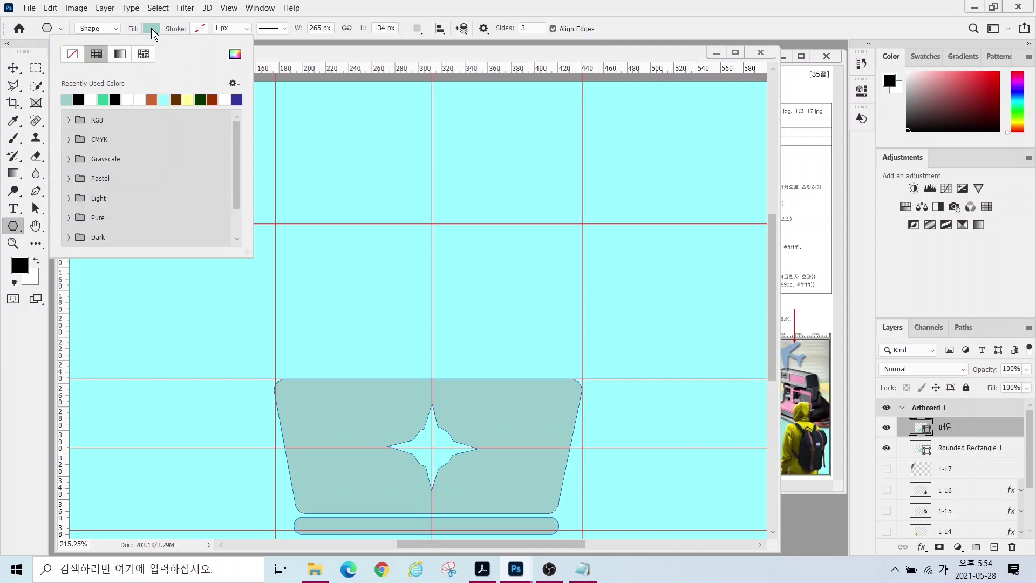
{"action": "left_click", "coordinate": [143, 54]}
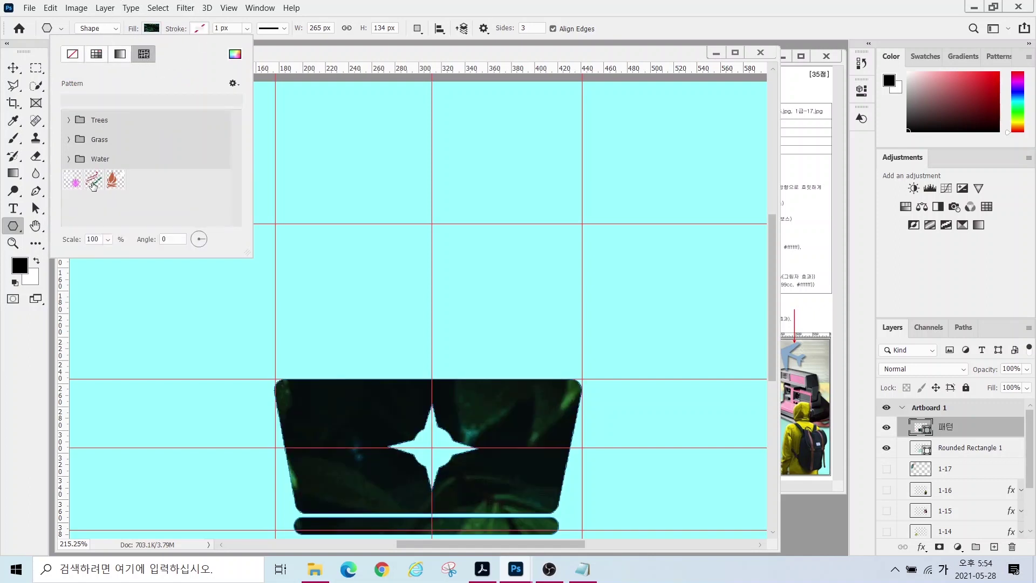
{"action": "left_click", "coordinate": [120, 187]}
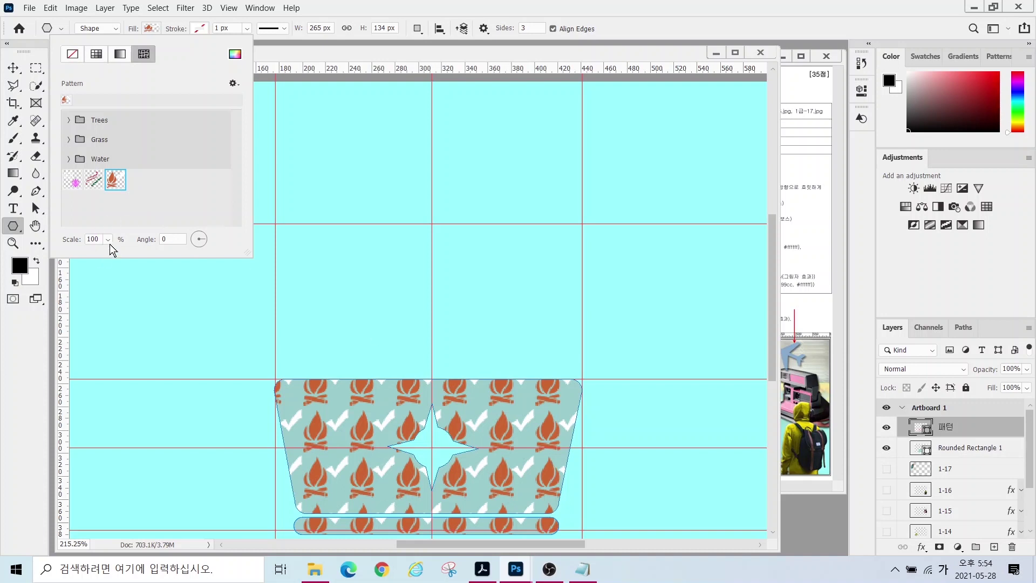
{"action": "key", "text": "alt"}
{"action": "mouse_move", "coordinate": [114, 247]}
{"action": "left_mouse_down"}
{"action": "mouse_move", "coordinate": [65, 262]}
{"action": "mouse_move", "coordinate": [74, 219]}
{"action": "mouse_move", "coordinate": [115, 253]}
{"action": "left_mouse_up"}
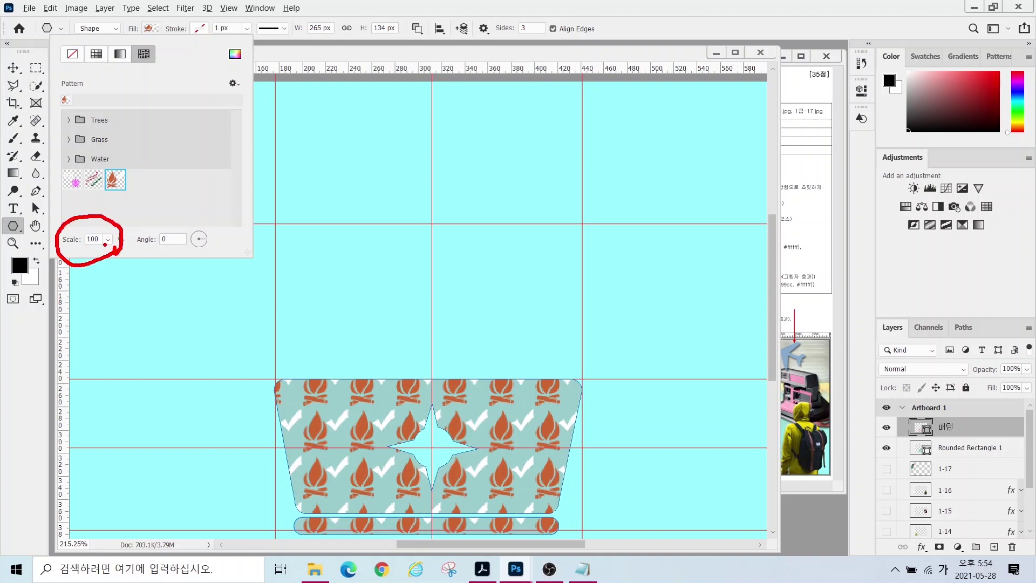
{"action": "key", "text": "Escape"}
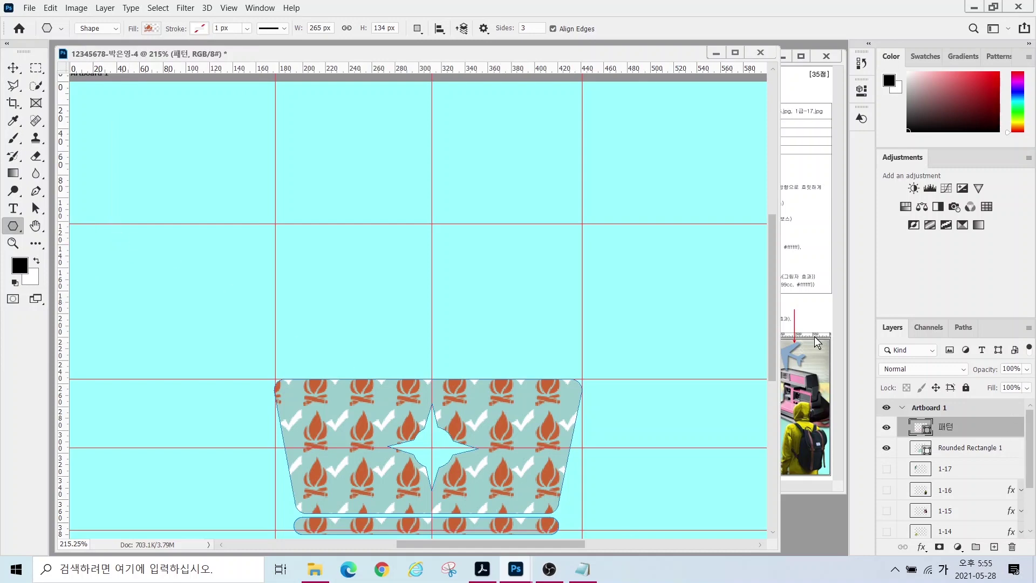
{"action": "left_click", "coordinate": [811, 315]}
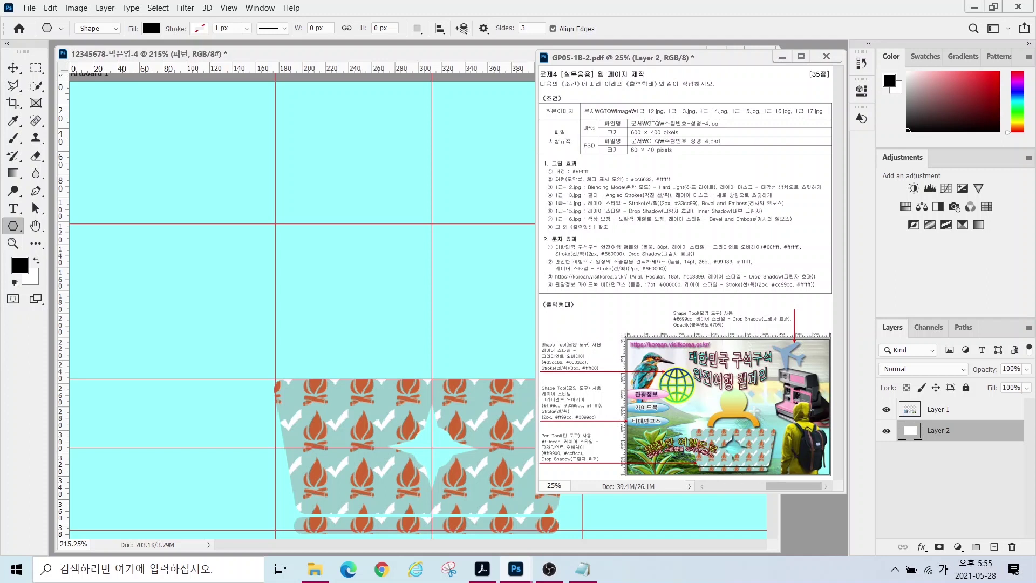
{"action": "left_click", "coordinate": [477, 56]}
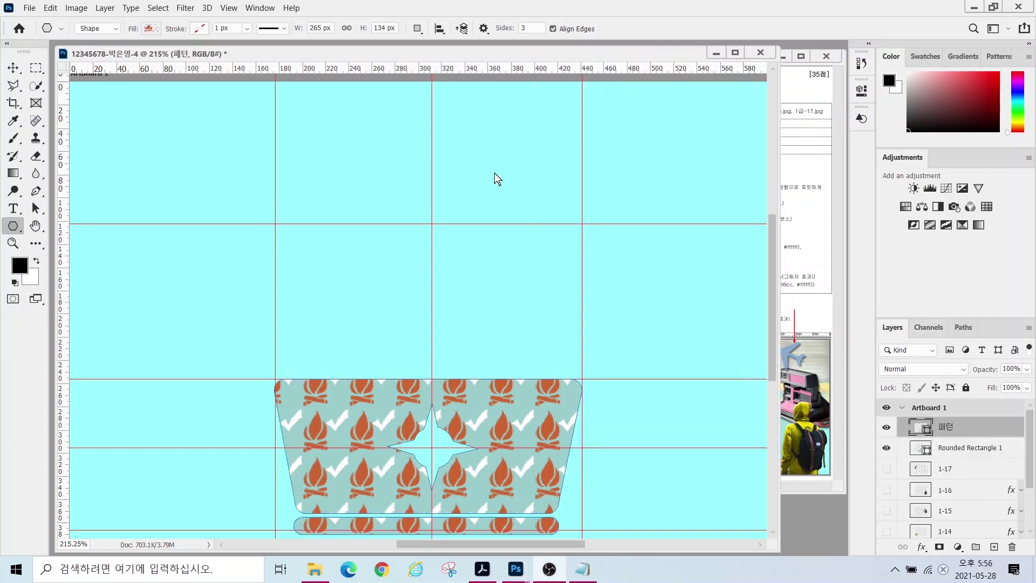
- Draw a 106 px circle on a new layer near the bottom centre with a solid black fill
{"action": "left_click", "coordinate": [13, 226]}
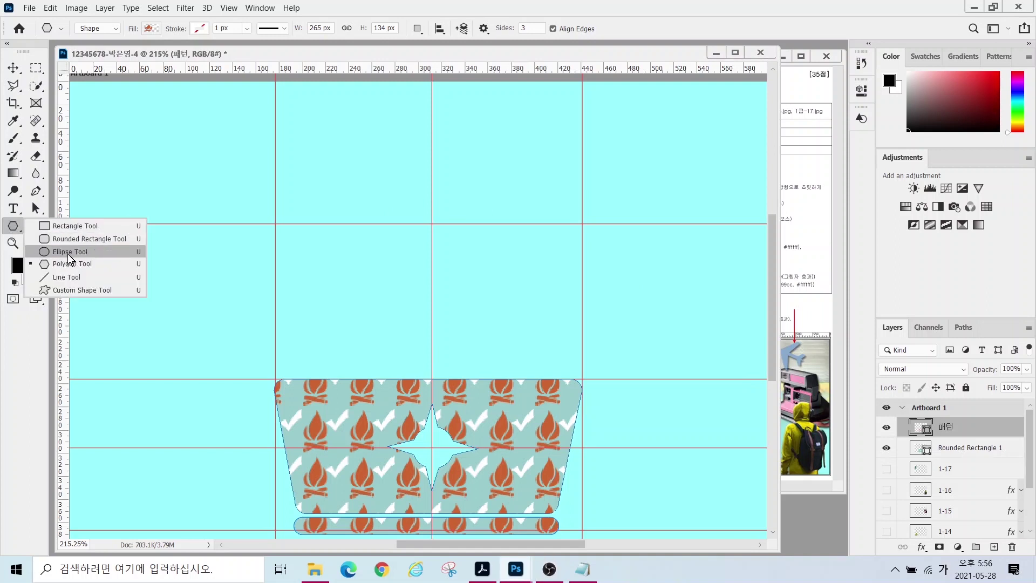
{"action": "left_click", "coordinate": [58, 251]}
{"action": "left_click", "coordinate": [60, 253]}
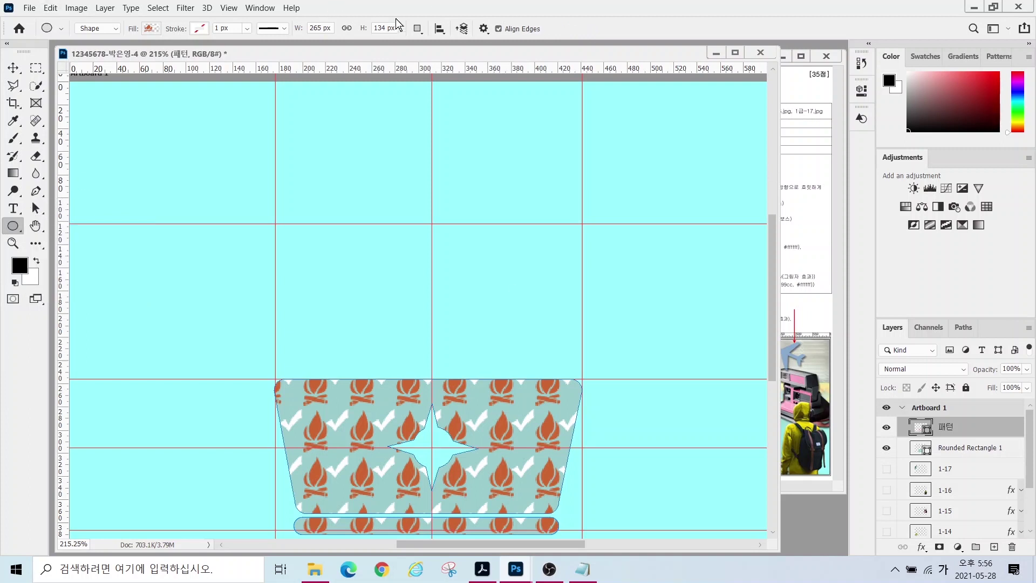
{"action": "left_click", "coordinate": [417, 28]}
{"action": "left_click", "coordinate": [436, 45]}
{"action": "left_click_drag", "start_coordinate": [414, 252], "coordinate": [494, 349]}
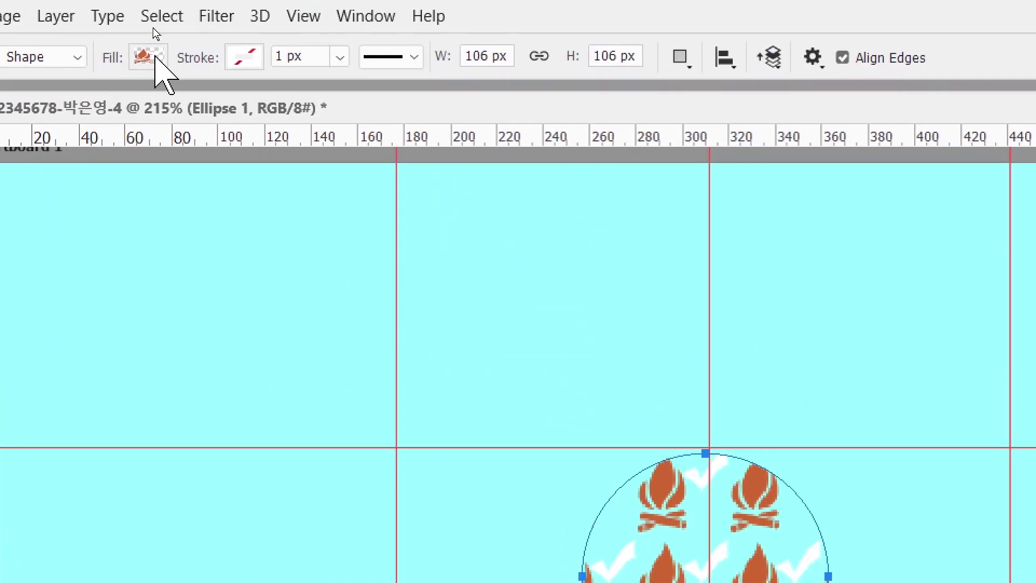
{"action": "left_click", "coordinate": [151, 28]}
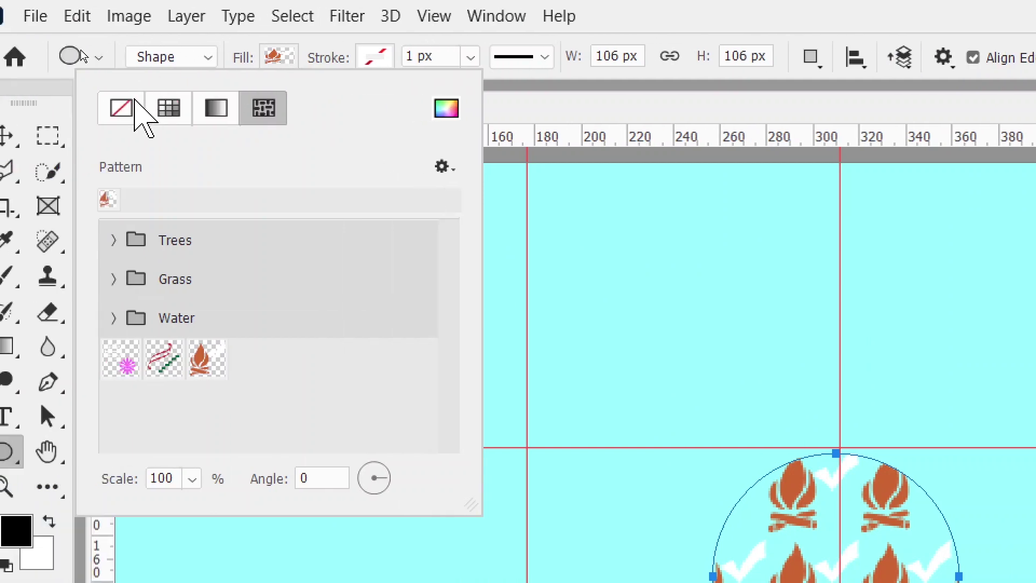
{"action": "left_click", "coordinate": [169, 109]}
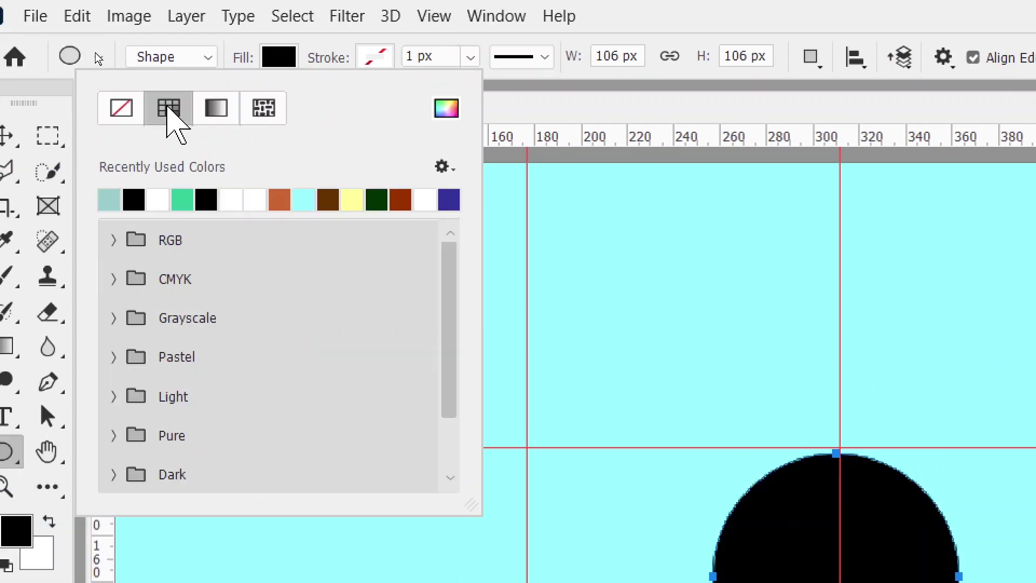
{"action": "left_click", "coordinate": [141, 204]}
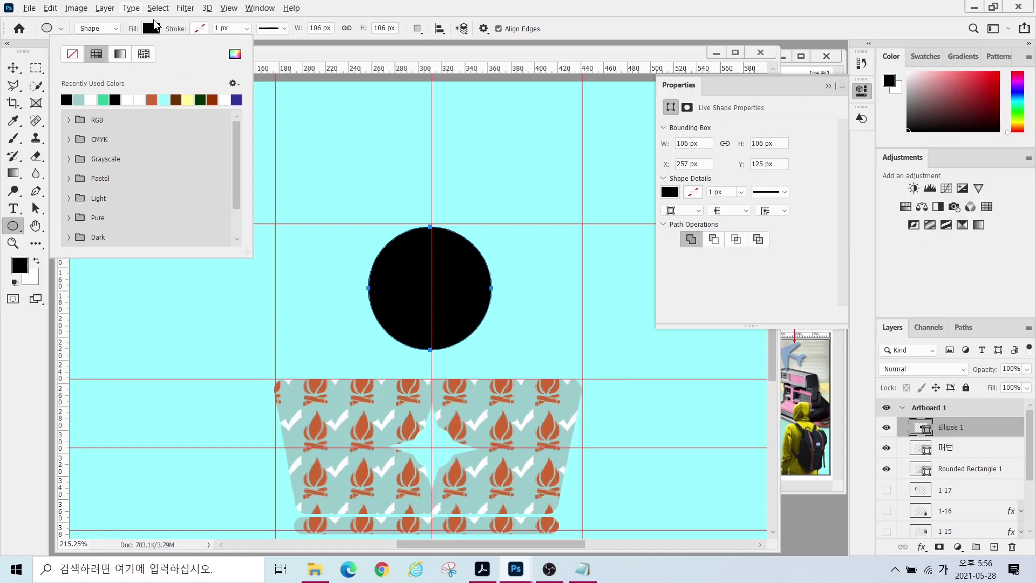
{"action": "left_click", "coordinate": [152, 29]}
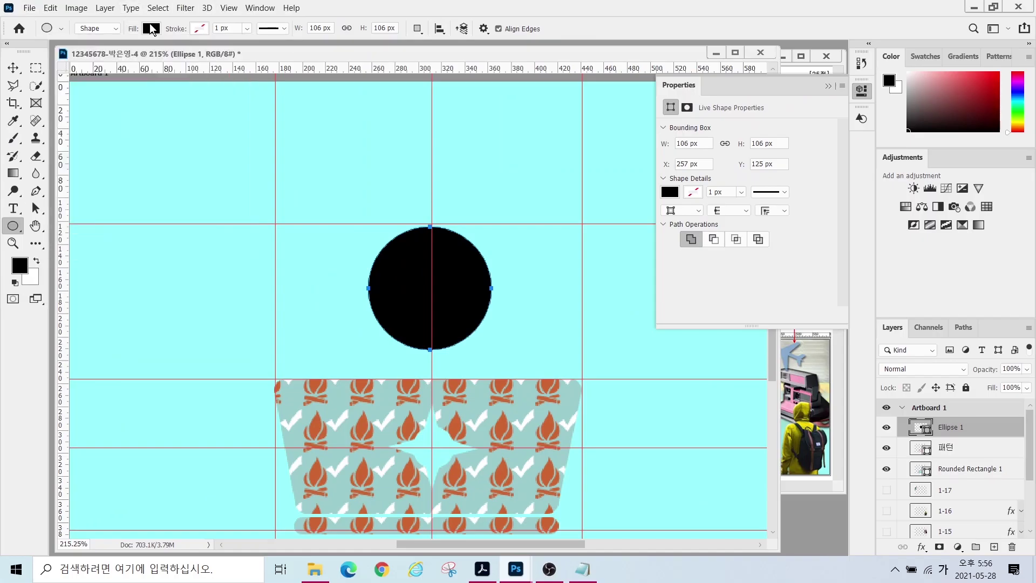
- Shrink the black circle to about 81 px and move it up above the basket
{"action": "key", "text": "ctrl+Tab"}
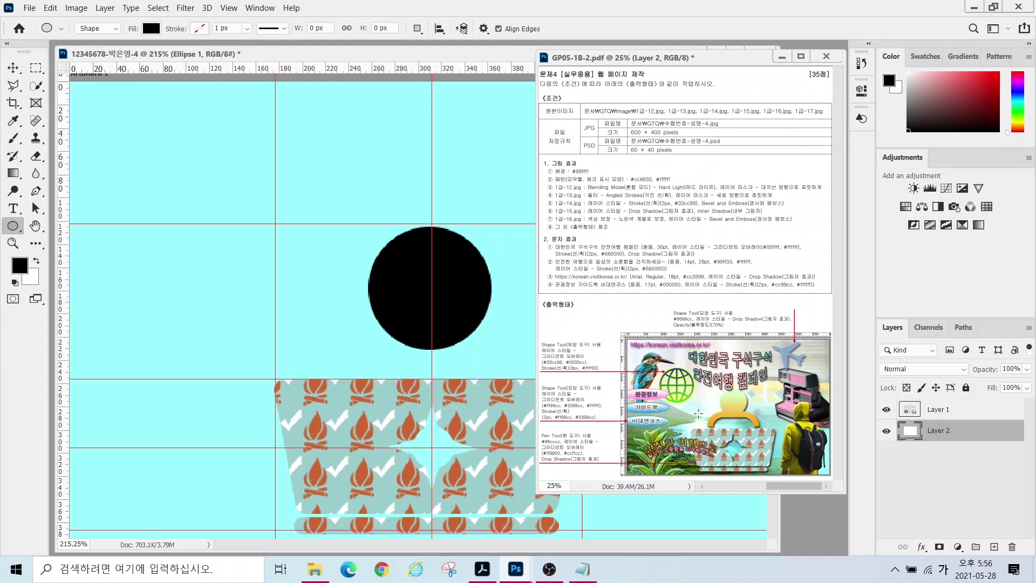
{"action": "left_click", "coordinate": [424, 54]}
{"action": "key", "text": "v"}
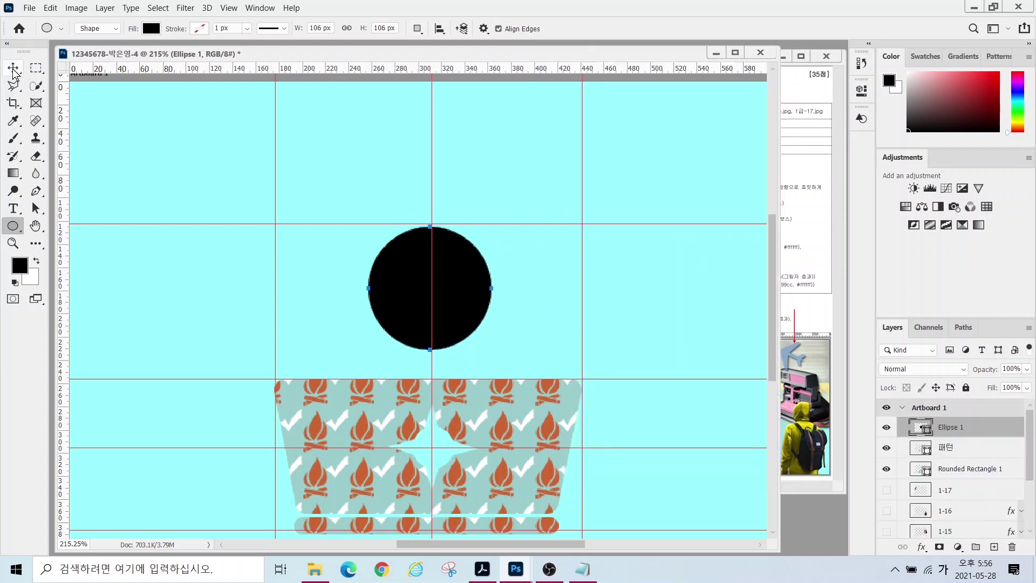
{"action": "left_click_drag", "start_coordinate": [454, 278], "coordinate": [453, 268]}
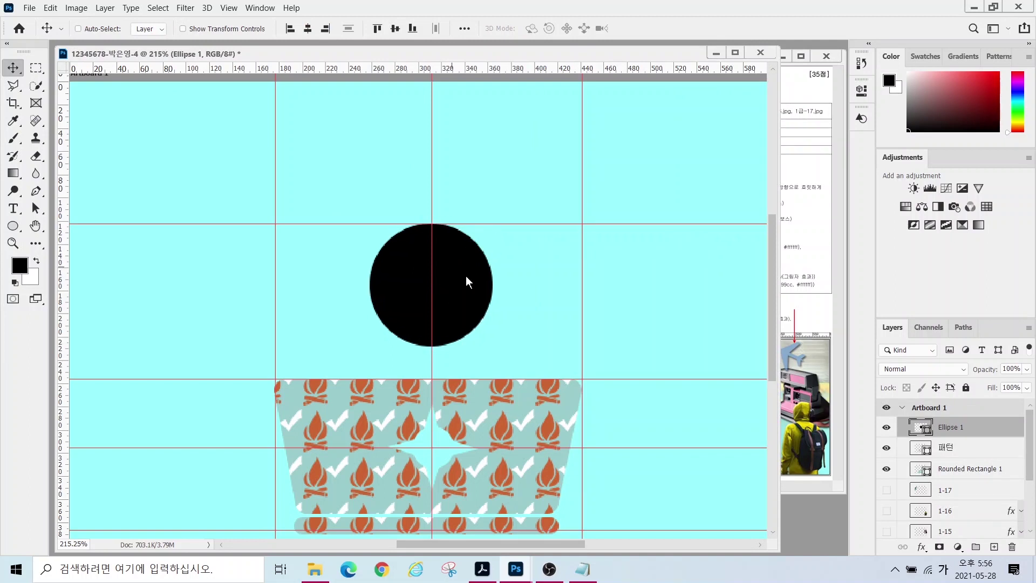
{"action": "key", "text": "ctrl+t"}
{"action": "left_click_drag", "start_coordinate": [493, 347], "coordinate": [476, 331]}
{"action": "left_click_drag", "start_coordinate": [432, 286], "coordinate": [432, 273]}
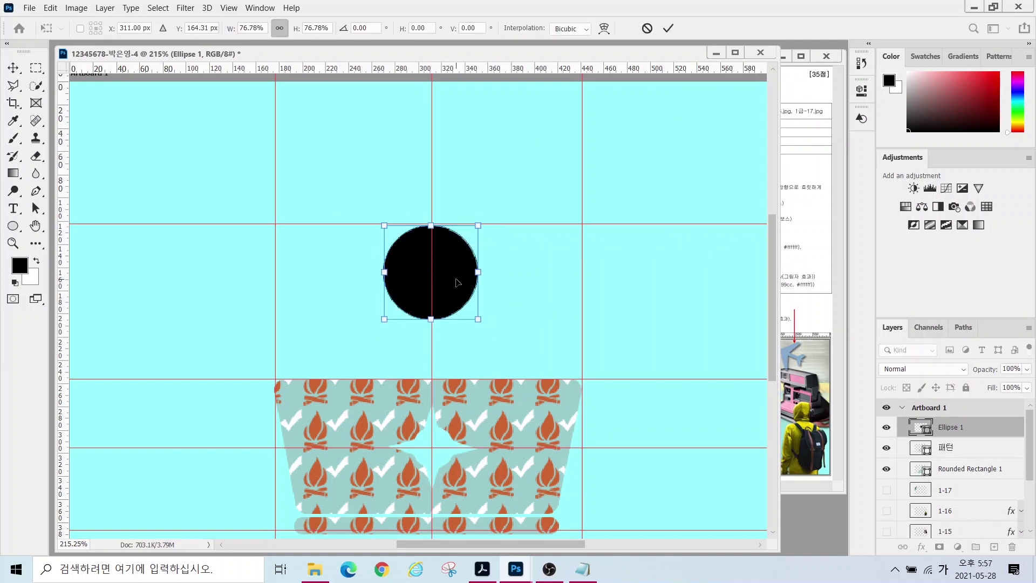
{"action": "key", "text": "Return"}
{"action": "left_click", "coordinate": [11, 226]}
{"action": "right_click", "coordinate": [11, 226]}
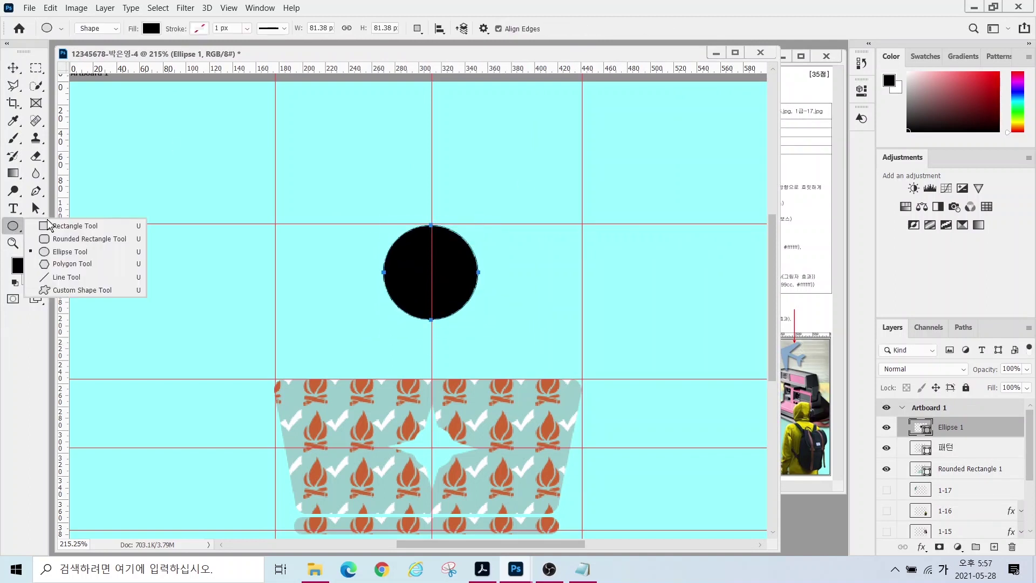
- Draw a wide rounded rectangle below the circle, combined into the Ellipse 1 shape
{"action": "left_click", "coordinate": [86, 239]}
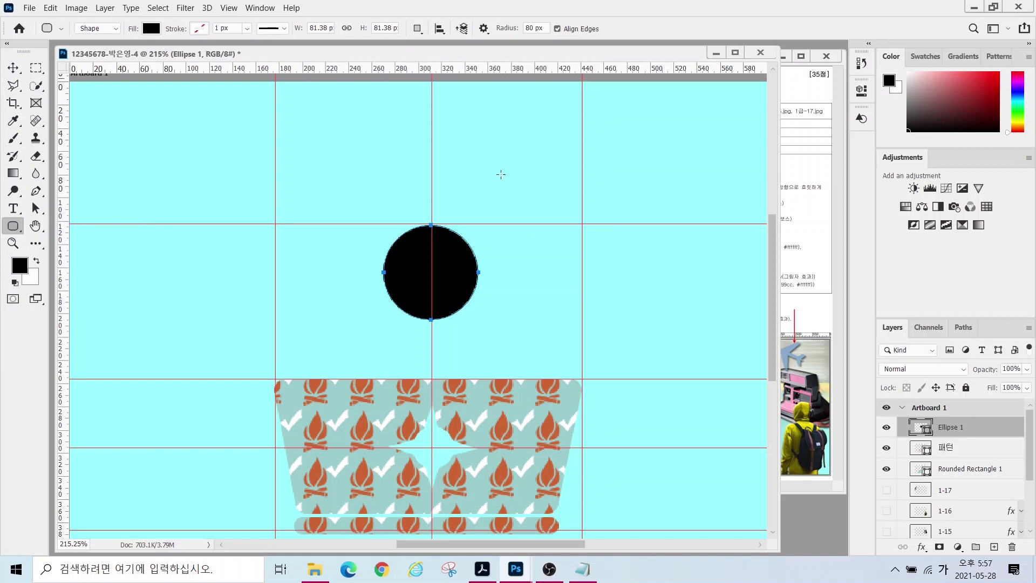
{"action": "left_click", "coordinate": [417, 28]}
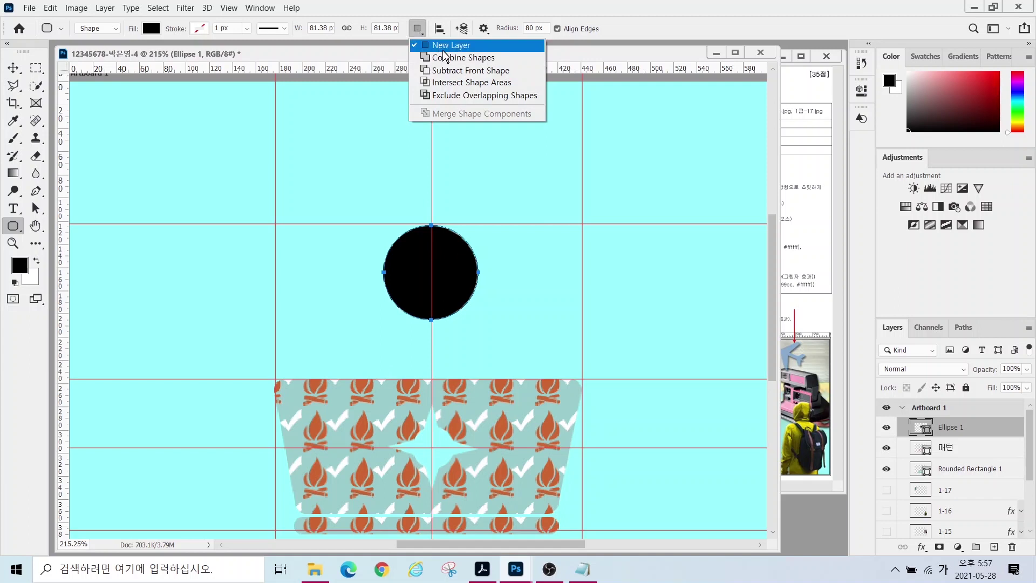
{"action": "left_click", "coordinate": [445, 59]}
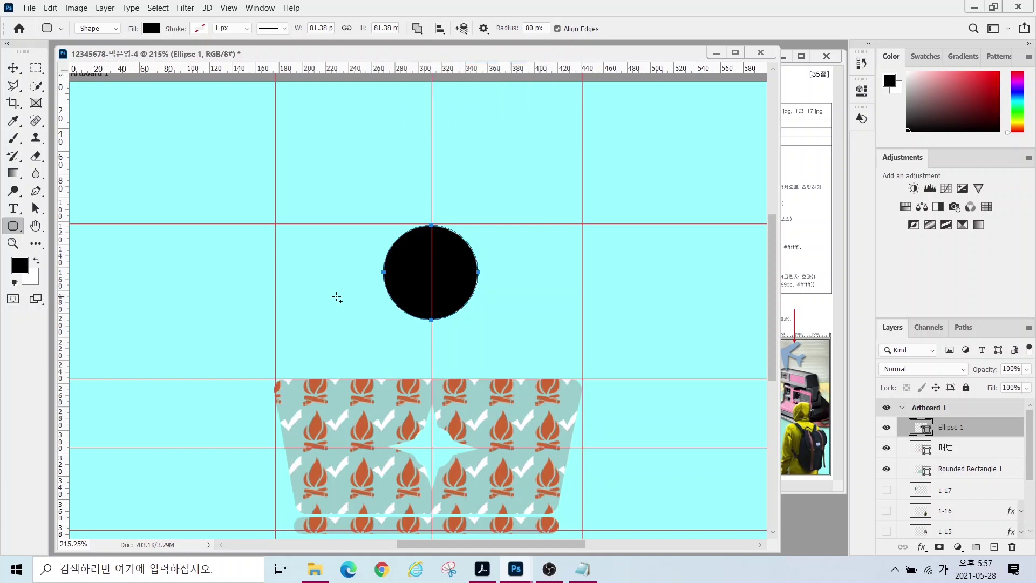
{"action": "left_click_drag", "start_coordinate": [332, 290], "coordinate": [535, 406]}
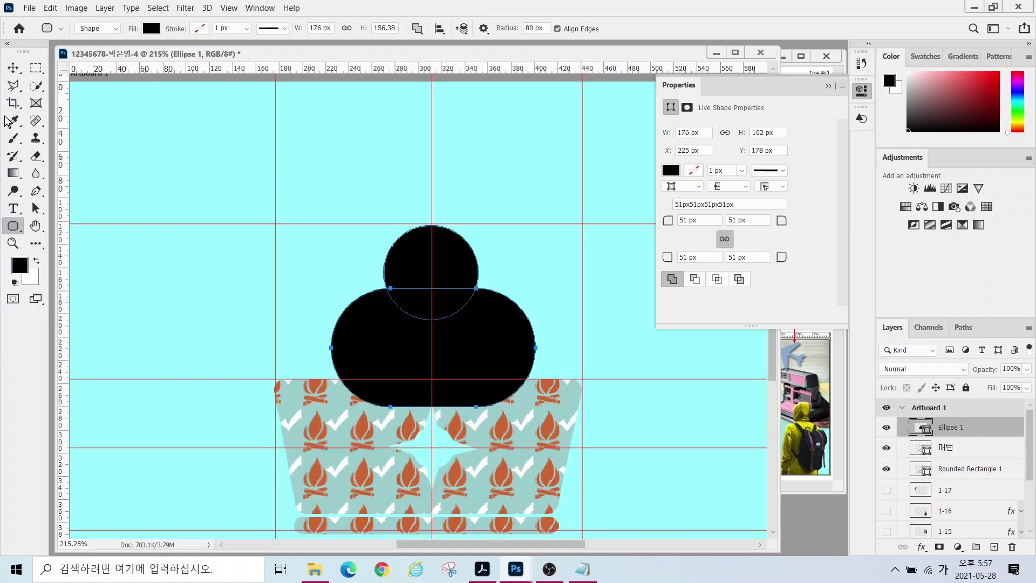
- Nudge the rounded body shape slightly down with Path Selection, then deselect
{"action": "left_click", "coordinate": [37, 209]}
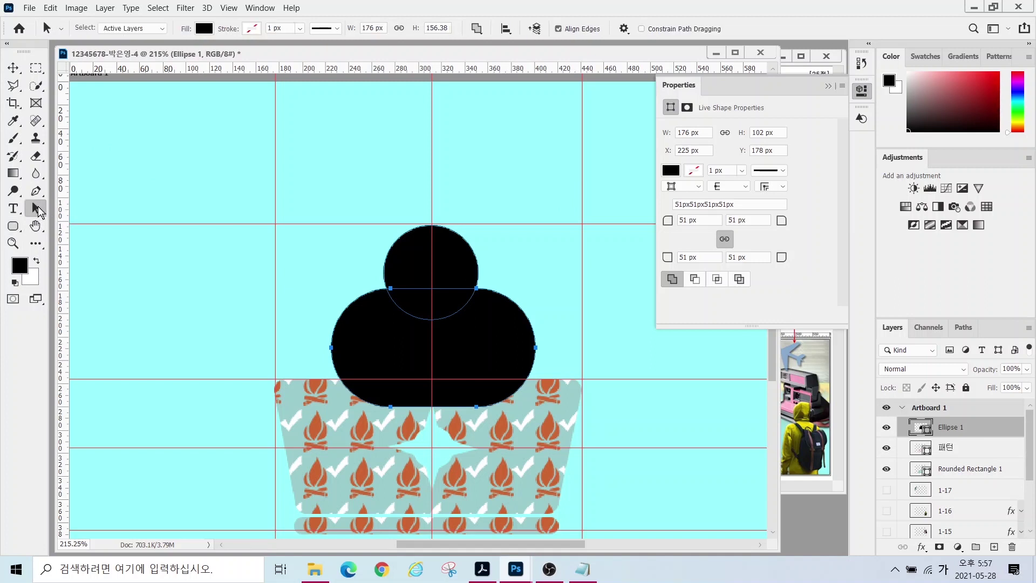
{"action": "right_click", "coordinate": [37, 209]}
{"action": "left_click", "coordinate": [85, 211]}
{"action": "right_click", "coordinate": [36, 210]}
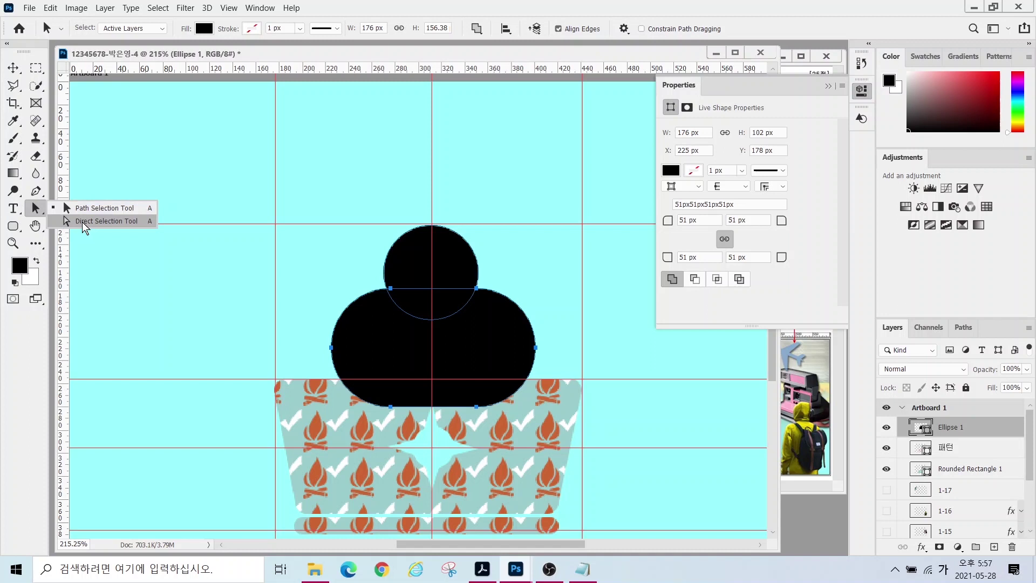
{"action": "left_click", "coordinate": [85, 221]}
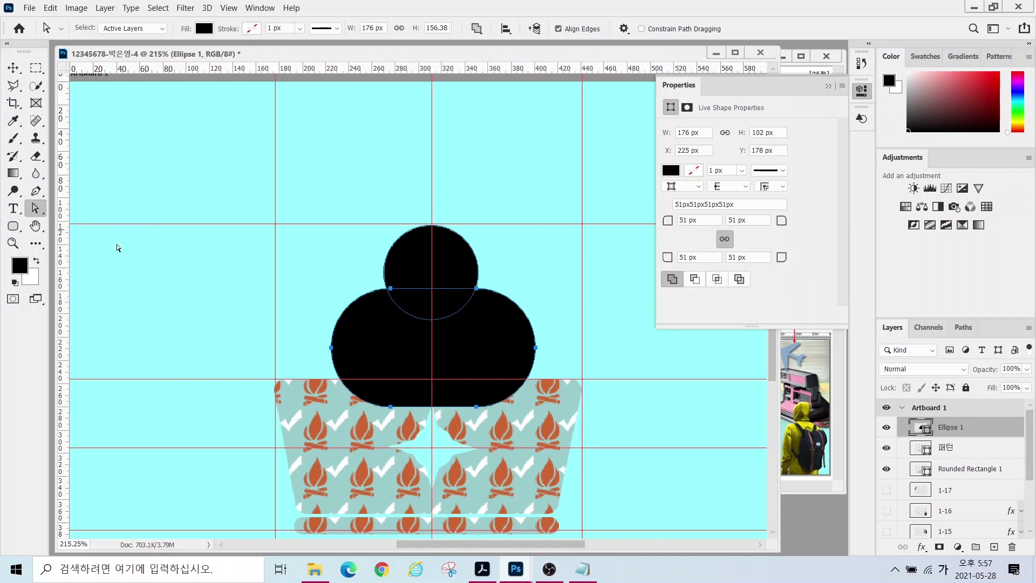
{"action": "right_click", "coordinate": [44, 212]}
{"action": "left_click", "coordinate": [108, 207]}
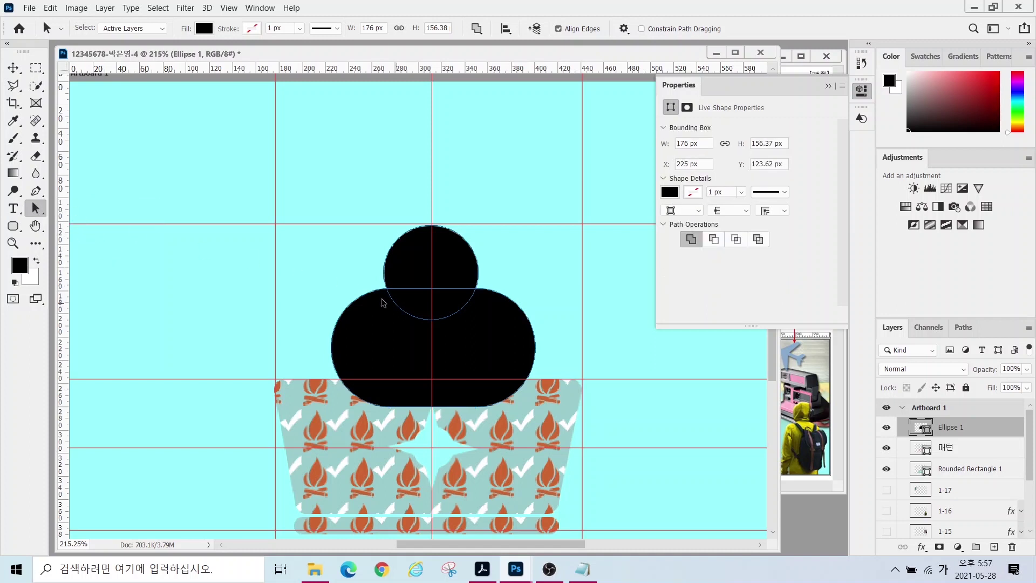
{"action": "left_click_drag", "start_coordinate": [371, 294], "coordinate": [373, 301]}
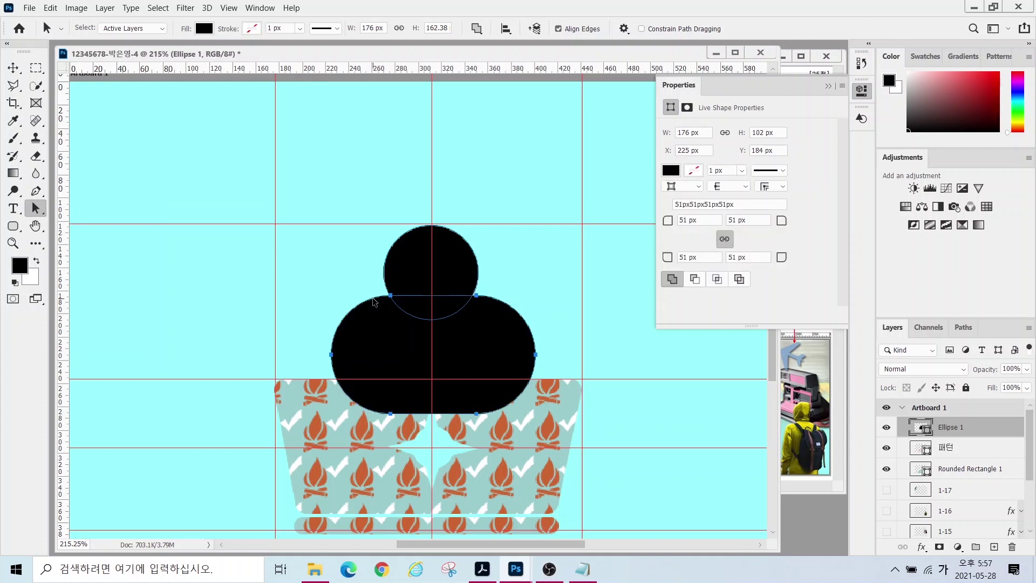
{"action": "left_click", "coordinate": [319, 278]}
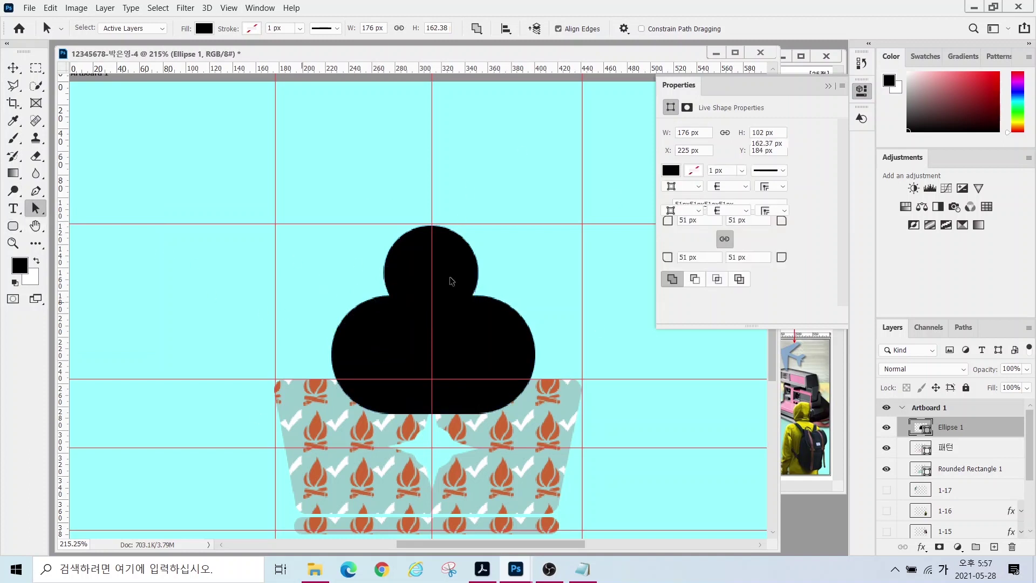
- Set the Rounded Rectangle tool's path operation to Subtract Front Shape
{"action": "left_click", "coordinate": [15, 227]}
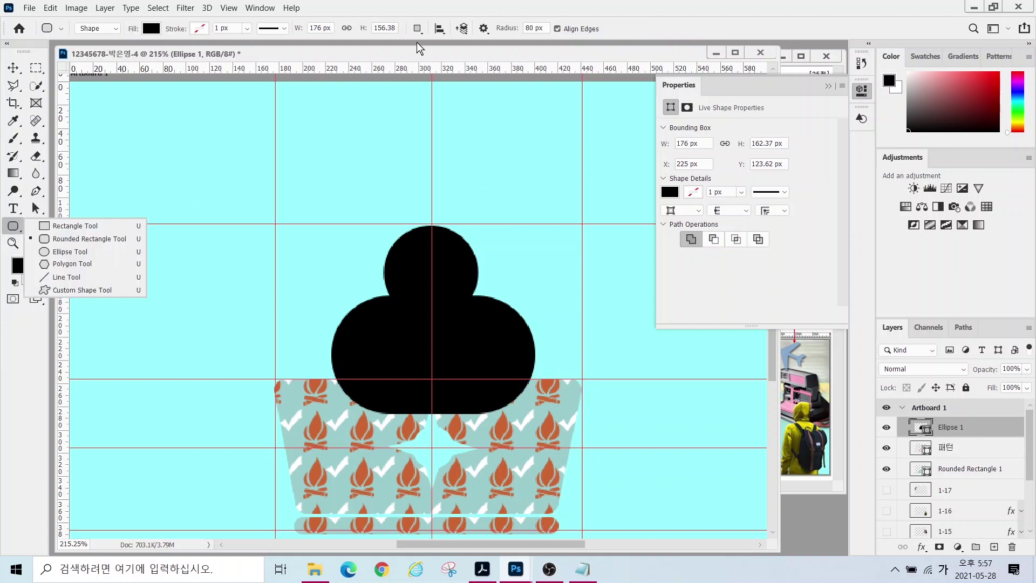
{"action": "left_click", "coordinate": [417, 29]}
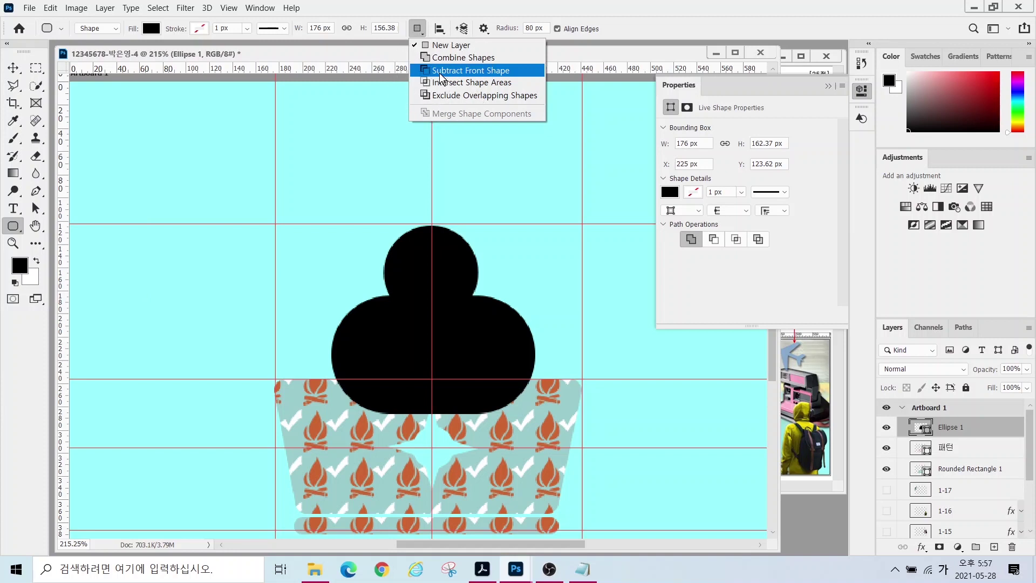
{"action": "left_click", "coordinate": [441, 75]}
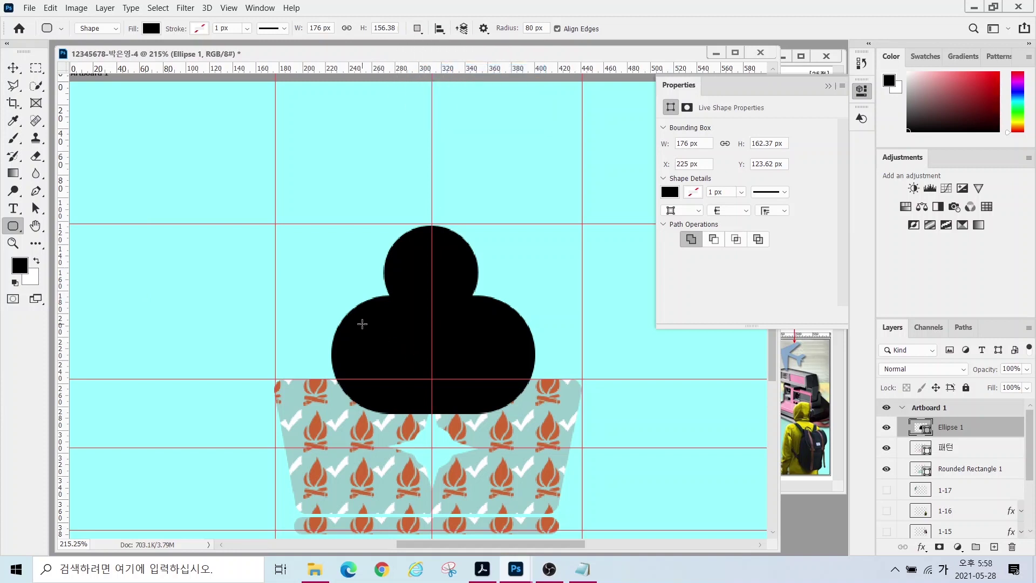
- Cut a smaller rounded hole into the body and pen-draw a path over its lower half
{"action": "left_click_drag", "start_coordinate": [362, 320], "coordinate": [510, 405]}
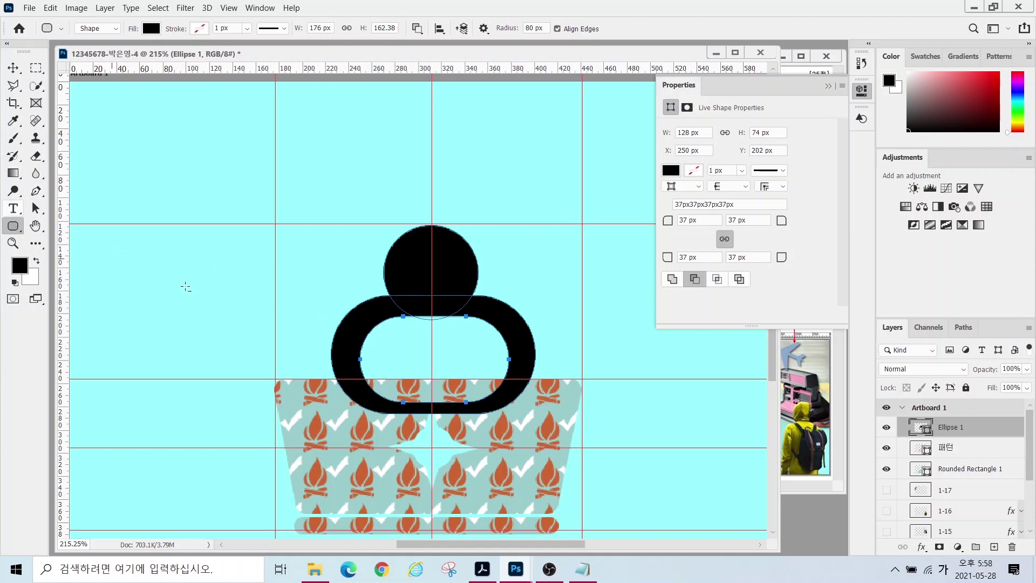
{"action": "left_click", "coordinate": [36, 190]}
{"action": "key", "text": "Escape"}
{"action": "left_click", "coordinate": [378, 351]}
{"action": "key", "text": "ctrl+z"}
{"action": "key", "text": "ctrl+z"}
{"action": "left_click", "coordinate": [324, 355]}
{"action": "left_click", "coordinate": [368, 364]}
{"action": "left_click", "coordinate": [494, 367]}
{"action": "left_click_drag", "start_coordinate": [547, 355], "coordinate": [545, 418]}
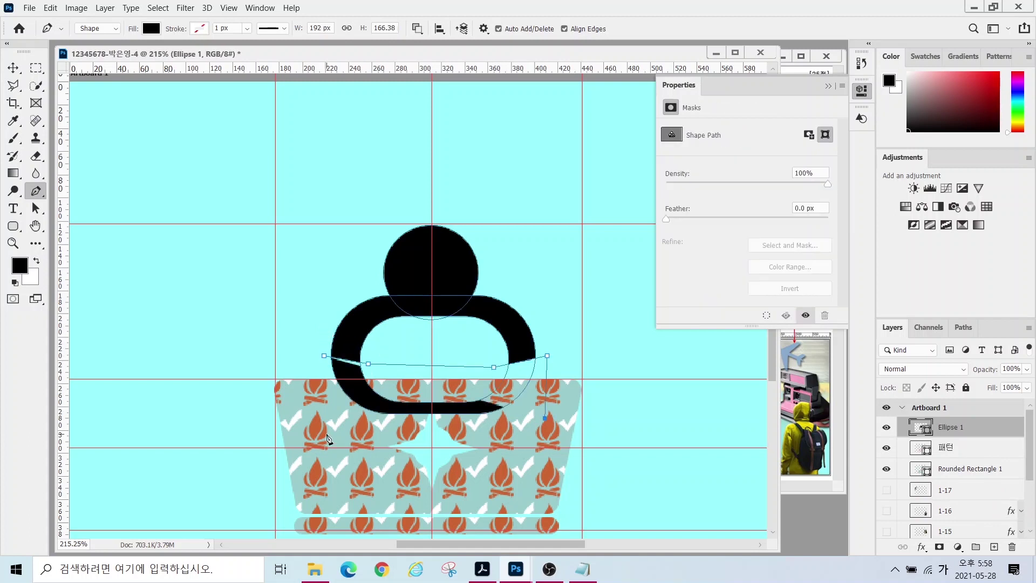
{"action": "left_click", "coordinate": [327, 434]}
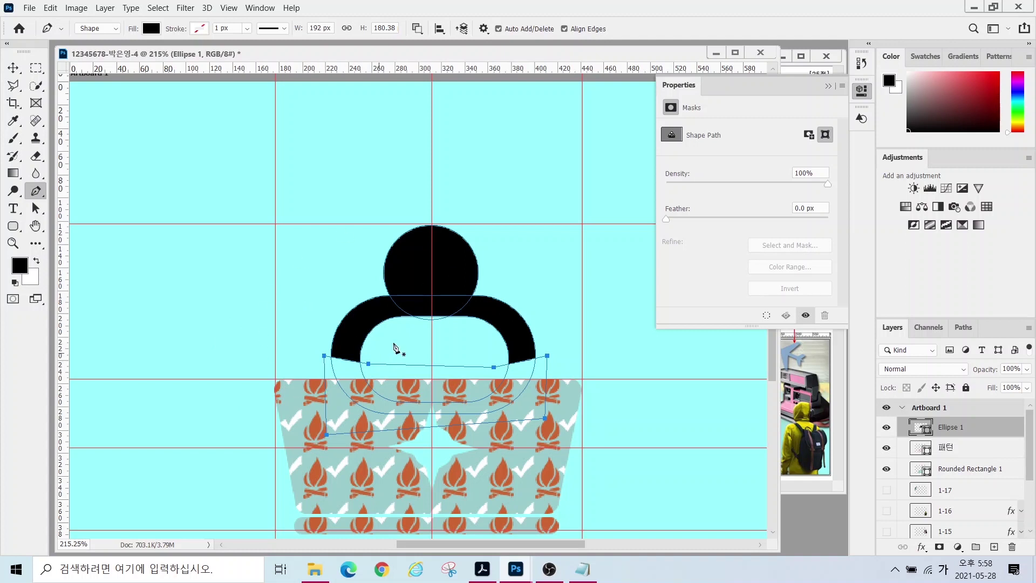
- Merge all shape components into one 176×119.59 px shoulder outline and zoom out
{"action": "left_click", "coordinate": [418, 29]}
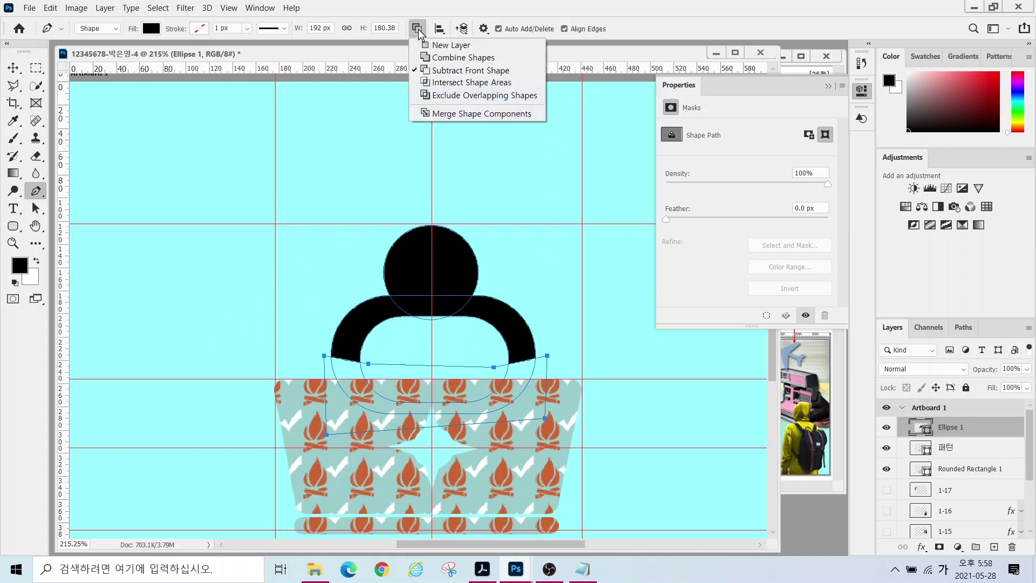
{"action": "left_click", "coordinate": [439, 117]}
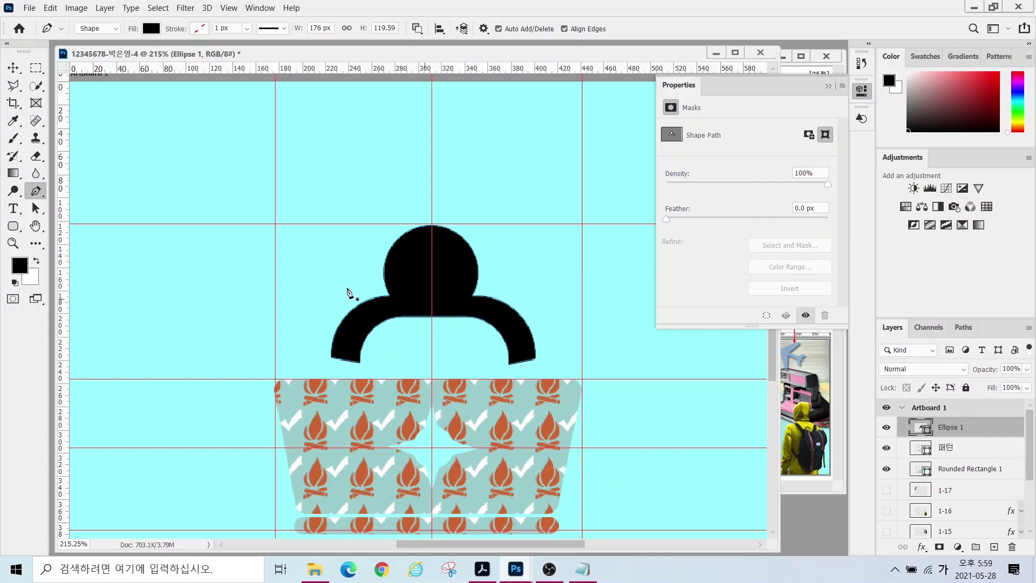
{"action": "key", "text": "z"}
{"action": "left_click_drag", "start_coordinate": [386, 299], "coordinate": [327, 291]}
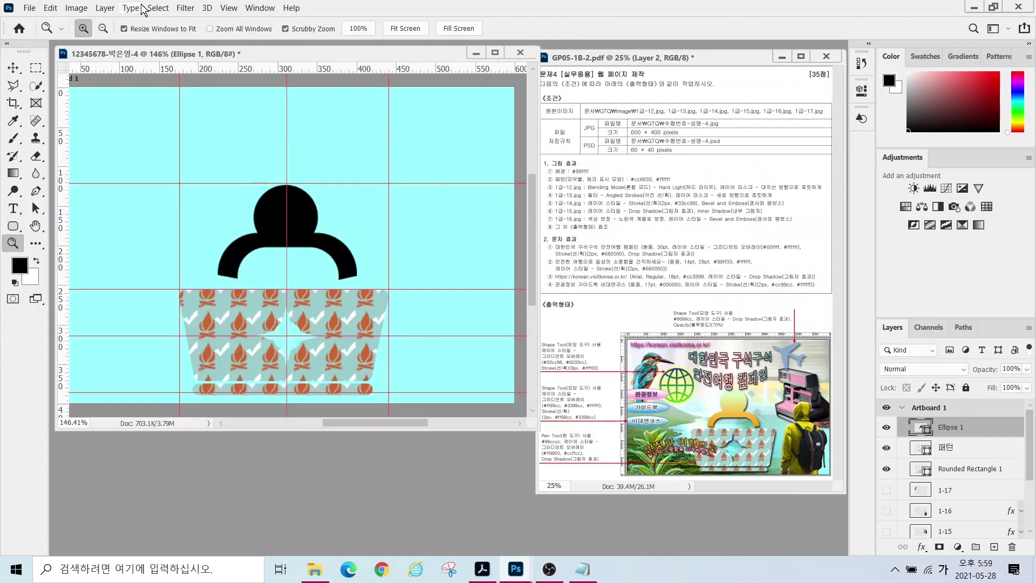
- Clear all guides from the page and zoom out
{"action": "left_click", "coordinate": [234, 8]}
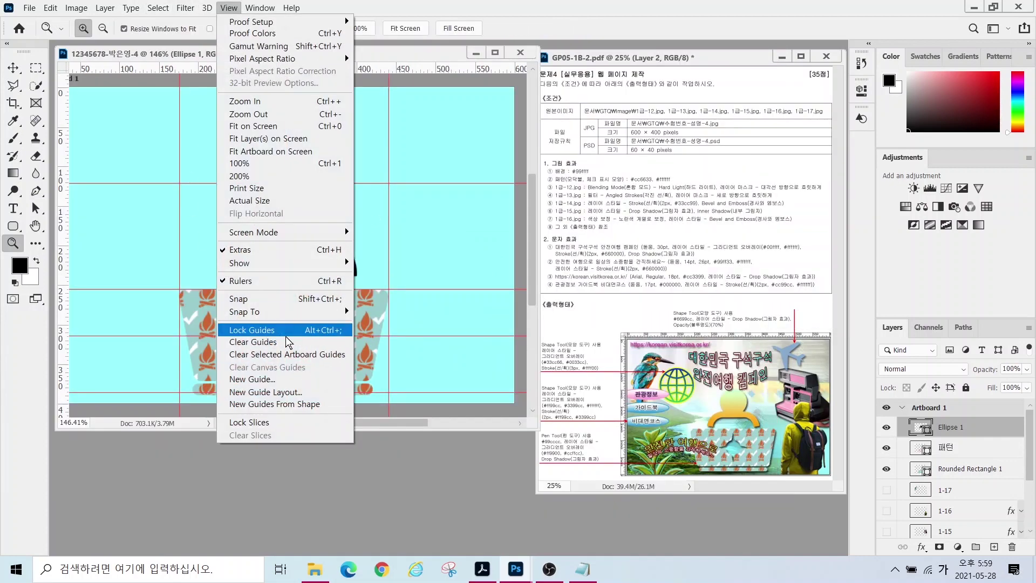
{"action": "left_click", "coordinate": [259, 342]}
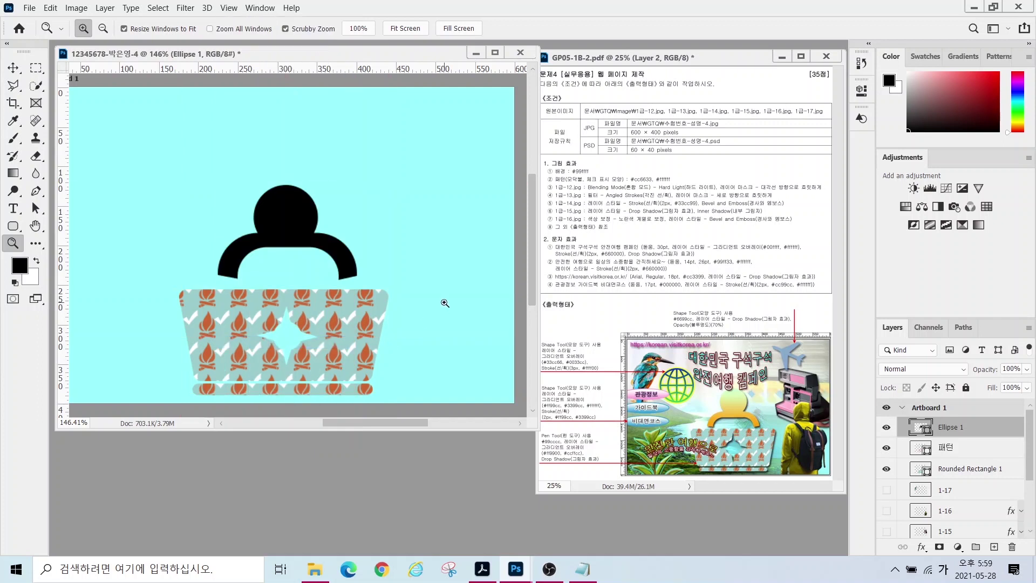
{"action": "key", "text": "alt"}
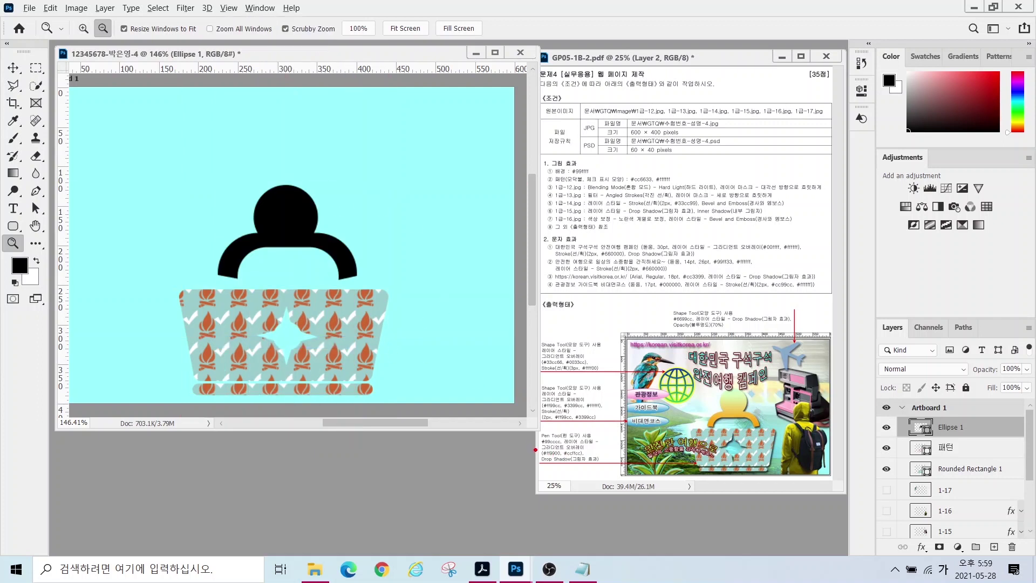
{"action": "left_click_drag", "start_coordinate": [531, 440], "coordinate": [605, 462]}
{"action": "left_click_drag", "start_coordinate": [637, 386], "coordinate": [582, 444]}
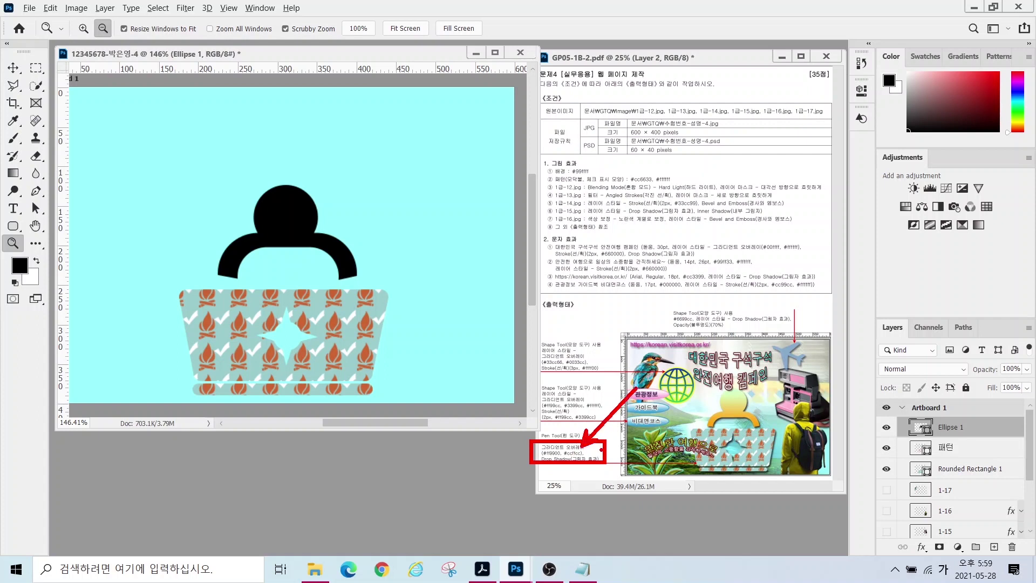
{"action": "key", "text": "Escape"}
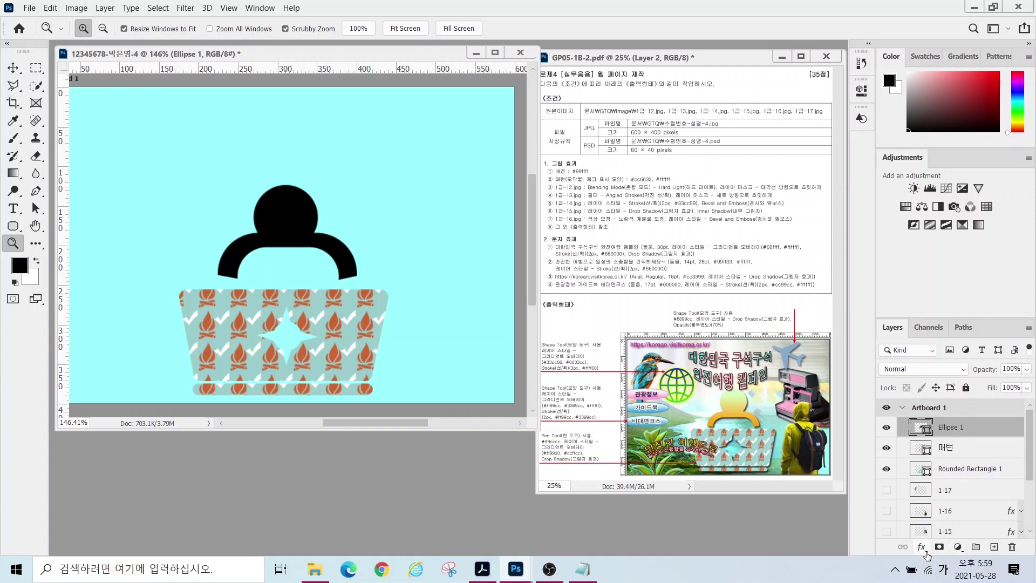
- Add a gradient overlay from #f39c12 to #ccffcc to Ellipse 1
{"action": "left_click", "coordinate": [921, 547]}
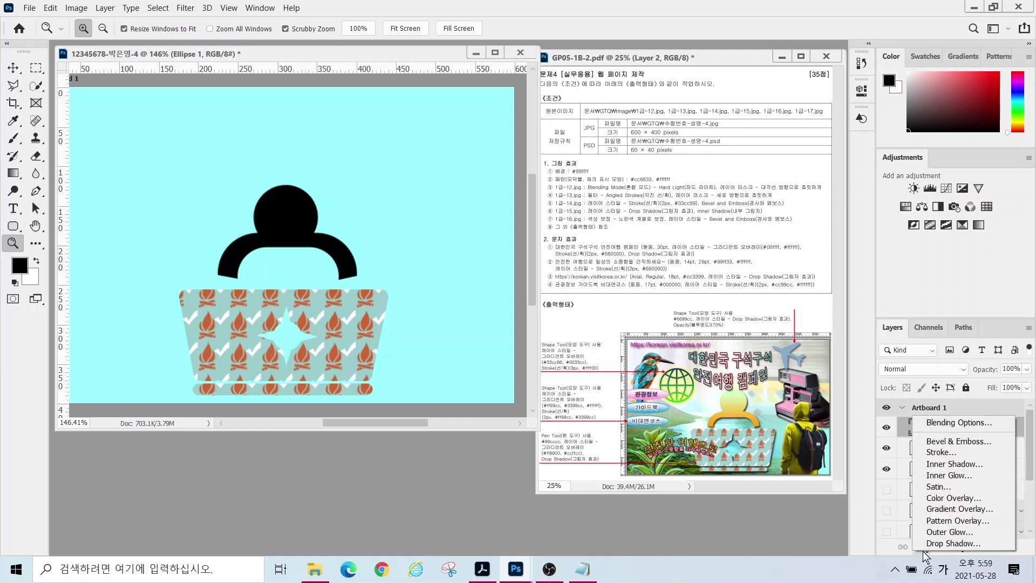
{"action": "left_click", "coordinate": [944, 512]}
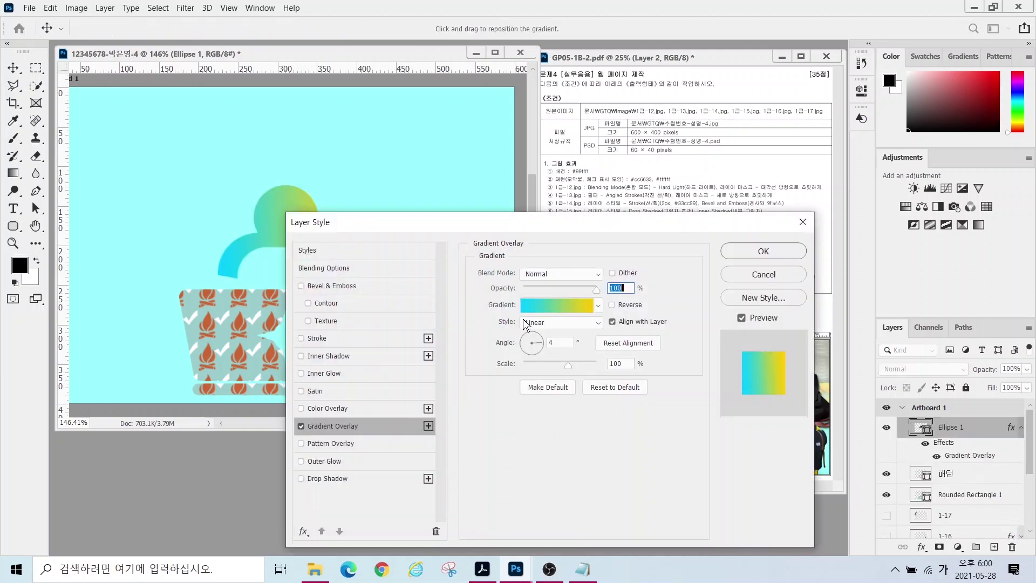
{"action": "left_click", "coordinate": [552, 308]}
{"action": "double_click", "coordinate": [409, 348]}
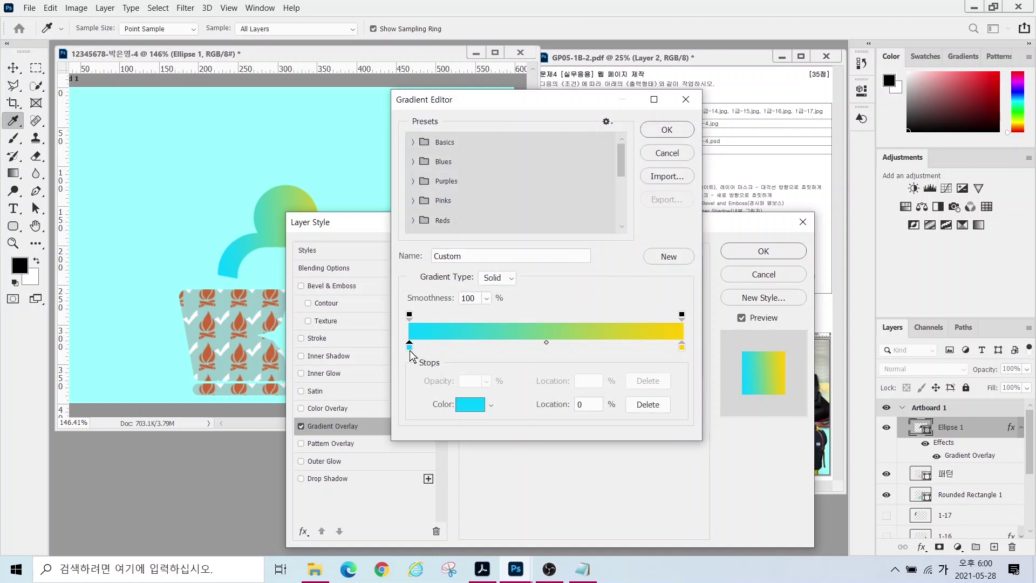
{"action": "double_click", "coordinate": [701, 505]}
{"action": "key", "text": "BackSpace"}
{"action": "type", "text": "f39c12"}
{"action": "key", "text": "Return"}
{"action": "double_click", "coordinate": [681, 345]}
{"action": "type", "text": "ccffcc"}
{"action": "key", "text": "Return"}
{"action": "left_click", "coordinate": [662, 132]}
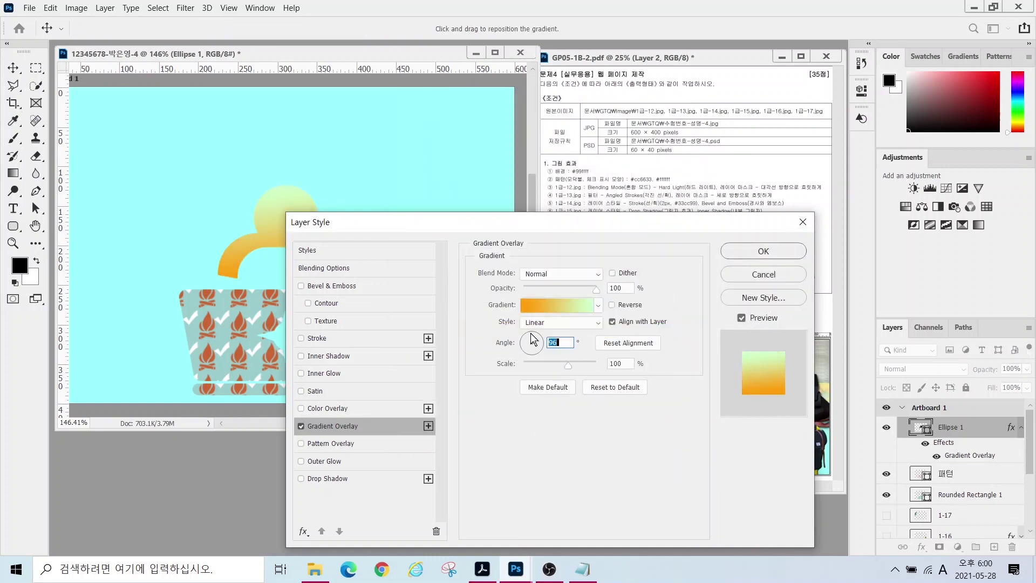
- Add drop shadows to Ellipse 1 and the Rounded Rectangle 1 basket
{"action": "left_click", "coordinate": [323, 478]}
{"action": "left_click", "coordinate": [764, 250]}
{"action": "key", "text": "z"}
{"action": "left_click", "coordinate": [966, 506]}
{"action": "left_click", "coordinate": [922, 546]}
{"action": "key", "text": "Escape"}
{"action": "key", "text": "Return"}
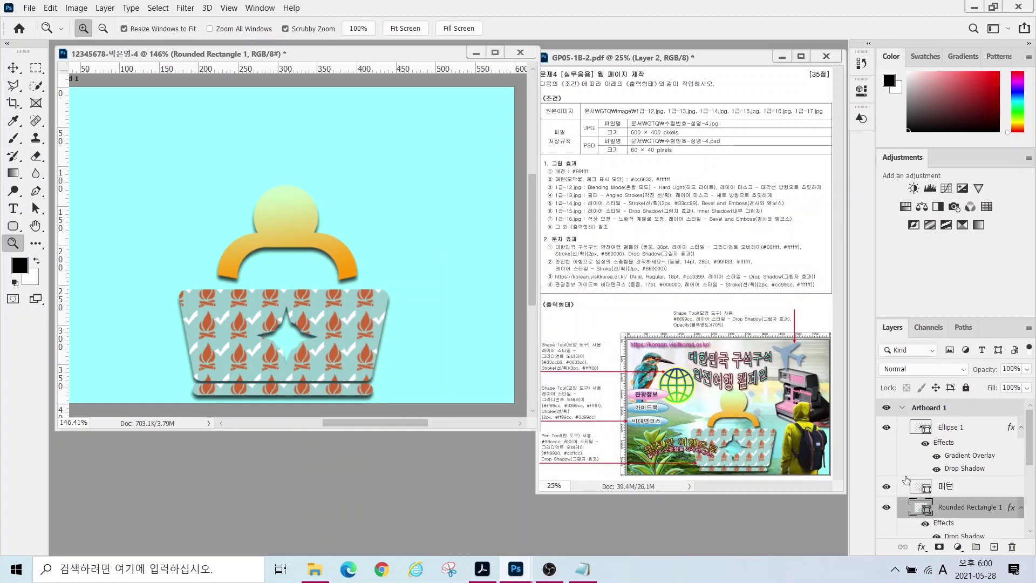
- Turn on visibility for photo layers 1-12 through 1-17
{"action": "left_click", "coordinate": [1020, 427]}
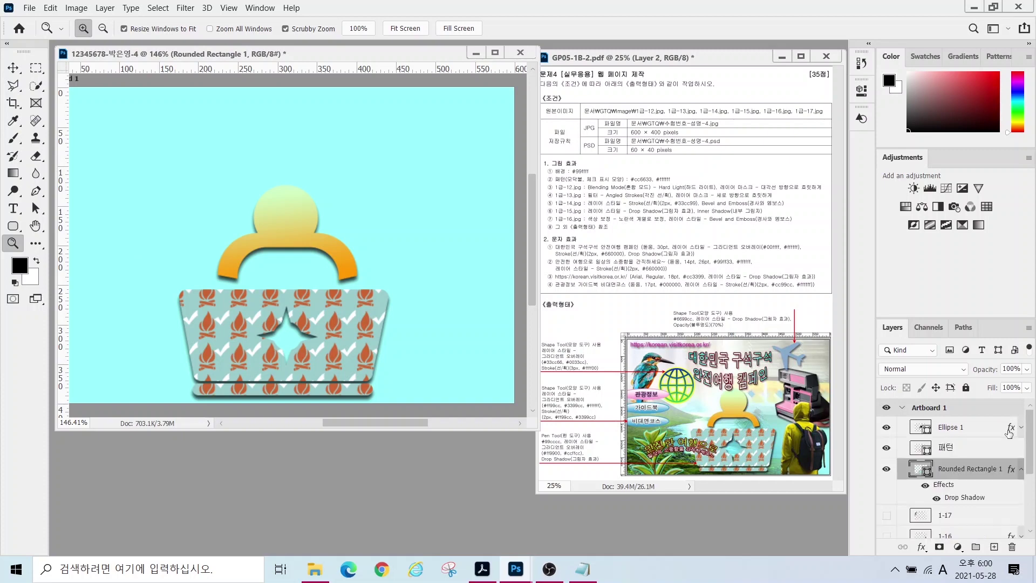
{"action": "scroll", "coordinate": [951, 476], "scroll_direction": "down", "scroll_amount": 2}
{"action": "left_click_drag", "start_coordinate": [887, 514], "coordinate": [896, 430]}
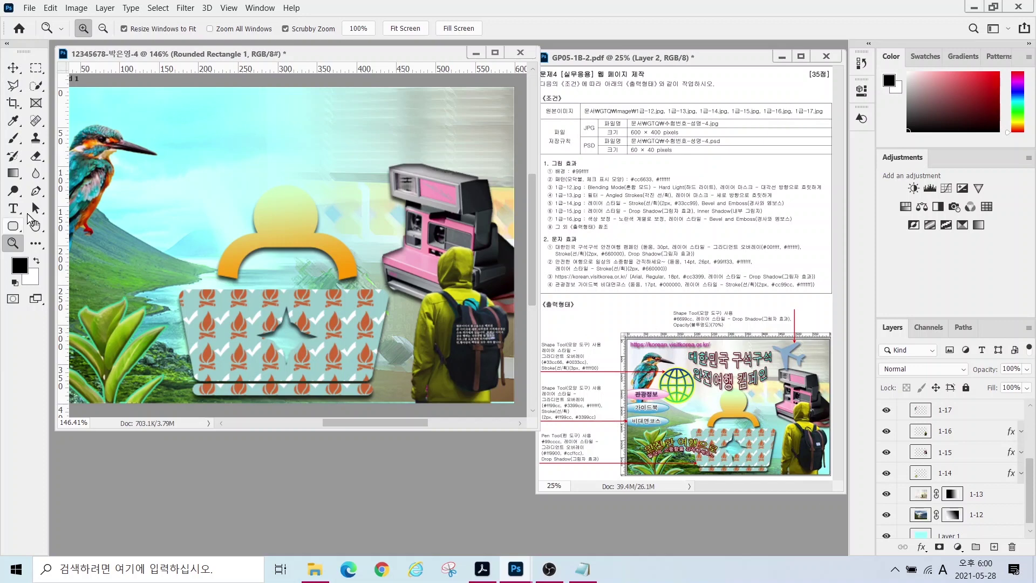
- Draw an airplane custom shape near the top of the page with #6699cc fill
{"action": "left_click_drag", "start_coordinate": [15, 231], "coordinate": [64, 294]}
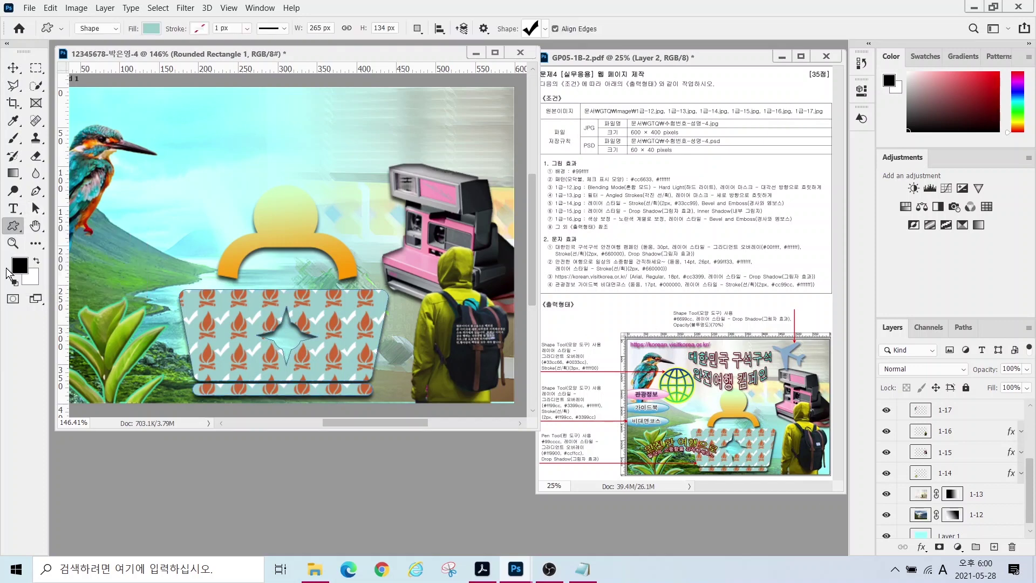
{"action": "left_click", "coordinate": [544, 28]}
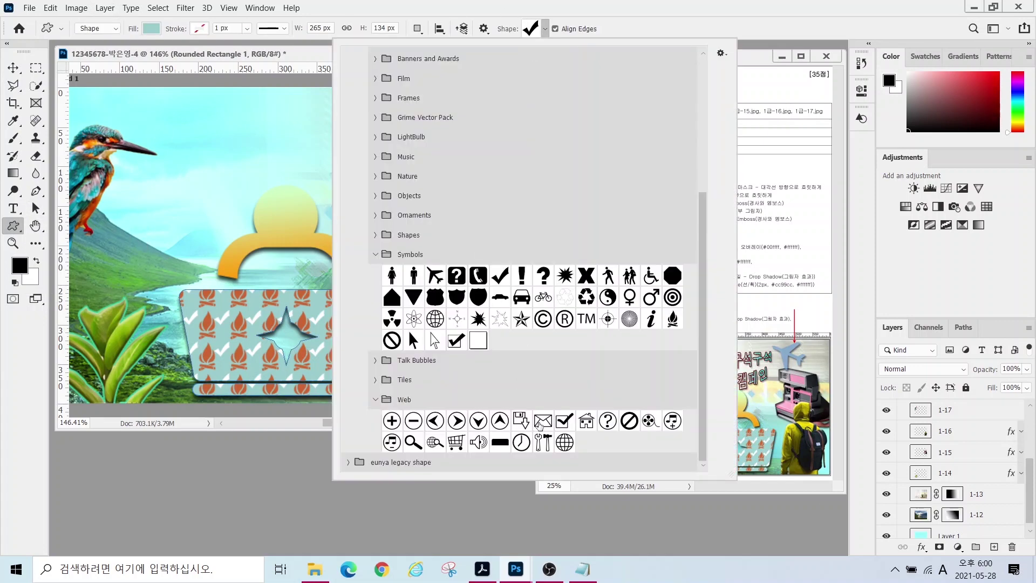
{"action": "left_click", "coordinate": [437, 282]}
{"action": "left_click_drag", "start_coordinate": [413, 103], "coordinate": [482, 174]}
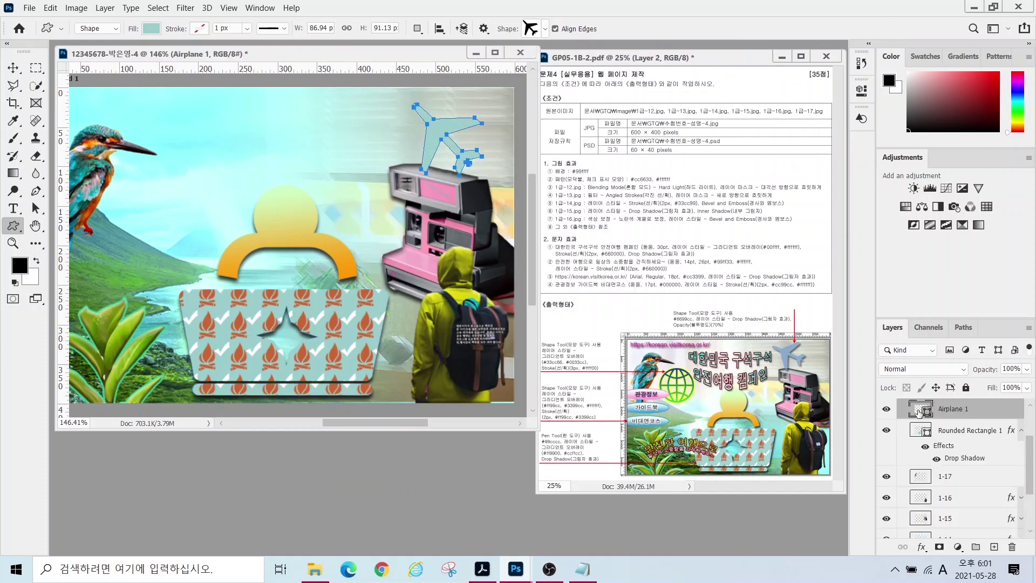
{"action": "double_click", "coordinate": [920, 410]}
{"action": "type", "text": "6699cc"}
{"action": "key", "text": "Return"}
- Give the airplane a drop shadow and 70% opacity, and rotate it to tilt
{"action": "left_click", "coordinate": [921, 546]}
{"action": "left_click", "coordinate": [949, 542]}
{"action": "left_click", "coordinate": [748, 259]}
{"action": "key", "text": "7"}
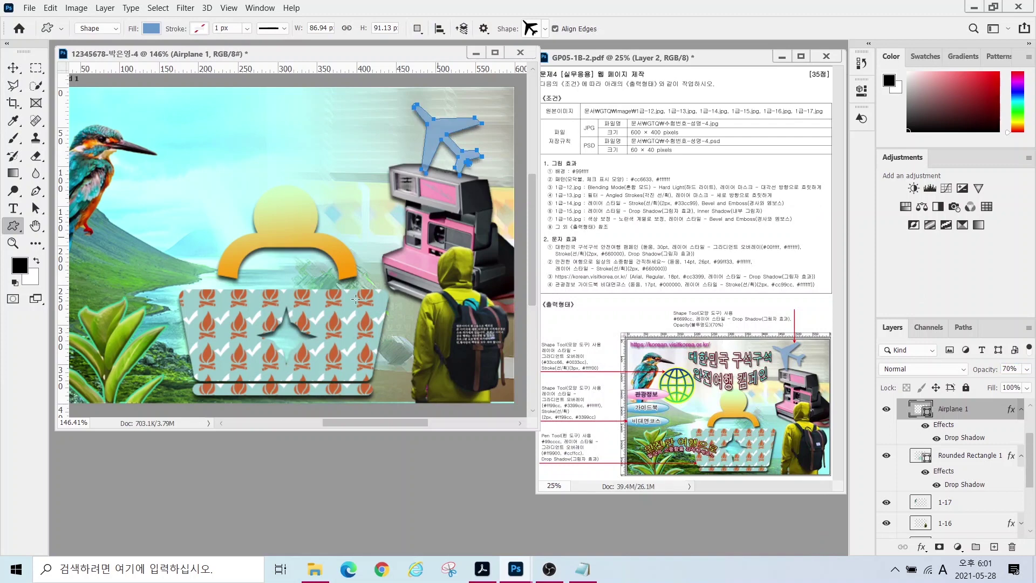
{"action": "key", "text": "ctrl+t"}
{"action": "left_click_drag", "start_coordinate": [392, 97], "coordinate": [387, 137]}
{"action": "left_click", "coordinate": [13, 227]}
- Draw a globe custom shape beside the kingfisher
{"action": "left_click", "coordinate": [529, 31]}
{"action": "double_click", "coordinate": [563, 442]}
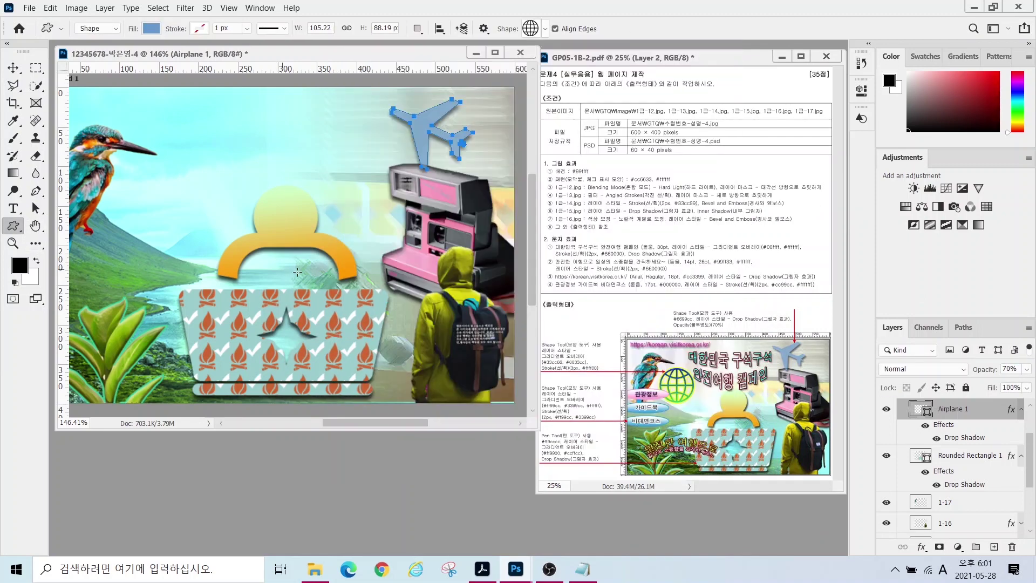
{"action": "left_click_drag", "start_coordinate": [129, 159], "coordinate": [213, 243]}
{"action": "double_click", "coordinate": [921, 408]}
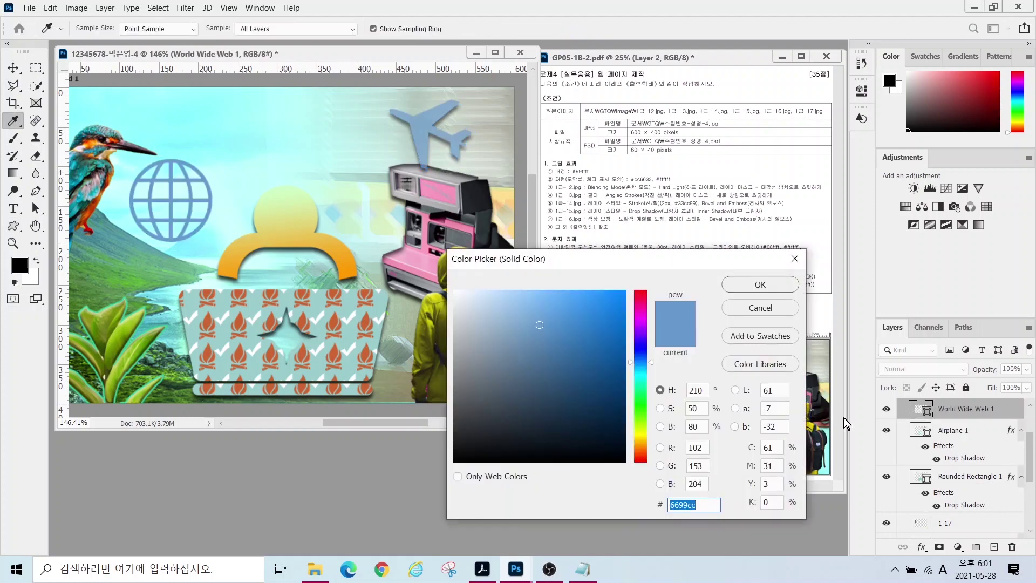
{"action": "key", "text": "Return"}
- Add a gradient overlay to the globe running from green #33cc66 to blue #0033cc
{"action": "left_click", "coordinate": [921, 547]}
{"action": "left_click", "coordinate": [941, 542]}
{"action": "left_click", "coordinate": [539, 312]}
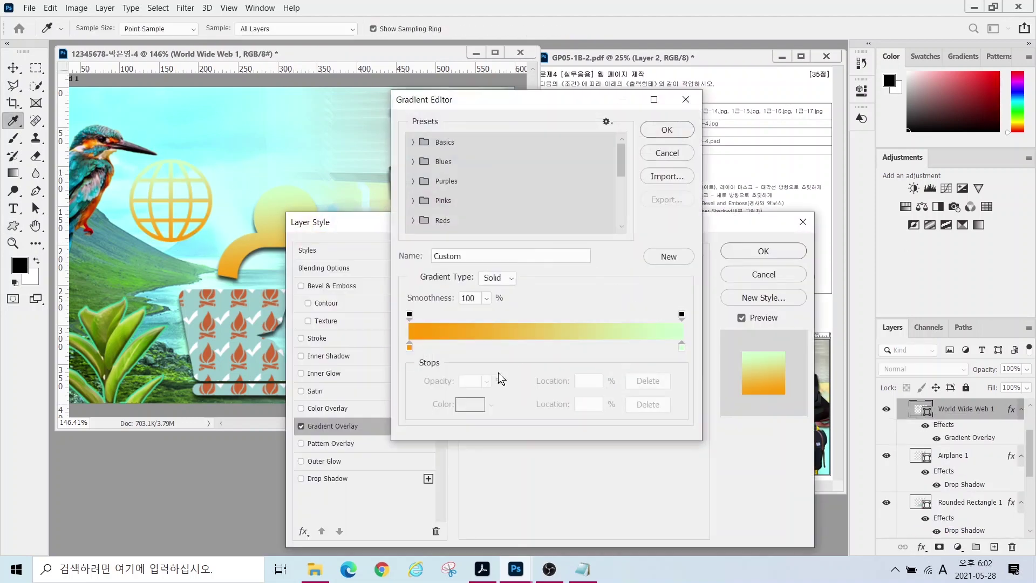
{"action": "double_click", "coordinate": [409, 346]}
{"action": "type", "text": "33cc66"}
{"action": "key", "text": "Return"}
{"action": "double_click", "coordinate": [682, 346]}
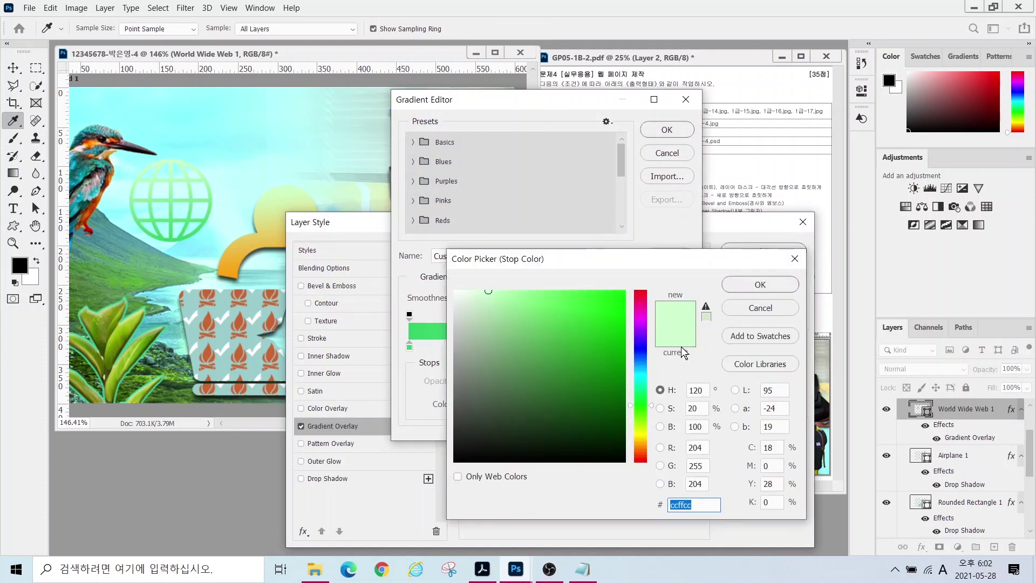
{"action": "type", "text": "0033cc"}
{"action": "key", "text": "Return"}
{"action": "left_click", "coordinate": [664, 132]}
- Give the globe a yellow #ffff00 outline stroke
{"action": "left_click", "coordinate": [316, 338]}
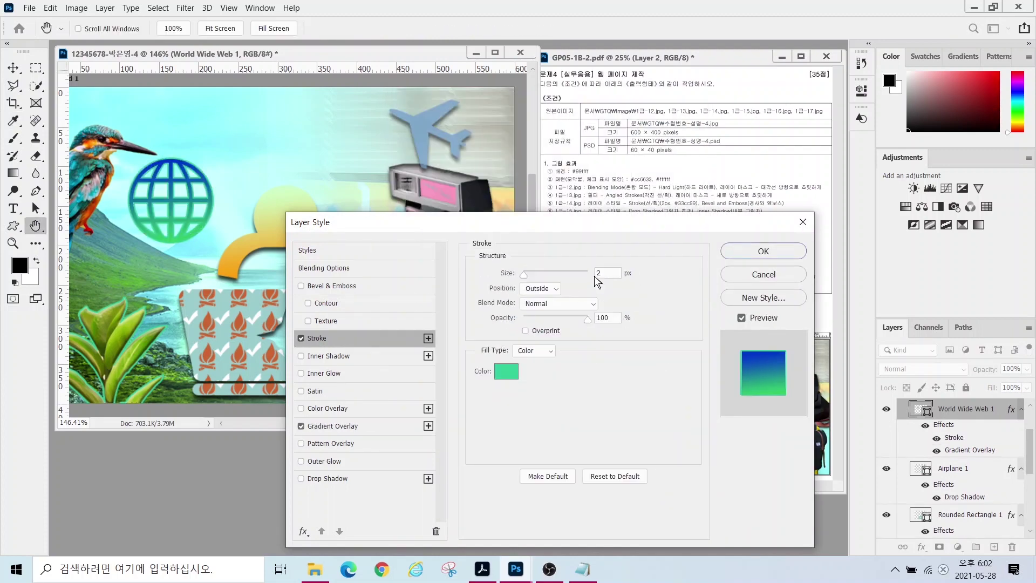
{"action": "left_click", "coordinate": [506, 371]}
{"action": "type", "text": "ffff00"}
{"action": "key", "text": "Return"}
{"action": "key", "text": "Return"}
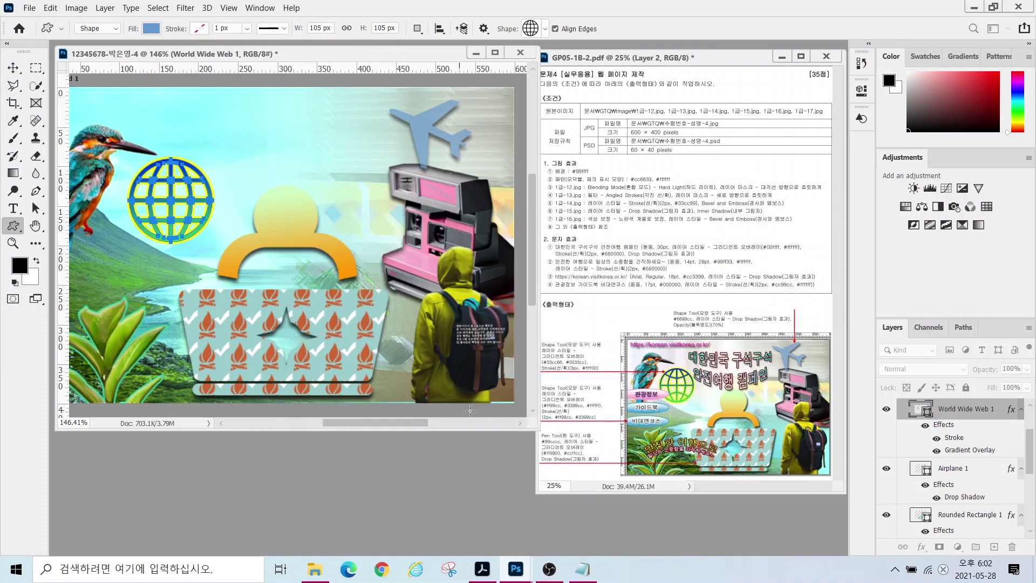
- Shift the airplane and globe slightly left and shrink the globe a little
{"action": "left_click_drag", "start_coordinate": [537, 429], "coordinate": [580, 423]}
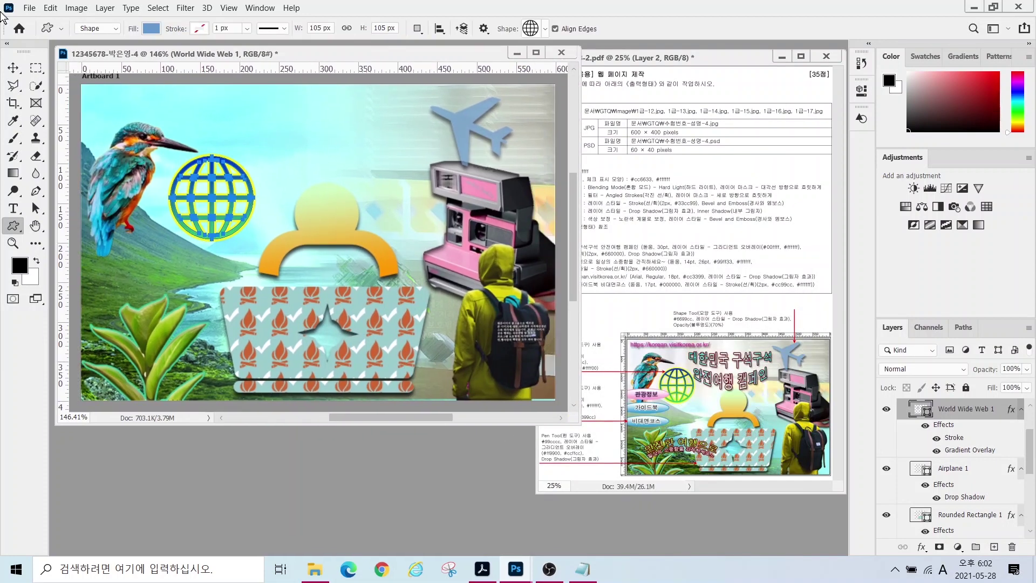
{"action": "left_click", "coordinate": [952, 468]}
{"action": "left_click", "coordinate": [13, 67]}
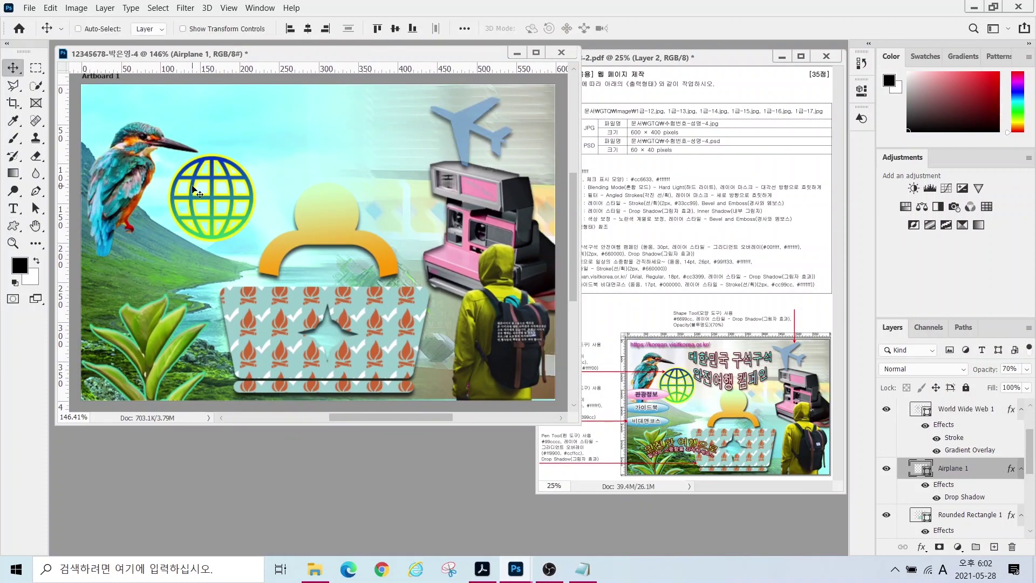
{"action": "left_click_drag", "start_coordinate": [193, 188], "coordinate": [180, 189]}
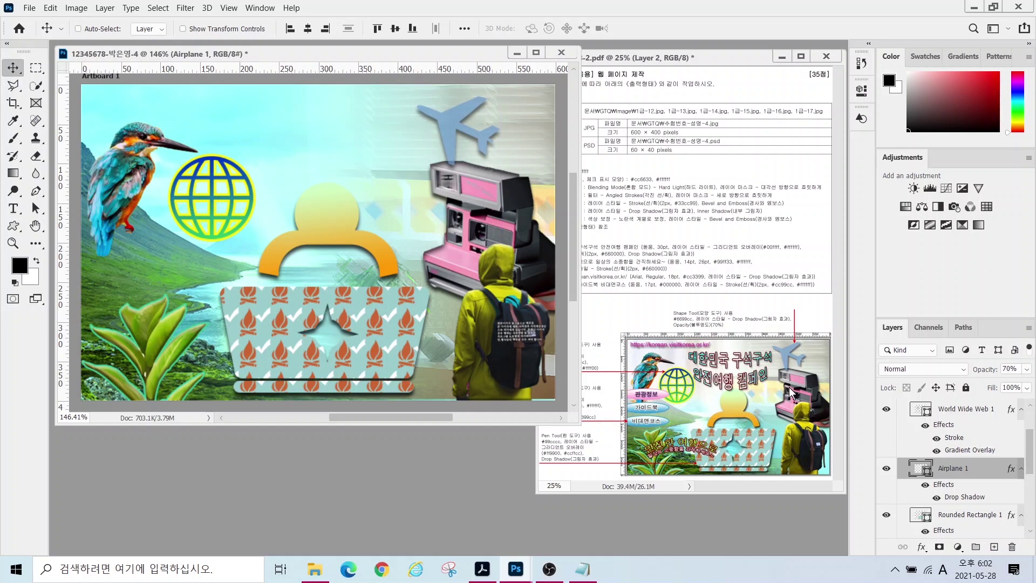
{"action": "left_click", "coordinate": [962, 411]}
{"action": "left_click_drag", "start_coordinate": [215, 202], "coordinate": [203, 201]}
{"action": "key", "text": "ctrl+t"}
{"action": "left_click_drag", "start_coordinate": [241, 156], "coordinate": [231, 164]}
{"action": "key", "text": "Return"}
- Draw a wide, flat ellipse below the globe
{"action": "key", "text": "u"}
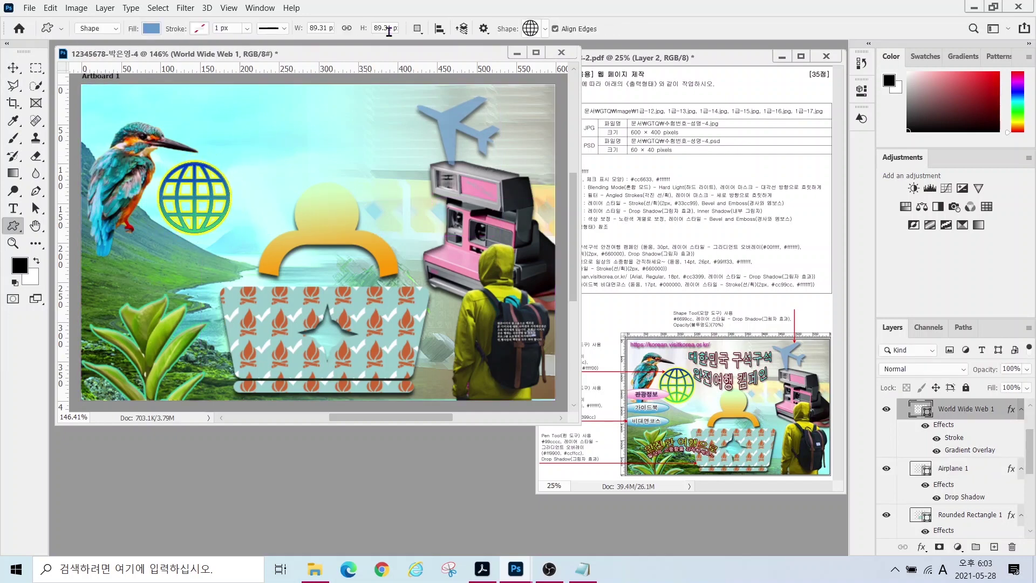
{"action": "right_click", "coordinate": [13, 226]}
{"action": "left_click", "coordinate": [43, 251]}
{"action": "left_click_drag", "start_coordinate": [79, 246], "coordinate": [196, 277]}
- Move the ellipse up to the left edge and add a pink #ff88cc to white gradient overlay
{"action": "key", "text": "v"}
{"action": "left_click_drag", "start_coordinate": [130, 258], "coordinate": [127, 219]}
{"action": "left_click", "coordinate": [921, 546]}
{"action": "left_click", "coordinate": [940, 507]}
{"action": "left_click", "coordinate": [503, 356]}
{"action": "double_click", "coordinate": [409, 345]}
{"action": "type", "text": "ff88cc"}
{"action": "key", "text": "Return"}
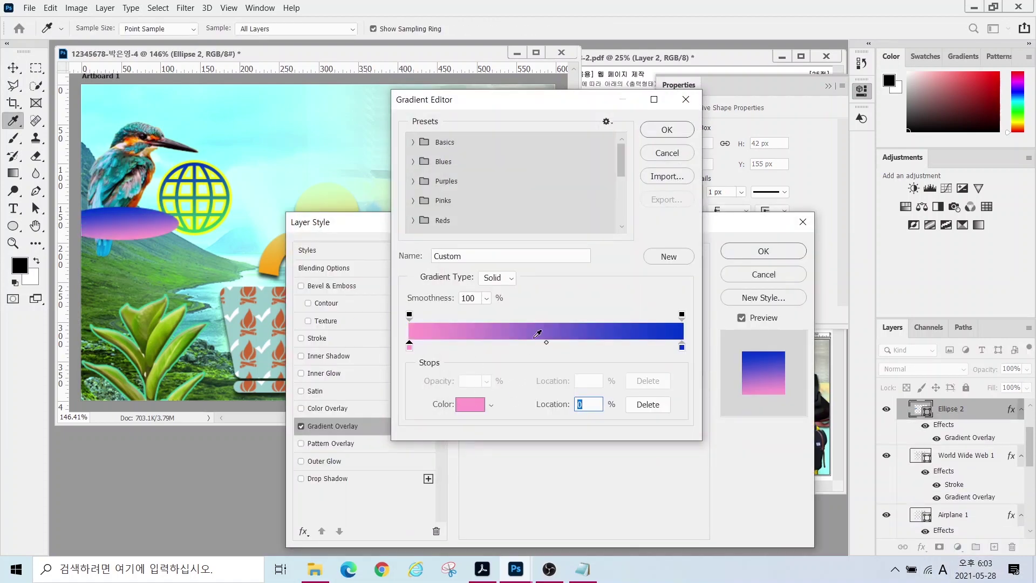
{"action": "double_click", "coordinate": [681, 346]}
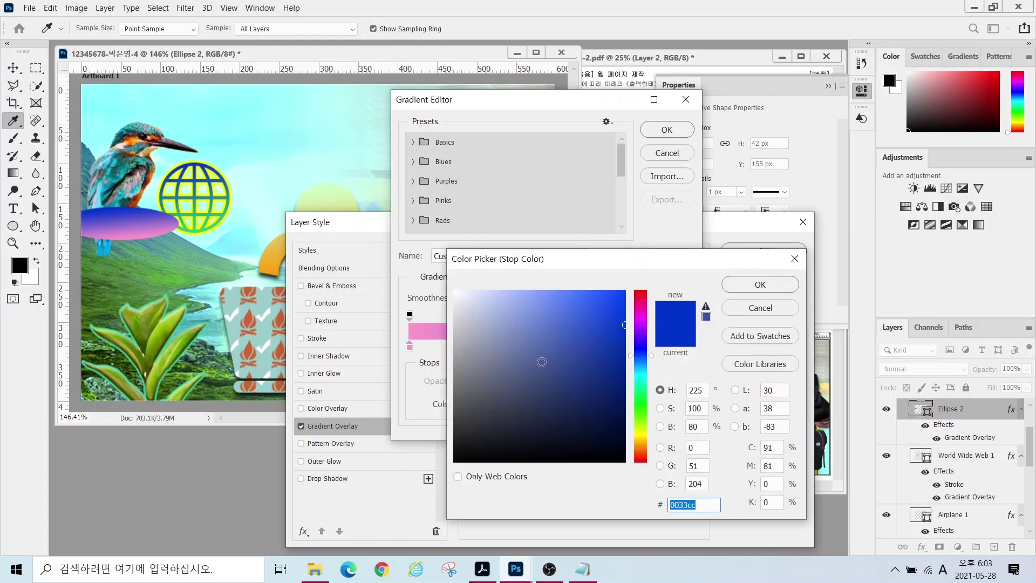
{"action": "type", "text": "ffffff"}
{"action": "key", "text": "Return"}
- Give the ellipse a 2 px #ff99cc pink outline and apply its effects
{"action": "key", "text": "Return"}
{"action": "left_click", "coordinate": [317, 338]}
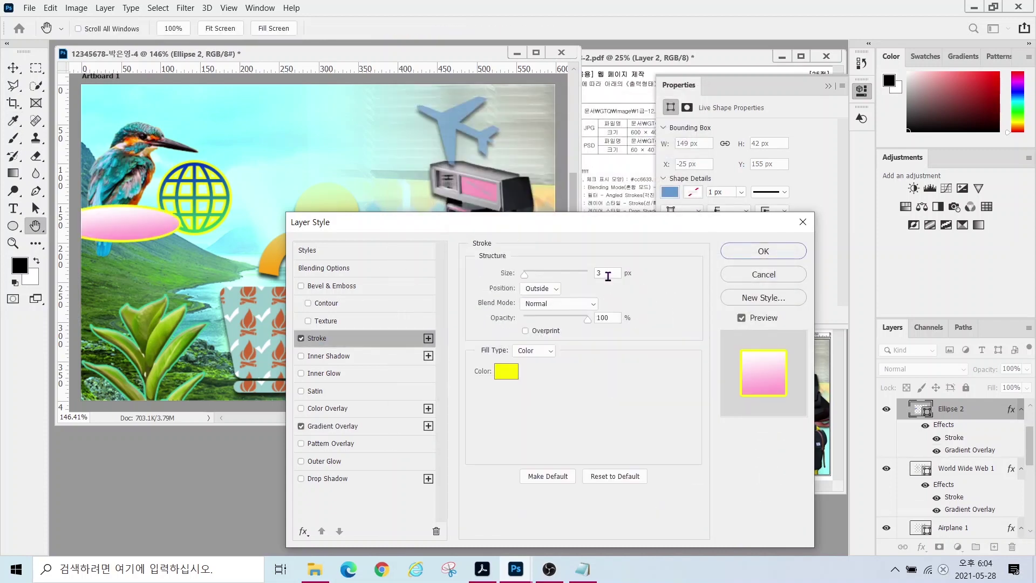
{"action": "type", "text": "2"}
{"action": "left_click", "coordinate": [506, 370]}
{"action": "type", "text": "ff99cc"}
{"action": "key", "text": "Return"}
{"action": "key", "text": "Return"}
{"action": "left_click", "coordinate": [18, 68]}
- Duplicate the pink ellipse twice below itself and shrink the copies to about 79%
{"action": "left_click_drag", "start_coordinate": [132, 236], "coordinate": [132, 318]}
{"action": "key", "text": "ctrl+j"}
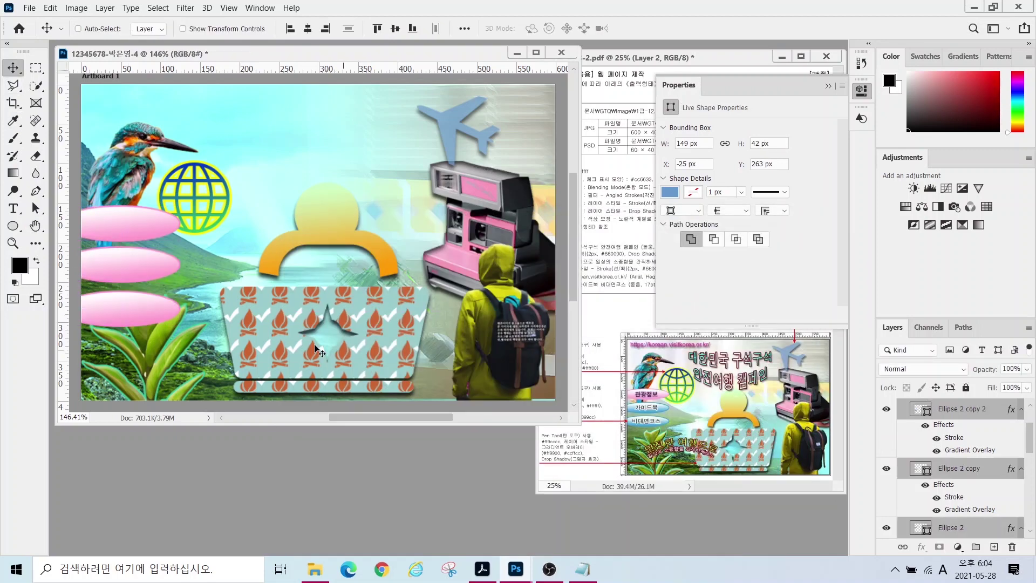
{"action": "key", "text": "ctrl+t"}
{"action": "left_click_drag", "start_coordinate": [130, 326], "coordinate": [120, 300]}
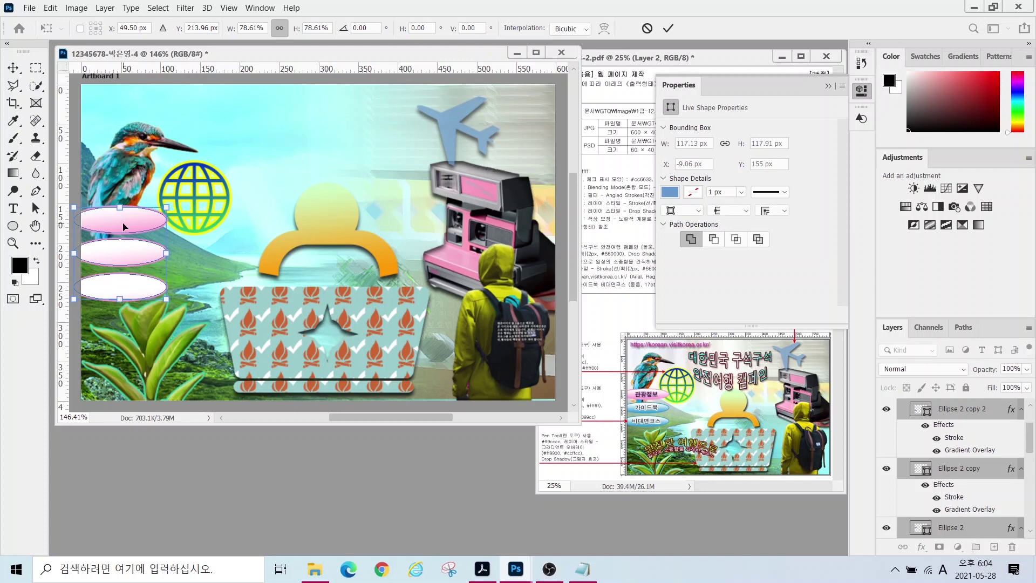
{"action": "key", "text": "Return"}
- Change the middle ellipse's gradient left end to blue #3399cc
{"action": "left_click", "coordinate": [949, 470]}
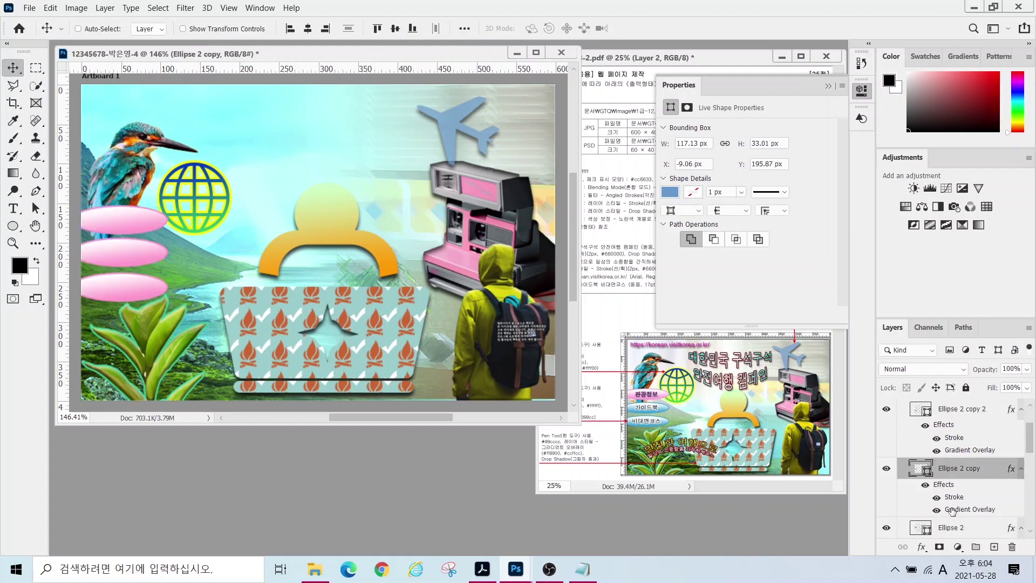
{"action": "double_click", "coordinate": [969, 509]}
{"action": "left_click", "coordinate": [543, 303]}
{"action": "double_click", "coordinate": [408, 345]}
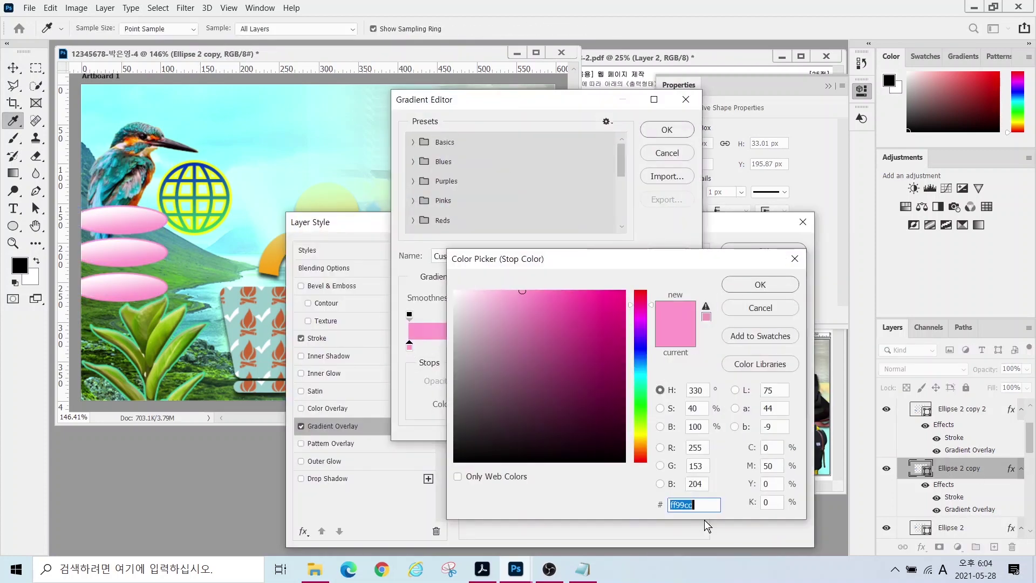
{"action": "type", "text": "3399cc"}
{"action": "key", "text": "Return"}
- Give the middle ellipse a dark blue #003366 outline and copy its gradient onto the bottom ellipse
{"action": "key", "text": "Return"}
{"action": "left_click", "coordinate": [317, 338]}
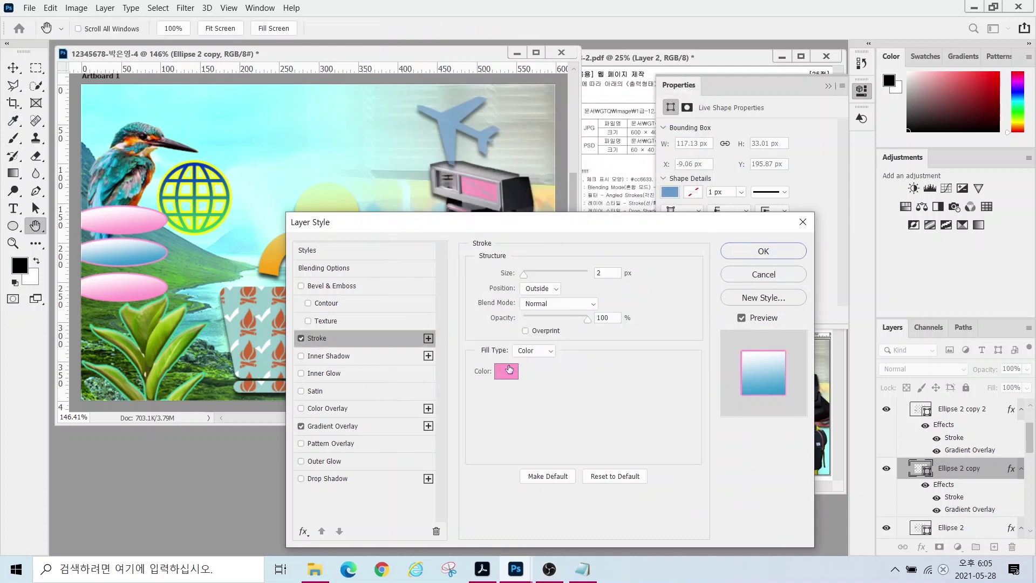
{"action": "left_click", "coordinate": [504, 370]}
{"action": "type", "text": "003366"}
{"action": "key", "text": "Return"}
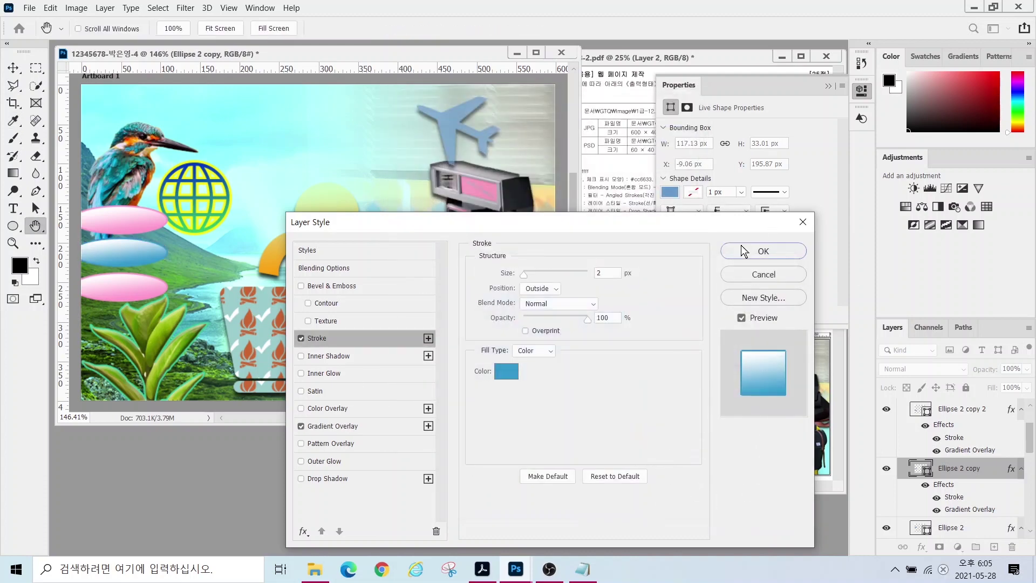
{"action": "key", "text": "Return"}
{"action": "left_click_drag", "start_coordinate": [954, 512], "coordinate": [953, 434]}
{"action": "left_click", "coordinate": [12, 208]}
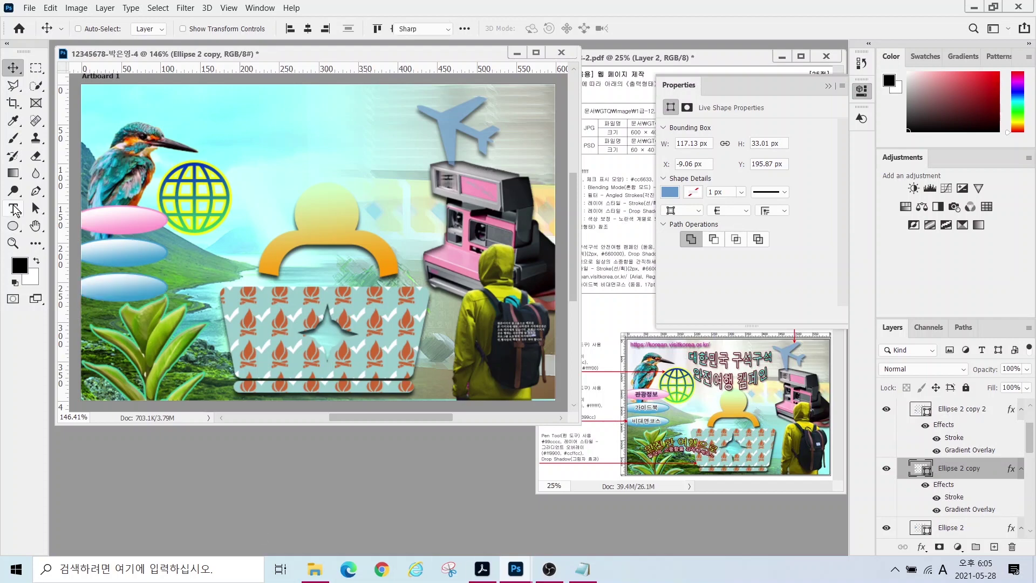
- Type the two-line title '대한민국 구석구석 / 안전여행 캠페인' at 30 pt
{"action": "left_click", "coordinate": [192, 122]}
{"action": "type", "text": "대한민국 구석구석"}
{"action": "key", "text": "Return"}
{"action": "type", "text": "안전여행 캠페인"}
{"action": "key", "text": "ctrl+a"}
{"action": "left_click", "coordinate": [351, 28]}
{"action": "type", "text": "30"}
{"action": "key", "text": "Return"}
- Add a gradient overlay to the title running from cyan #00ffff to white #ffffff
{"action": "left_click", "coordinate": [921, 546]}
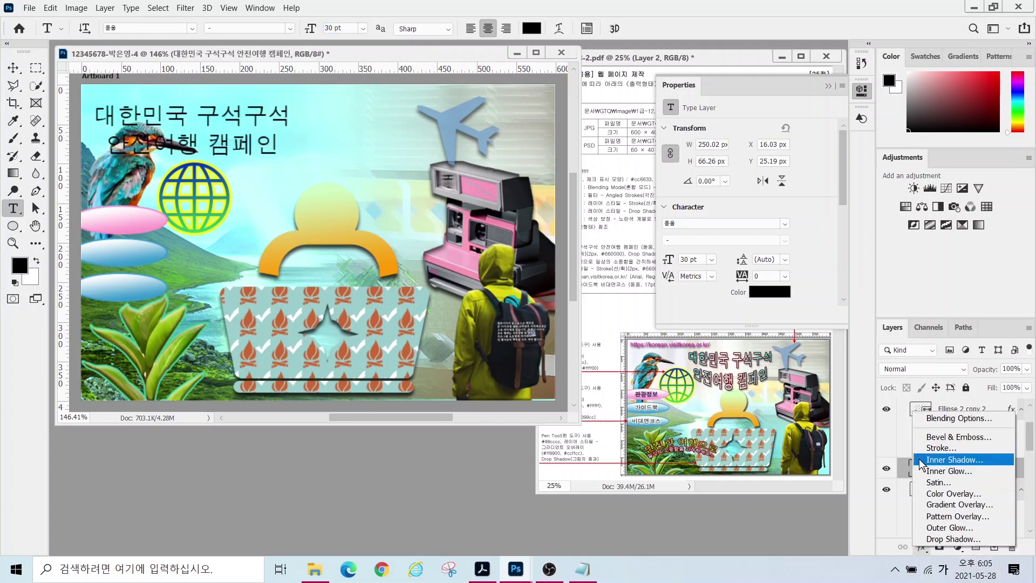
{"action": "left_click", "coordinate": [949, 503]}
{"action": "left_click", "coordinate": [517, 294]}
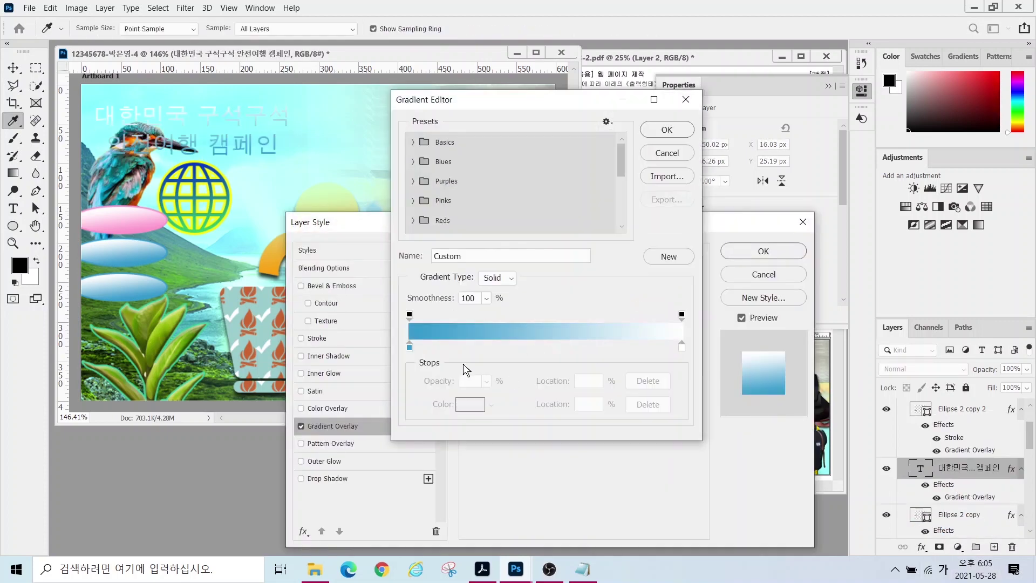
{"action": "double_click", "coordinate": [409, 347]}
{"action": "type", "text": "00ffff"}
{"action": "key", "text": "Return"}
{"action": "left_click", "coordinate": [681, 346]}
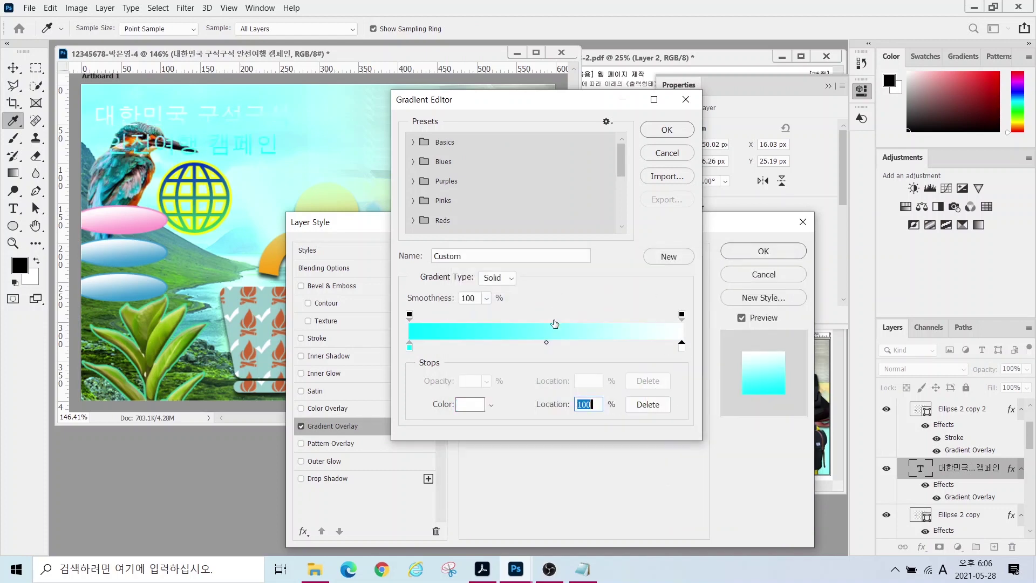
{"action": "double_click", "coordinate": [681, 347]}
{"action": "type", "text": "ffffff"}
{"action": "left_click", "coordinate": [762, 285]}
{"action": "left_click", "coordinate": [667, 129]}
- Give the title a 2 px #660000 dark red outline and a drop shadow
{"action": "left_click", "coordinate": [317, 337]}
{"action": "left_click_drag", "start_coordinate": [539, 277], "coordinate": [580, 278]}
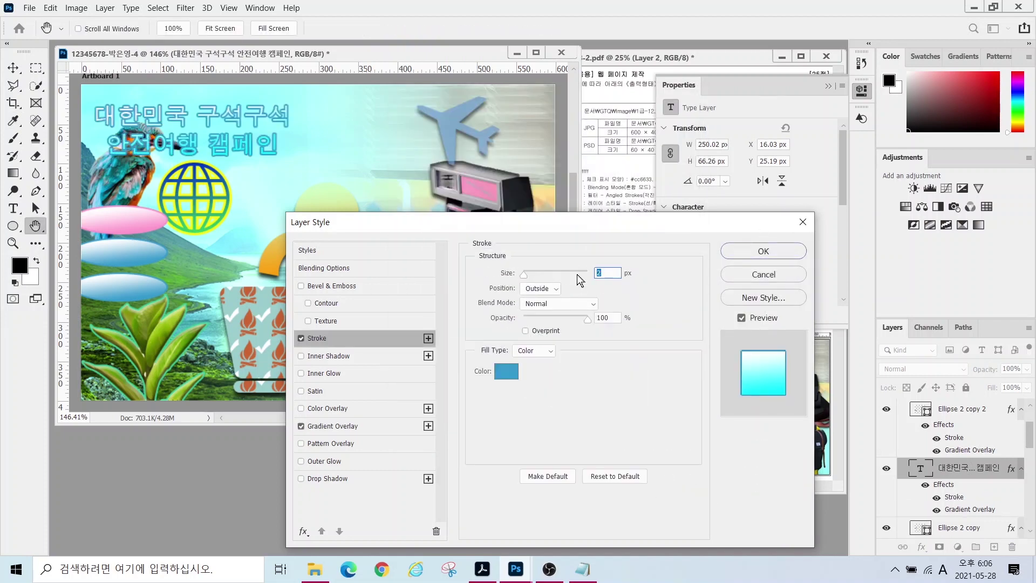
{"action": "left_click", "coordinate": [504, 370]}
{"action": "type", "text": "660000"}
{"action": "key", "text": "Return"}
{"action": "left_click", "coordinate": [328, 478]}
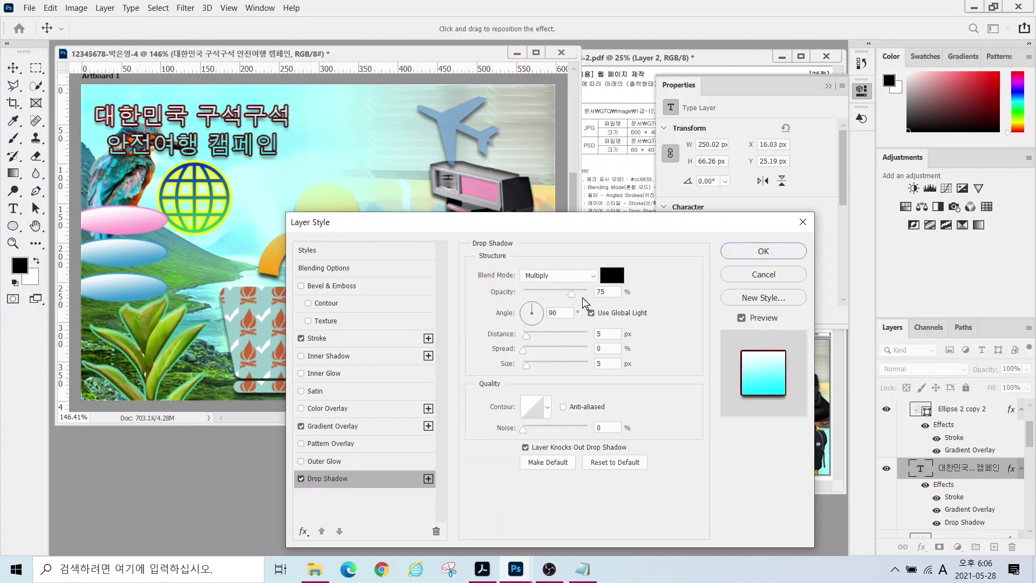
- Make the title's gradient reflected, horizontal and reversed, then confirm the layer effects
{"action": "left_click", "coordinate": [330, 426]}
{"action": "left_click", "coordinate": [561, 322]}
{"action": "left_click", "coordinate": [540, 356]}
{"action": "double_click", "coordinate": [559, 342]}
{"action": "type", "text": "90"}
{"action": "left_click", "coordinate": [540, 343]}
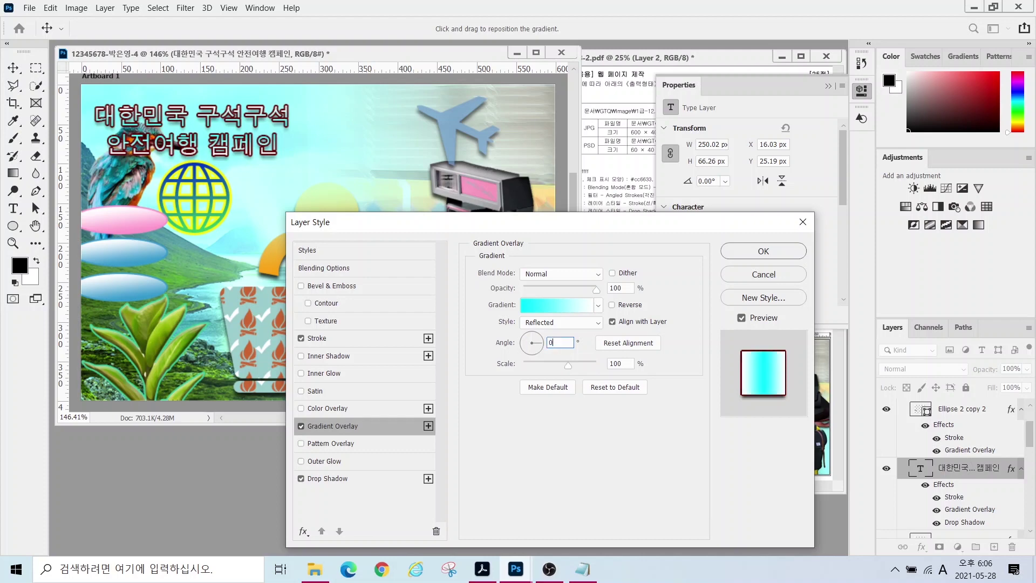
{"action": "left_click", "coordinate": [612, 305]}
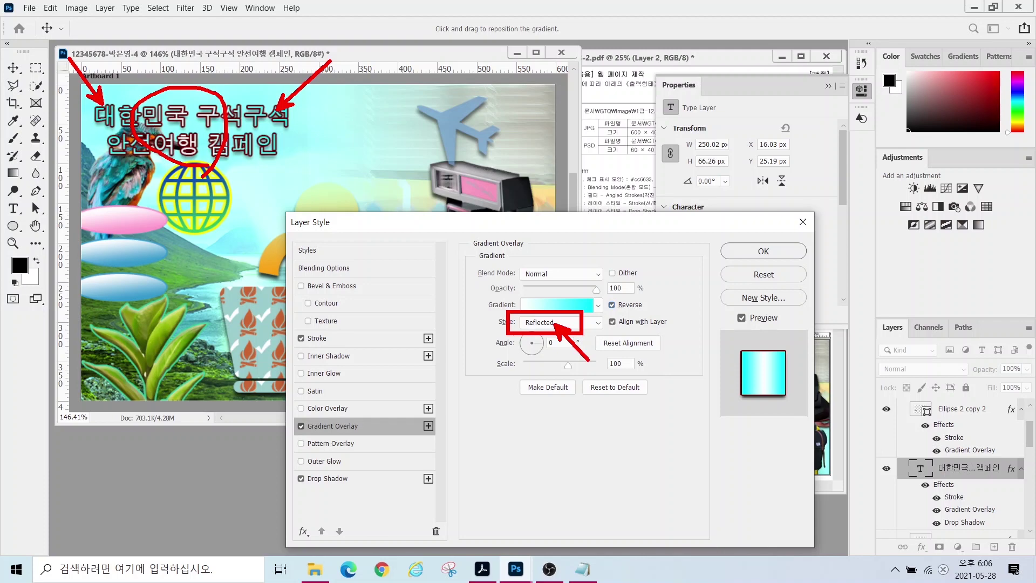
{"action": "key", "text": "Escape"}
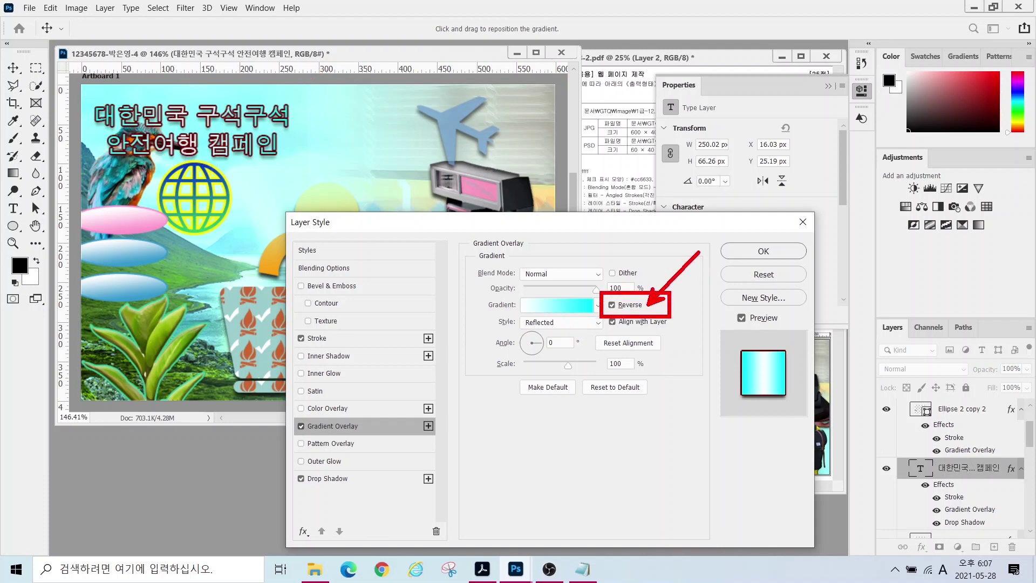
{"action": "key", "text": "Escape"}
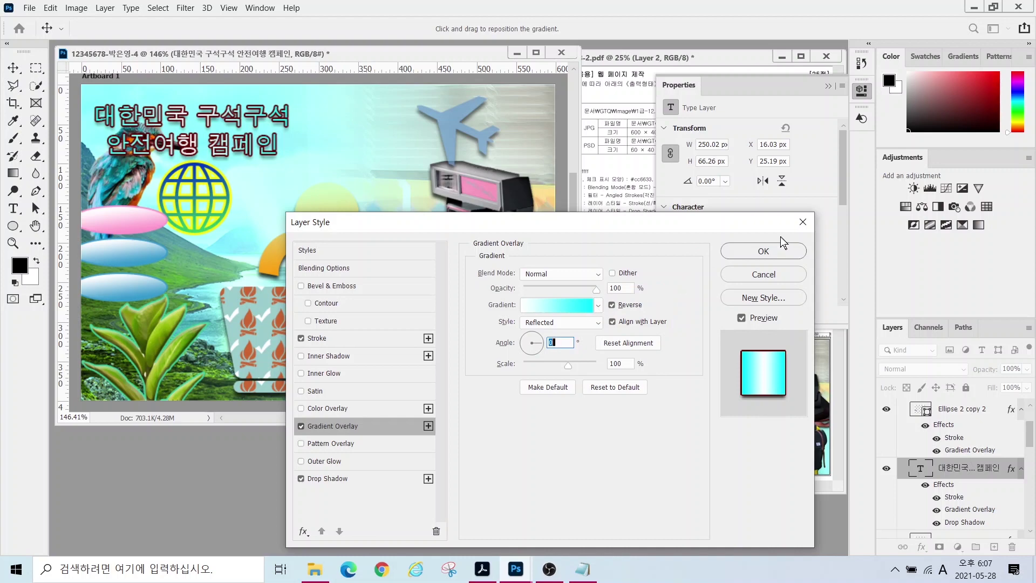
{"action": "left_click", "coordinate": [782, 249]}
- Warp the title into an Arc Lower shape
{"action": "left_click", "coordinate": [561, 29]}
{"action": "left_click", "coordinate": [361, 389]}
{"action": "left_click", "coordinate": [353, 186]}
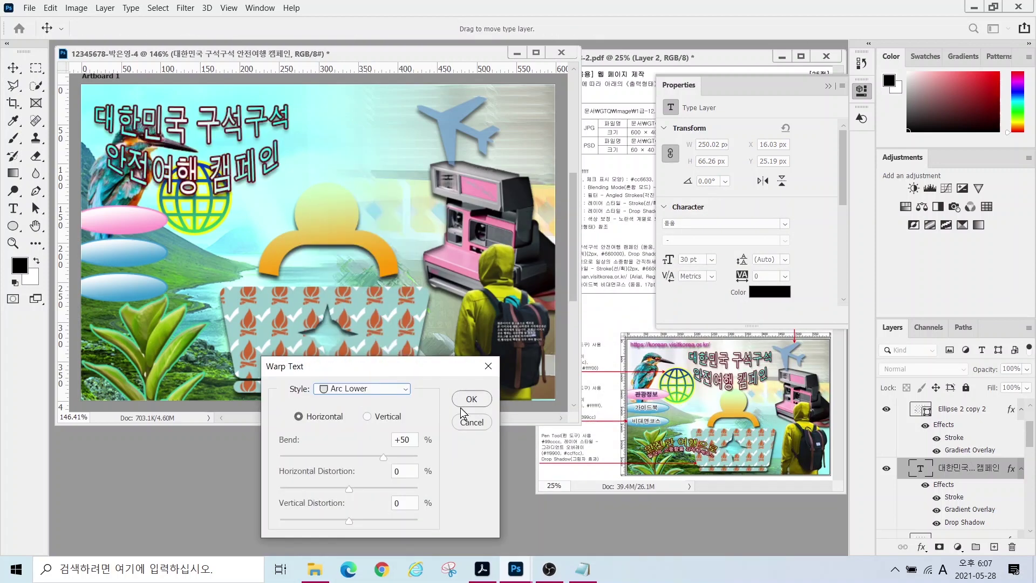
{"action": "key", "text": "Escape"}
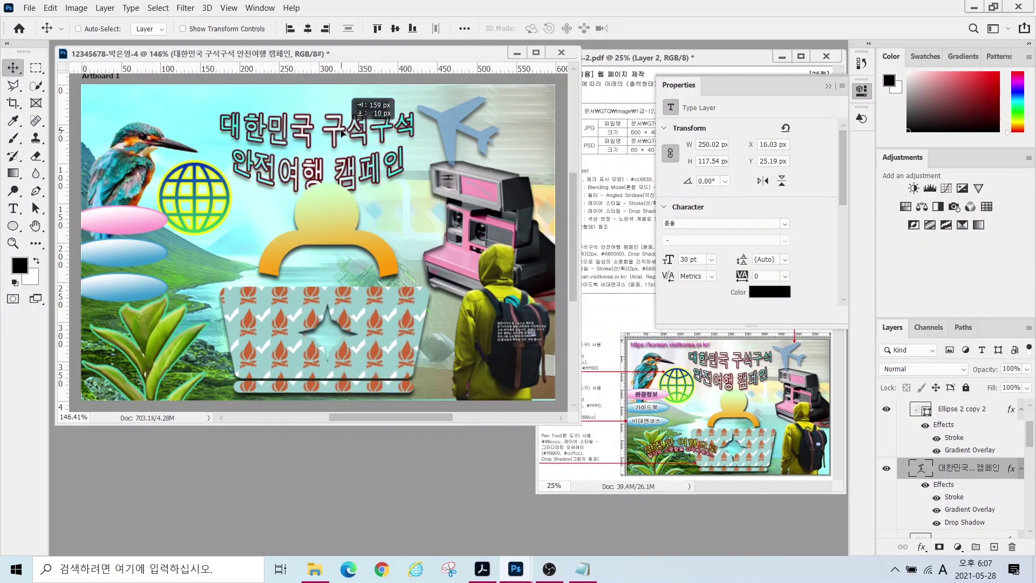
{"action": "scroll", "coordinate": [978, 456], "scroll_direction": "up", "scroll_amount": 4}
- Type the two-line slogan 안전한 여행으로 / 일상의 소중함을 간직하세요~ on the banner
{"action": "key", "text": "t"}
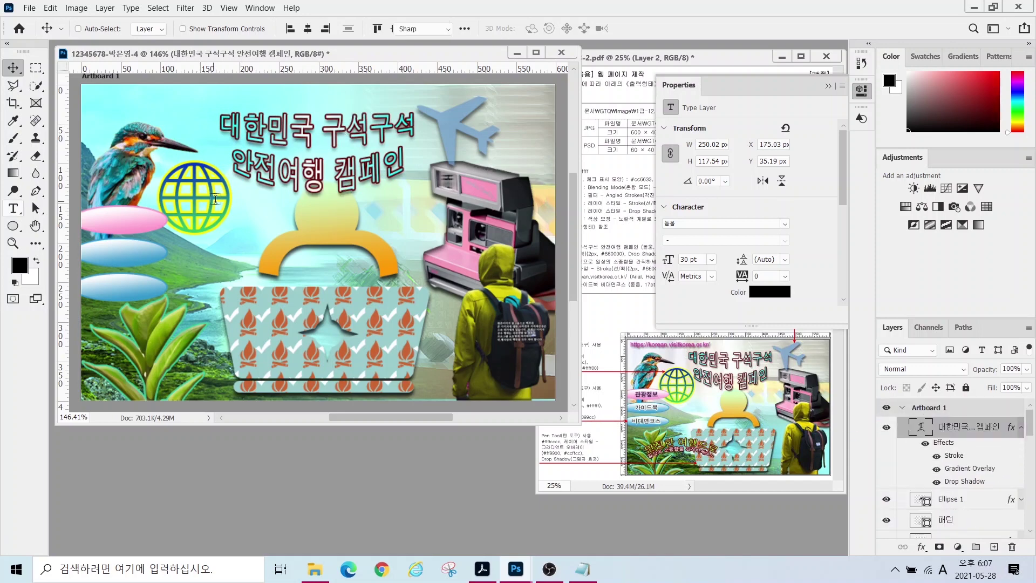
{"action": "left_click", "coordinate": [234, 211]}
{"action": "type", "text": "안전한 여행으로"}
{"action": "key", "text": "Return"}
{"action": "type", "text": "일상의 숲중함을 간직하세요~"}
{"action": "key", "text": "ctrl+Return"}
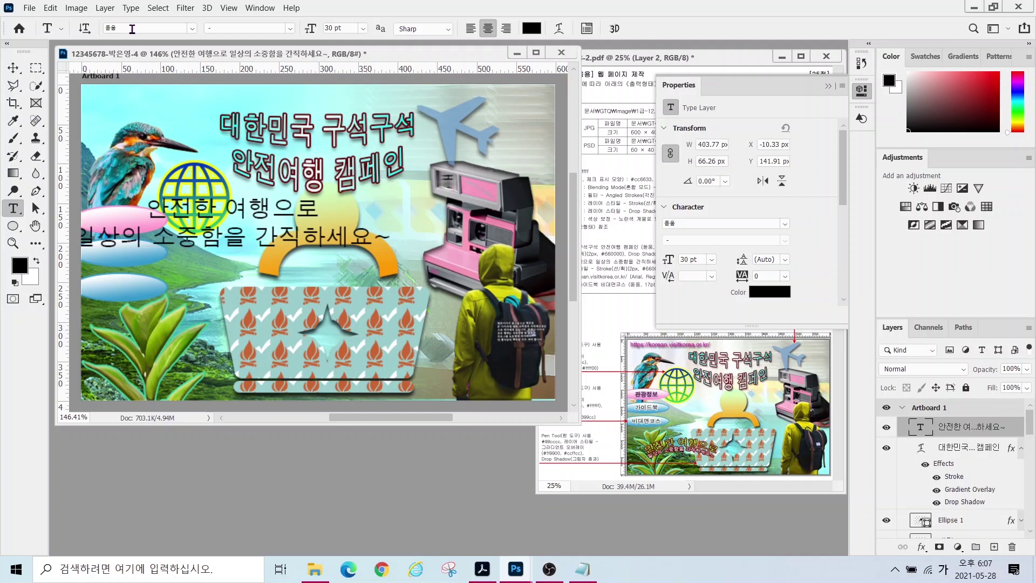
- Set the slogan to size 16 and colour it lime green #99ff33
{"action": "key", "text": "Return"}
{"action": "type", "text": "16"}
{"action": "key", "text": "Return"}
{"action": "key", "text": "ctrl+a"}
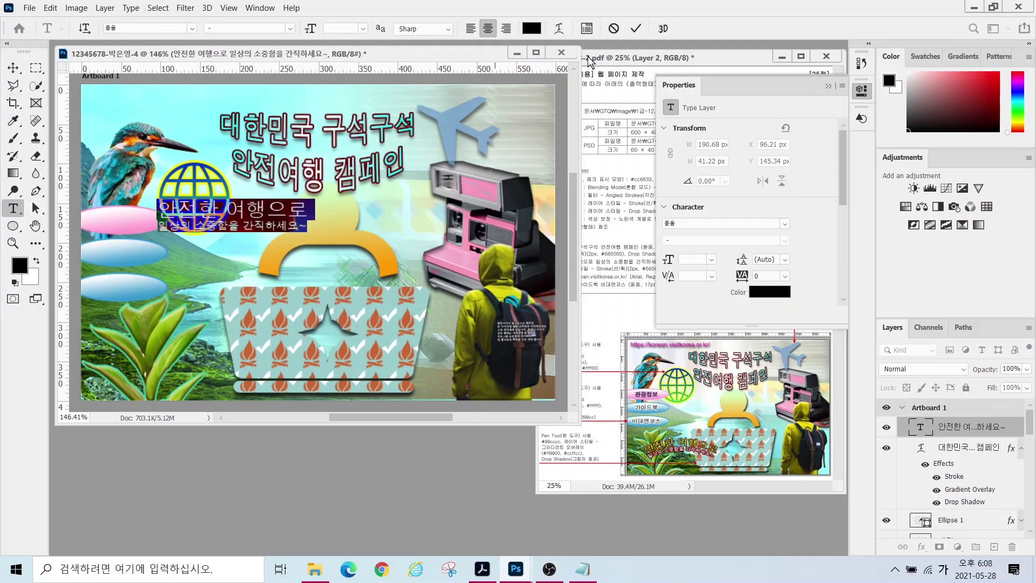
{"action": "left_click", "coordinate": [532, 28]}
{"action": "type", "text": "99ff33"}
{"action": "key", "text": "Return"}
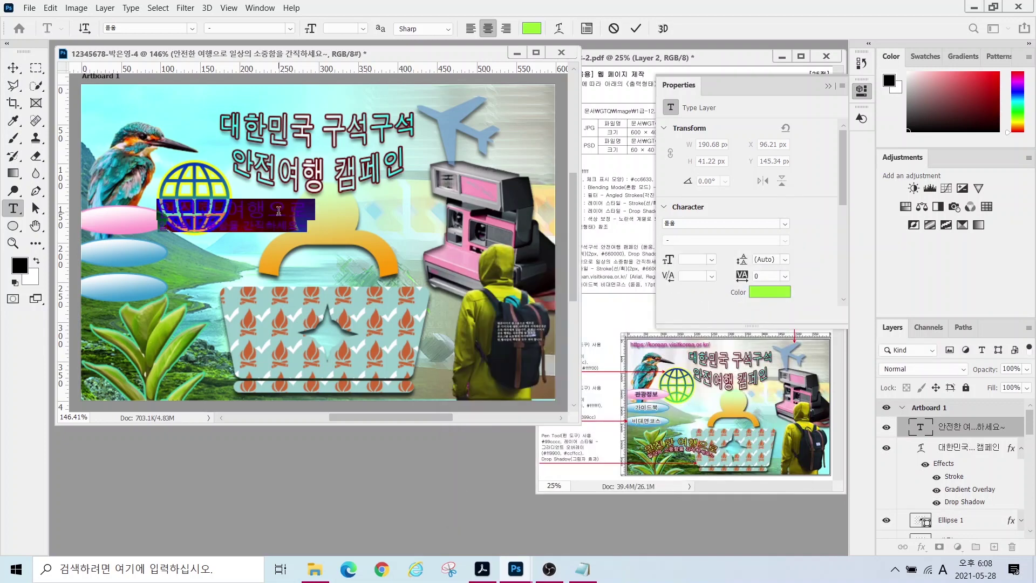
- Colour the slogan's second line white (#ffffff)
{"action": "left_click", "coordinate": [531, 28]}
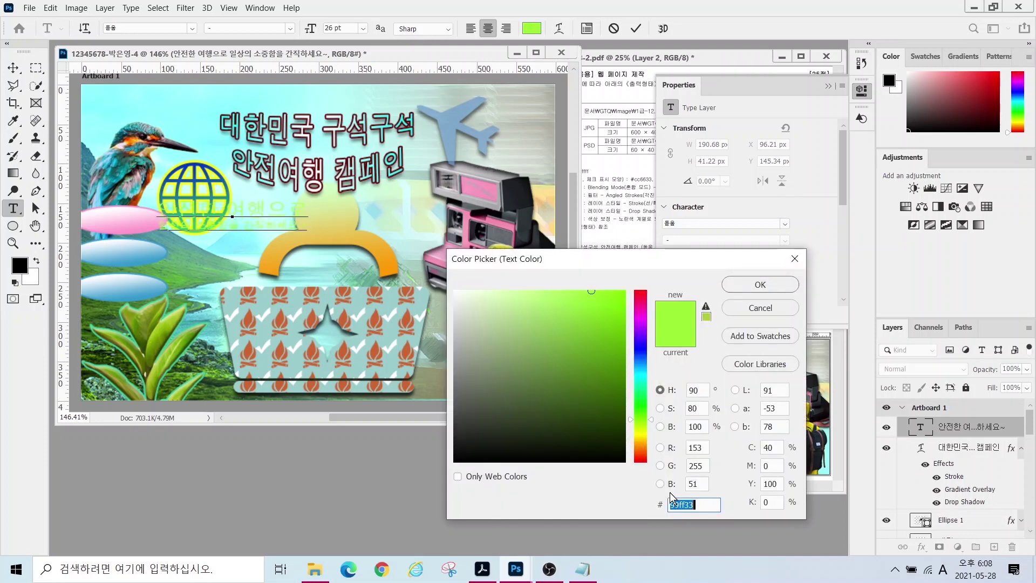
{"action": "type", "text": "ffffff"}
{"action": "key", "text": "Return"}
{"action": "left_click_drag", "start_coordinate": [160, 226], "coordinate": [305, 227]}
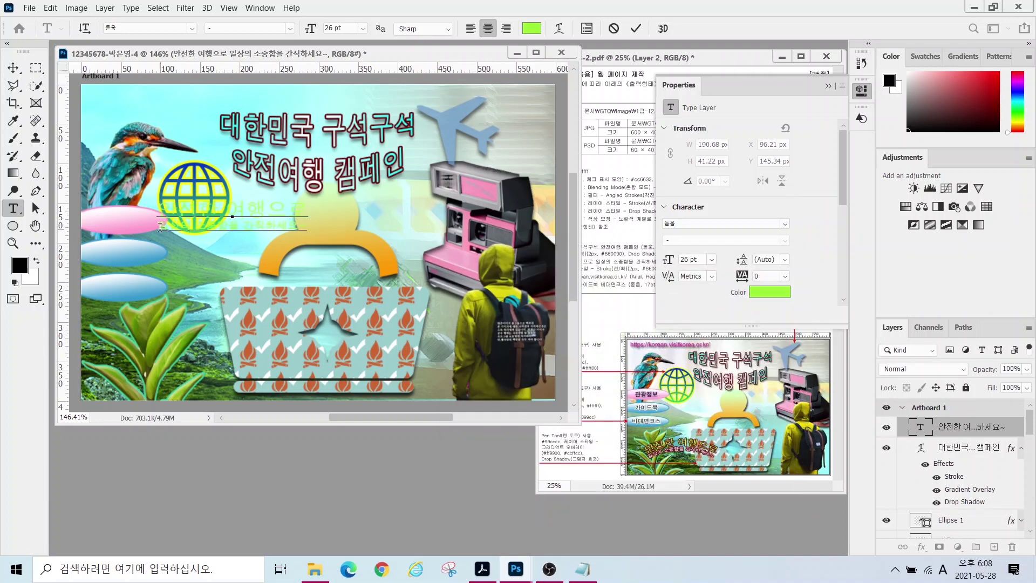
{"action": "left_click", "coordinate": [531, 28]}
{"action": "key", "text": "Return"}
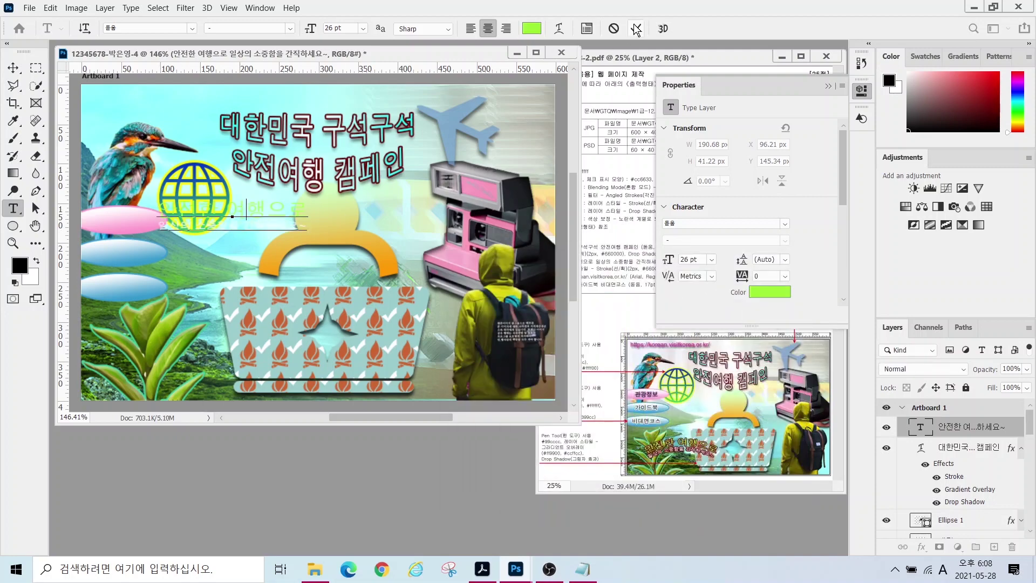
- Add a dark red #660000 Stroke effect to the slogan
{"action": "left_click", "coordinate": [921, 547]}
{"action": "left_click", "coordinate": [941, 449]}
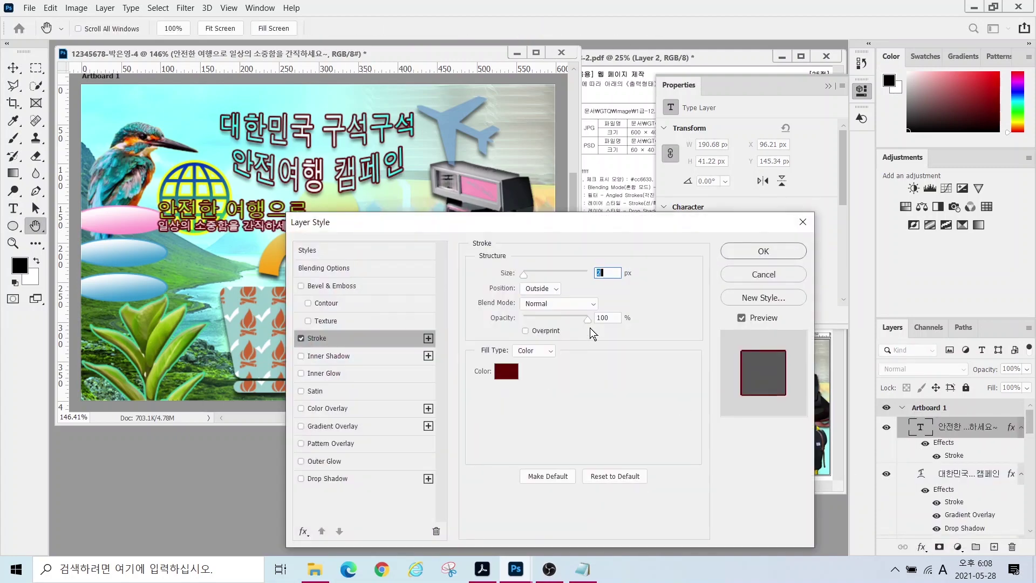
{"action": "left_click", "coordinate": [504, 371]}
{"action": "type", "text": "660000"}
{"action": "key", "text": "Return"}
{"action": "key", "text": "Return"}
{"action": "left_click", "coordinate": [559, 28]}
- Apply an Arc text warp to the slogan and move it to the lower left
{"action": "left_click", "coordinate": [362, 389]}
{"action": "left_click", "coordinate": [345, 162]}
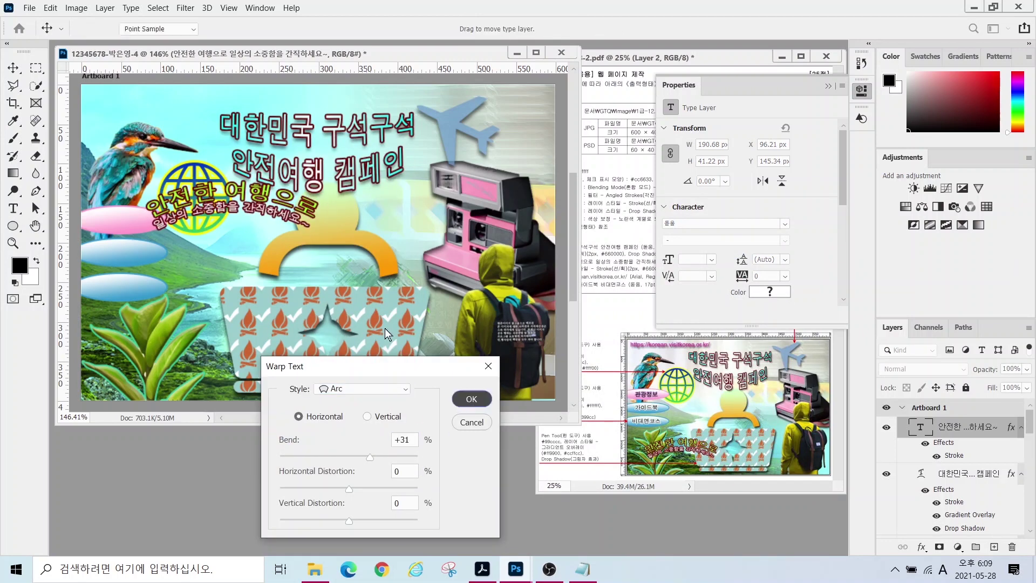
{"action": "left_click", "coordinate": [471, 398]}
{"action": "key", "text": "v"}
{"action": "left_click_drag", "start_coordinate": [224, 213], "coordinate": [210, 346]}
{"action": "left_click", "coordinate": [13, 208]}
{"action": "left_click", "coordinate": [216, 243]}
{"action": "key", "text": "Hangul"}
{"action": "type", "text": "ㅅ"}
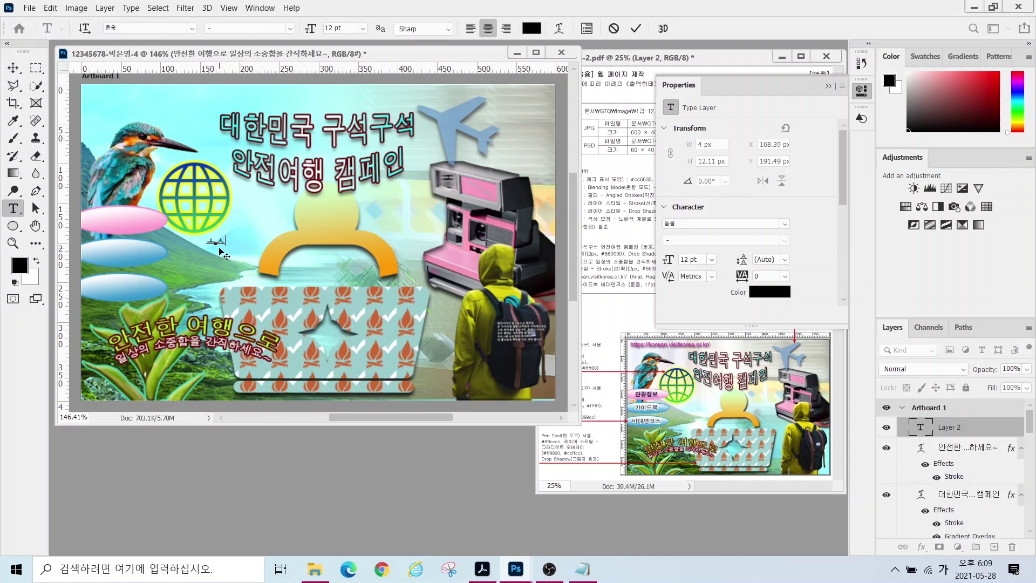
{"action": "type", "text": "http://korean.visitko"}
{"action": "type", "text": "rea.or.kr/"}
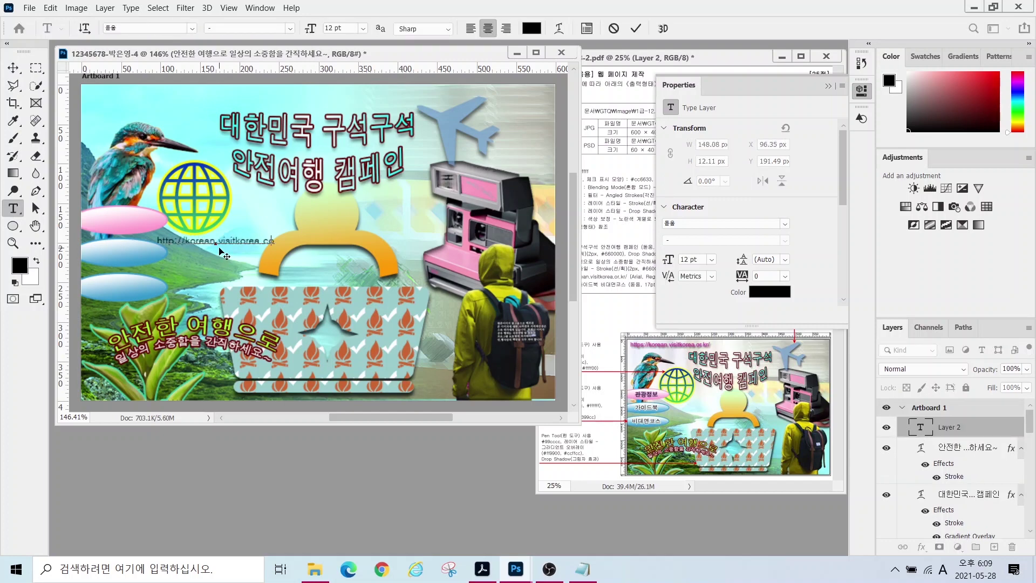
{"action": "key", "text": "ctrl+Return"}
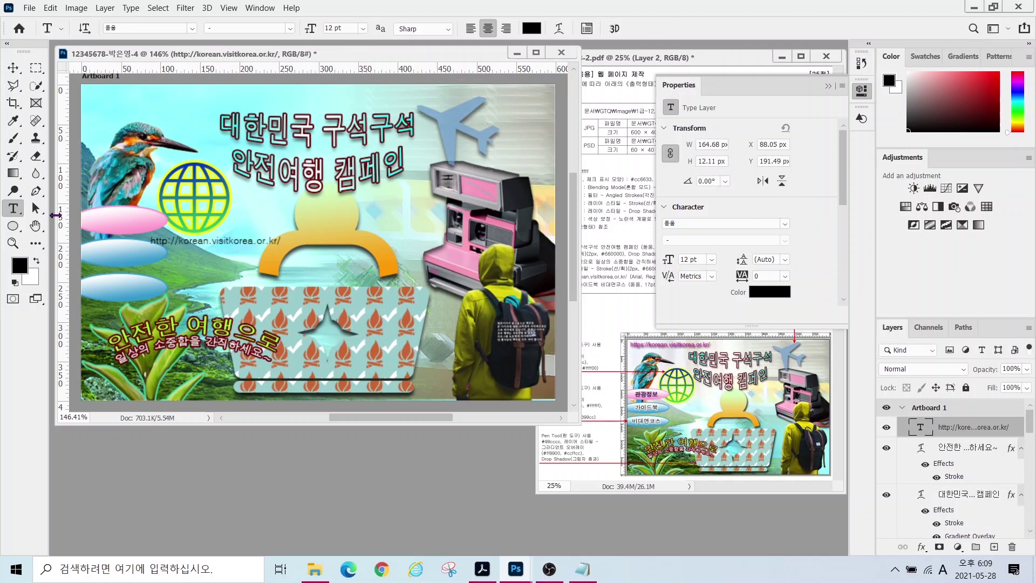
{"action": "left_click", "coordinate": [191, 28]}
{"action": "left_click", "coordinate": [144, 167]}
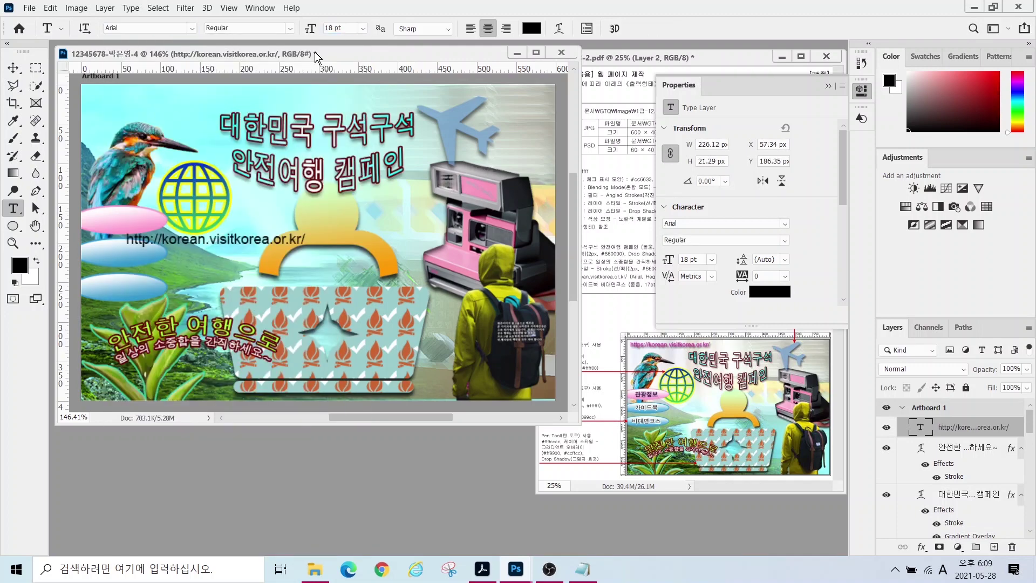
- Colour the URL magenta #cc0099, add a drop shadow, and move it to the top-left corner
{"action": "left_click", "coordinate": [532, 28]}
{"action": "type", "text": "c09"}
{"action": "key", "text": "Return"}
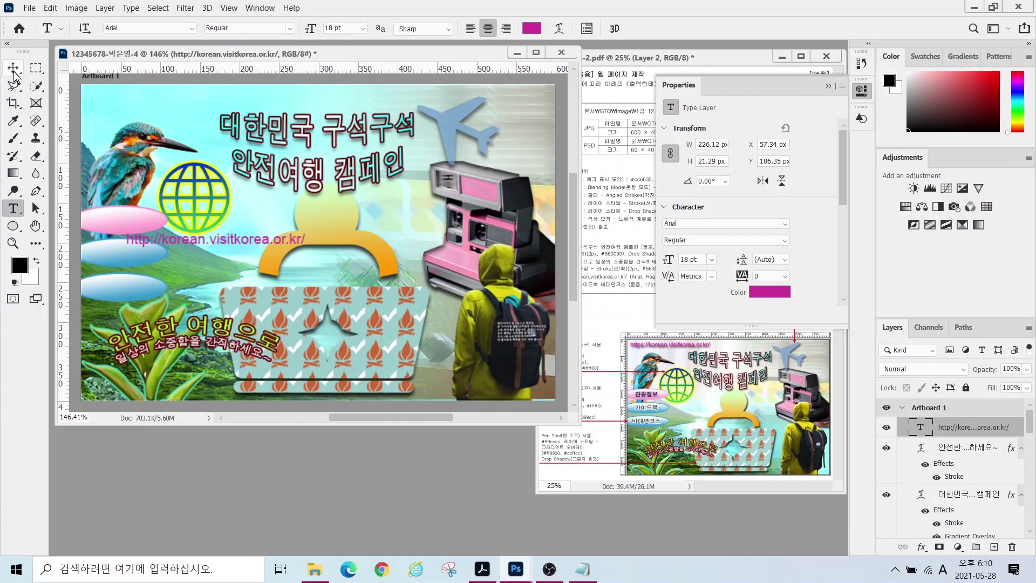
{"action": "left_click", "coordinate": [922, 547]}
{"action": "left_click", "coordinate": [939, 544]}
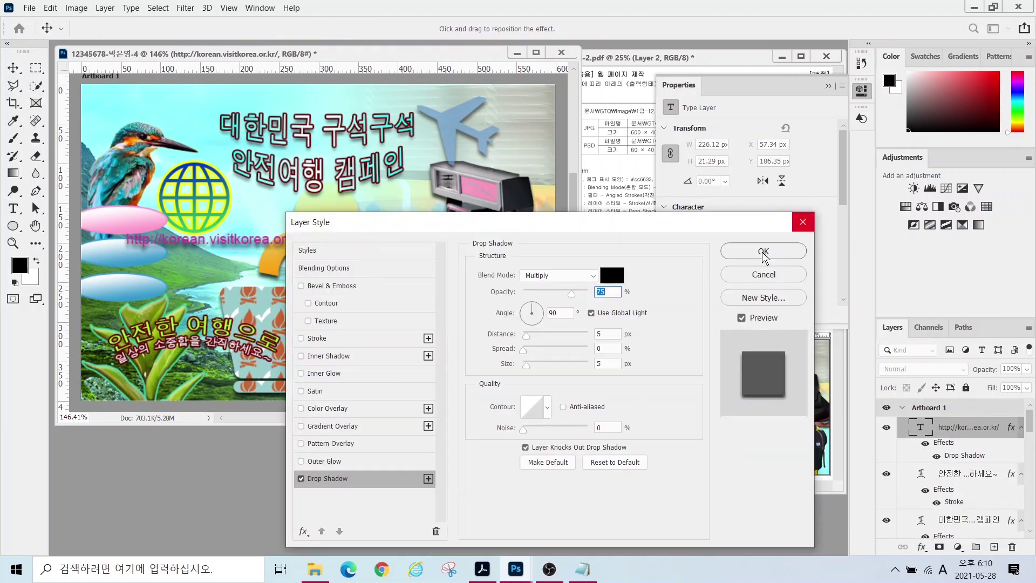
{"action": "left_click", "coordinate": [763, 251]}
{"action": "left_click_drag", "start_coordinate": [205, 238], "coordinate": [168, 95]}
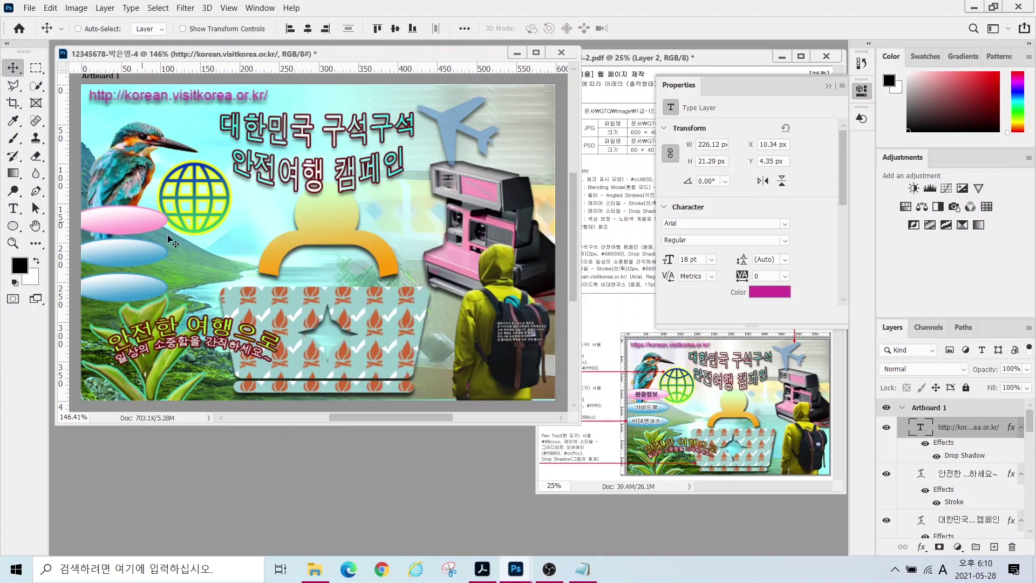
- Start a new empty text layer on the canvas for the first button label
{"action": "left_click", "coordinate": [13, 209]}
{"action": "left_click", "coordinate": [224, 221]}
{"action": "key", "text": "Delete"}
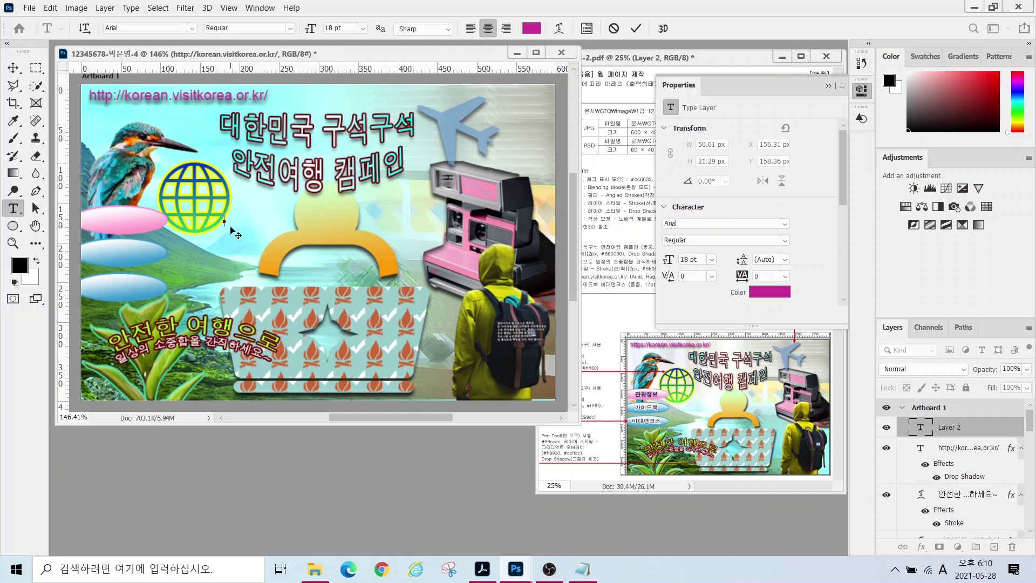
- Type 관광정보, place it on the pink oval, and set it to 17 pt black
{"action": "type", "text": "관광정보"}
{"action": "key", "text": "ctrl+Return"}
{"action": "key", "text": "v"}
{"action": "left_click_drag", "start_coordinate": [237, 218], "coordinate": [131, 221]}
{"action": "key", "text": "t"}
{"action": "type", "text": "17"}
{"action": "left_click", "coordinate": [531, 28]}
{"action": "left_click", "coordinate": [761, 220]}
- Add a pink #cc99cc Stroke effect to the 관광정보 label
{"action": "left_click", "coordinate": [922, 546]}
{"action": "left_click", "coordinate": [938, 452]}
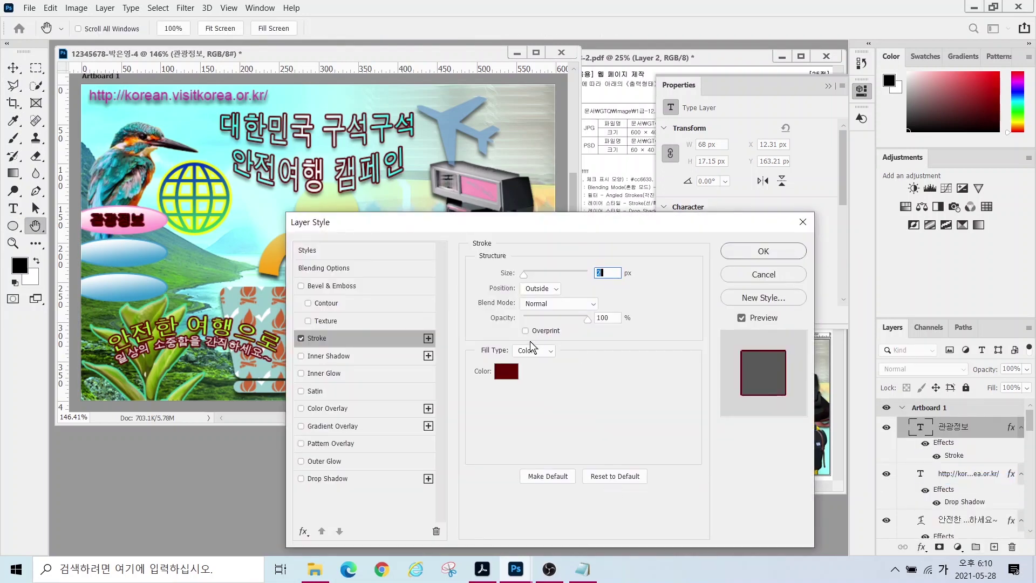
{"action": "left_click", "coordinate": [506, 371]}
{"action": "type", "text": "cc99cc"}
{"action": "key", "text": "Return"}
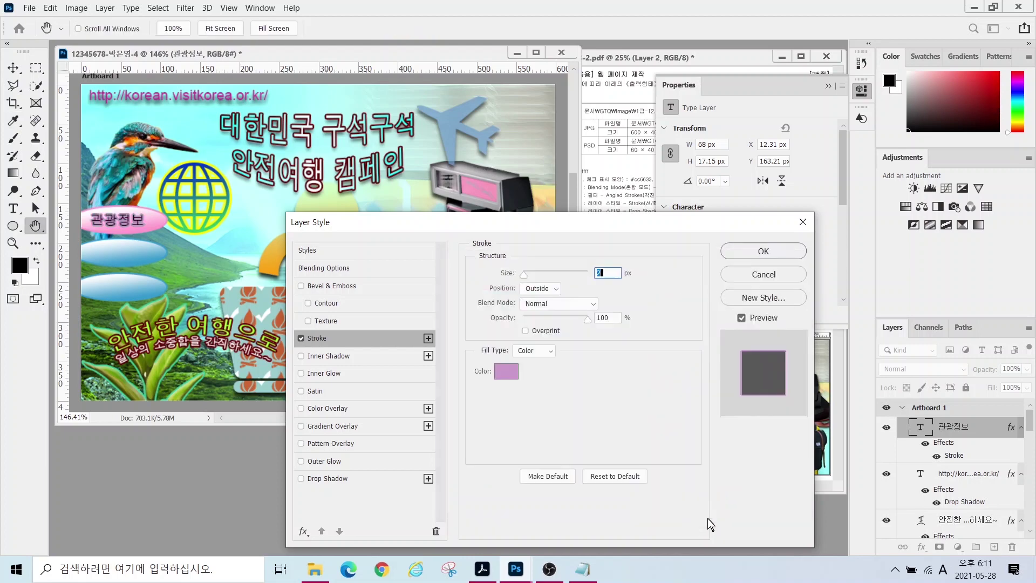
{"action": "left_click", "coordinate": [762, 251]}
- Duplicate the label onto the second oval as 가이드북 in black with the pink stroke
{"action": "left_click_drag", "start_coordinate": [207, 226], "coordinate": [206, 259]}
{"action": "type", "text": "가이드북"}
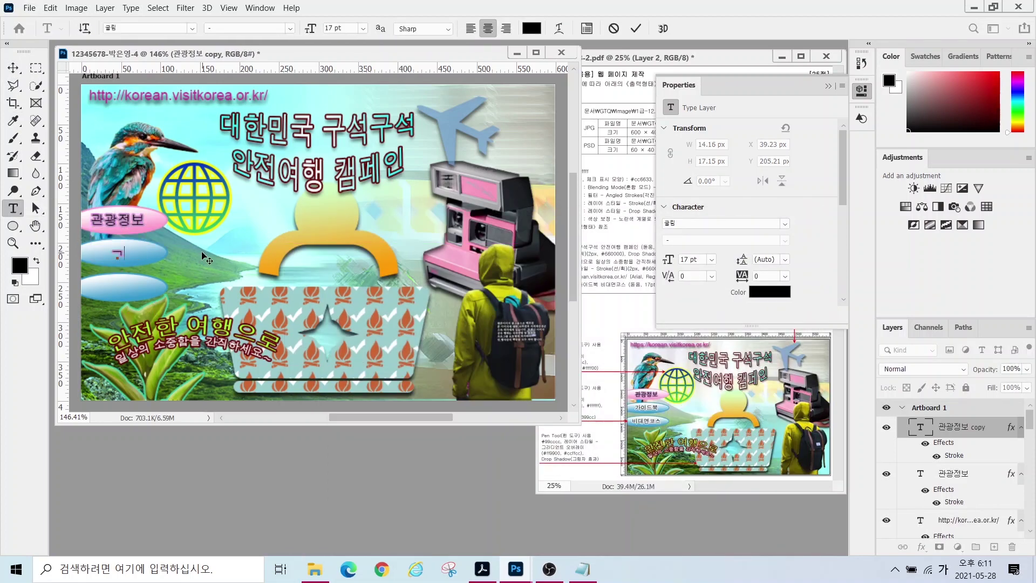
{"action": "key", "text": "ctrl+Return"}
{"action": "left_click", "coordinate": [531, 28]}
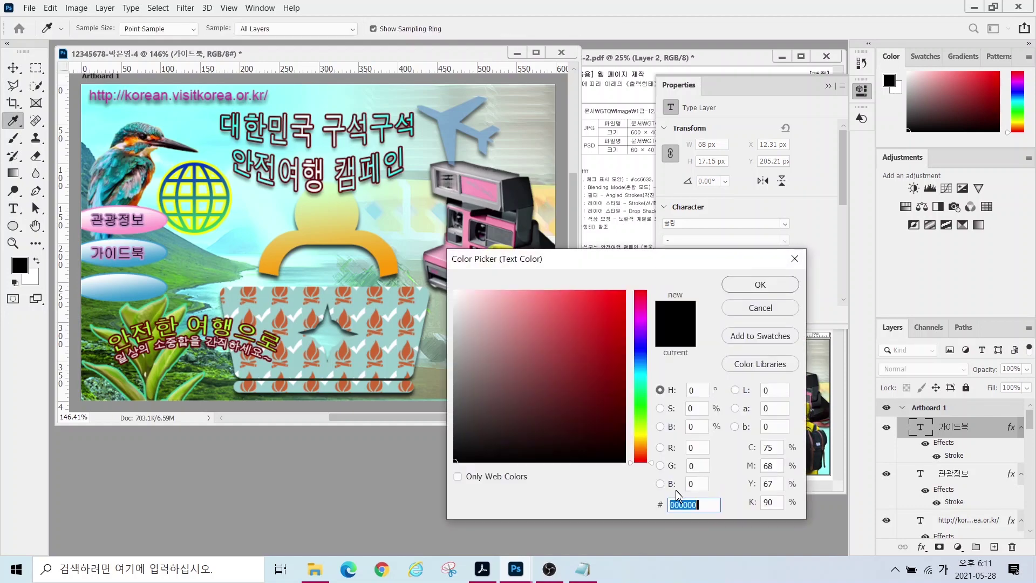
{"action": "left_click", "coordinate": [760, 284]}
{"action": "double_click", "coordinate": [954, 455]}
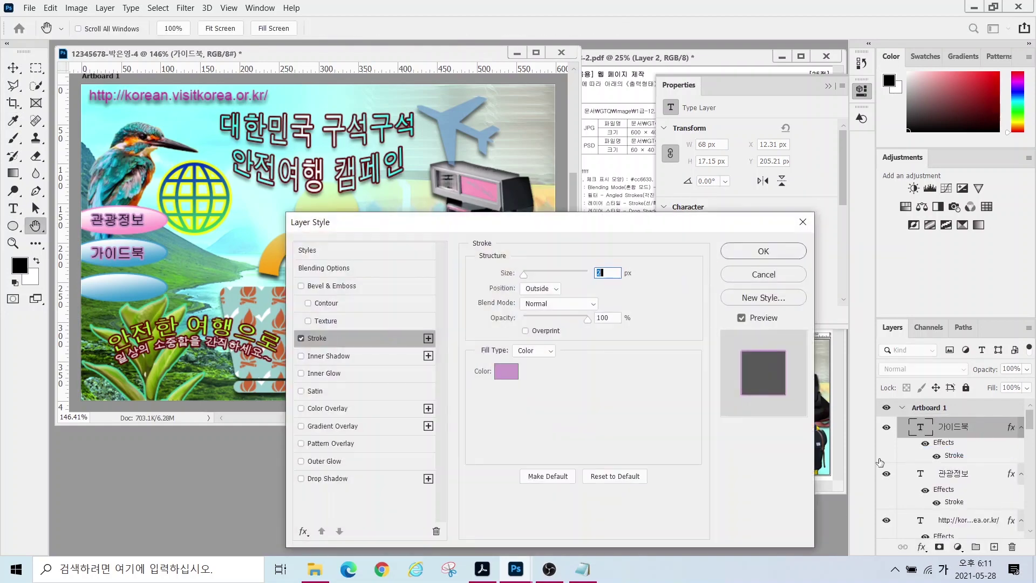
{"action": "left_click", "coordinate": [504, 370]}
{"action": "left_click", "coordinate": [760, 284]}
{"action": "left_click", "coordinate": [763, 250]}
- Duplicate the label onto the third oval and retype it as 비대면코스
{"action": "key", "text": "v"}
{"action": "left_click_drag", "start_coordinate": [166, 254], "coordinate": [166, 289]}
{"action": "key", "text": "t"}
{"action": "double_click", "coordinate": [124, 288]}
{"action": "type", "text": "비대면코스"}
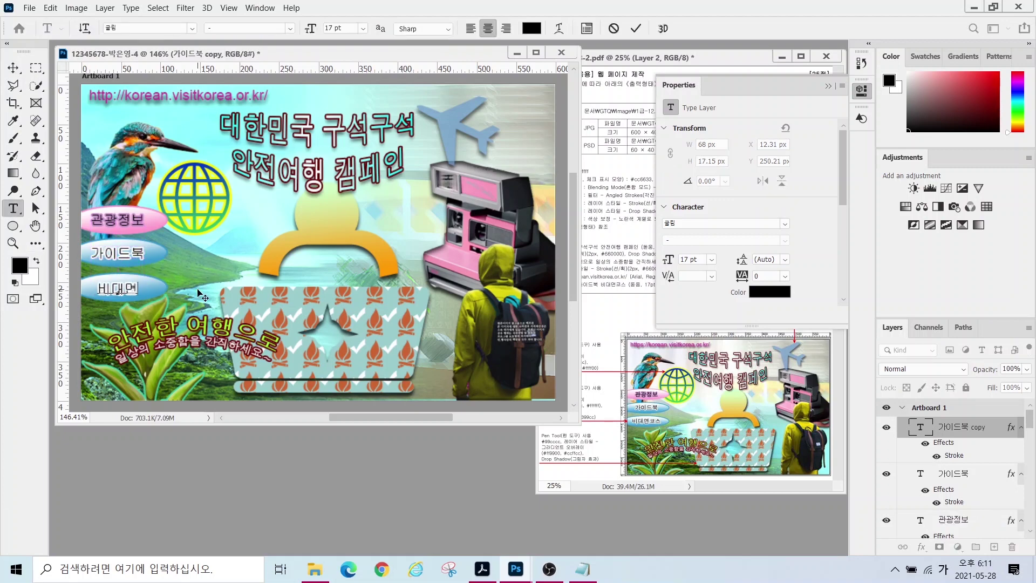
{"action": "key", "text": "ctrl+Return"}
{"action": "key", "text": "v"}
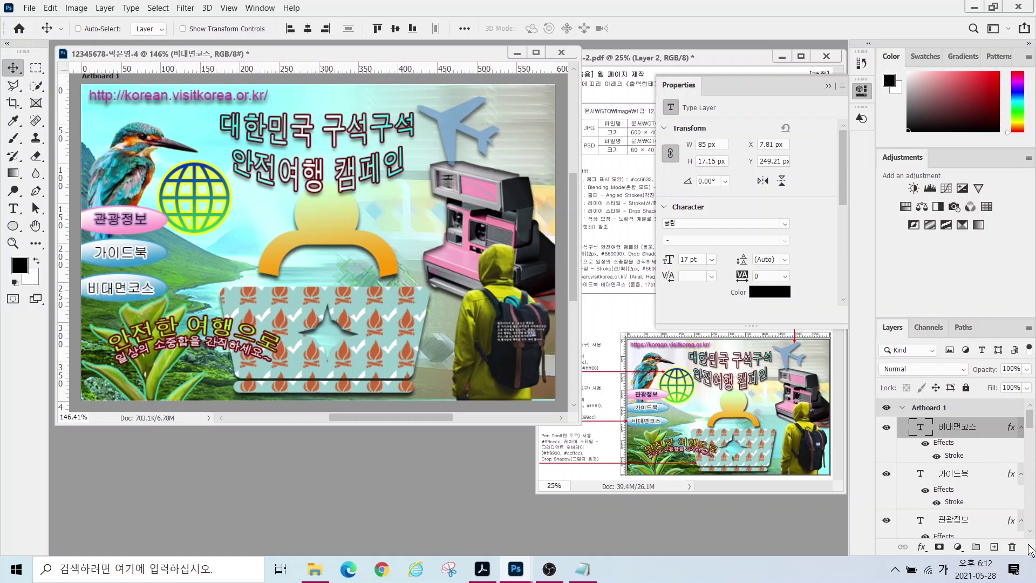
- Scale the camera layer 1-15 down to about 84%
{"action": "scroll", "coordinate": [933, 465], "scroll_direction": "down", "scroll_amount": 15}
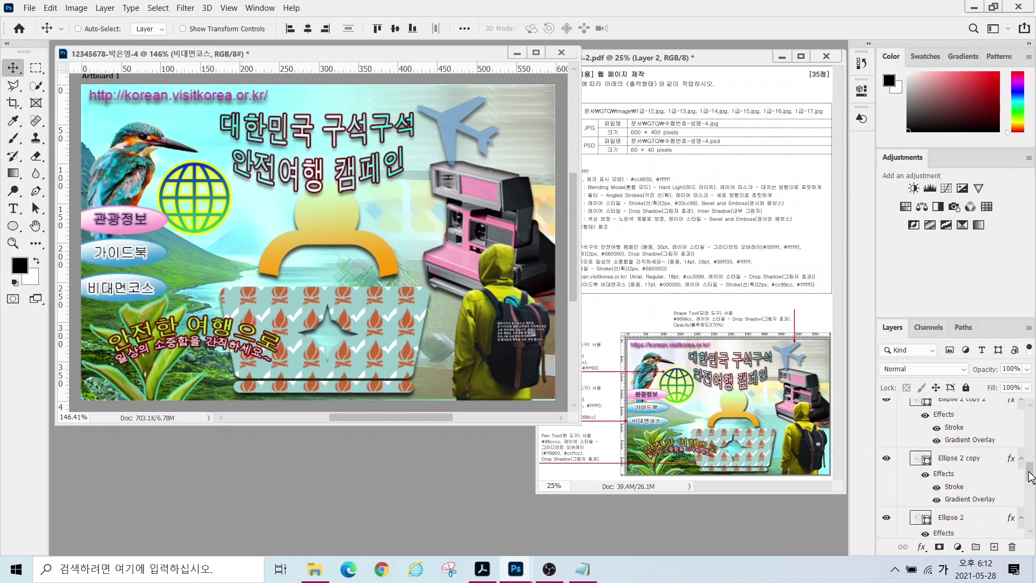
{"action": "left_click", "coordinate": [886, 444]}
{"action": "left_click", "coordinate": [885, 444]}
{"action": "left_click", "coordinate": [950, 444]}
{"action": "key", "text": "ctrl+t"}
{"action": "left_click_drag", "start_coordinate": [422, 316], "coordinate": [441, 285]}
{"action": "key", "text": "Return"}
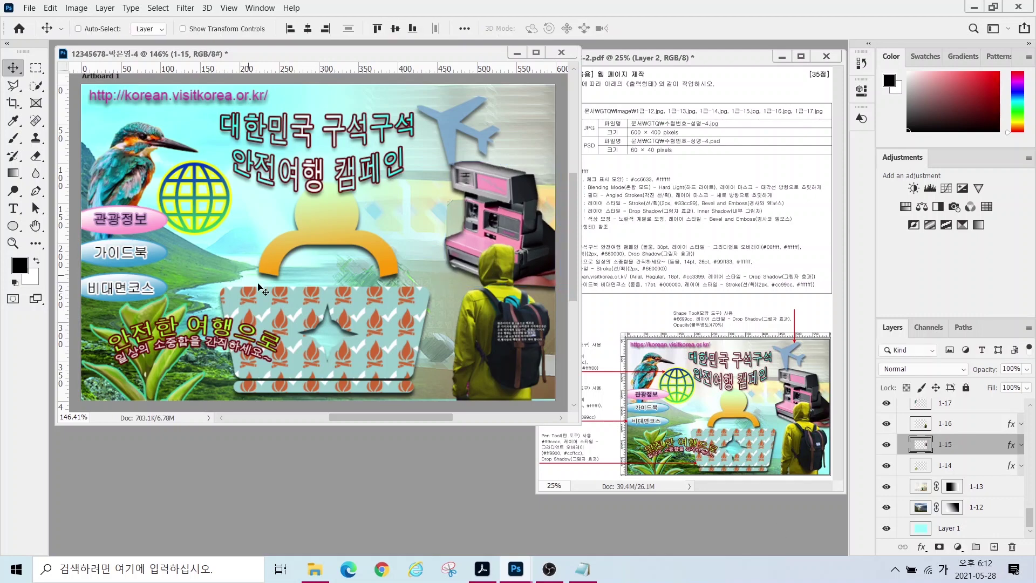
- Draw a black-to-white gradient on layer 1-12's mask to fade the photo into the background
{"action": "left_click", "coordinate": [919, 508]}
{"action": "left_click", "coordinate": [923, 488]}
{"action": "left_click", "coordinate": [952, 506]}
{"action": "key", "text": "x"}
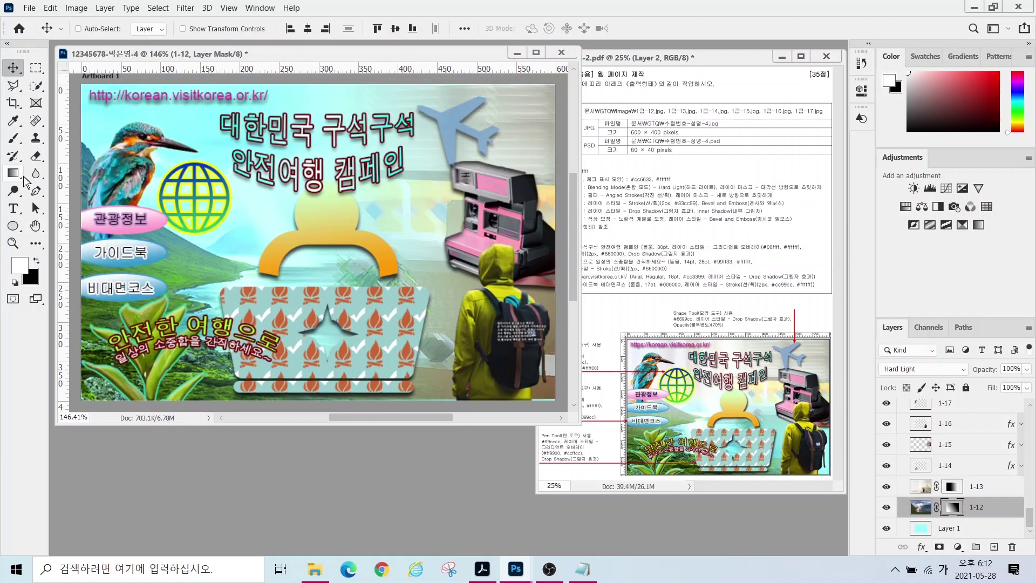
{"action": "key", "text": "g"}
{"action": "left_click_drag", "start_coordinate": [217, 273], "coordinate": [358, 128]}
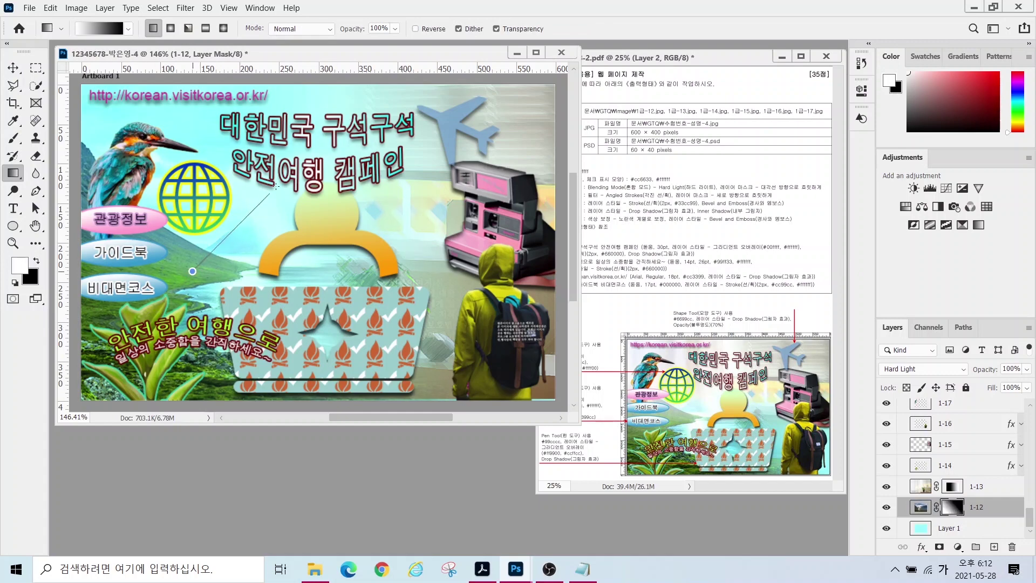
{"action": "left_click_drag", "start_coordinate": [235, 231], "coordinate": [249, 221]}
{"action": "left_click_drag", "start_coordinate": [305, 192], "coordinate": [305, 192]}
{"action": "left_click_drag", "start_coordinate": [186, 307], "coordinate": [236, 258]}
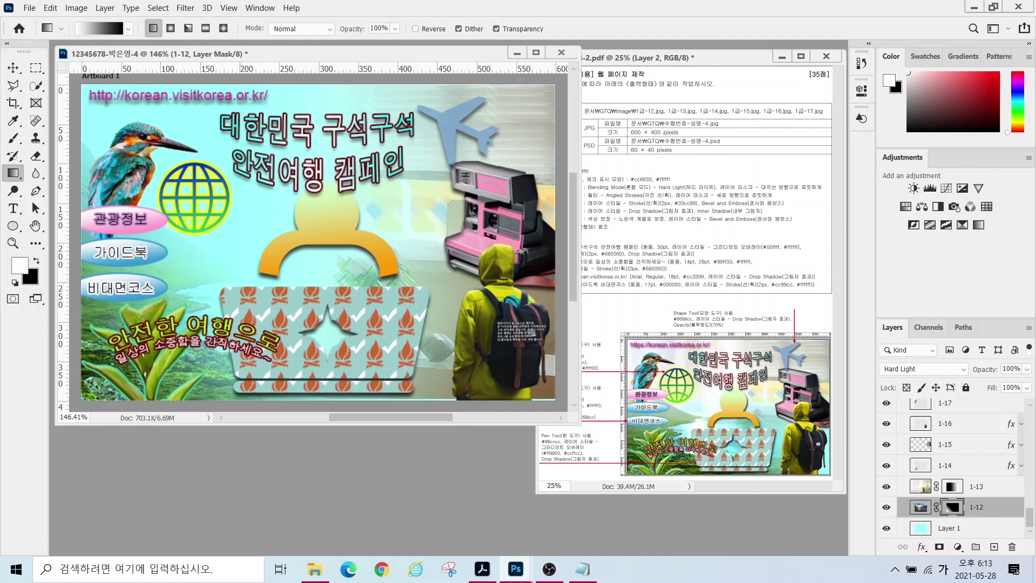
- Save a JPEG copy of the page in the GTQ folder at quality 12
{"action": "left_click", "coordinate": [30, 9]}
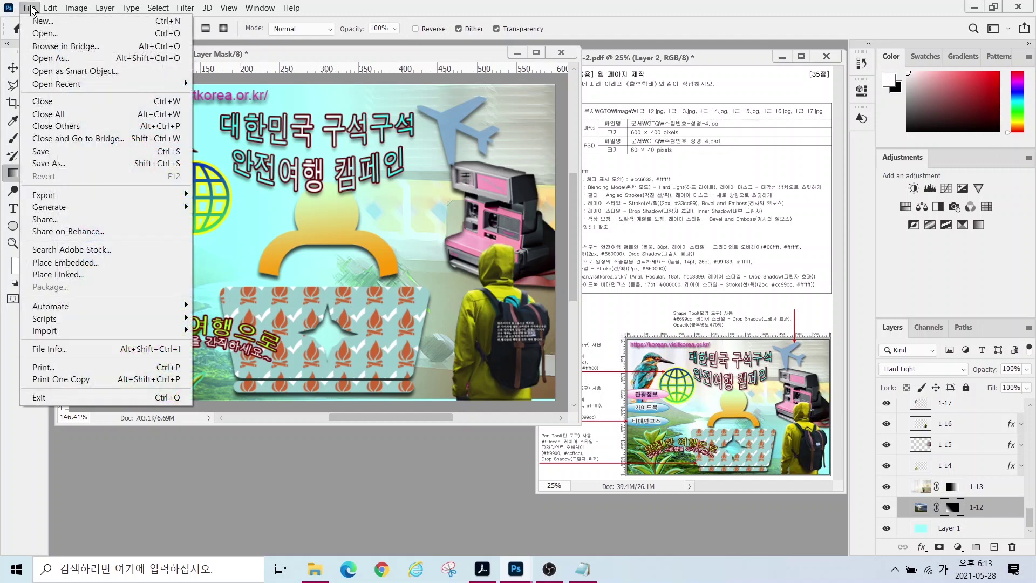
{"action": "left_click", "coordinate": [57, 155]}
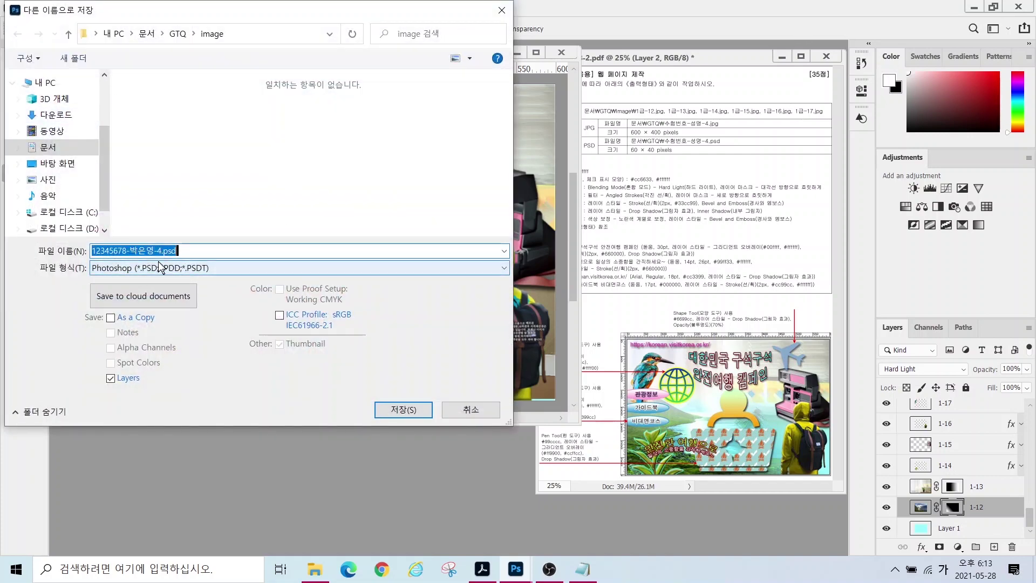
{"action": "left_click", "coordinate": [162, 268]}
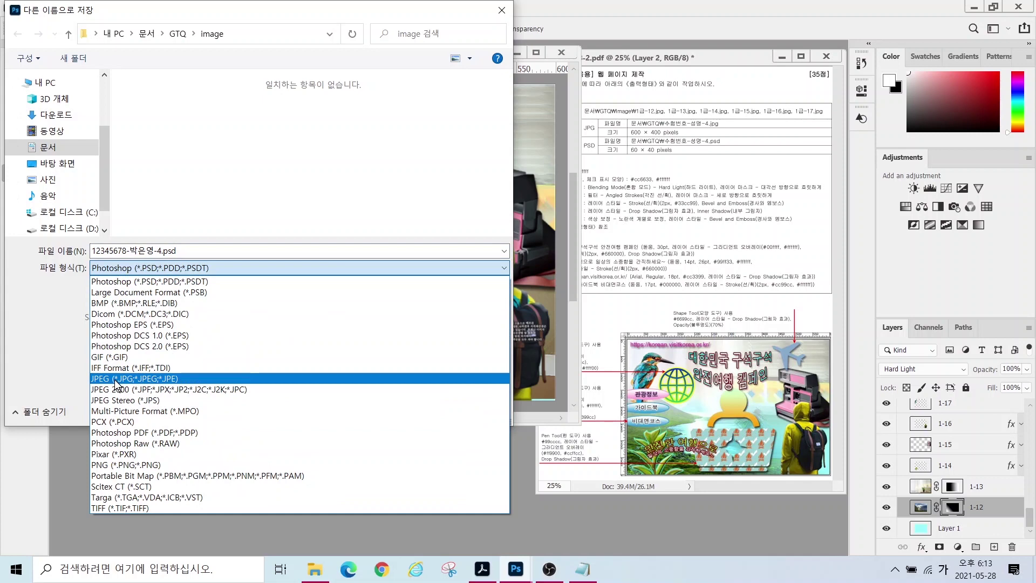
{"action": "left_click", "coordinate": [114, 379]}
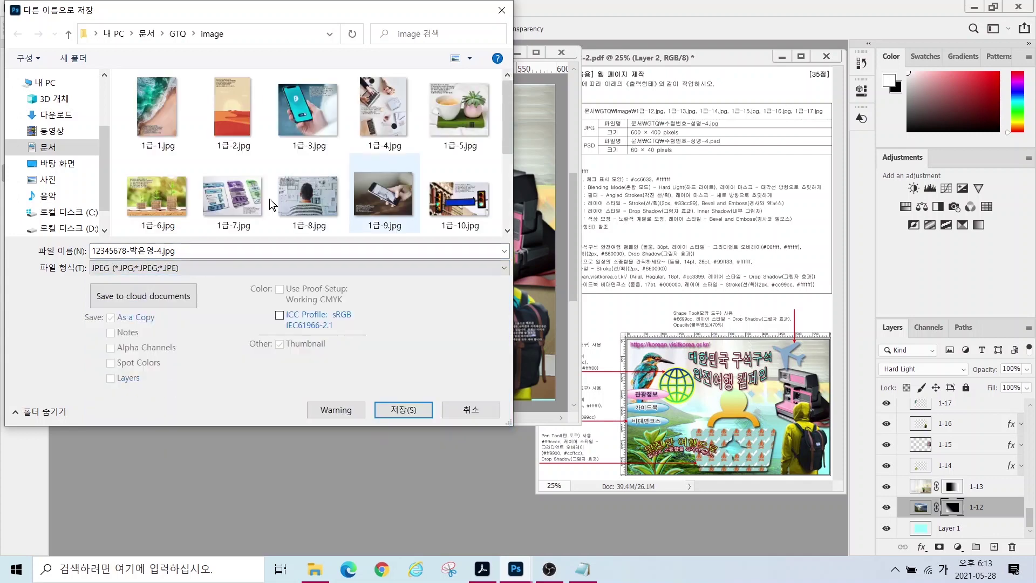
{"action": "left_click", "coordinate": [178, 33]}
{"action": "left_click", "coordinate": [403, 410]}
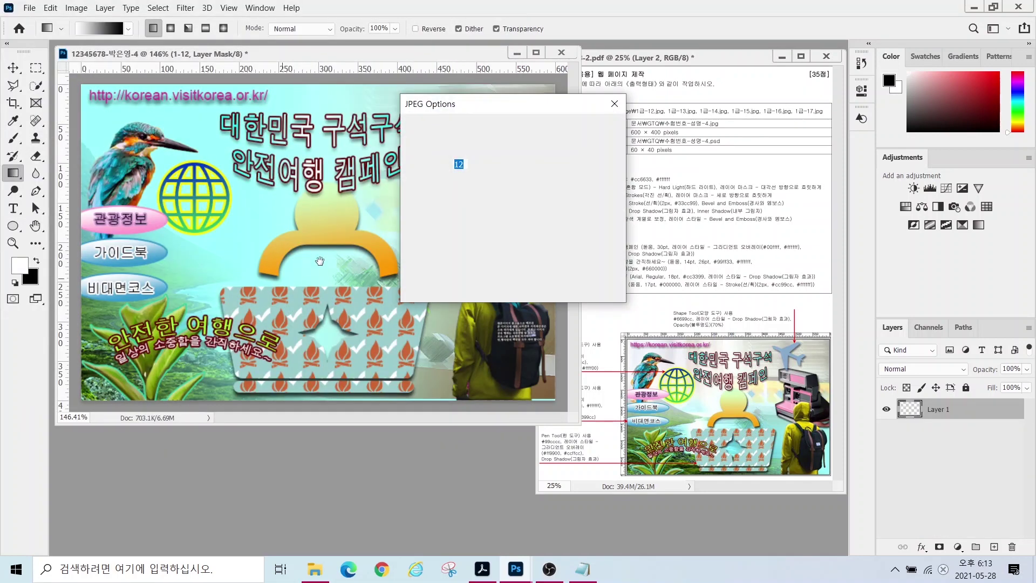
{"action": "left_click", "coordinate": [592, 129]}
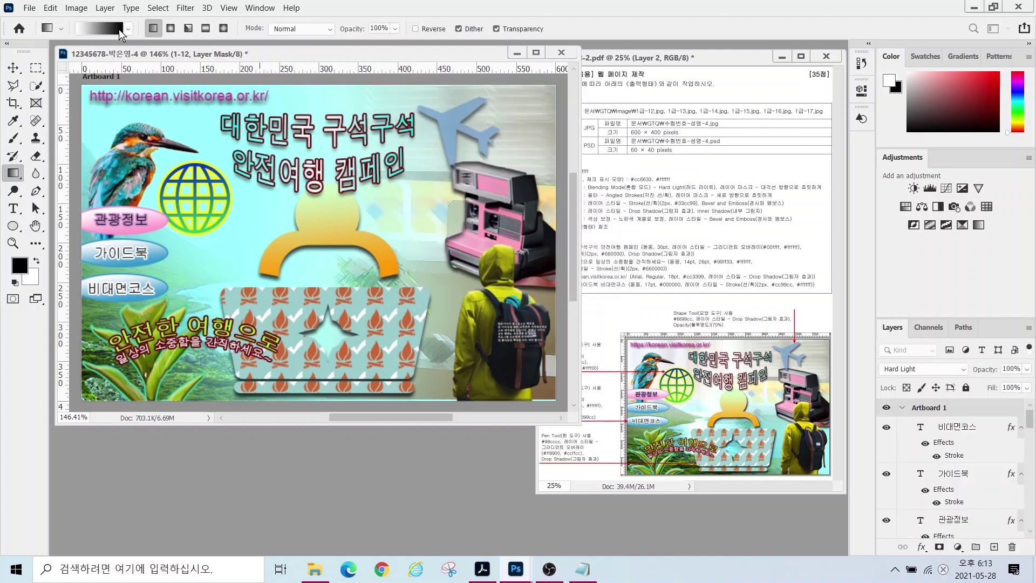
- Resize the image to 60 pixels wide via Image Size
{"action": "key", "text": "x"}
{"action": "left_click", "coordinate": [76, 8]}
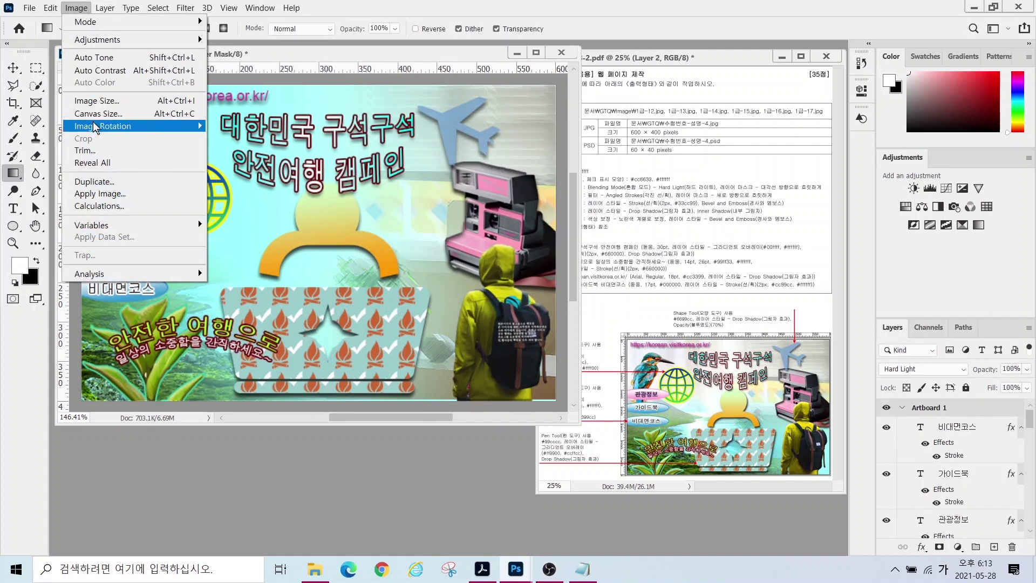
{"action": "left_click", "coordinate": [97, 100]}
{"action": "type", "text": "60"}
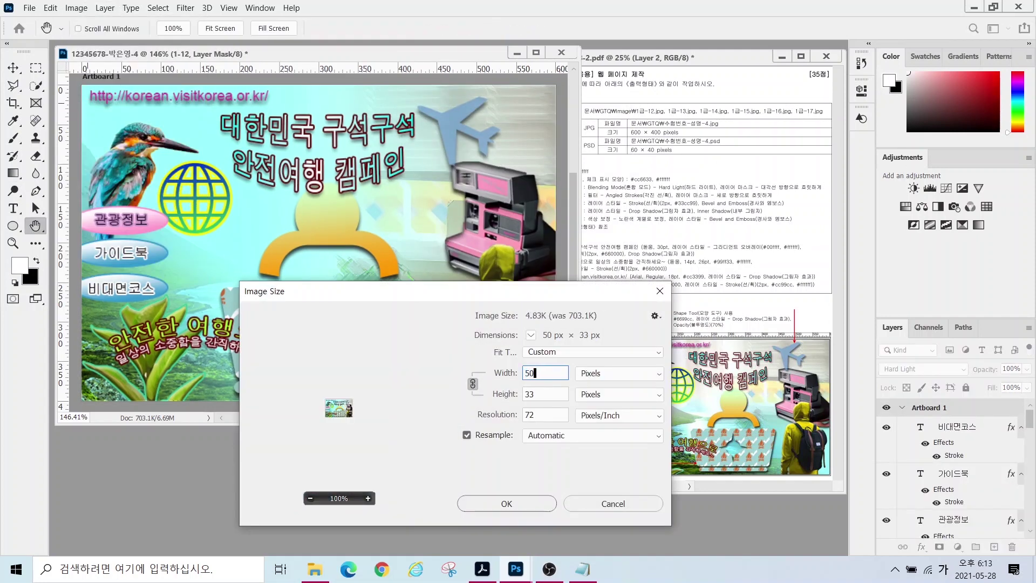
{"action": "key", "text": "Return"}
- Save the reduced 60 × 40 image as a PSD file
{"action": "key", "text": "g"}
{"action": "left_click", "coordinate": [29, 8]}
{"action": "left_click", "coordinate": [65, 164]}
{"action": "left_click", "coordinate": [407, 406]}
{"action": "key", "text": "x"}
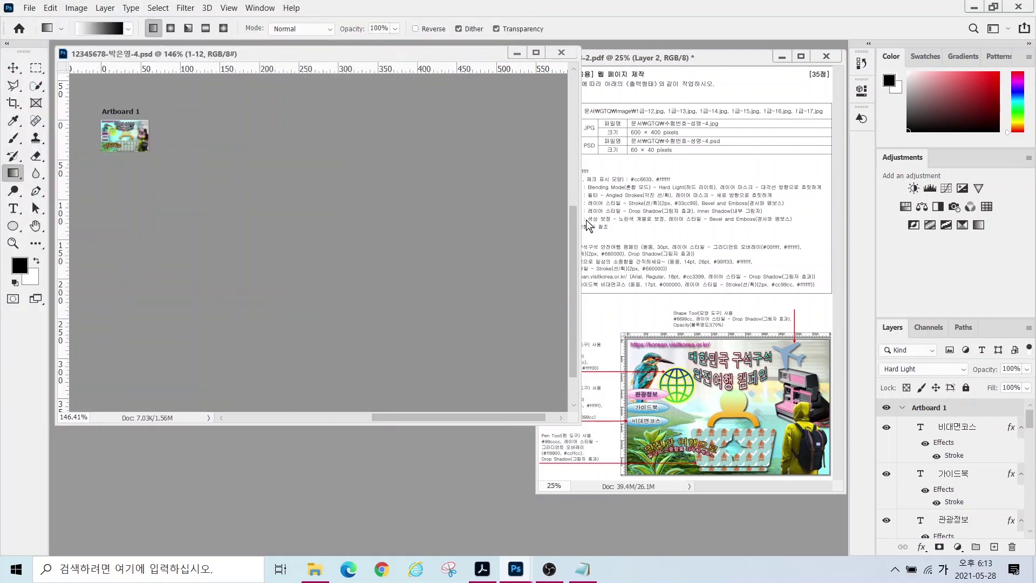